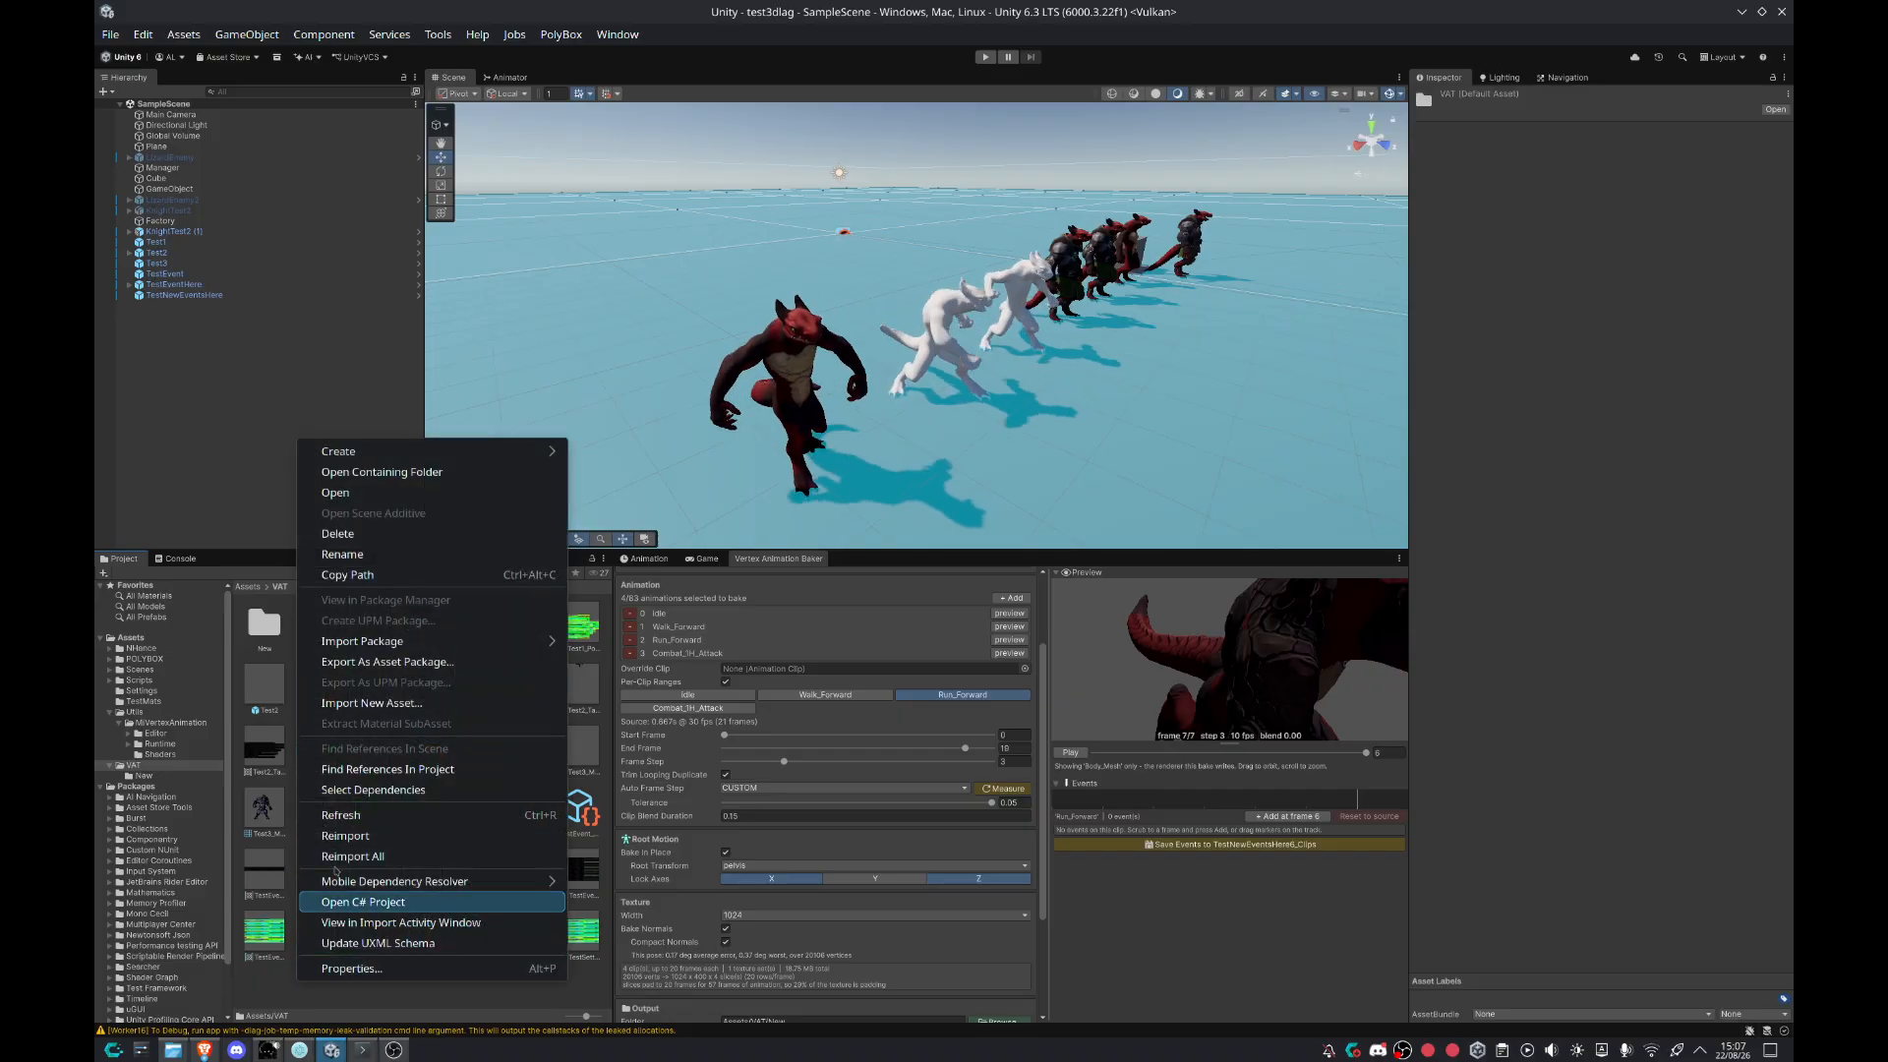
Step: Create a new folder named Recording inside Assets/VAT and open it
{"action": "mouse_move", "coordinate": [511, 451]}
{"action": "left_click", "coordinate": [687, 450]}
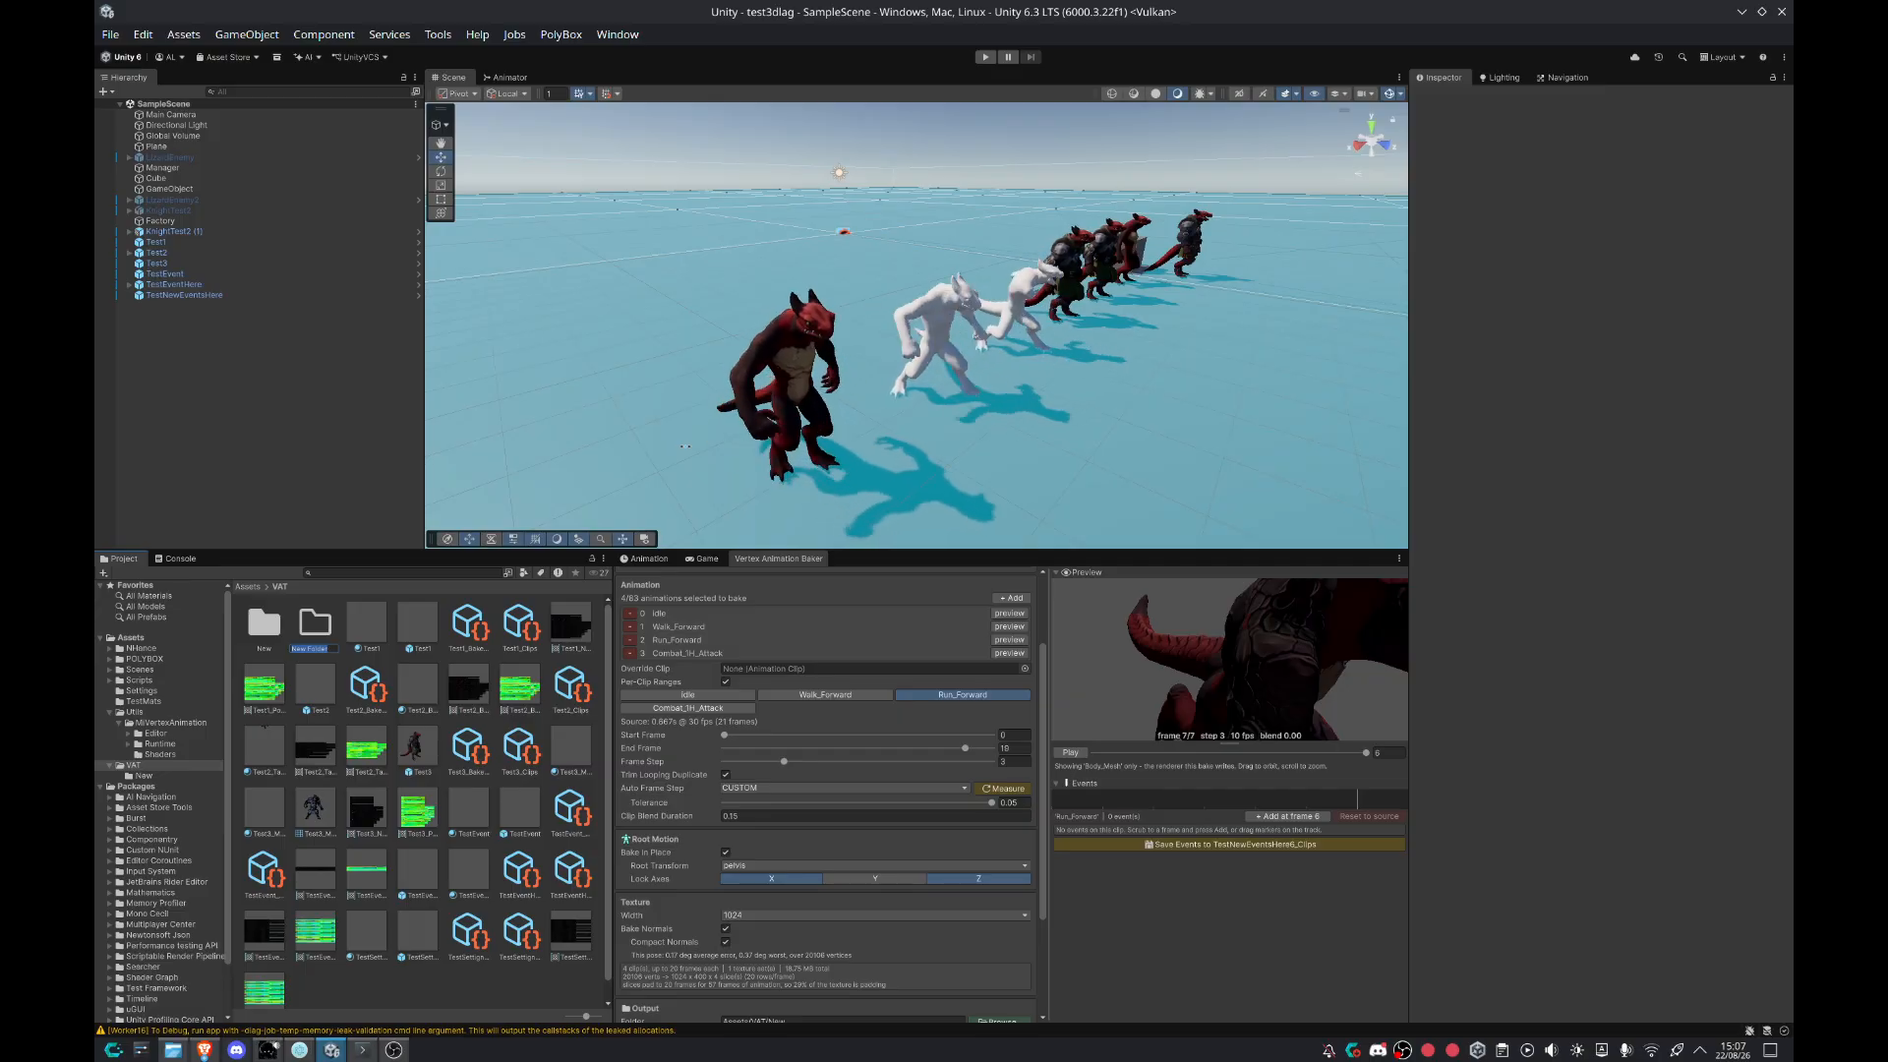
{"action": "type", "text": "re"}
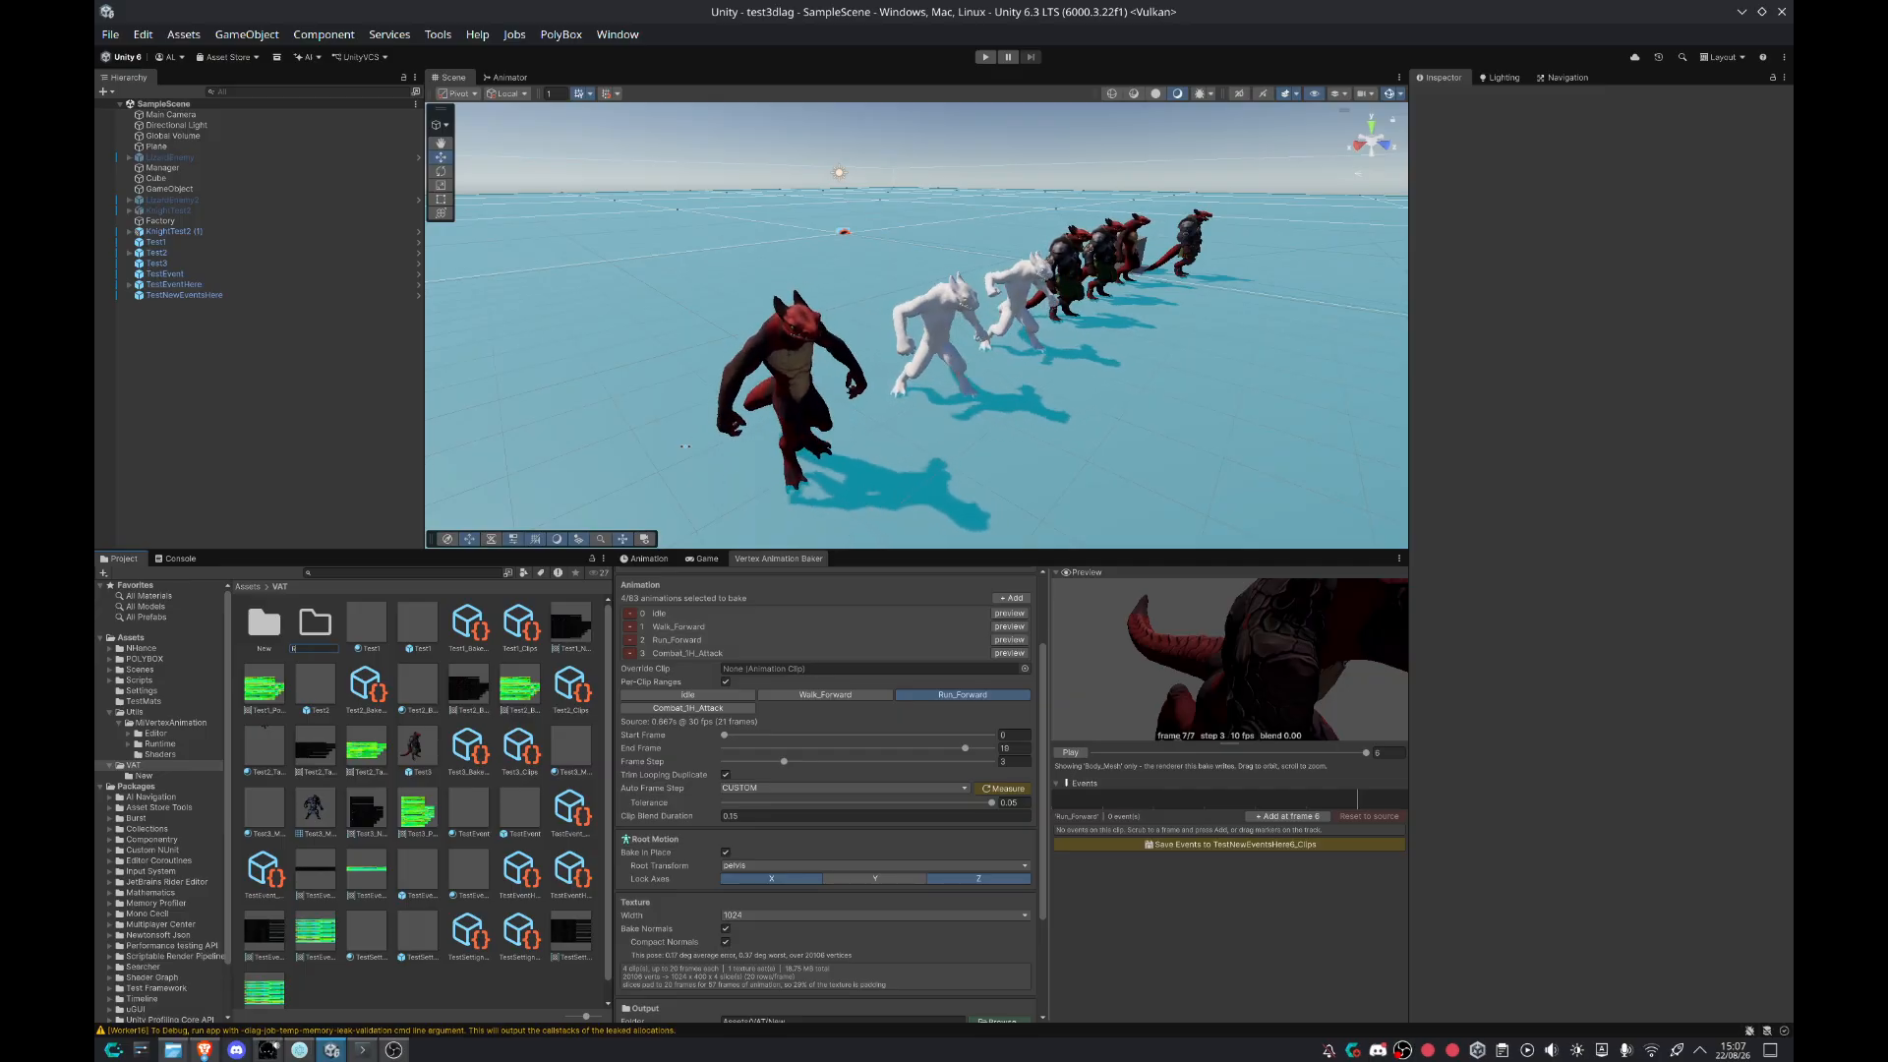
{"action": "type", "text": "cording"}
{"action": "key", "text": "Return"}
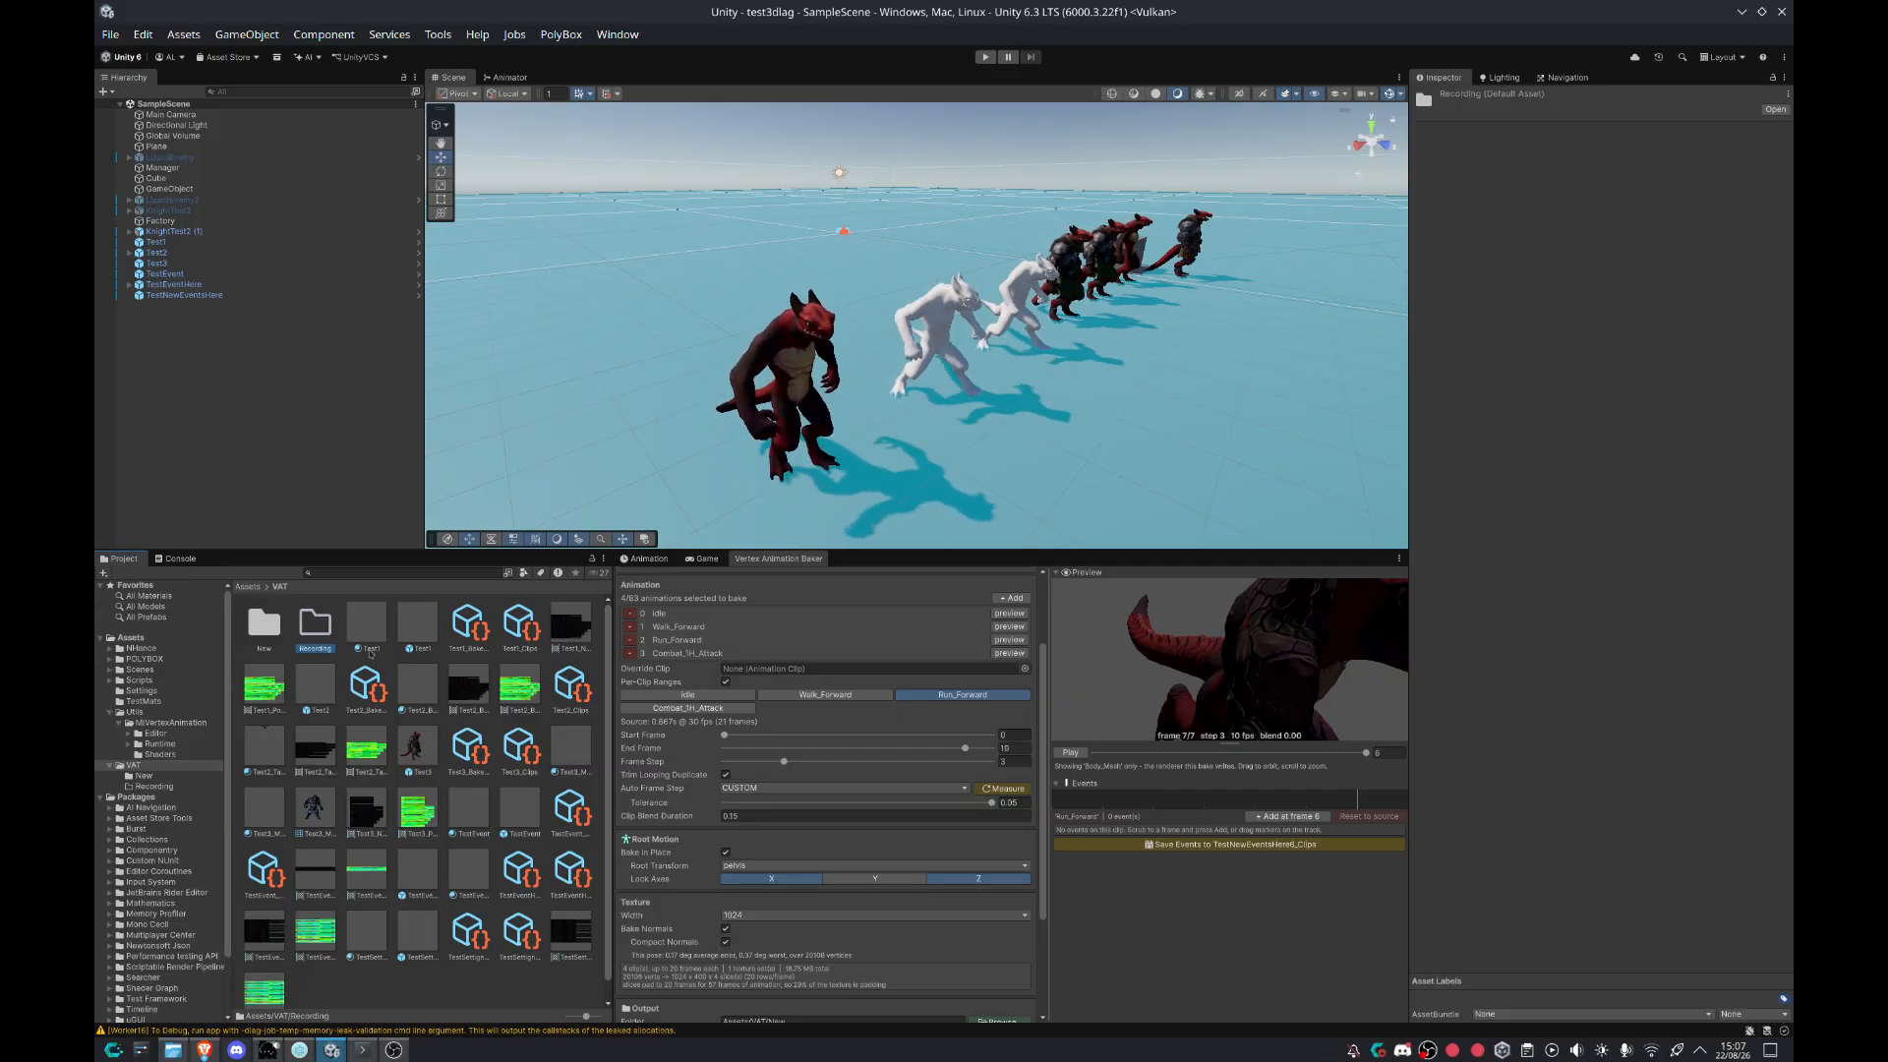
{"action": "double_click", "coordinate": [314, 622]}
Step: Clear the source prefab and the saved bake settings reference in the Vertex Animation Baker
{"action": "scroll", "coordinate": [796, 611], "scroll_direction": "up", "scroll_amount": 3}
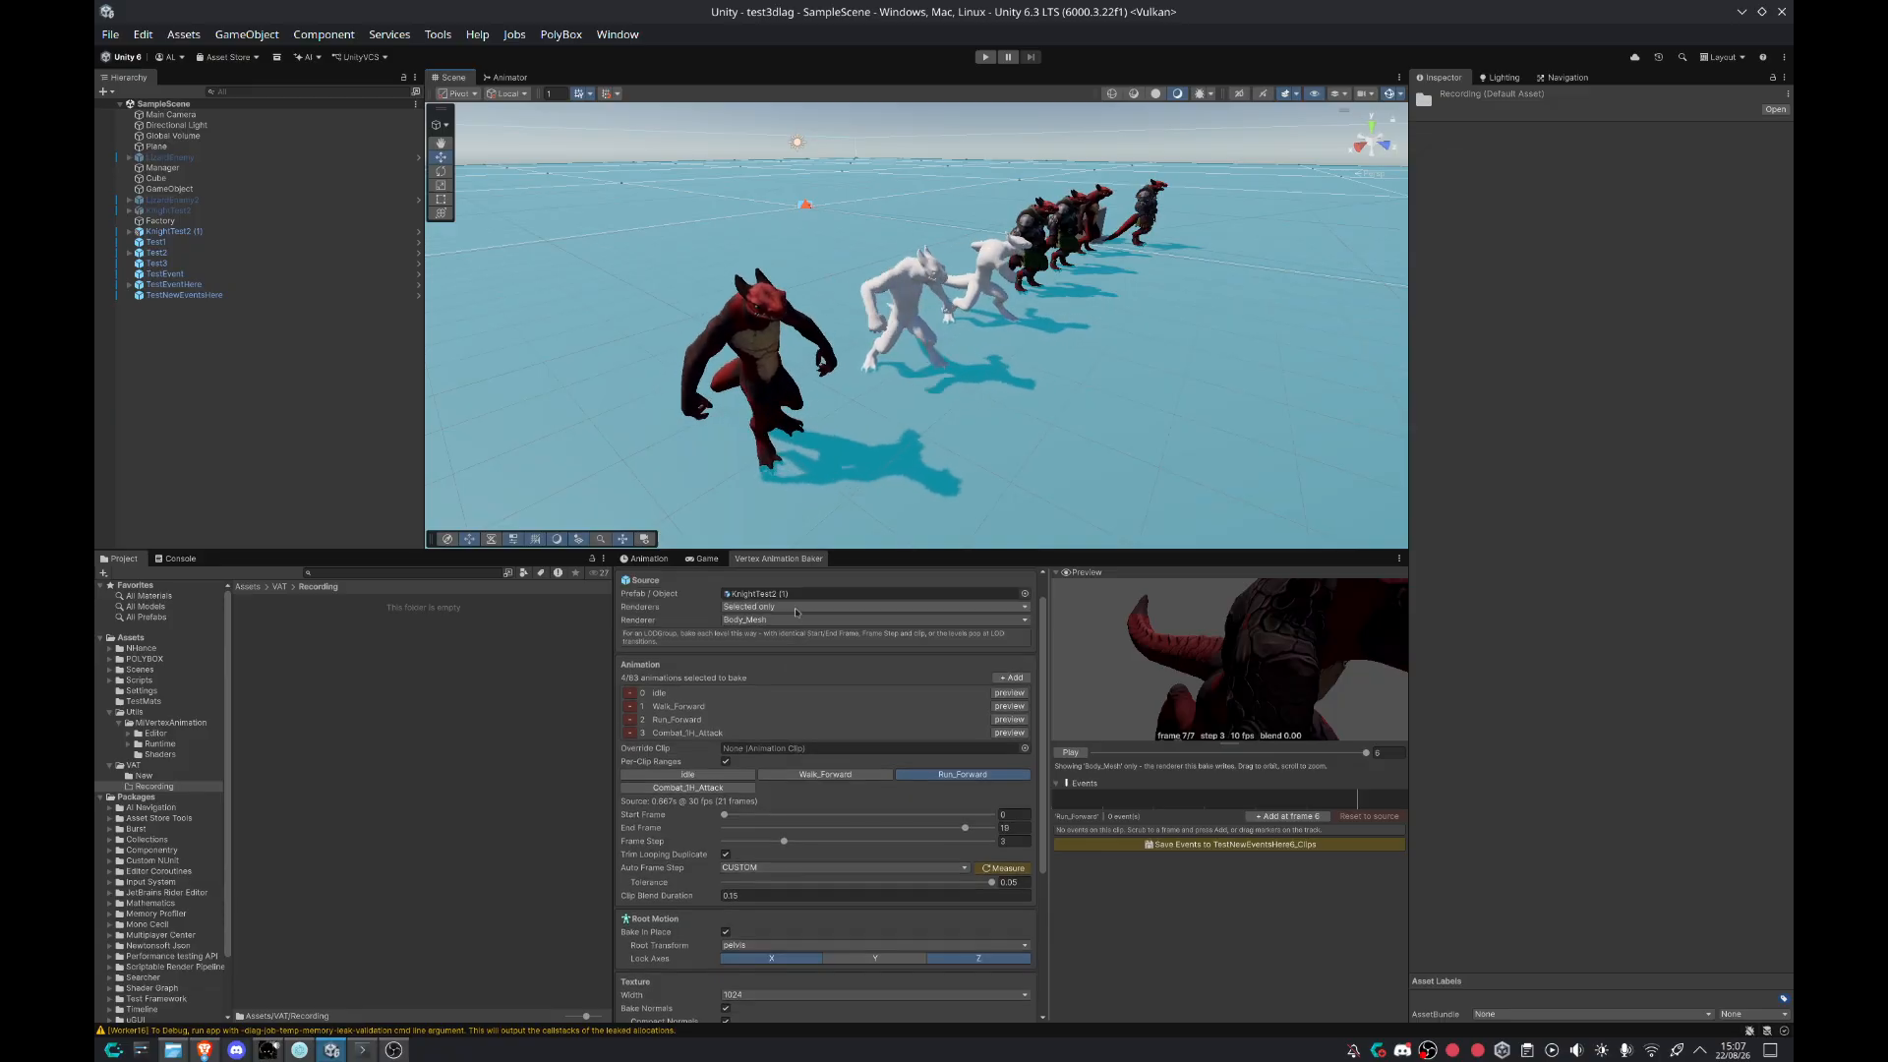
{"action": "right_click", "coordinate": [794, 560]}
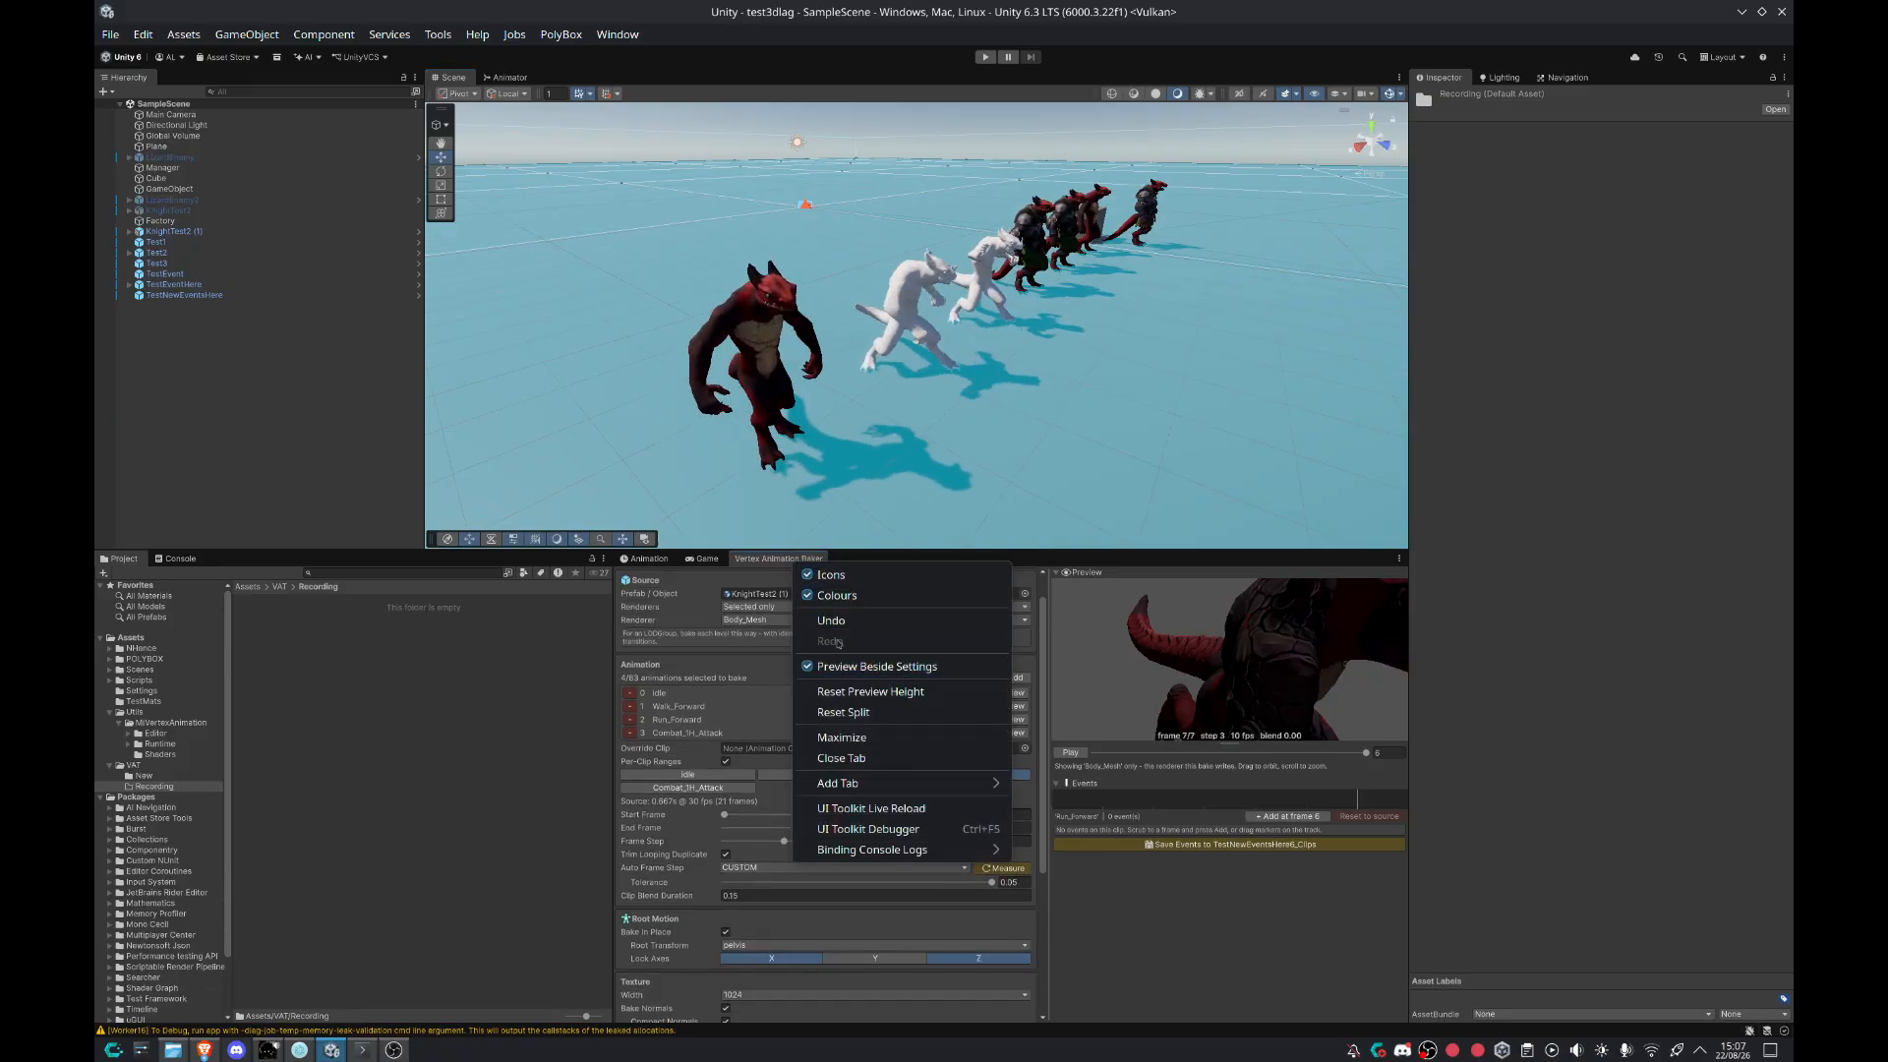
{"action": "left_click", "coordinate": [730, 663]}
{"action": "scroll", "coordinate": [725, 674], "scroll_direction": "up", "scroll_amount": 1}
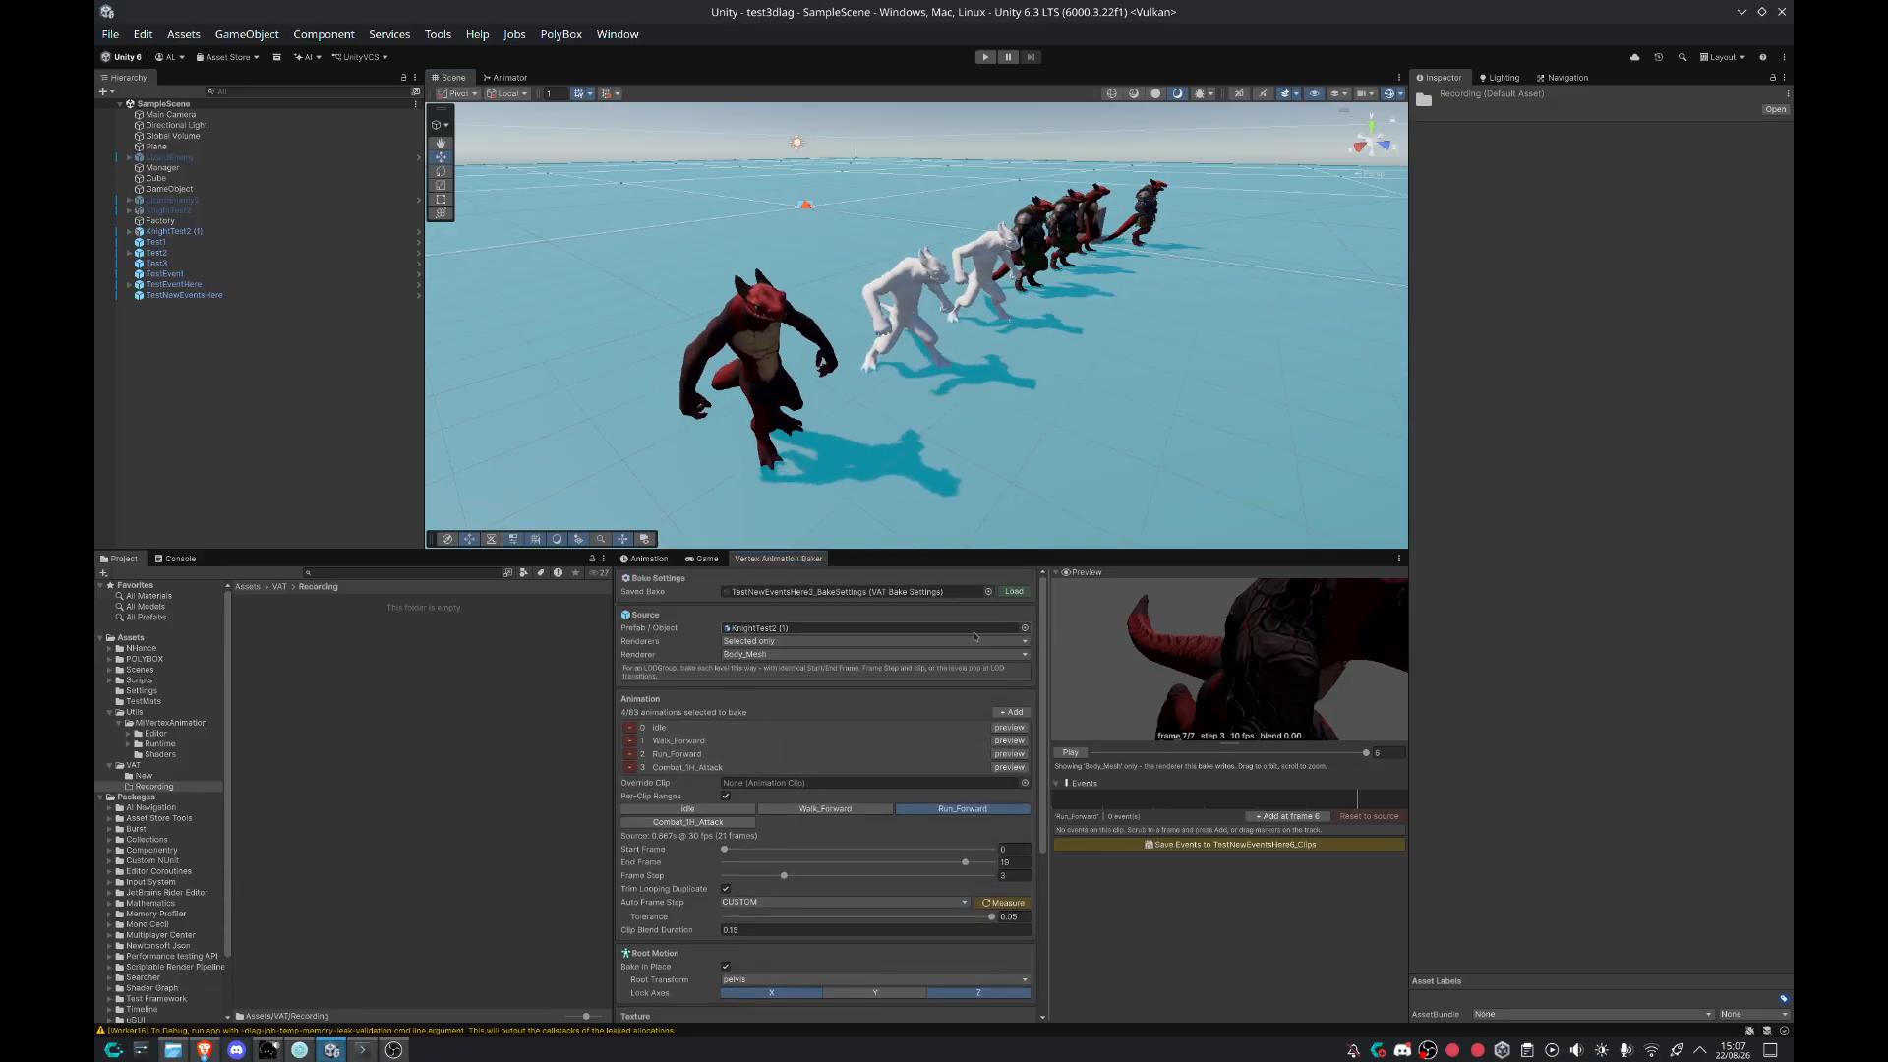
{"action": "left_click", "coordinate": [875, 630]}
{"action": "key", "text": "Delete"}
{"action": "left_click", "coordinate": [859, 593]}
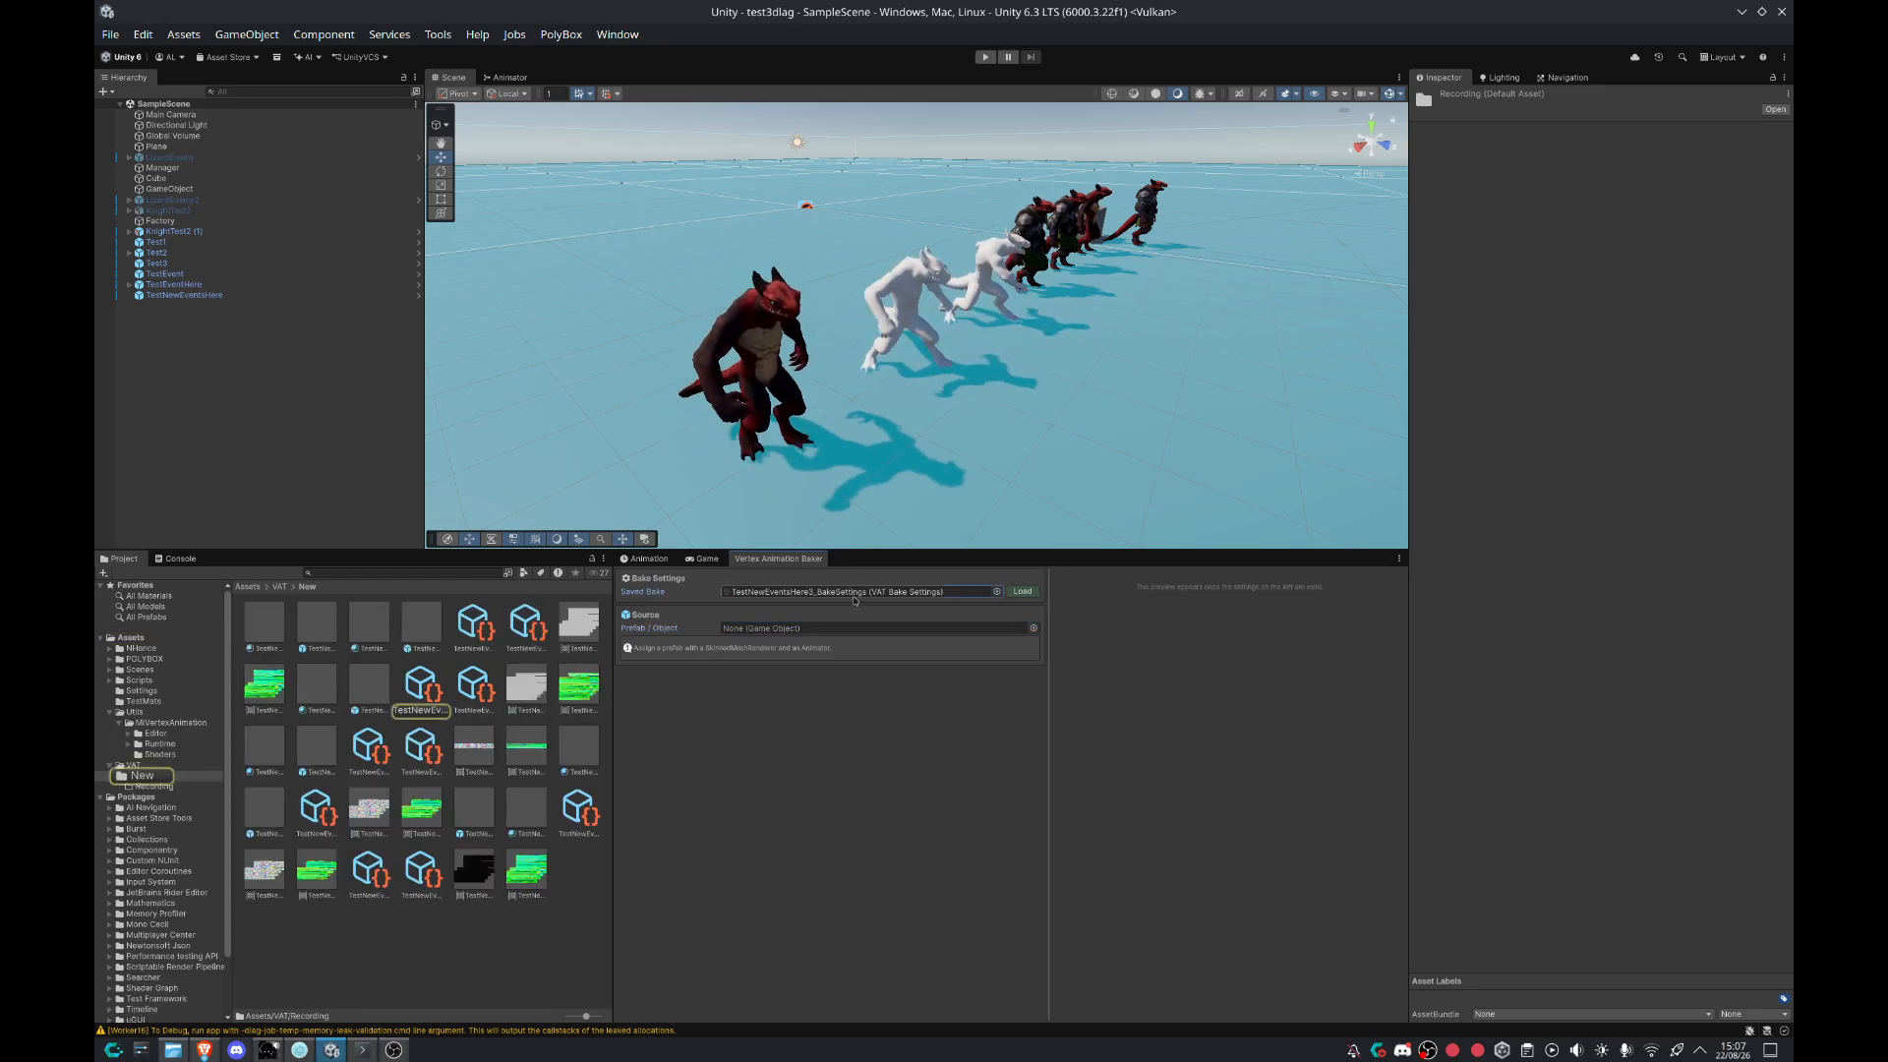
{"action": "key", "text": "Delete"}
Step: Assign the KnightTest2 (1) prefab from the Assets folder as the baker's source object
{"action": "left_click", "coordinate": [153, 787]}
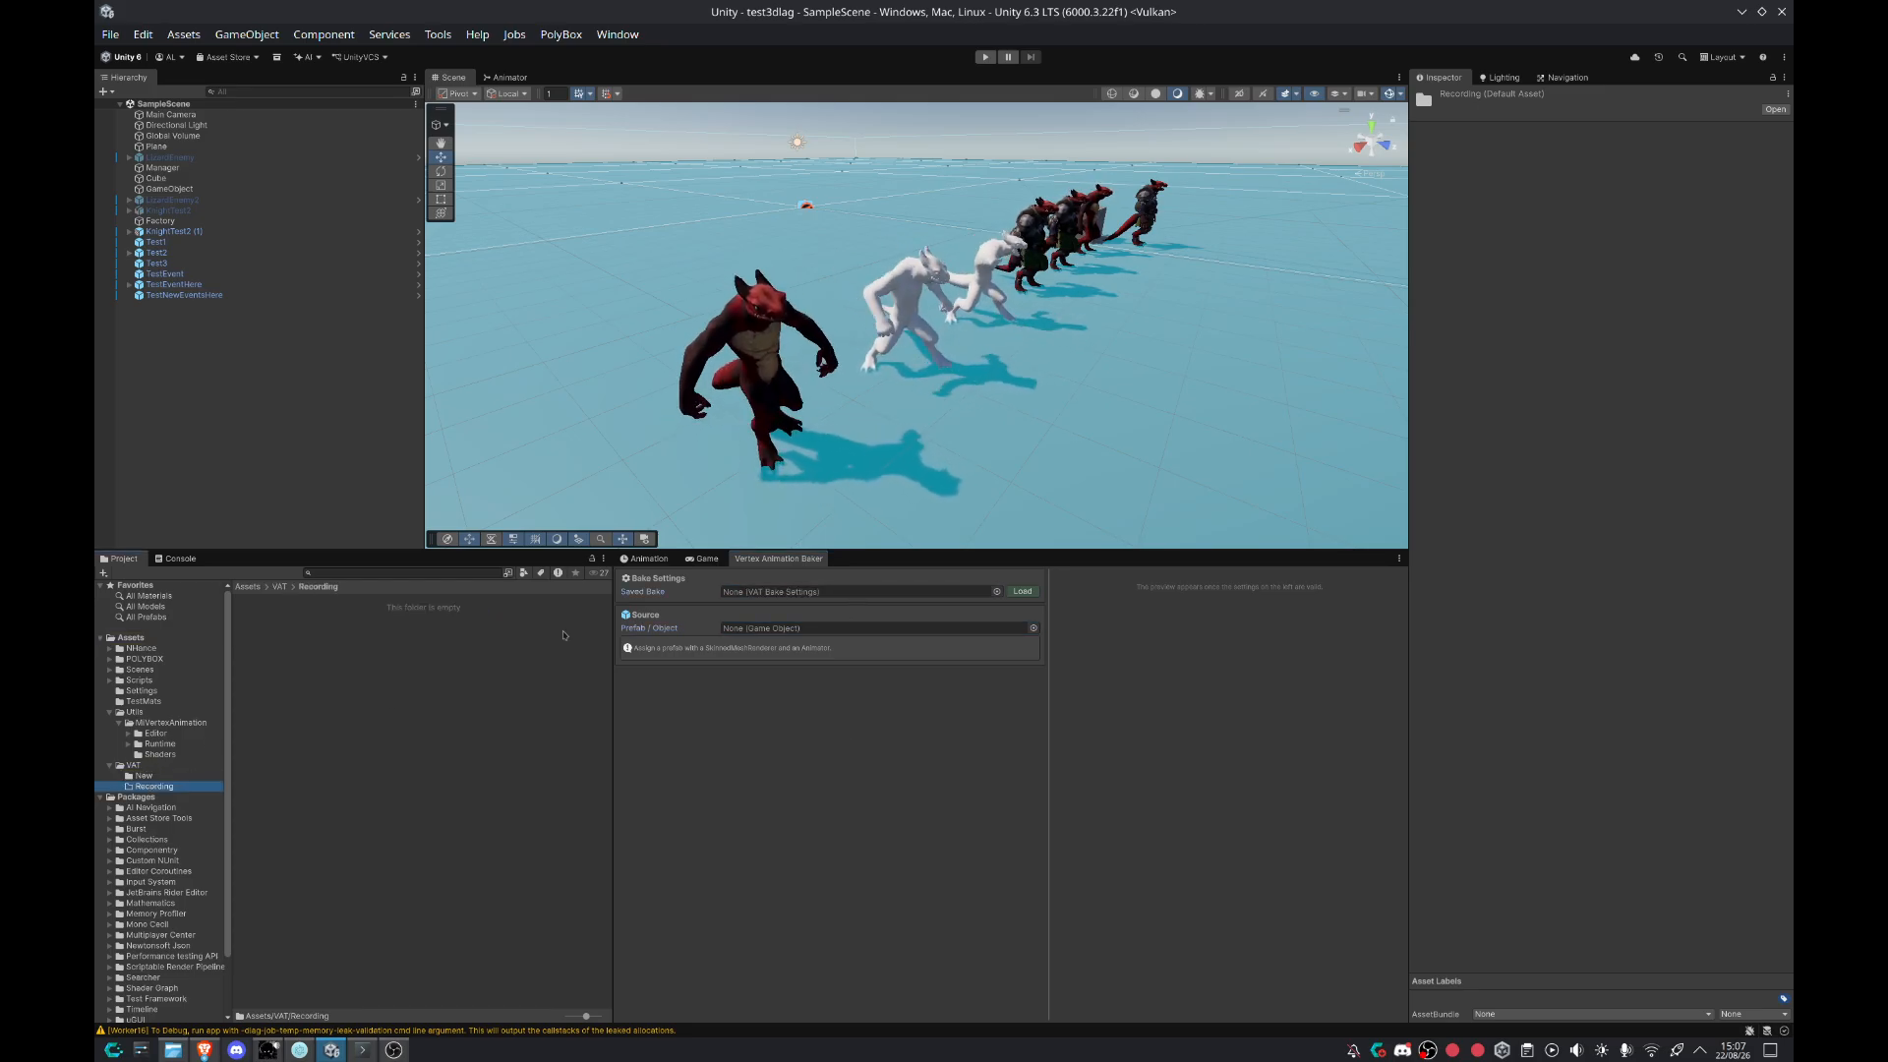
{"action": "left_click", "coordinate": [147, 638]}
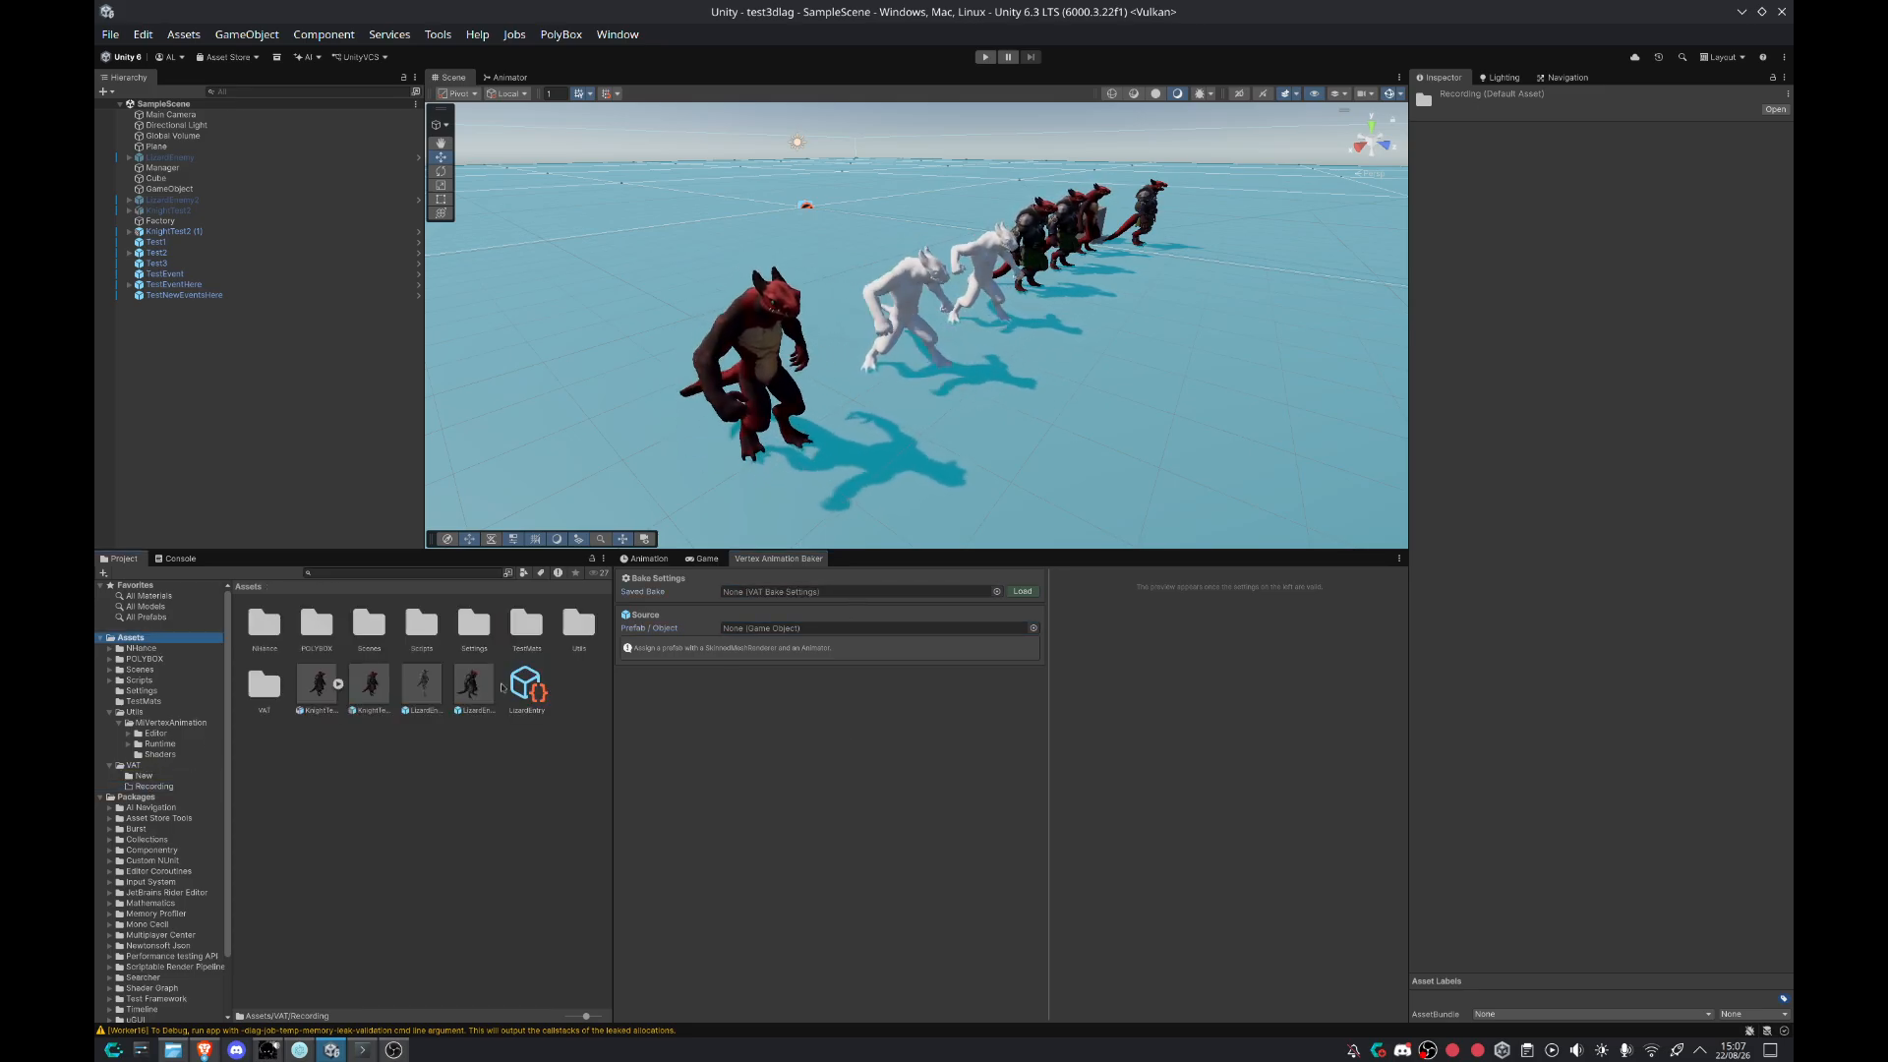
{"action": "left_click_drag", "start_coordinate": [379, 702], "coordinate": [870, 628]}
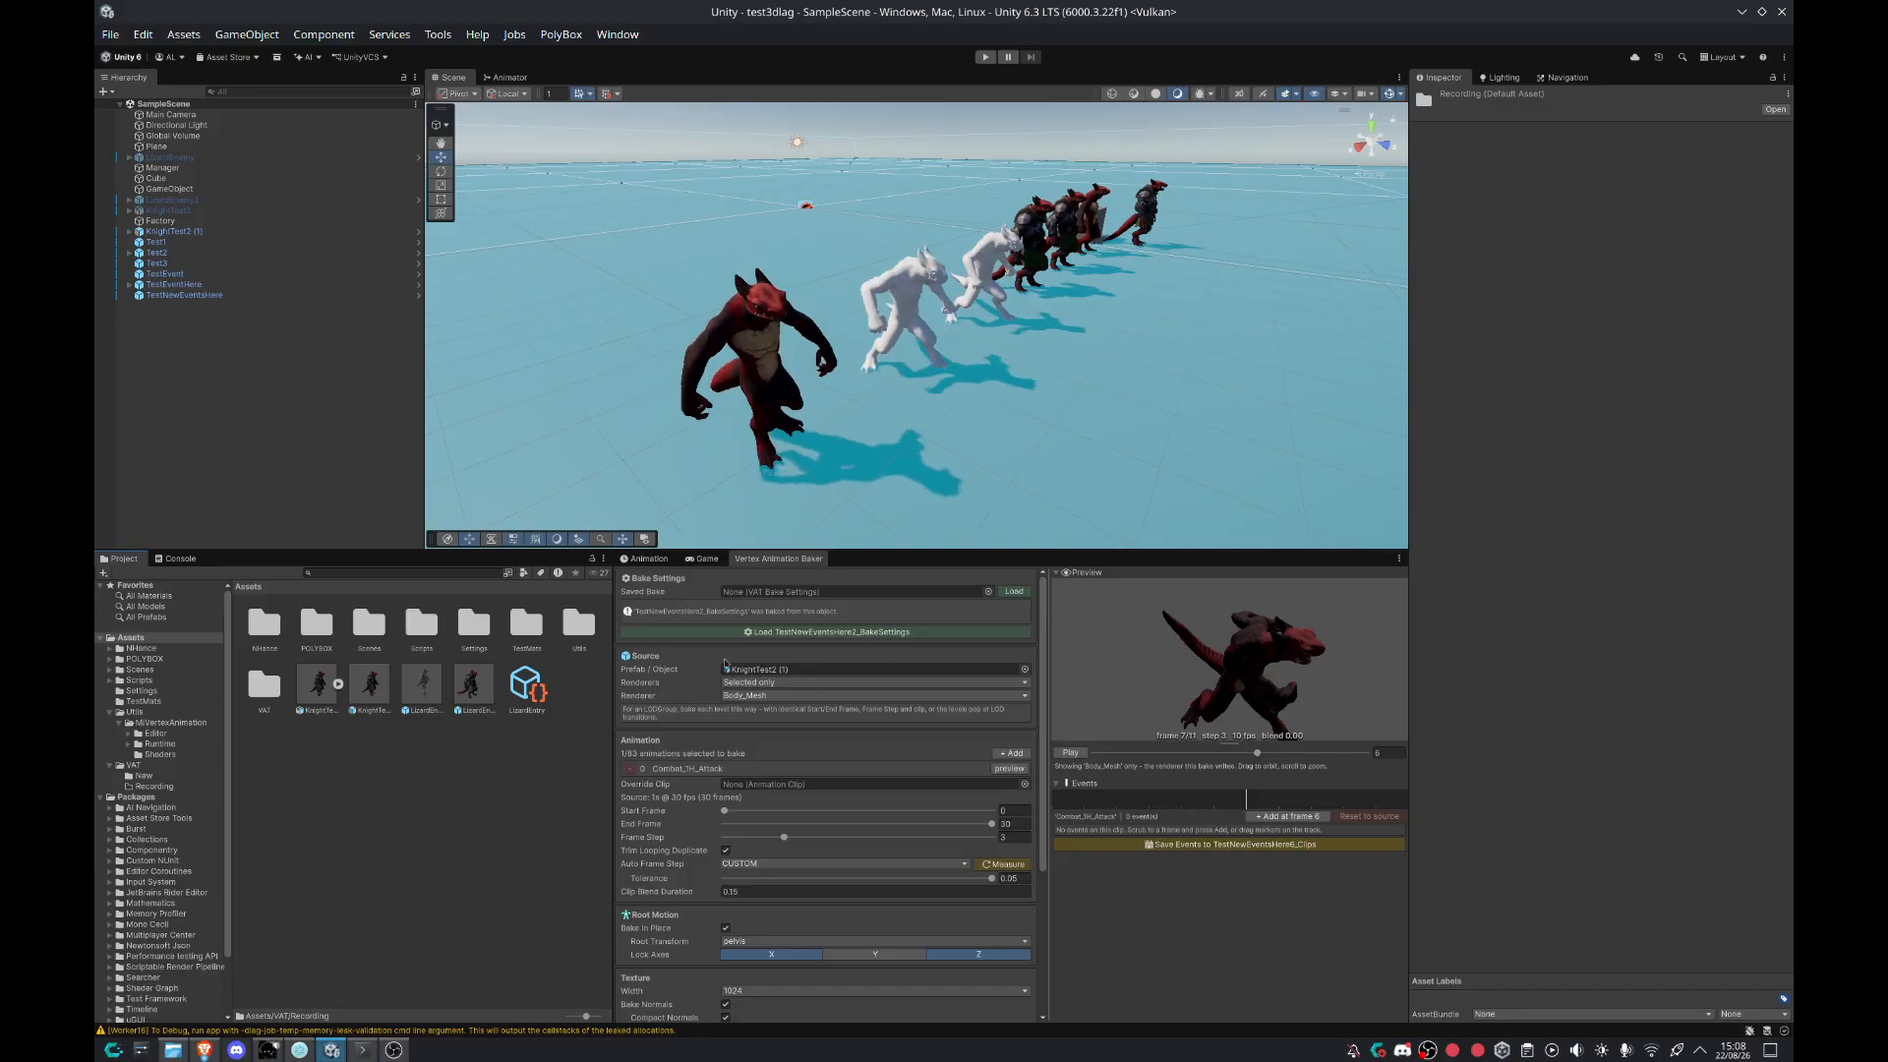
Step: Set the baker's output folder to Assets/VAT/Recording
{"action": "scroll", "coordinate": [725, 663], "scroll_direction": "down", "scroll_amount": 5}
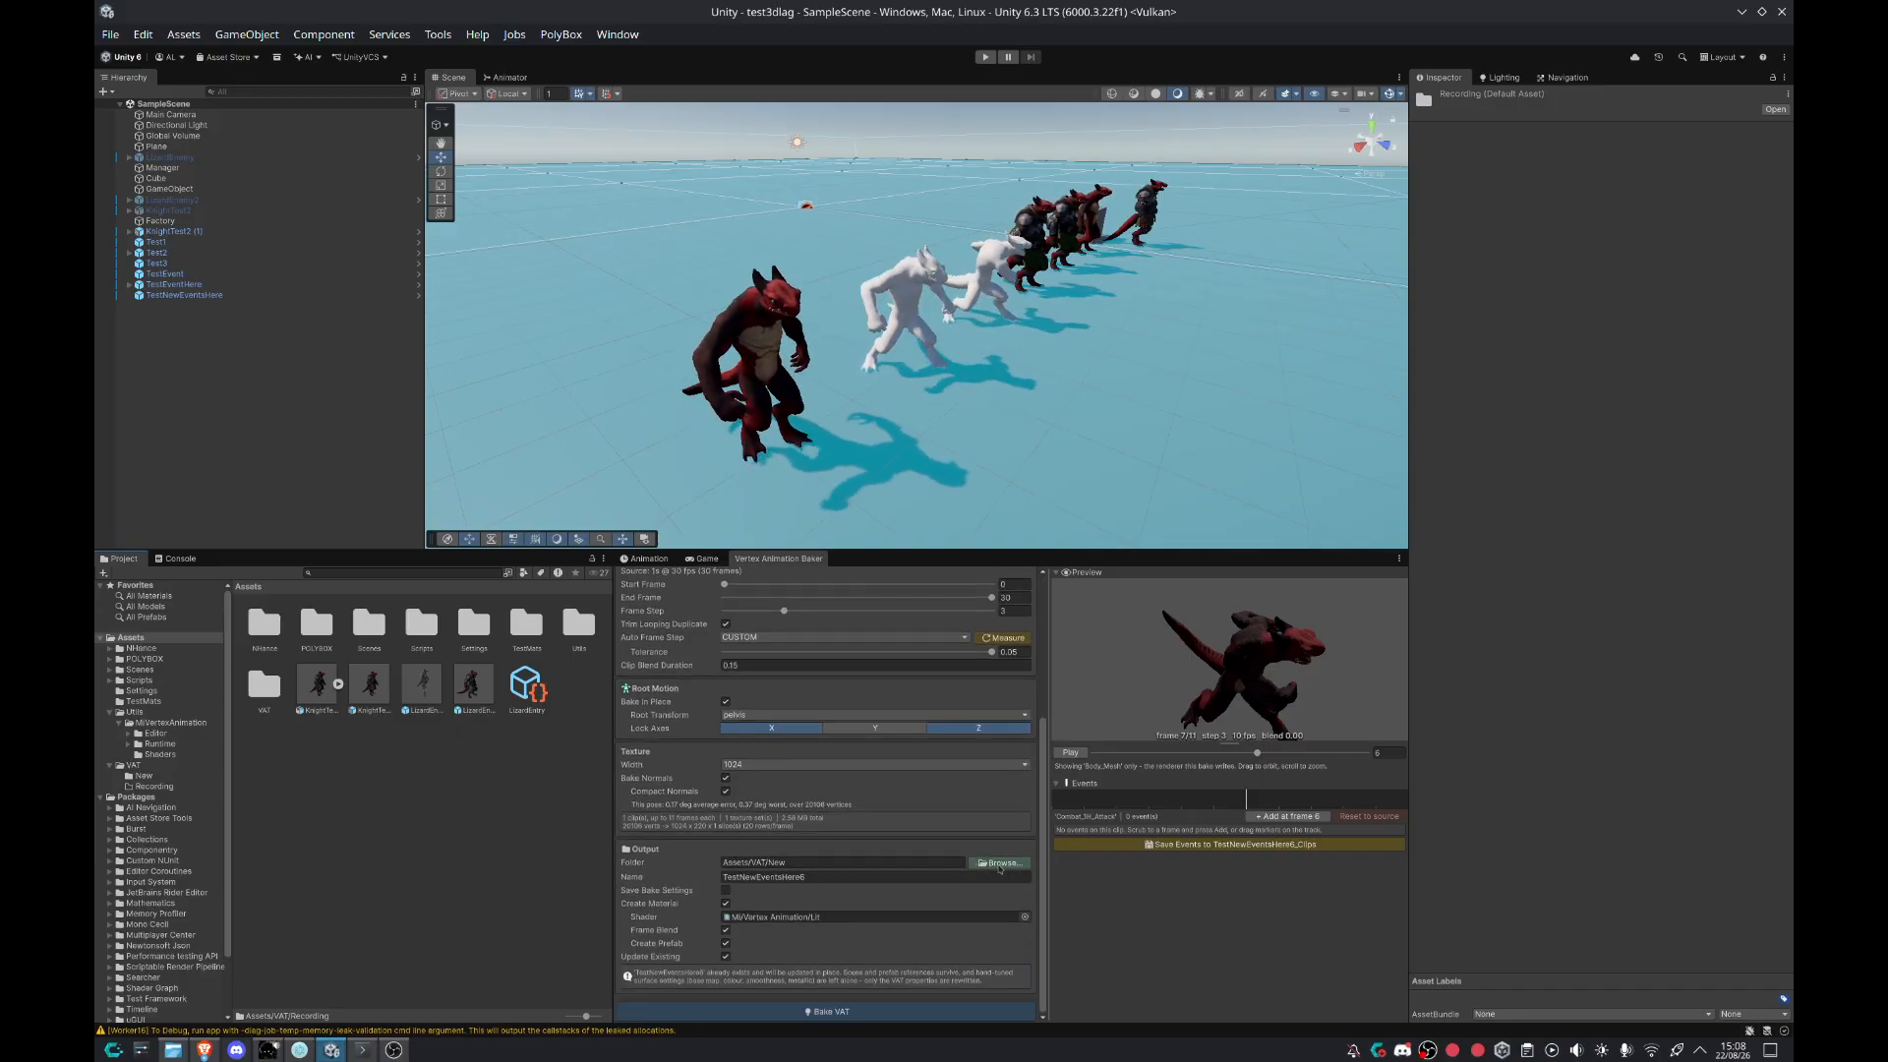
{"action": "left_click", "coordinate": [999, 863]}
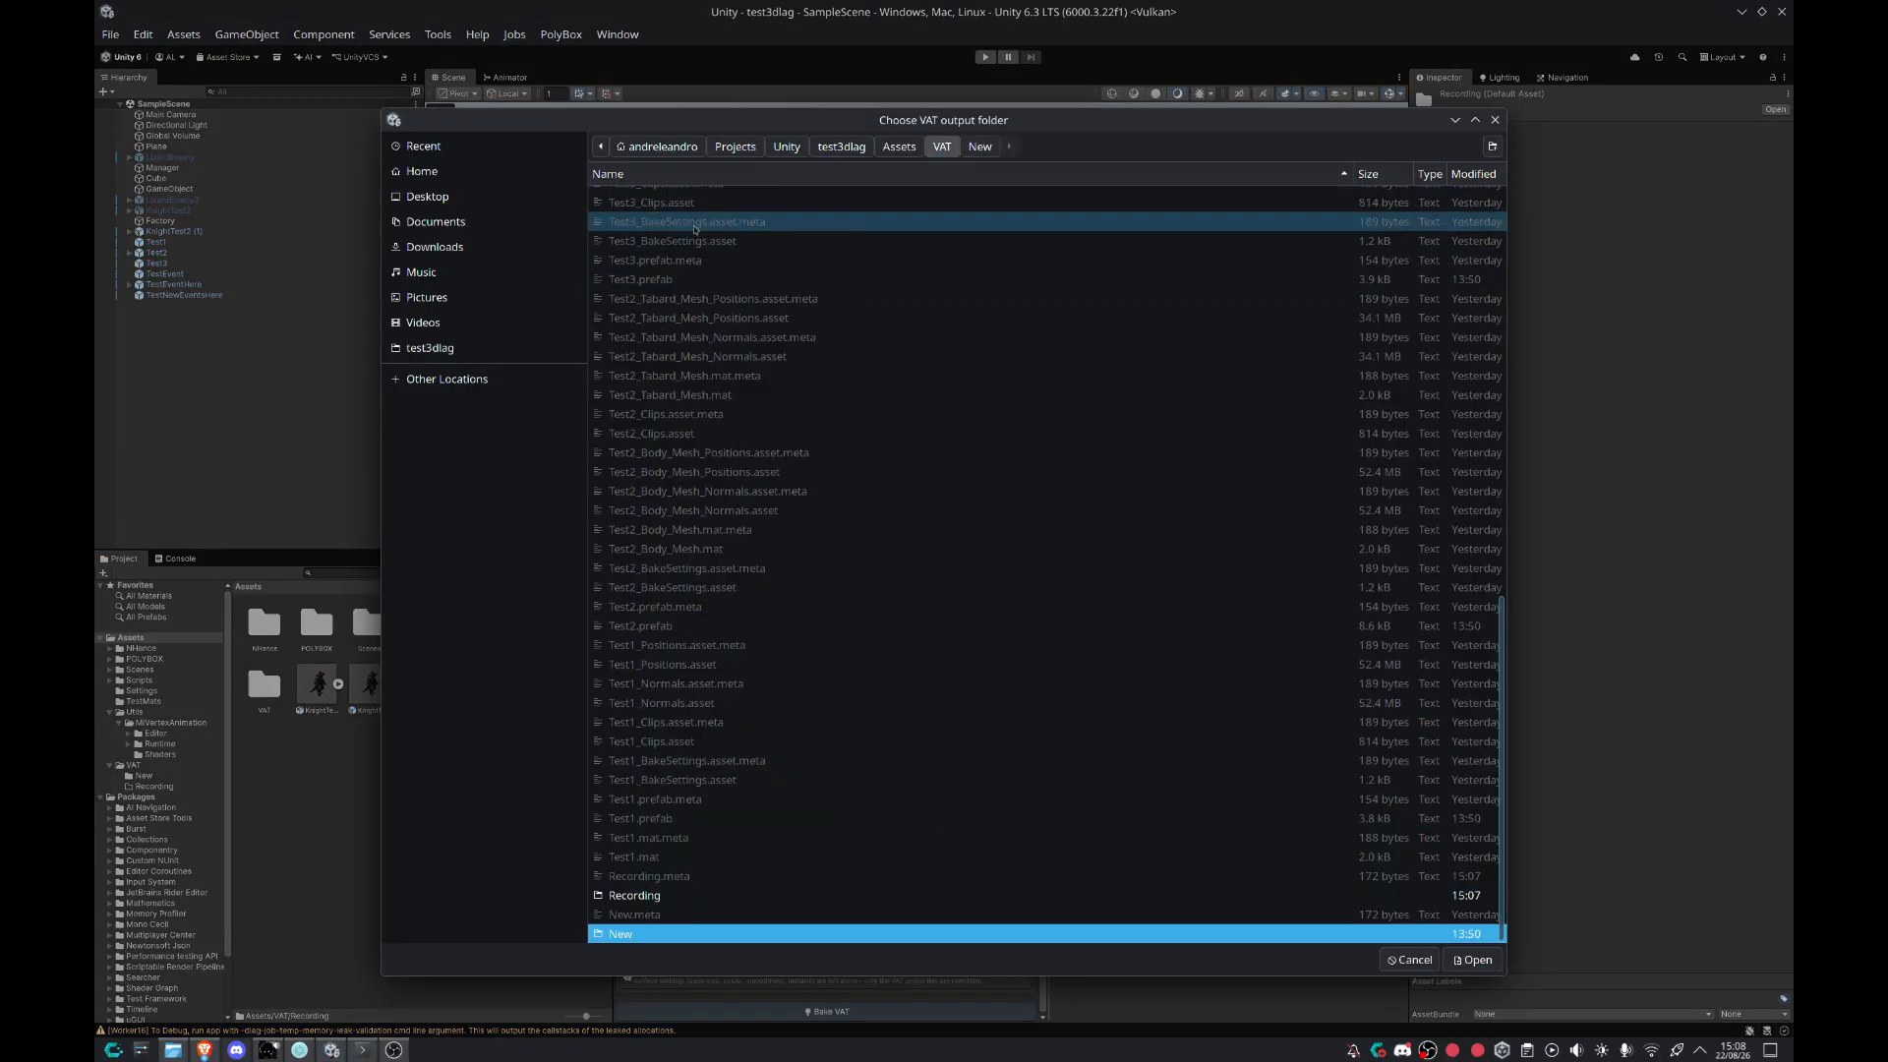
{"action": "scroll", "coordinate": [721, 331], "scroll_direction": "up", "scroll_amount": 6}
{"action": "scroll", "coordinate": [732, 321], "scroll_direction": "down", "scroll_amount": 6}
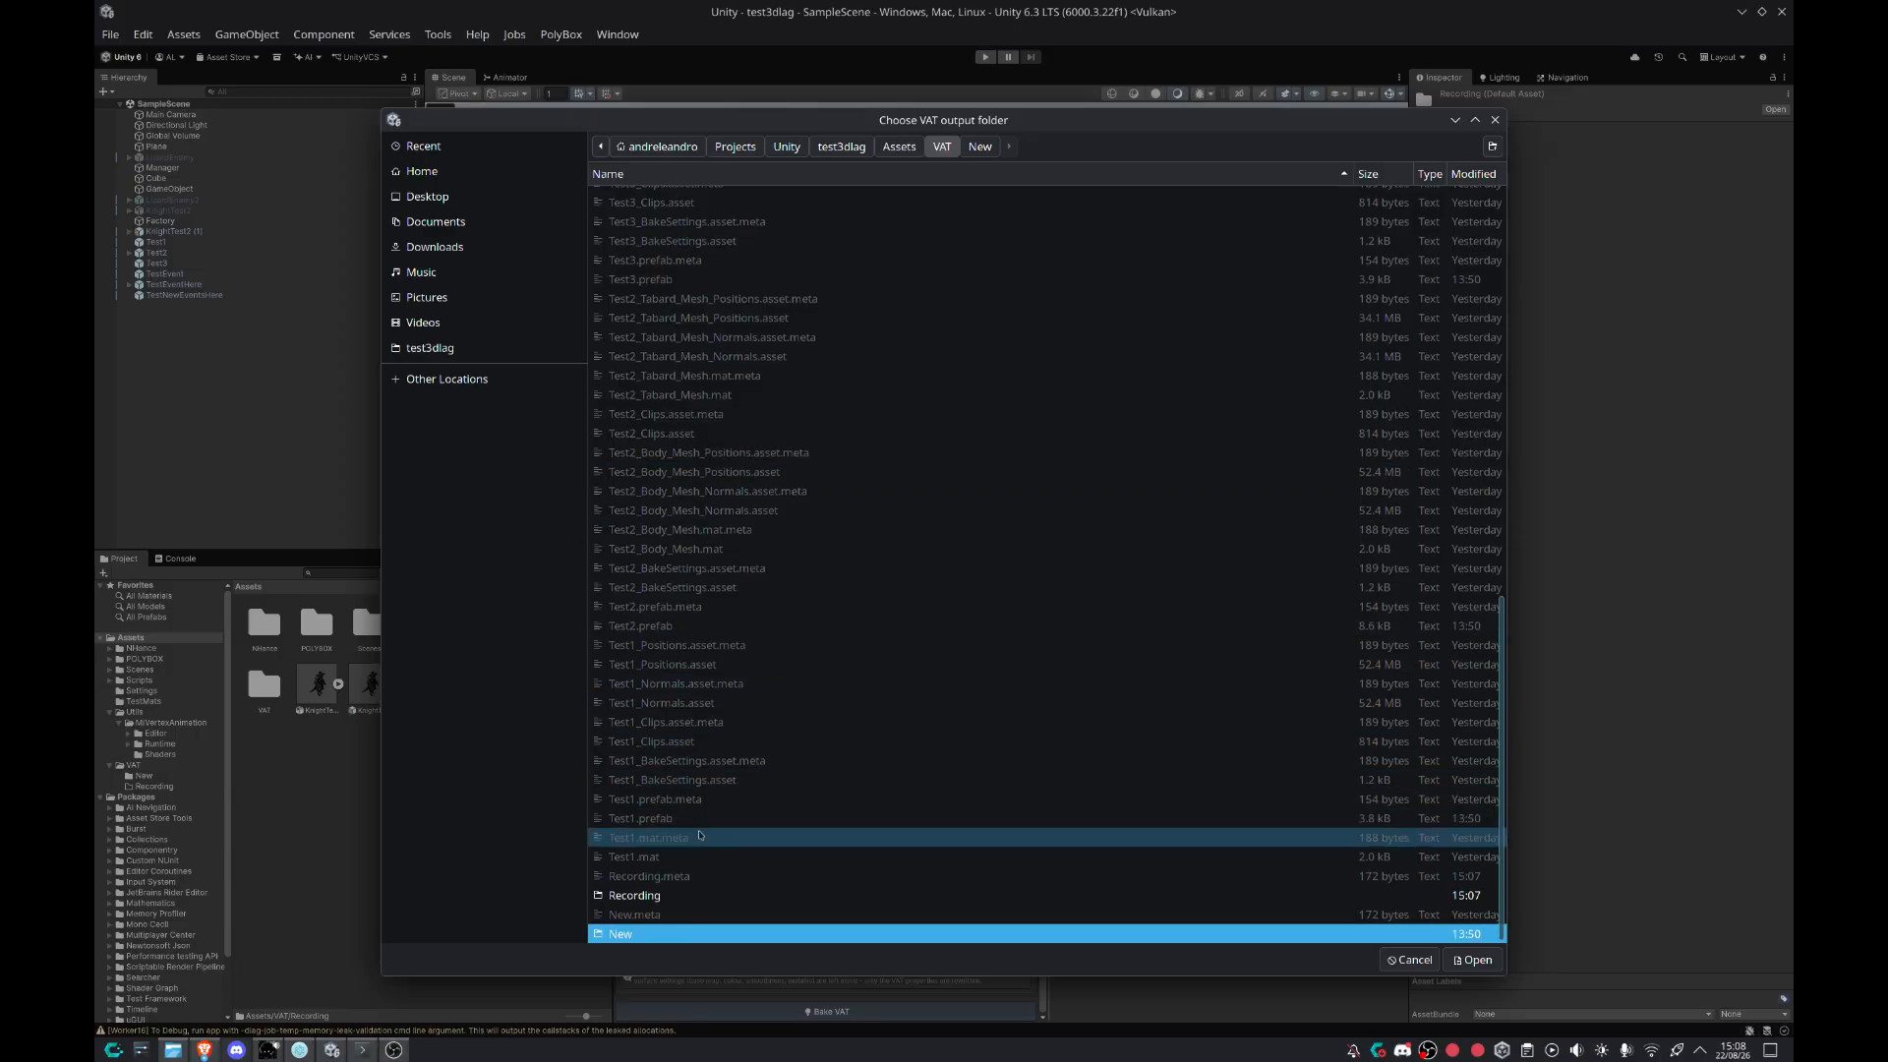
{"action": "left_click", "coordinate": [678, 895]}
{"action": "left_click", "coordinate": [1473, 960]}
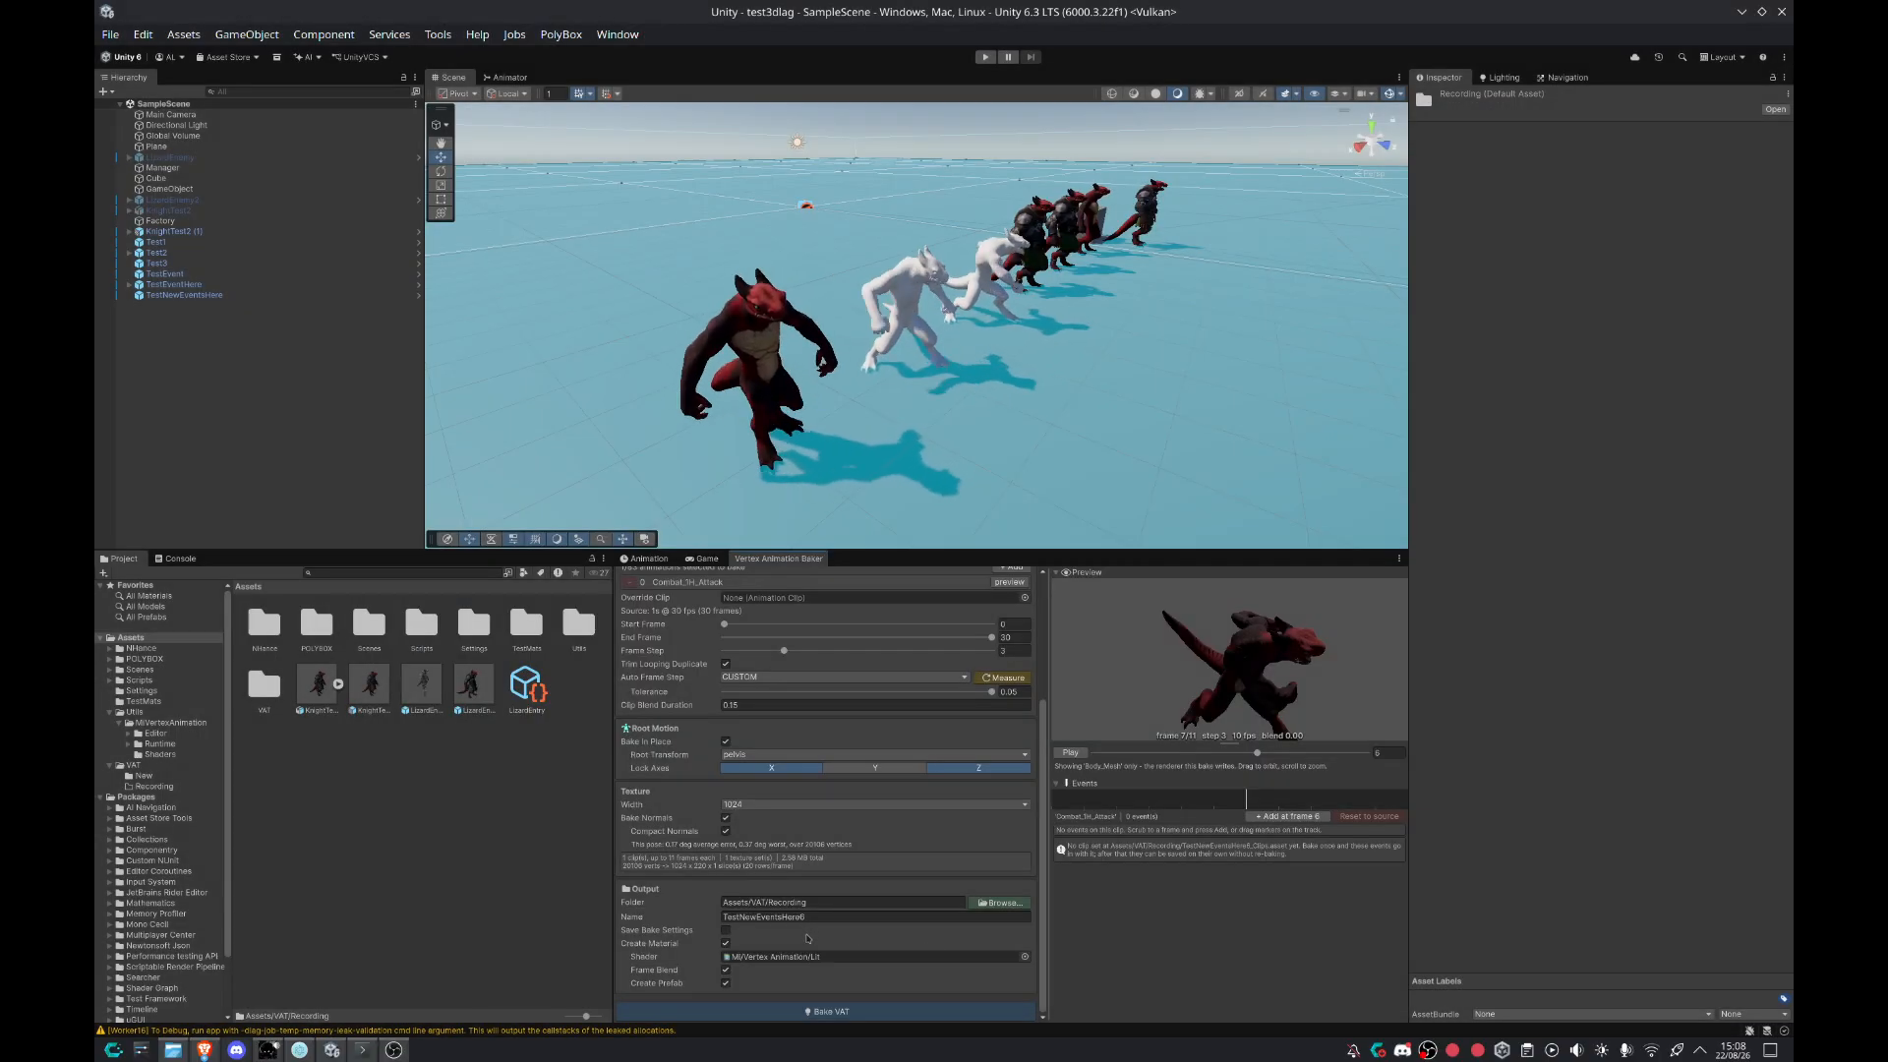
Step: Name the bake output TestRec0
{"action": "left_click", "coordinate": [872, 920]}
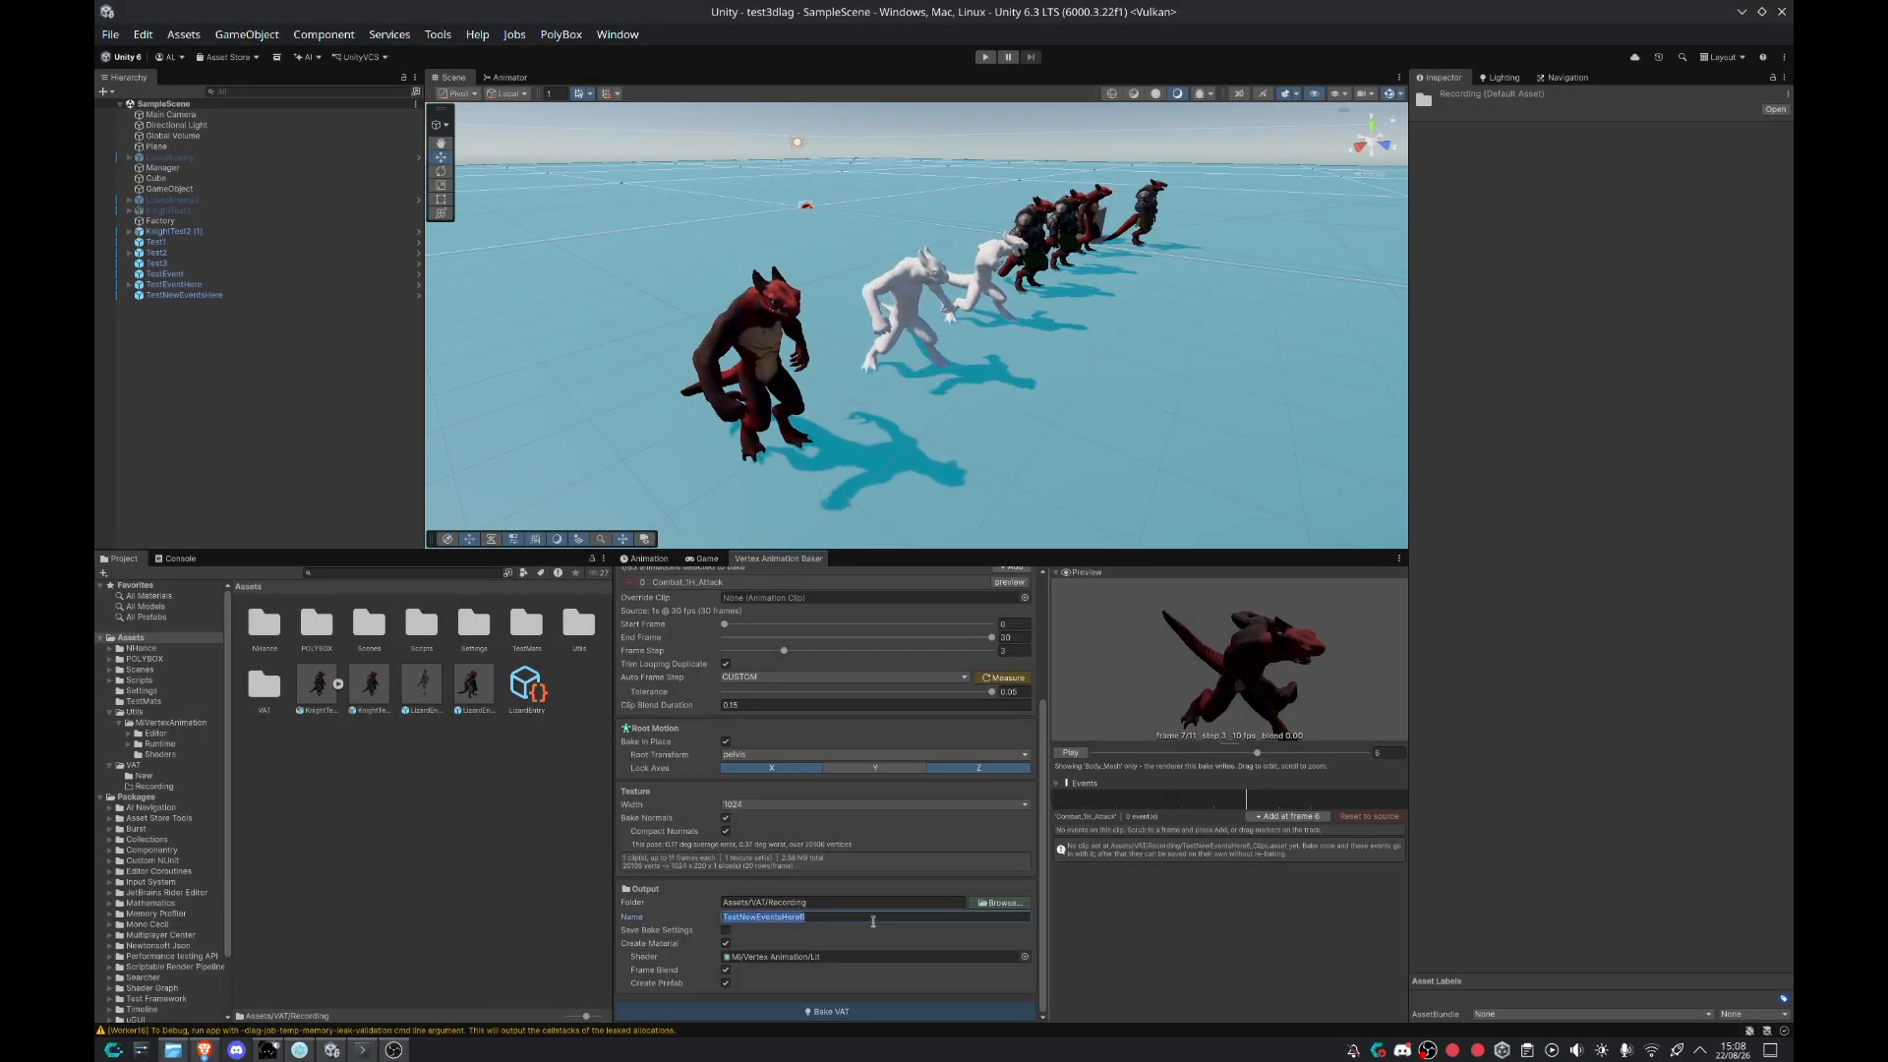
{"action": "type", "text": "TestREc"}
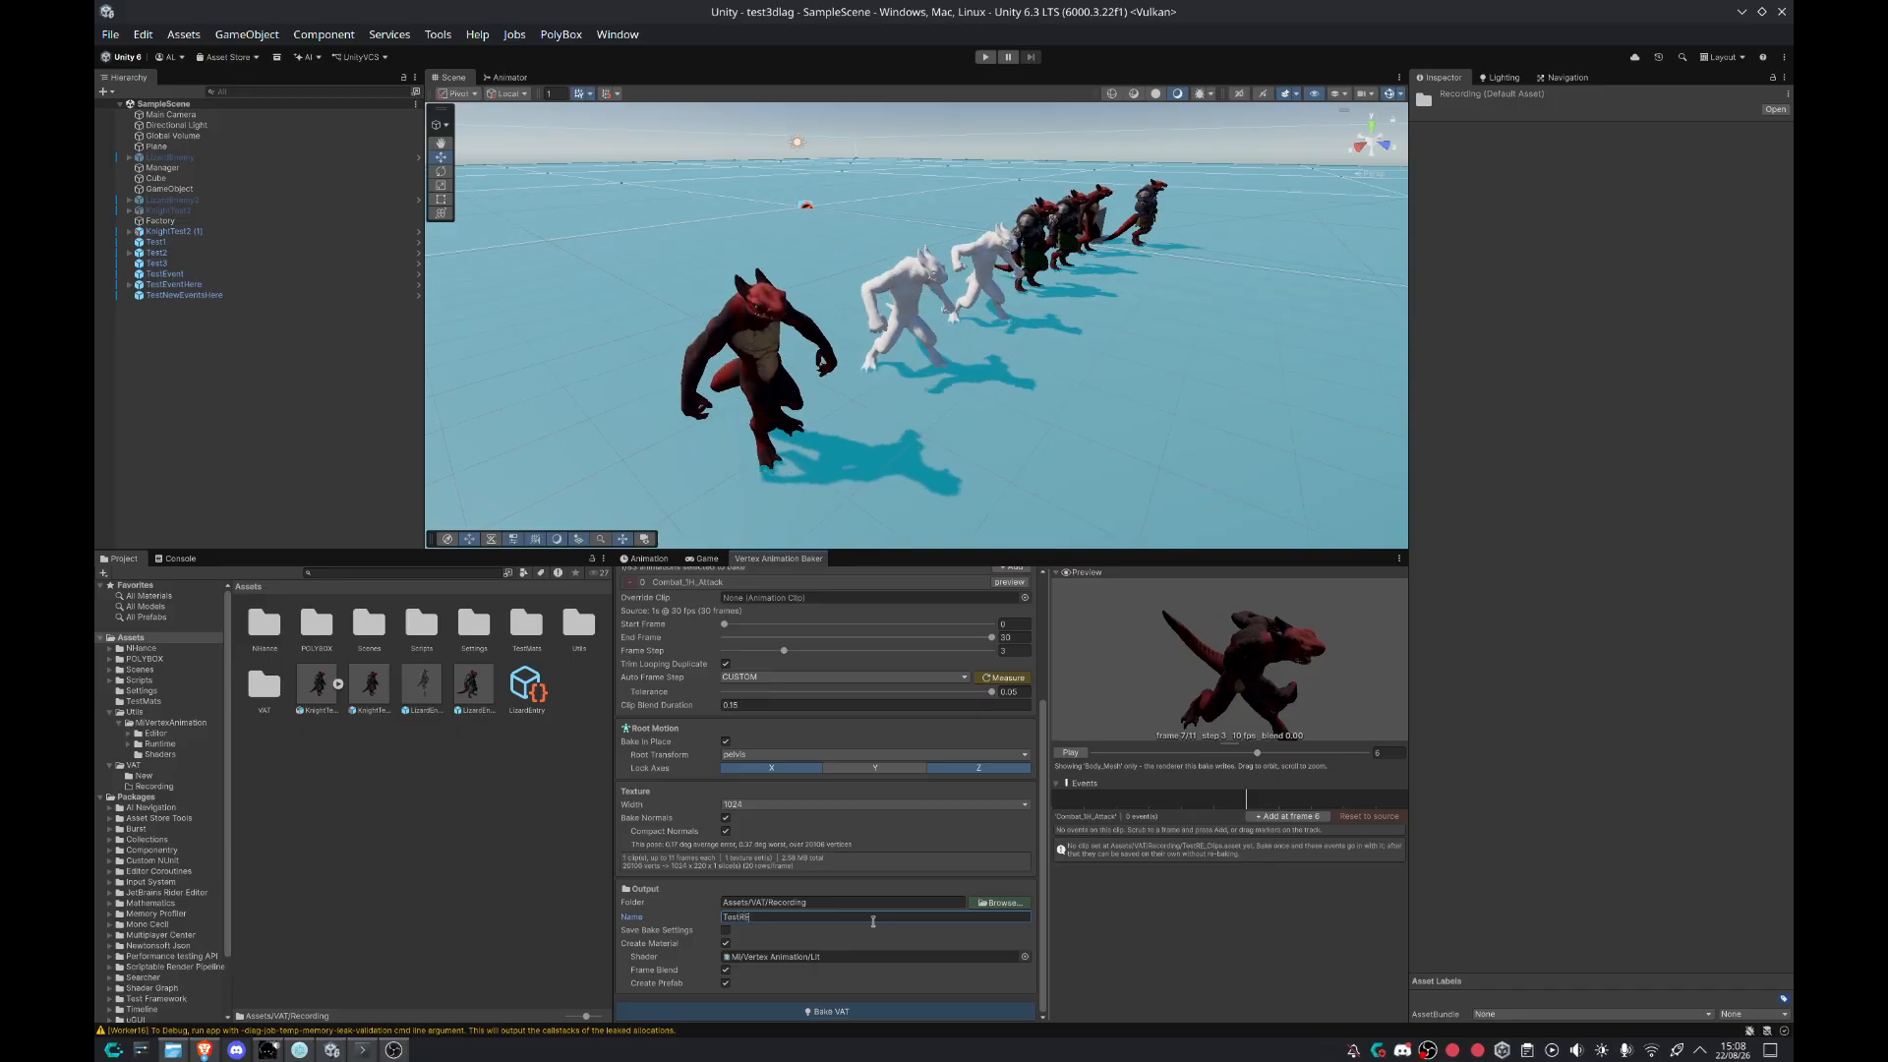
{"action": "key", "text": "BackSpace"}
{"action": "key", "text": "BackSpace"}
{"action": "type", "text": "ec0"}
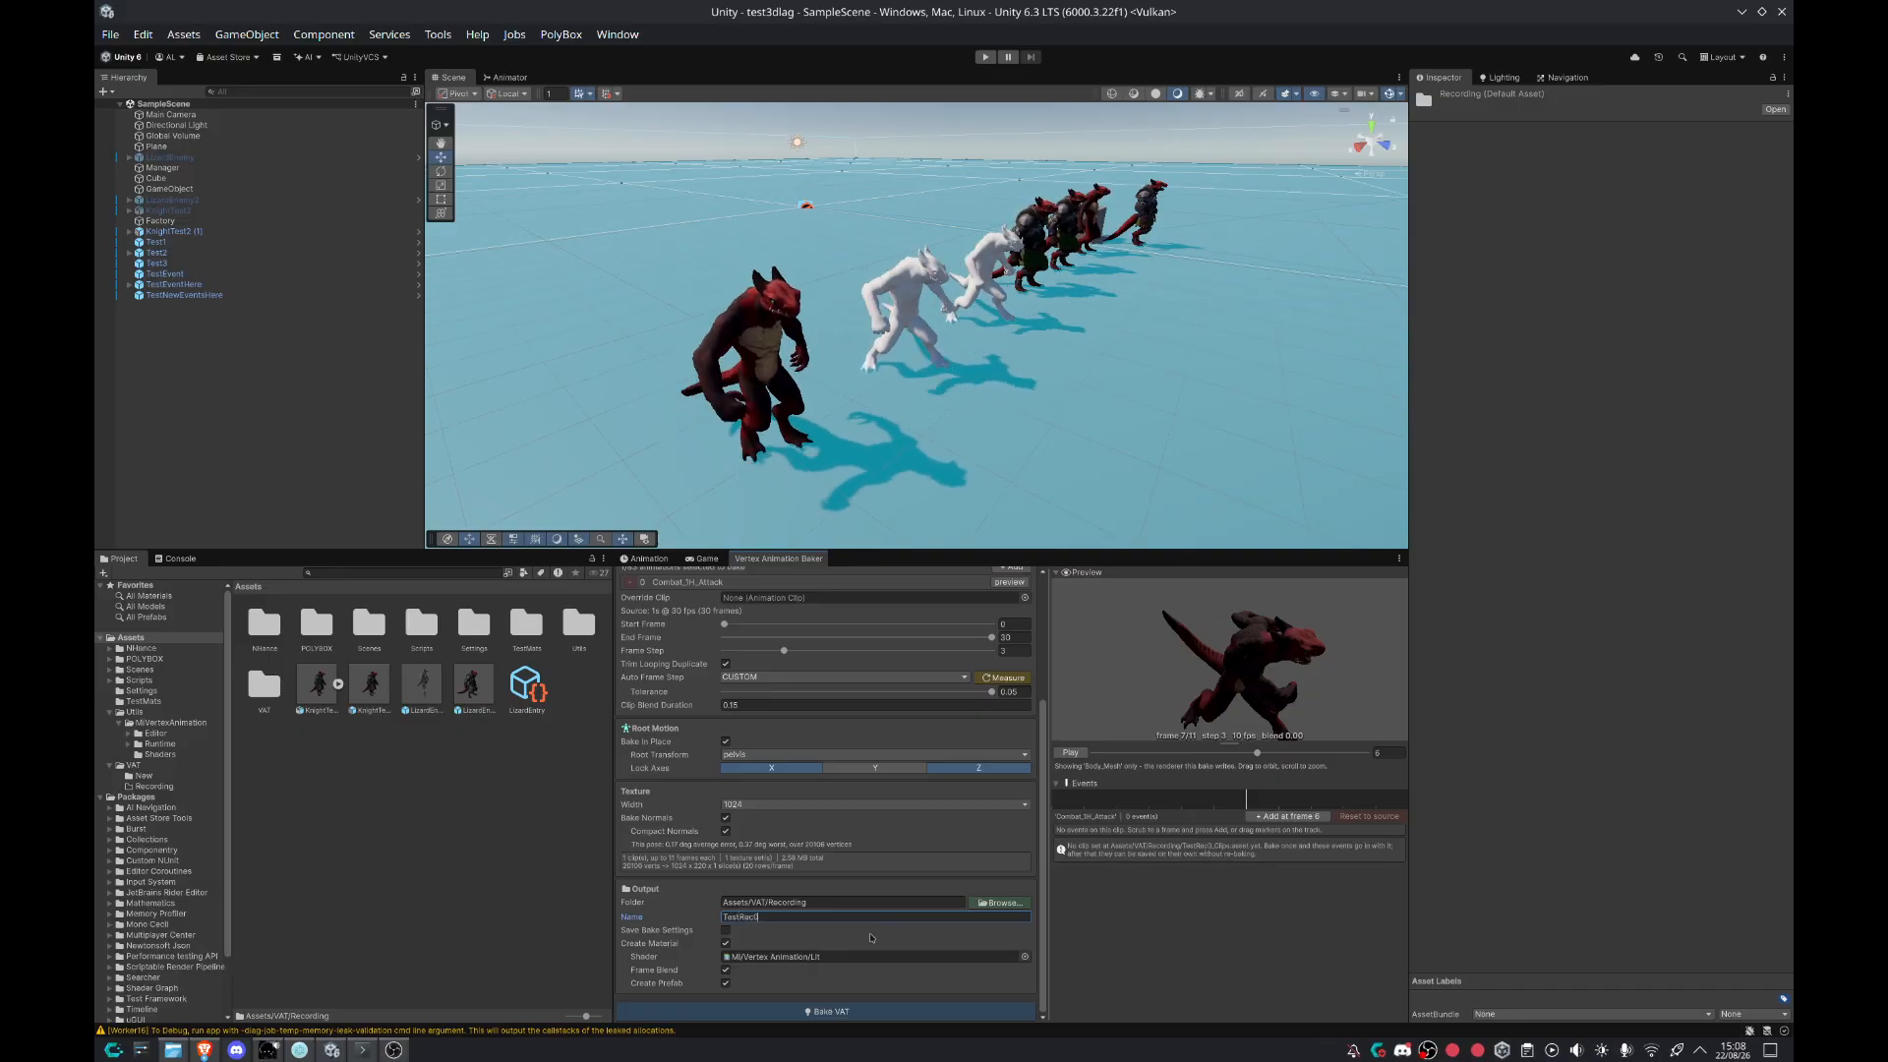
Step: Play the baker's animation preview and set the Combat_1H_Attack clip's frame step to 1
{"action": "scroll", "coordinate": [870, 938], "scroll_direction": "up", "scroll_amount": 3}
{"action": "left_click", "coordinate": [1068, 752]}
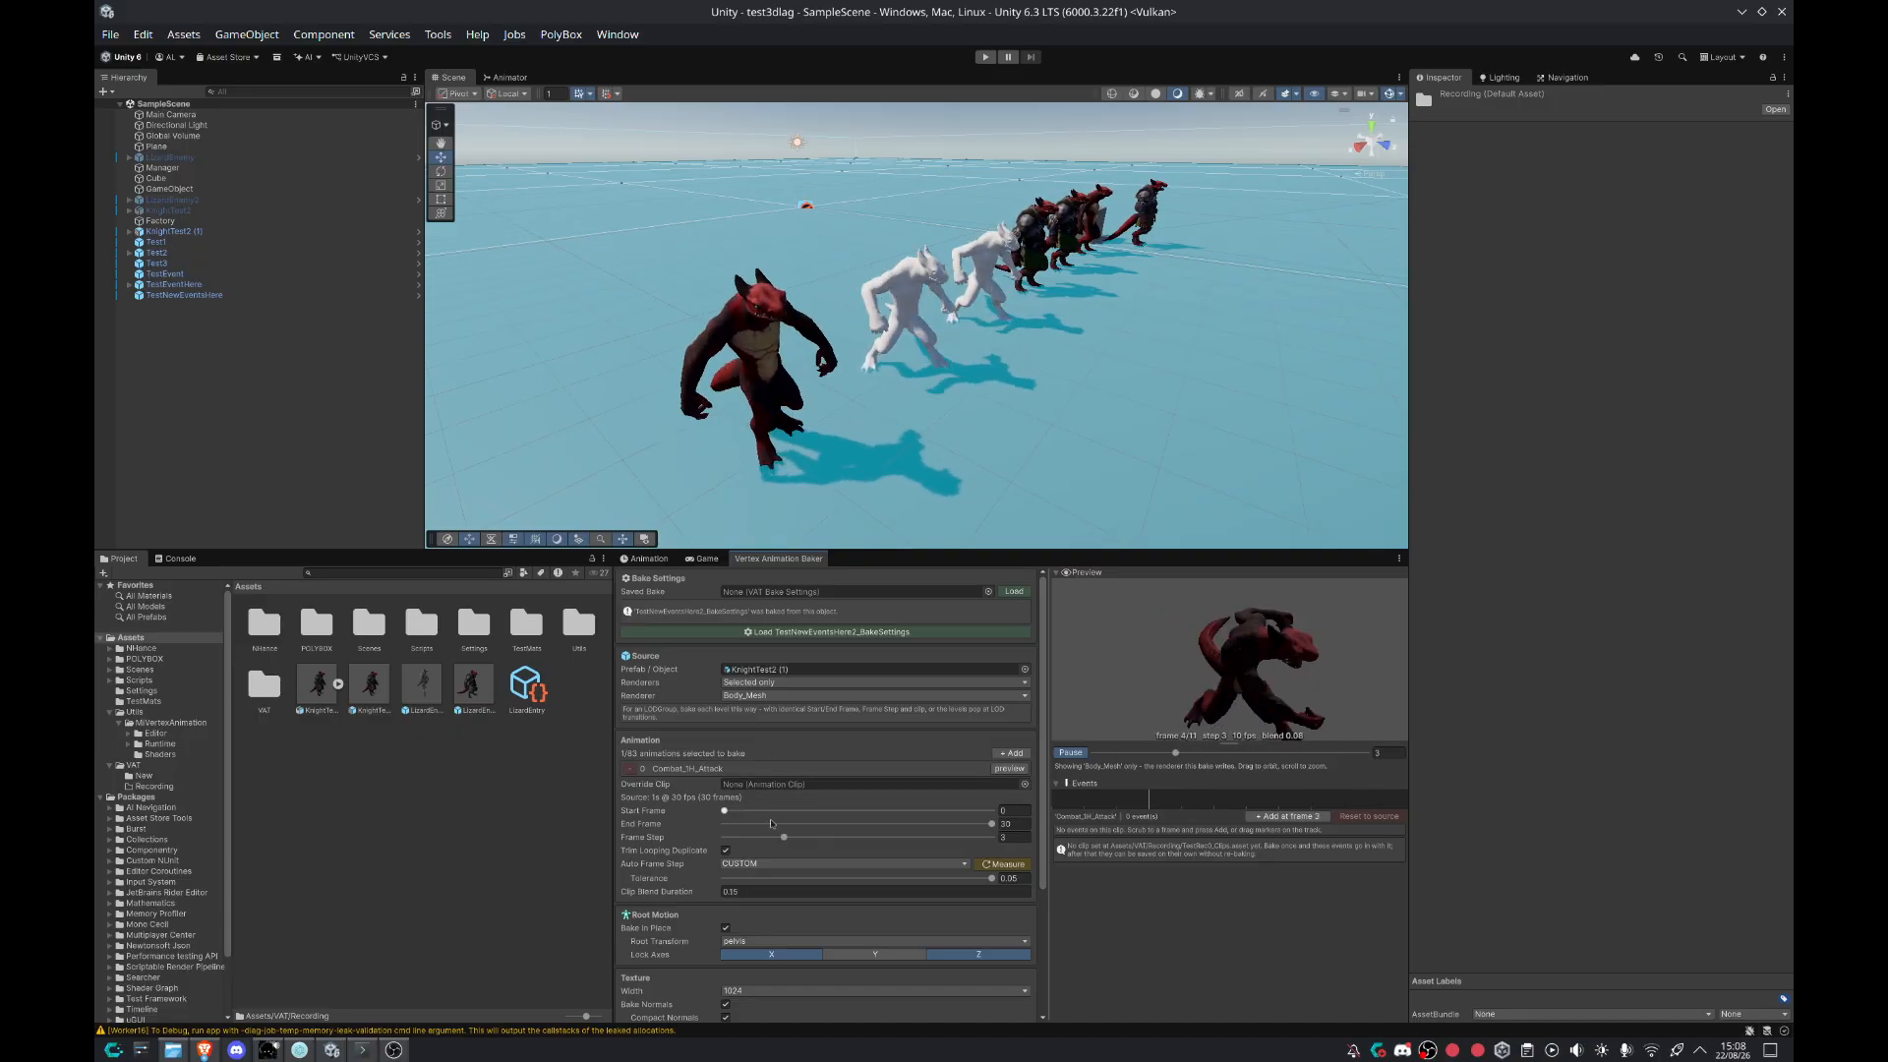
{"action": "left_click_drag", "start_coordinate": [783, 836], "coordinate": [588, 834]}
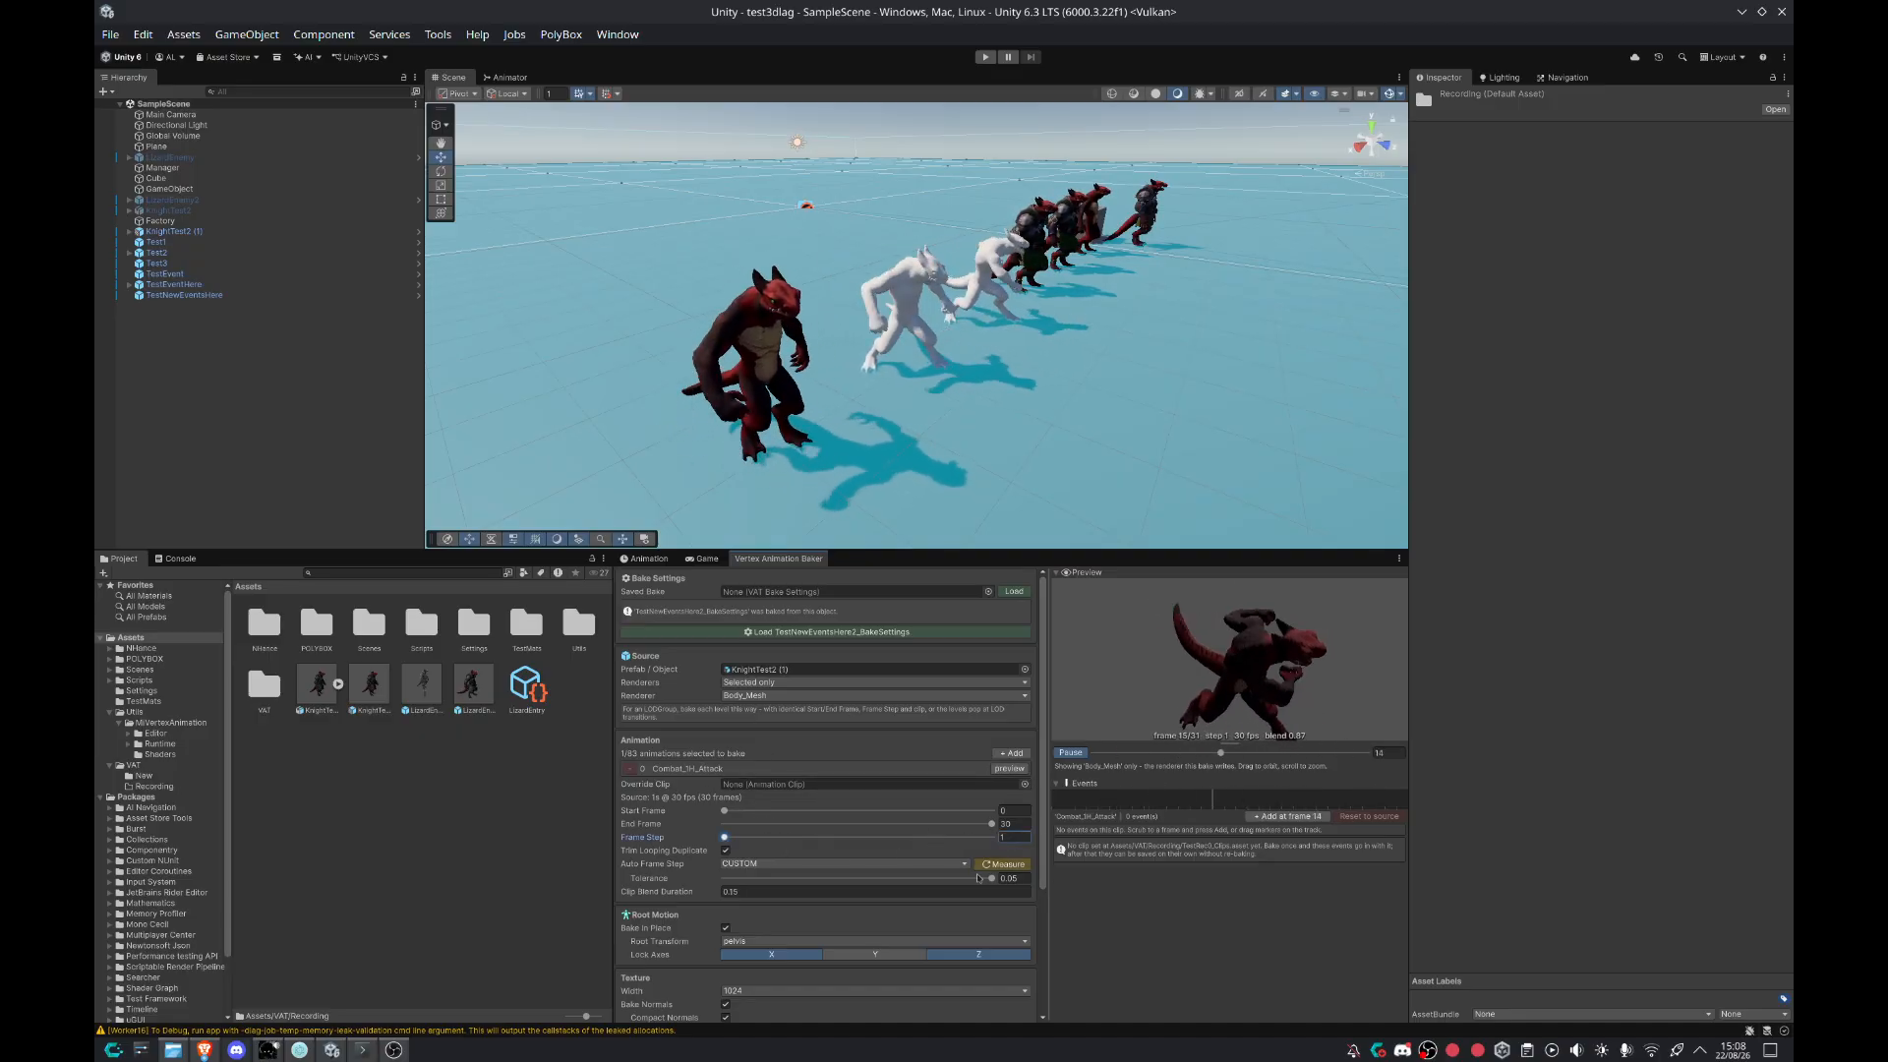
{"action": "scroll", "coordinate": [850, 893], "scroll_direction": "down", "scroll_amount": 4}
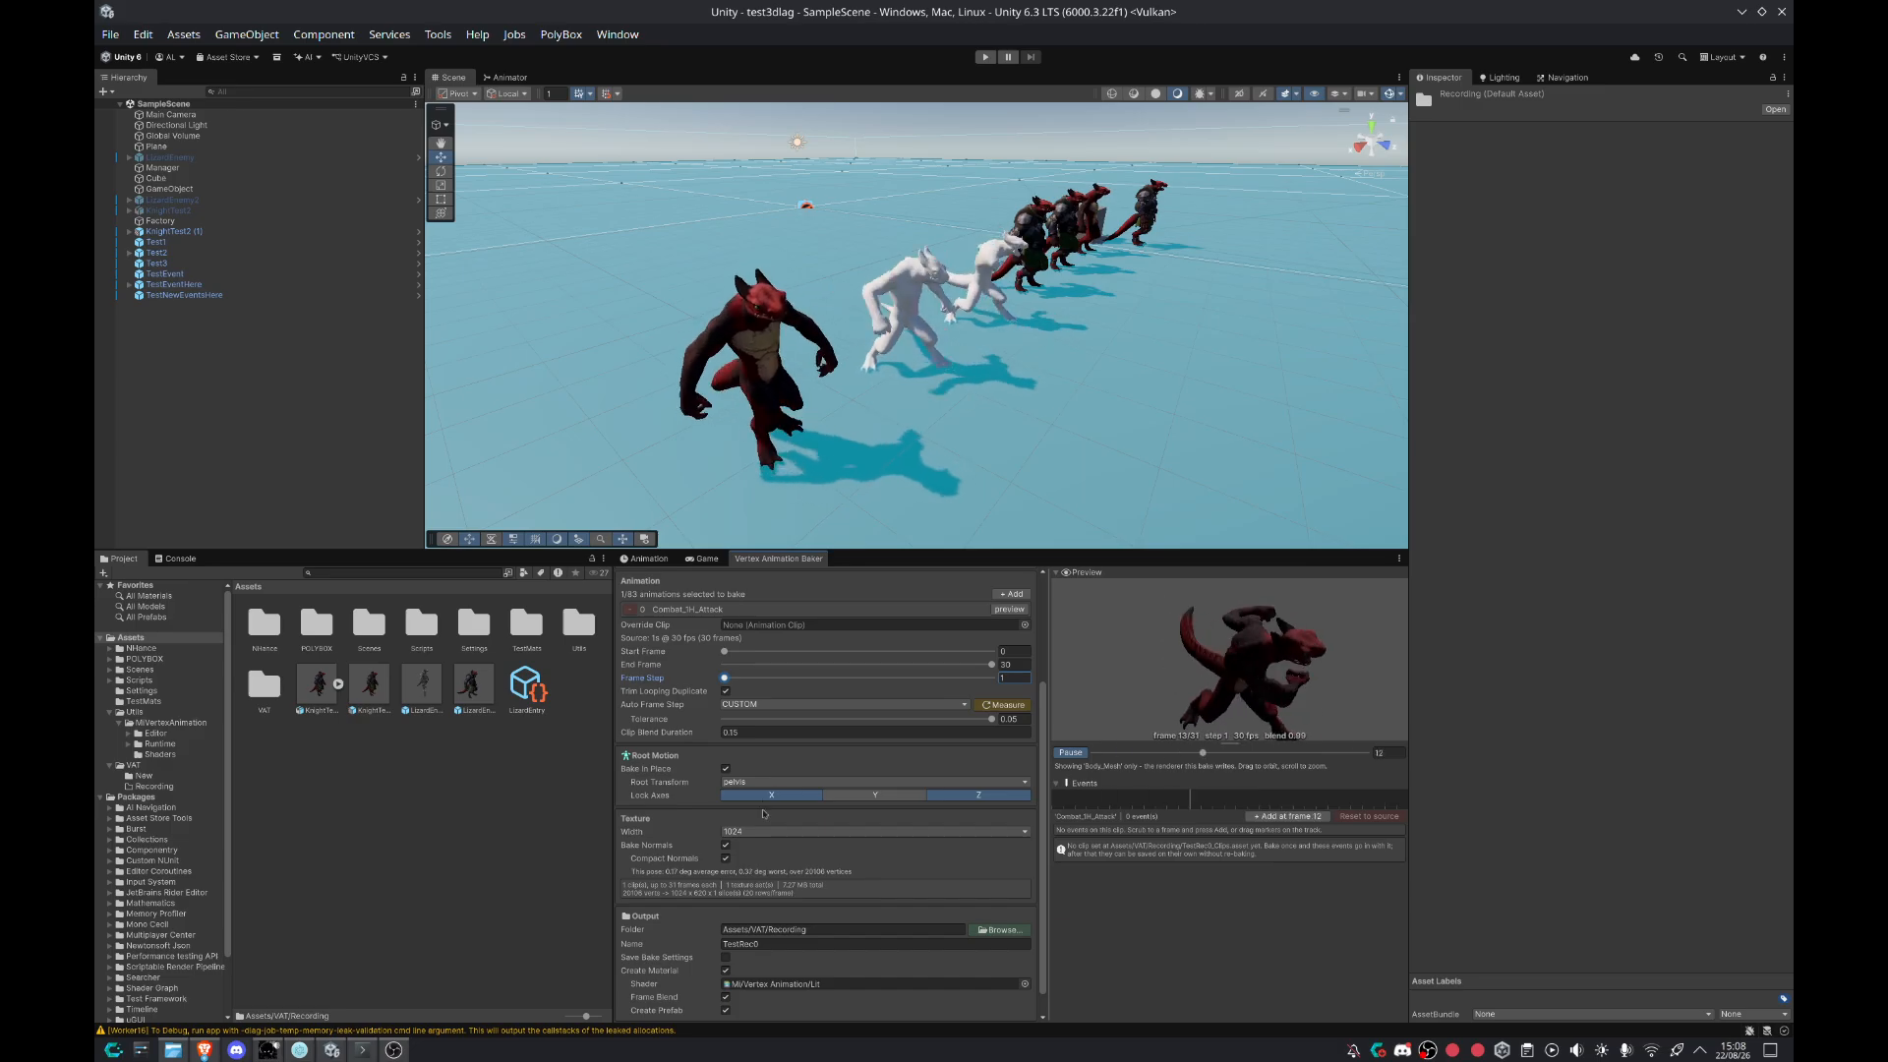
Step: Add the Idle animation to the list of clips to bake
{"action": "scroll", "coordinate": [796, 890], "scroll_direction": "up", "scroll_amount": 4}
{"action": "left_click", "coordinate": [1015, 754]}
{"action": "type", "text": "idle"}
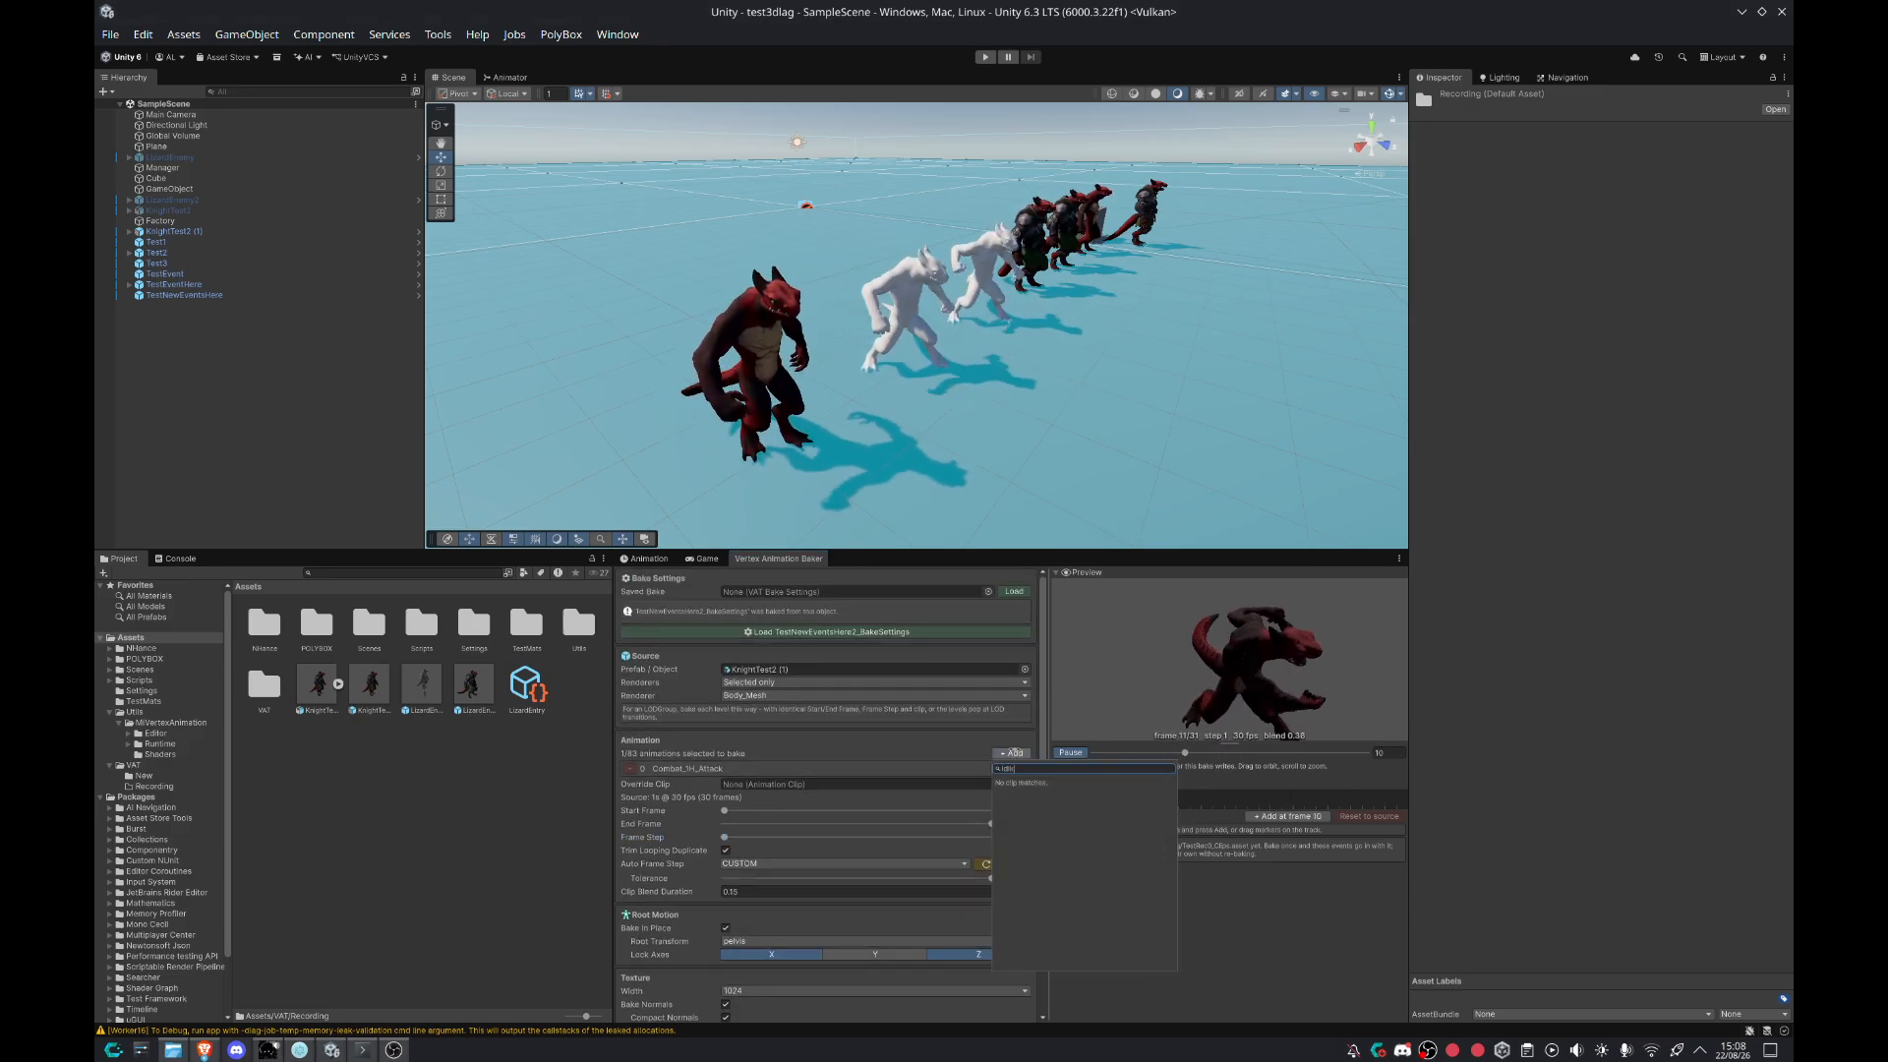
{"action": "key", "text": "Return"}
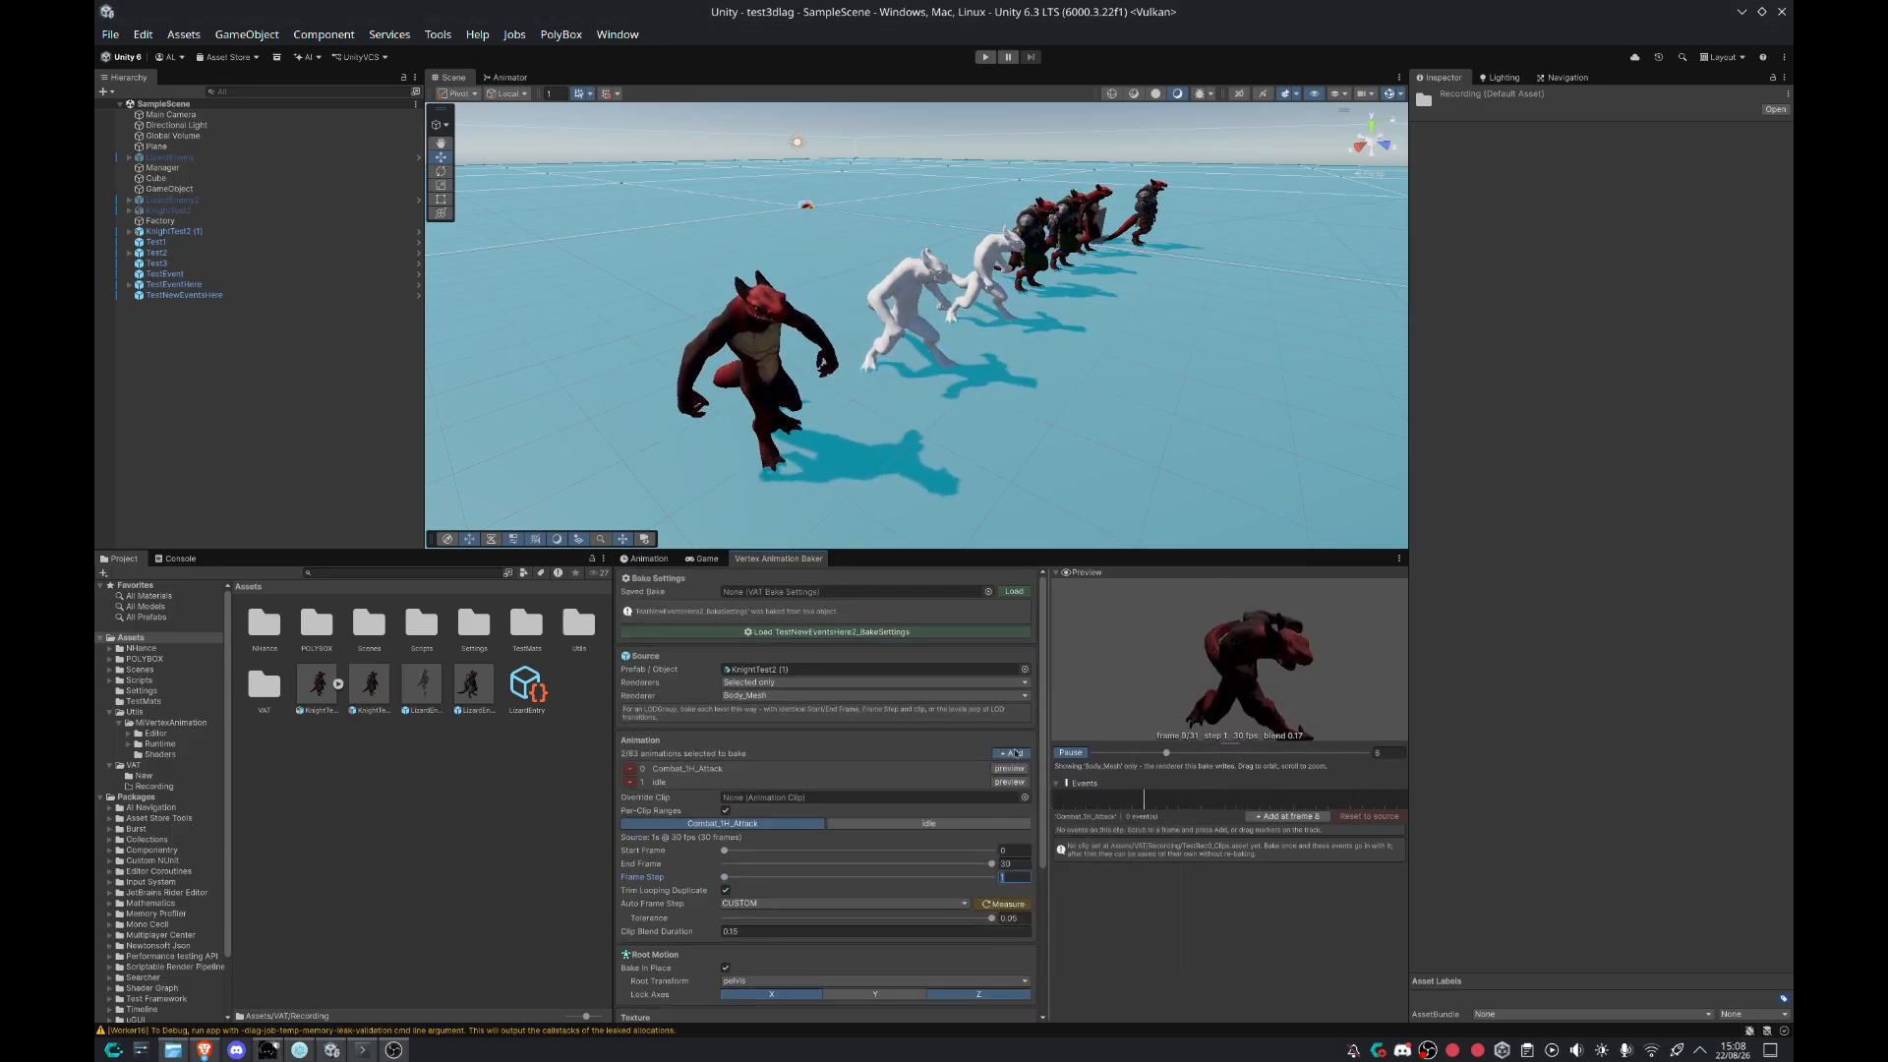
Step: Search the available clips for walk and add Walk_Forward to the bake list
{"action": "type", "text": "walk"}
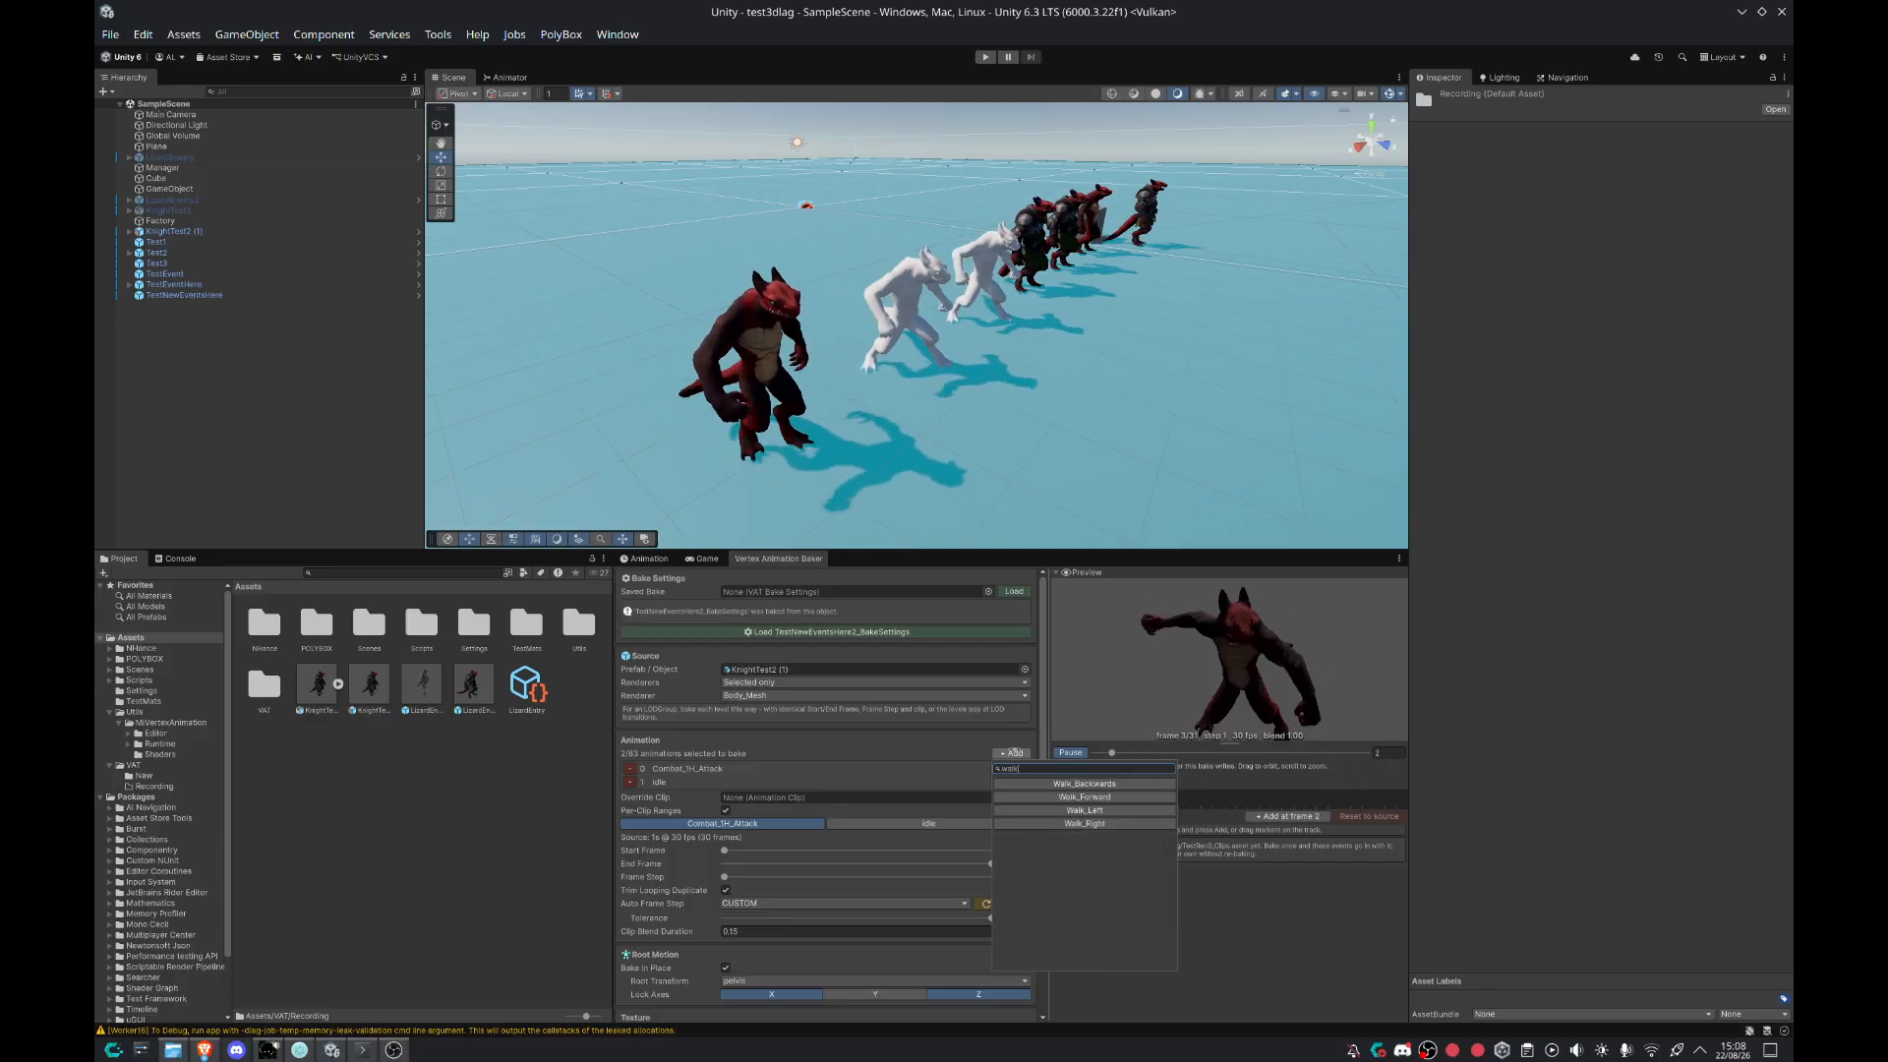
{"action": "key", "text": "Down"}
{"action": "key", "text": "Down"}
{"action": "key", "text": "Down"}
{"action": "key", "text": "Up"}
{"action": "key", "text": "Up"}
{"action": "key", "text": "Down"}
{"action": "key", "text": "Down"}
{"action": "key", "text": "Down"}
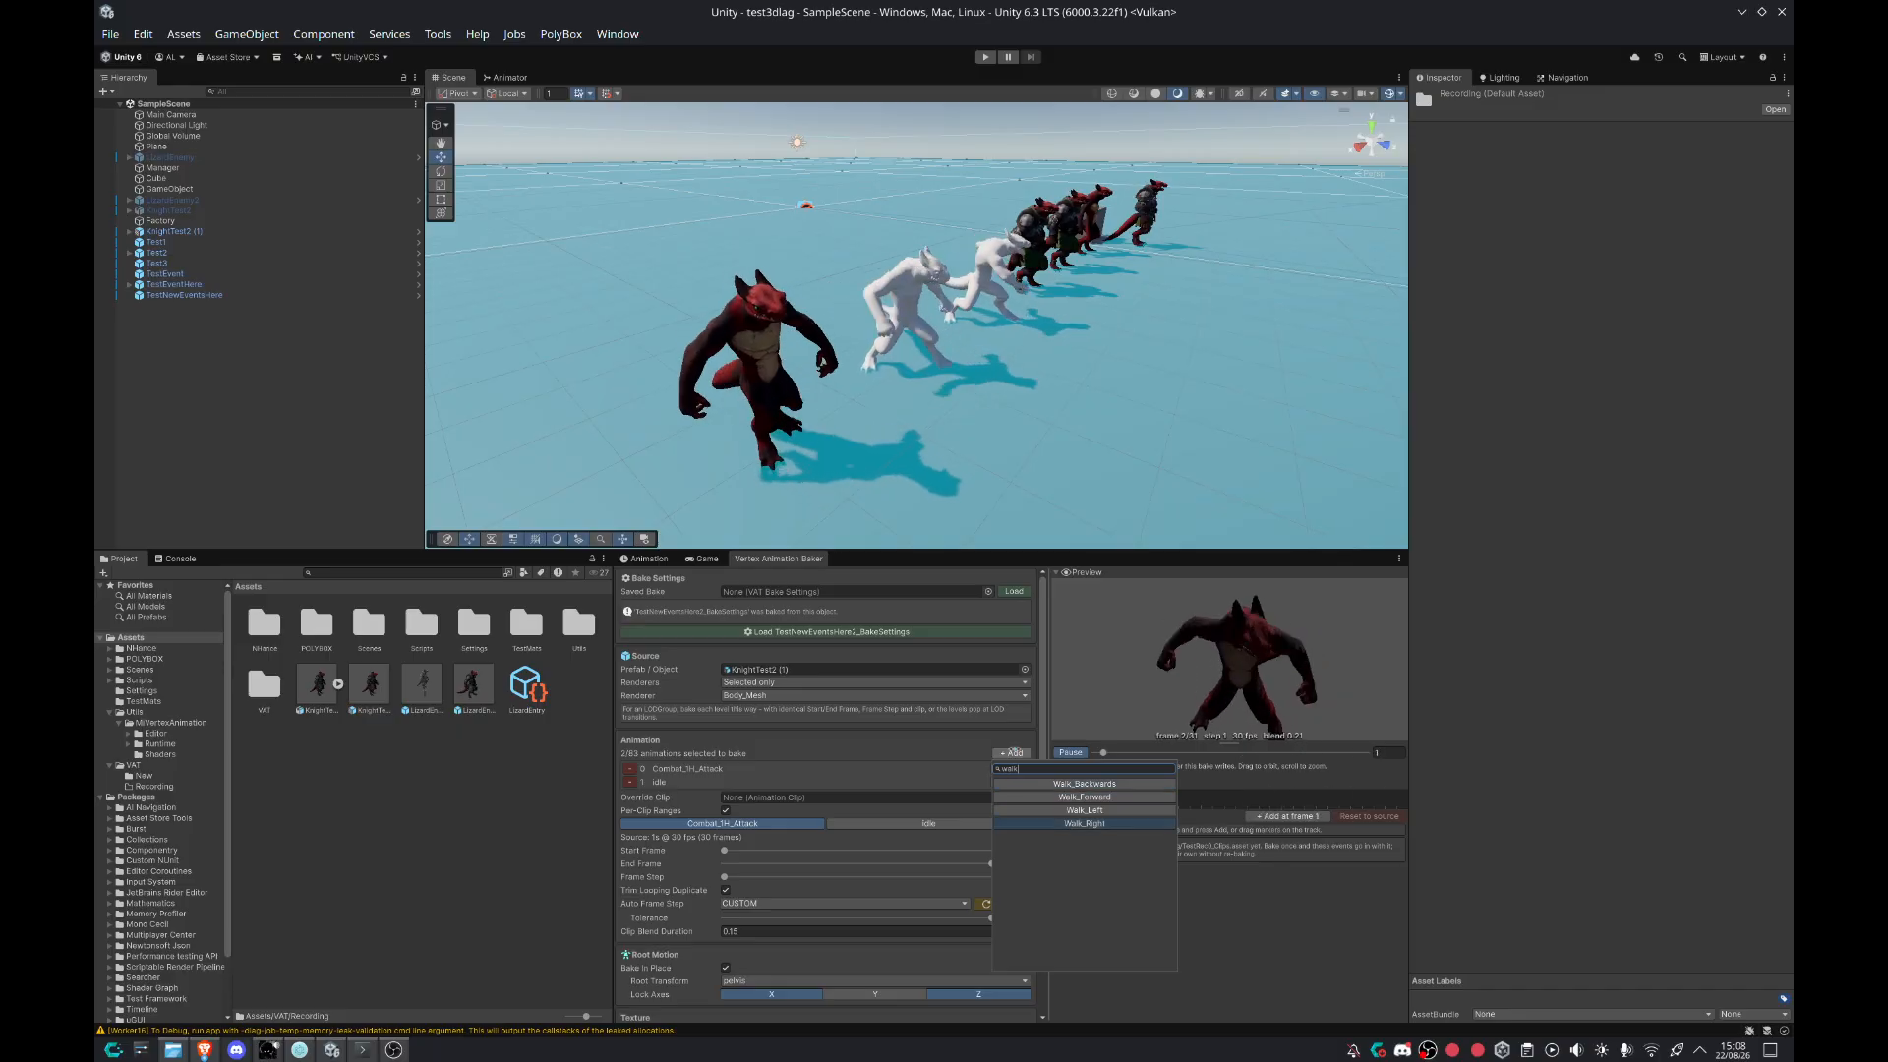
{"action": "key", "text": "Up"}
{"action": "key", "text": "Up"}
{"action": "key", "text": "Return"}
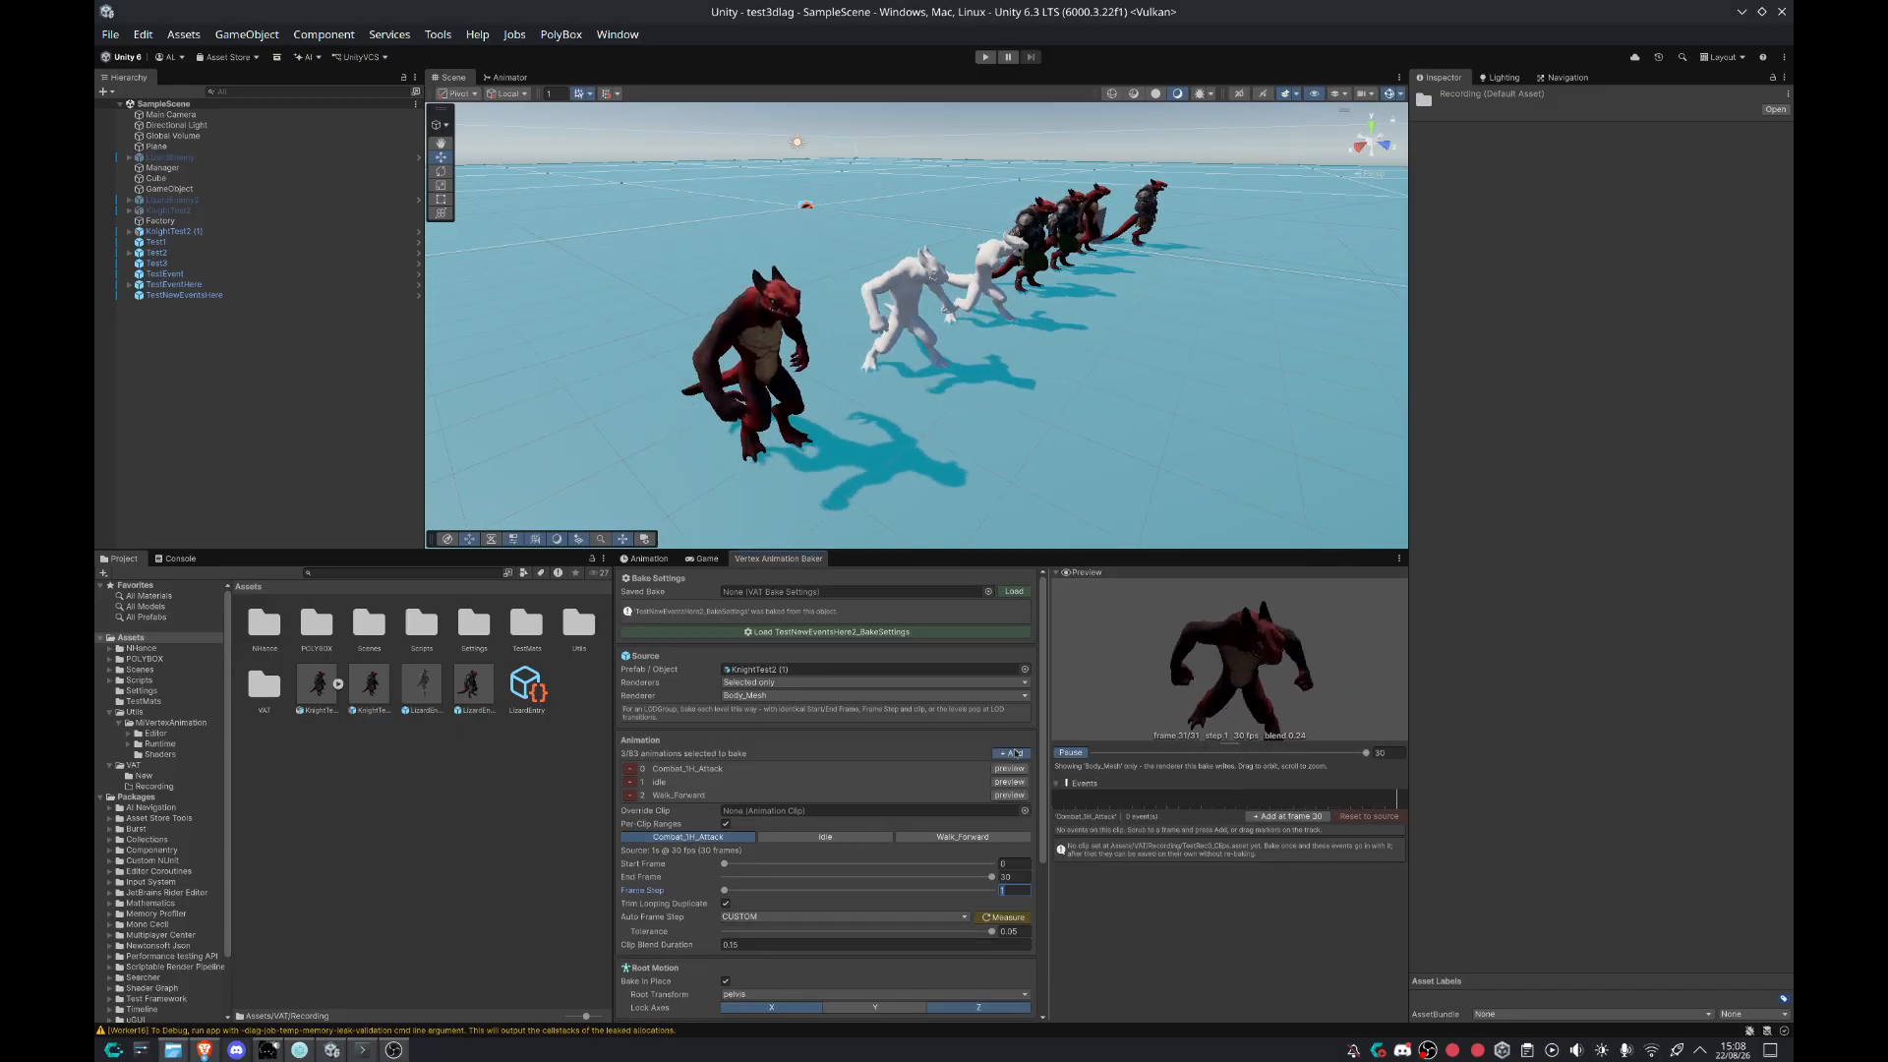
Step: Search the available clips for run_fo and add Run_Forward to the bake list
{"action": "left_click", "coordinate": [1013, 753]}
{"action": "type", "text": "run"}
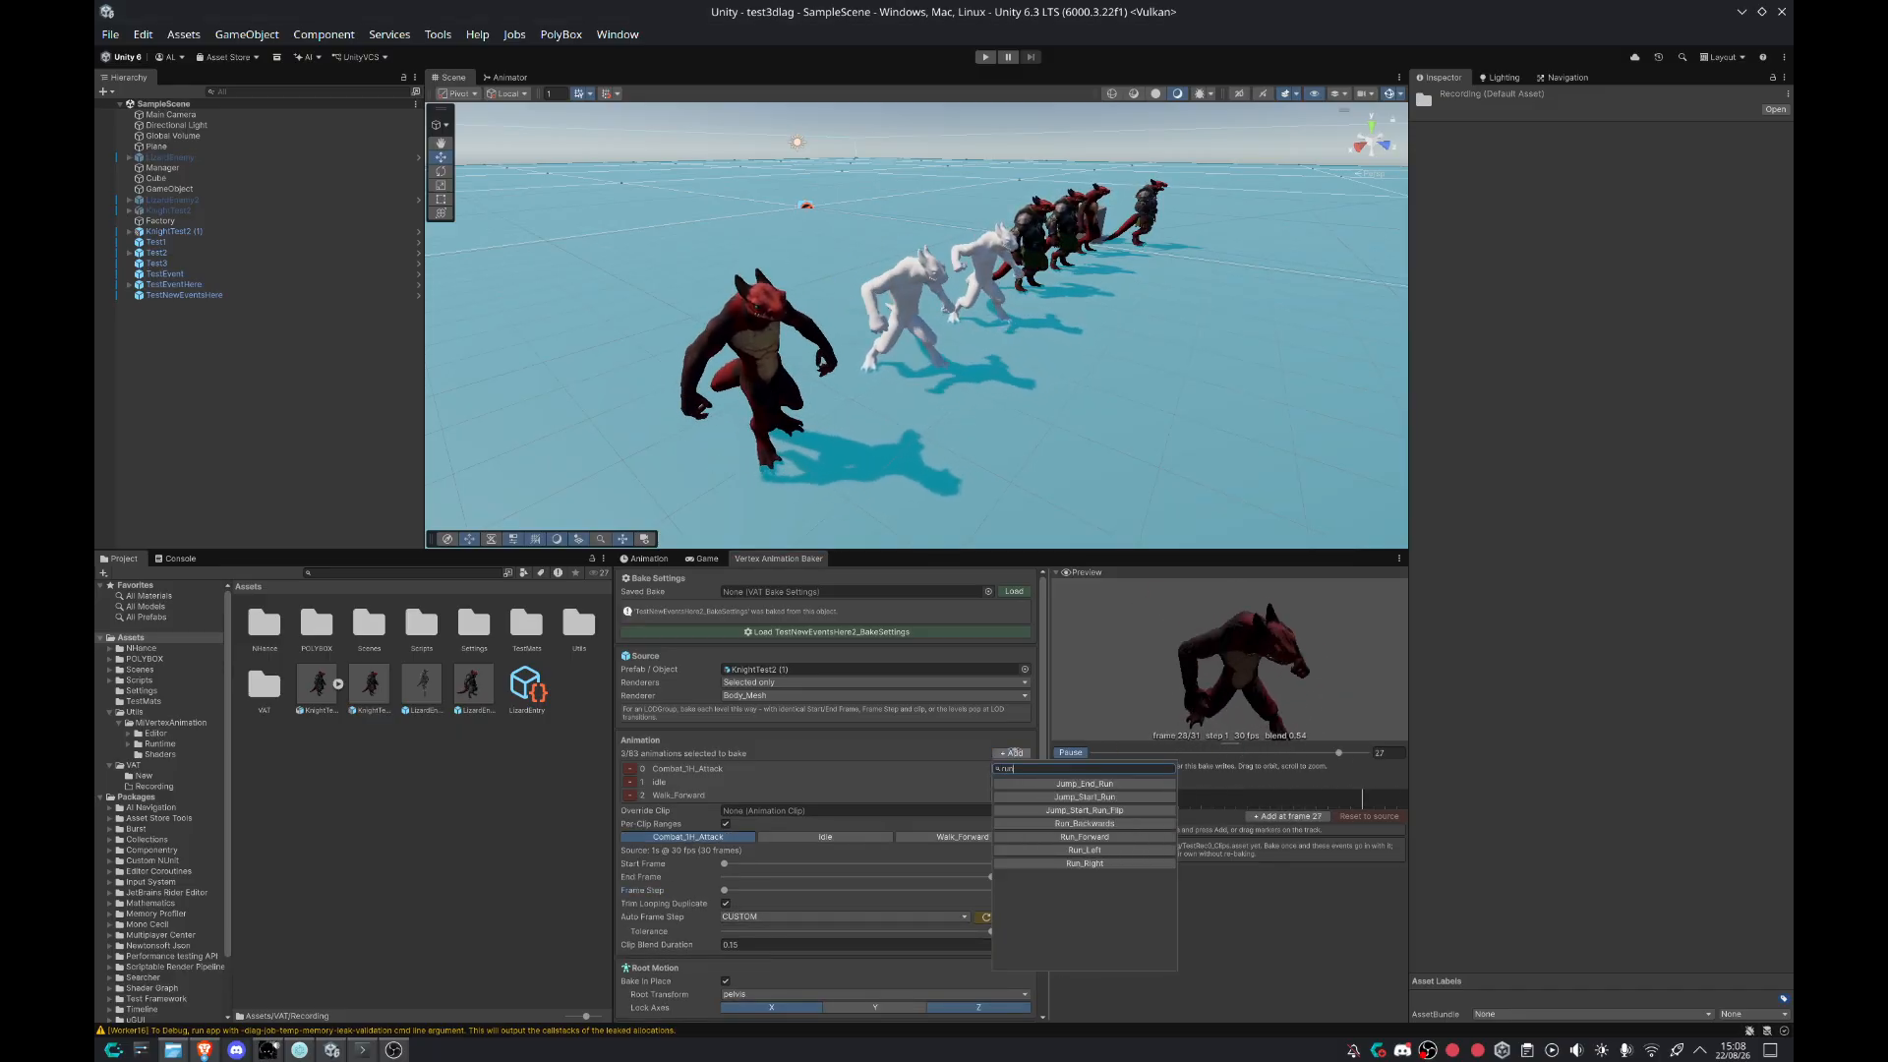
{"action": "type", "text": "_fo"}
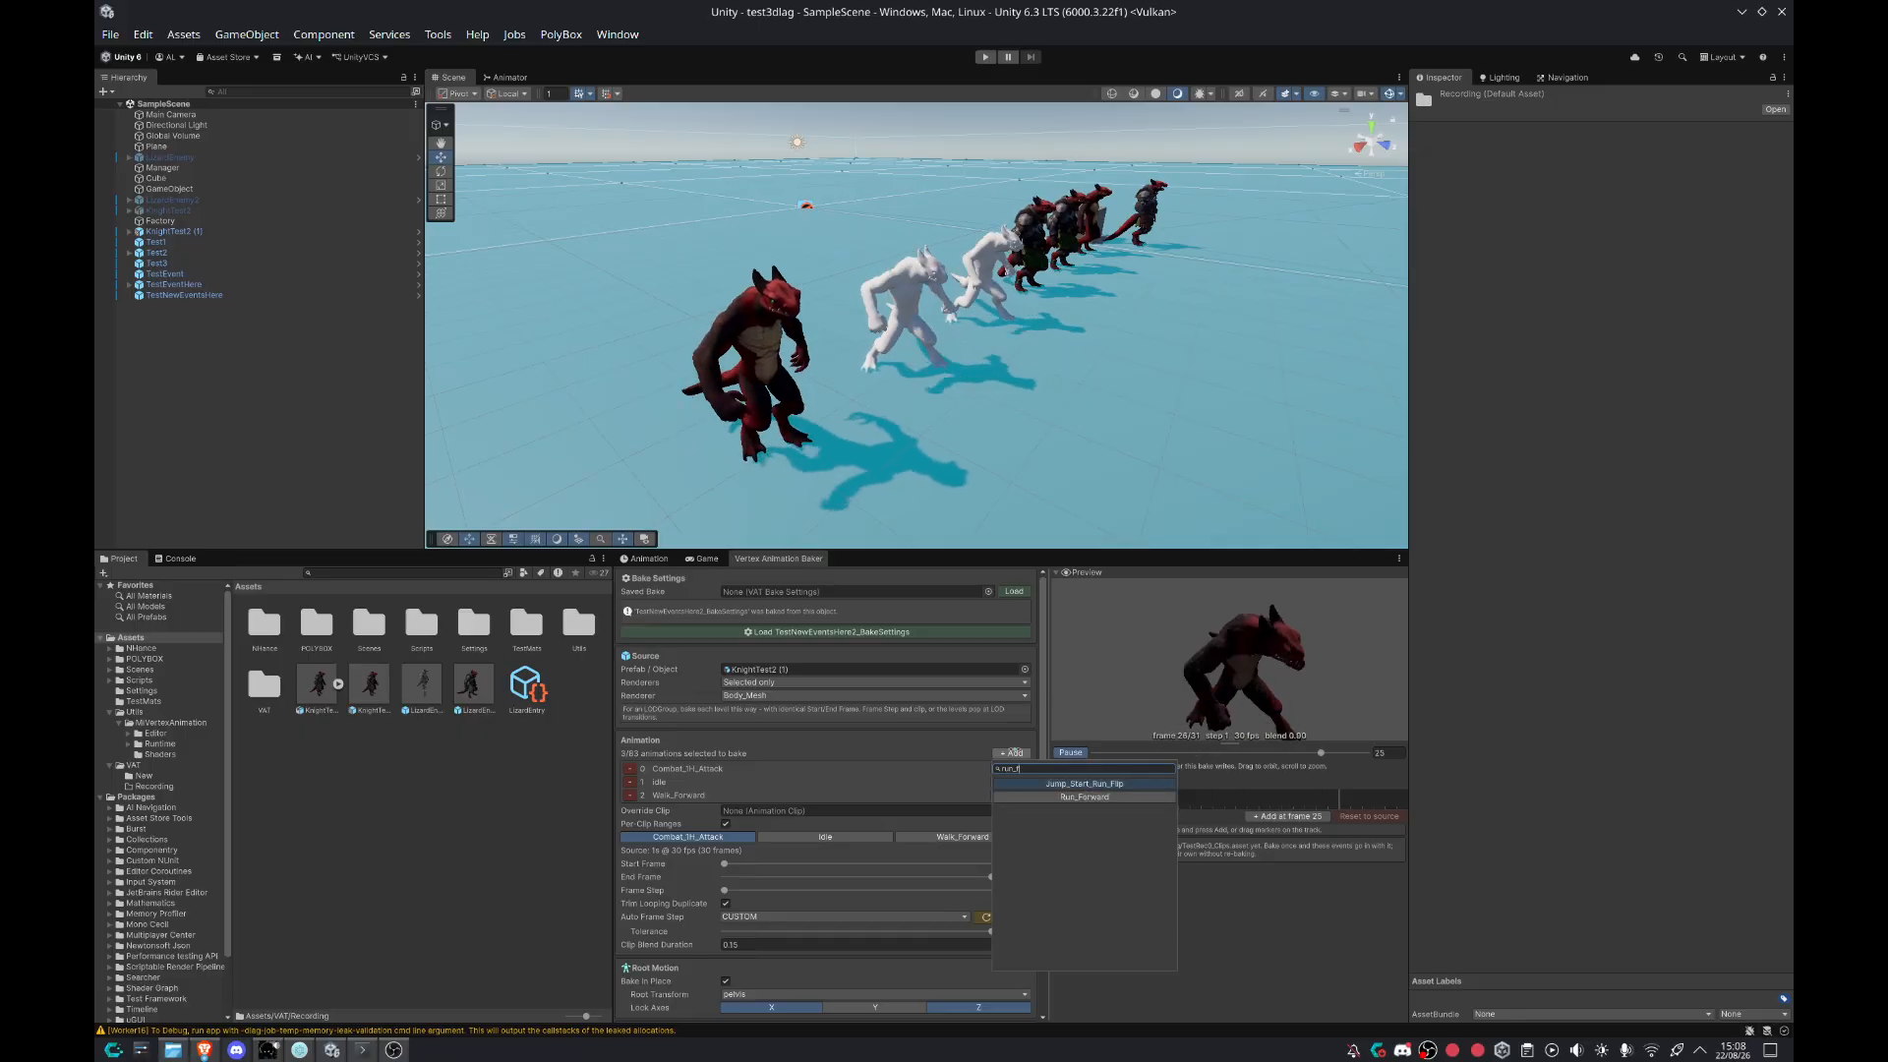
{"action": "key", "text": "Return"}
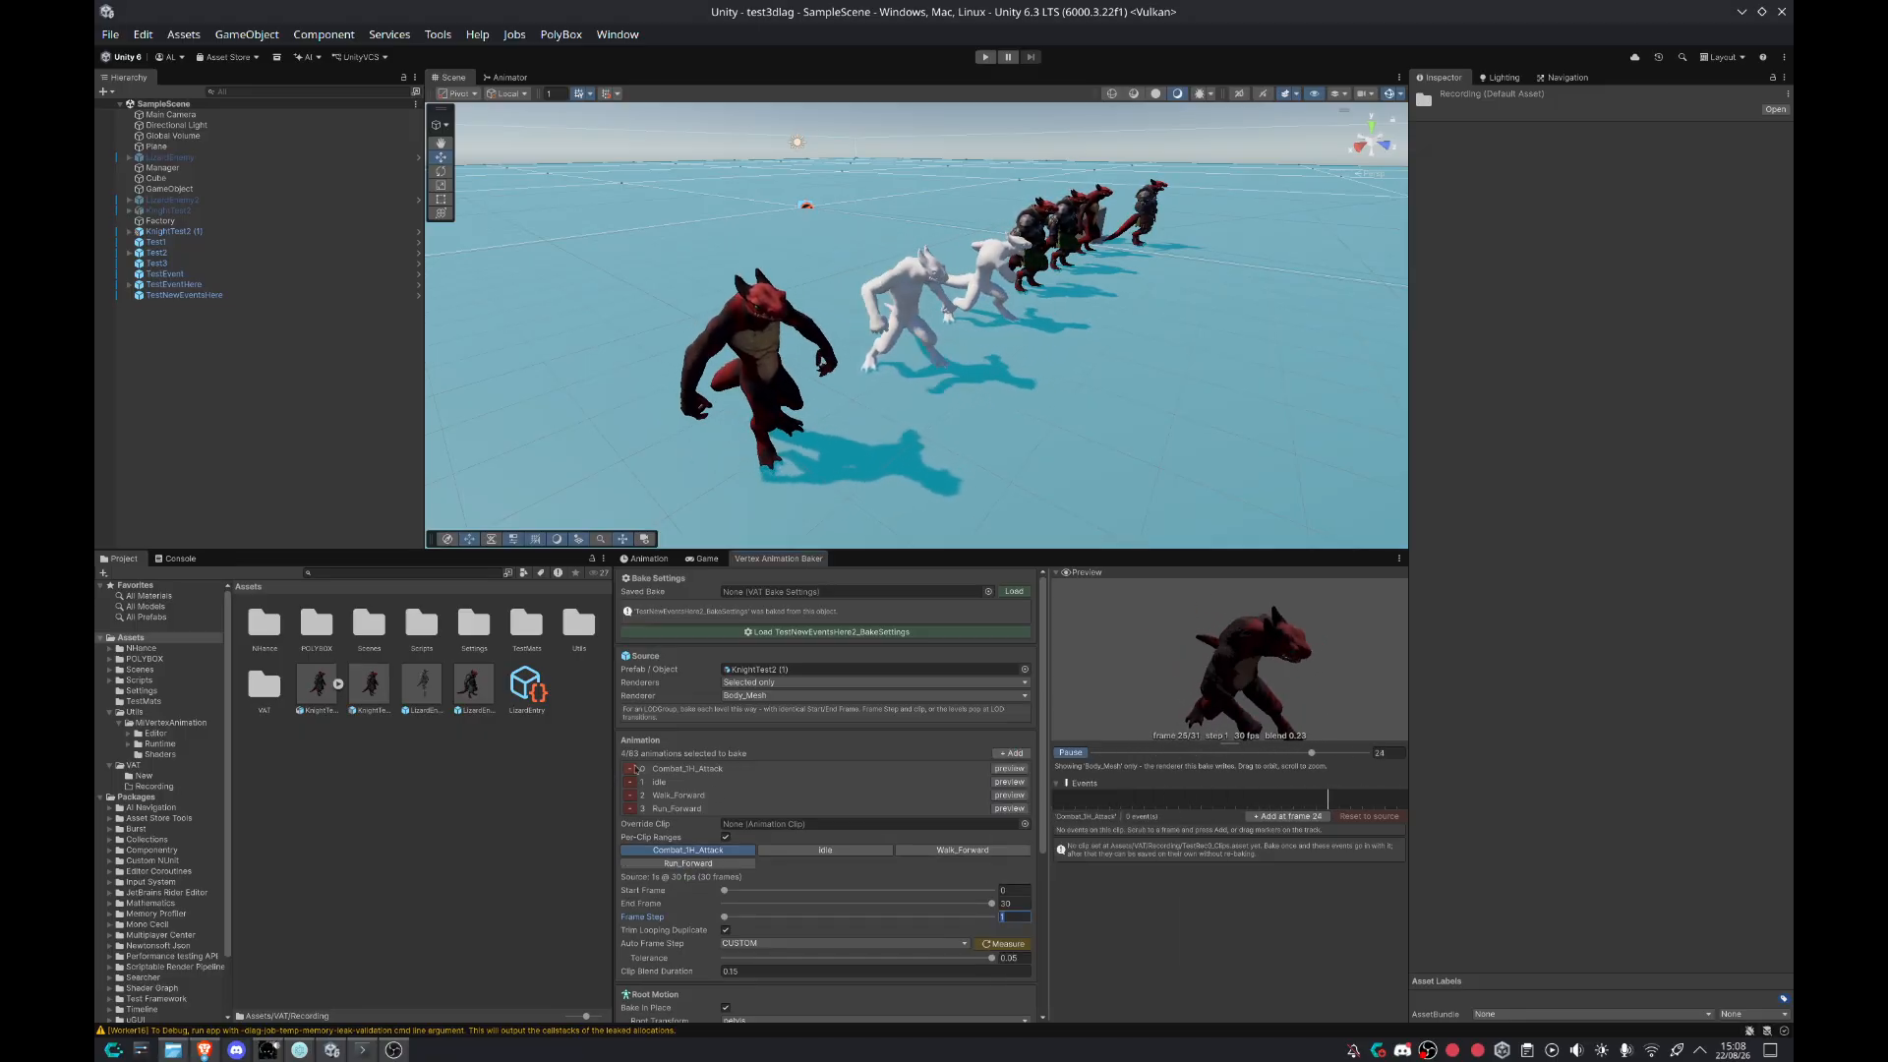
Step: Remove Combat_1H_Attack from the start of the bake list and add it again at the end
{"action": "left_click", "coordinate": [630, 769]}
{"action": "left_click", "coordinate": [1003, 753]}
{"action": "type", "text": "co"}
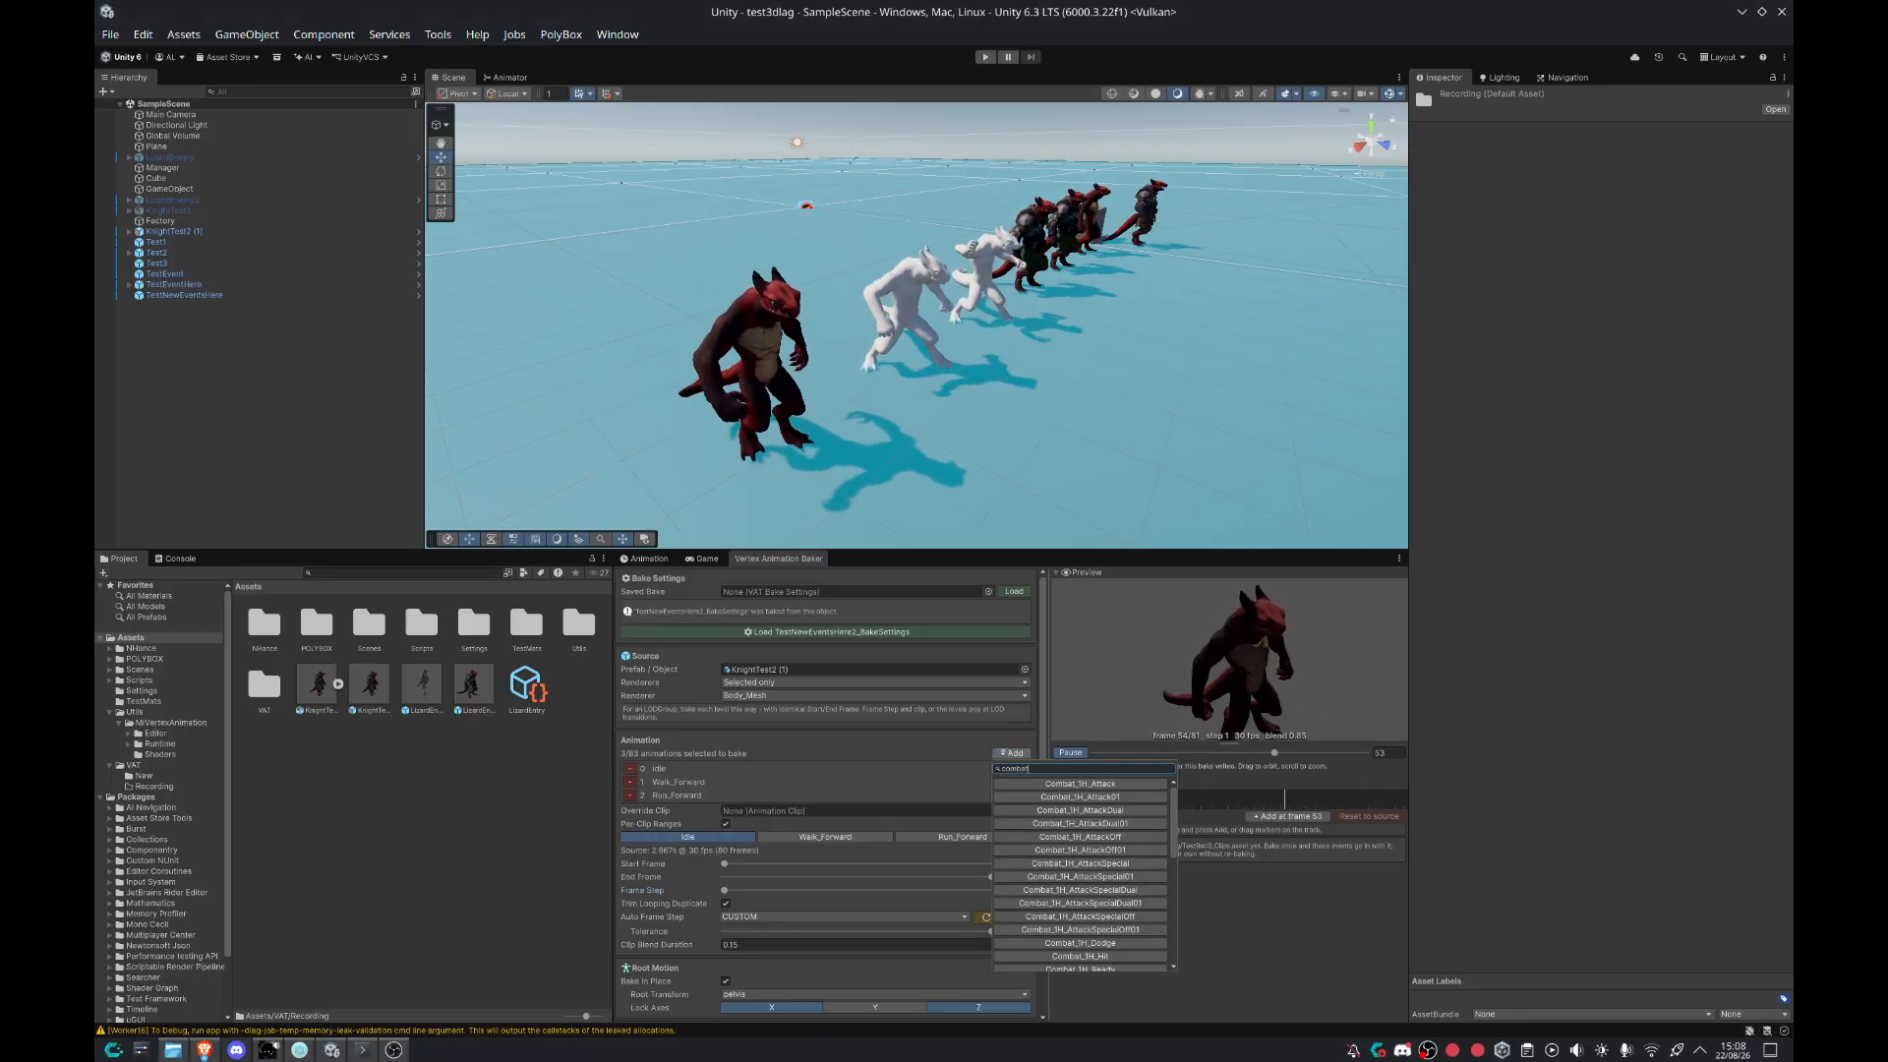
{"action": "type", "text": "mbat"}
{"action": "key", "text": "Return"}
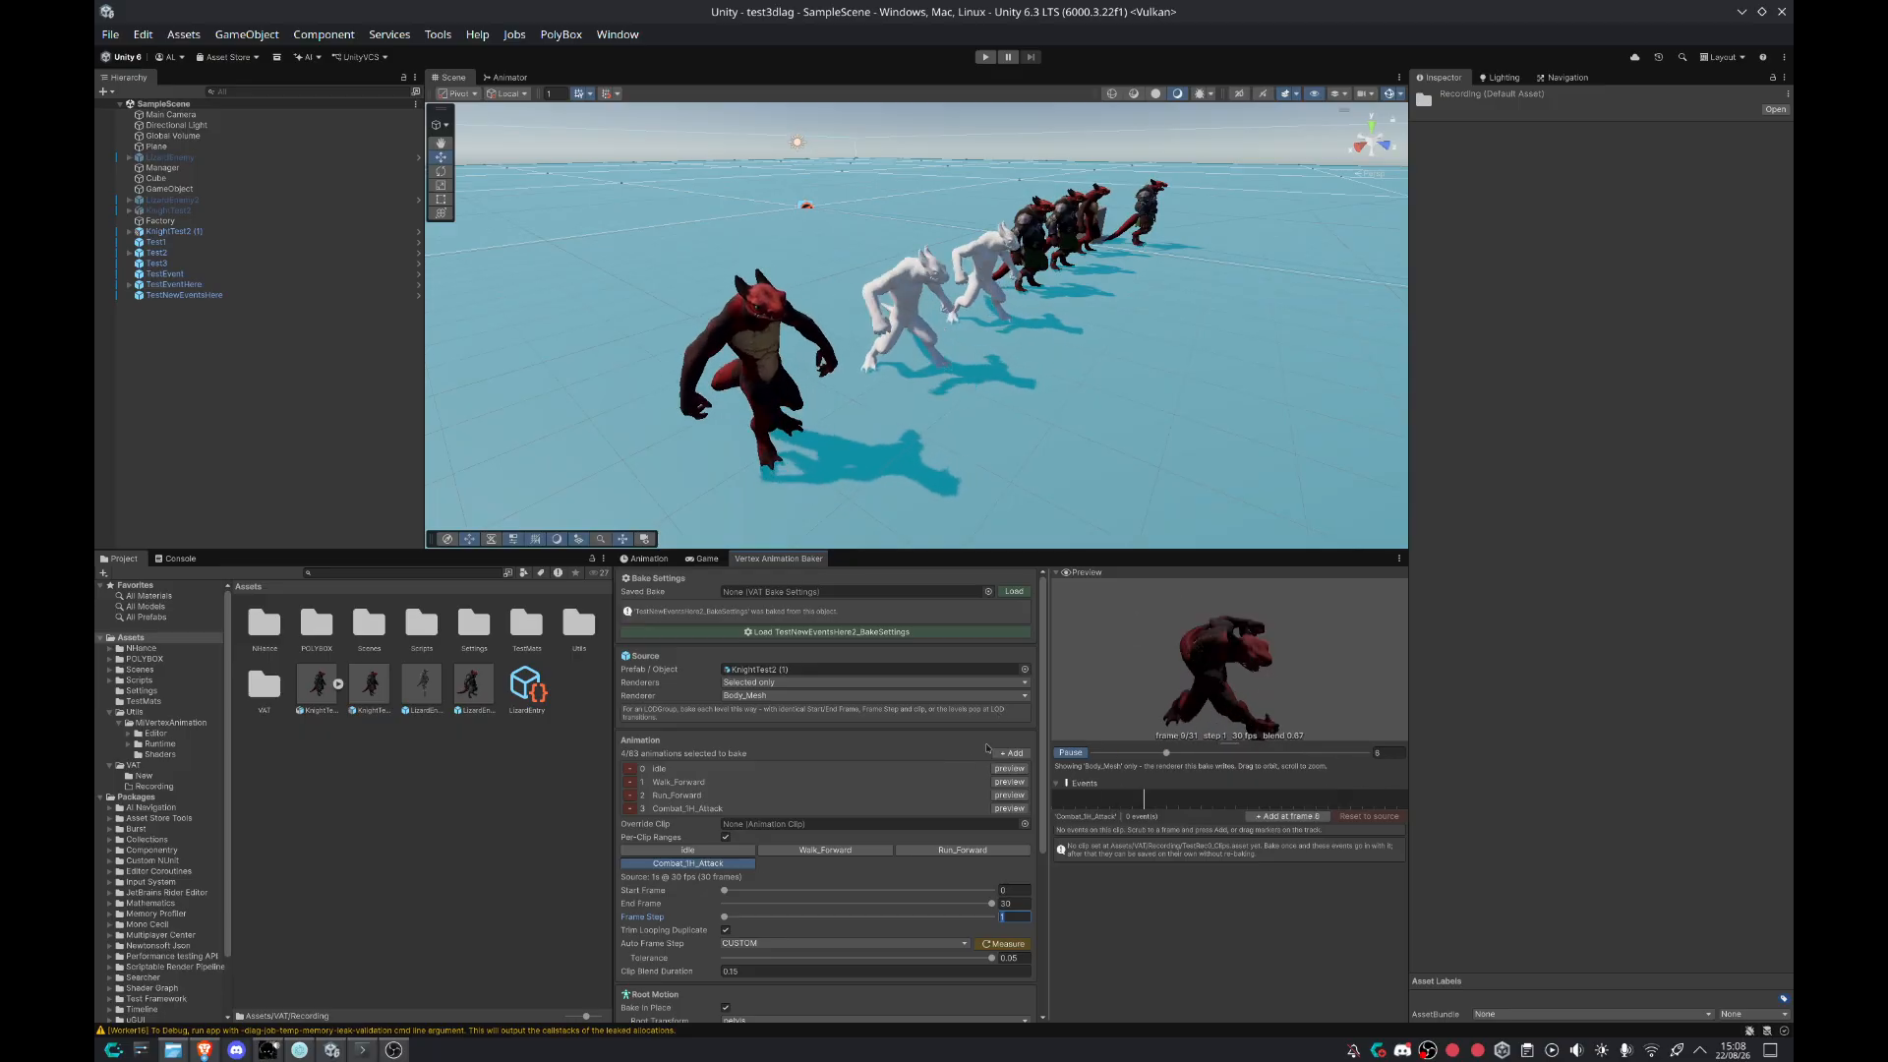
Step: Check the Idle and Combat_1H_Attack clip ranges and compare the texture size estimate with Compact Normals off and on
{"action": "scroll", "coordinate": [987, 748], "scroll_direction": "down", "scroll_amount": 2}
{"action": "left_click", "coordinate": [732, 770]}
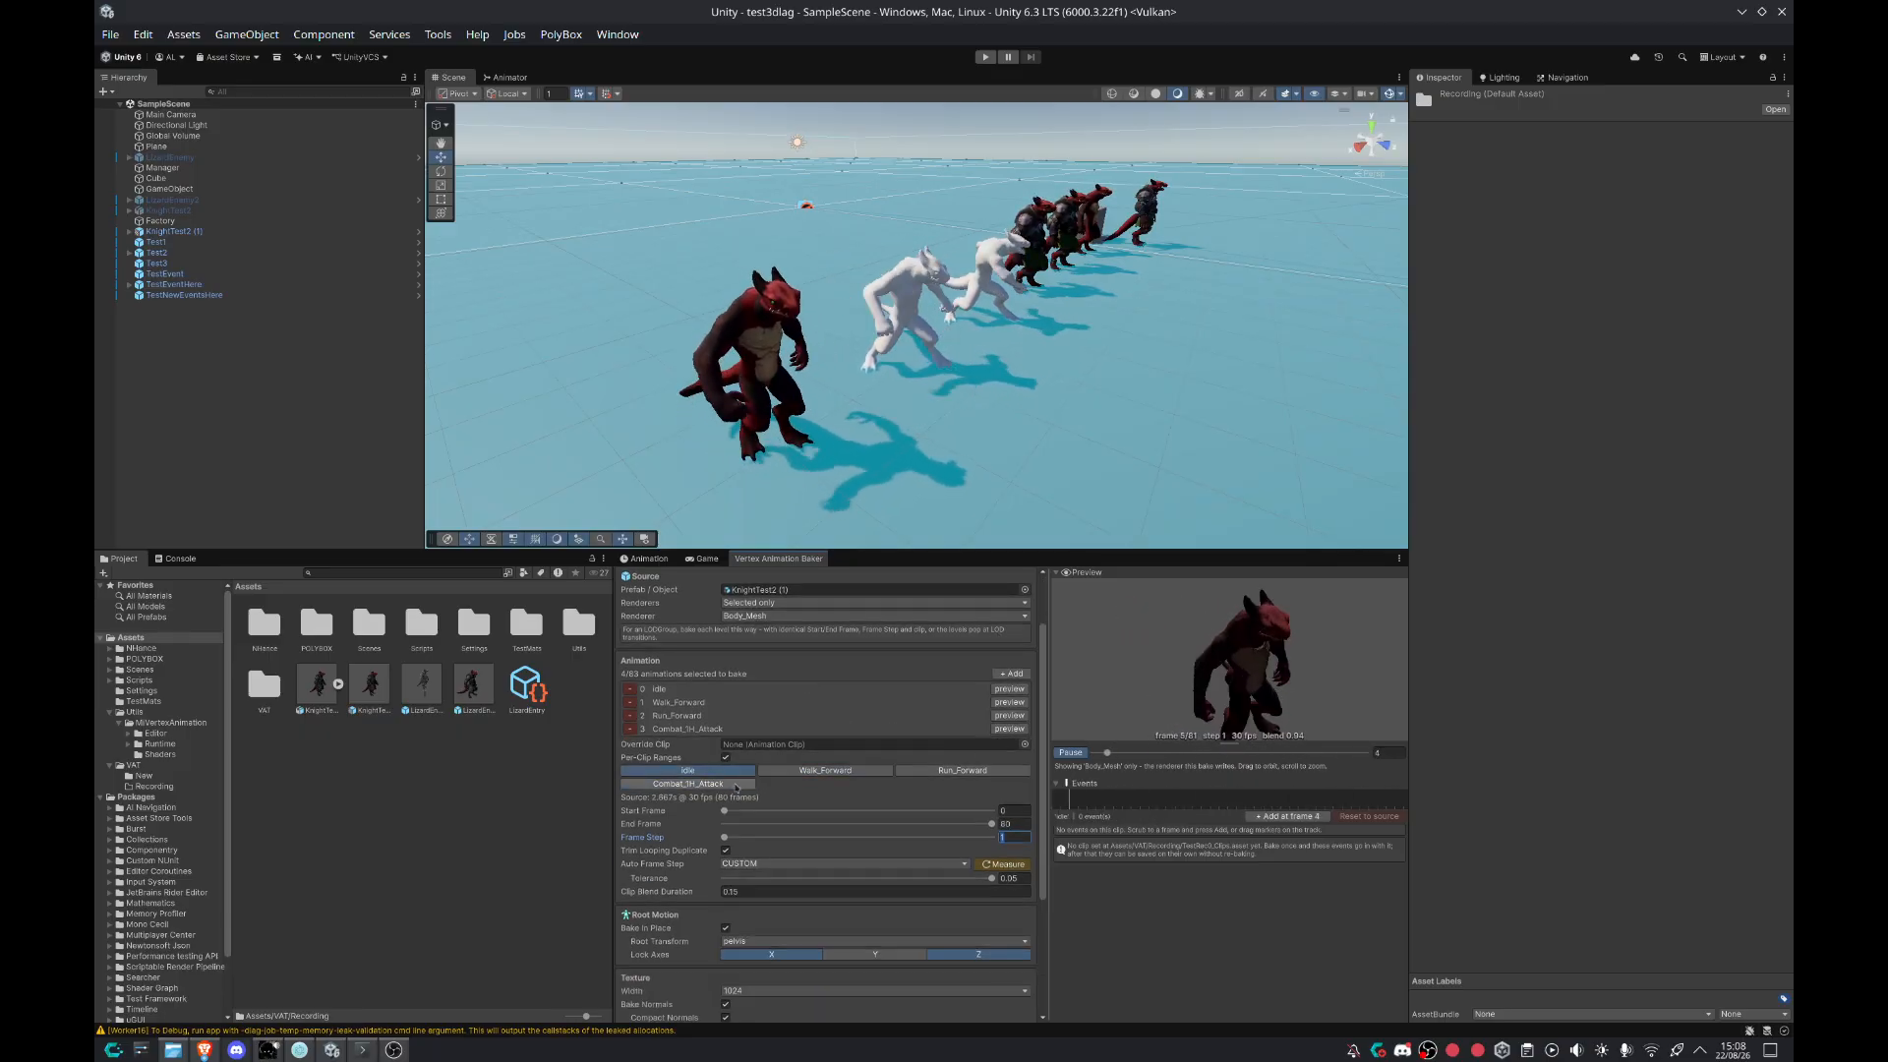
{"action": "left_click", "coordinate": [735, 783]}
{"action": "scroll", "coordinate": [811, 951], "scroll_direction": "down", "scroll_amount": 3}
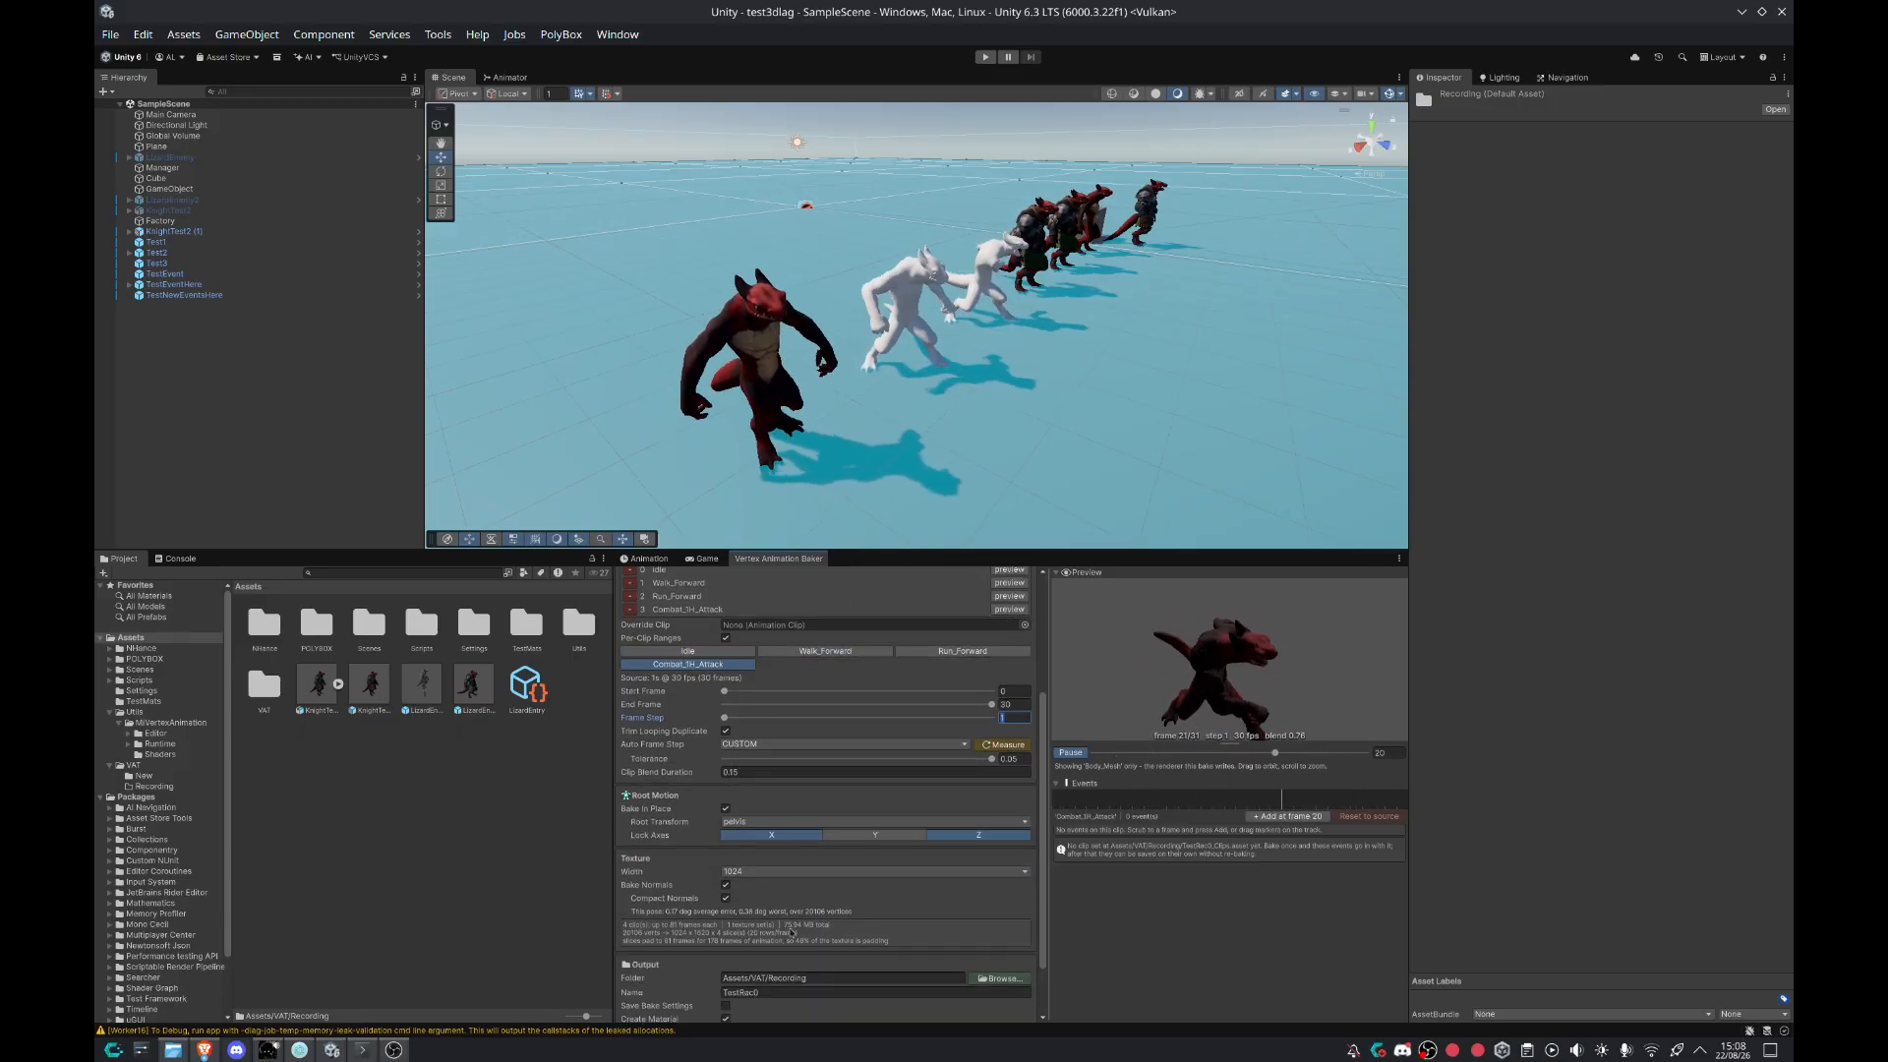
{"action": "left_click", "coordinate": [726, 898]}
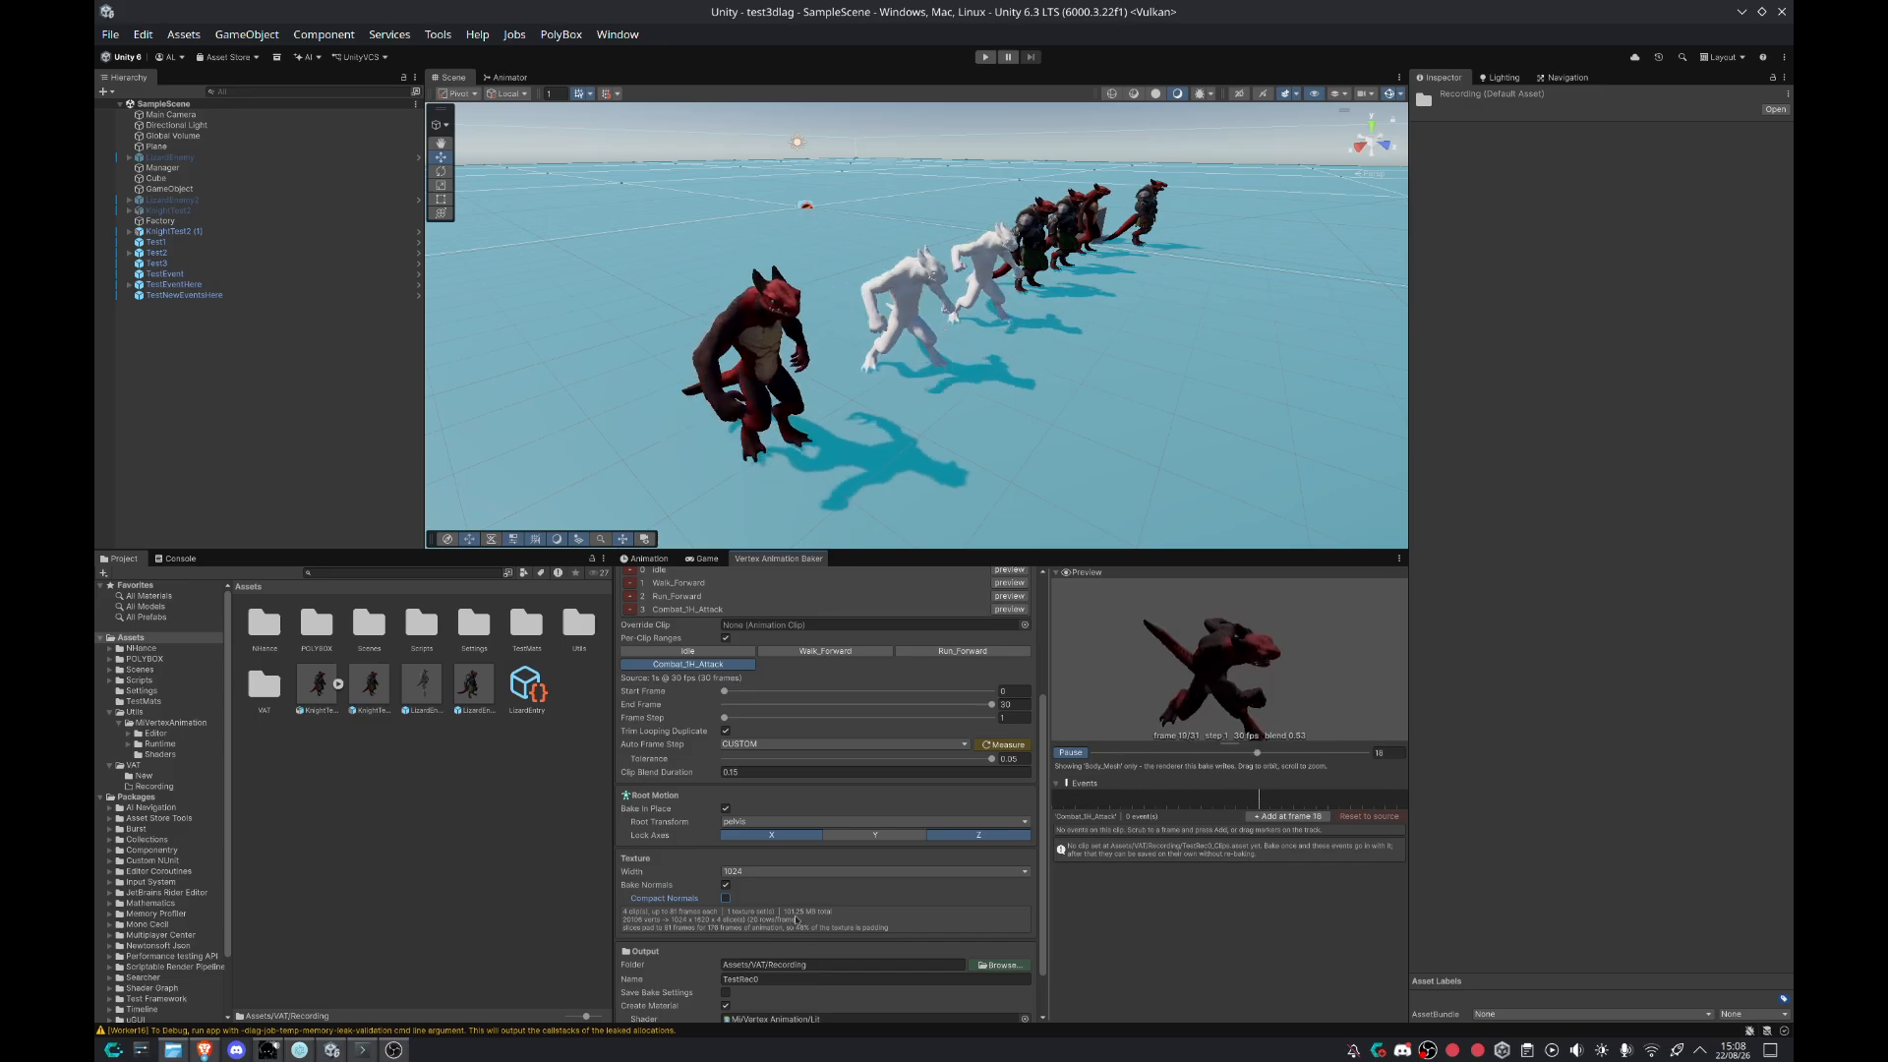
{"action": "left_click", "coordinate": [726, 899]}
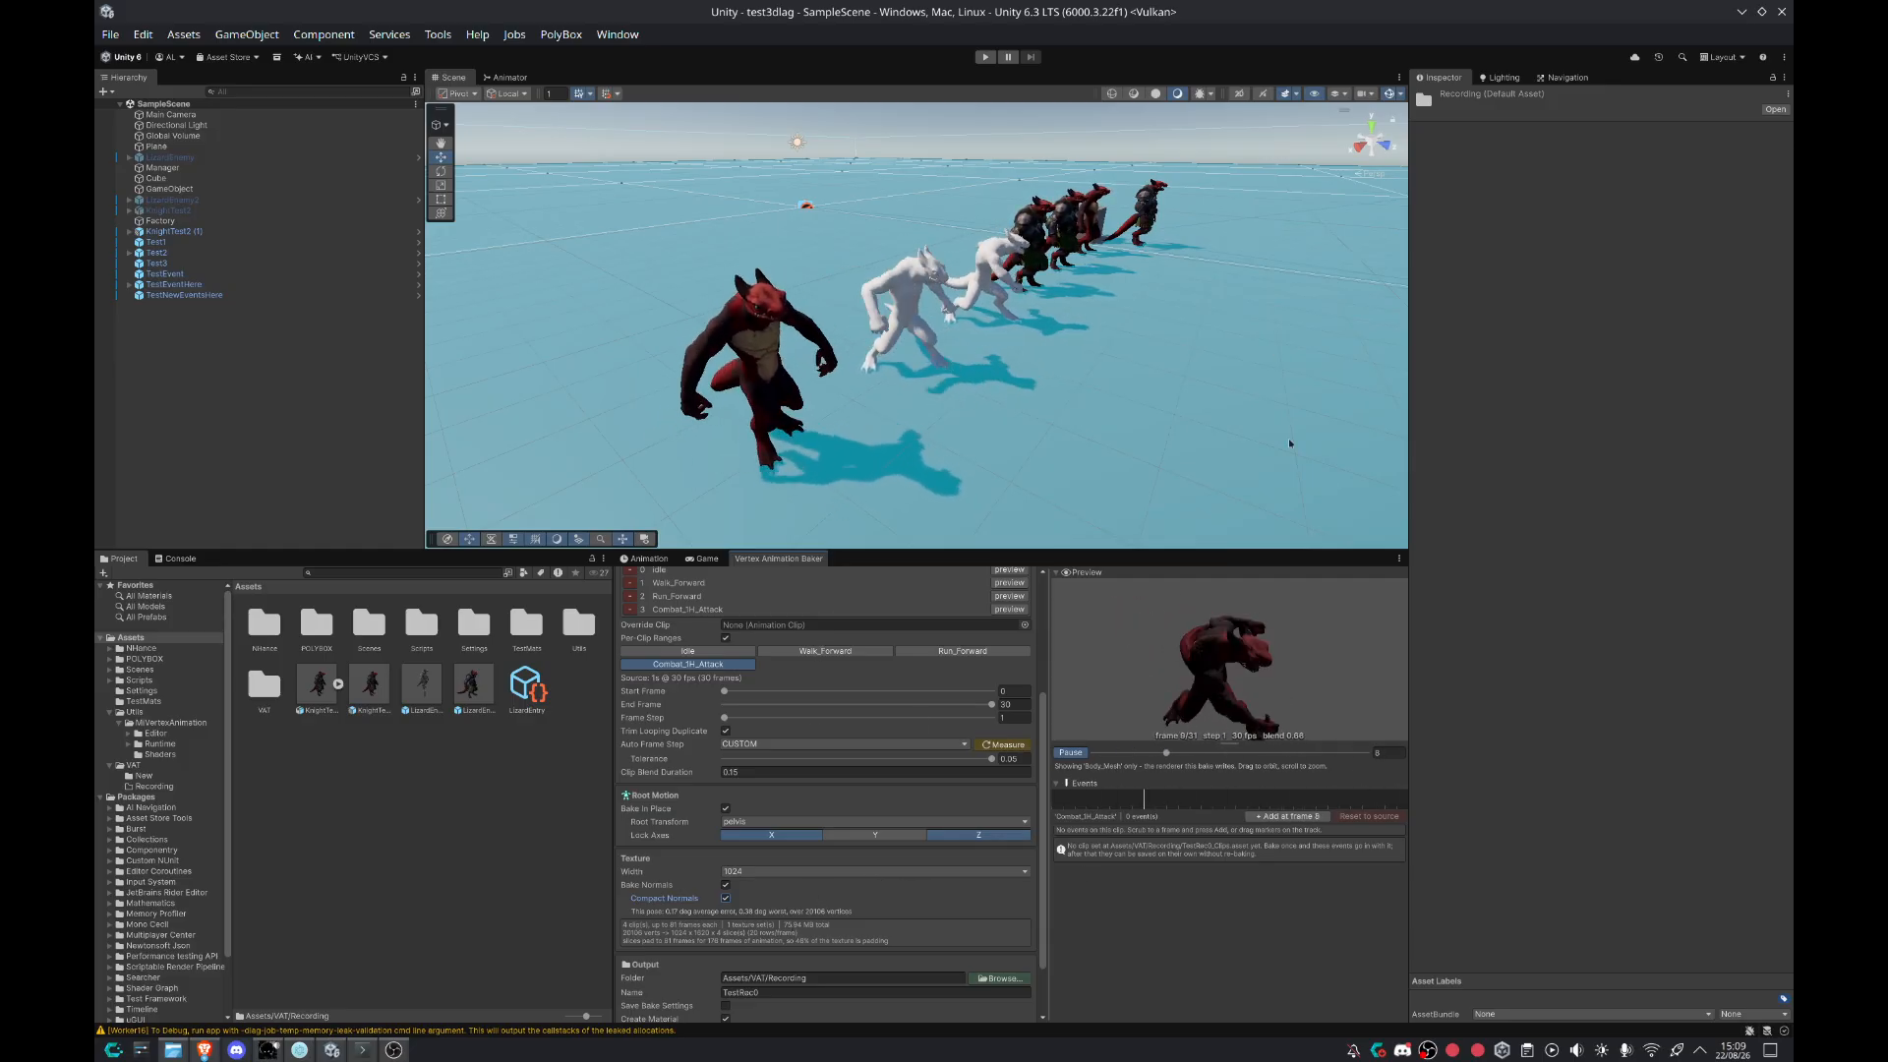
Step: Set the Idle clip's frame step to 4 and its end frame to 78
{"action": "left_click", "coordinate": [699, 653]}
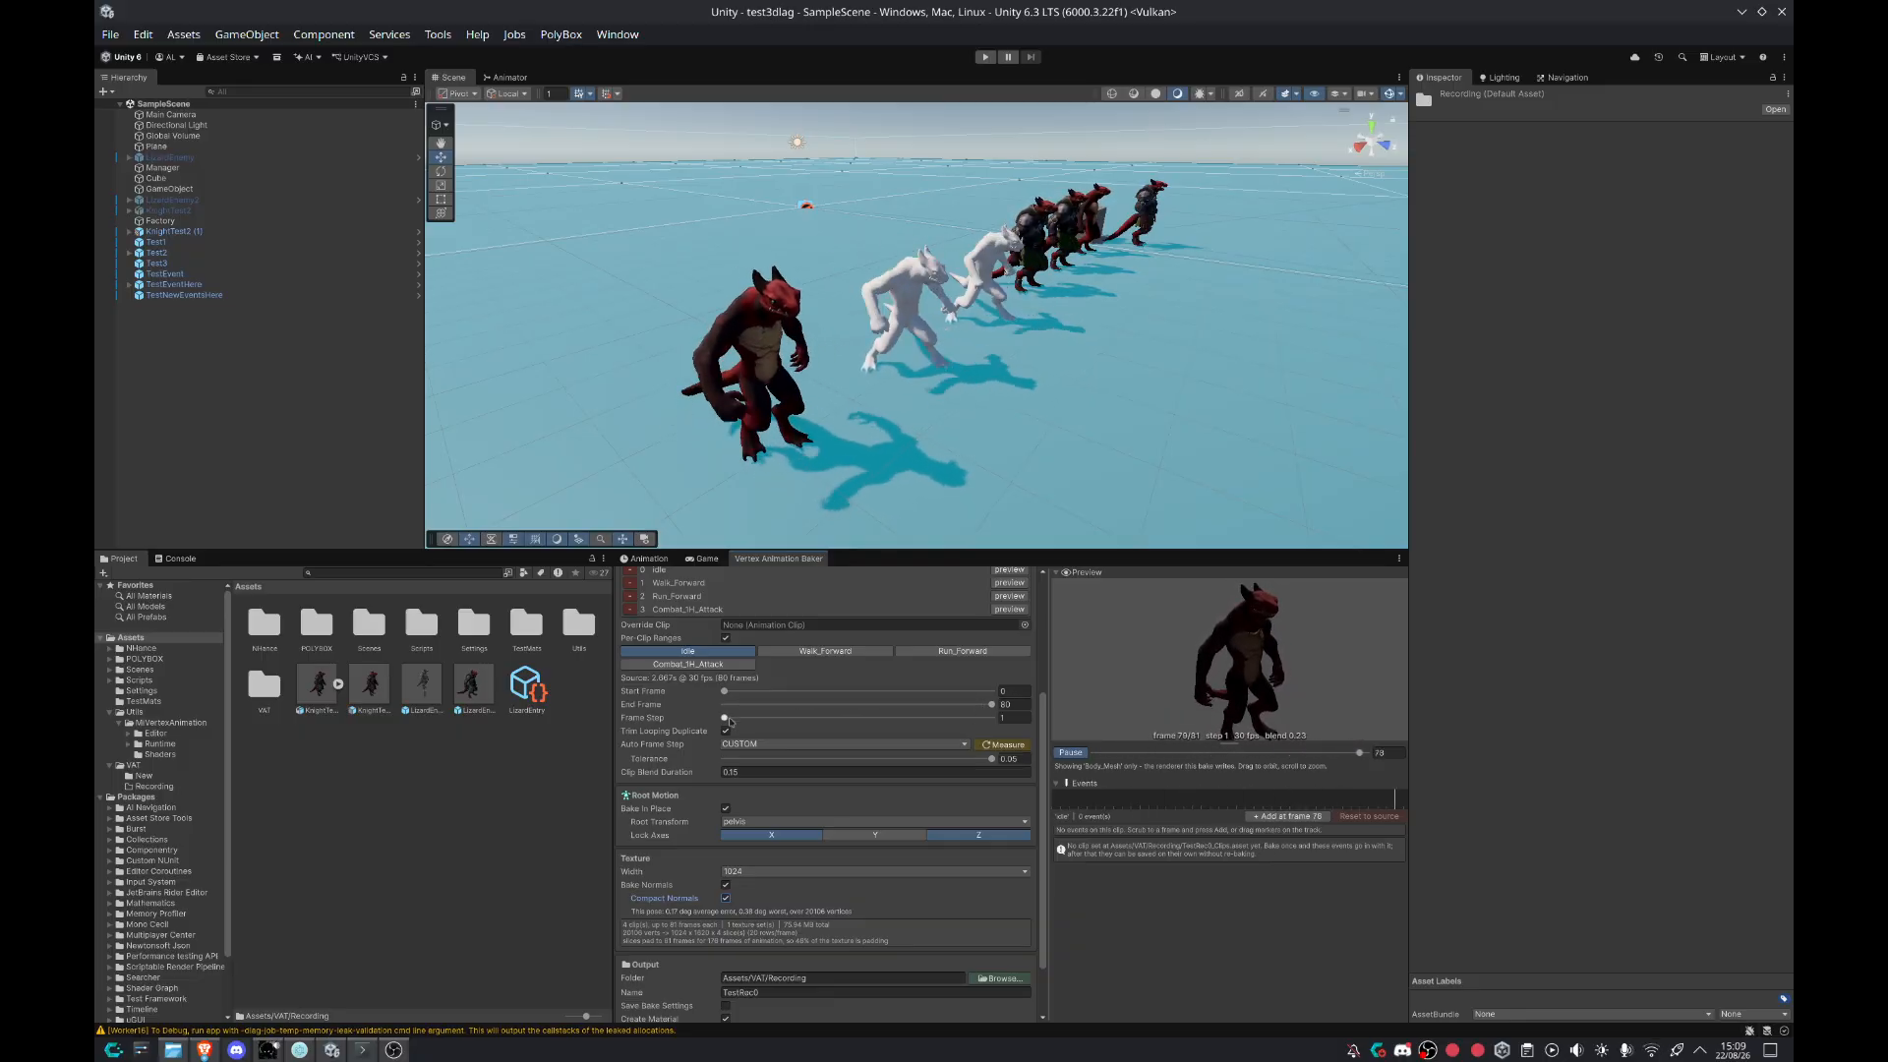
{"action": "left_click_drag", "start_coordinate": [731, 722], "coordinate": [784, 718]}
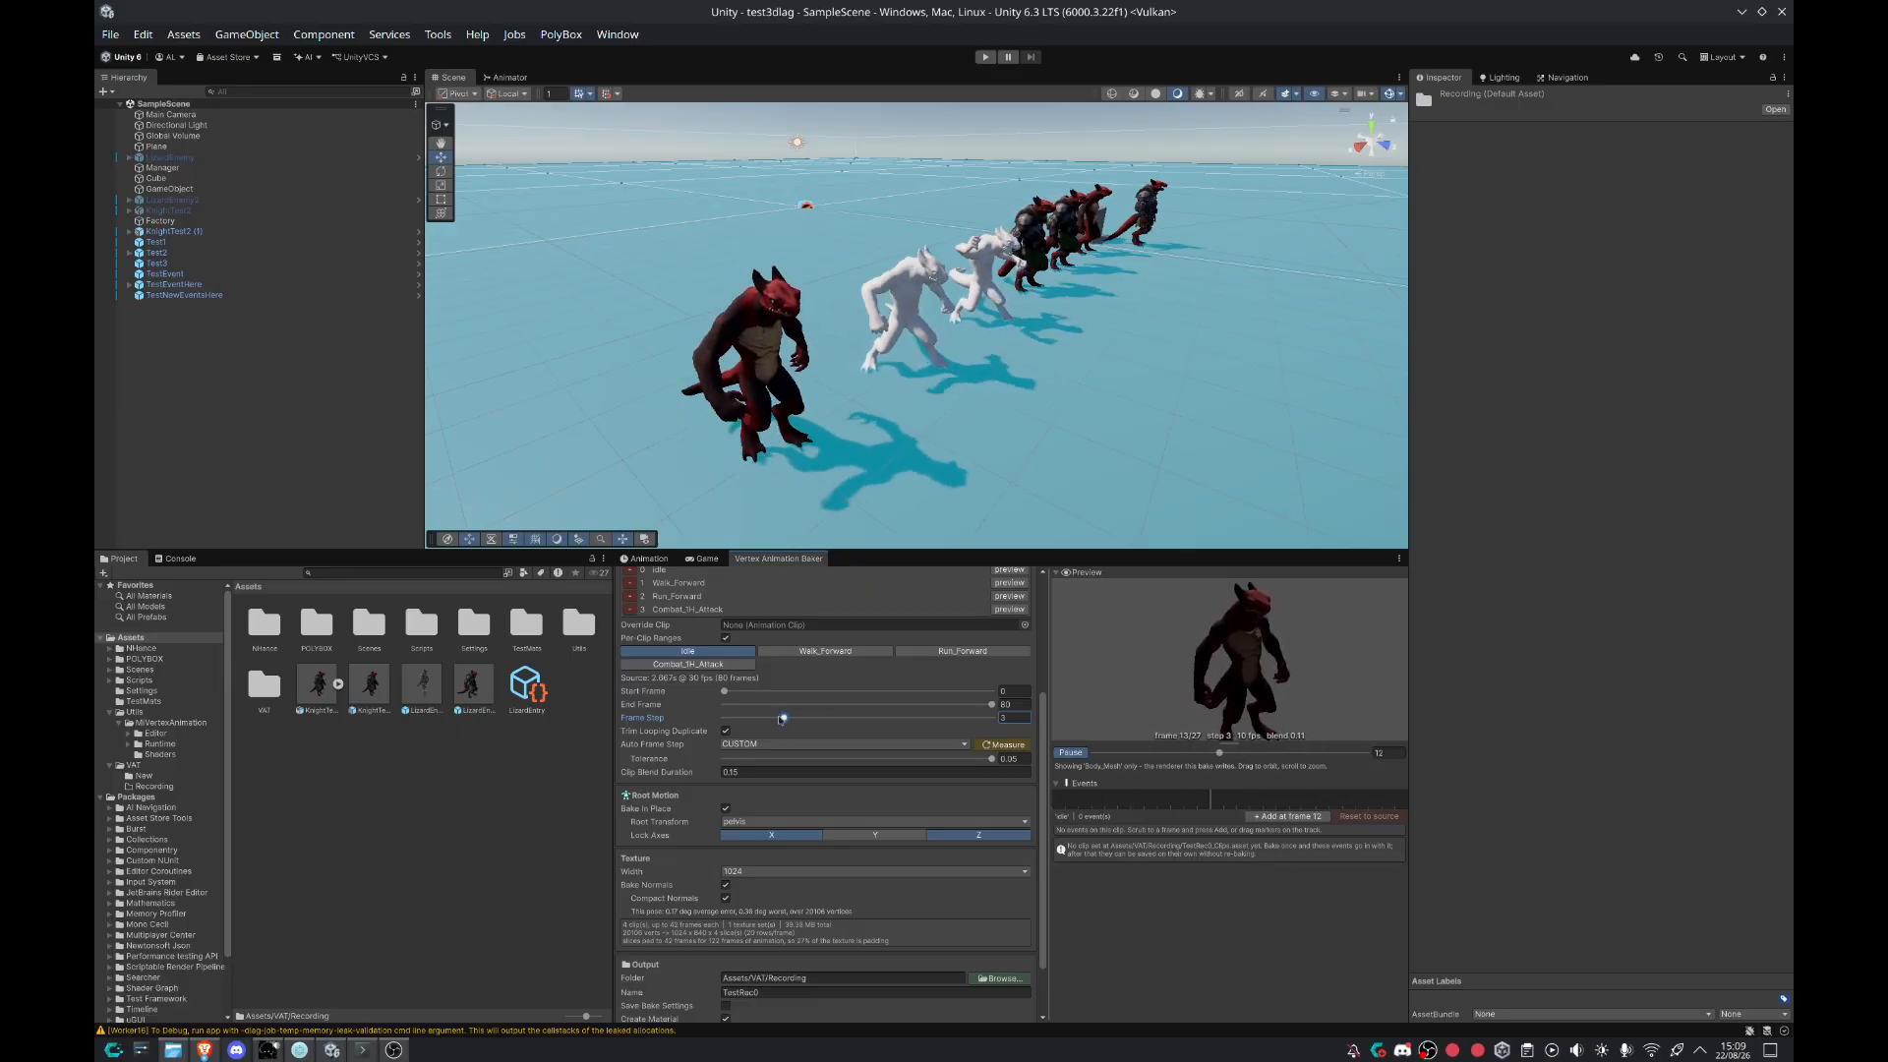
{"action": "left_click_drag", "start_coordinate": [783, 719], "coordinate": [754, 718]}
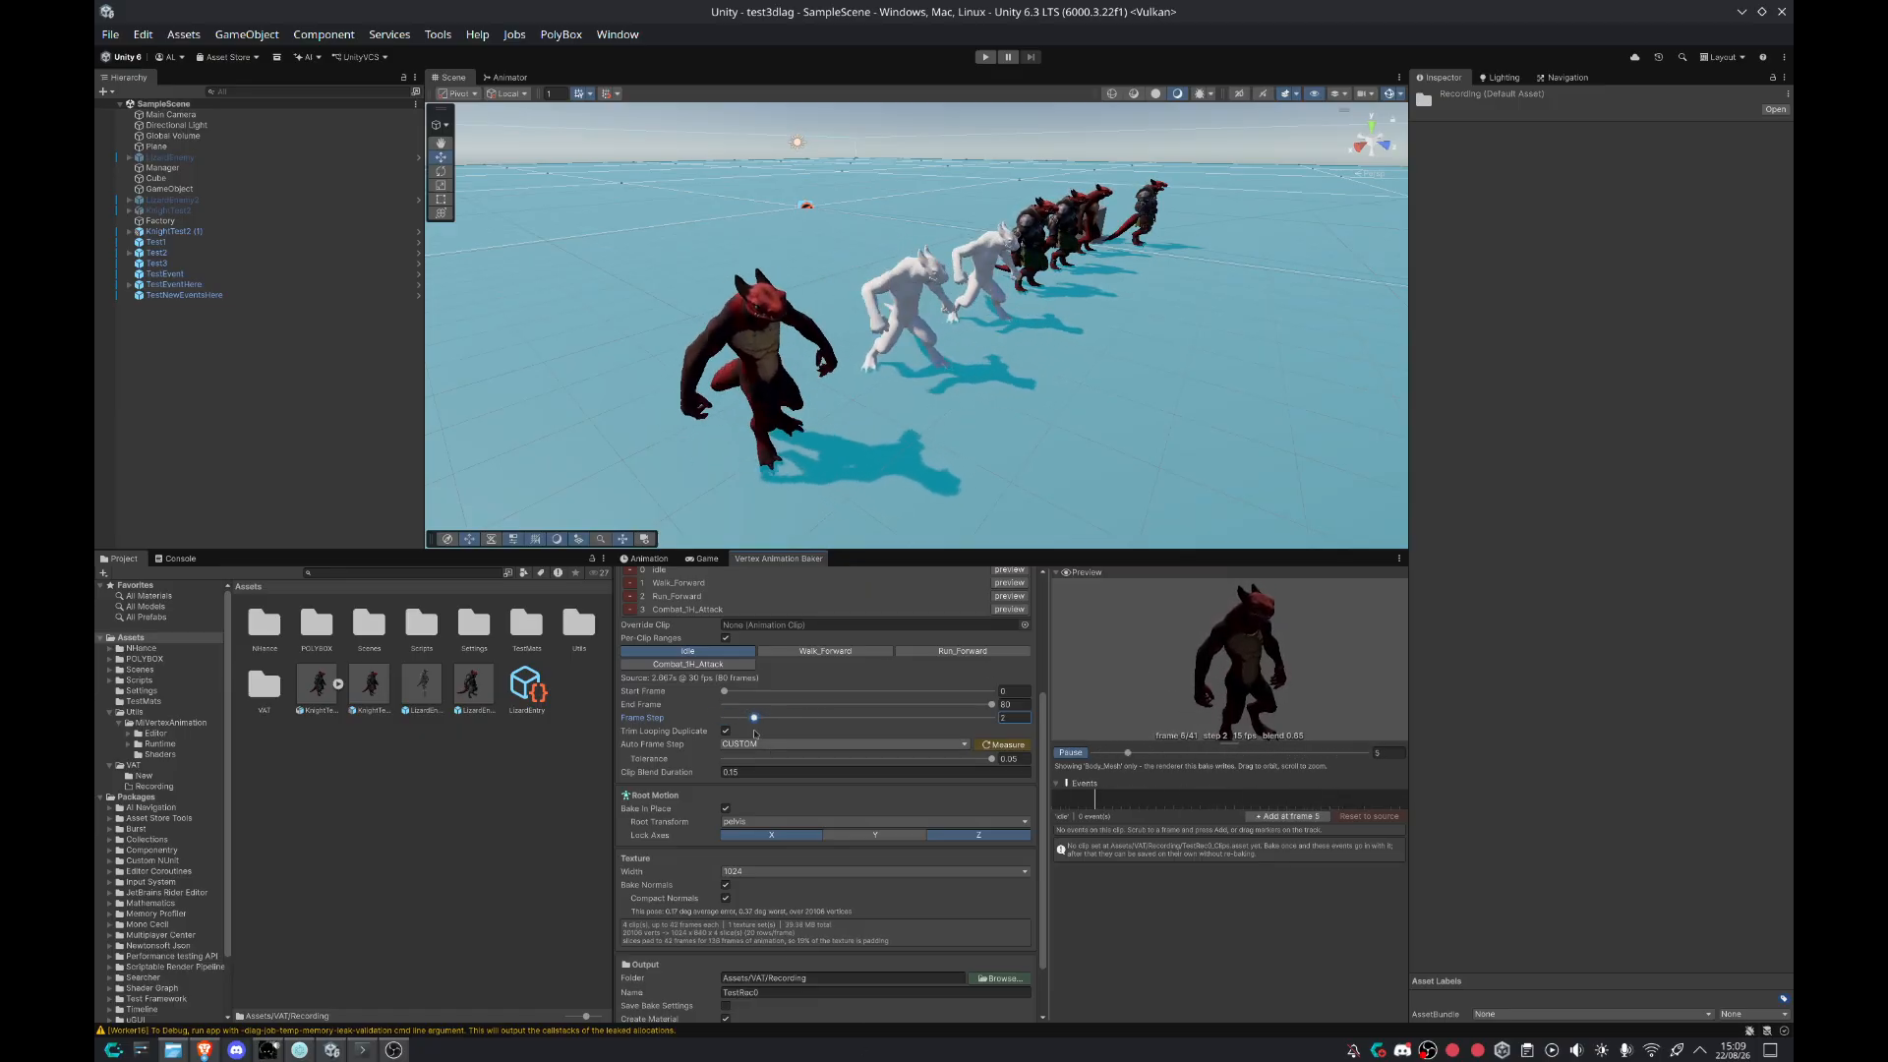
{"action": "left_click_drag", "start_coordinate": [754, 717], "coordinate": [806, 720]}
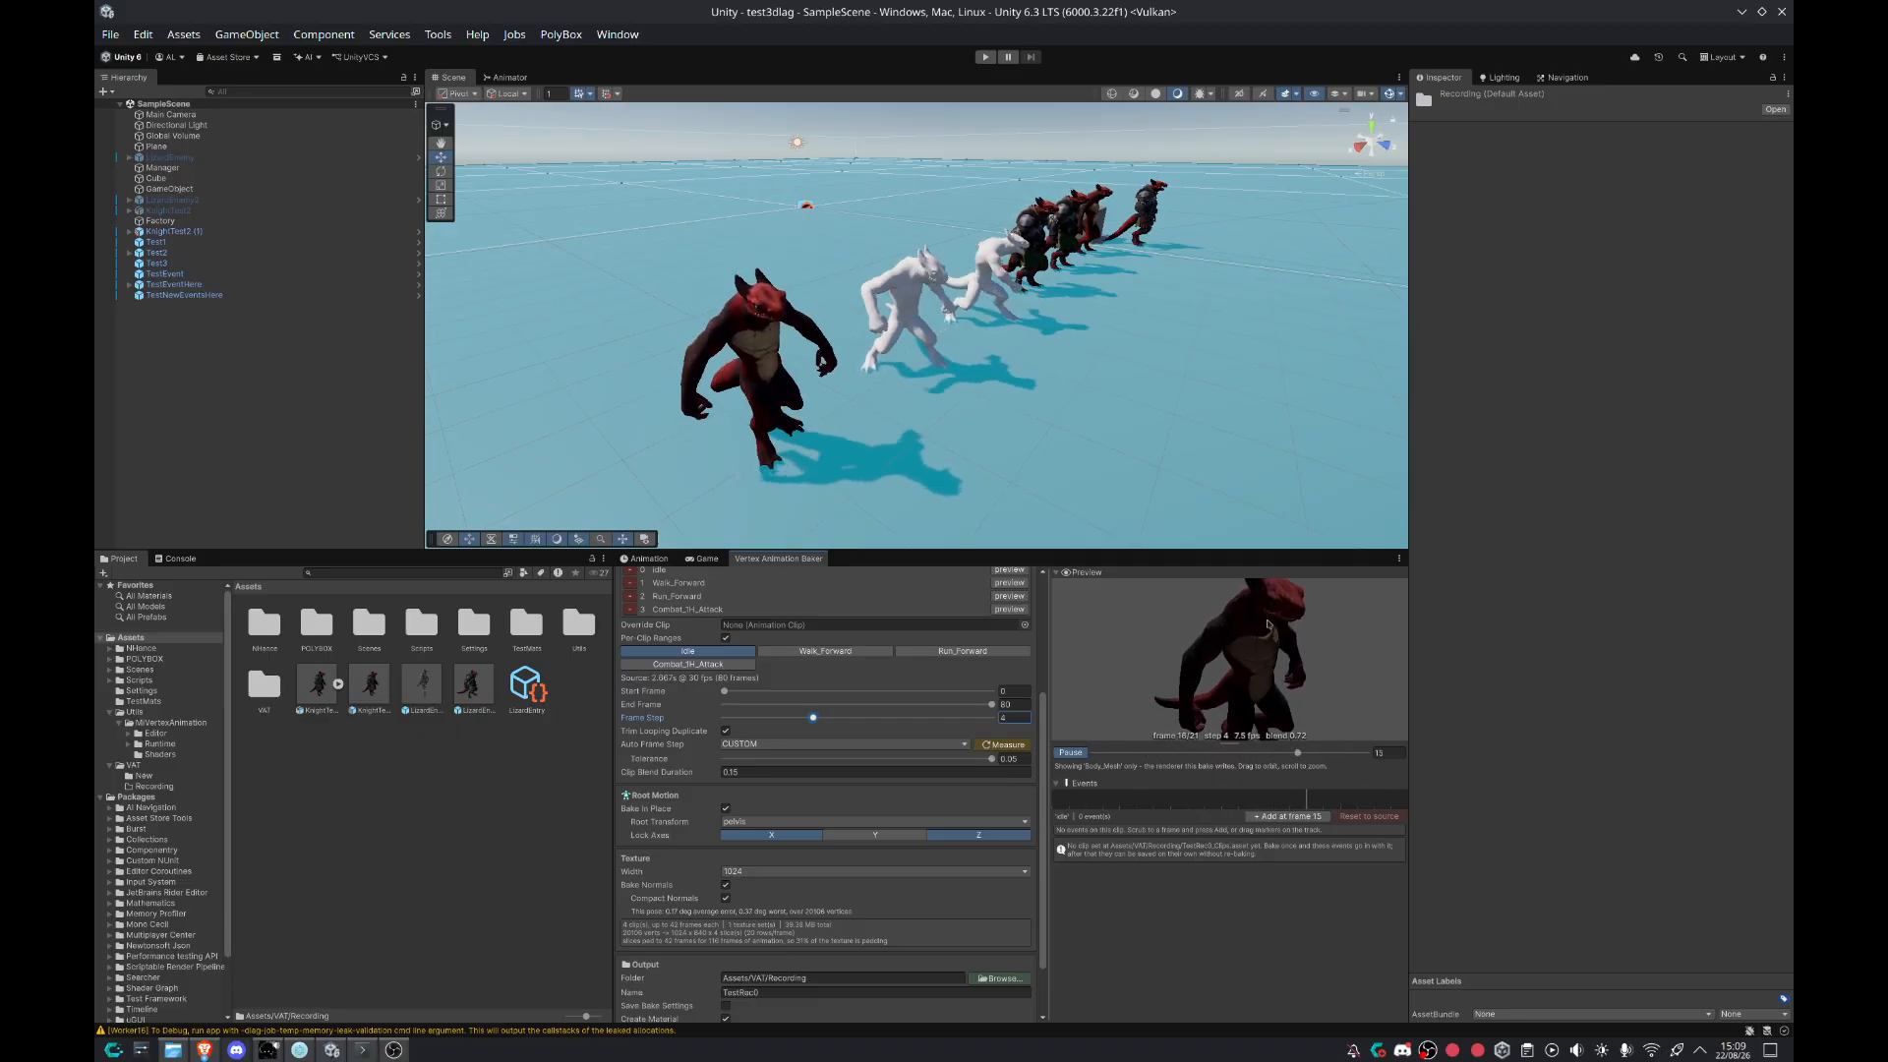
{"action": "left_click_drag", "start_coordinate": [991, 704], "coordinate": [981, 704]}
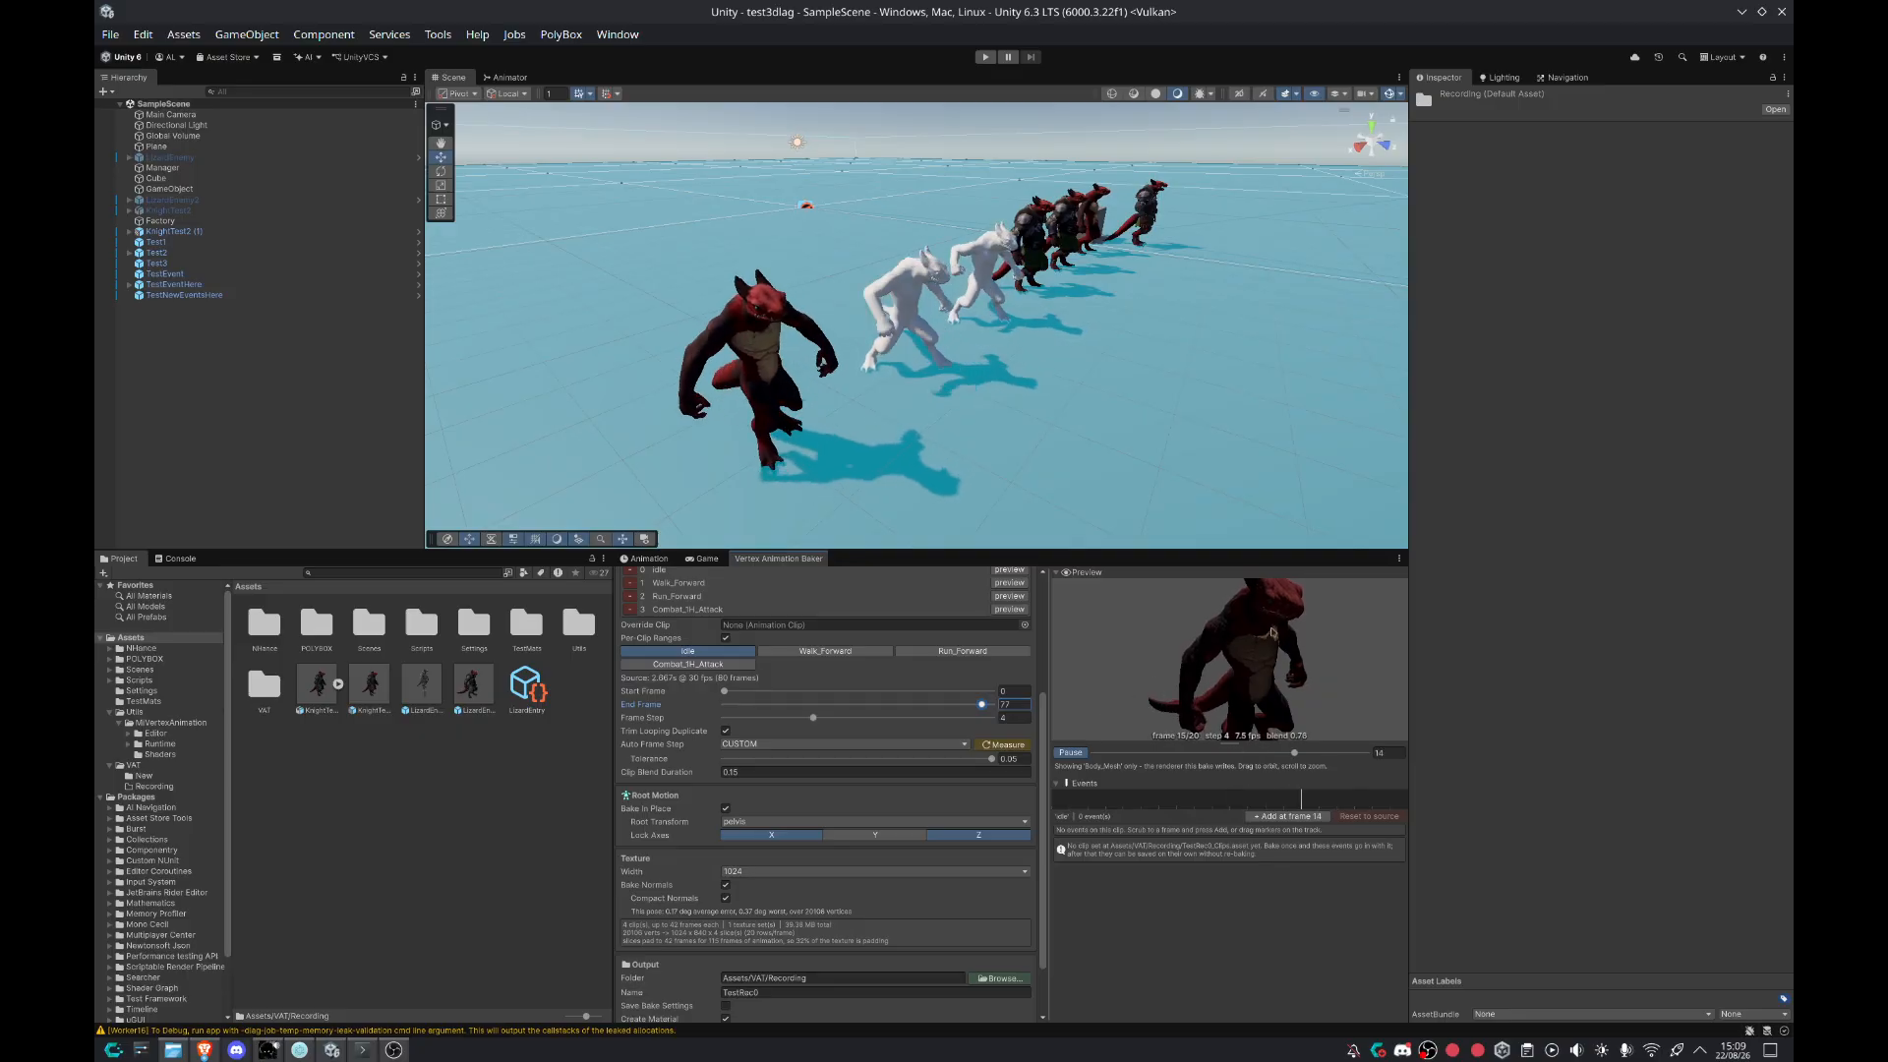
{"action": "left_click_drag", "start_coordinate": [983, 705], "coordinate": [986, 704]}
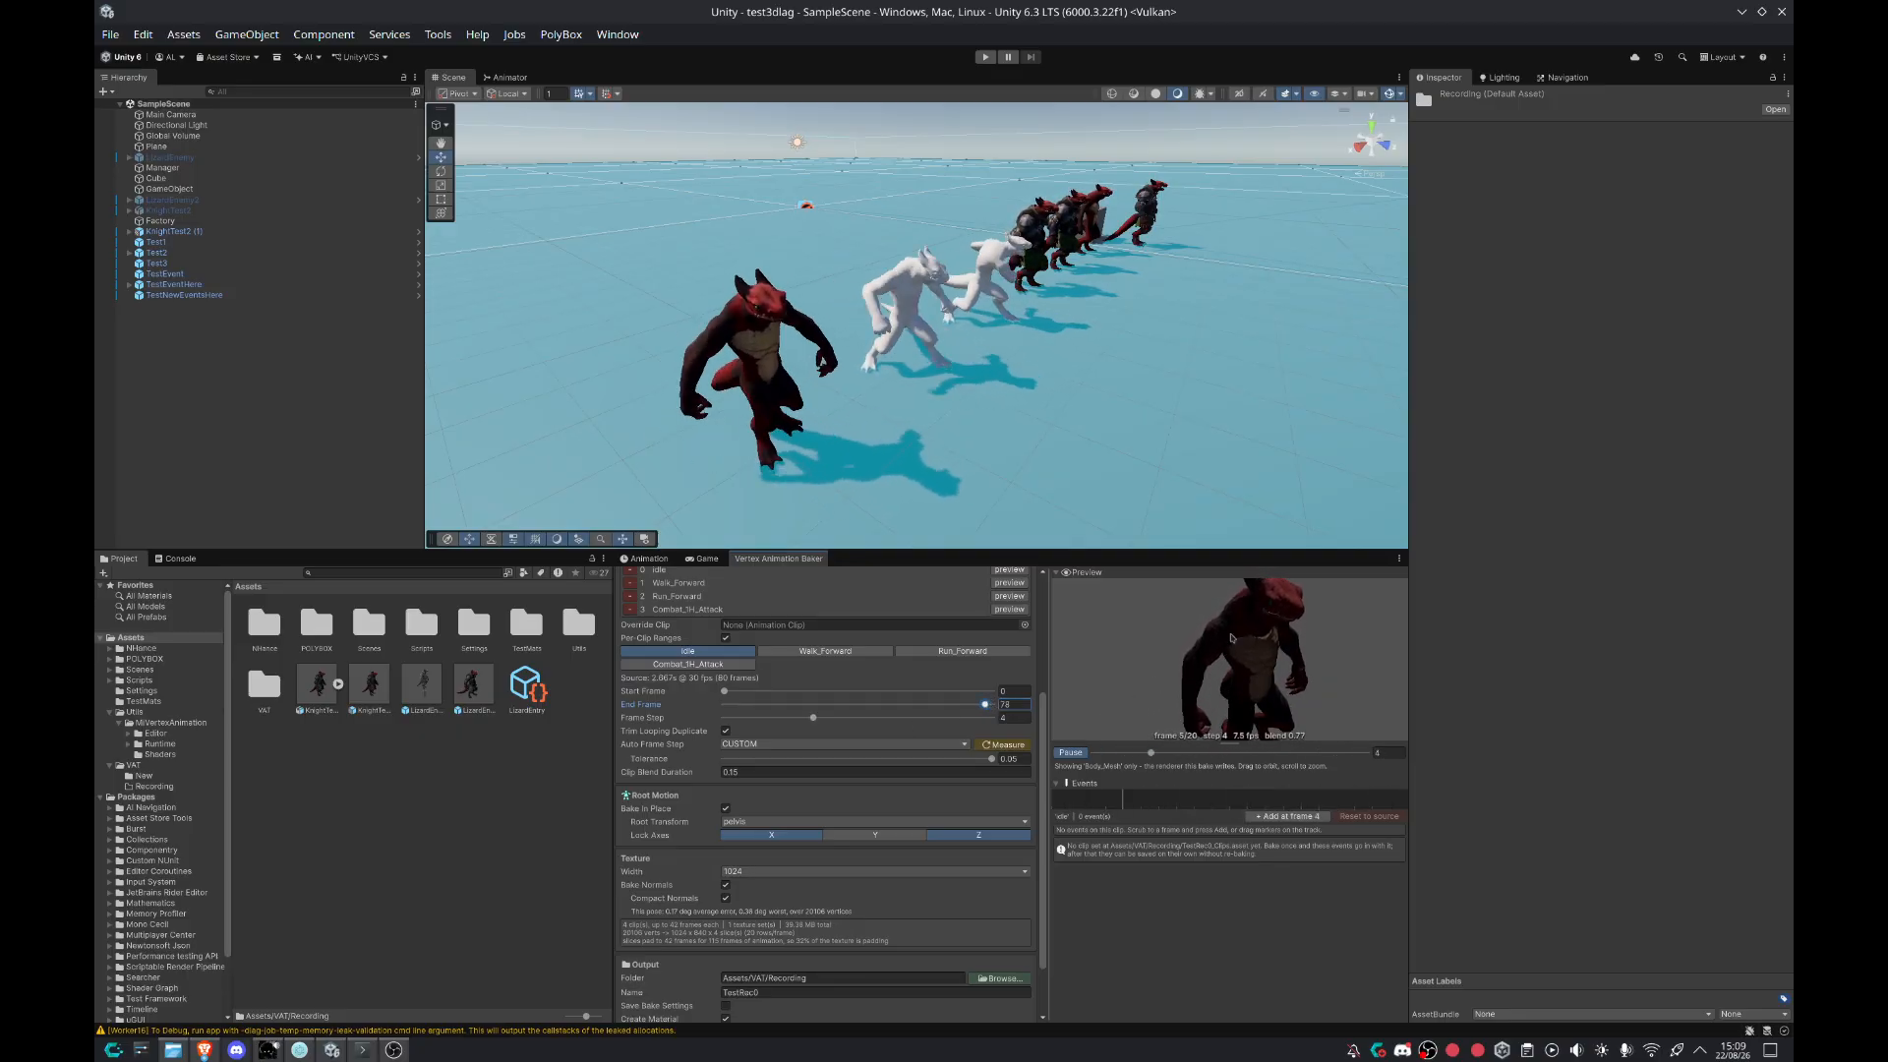
Step: Set the Walk_Forward clip's frame step to 3 and its end frame to 39
{"action": "left_click", "coordinate": [826, 651]}
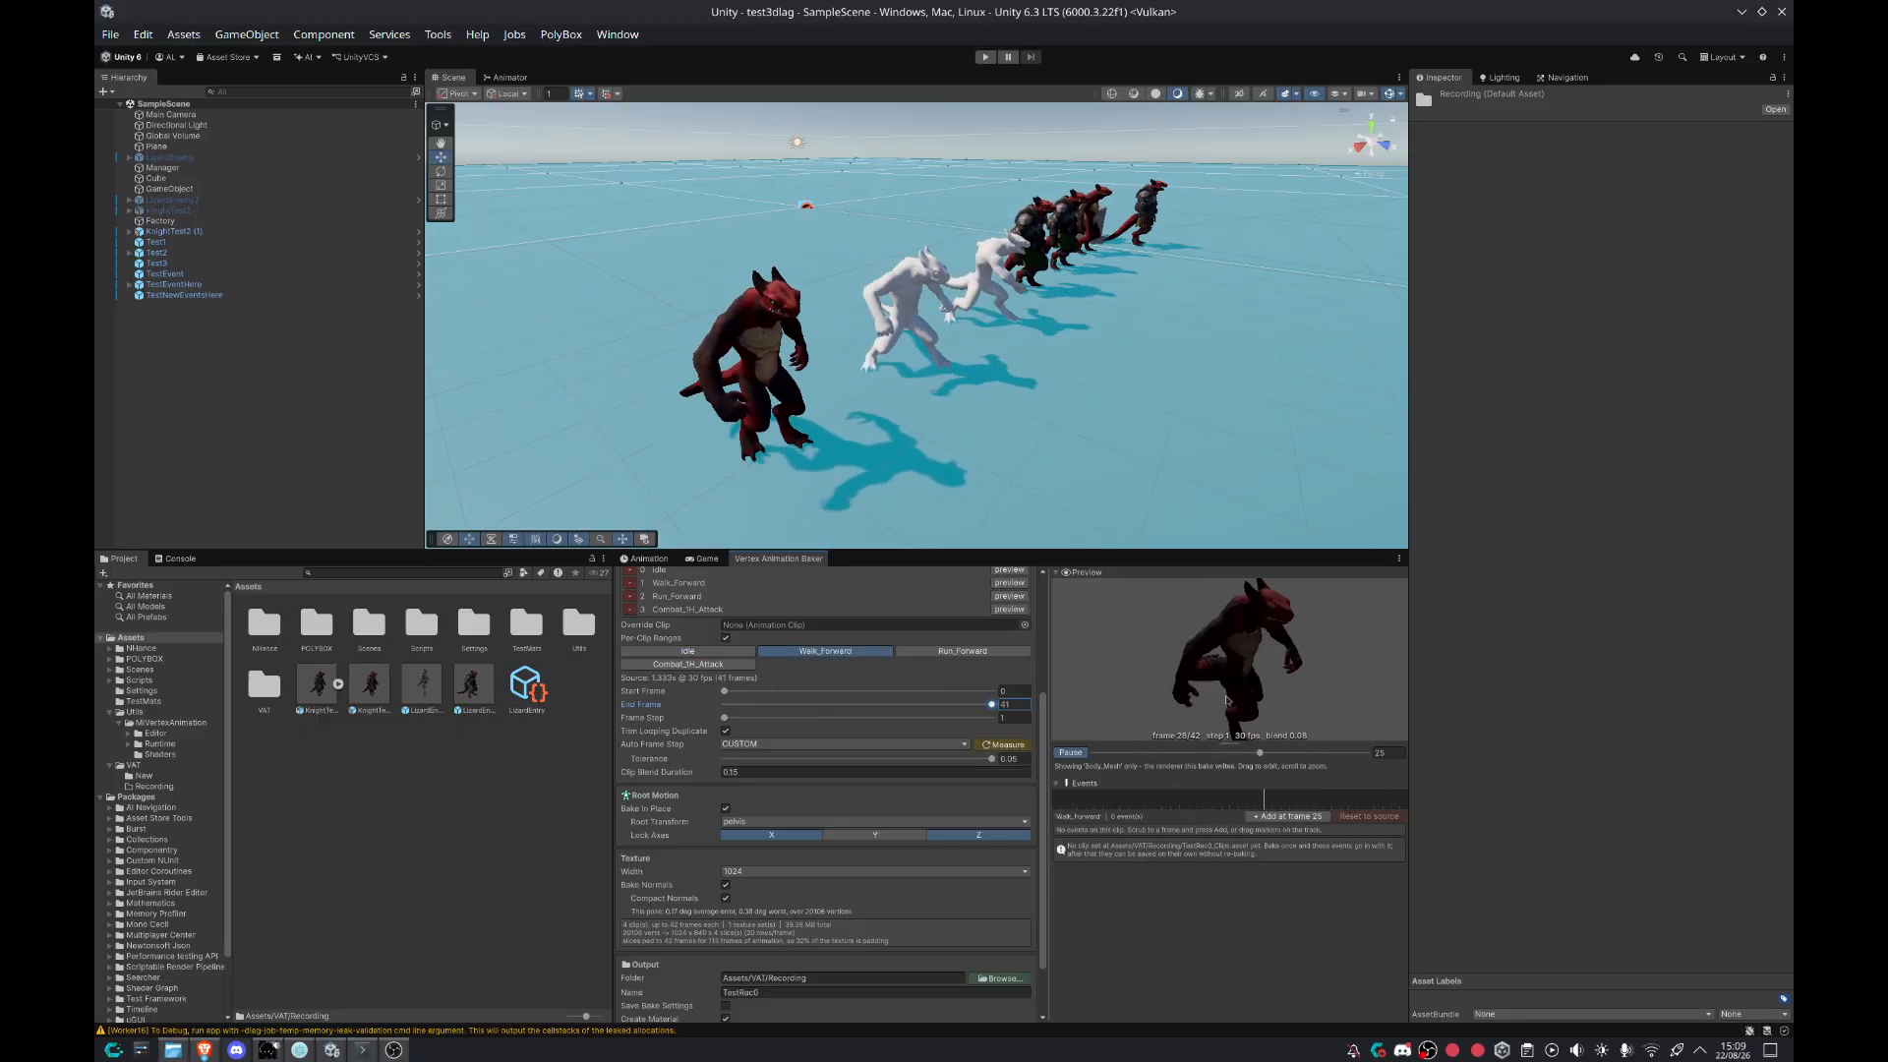
{"action": "left_click_drag", "start_coordinate": [725, 718], "coordinate": [784, 719]}
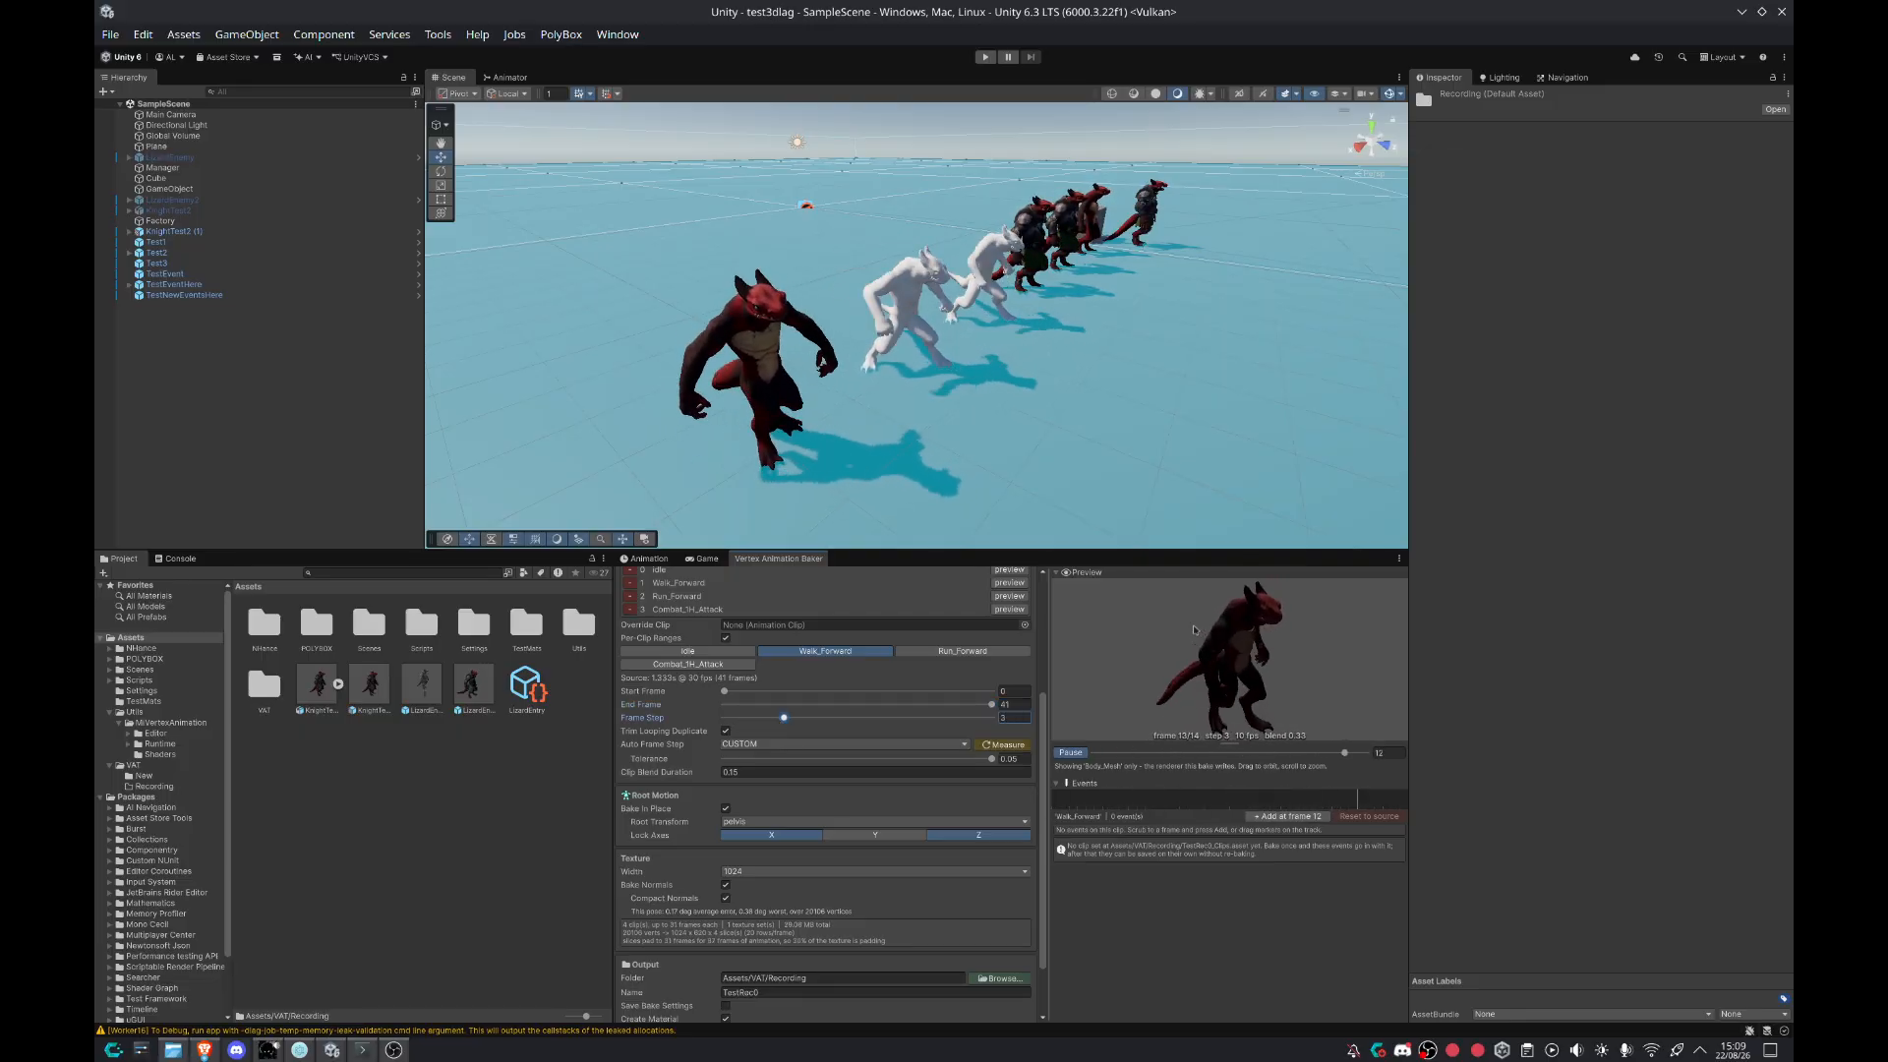
{"action": "left_click", "coordinate": [992, 704]}
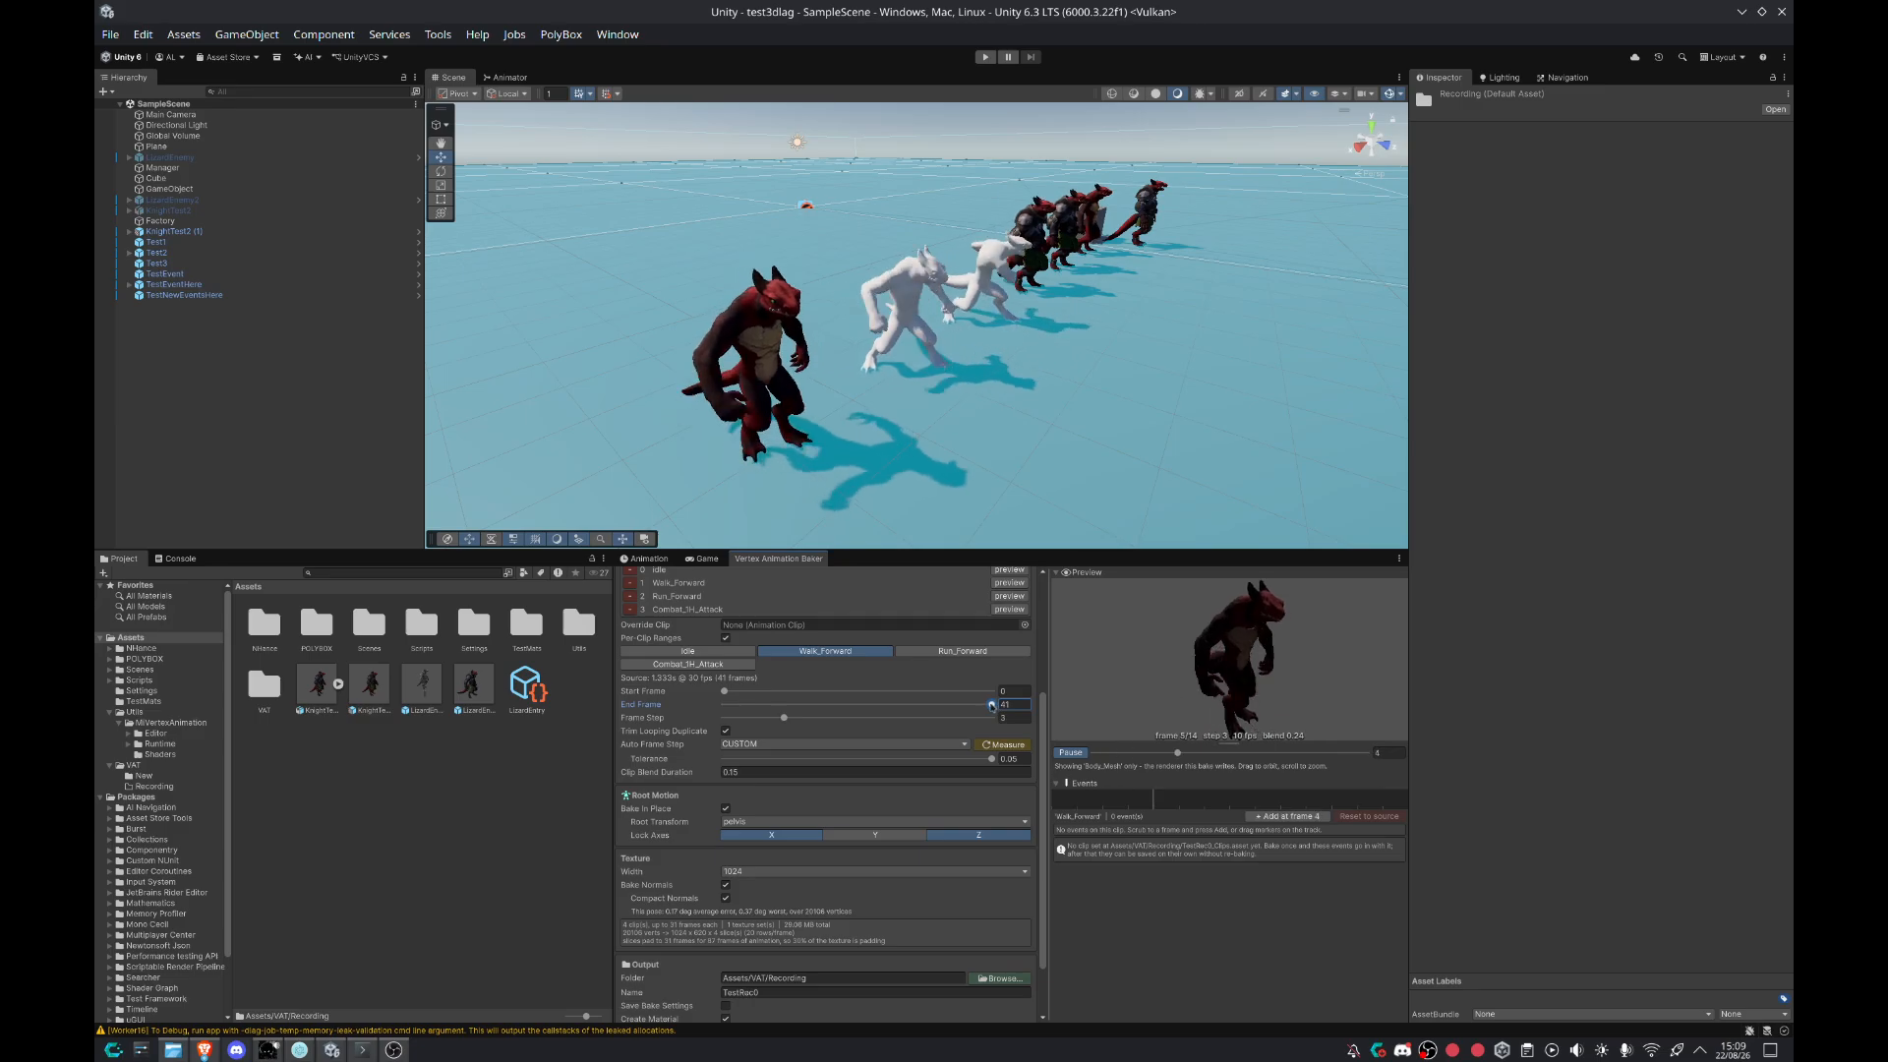
{"action": "left_click_drag", "start_coordinate": [992, 704], "coordinate": [984, 704]}
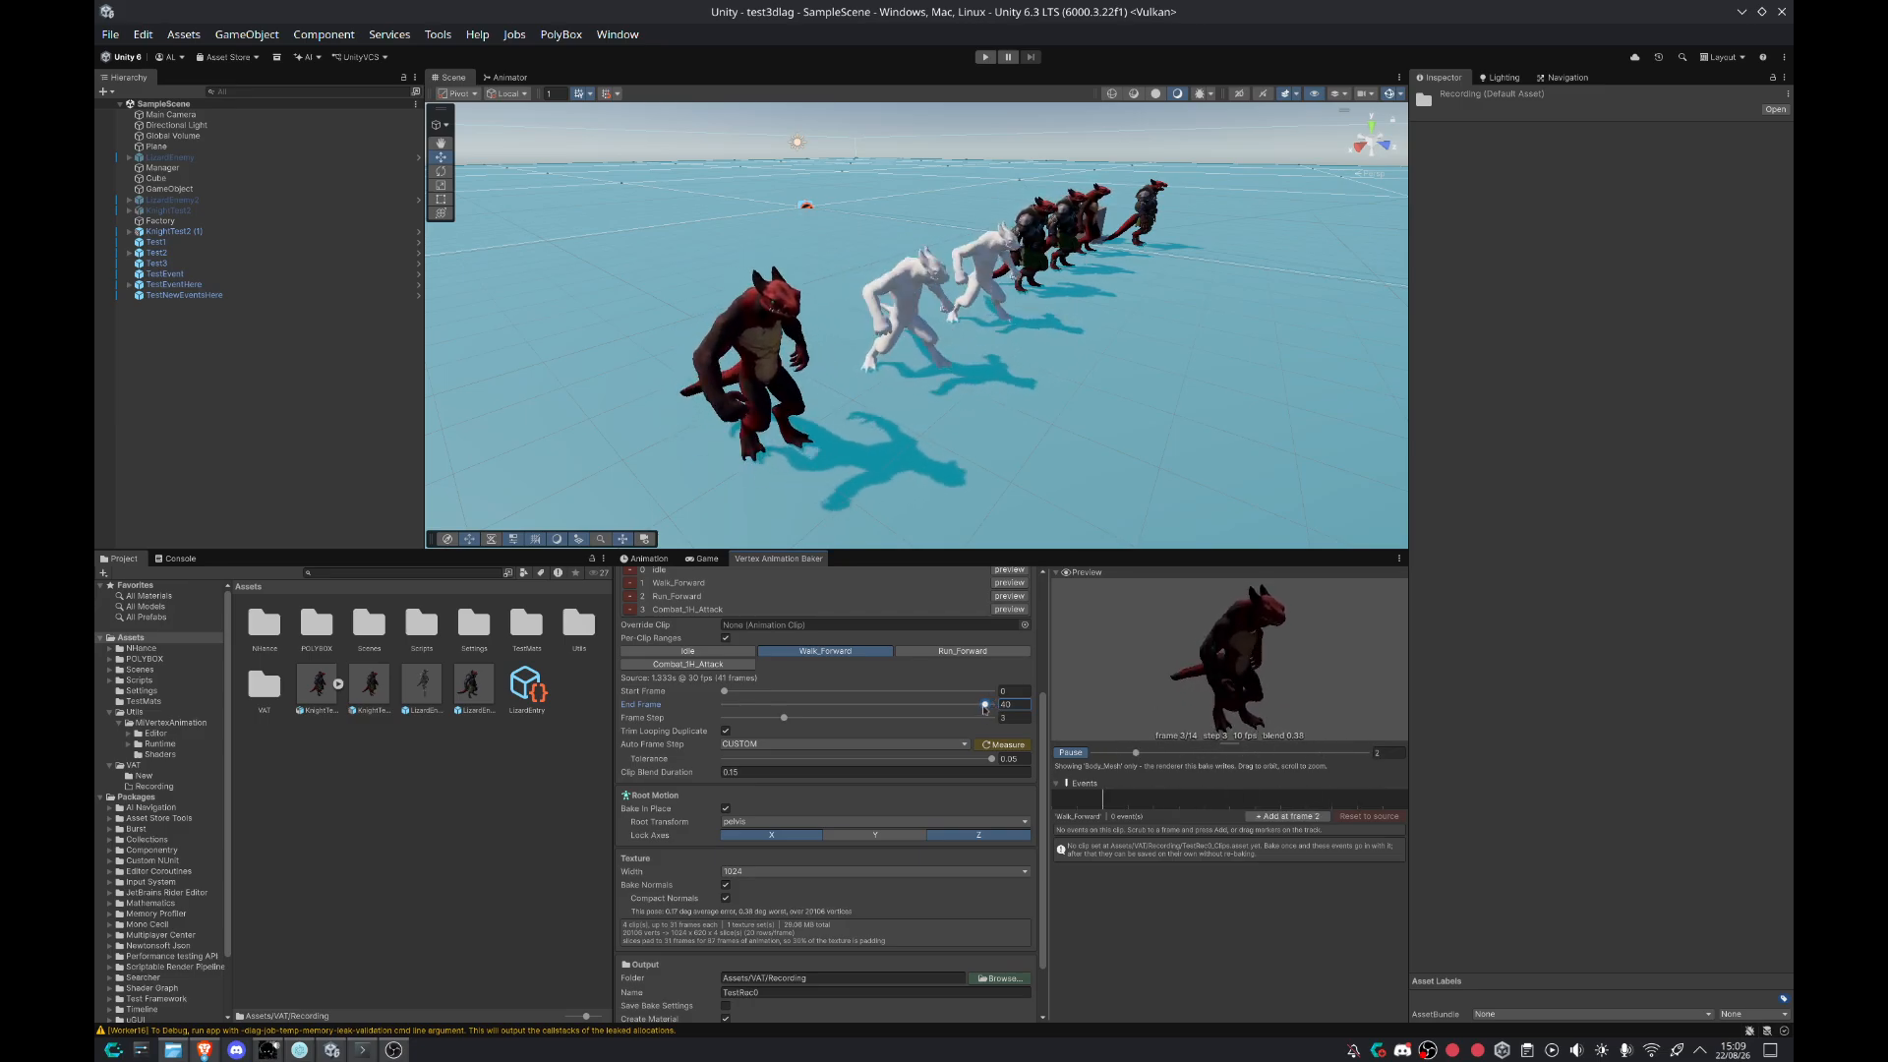
{"action": "left_click_drag", "start_coordinate": [986, 704], "coordinate": [978, 704]}
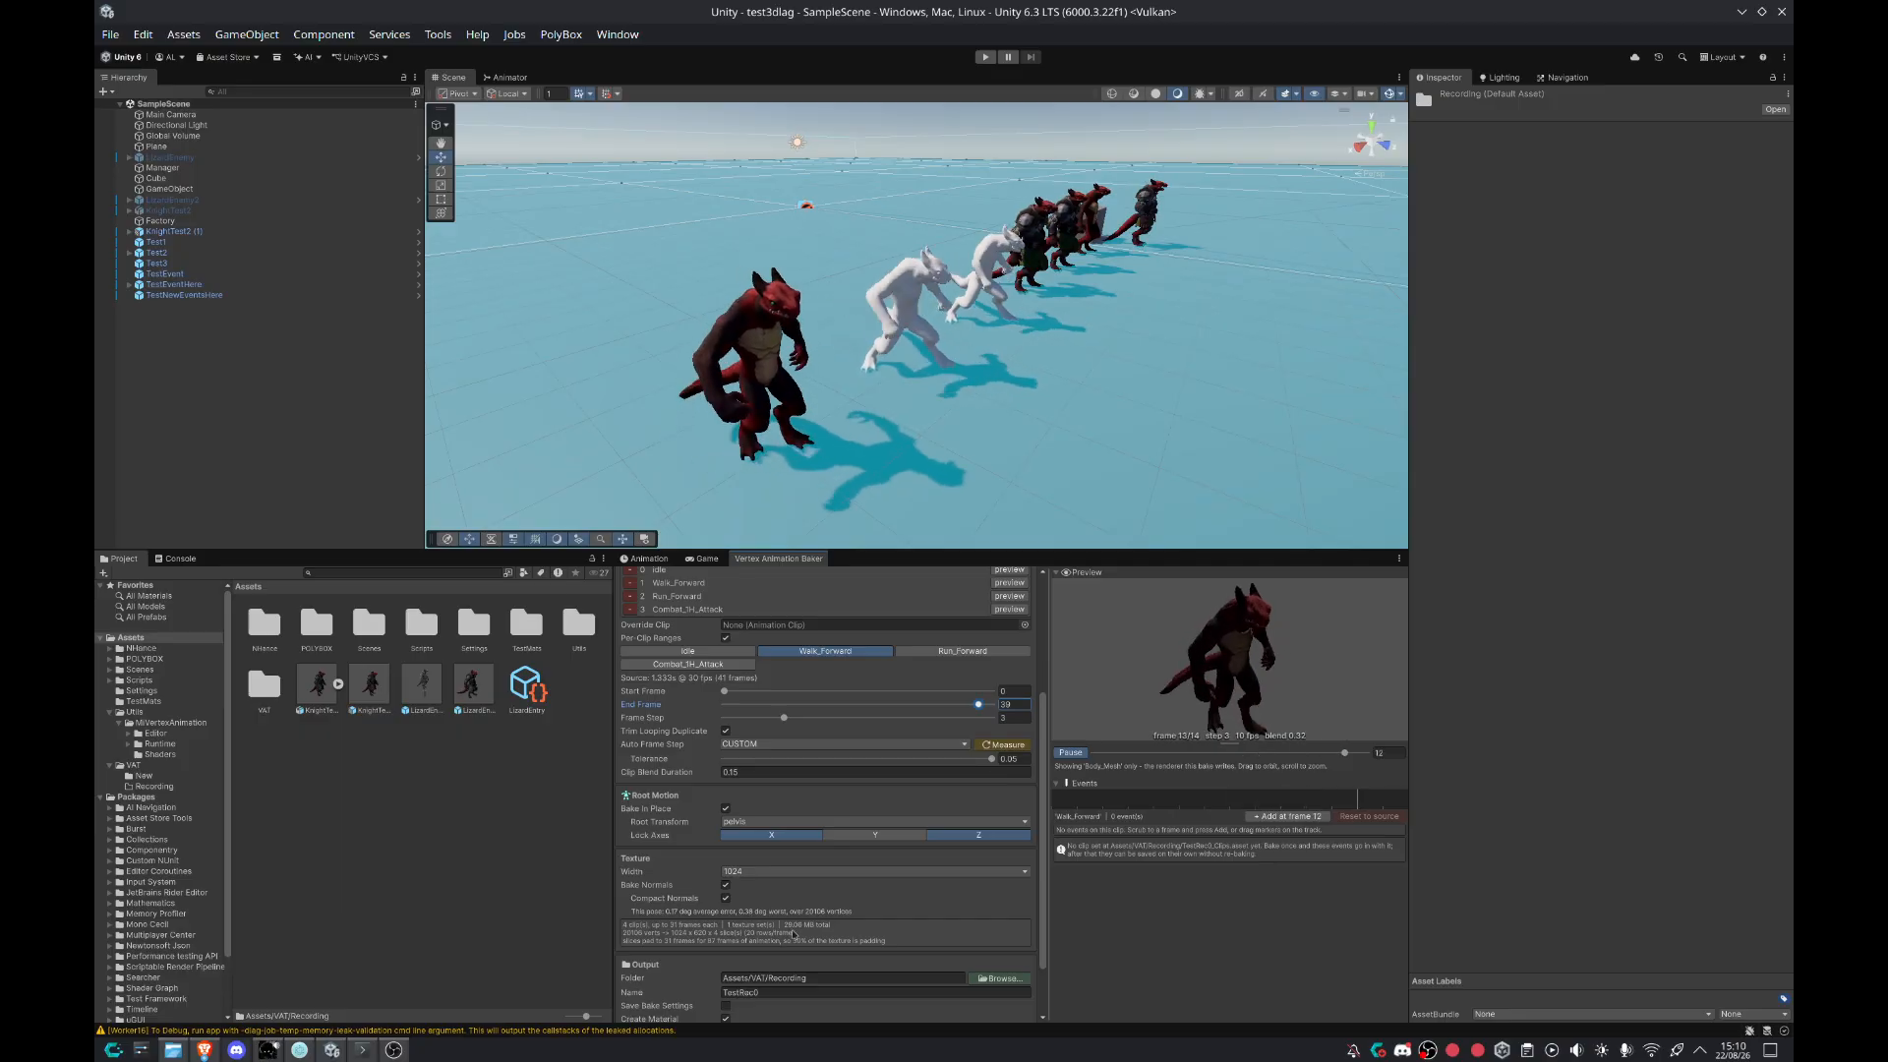
Step: Set the Run_Forward clip's frame step to 3 and its end frame to 19
{"action": "left_click", "coordinate": [899, 654]}
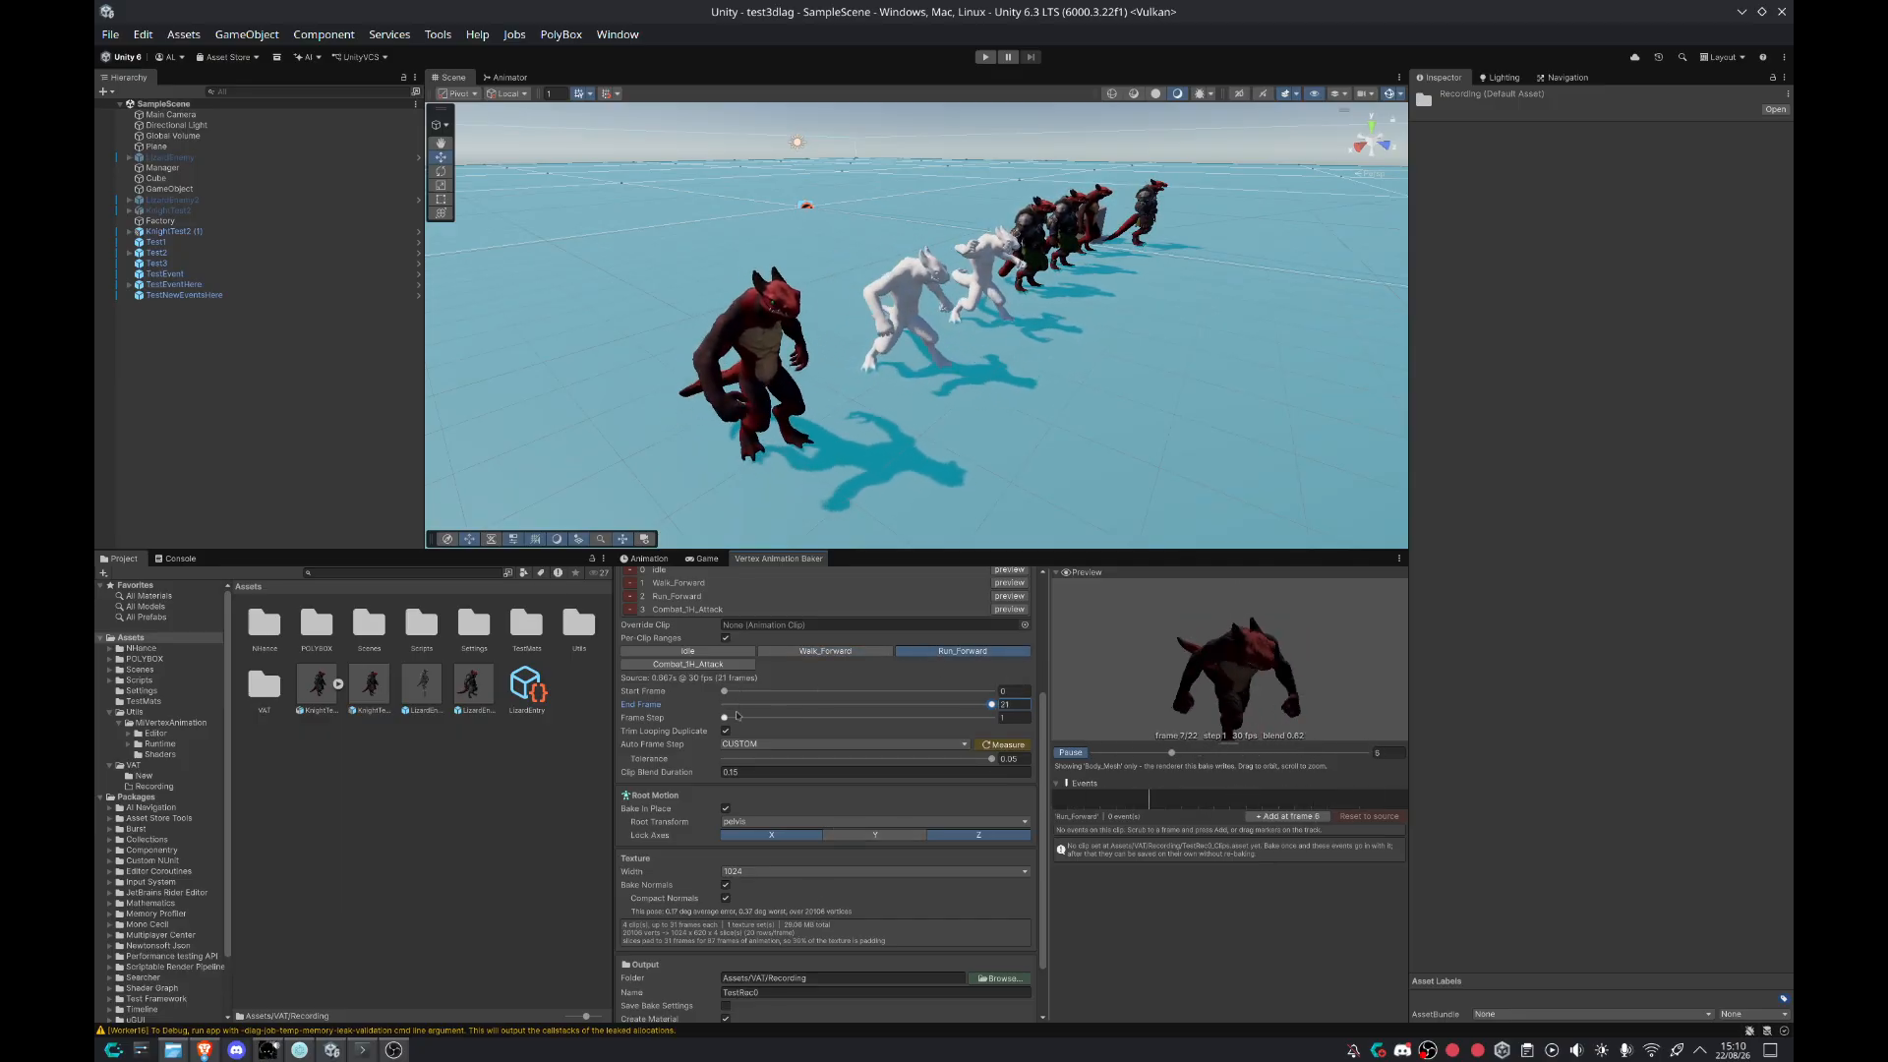
{"action": "left_click_drag", "start_coordinate": [741, 717], "coordinate": [784, 718]}
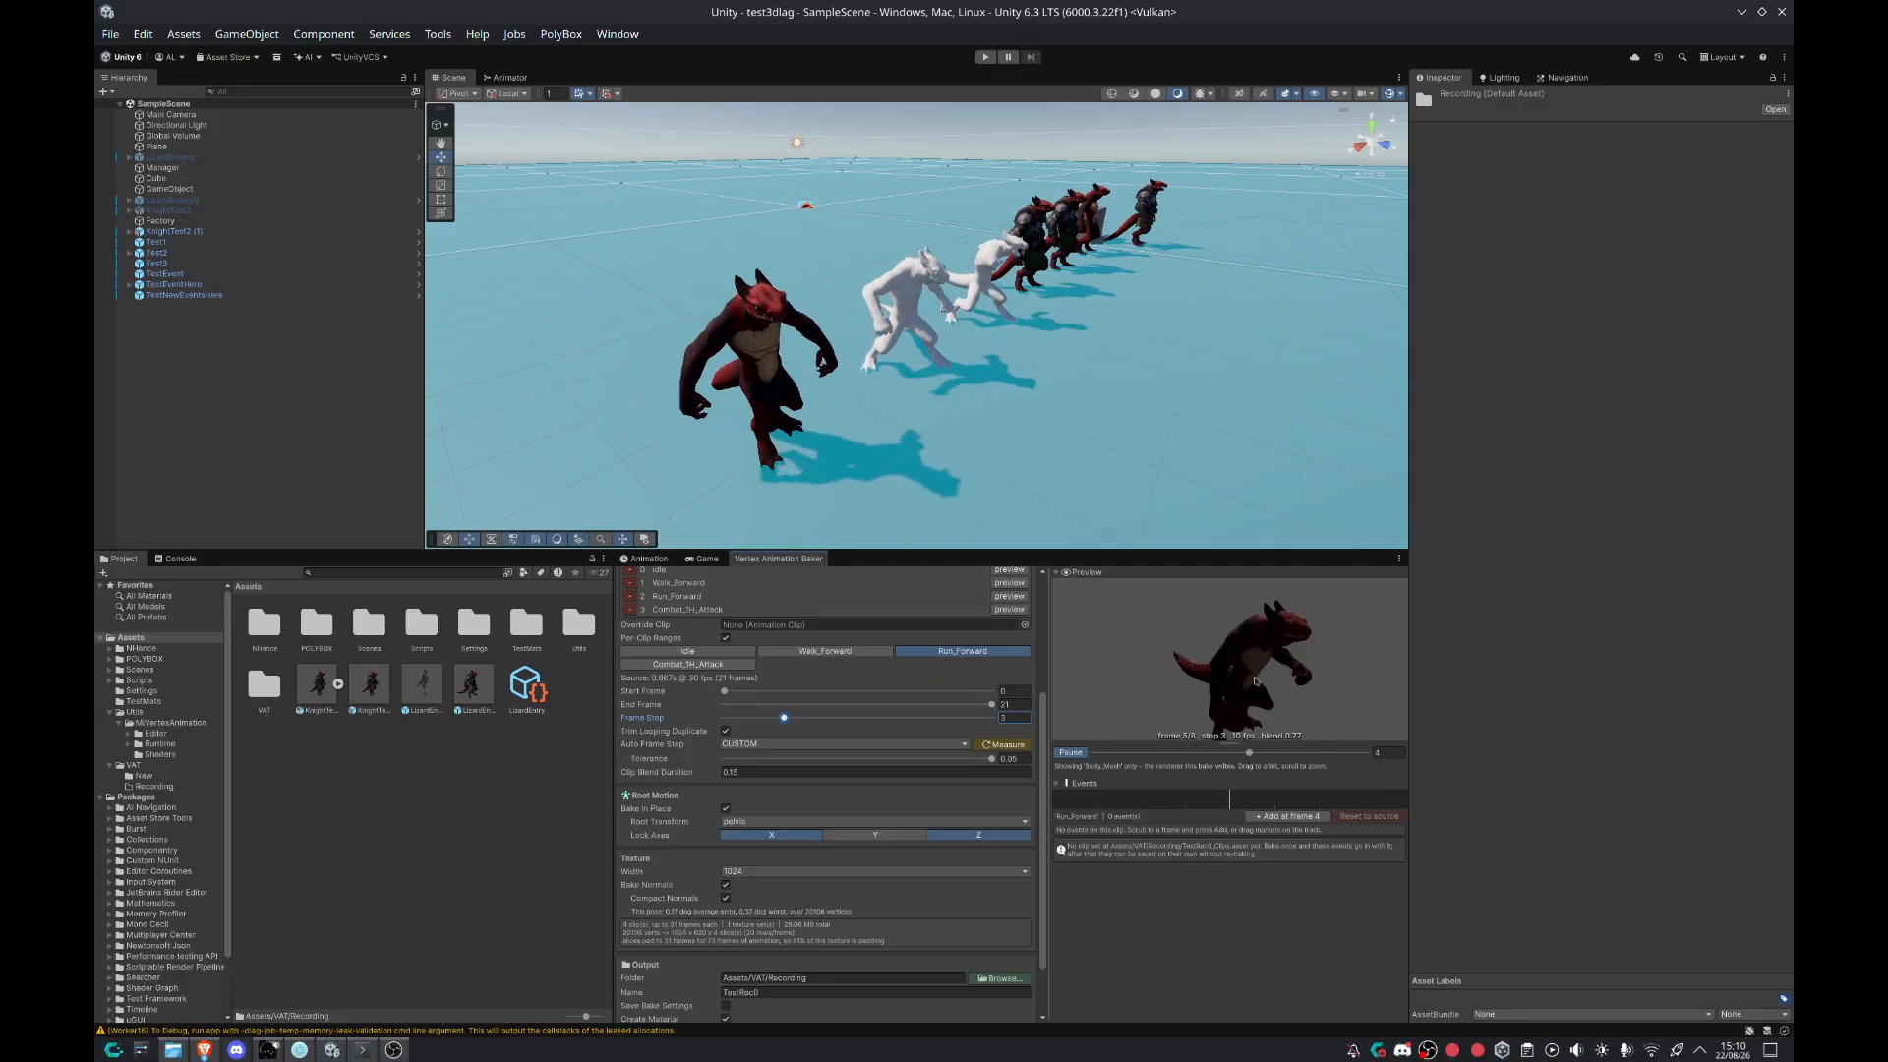
{"action": "left_click_drag", "start_coordinate": [991, 705], "coordinate": [979, 704]}
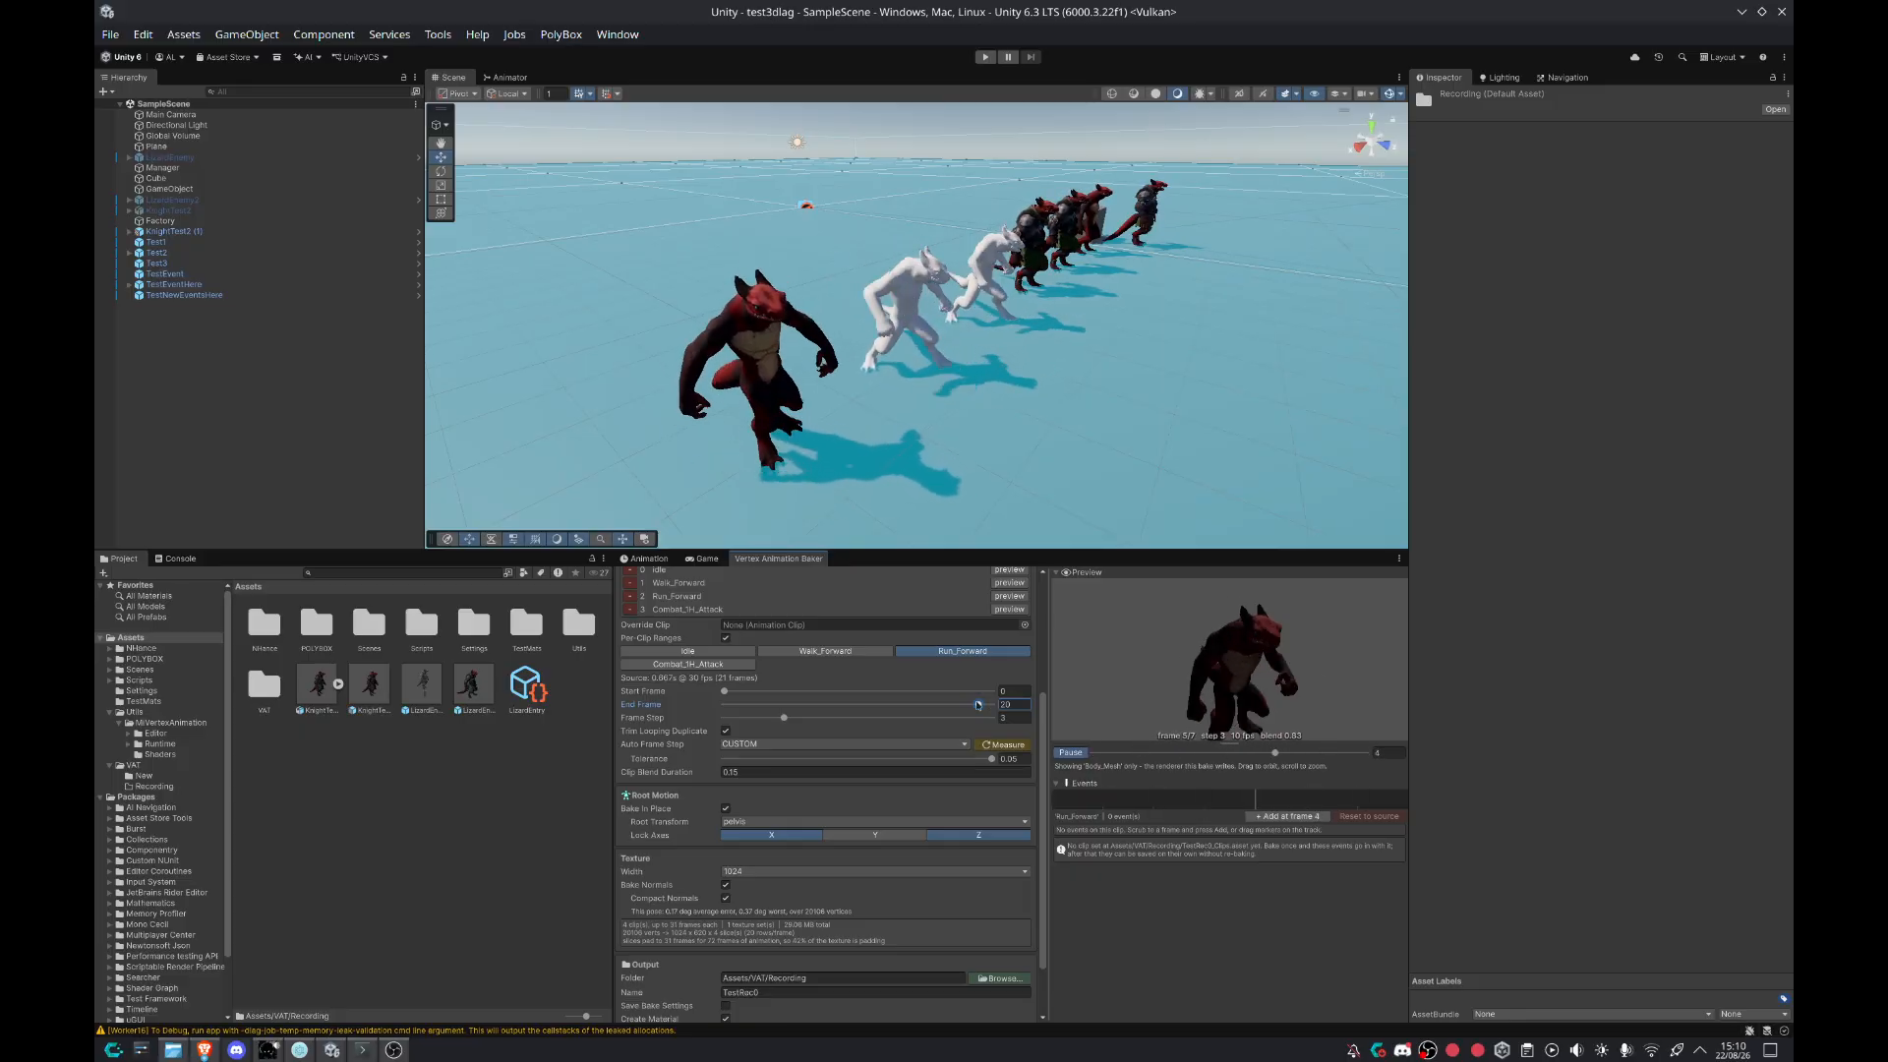
{"action": "left_click_drag", "start_coordinate": [979, 707], "coordinate": [965, 709]}
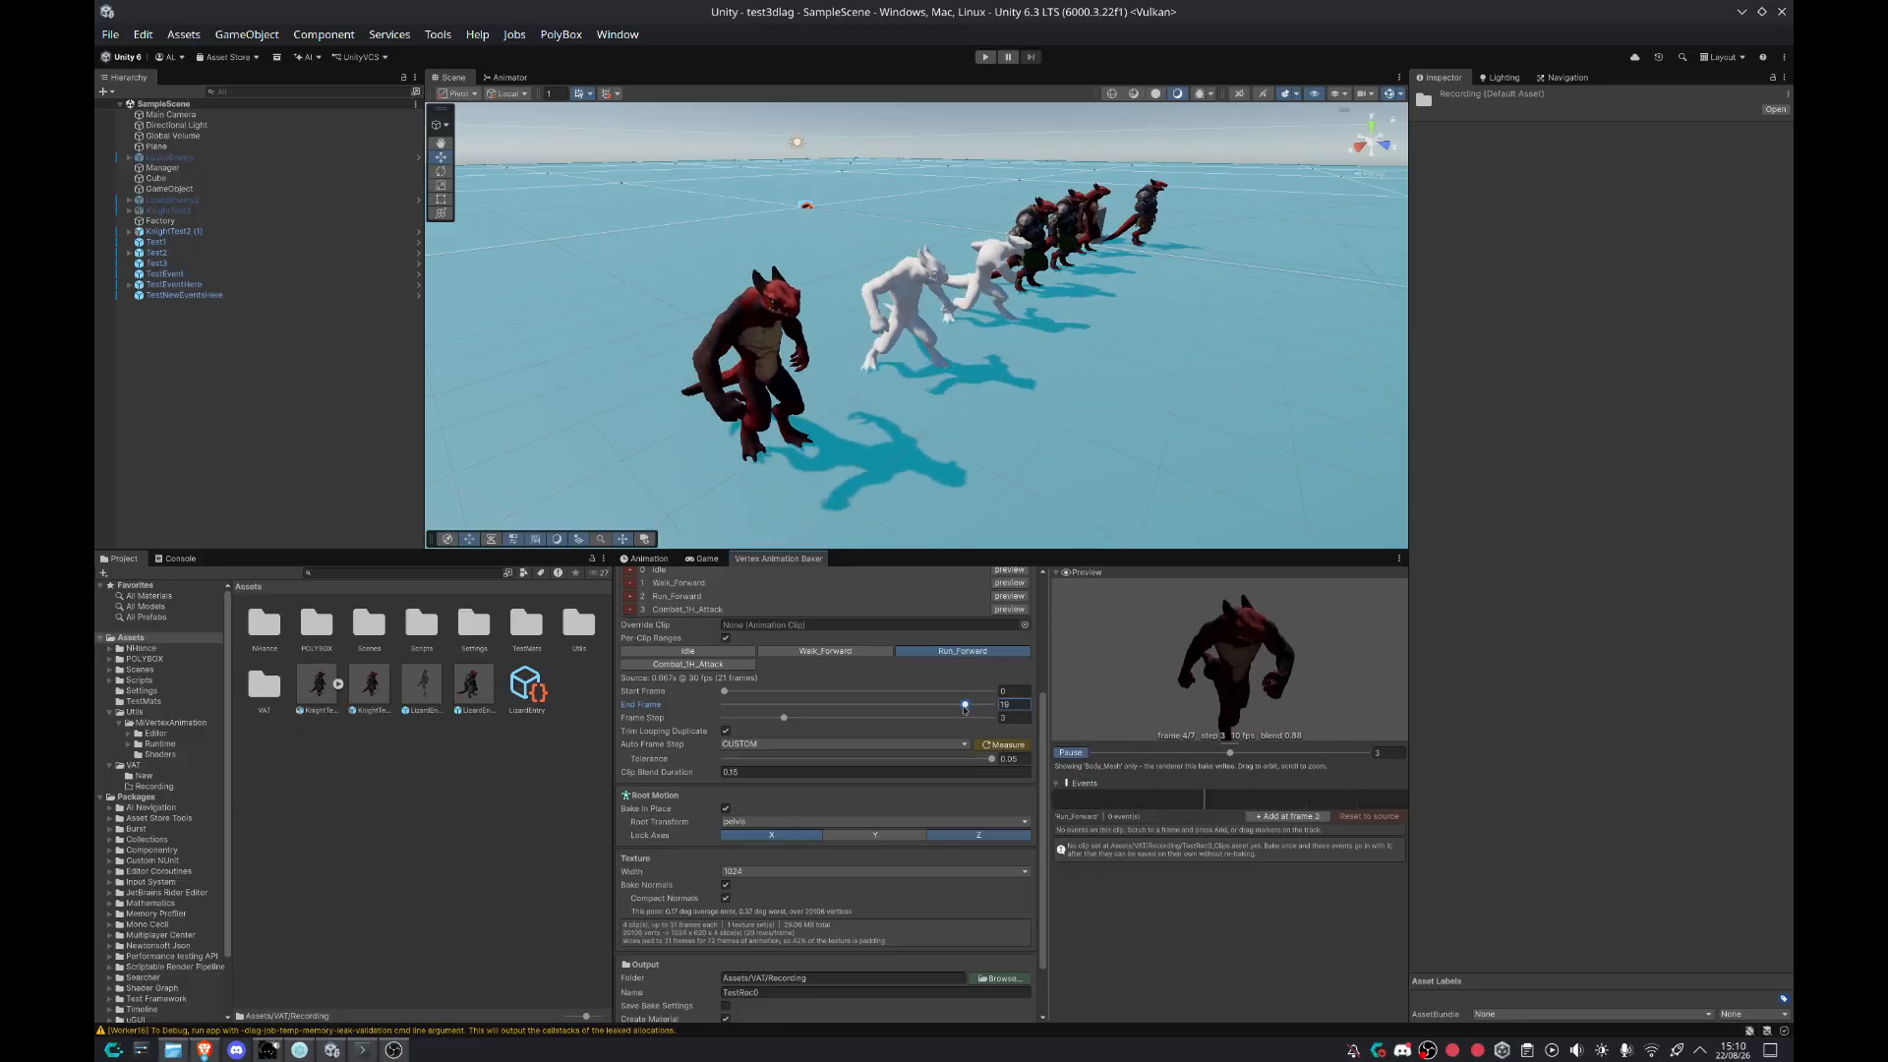
{"action": "mouse_move", "coordinate": [783, 718]}
{"action": "left_mouse_down"}
{"action": "mouse_move", "coordinate": [813, 718]}
{"action": "mouse_move", "coordinate": [794, 726]}
{"action": "left_mouse_up"}
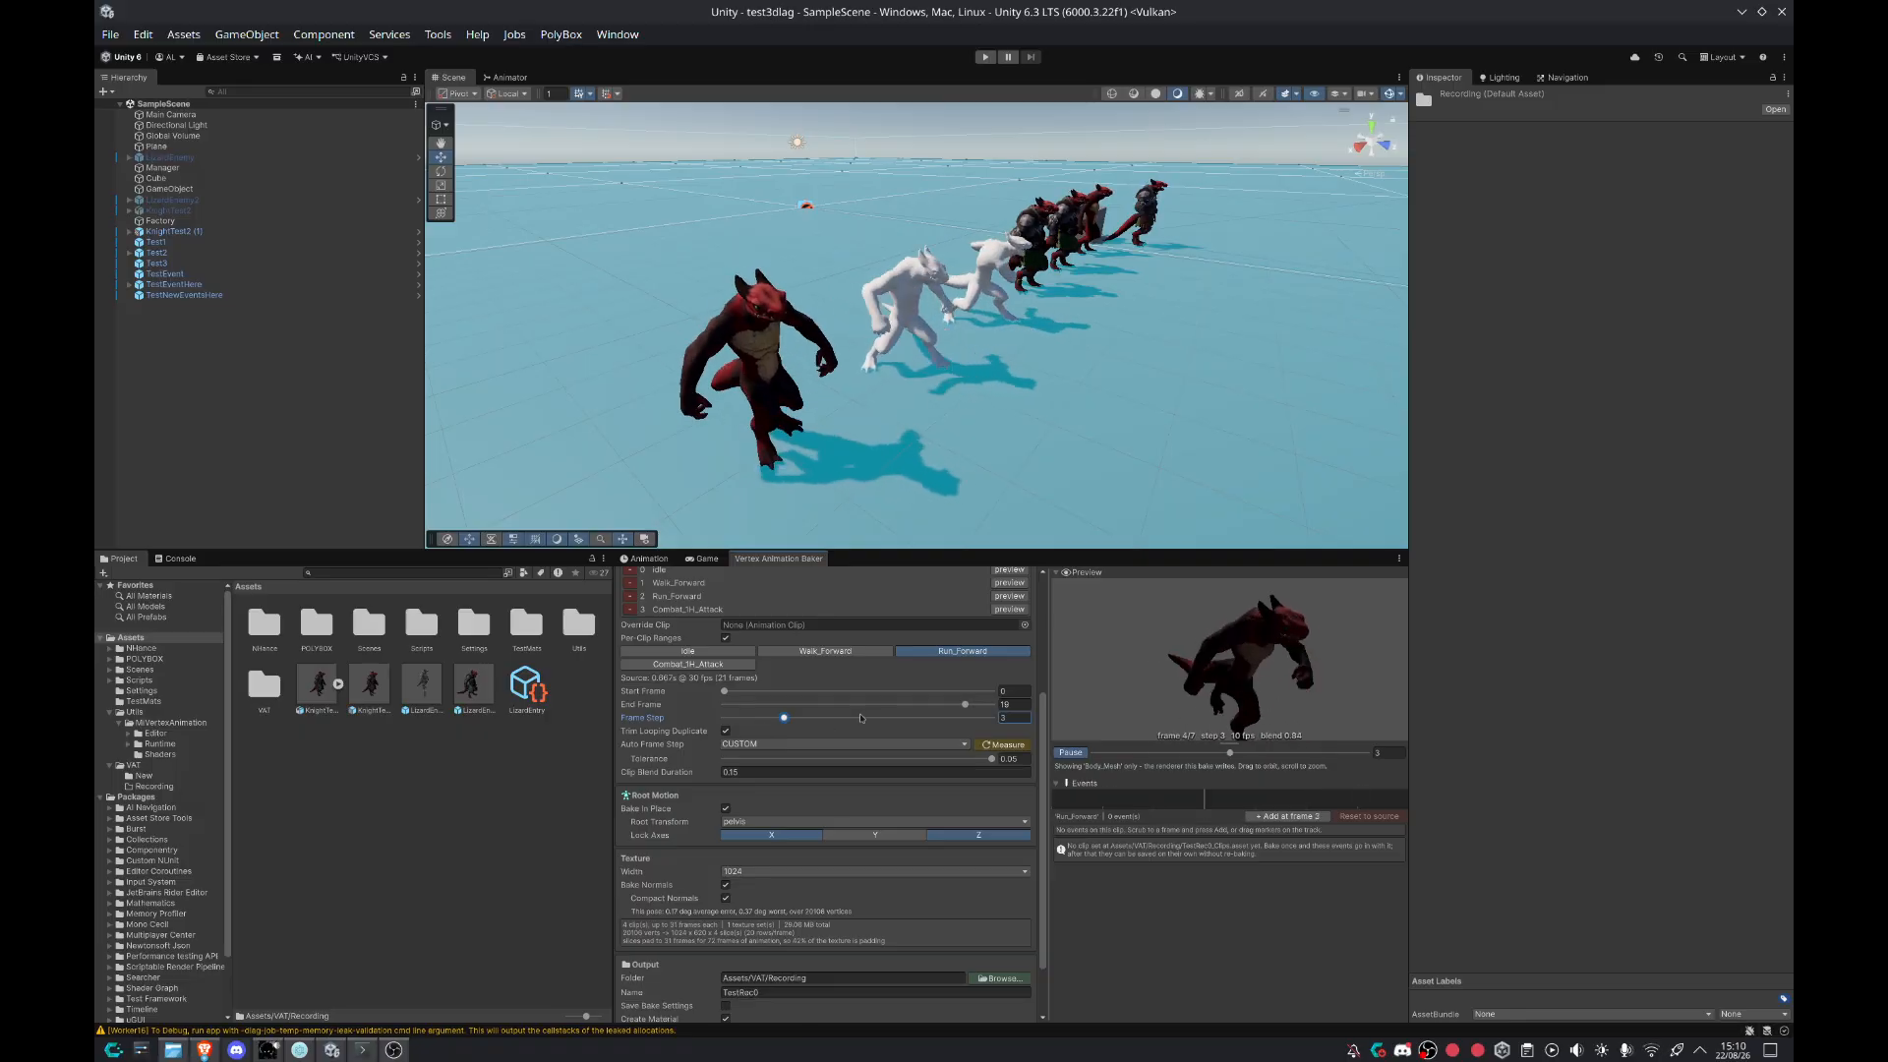
Step: Set the Combat_1H_Attack clip's frame step to 2
{"action": "left_click", "coordinate": [687, 664]}
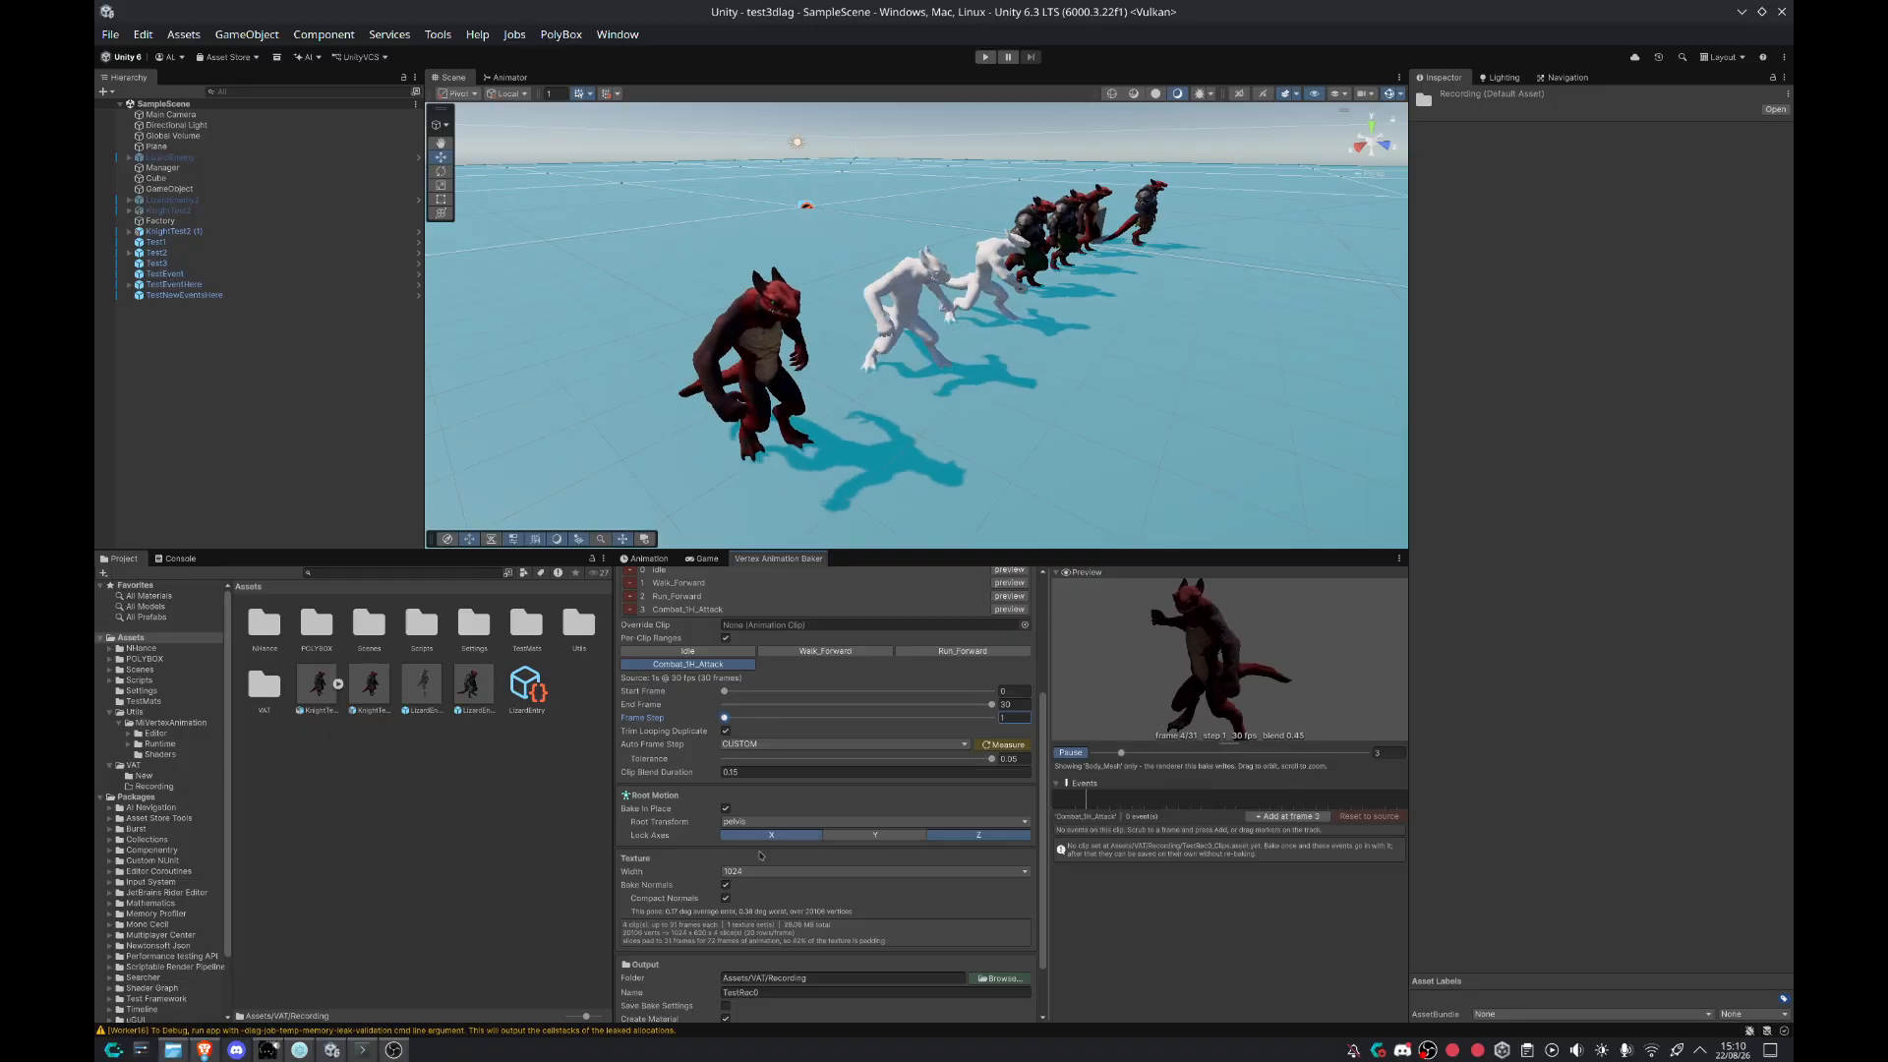
{"action": "left_click", "coordinate": [746, 719]}
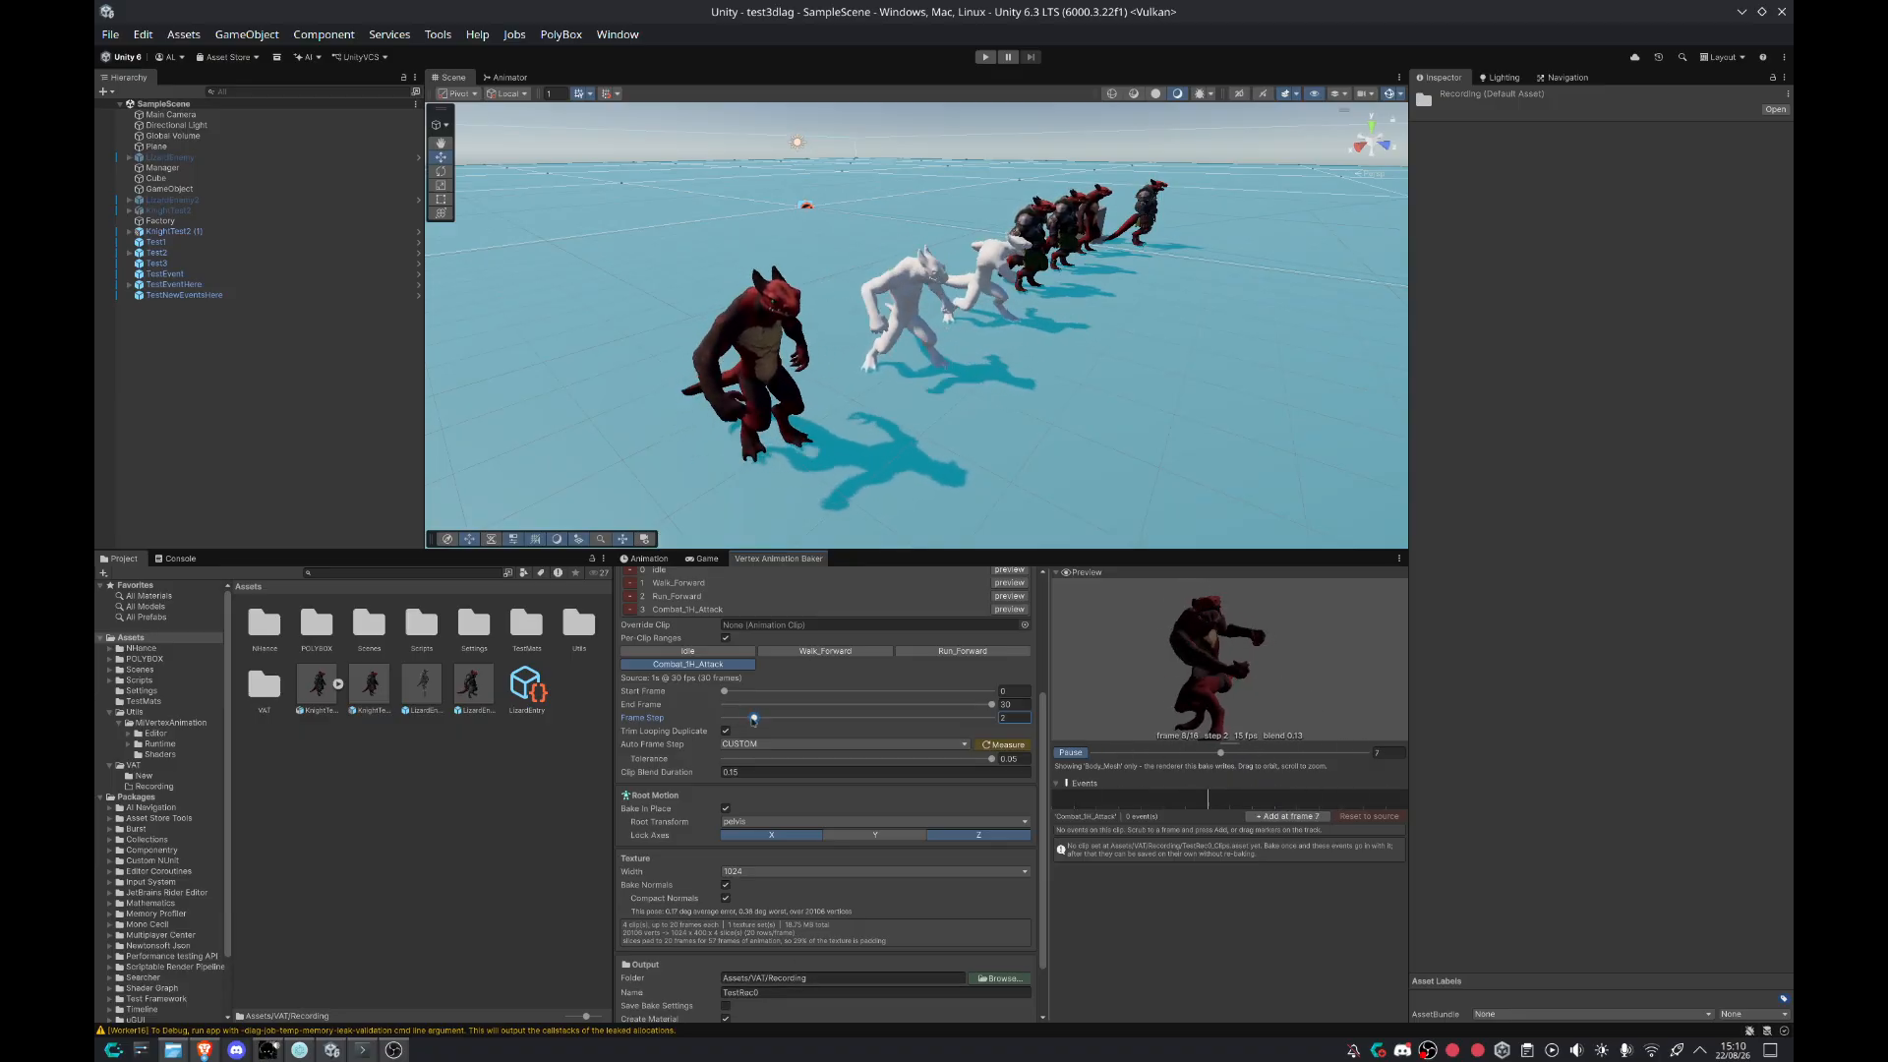
{"action": "mouse_move", "coordinate": [755, 721]}
{"action": "left_mouse_down"}
{"action": "mouse_move", "coordinate": [730, 720]}
{"action": "mouse_move", "coordinate": [754, 719]}
{"action": "left_mouse_up"}
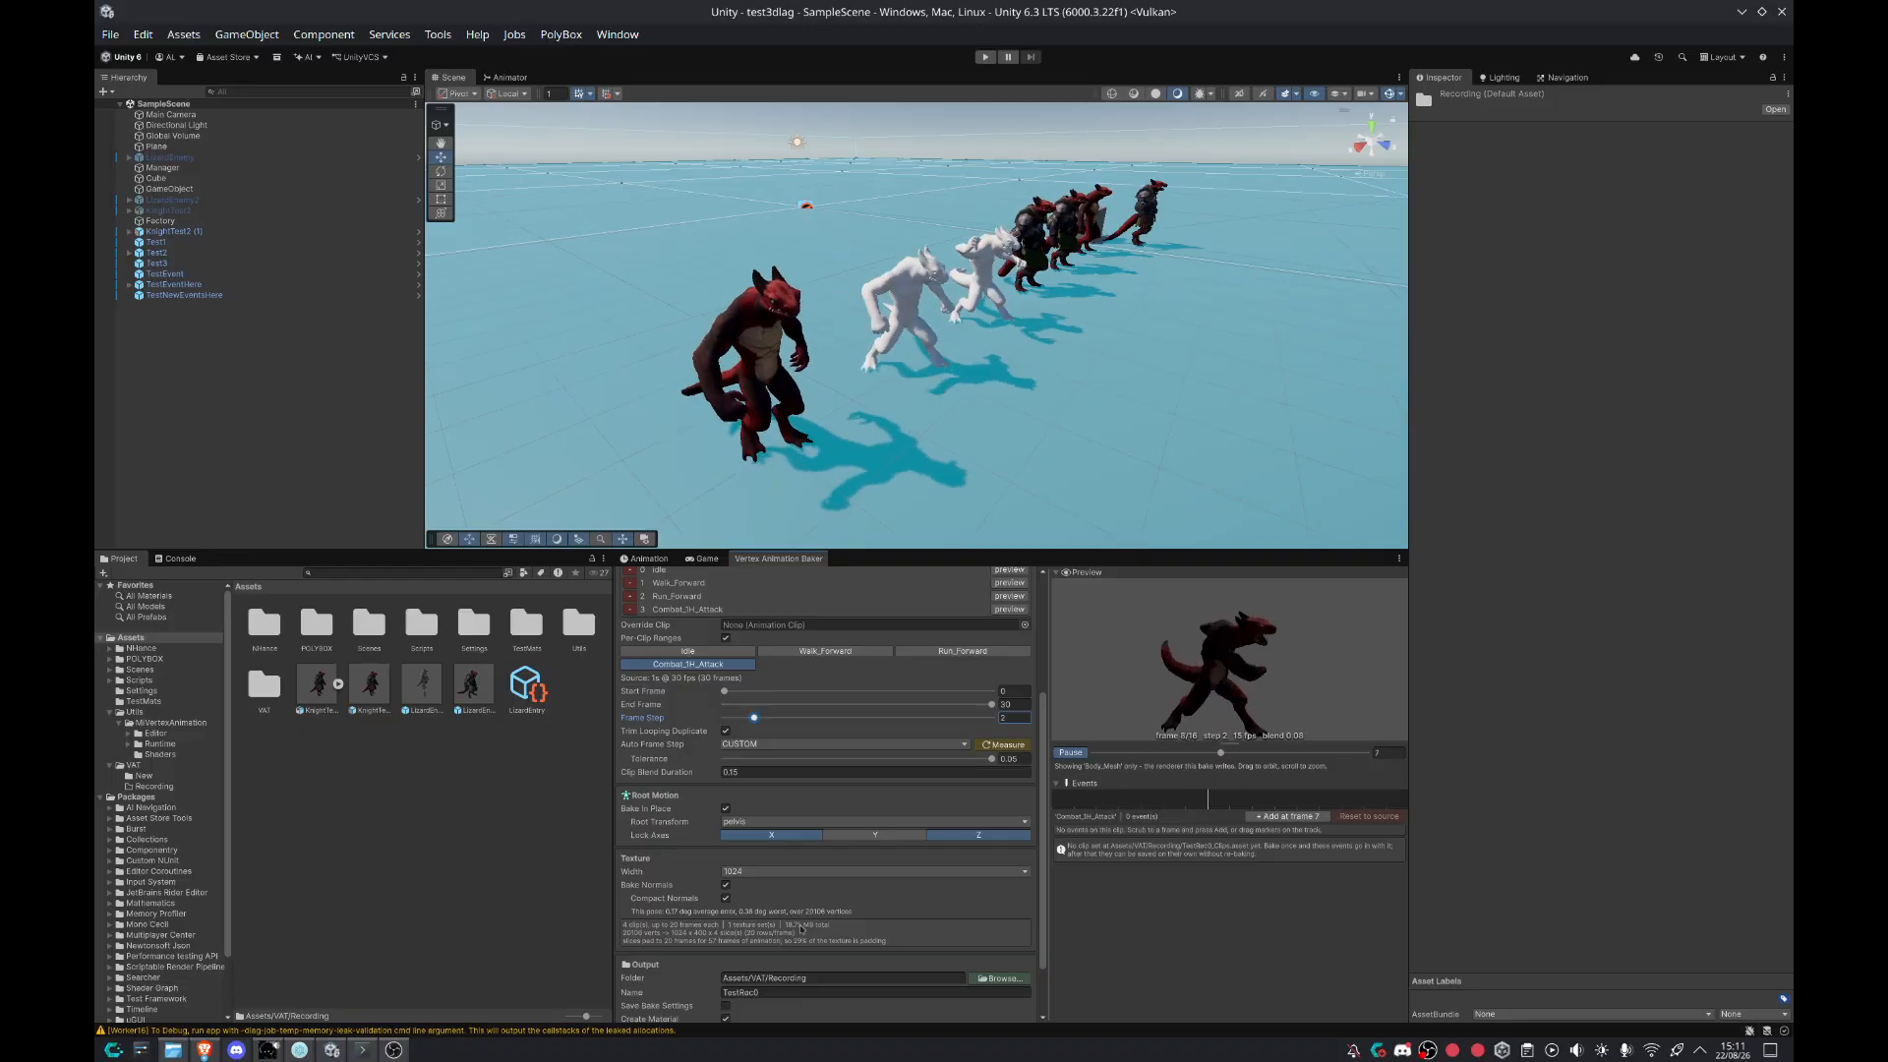
Step: Pause the Combat_1H_Attack preview and compare the model's close-up surface shading with Compact Normals off and on
{"action": "scroll", "coordinate": [791, 832], "scroll_direction": "up", "scroll_amount": 2}
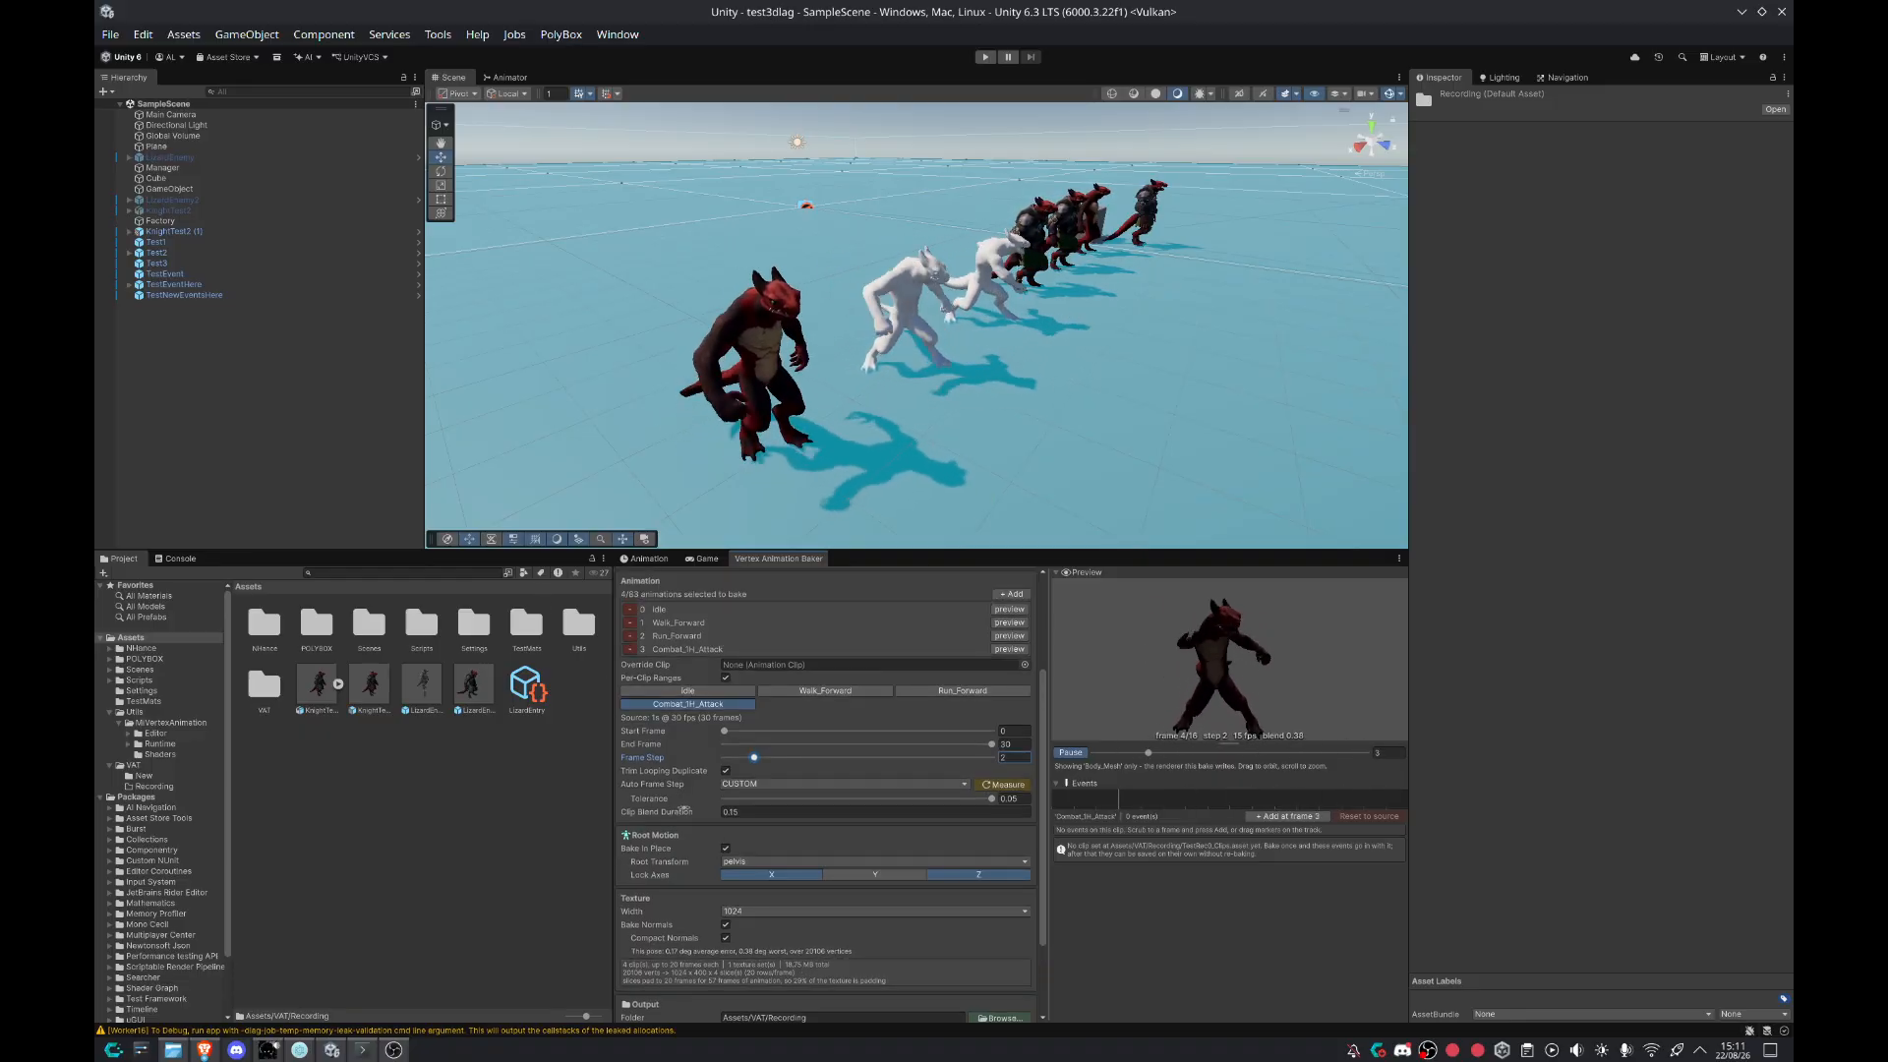
{"action": "scroll", "coordinate": [747, 831], "scroll_direction": "down", "scroll_amount": 5}
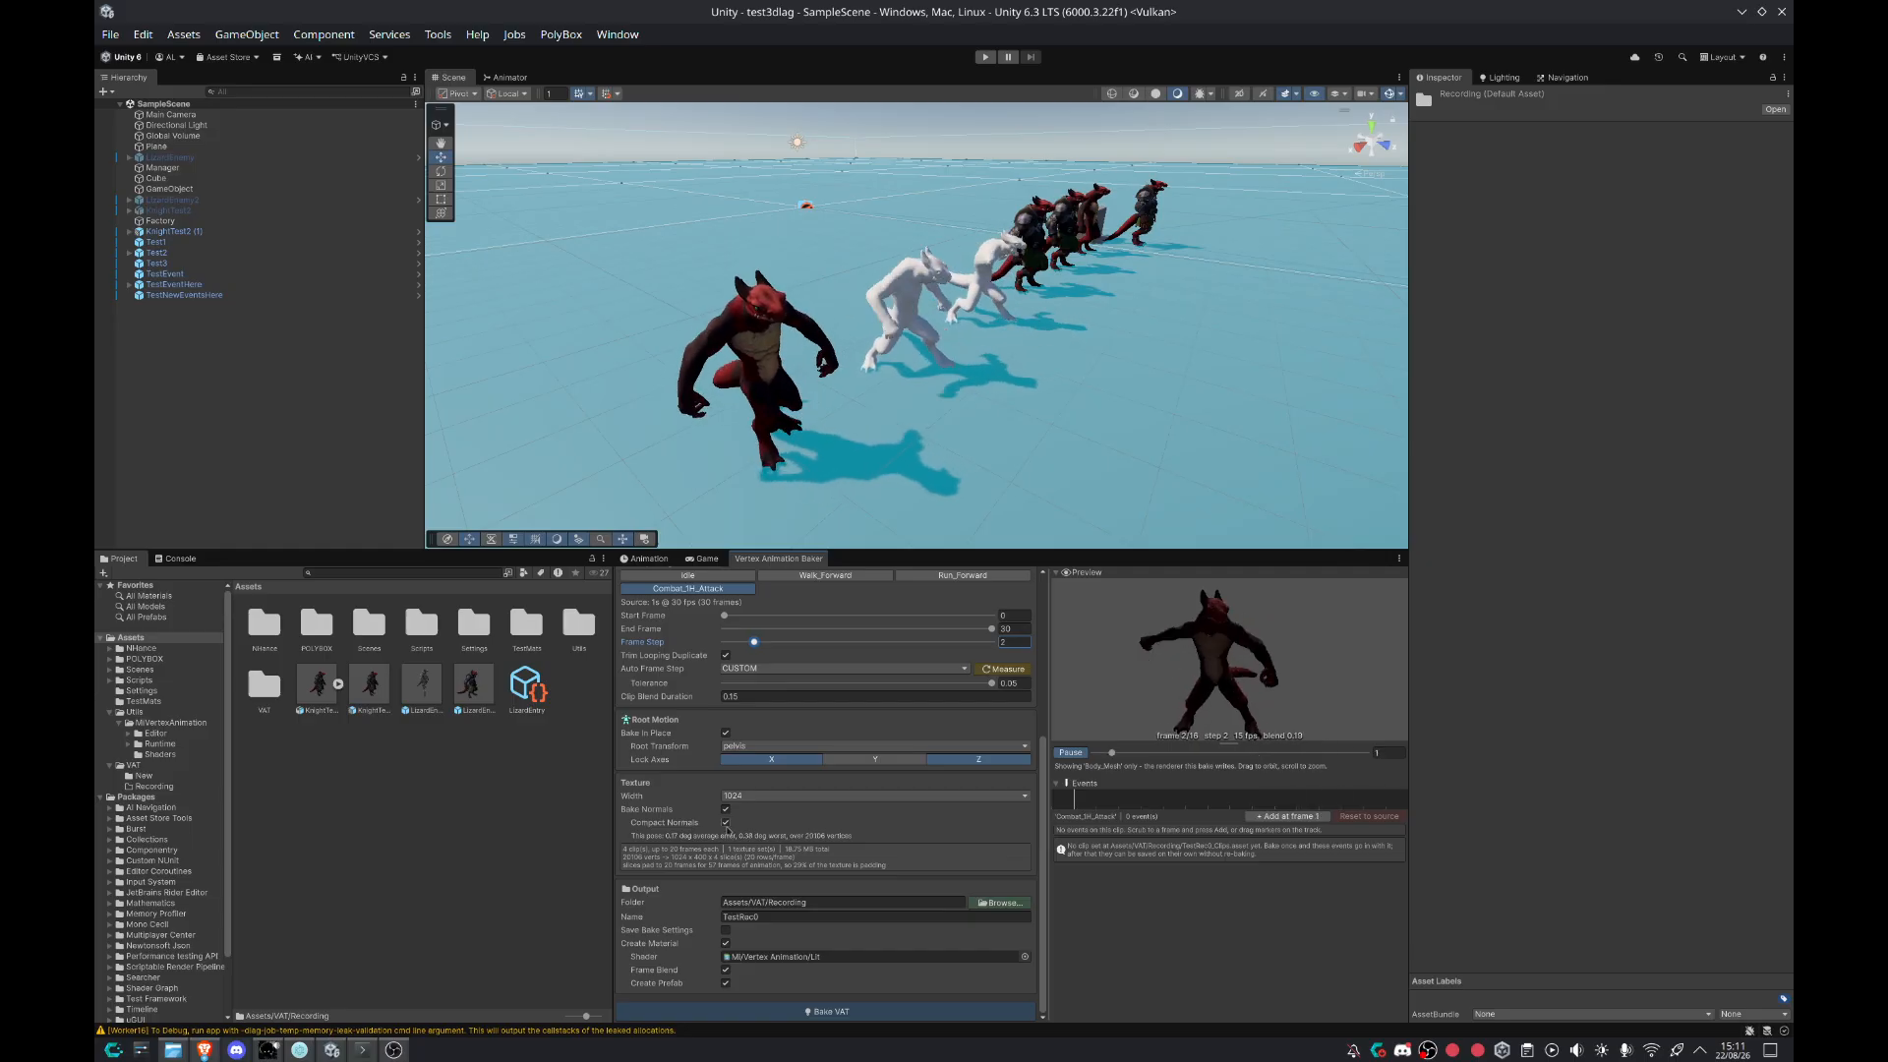
{"action": "left_click", "coordinate": [688, 827]}
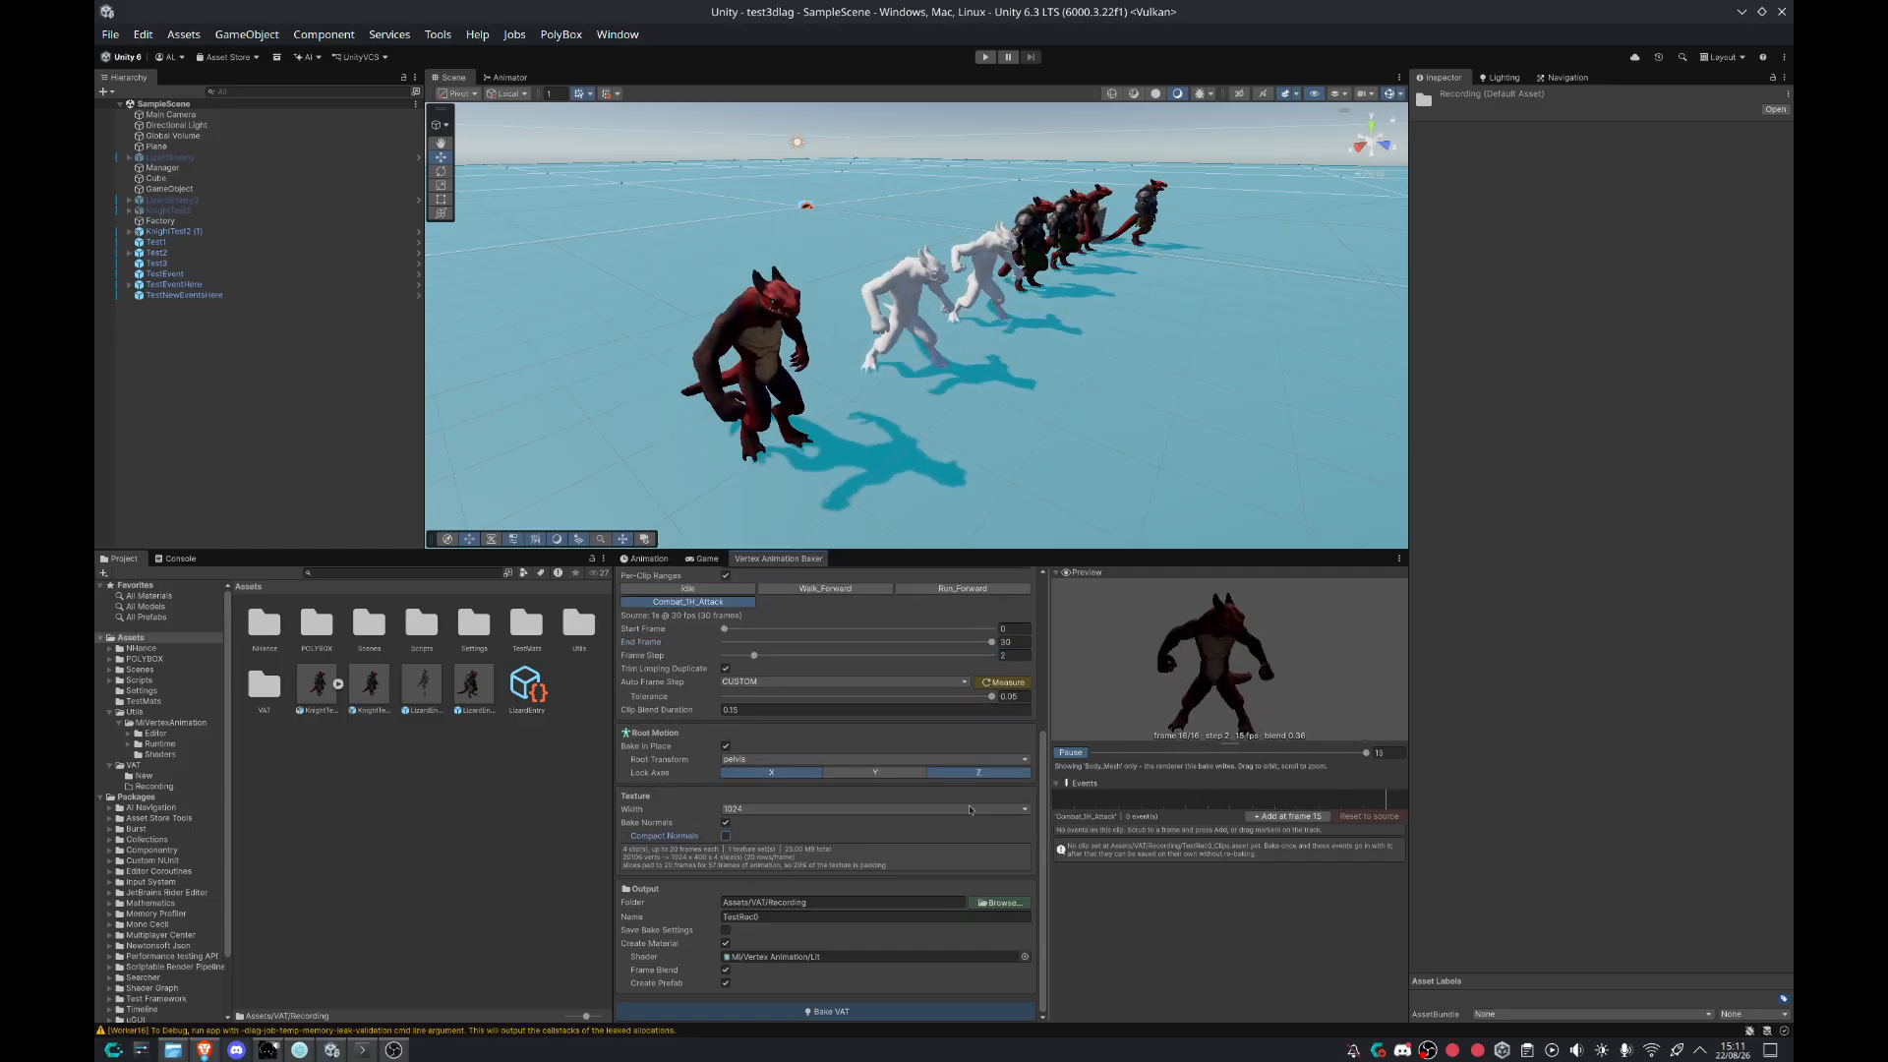
{"action": "scroll", "coordinate": [1236, 657], "scroll_direction": "up", "scroll_amount": 5}
{"action": "left_click_drag", "start_coordinate": [1236, 657], "coordinate": [1108, 706]}
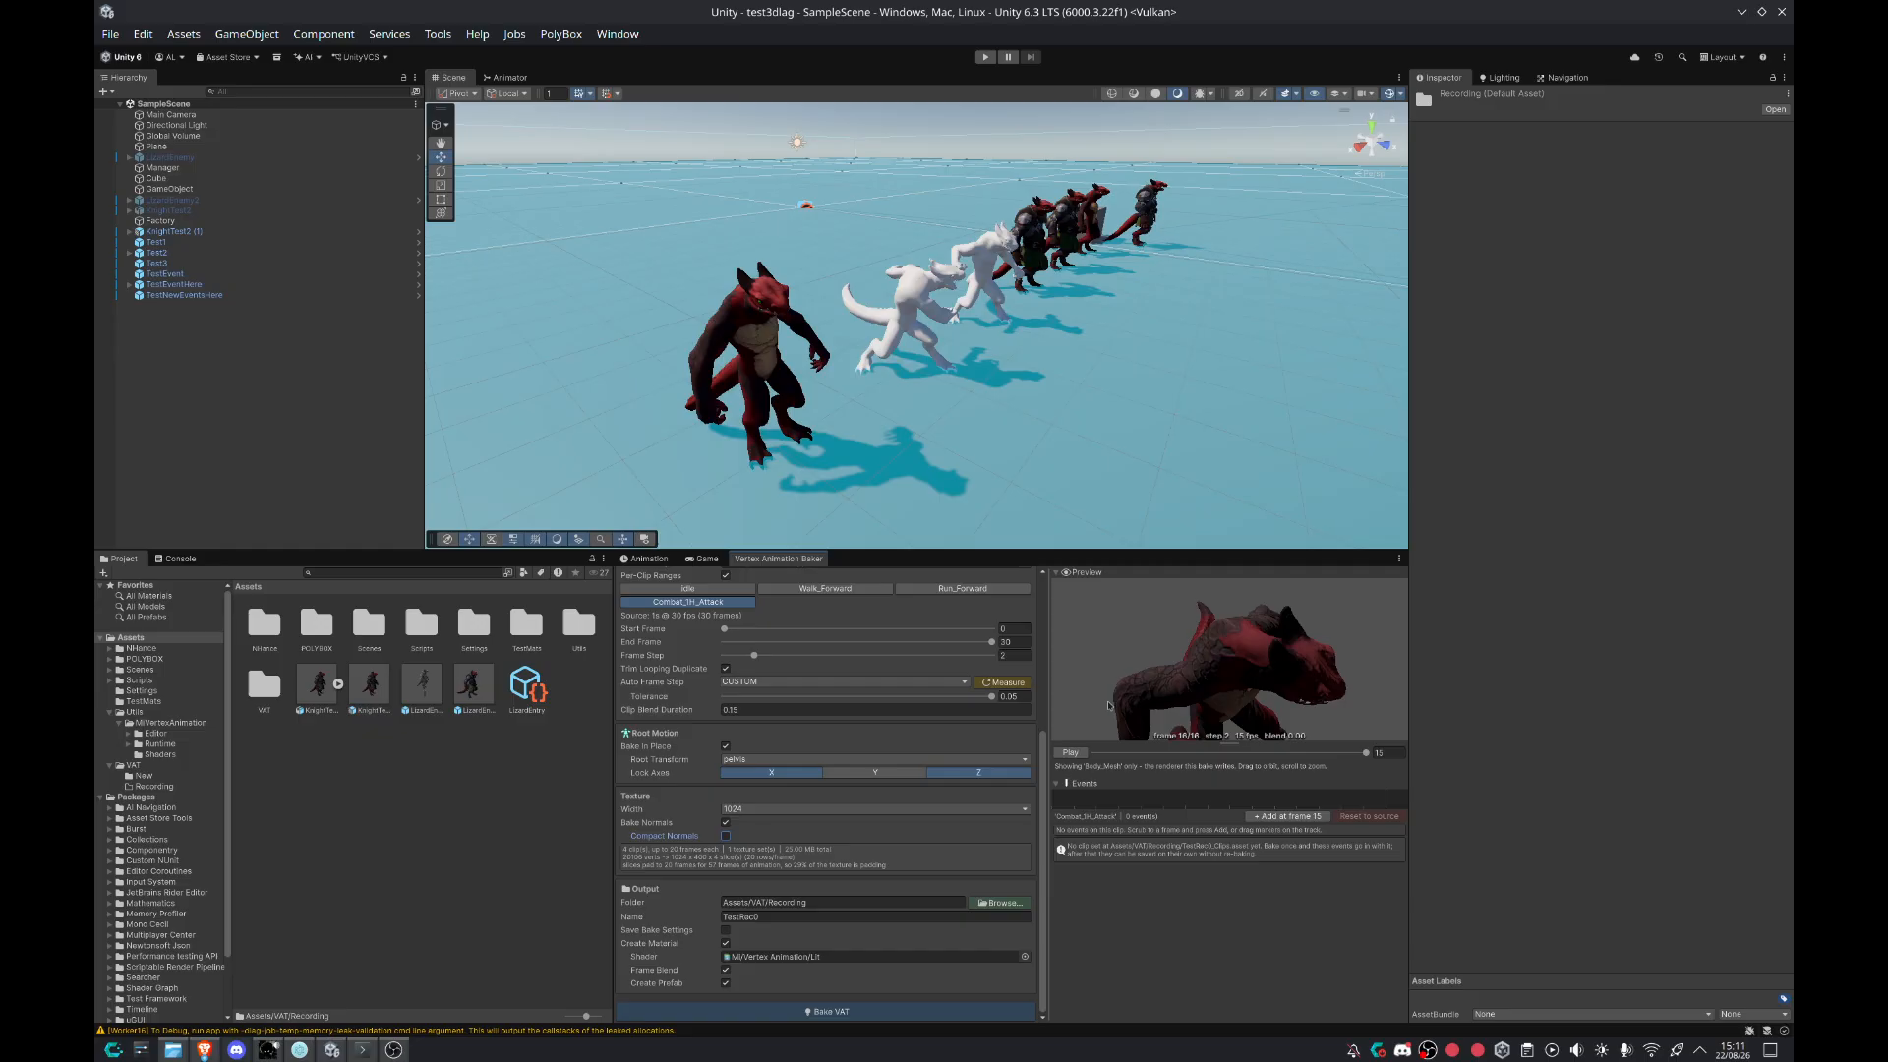
{"action": "left_click", "coordinate": [726, 835]}
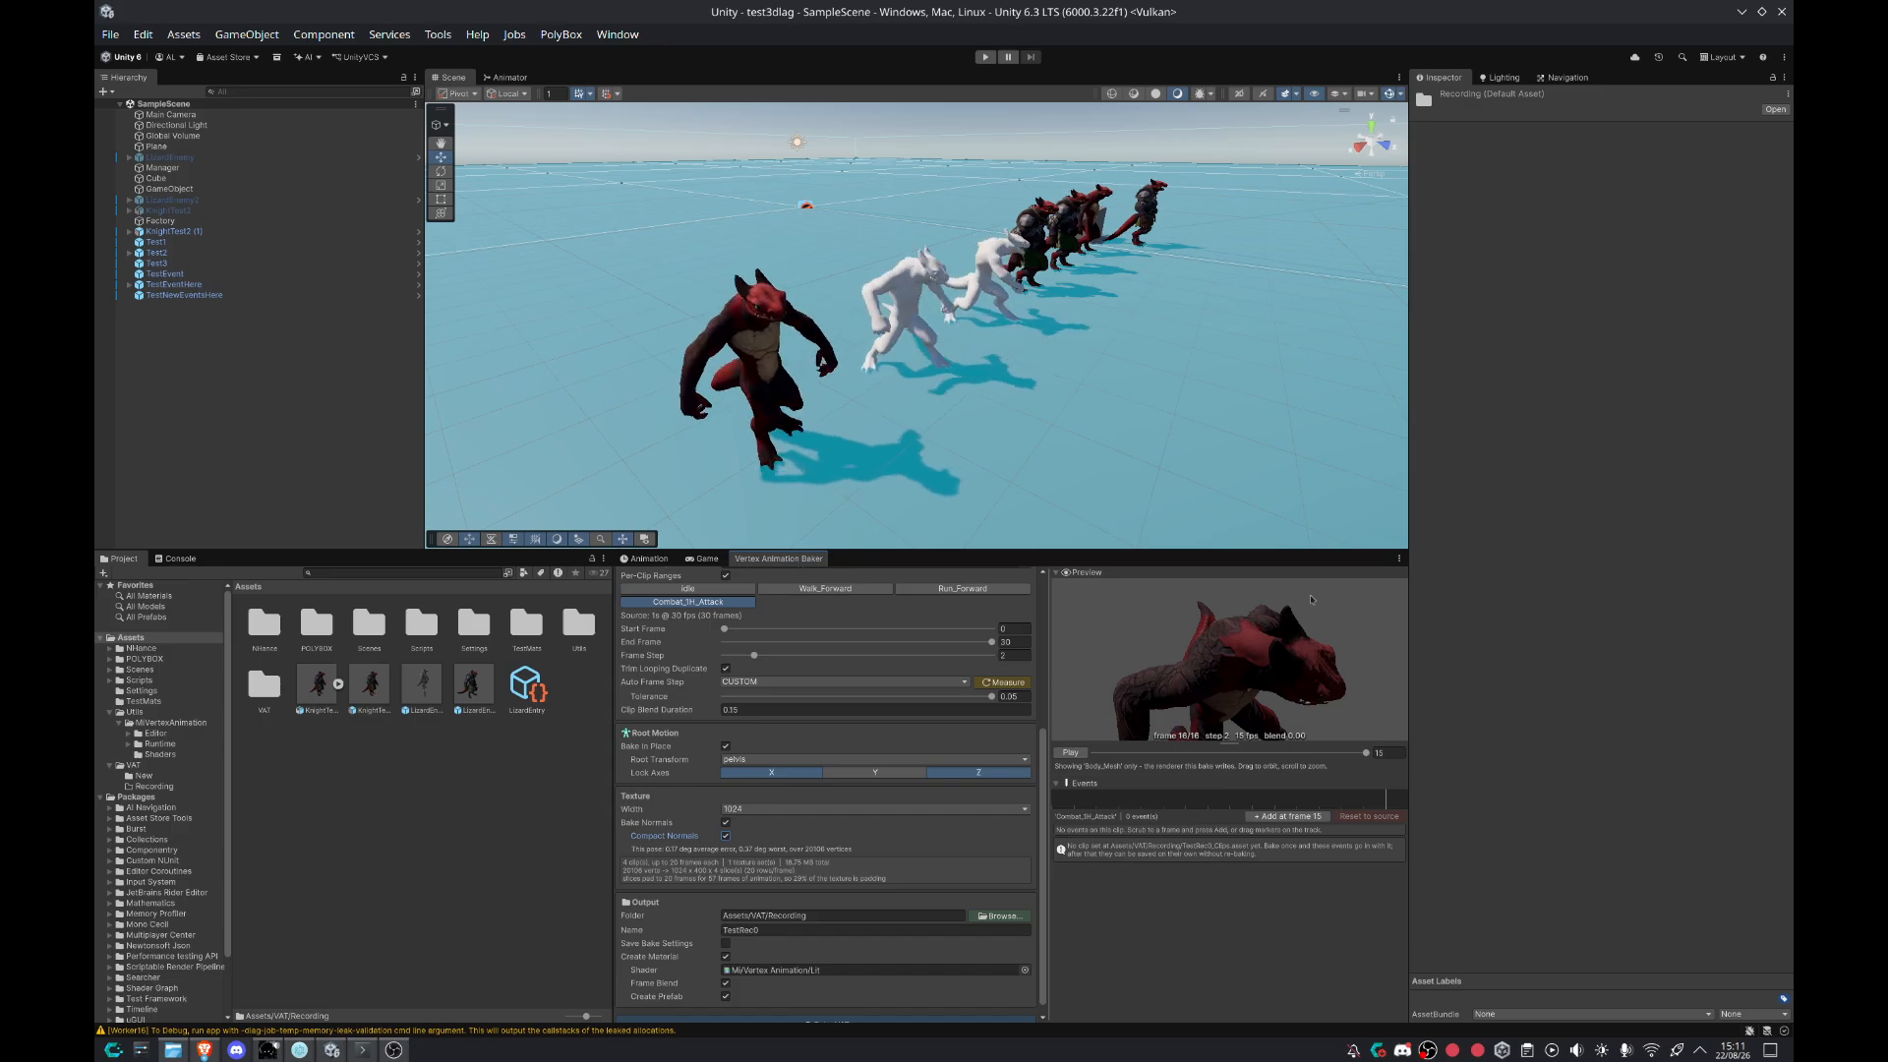
{"action": "scroll", "coordinate": [1206, 709], "scroll_direction": "up", "scroll_amount": 5}
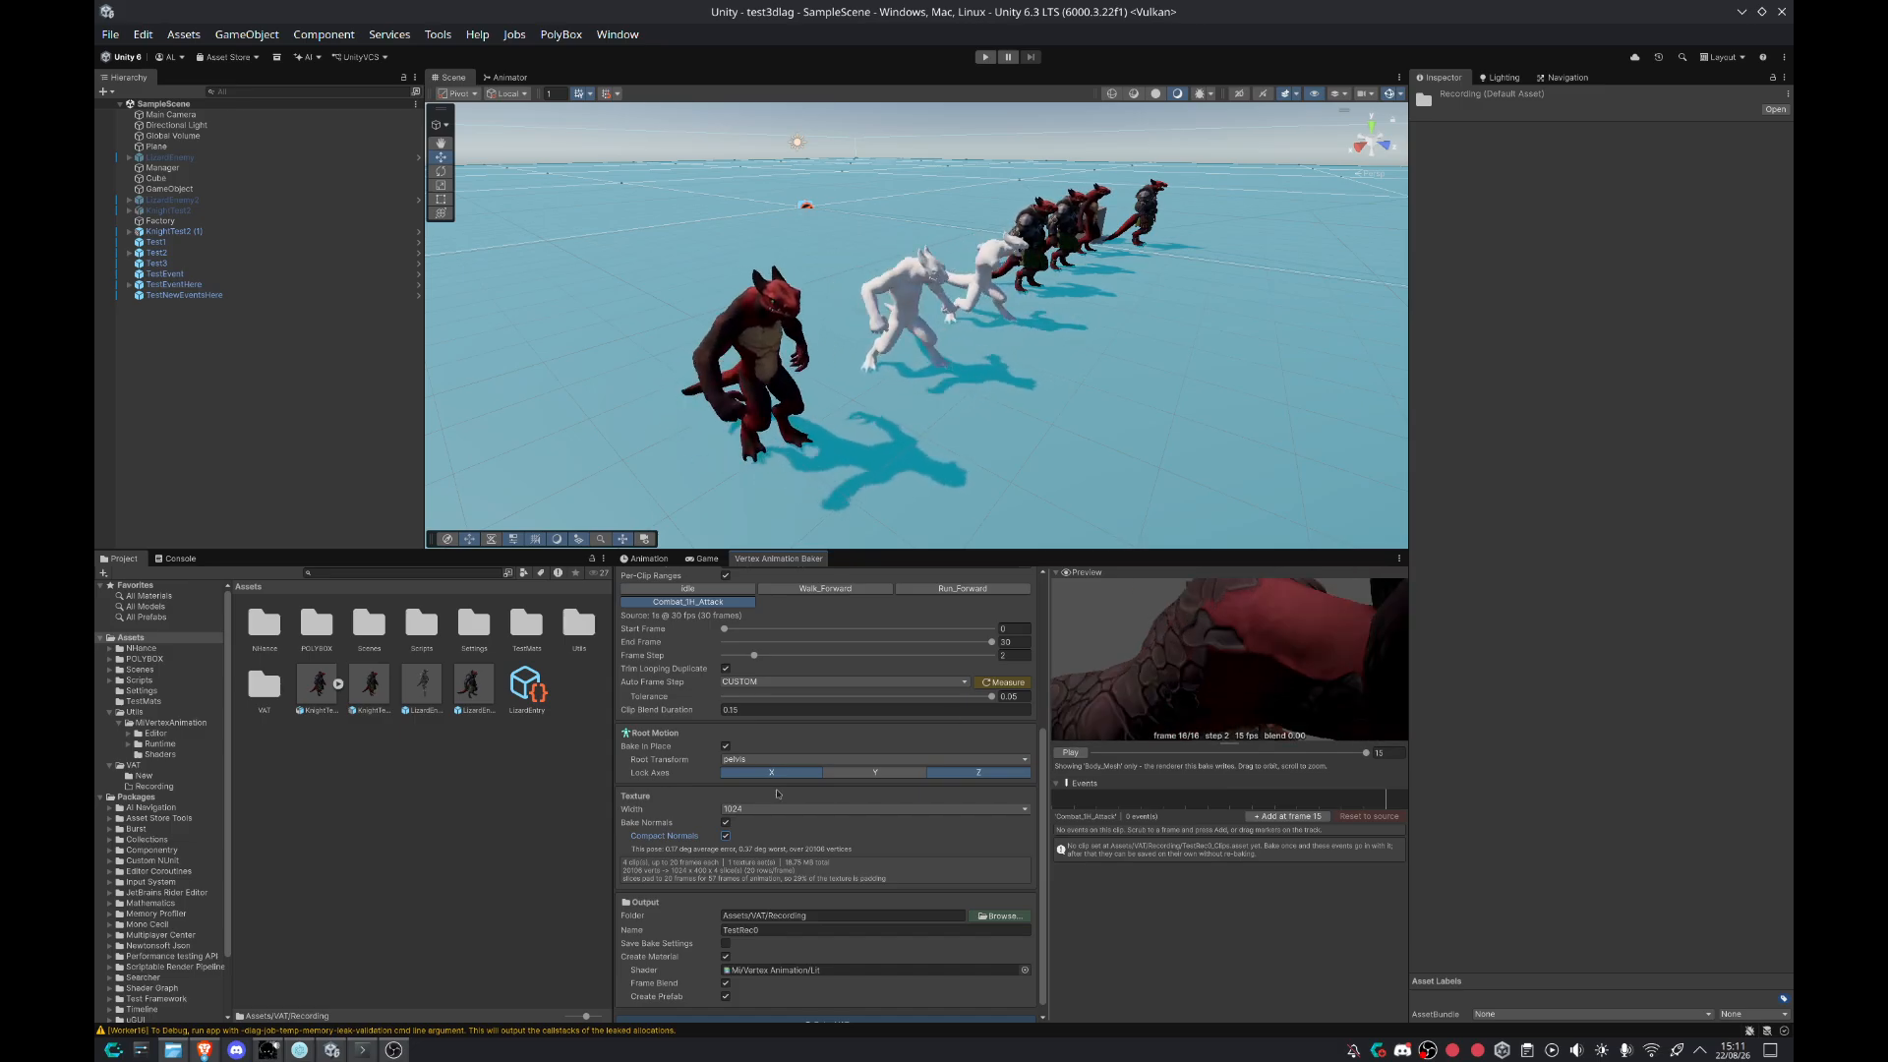
{"action": "left_click", "coordinate": [727, 836]}
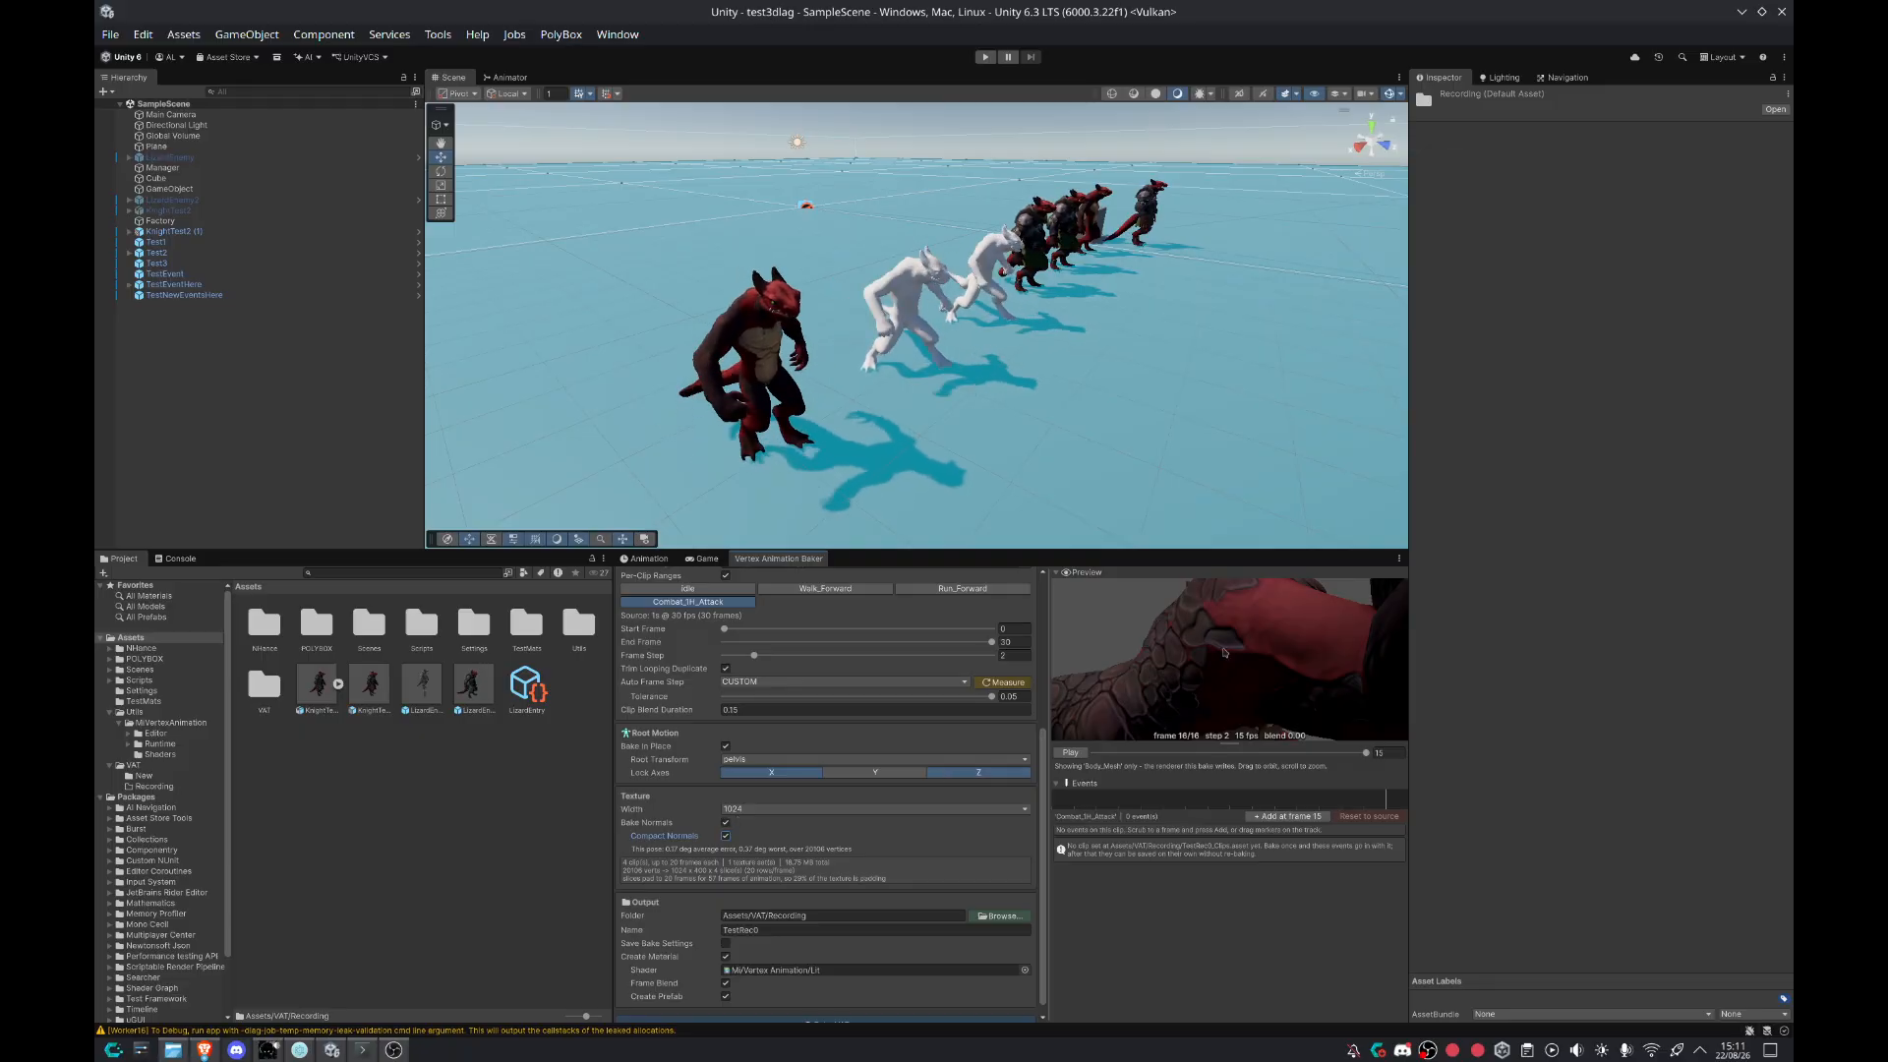
{"action": "scroll", "coordinate": [1224, 652], "scroll_direction": "down", "scroll_amount": 3}
{"action": "mouse_move", "coordinate": [1224, 651]}
{"action": "left_mouse_down"}
{"action": "mouse_move", "coordinate": [1259, 672]}
{"action": "mouse_move", "coordinate": [1249, 656]}
{"action": "mouse_move", "coordinate": [1269, 643]}
{"action": "mouse_move", "coordinate": [1243, 649]}
{"action": "left_mouse_up"}
Step: Compare the shading on the model's back with Compact Normals off and on, leaving the option enabled
{"action": "left_click", "coordinate": [726, 835]}
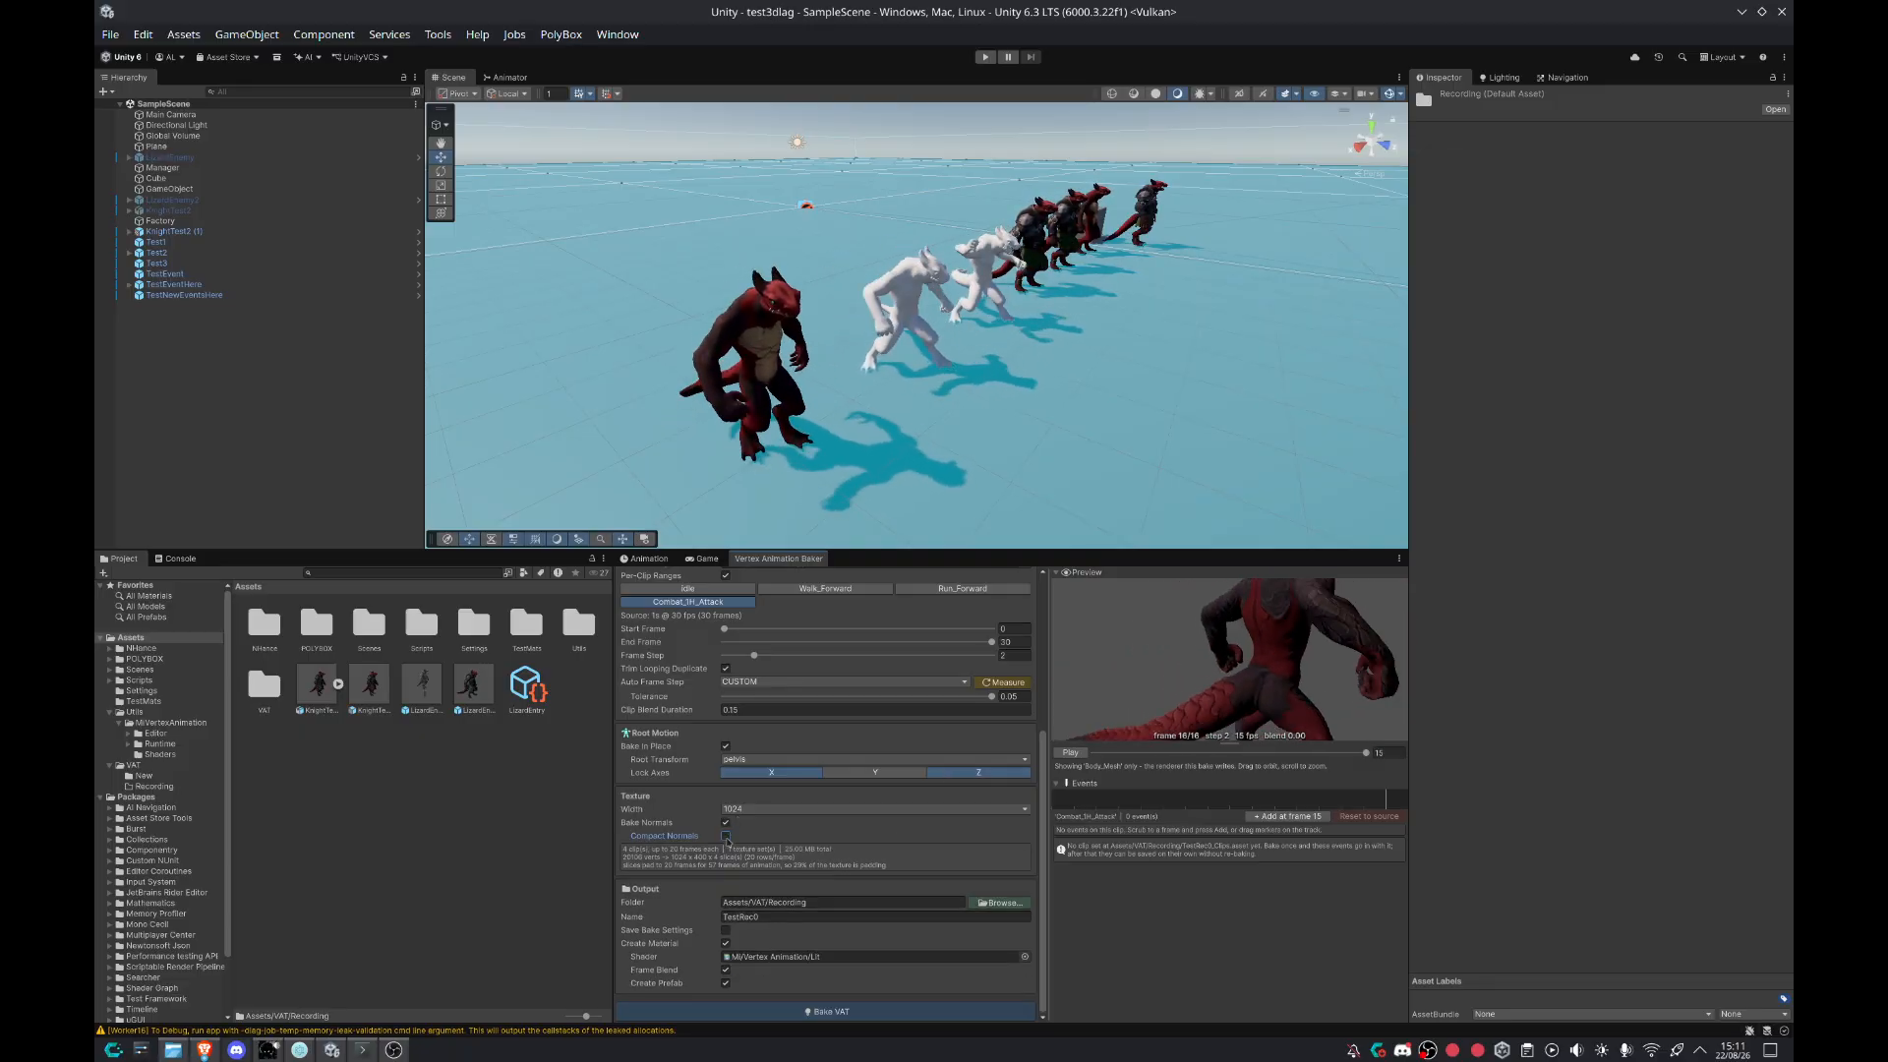
{"action": "left_click", "coordinate": [726, 836]}
{"action": "scroll", "coordinate": [1265, 614], "scroll_direction": "down", "scroll_amount": 4}
{"action": "left_click_drag", "start_coordinate": [1265, 615], "coordinate": [1205, 665]}
{"action": "scroll", "coordinate": [1209, 615], "scroll_direction": "up", "scroll_amount": 3}
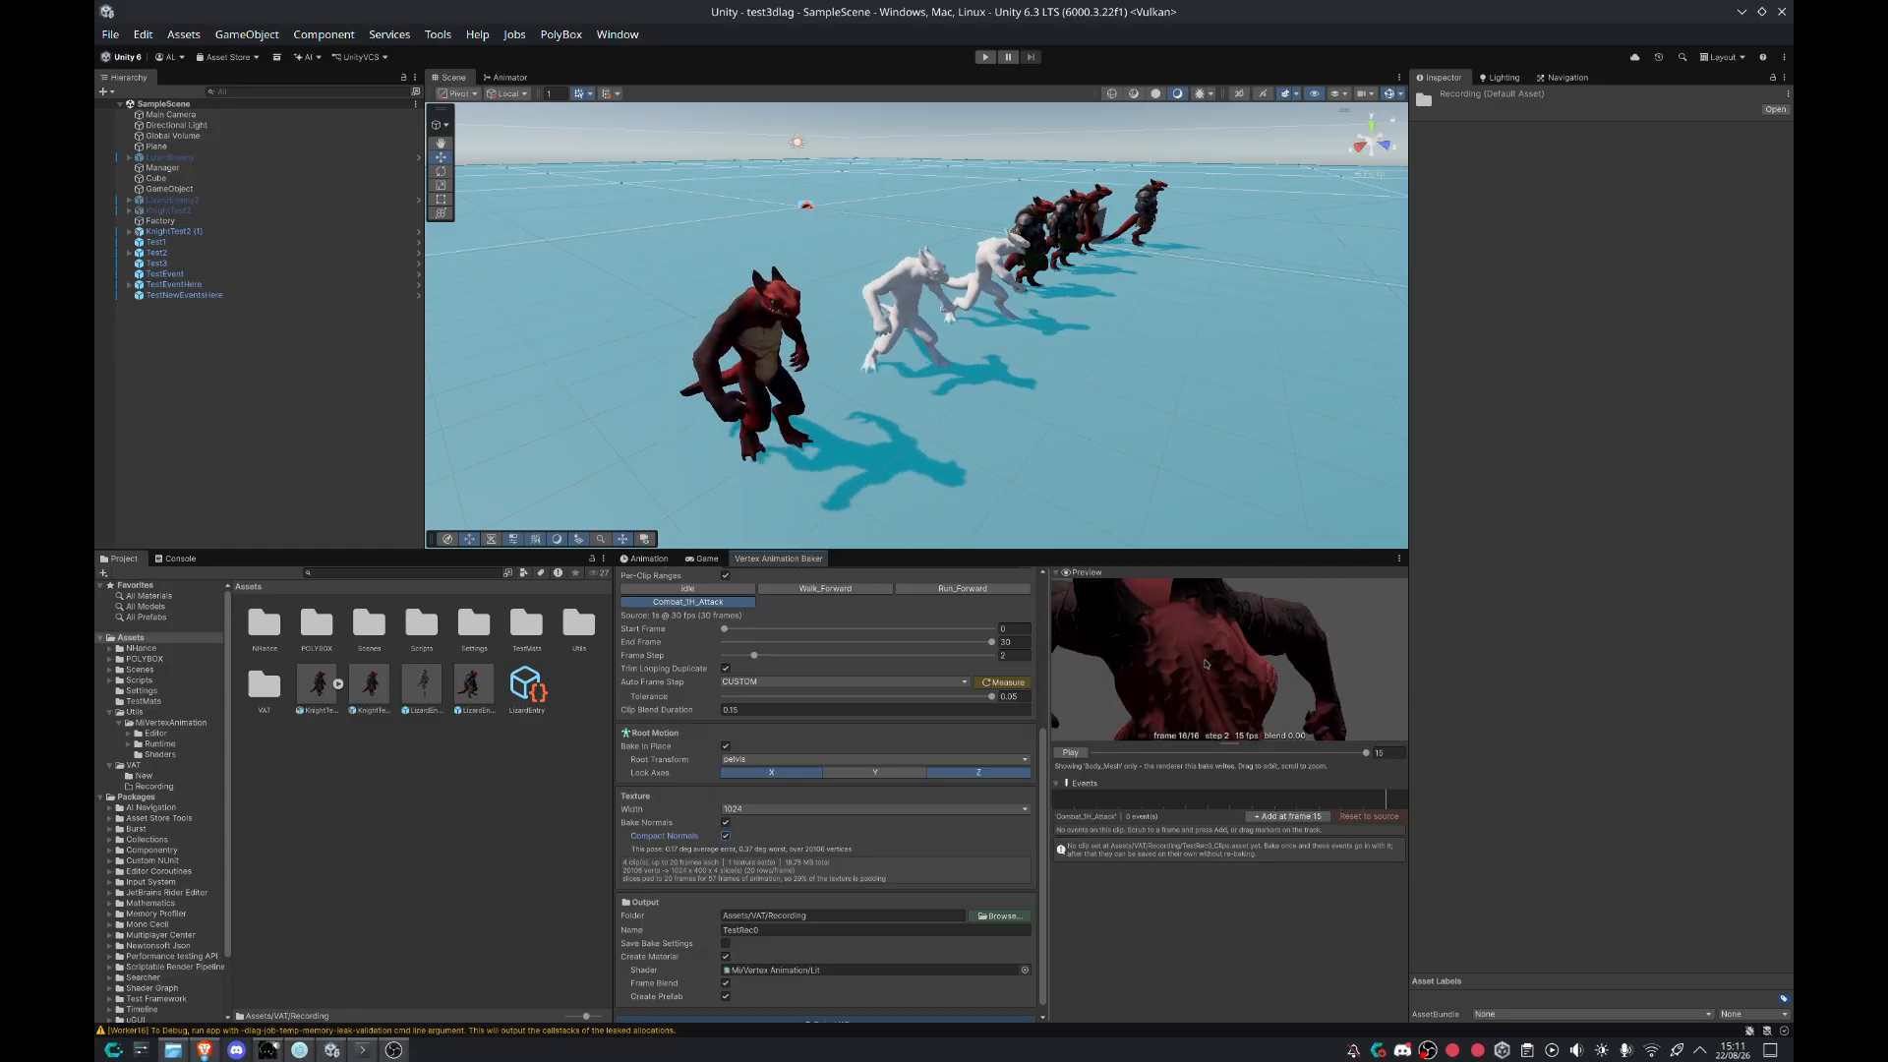
{"action": "left_click", "coordinate": [726, 838]}
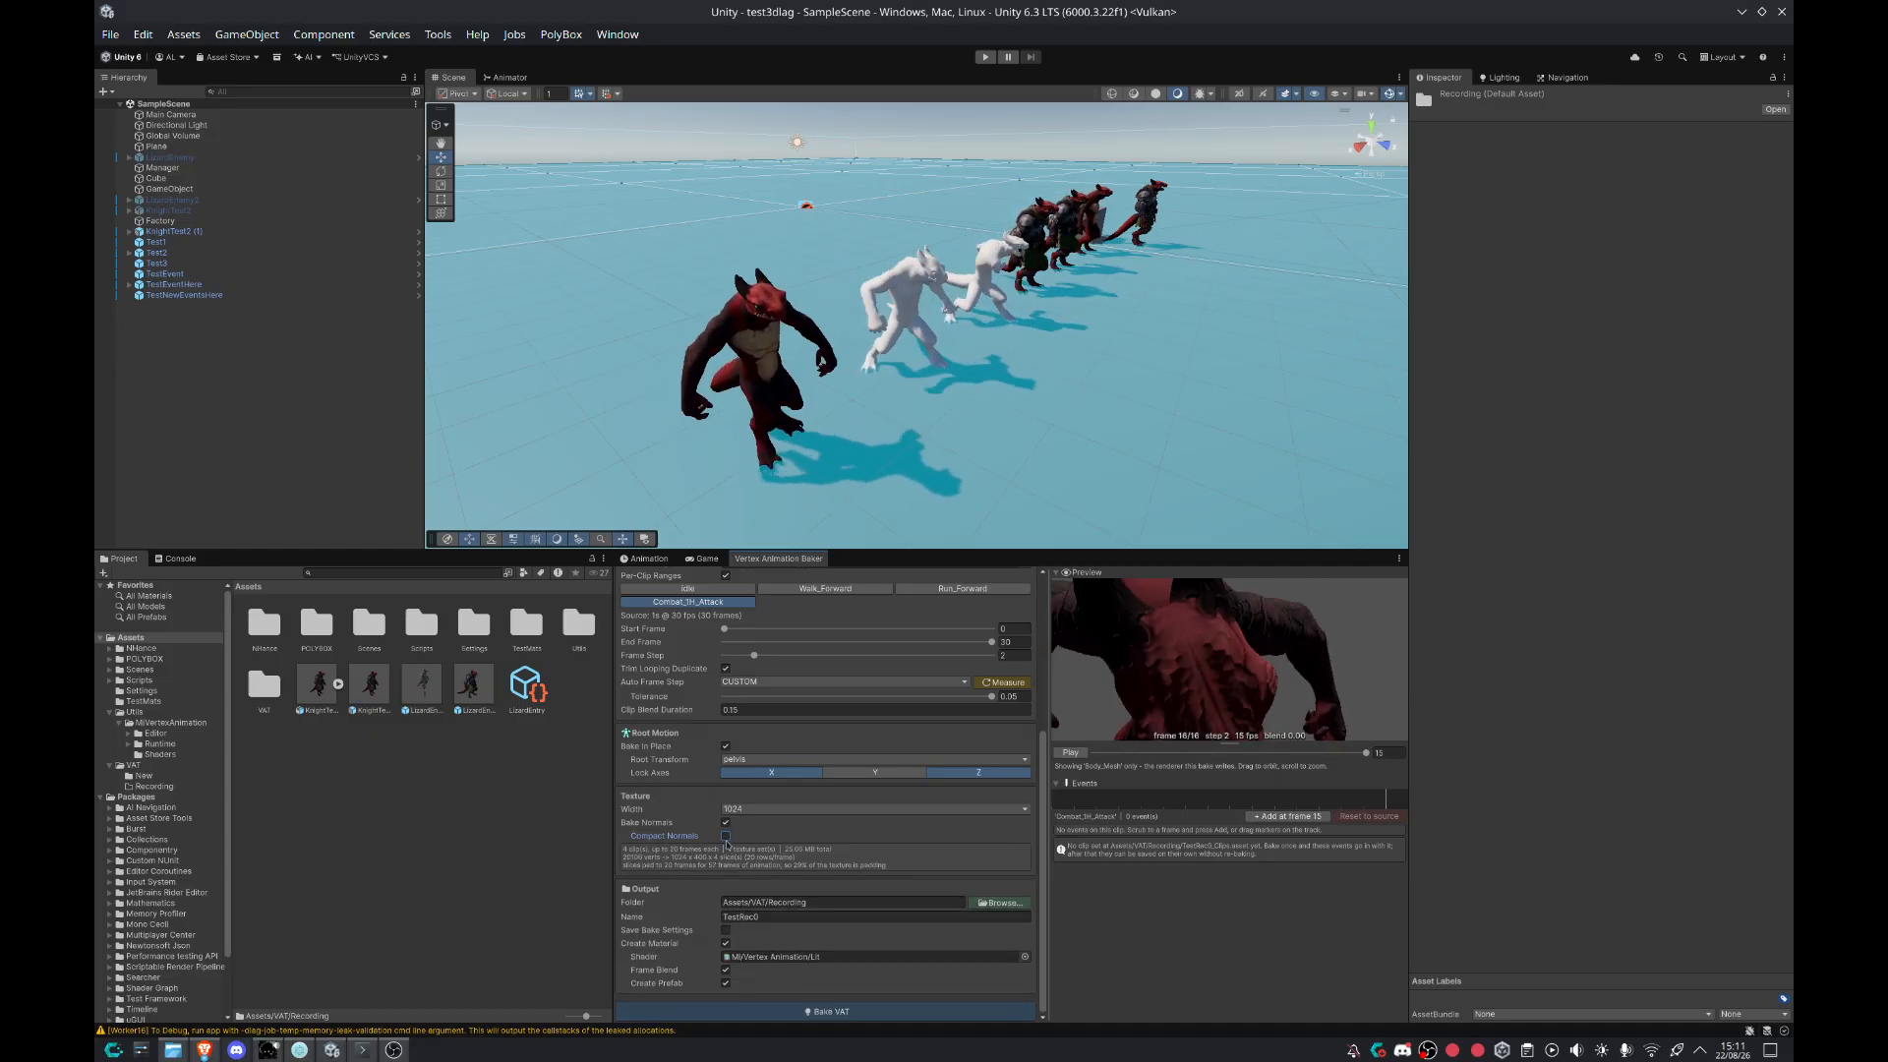
{"action": "left_click", "coordinate": [725, 838]}
{"action": "scroll", "coordinate": [1298, 661], "scroll_direction": "down", "scroll_amount": 4}
{"action": "left_click_drag", "start_coordinate": [1298, 661], "coordinate": [1230, 700]}
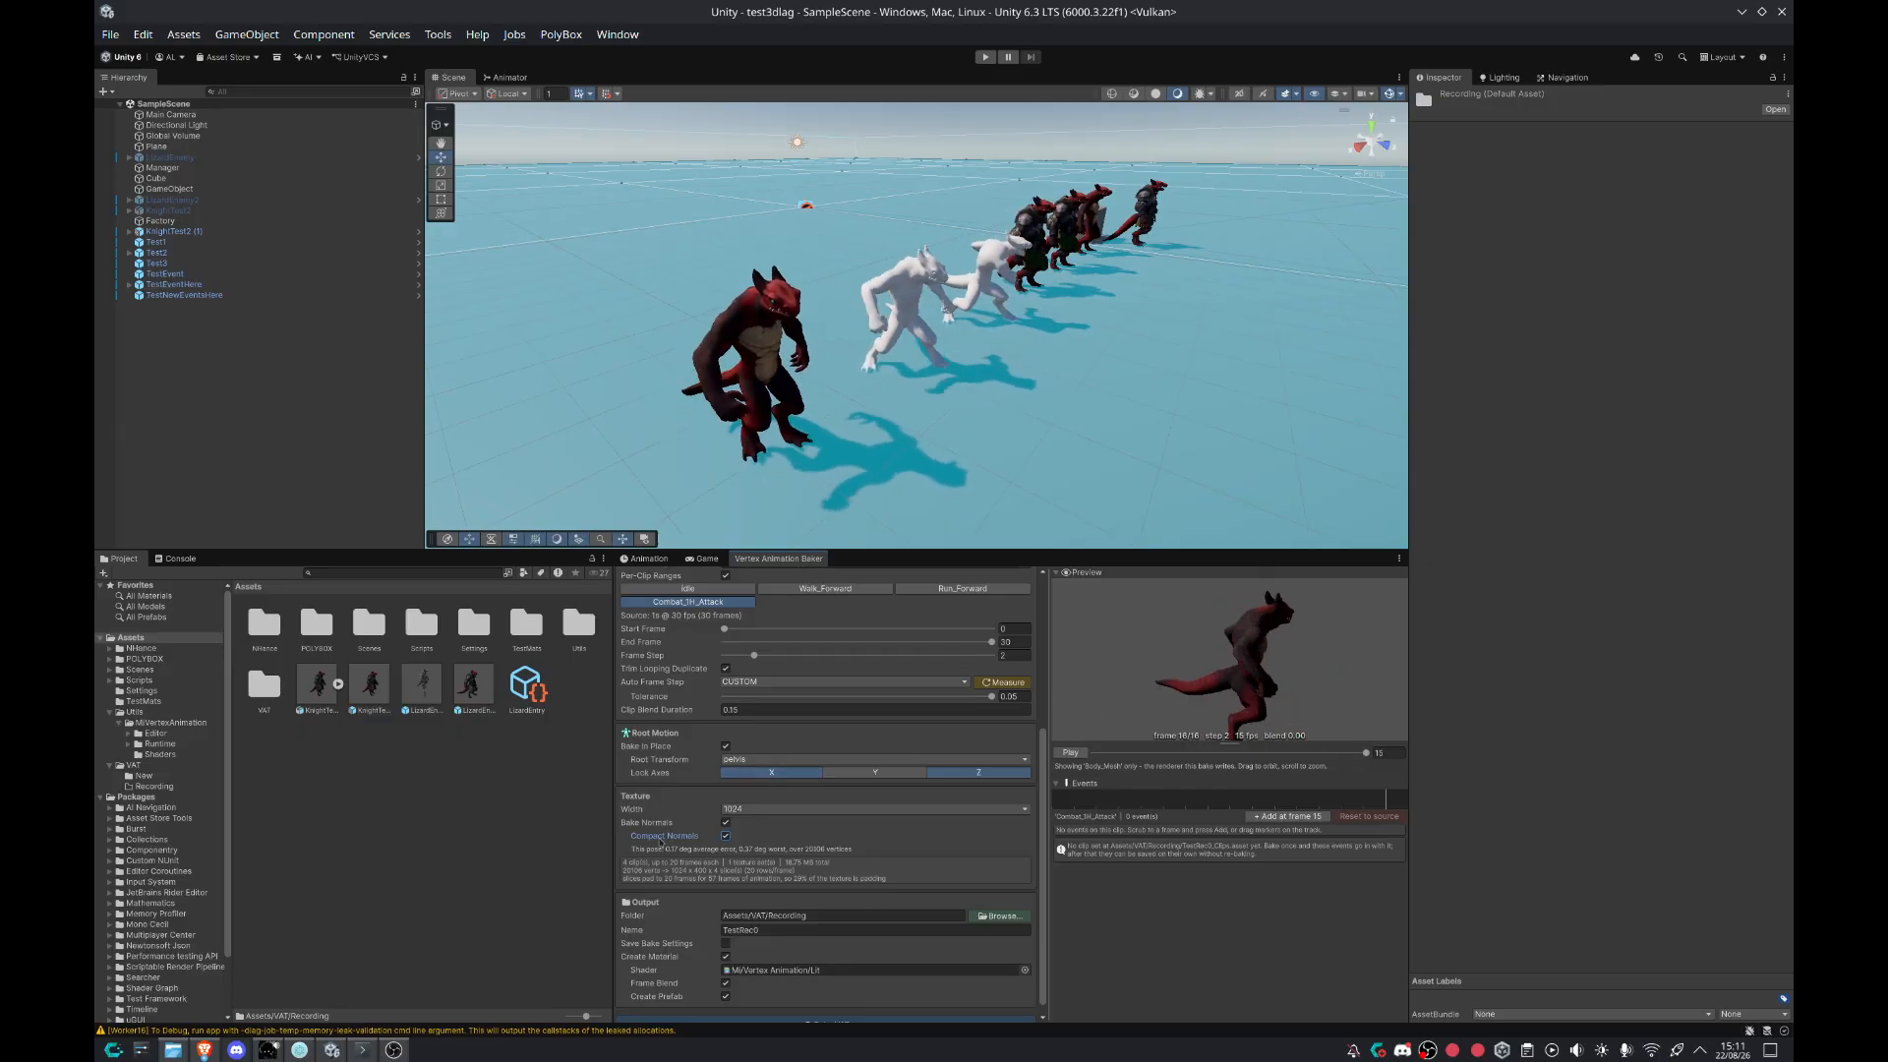
Step: Turn on Save Bake Settings for the Recording folder output, leaving Create Material and Create Prefab enabled
{"action": "scroll", "coordinate": [757, 878], "scroll_direction": "down", "scroll_amount": 1}
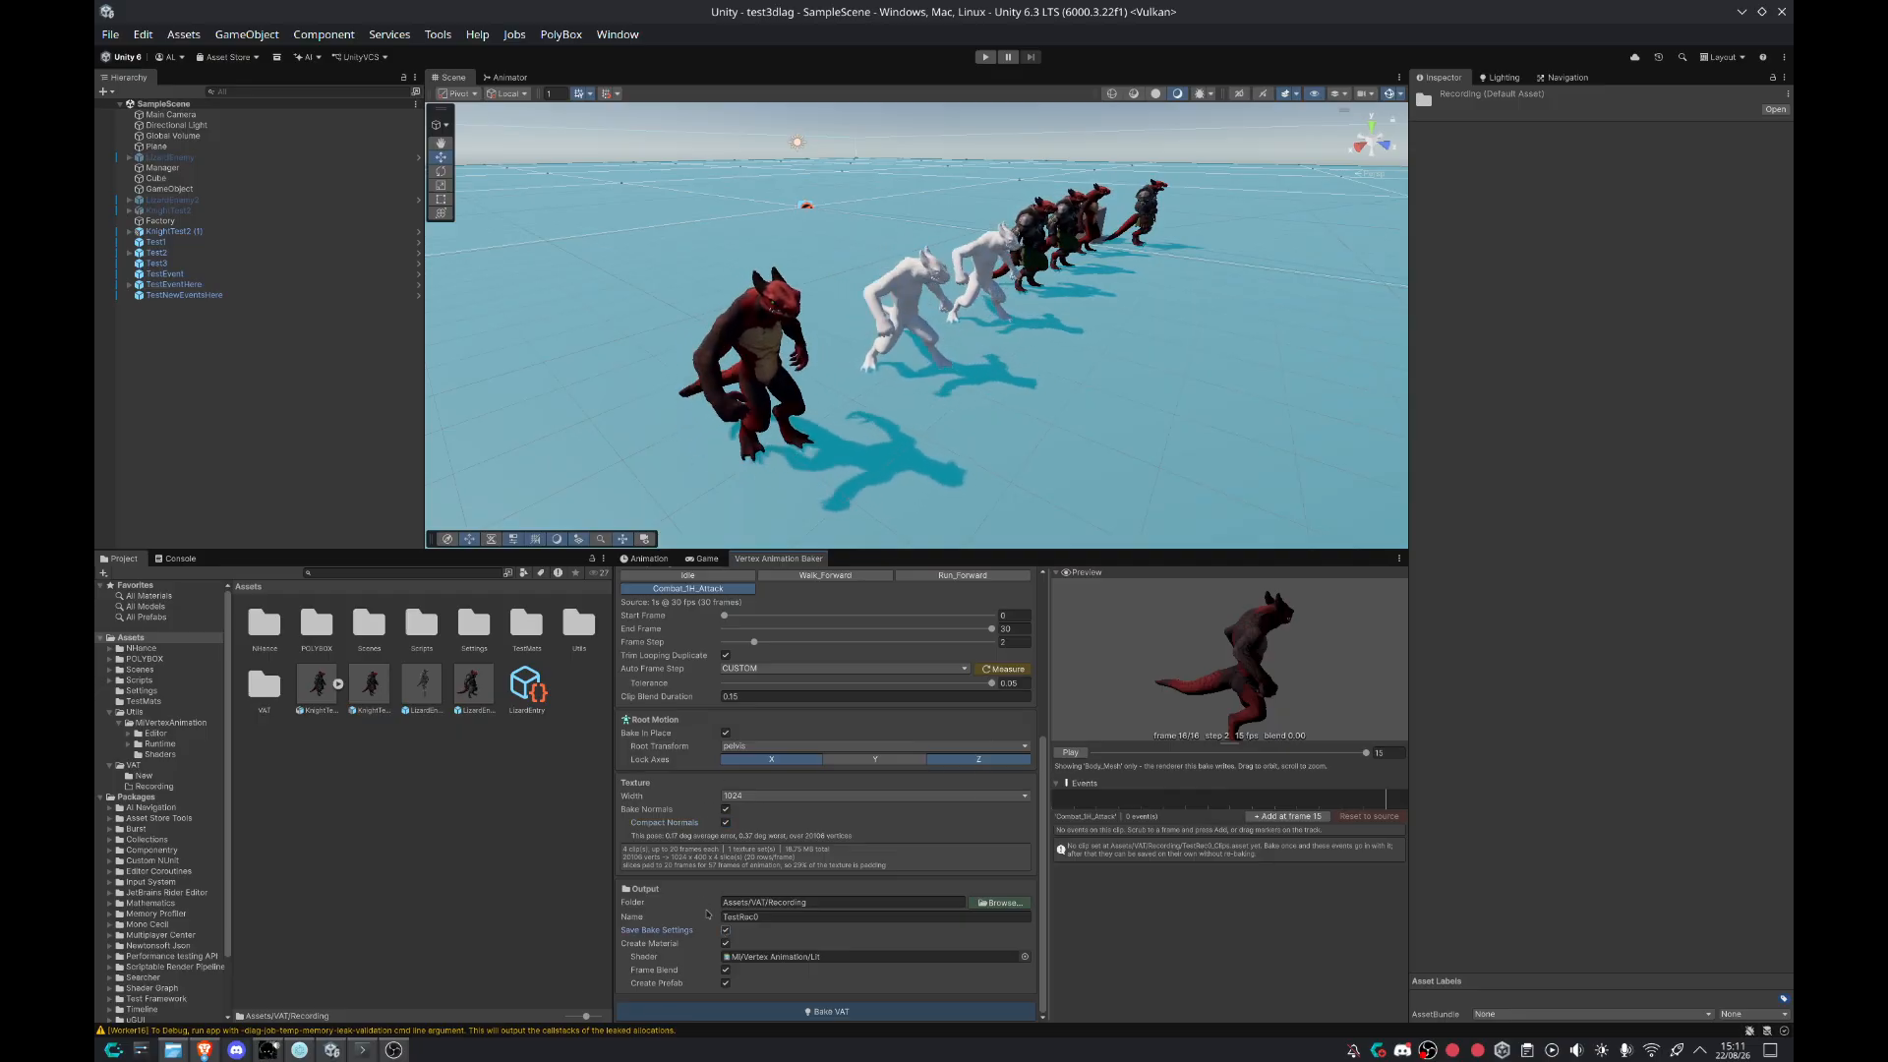
{"action": "left_click", "coordinate": [154, 785]}
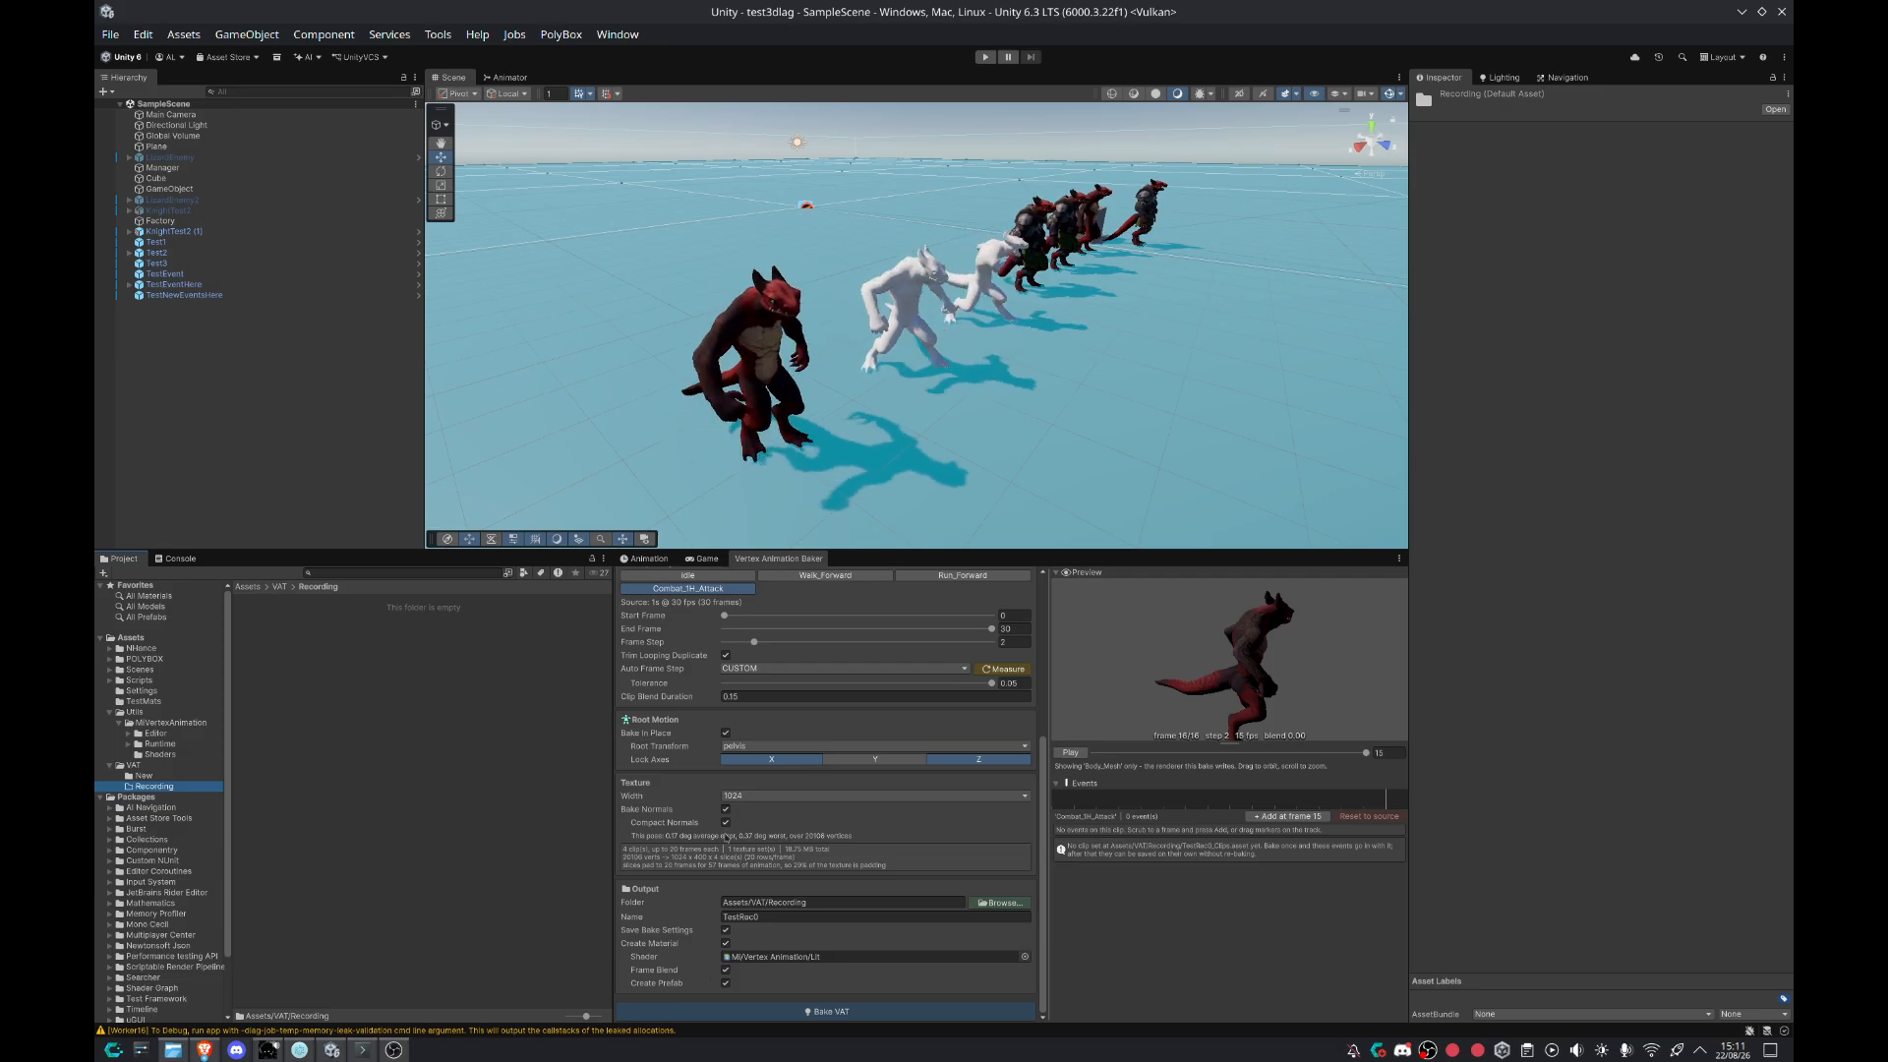
{"action": "left_click", "coordinate": [725, 943]}
{"action": "left_click", "coordinate": [725, 984]}
{"action": "scroll", "coordinate": [763, 857], "scroll_direction": "down", "scroll_amount": 2}
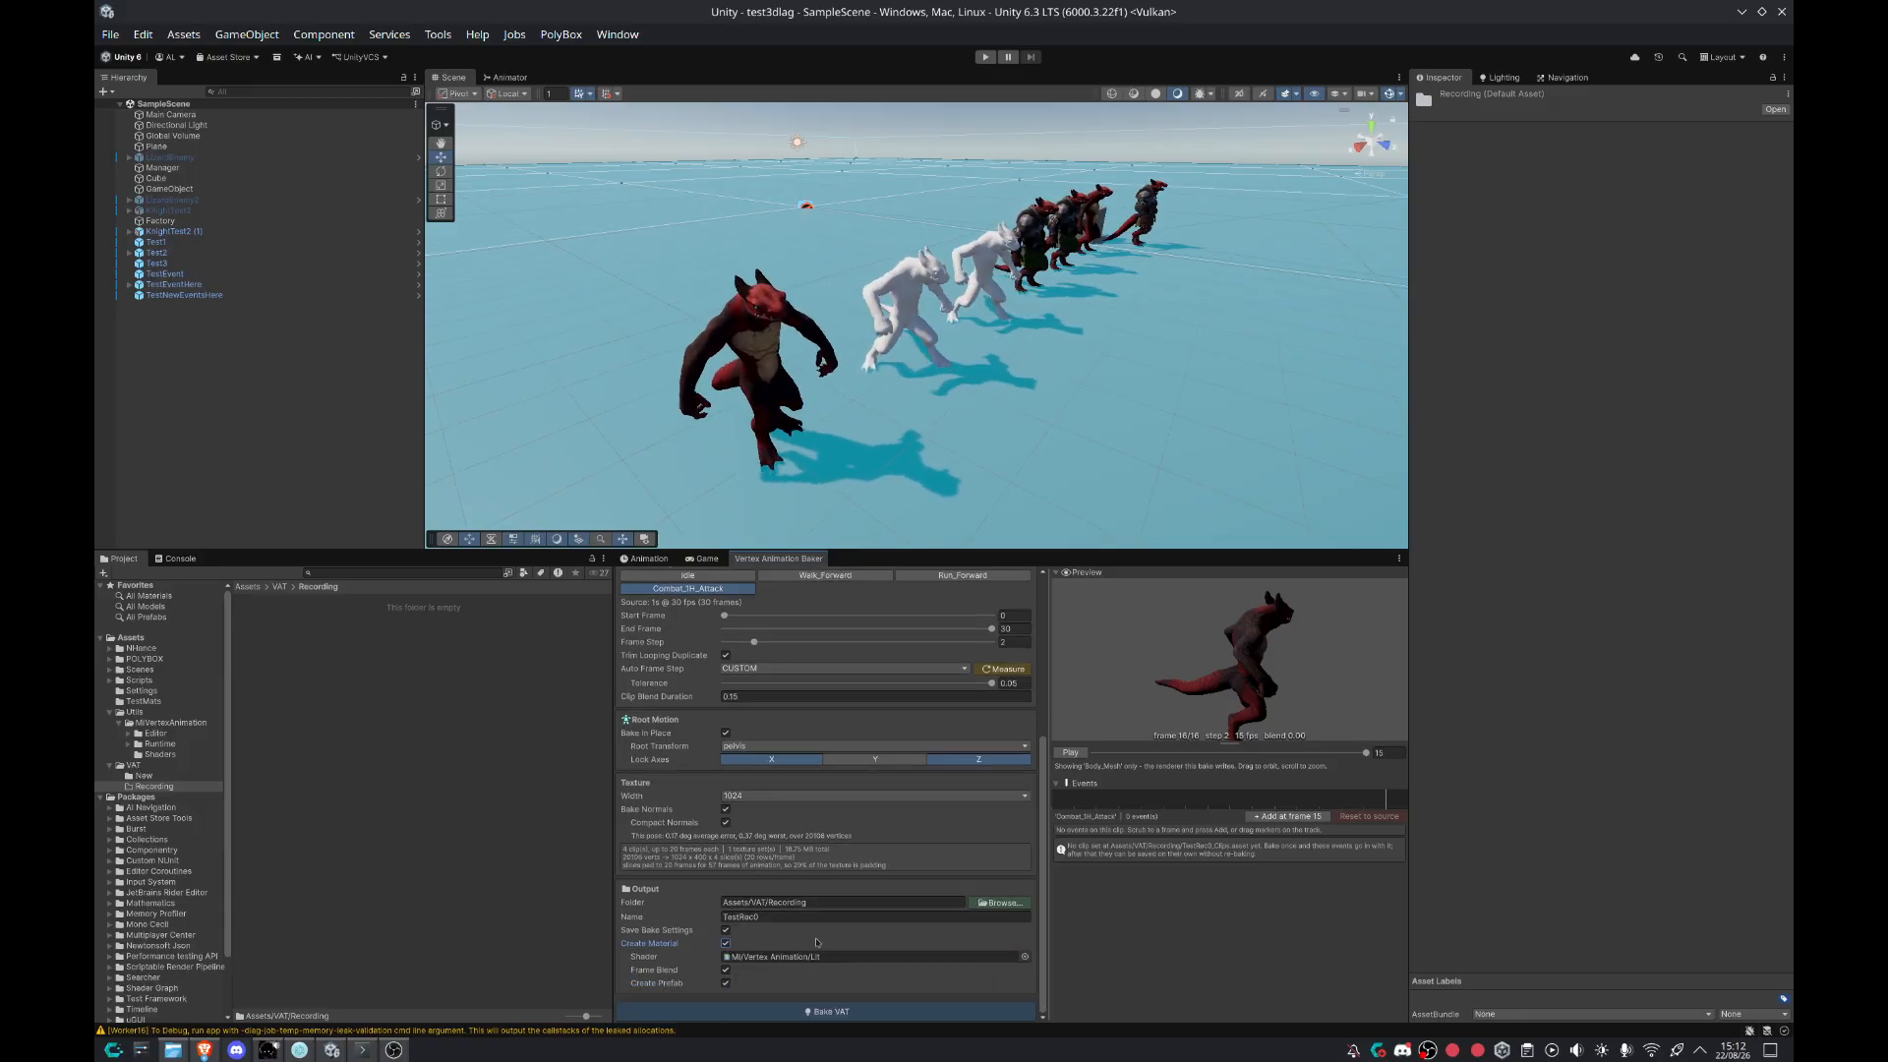
Step: Inspect the MIVertexAnimation Shaders folder and the shader choices for the output material, keeping the Vertex Animation Lit shader
{"action": "left_click", "coordinate": [163, 754]}
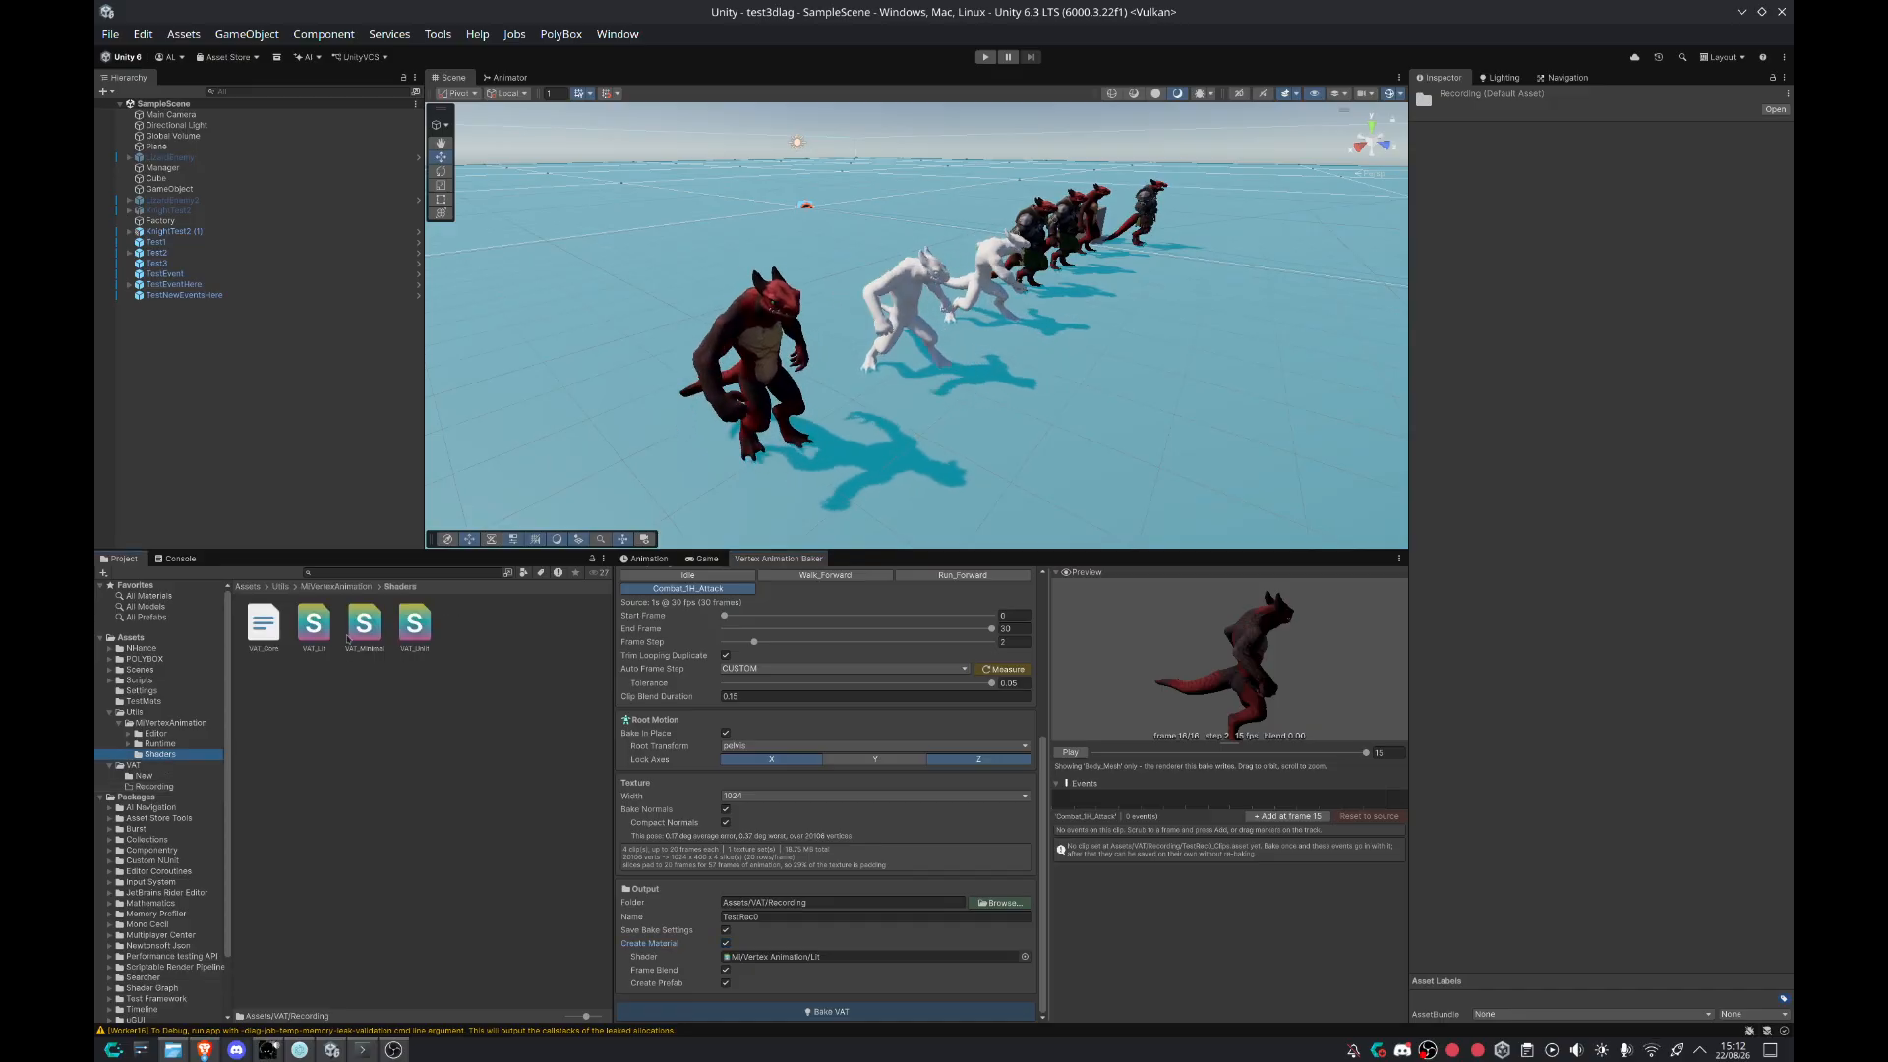
{"action": "left_click", "coordinate": [1024, 956]}
{"action": "left_click", "coordinate": [1599, 412]}
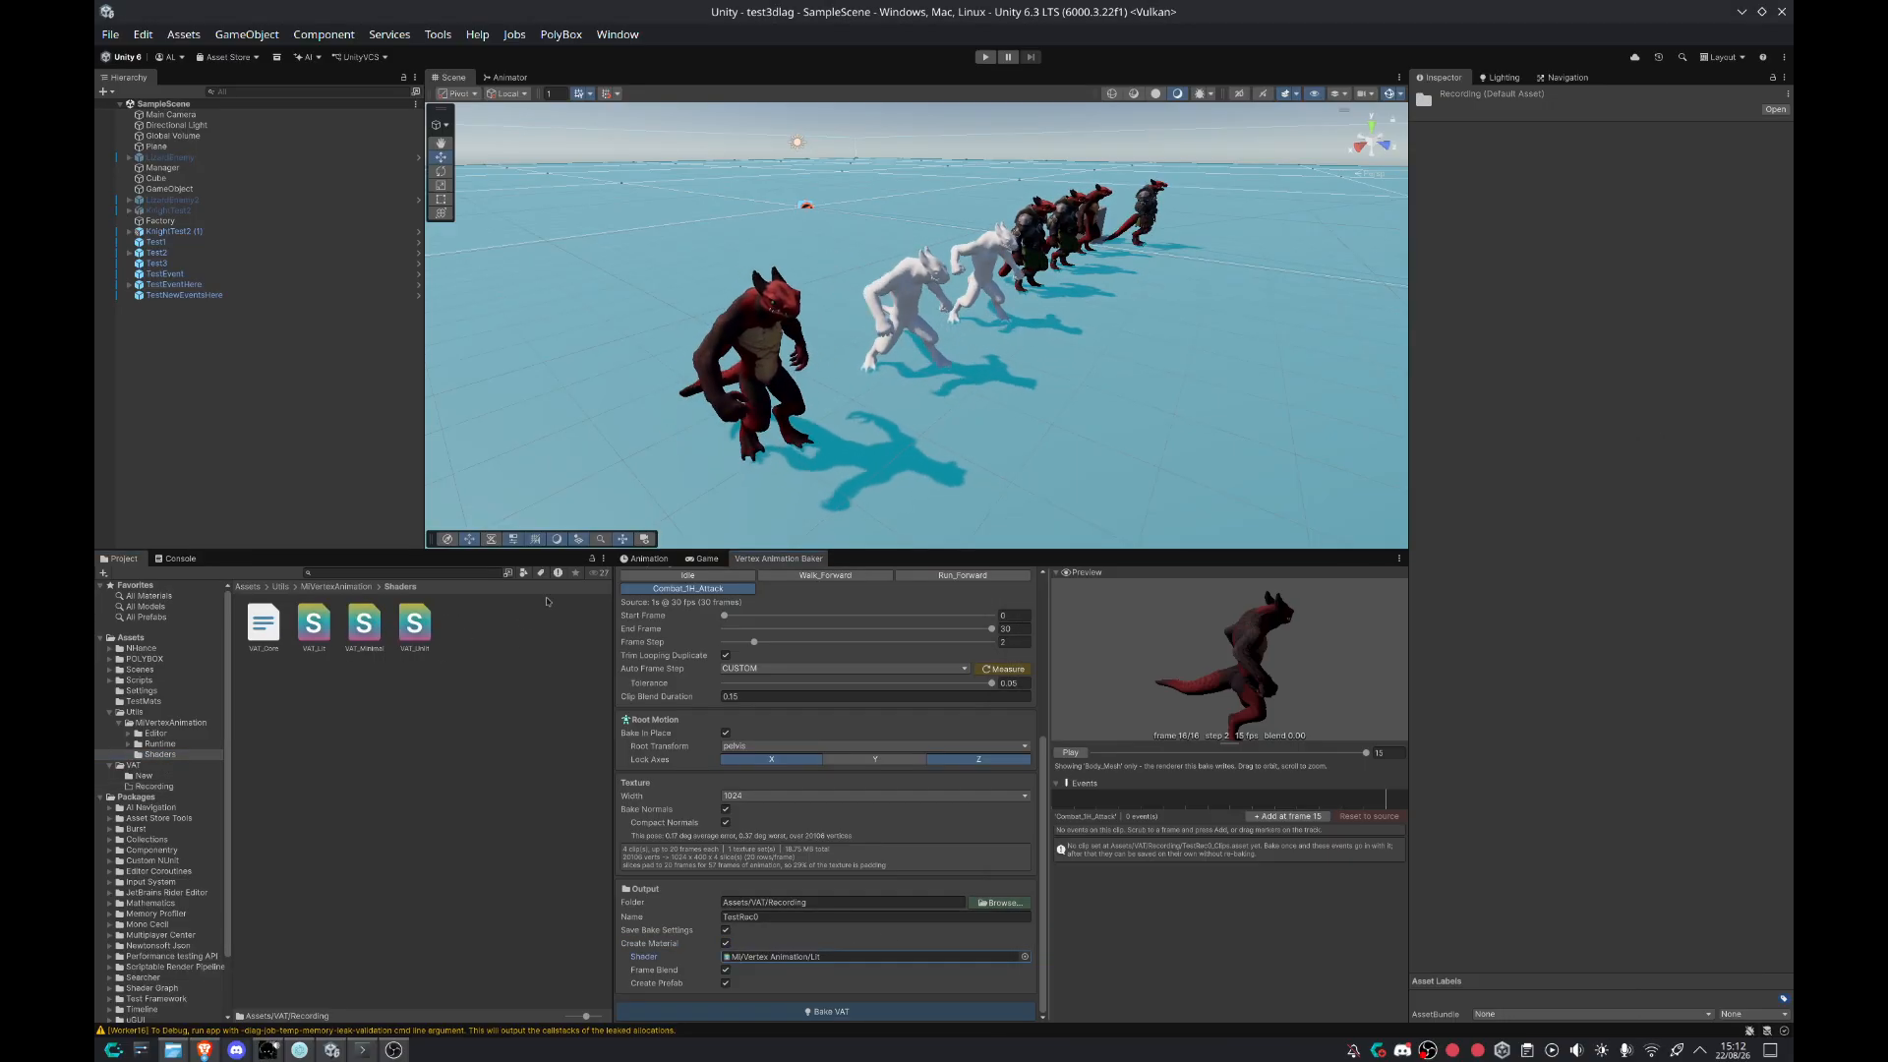
Step: Try the Minimal and unlit vertex animation shaders for the output material, restore the Lit shader, and leave Frame Blend enabled
{"action": "left_click_drag", "start_coordinate": [360, 637], "coordinate": [822, 952]}
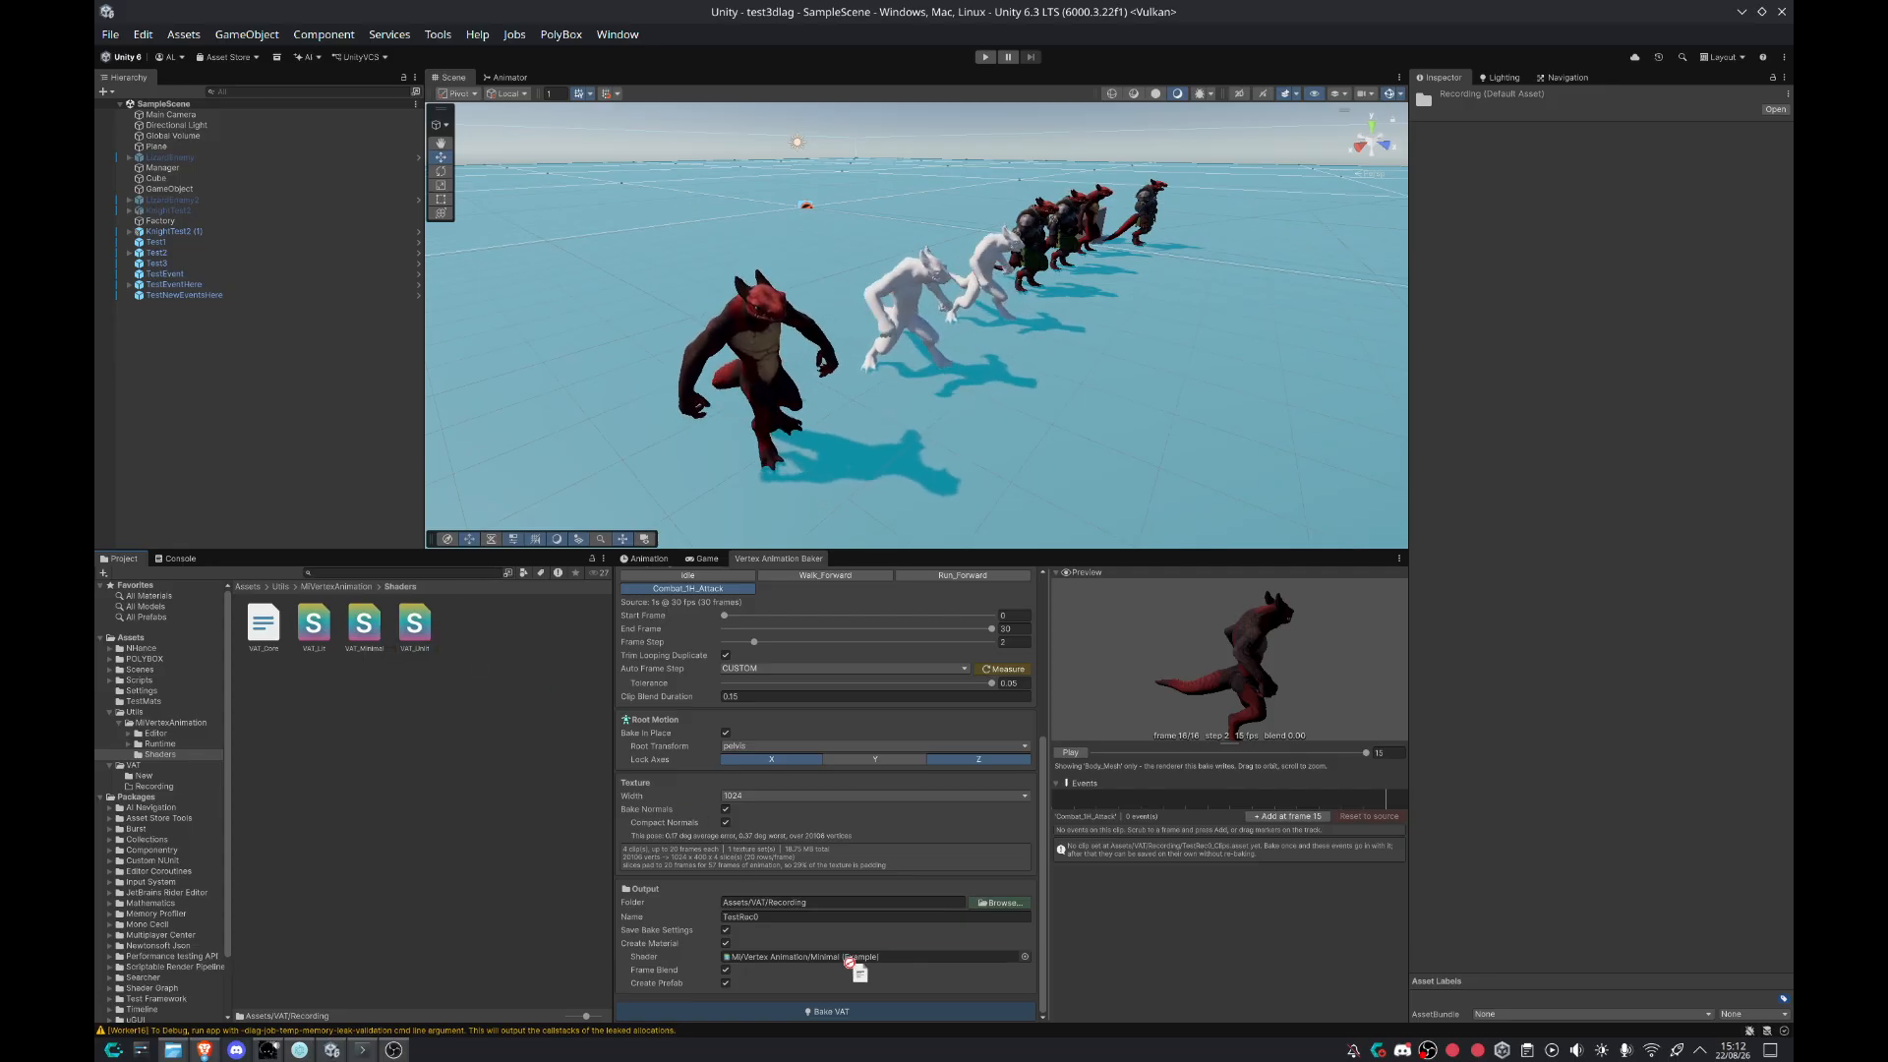
{"action": "left_click_drag", "start_coordinate": [411, 624], "coordinate": [792, 961]}
{"action": "left_click_drag", "start_coordinate": [315, 627], "coordinate": [815, 958]}
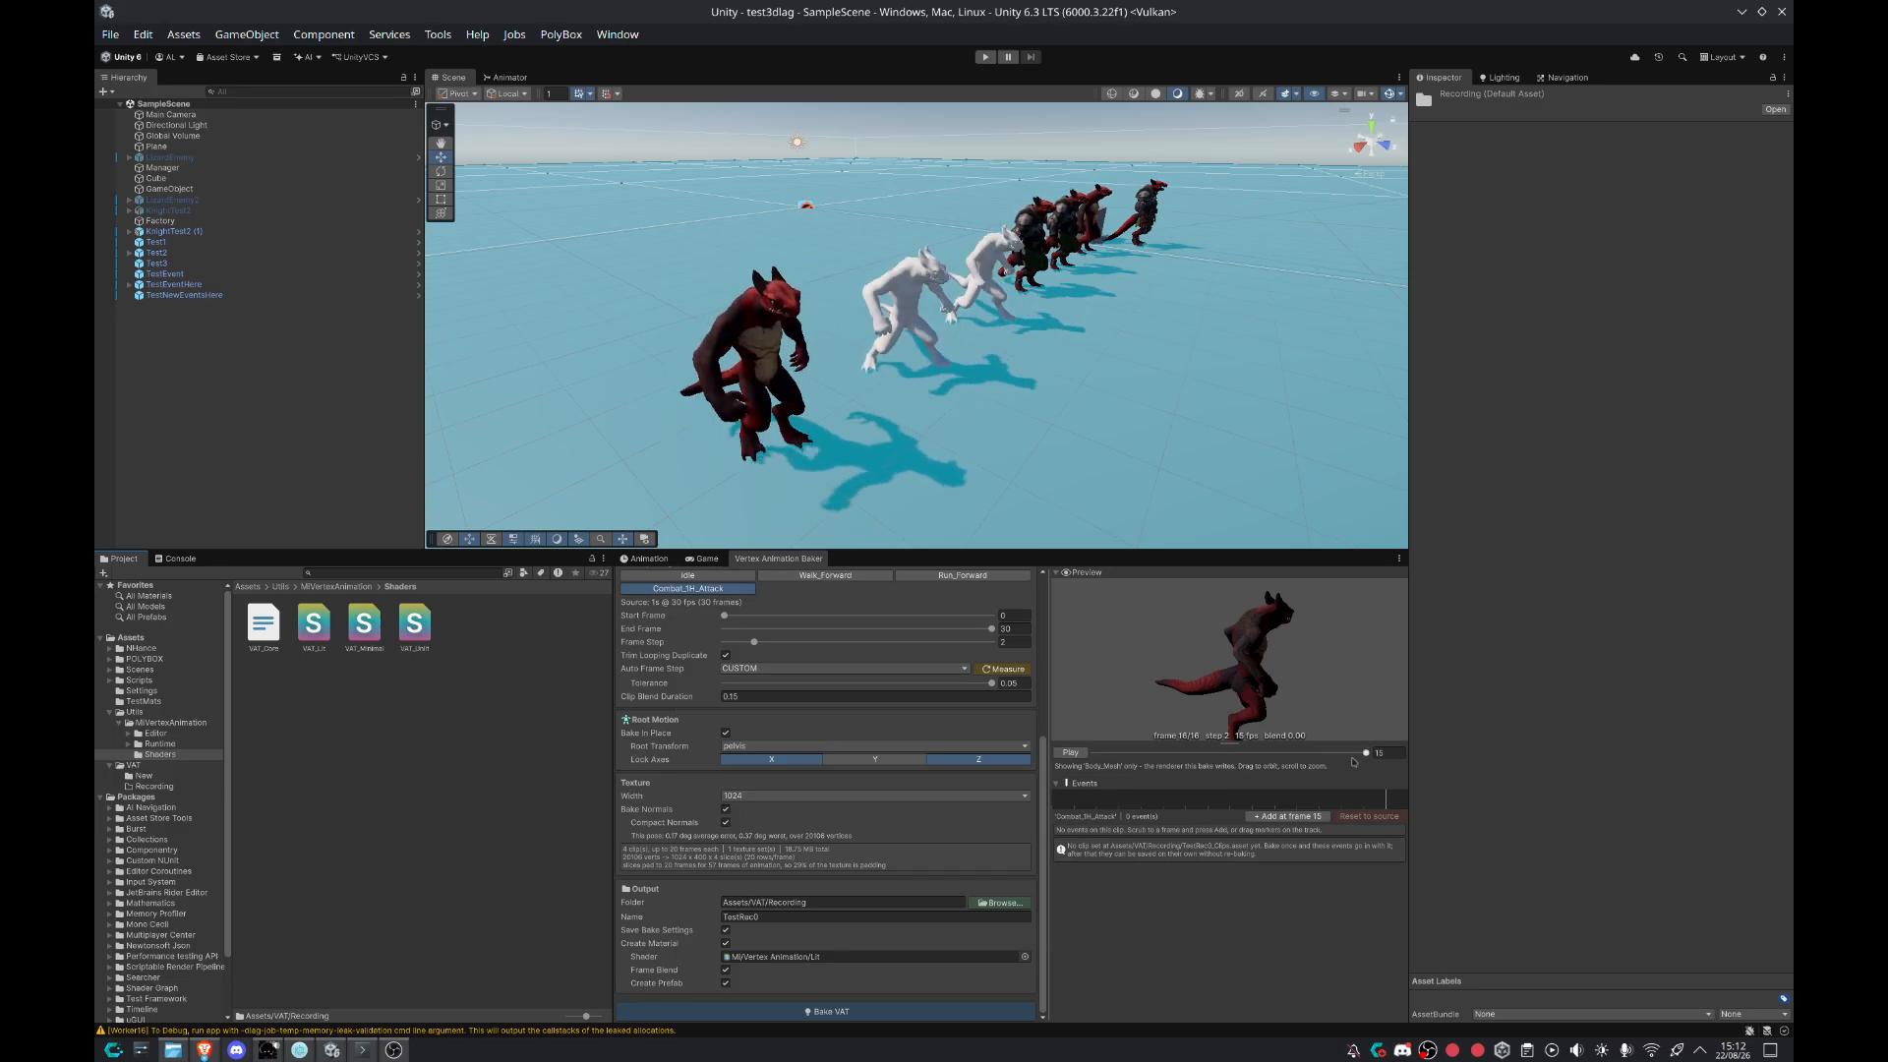
{"action": "left_click", "coordinate": [726, 970]}
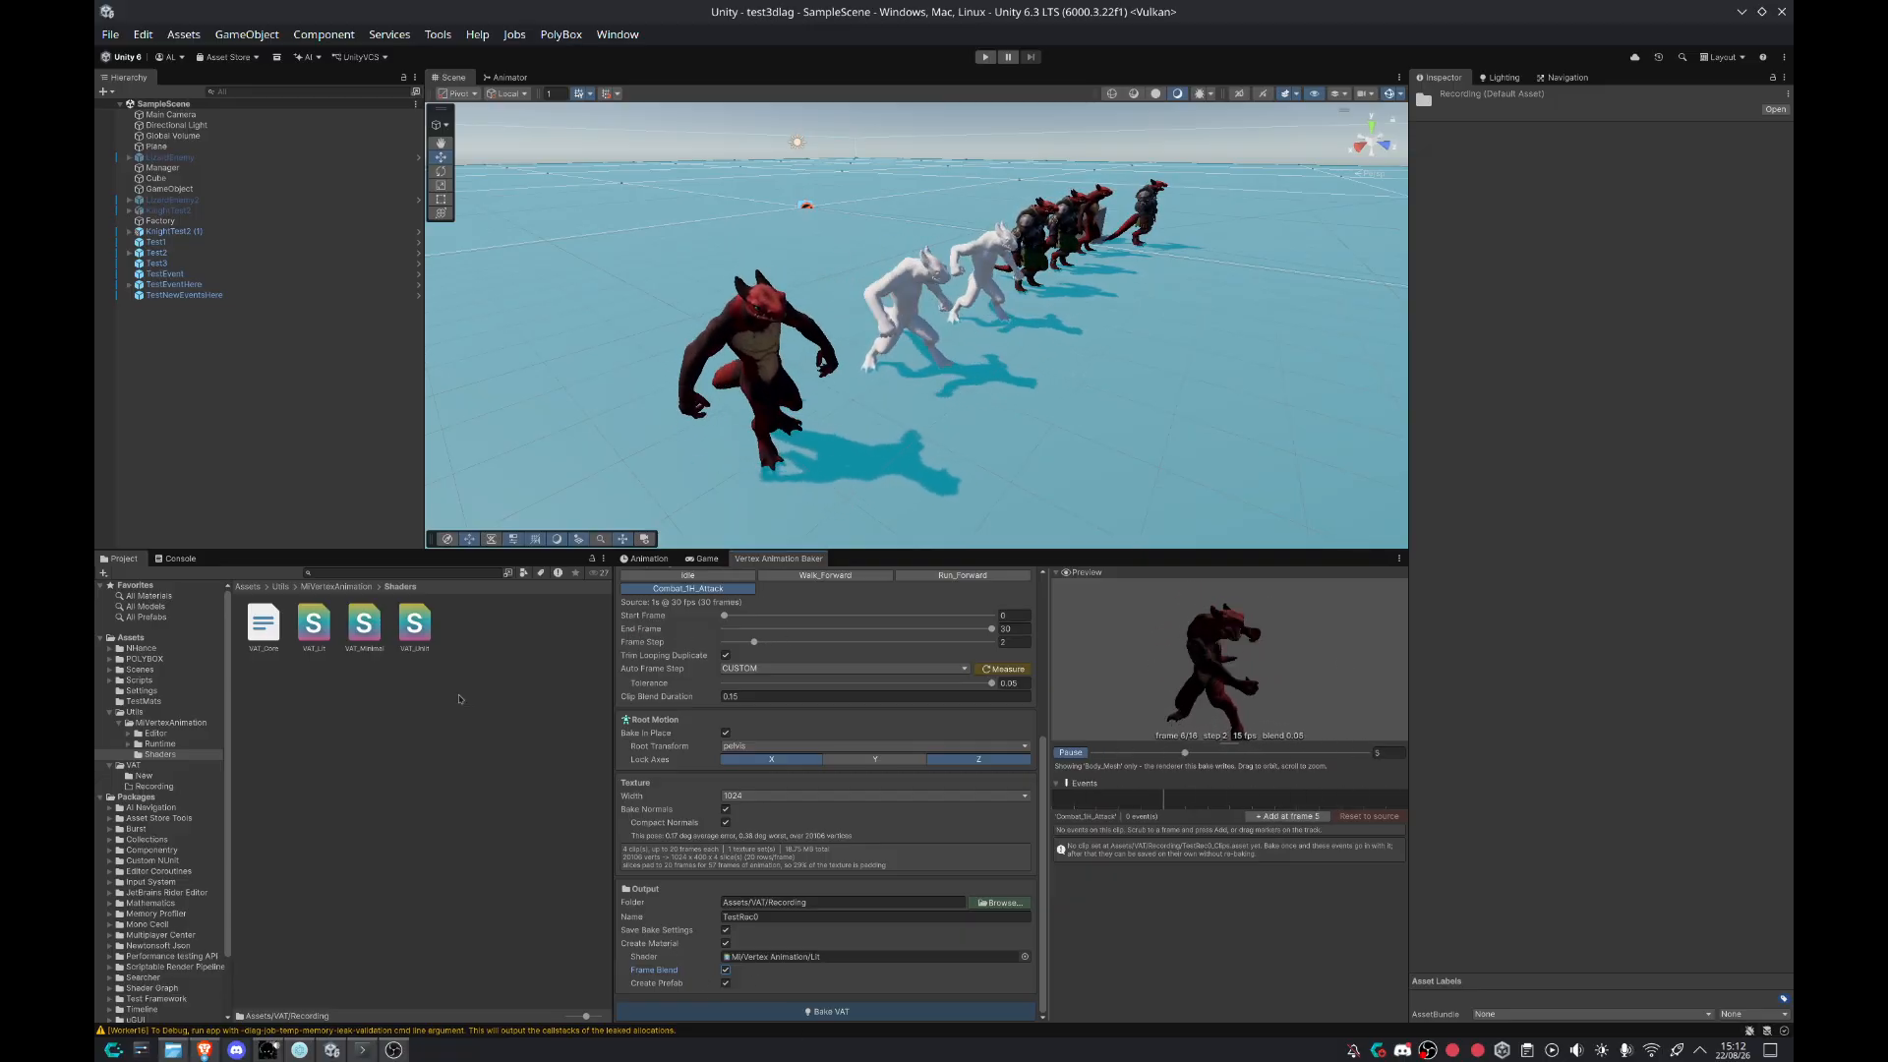
Step: Open the VAT Recording folder and bake the four optimised clips as TestRec0
{"action": "left_click", "coordinate": [152, 786]}
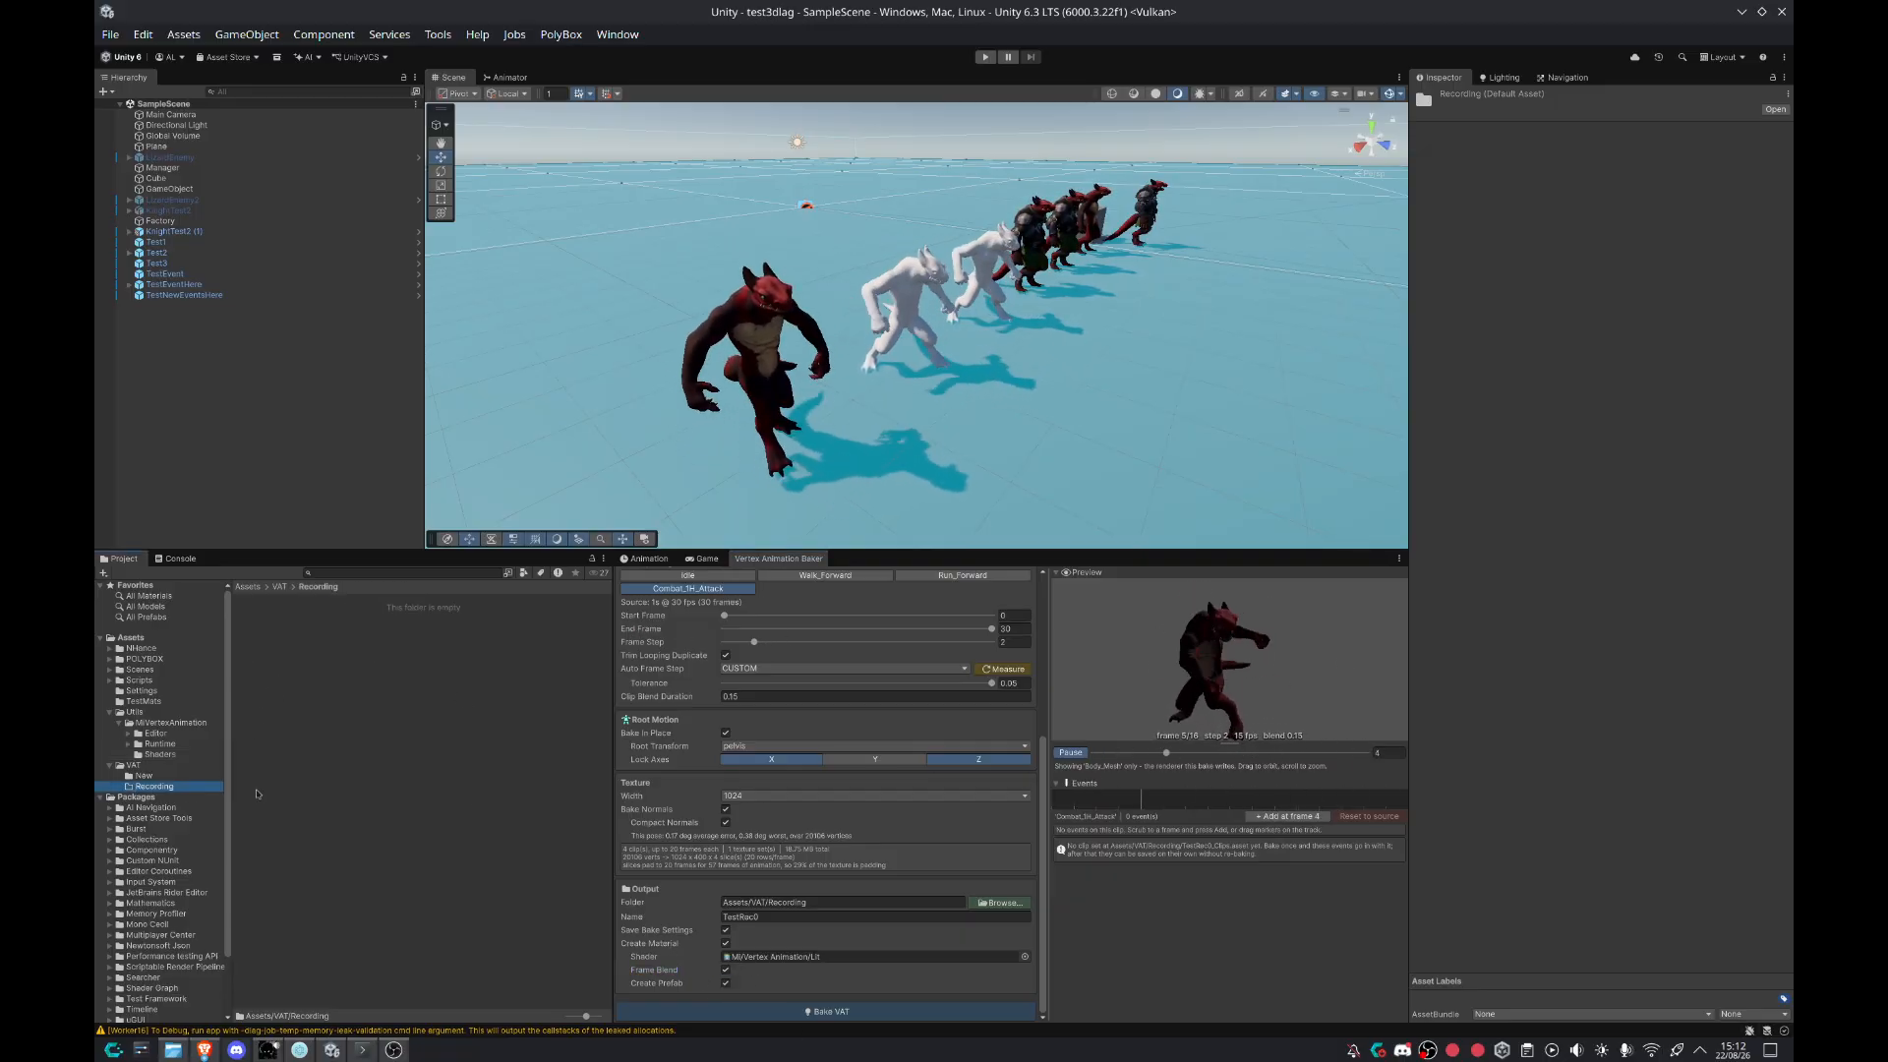
{"action": "left_click", "coordinate": [817, 1012]}
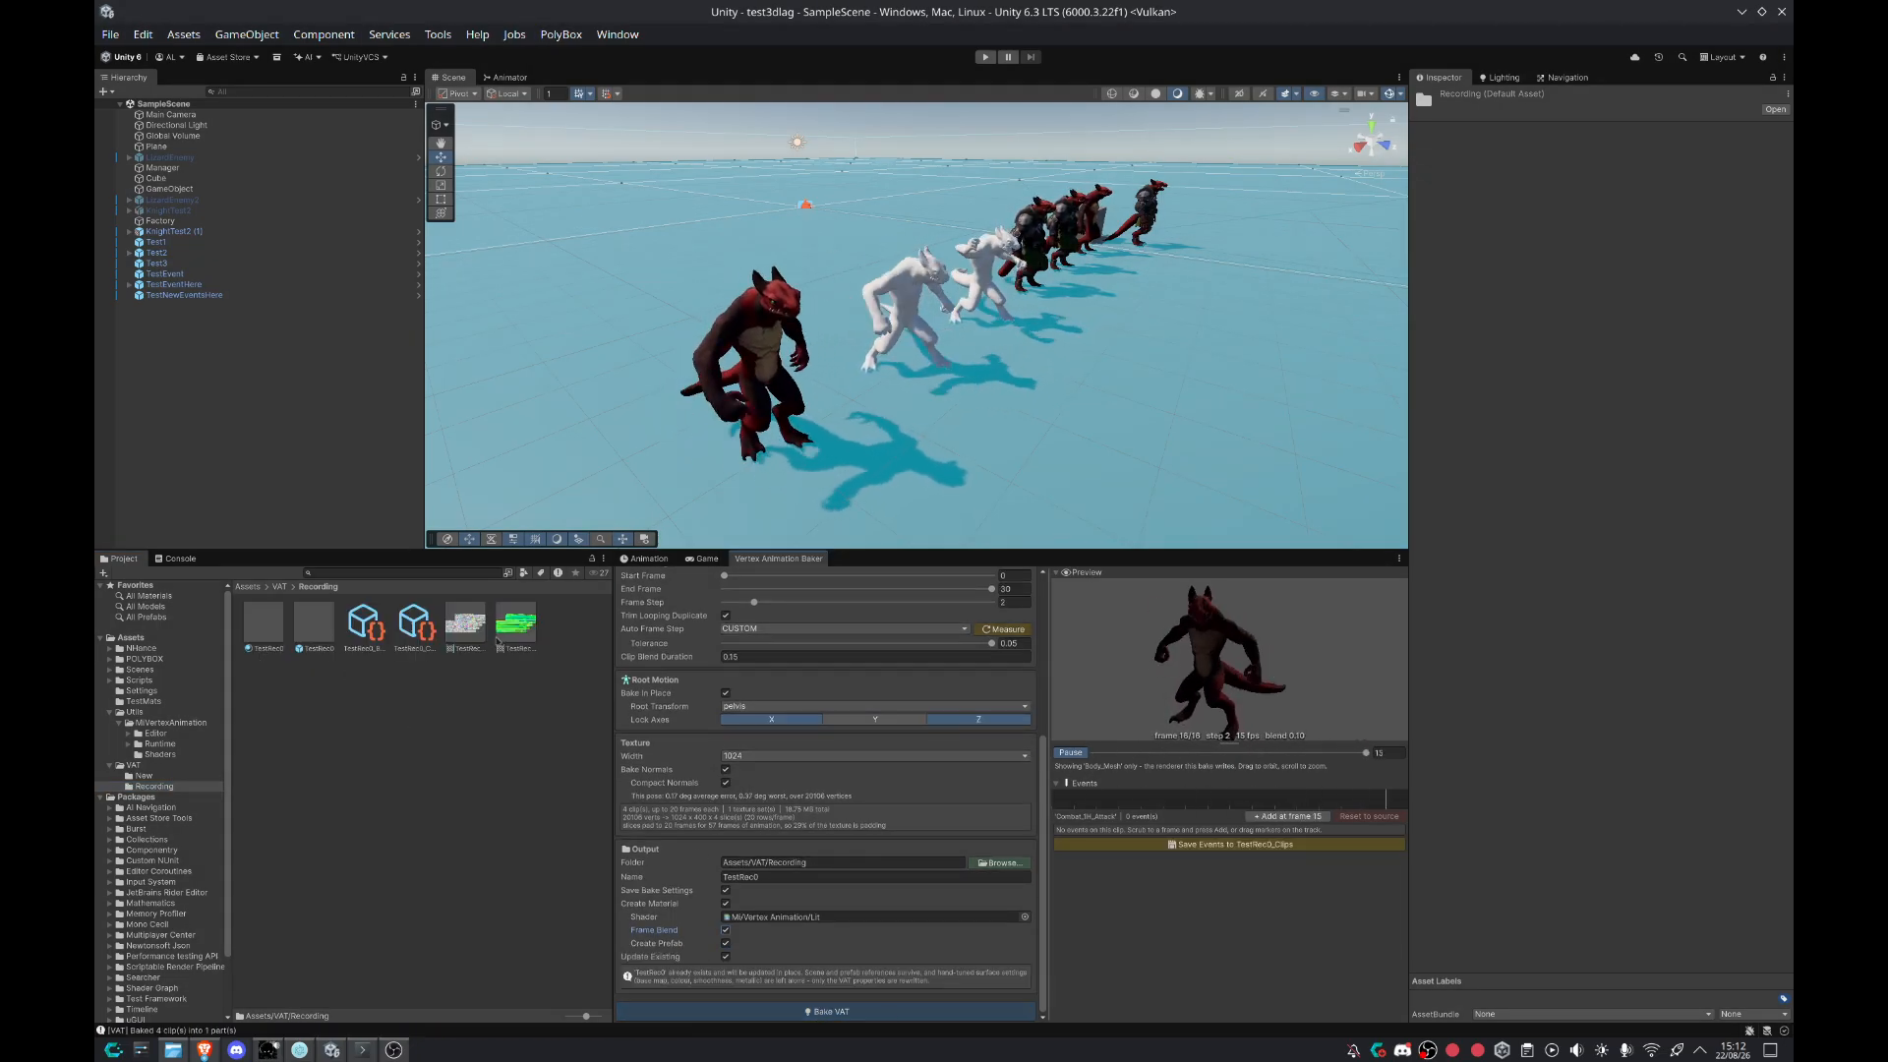
{"action": "scroll", "coordinate": [842, 809], "scroll_direction": "up", "scroll_amount": 5}
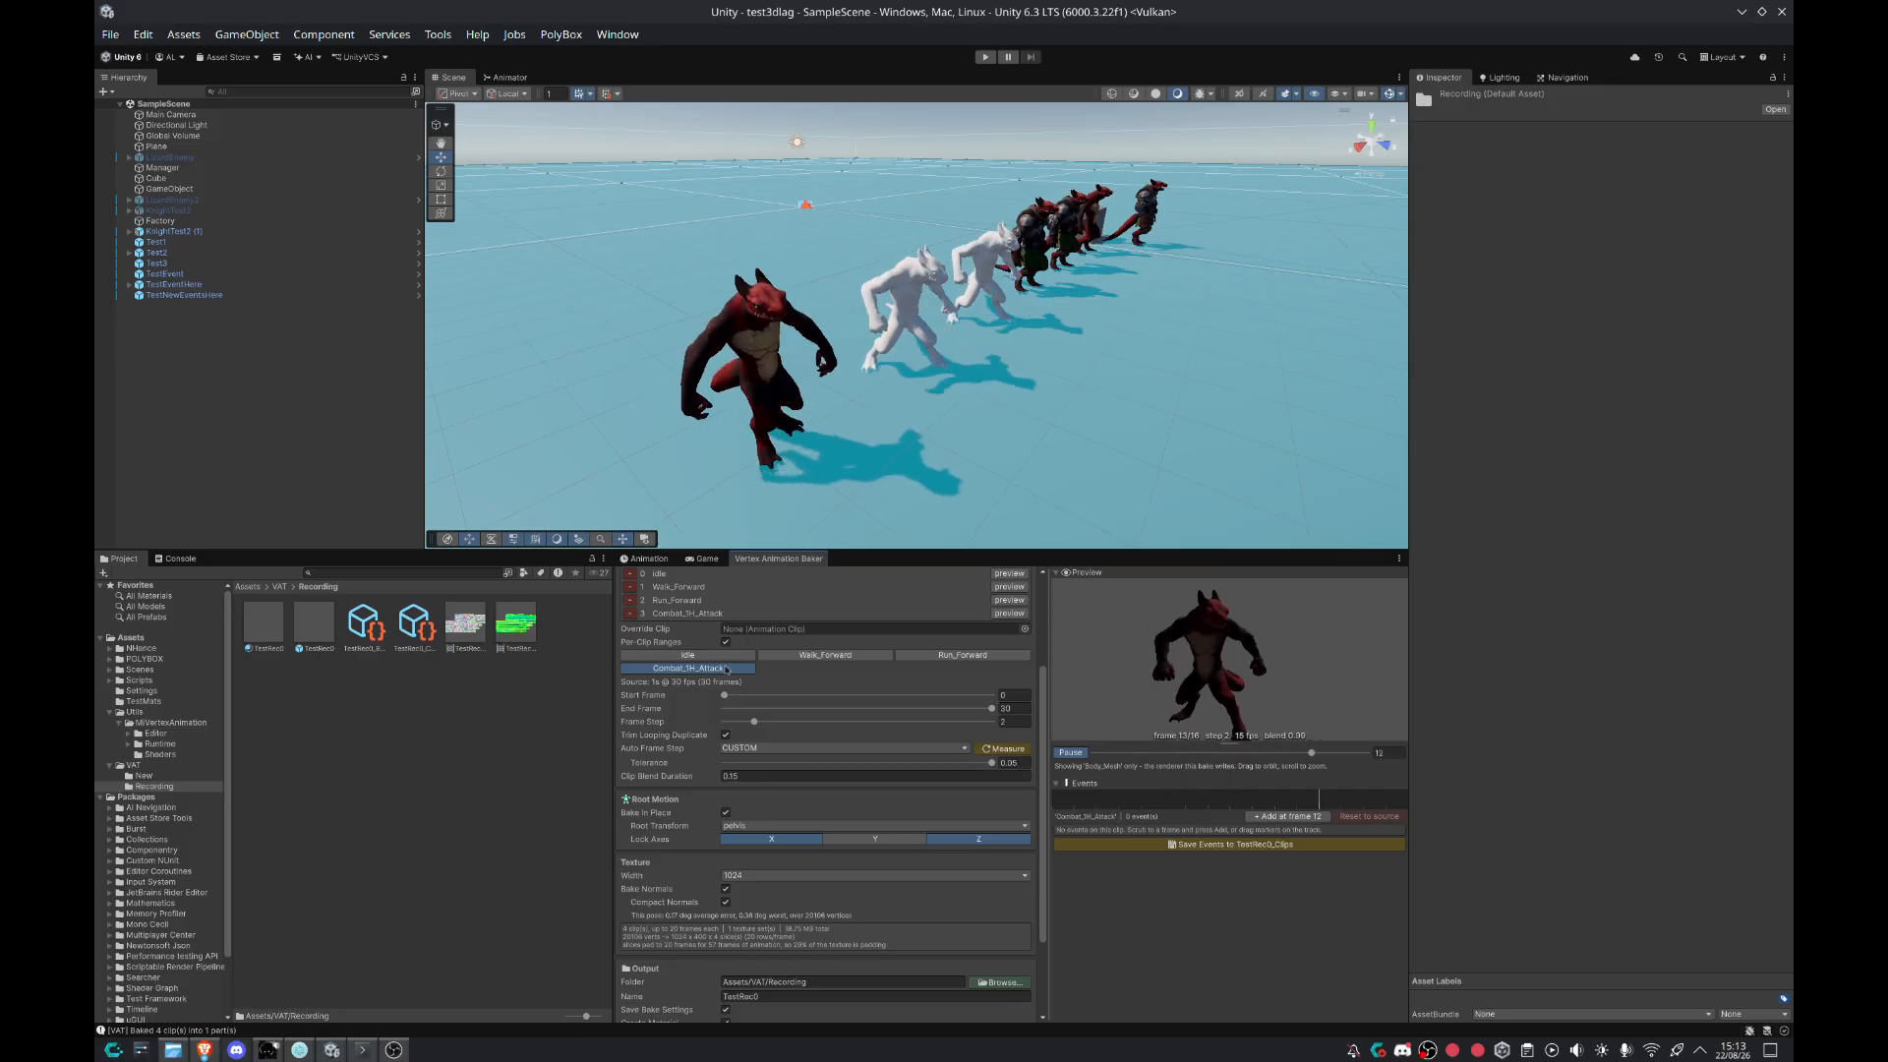
{"action": "scroll", "coordinate": [801, 898], "scroll_direction": "down", "scroll_amount": 3}
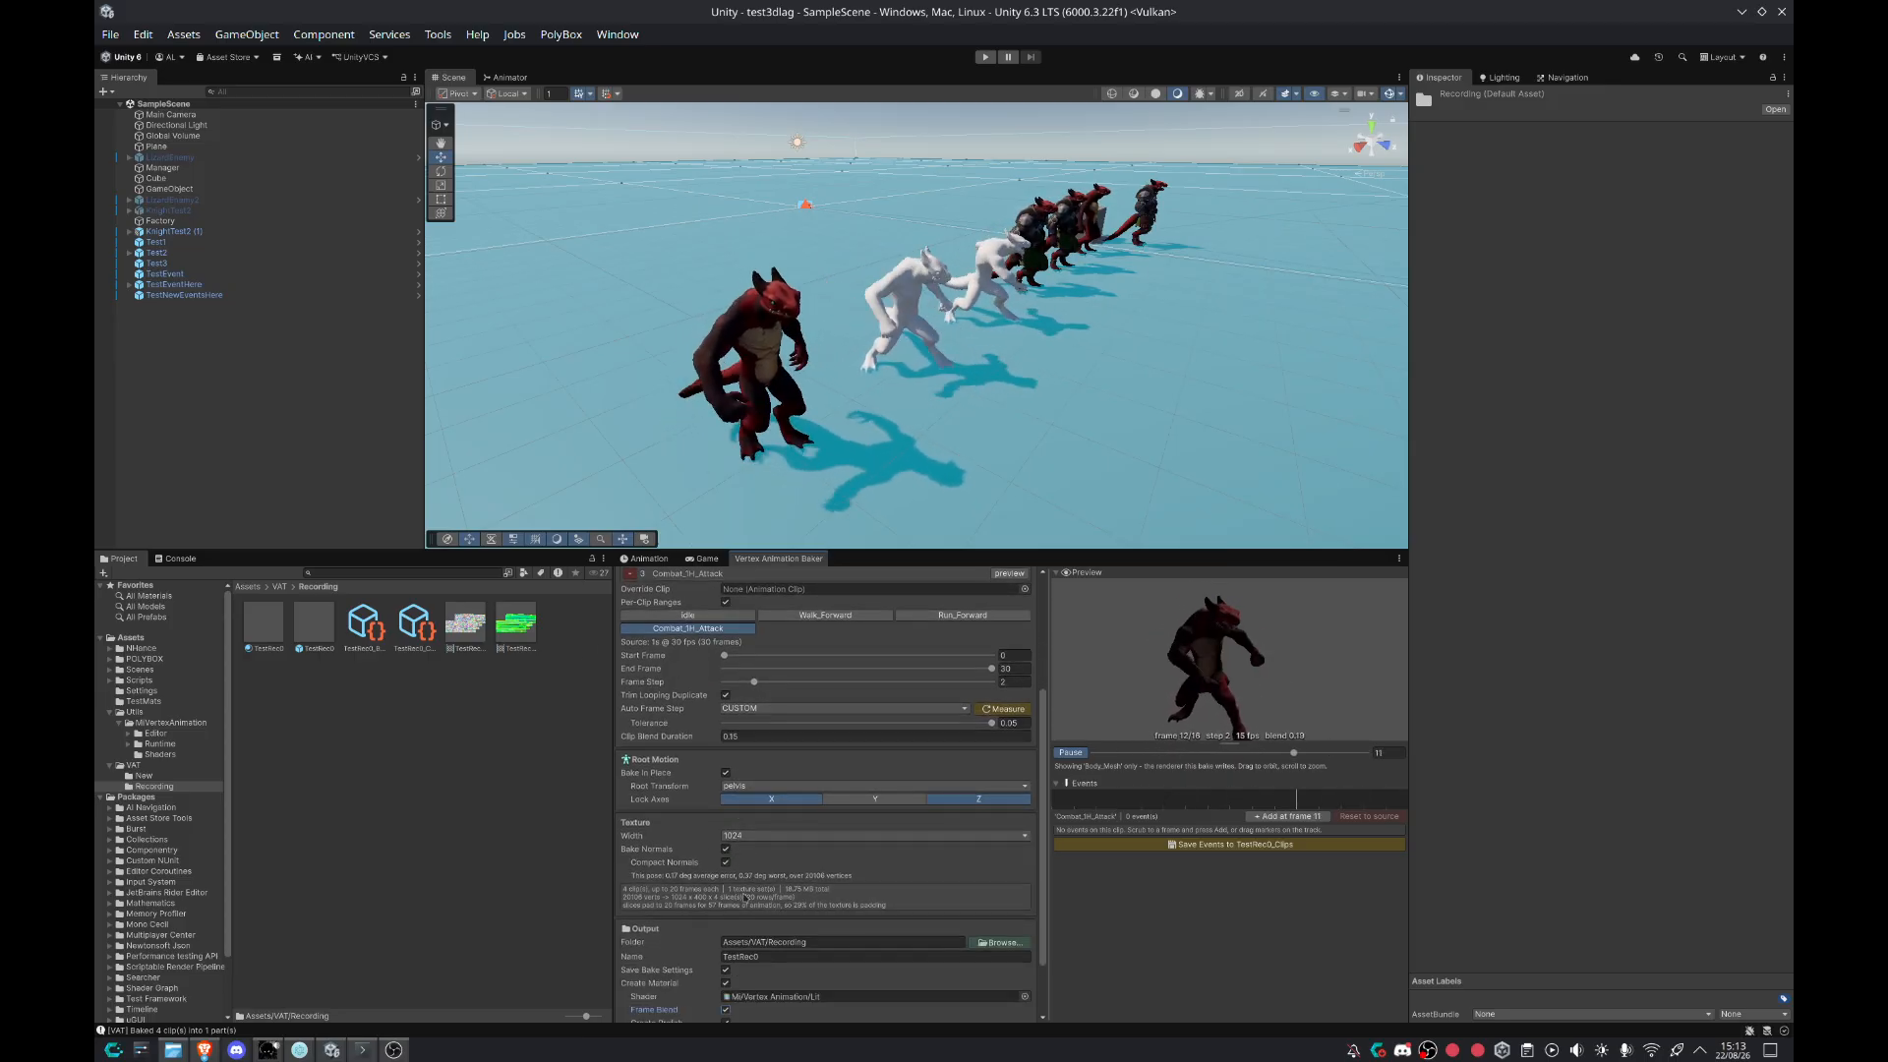
Step: Set Combat_1H_Attack to frame step 1, and Run_Forward to end frame 21 and frame step 1
{"action": "left_click", "coordinate": [1064, 447]}
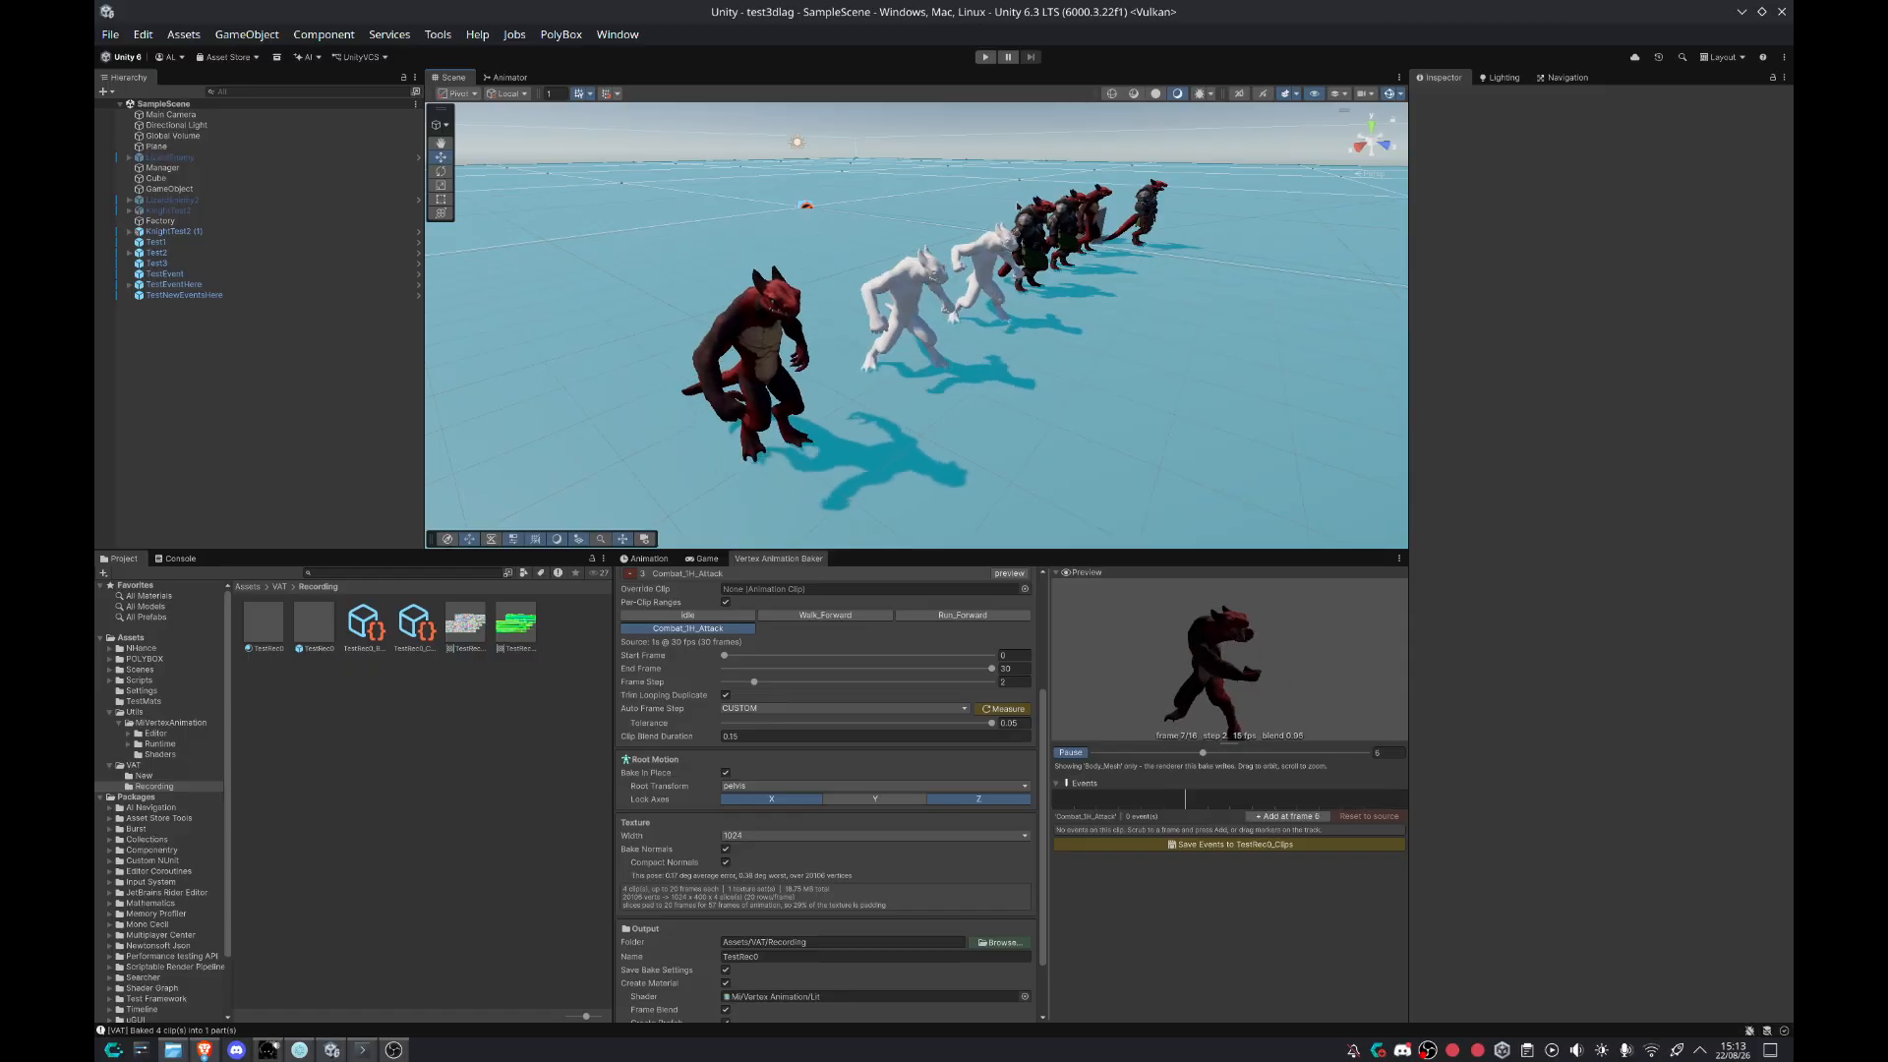
{"action": "right_click_drag", "start_coordinate": [1051, 393], "coordinate": [890, 372]}
{"action": "key", "text": "s"}
{"action": "key", "text": "w"}
{"action": "scroll", "coordinate": [826, 786], "scroll_direction": "up", "scroll_amount": 2}
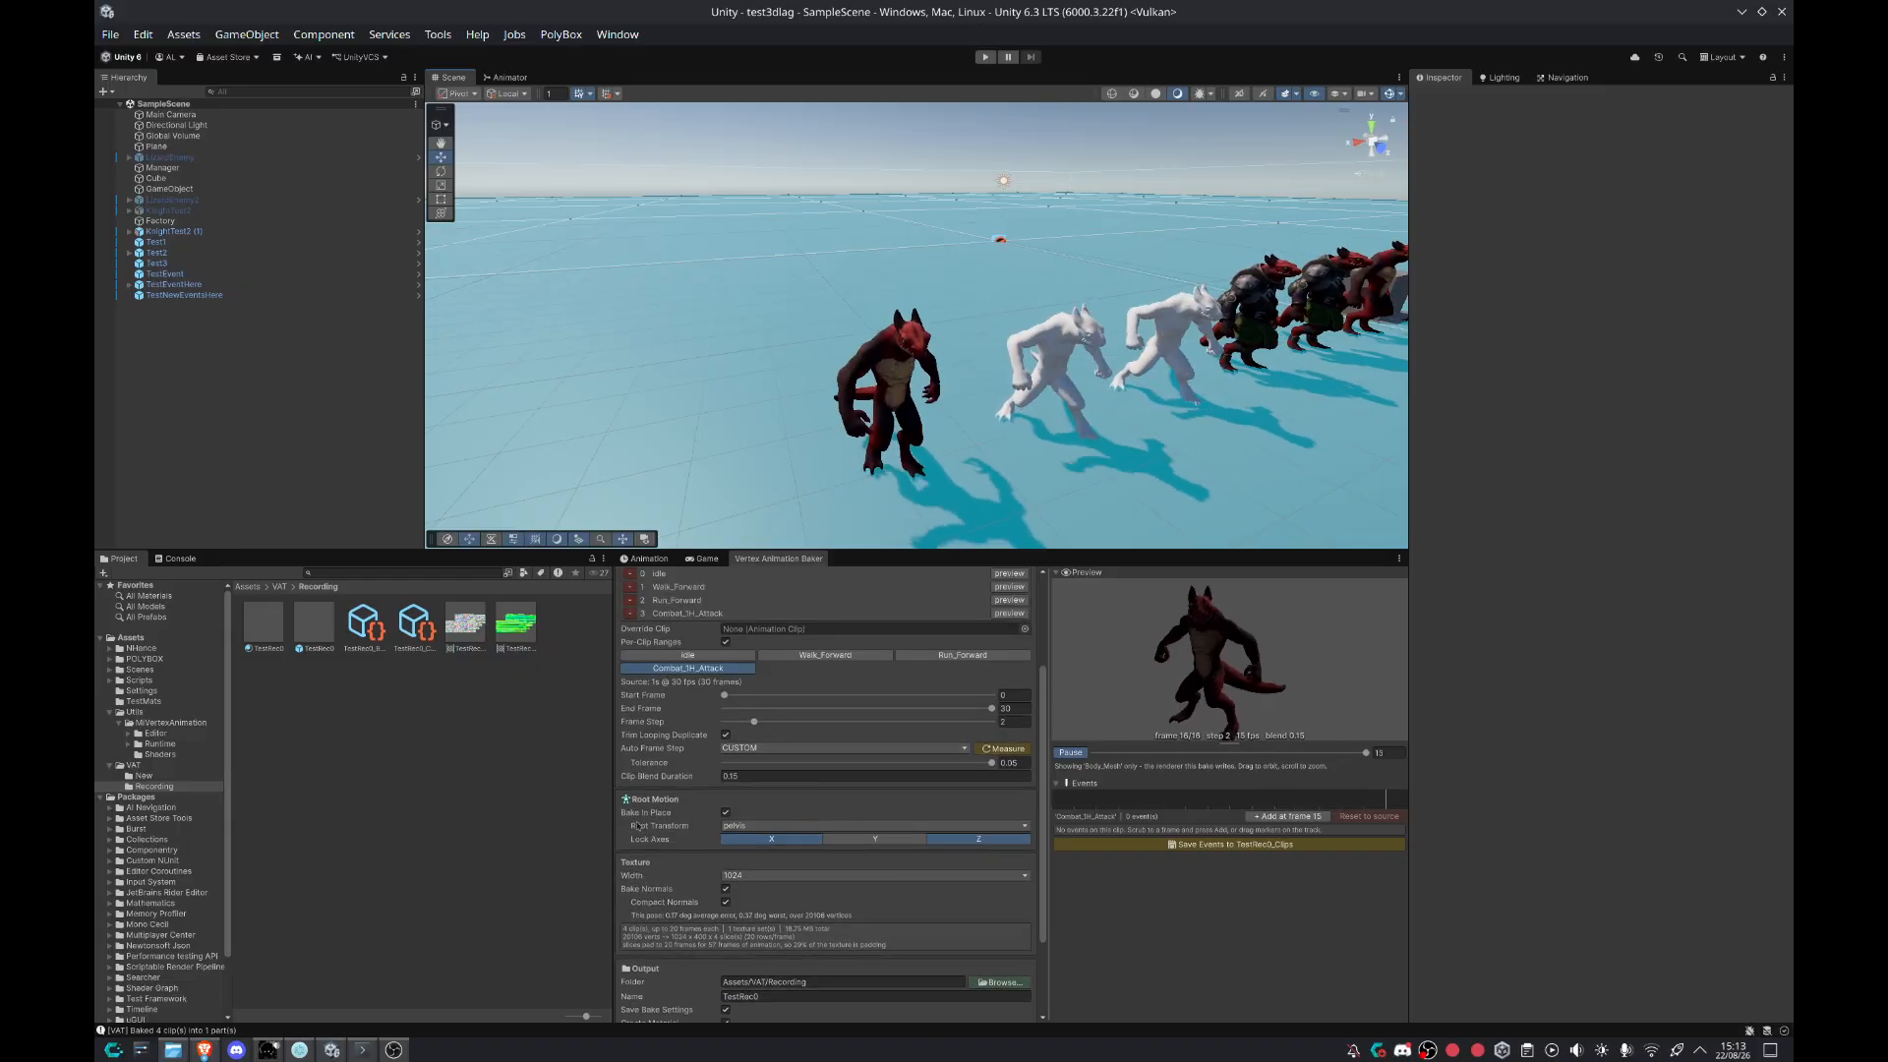
{"action": "left_click_drag", "start_coordinate": [754, 722], "coordinate": [723, 721]}
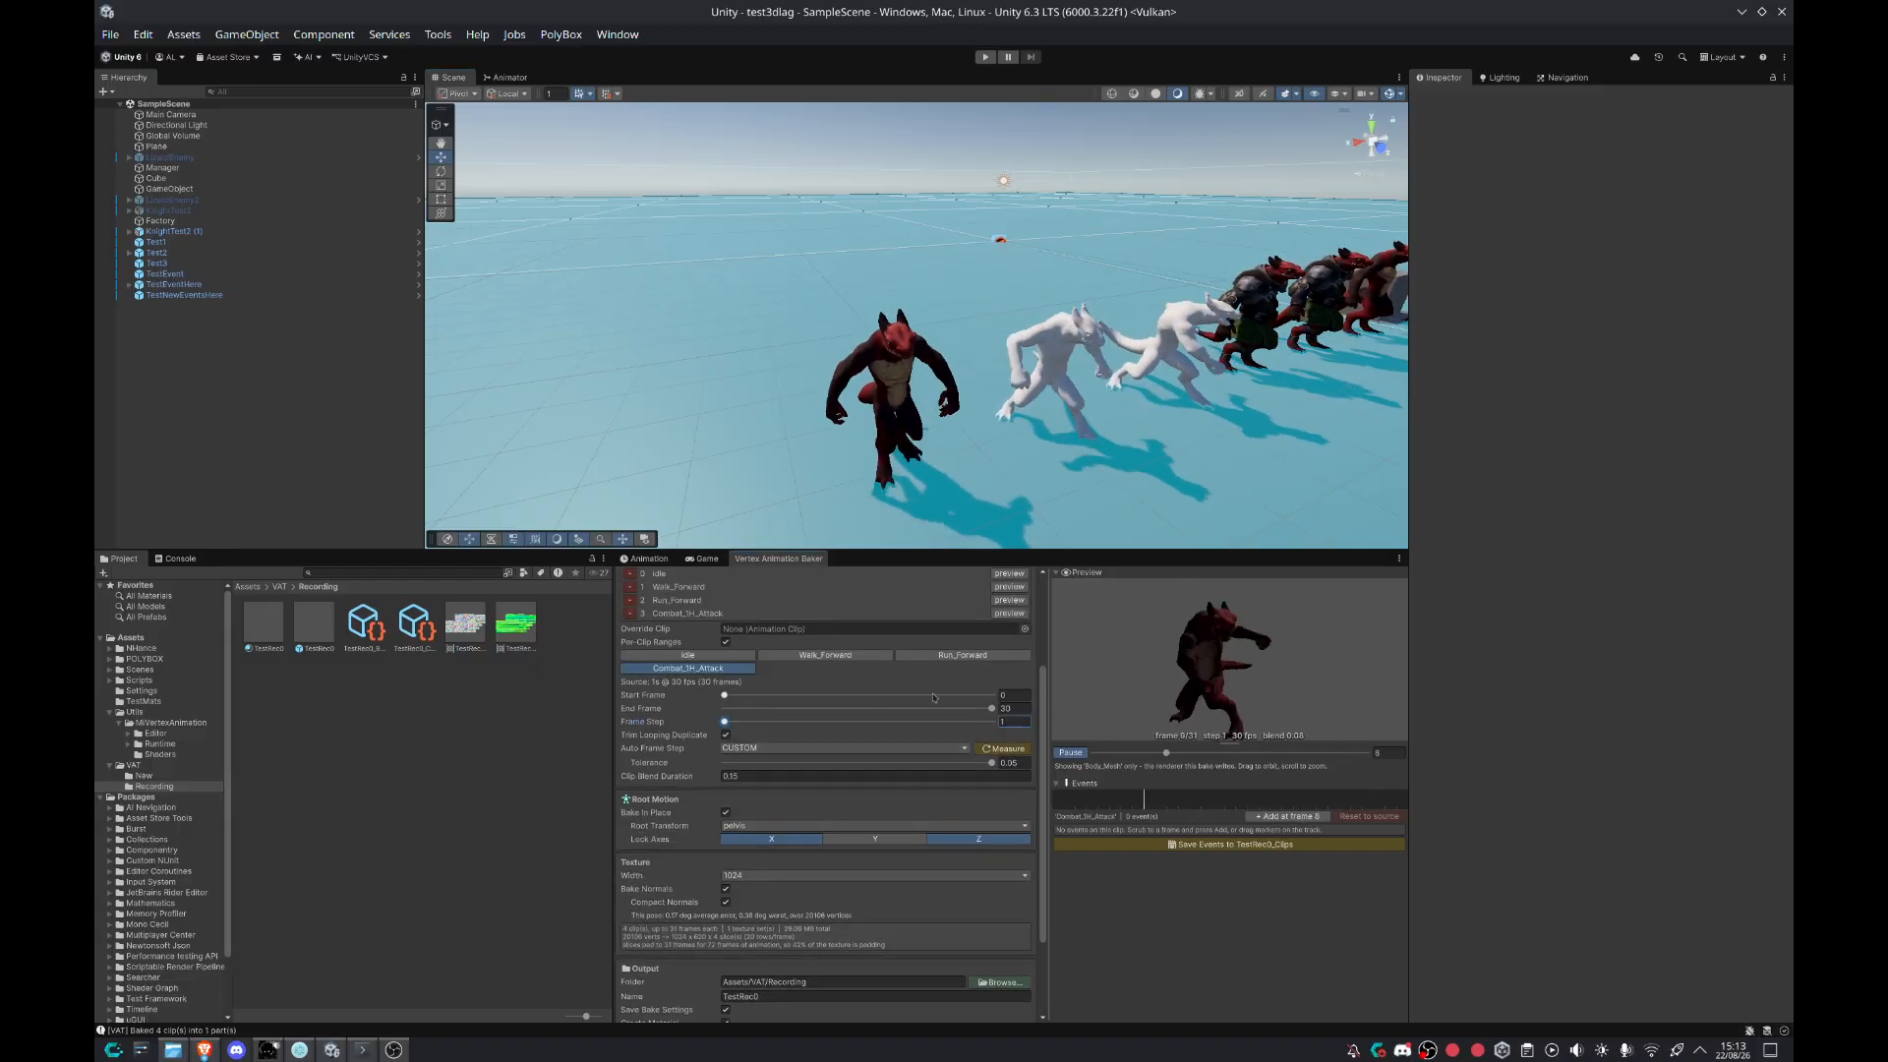
{"action": "left_click", "coordinate": [961, 655]}
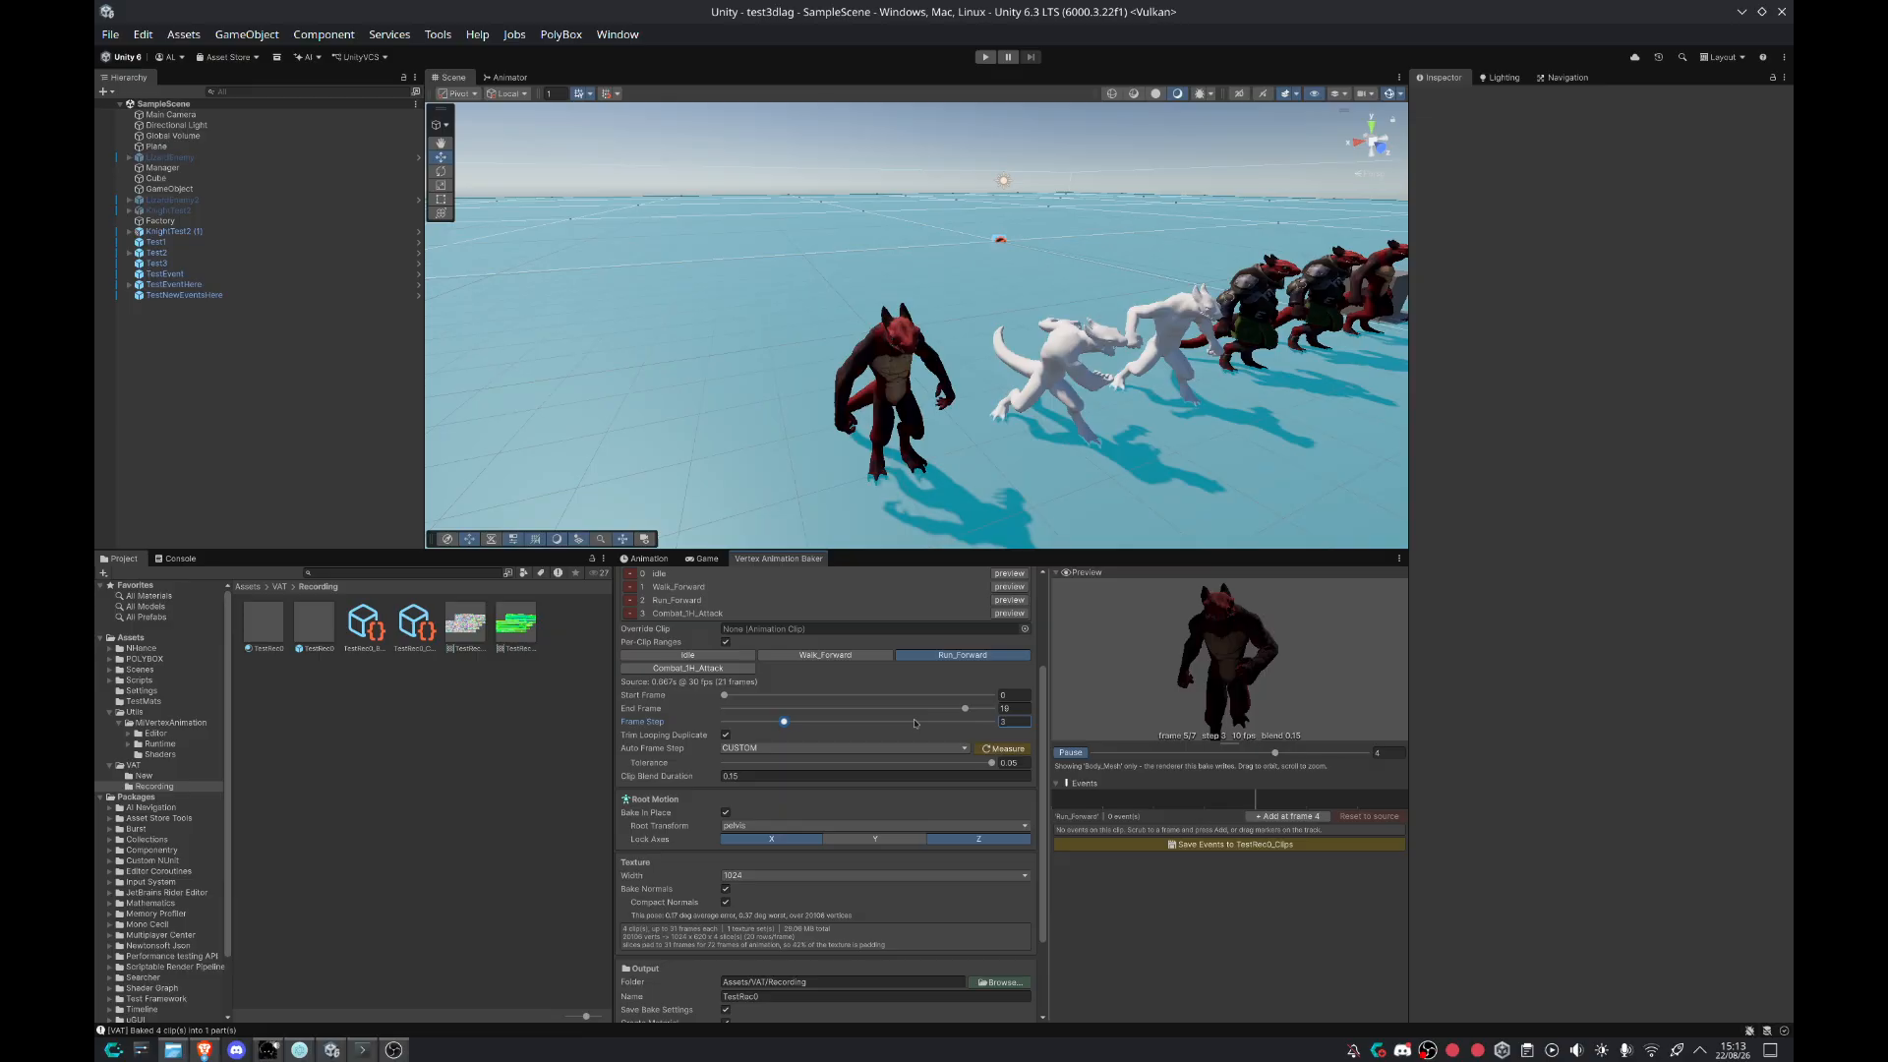
{"action": "left_click", "coordinate": [969, 709]}
{"action": "left_click", "coordinate": [723, 656]}
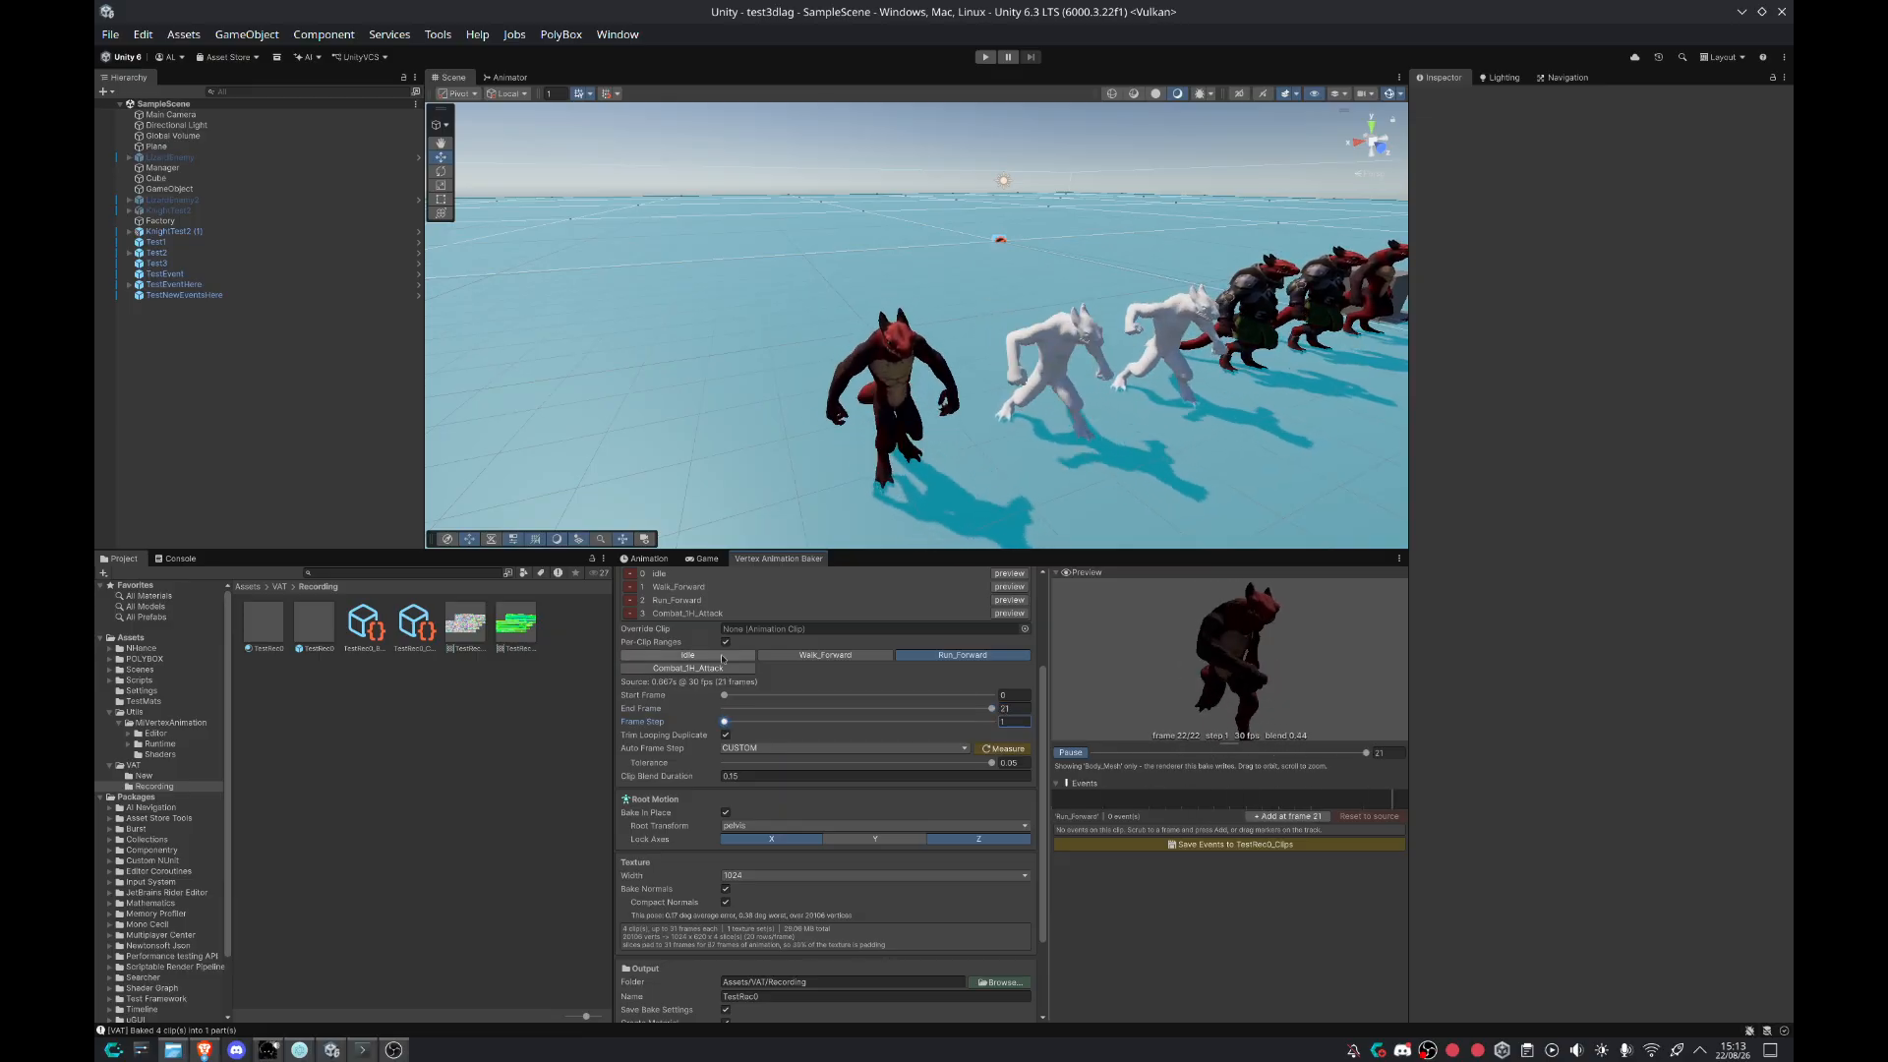
Step: Clear the saved bake and source object, and assign the KnightTest2 (1) prefab again to reset the clip settings
{"action": "scroll", "coordinate": [757, 649], "scroll_direction": "up", "scroll_amount": 4}
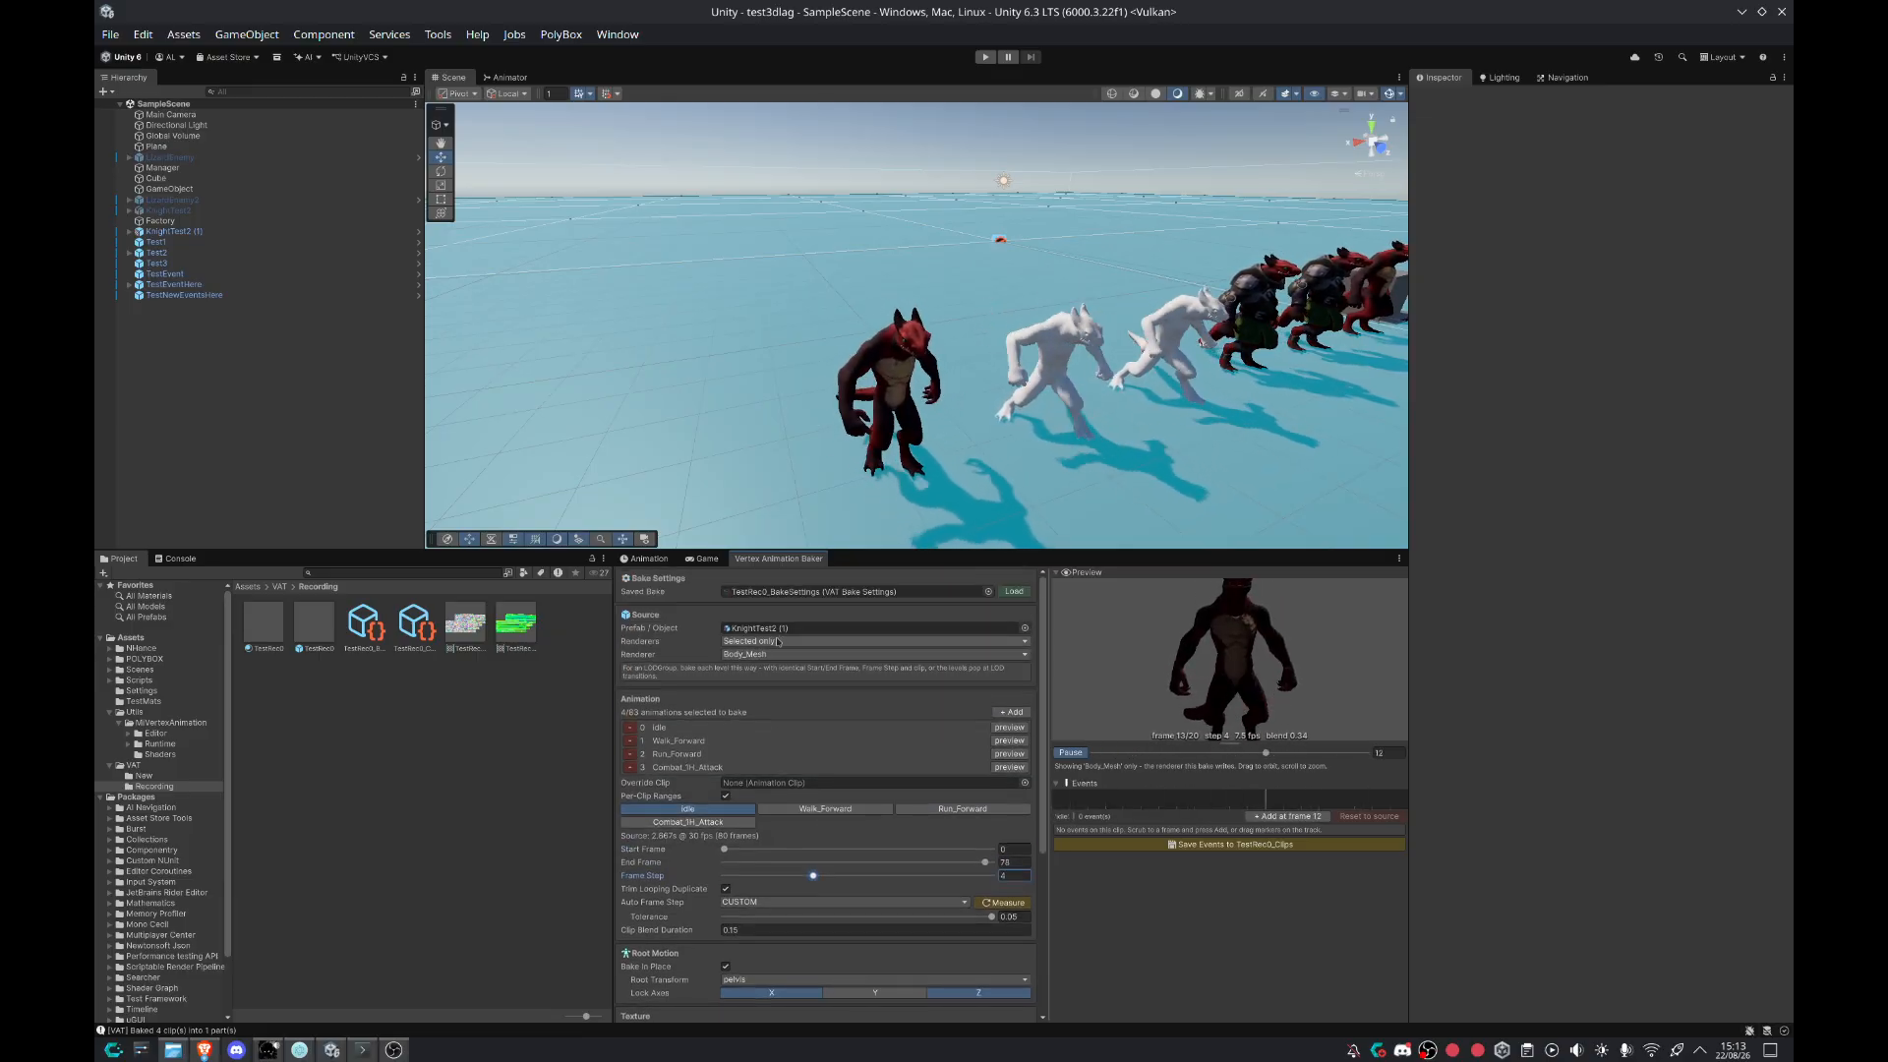
{"action": "right_click", "coordinate": [771, 633]}
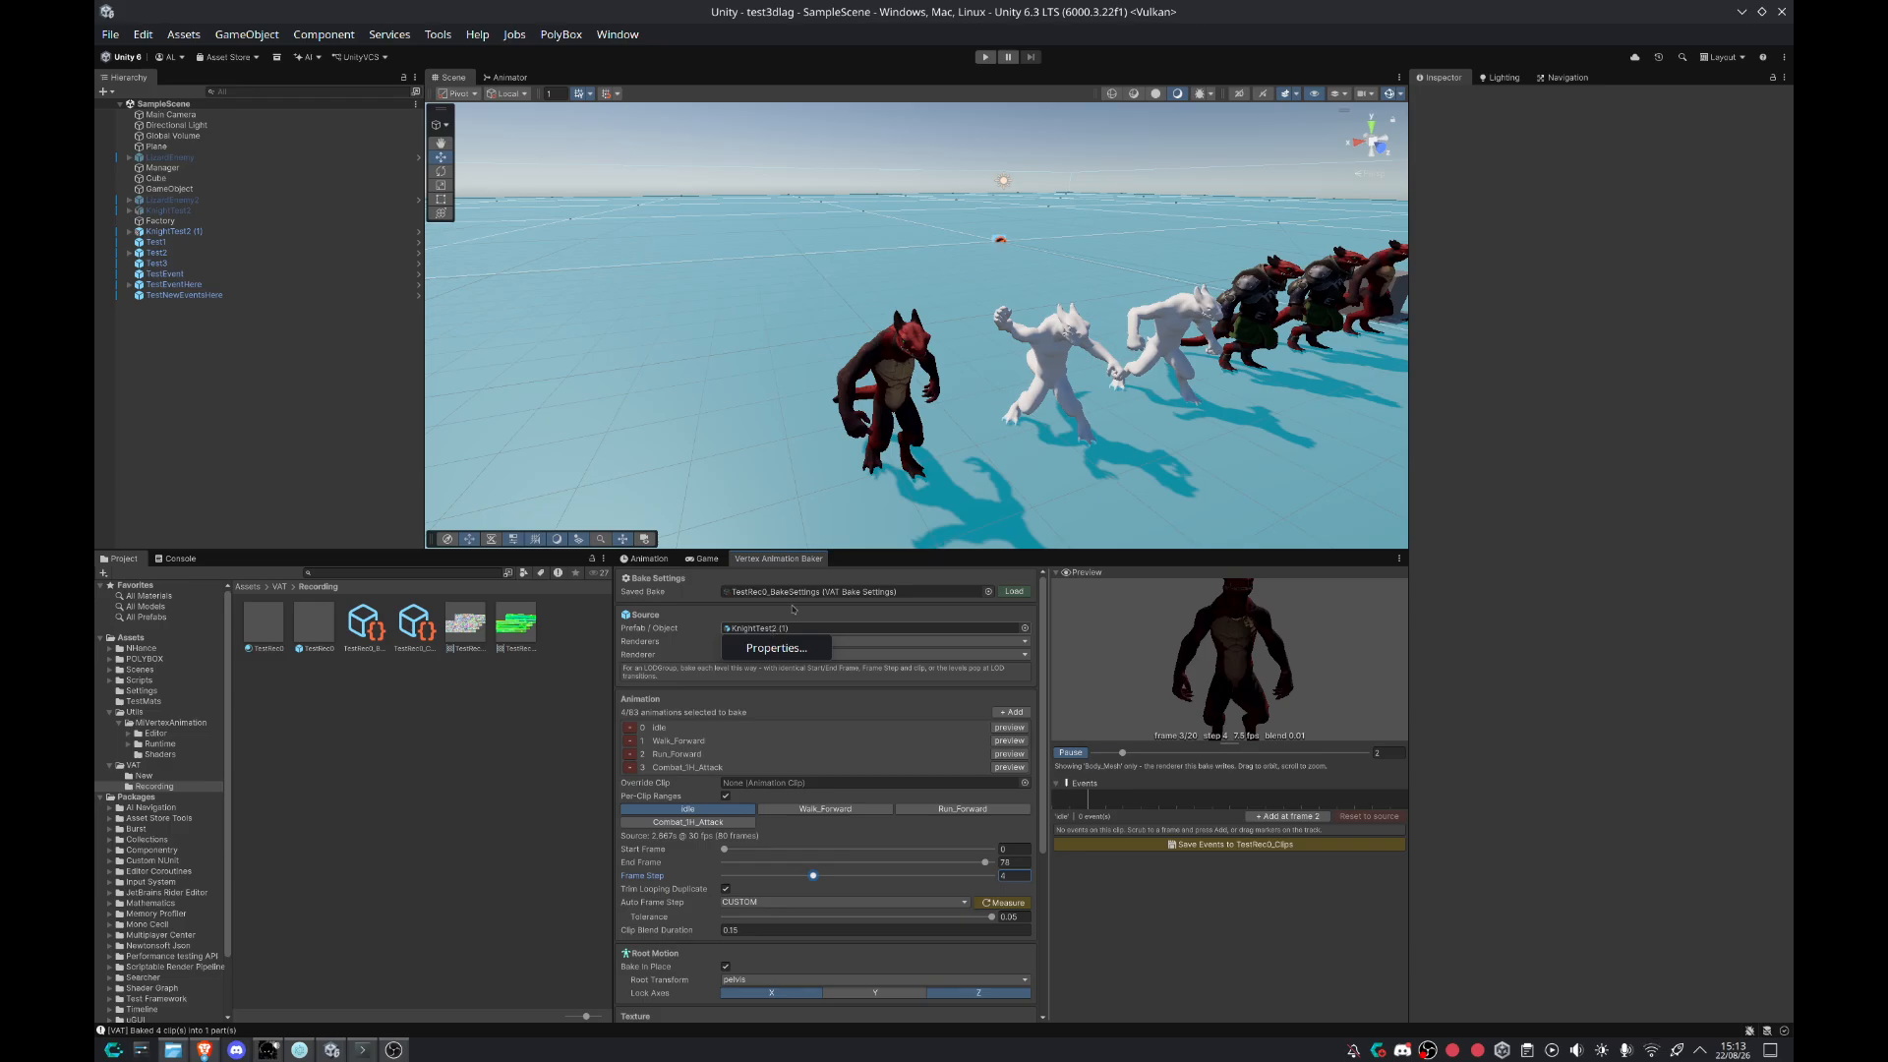
{"action": "left_click", "coordinate": [792, 594]}
{"action": "key", "text": "Delete"}
{"action": "left_click", "coordinate": [787, 627]}
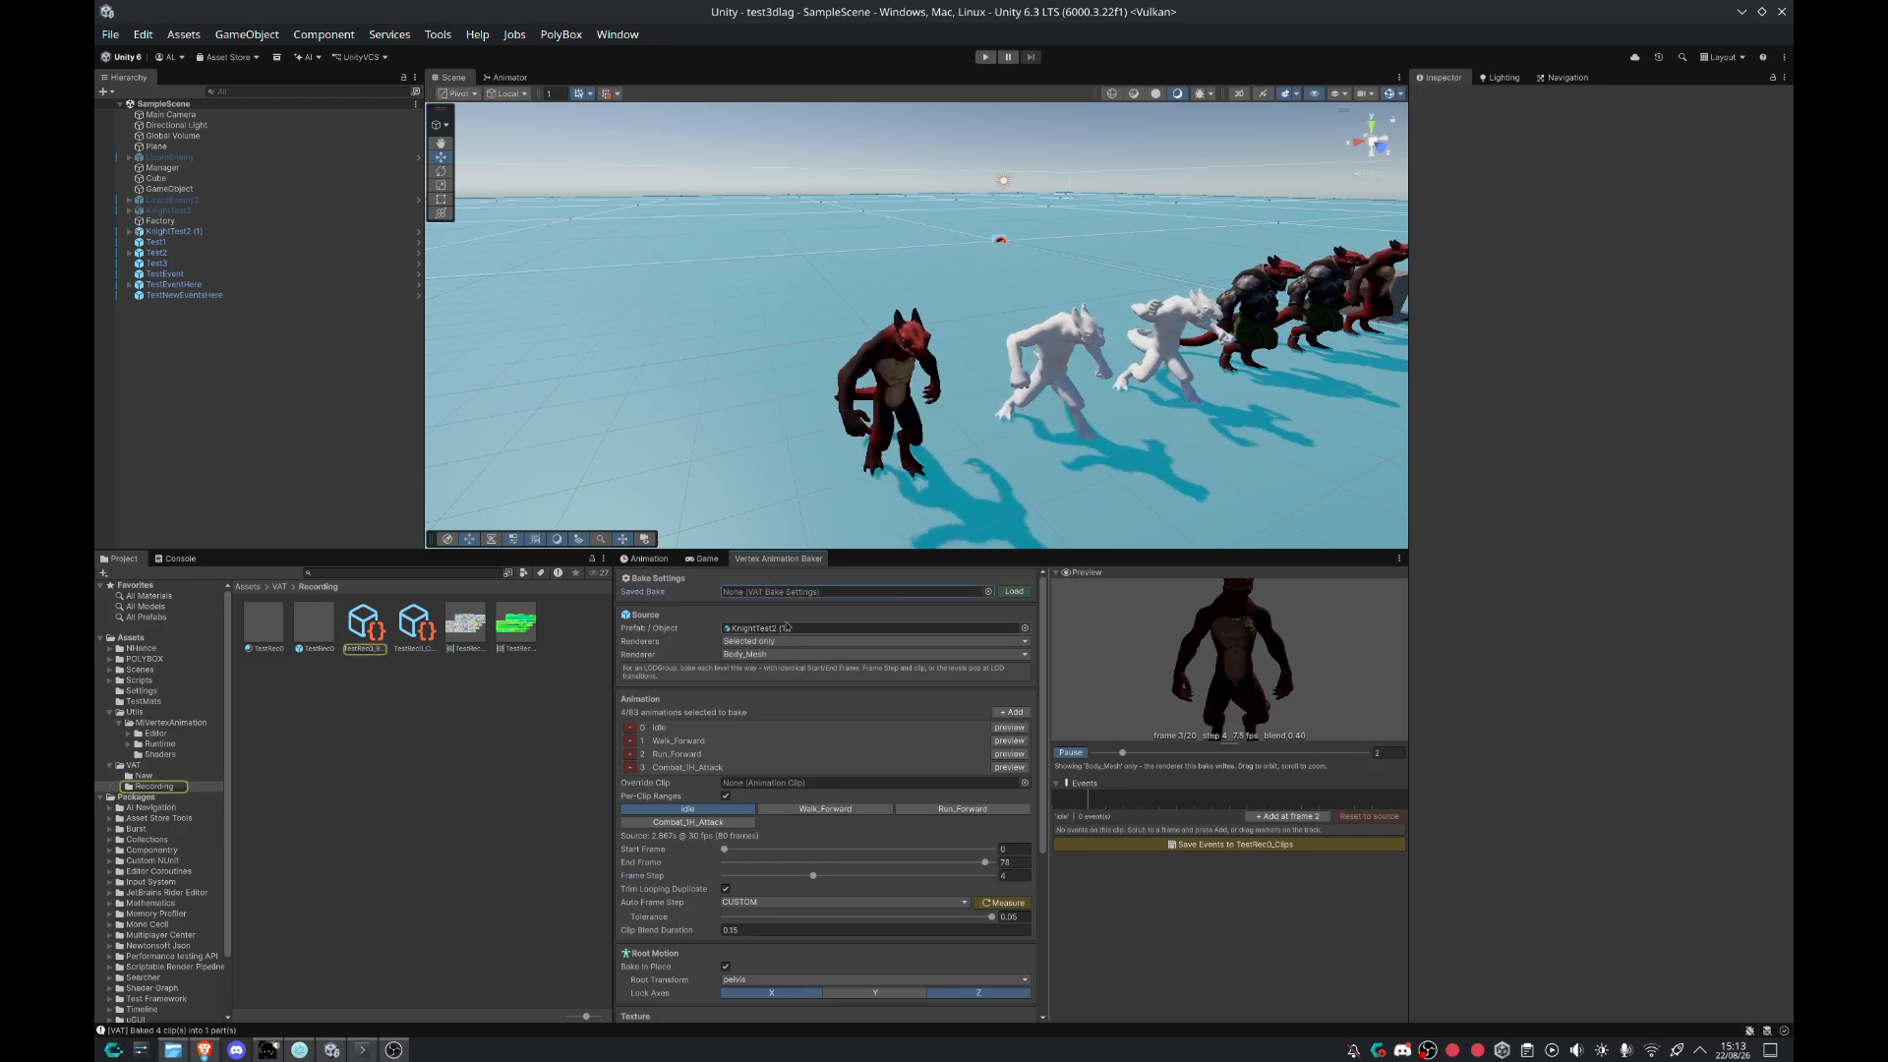
{"action": "key", "text": "Delete"}
{"action": "left_click_drag", "start_coordinate": [369, 710], "coordinate": [834, 626]}
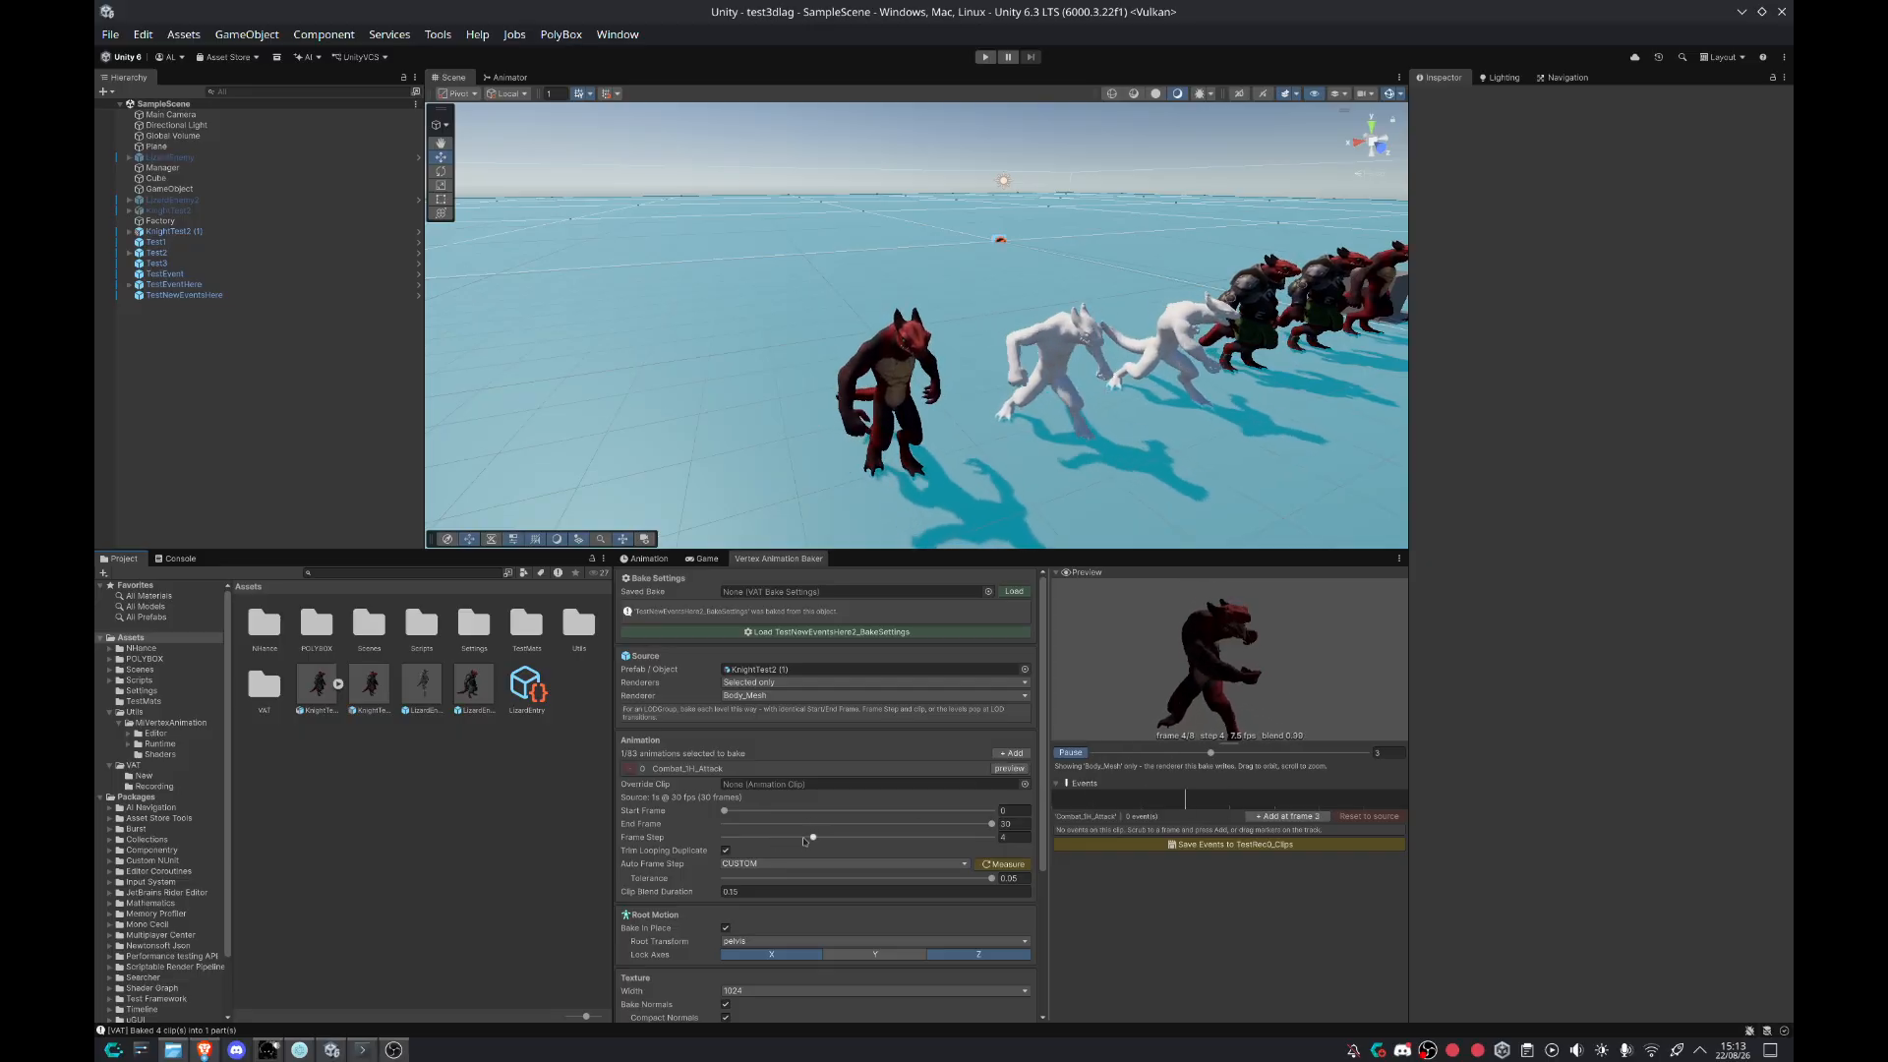
Step: Set the frame step to 1 and add the Idle and Walk_Forward clips to the bake
{"action": "left_click_drag", "start_coordinate": [804, 841], "coordinate": [694, 839]}
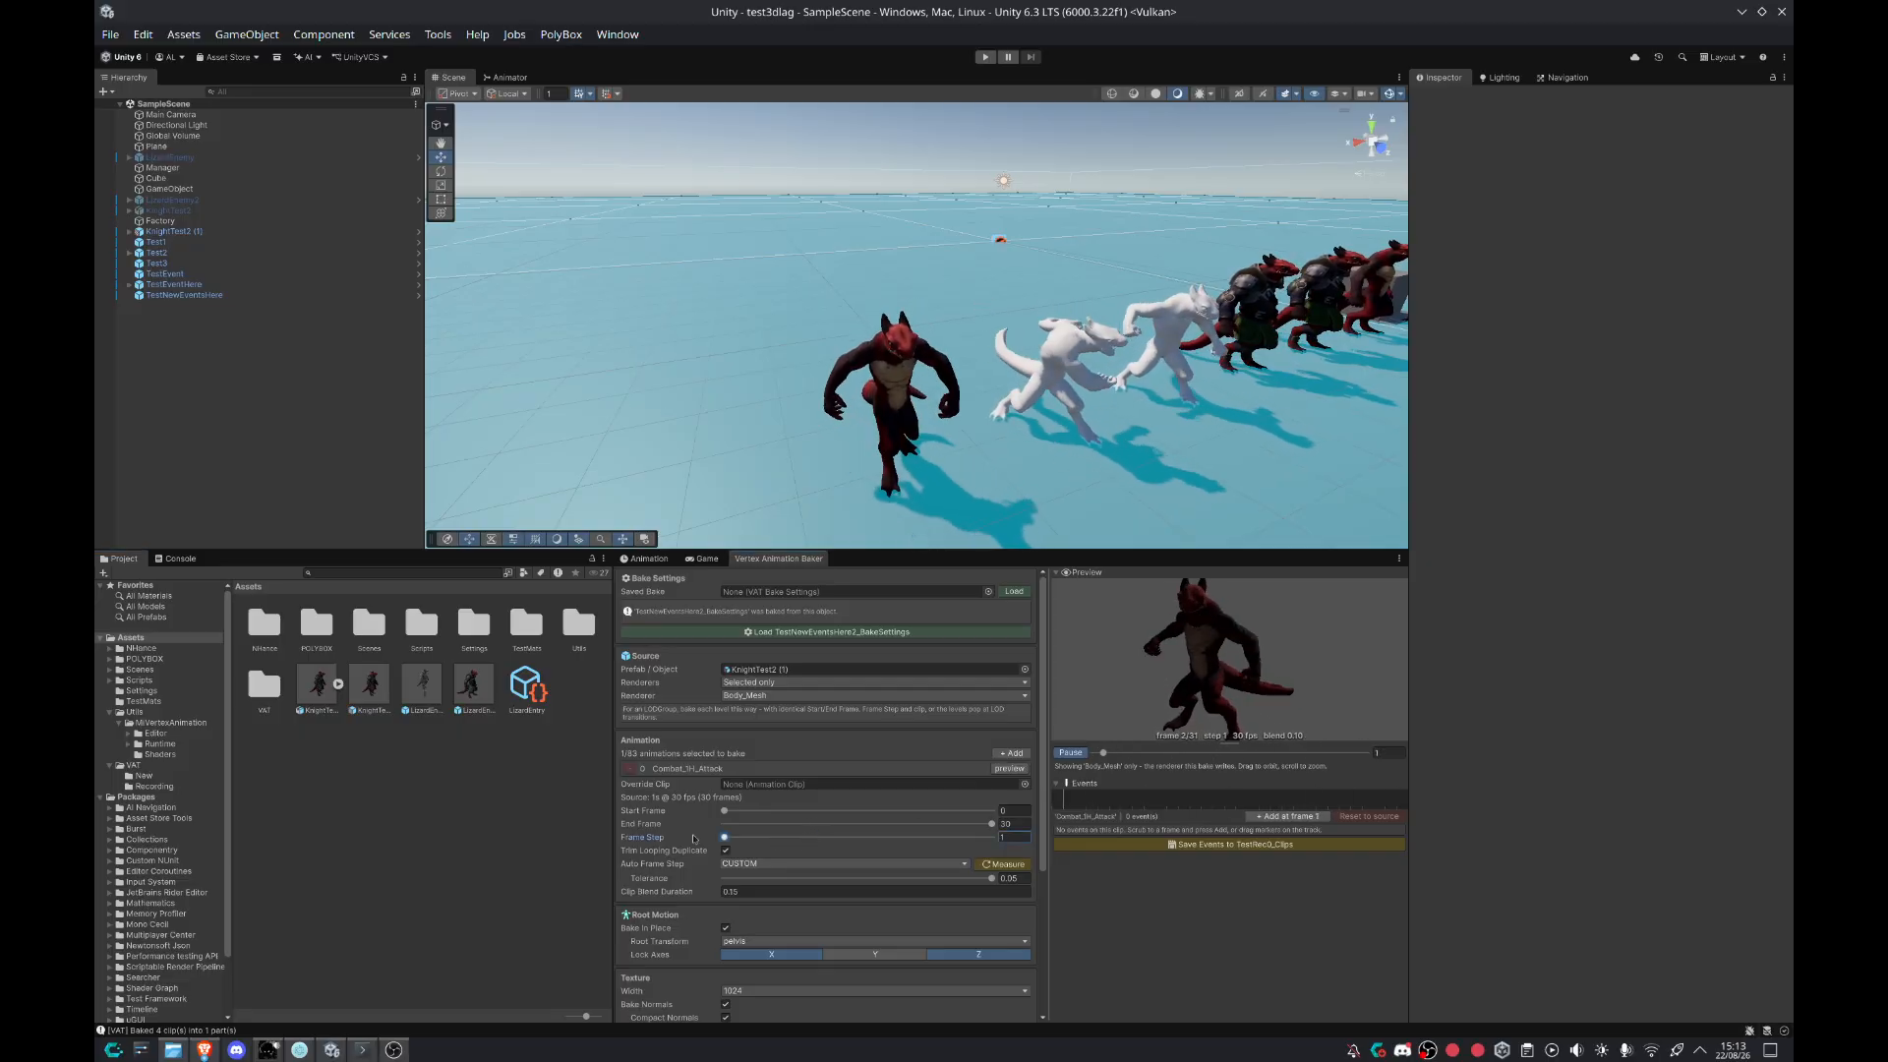
{"action": "left_click", "coordinate": [1010, 753]}
{"action": "type", "text": "idle"}
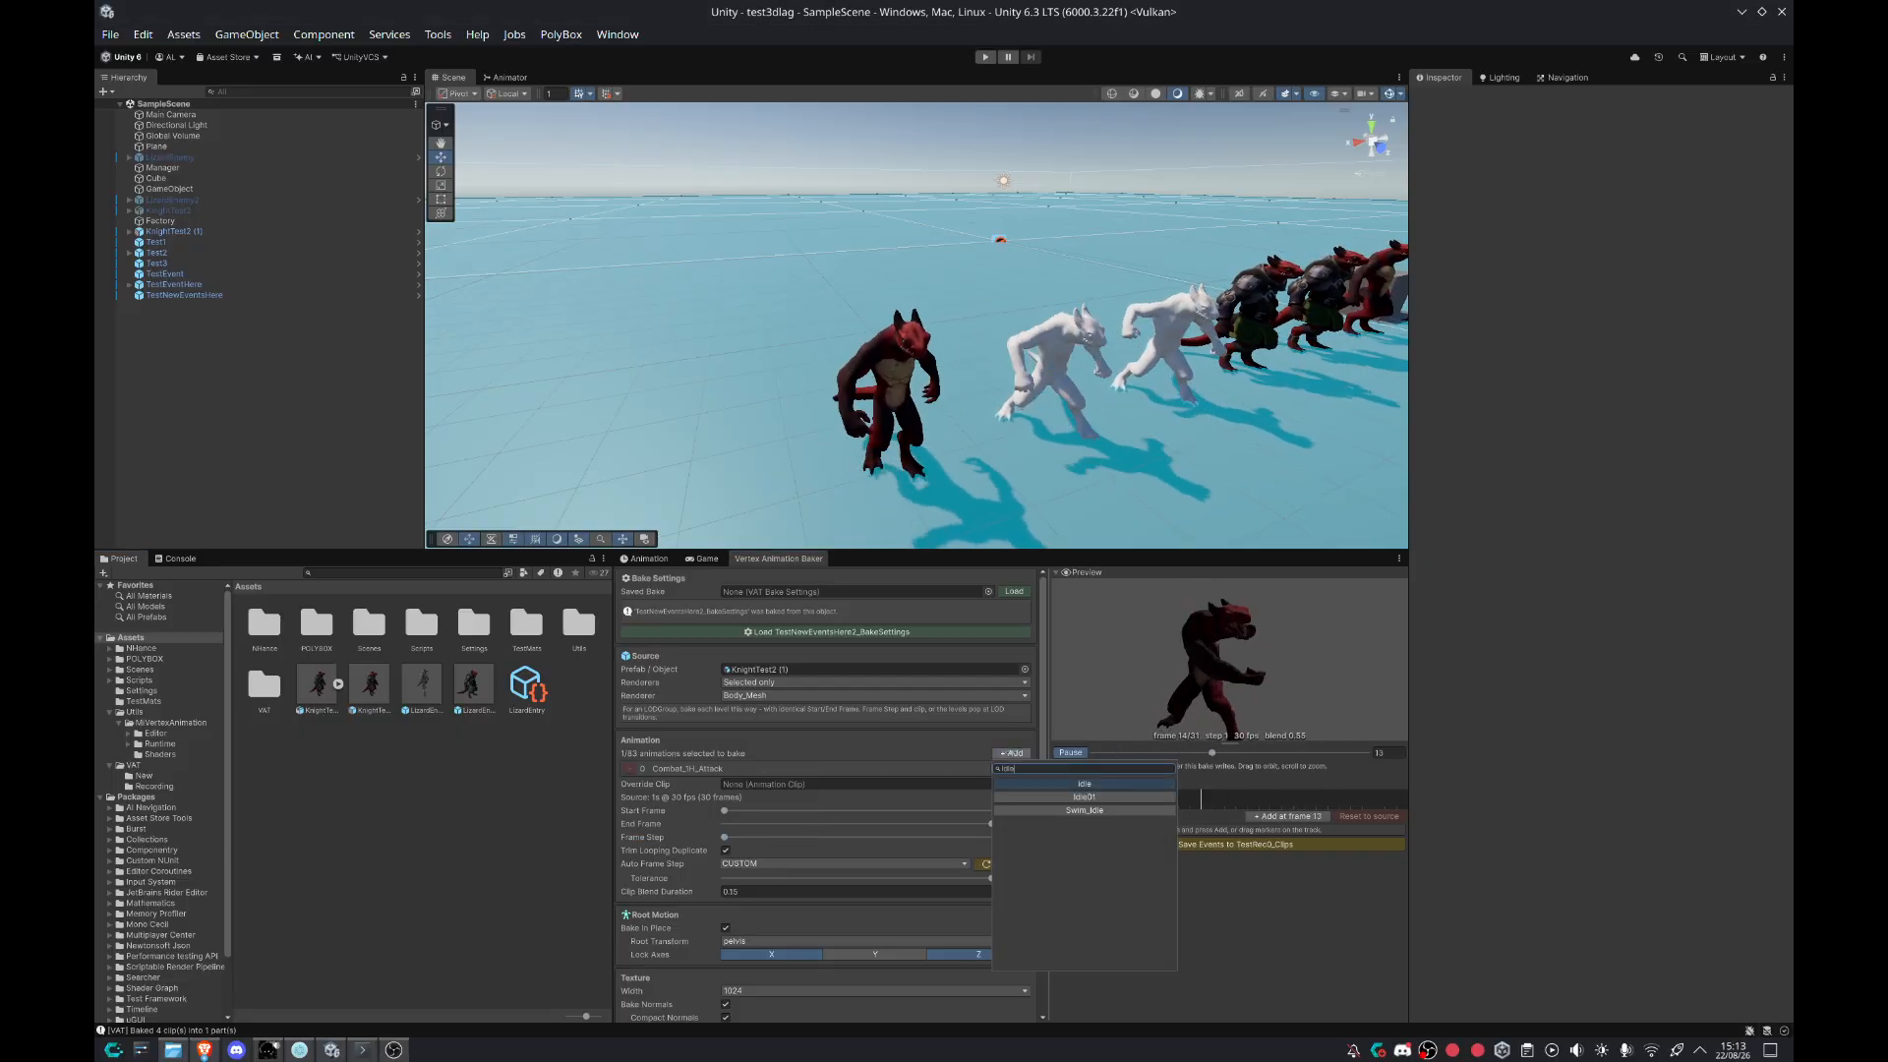
{"action": "key", "text": "Return"}
{"action": "left_click", "coordinate": [1010, 753]}
{"action": "type", "text": "walk"}
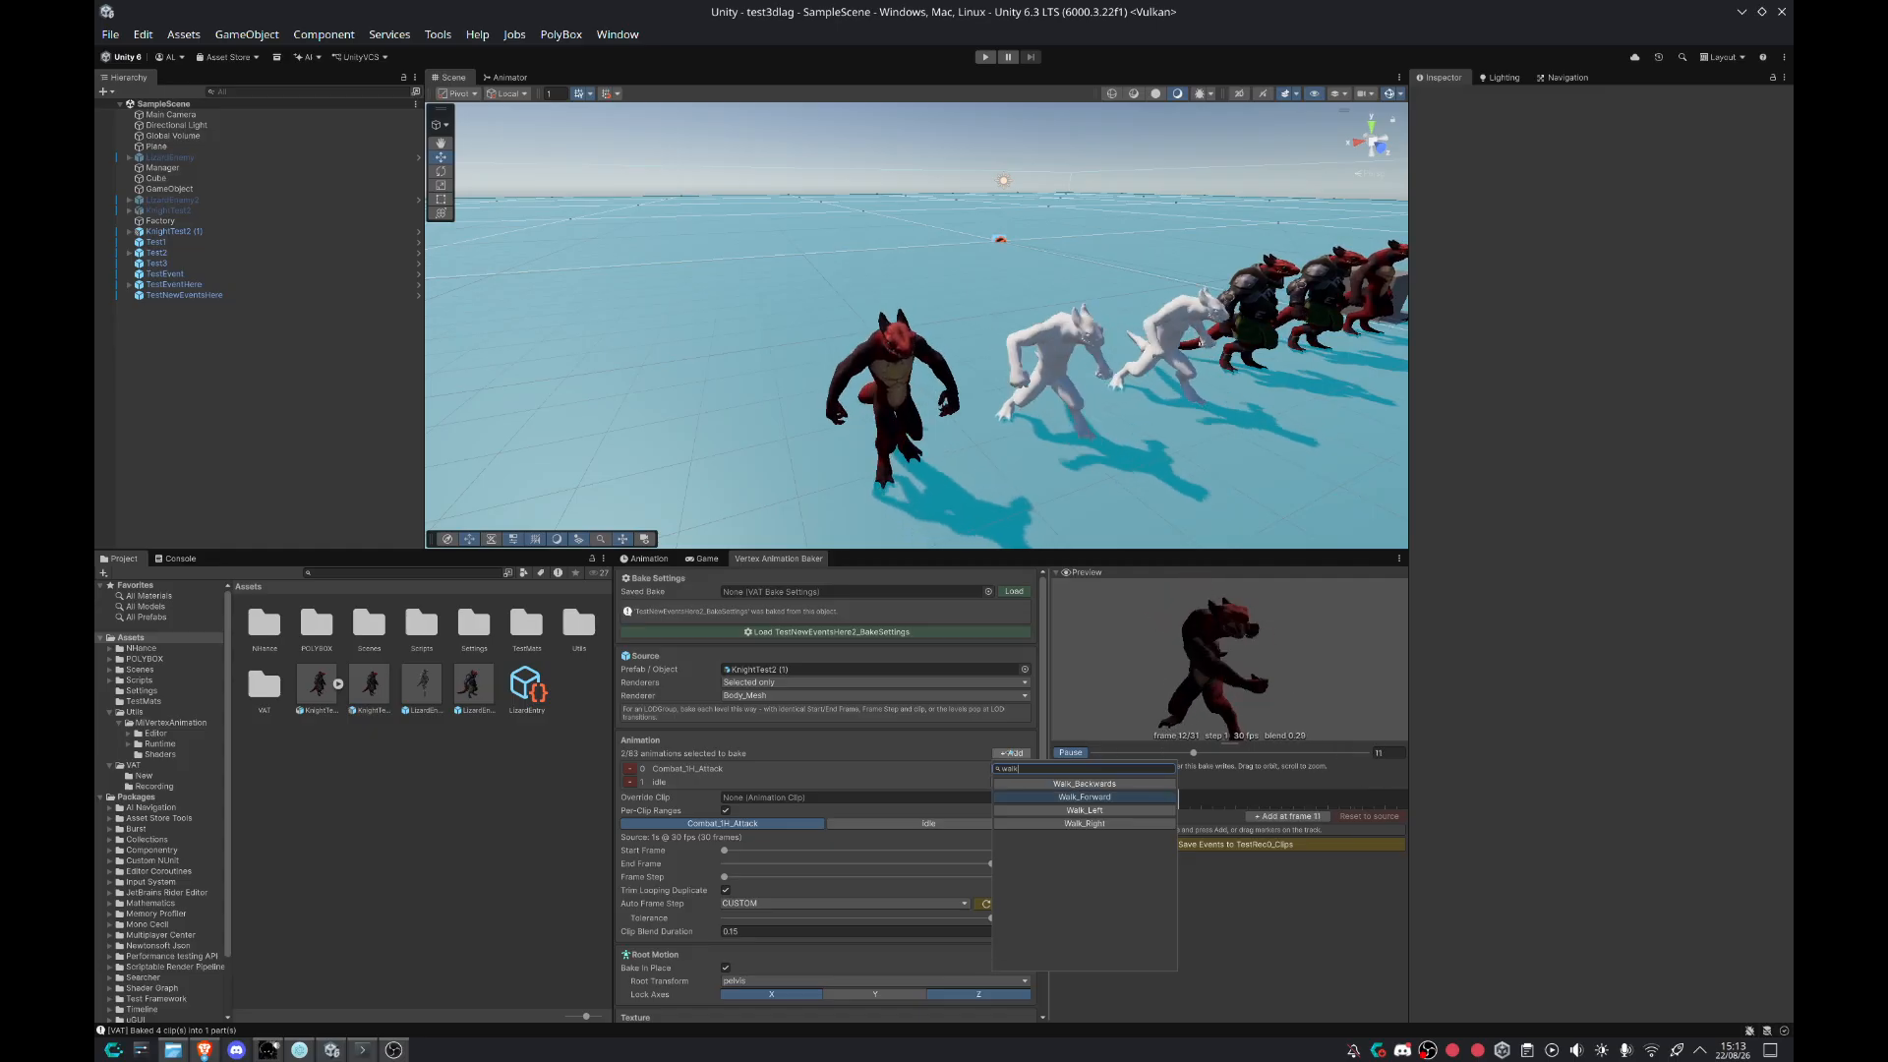
{"action": "key", "text": "Return"}
Step: Add the Run_Forward clip to the bake list
{"action": "left_click", "coordinate": [1011, 753]}
{"action": "type", "text": "run"}
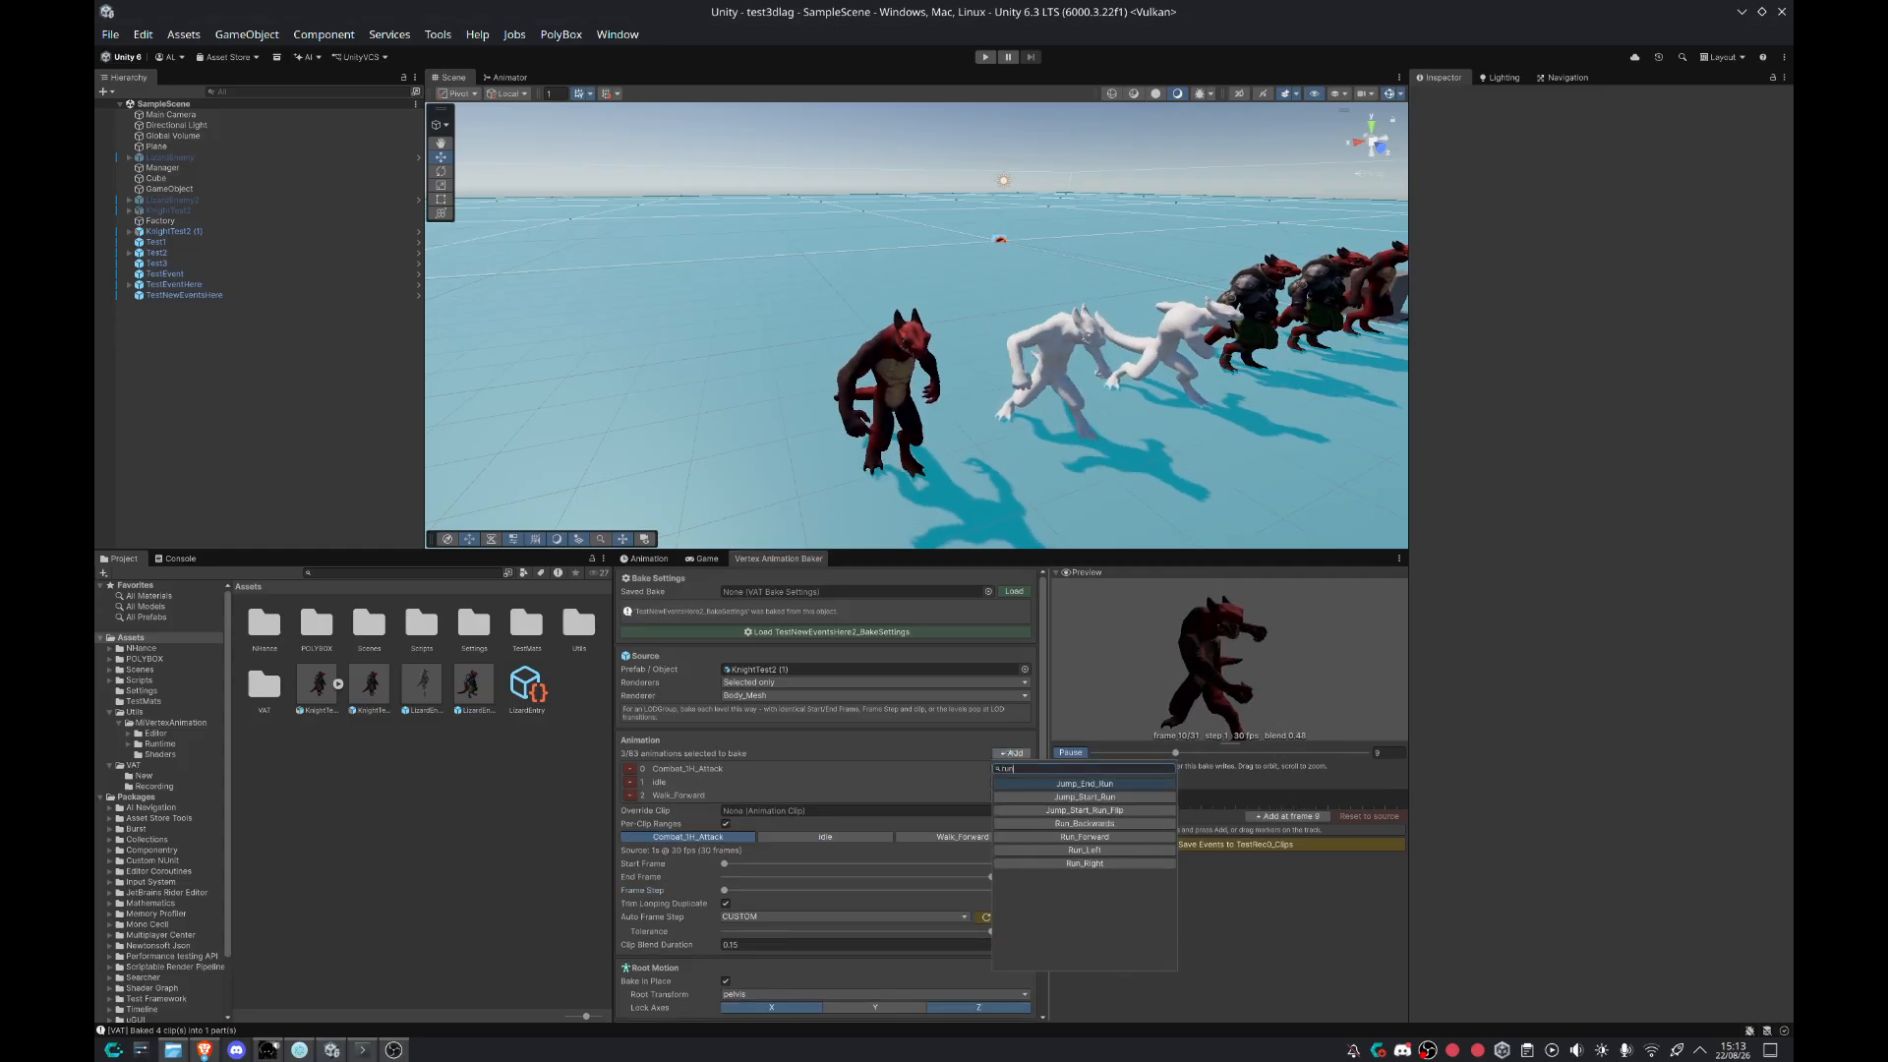
{"action": "key", "text": "Down"}
{"action": "key", "text": "Down"}
{"action": "key", "text": "Down"}
{"action": "key", "text": "Down"}
{"action": "key", "text": "Return"}
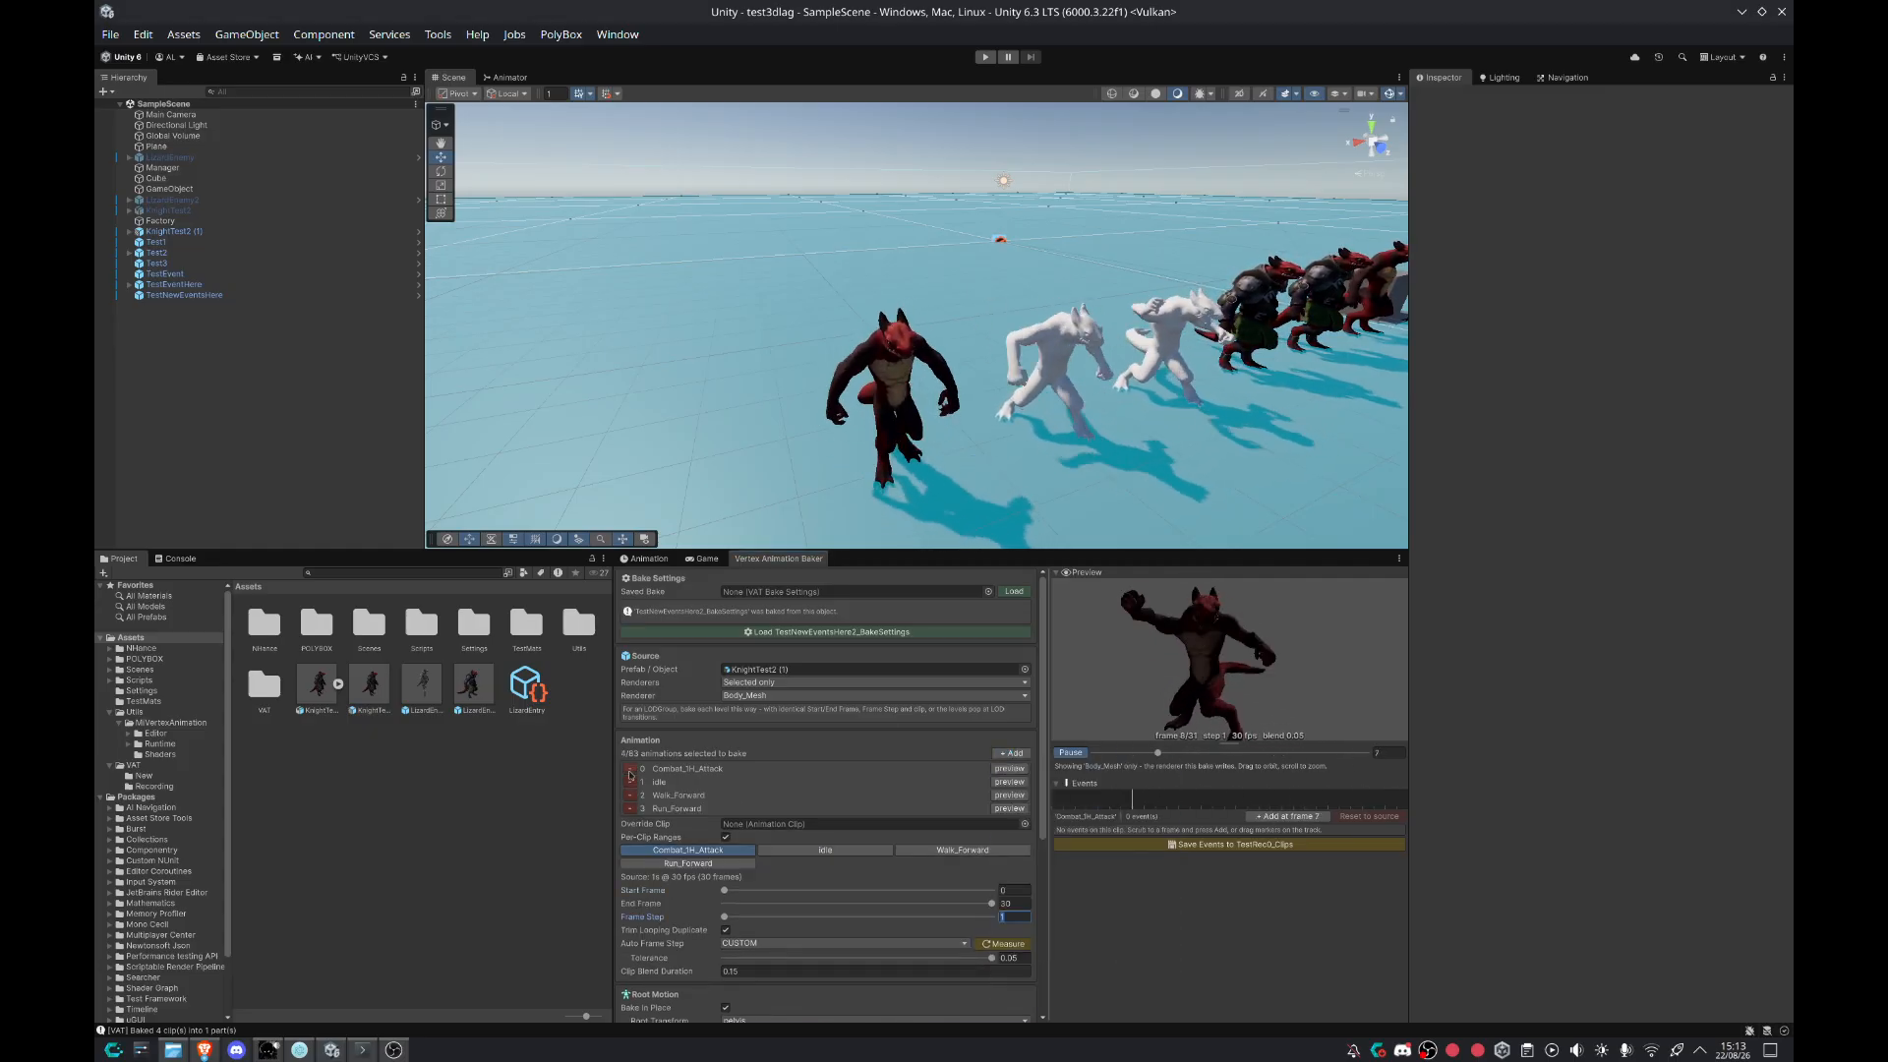
Step: Remove Combat_1H_Attack from the start of the clip list and add it again at the end
{"action": "left_click", "coordinate": [629, 769]}
{"action": "left_click", "coordinate": [1013, 753]}
{"action": "type", "text": "co"}
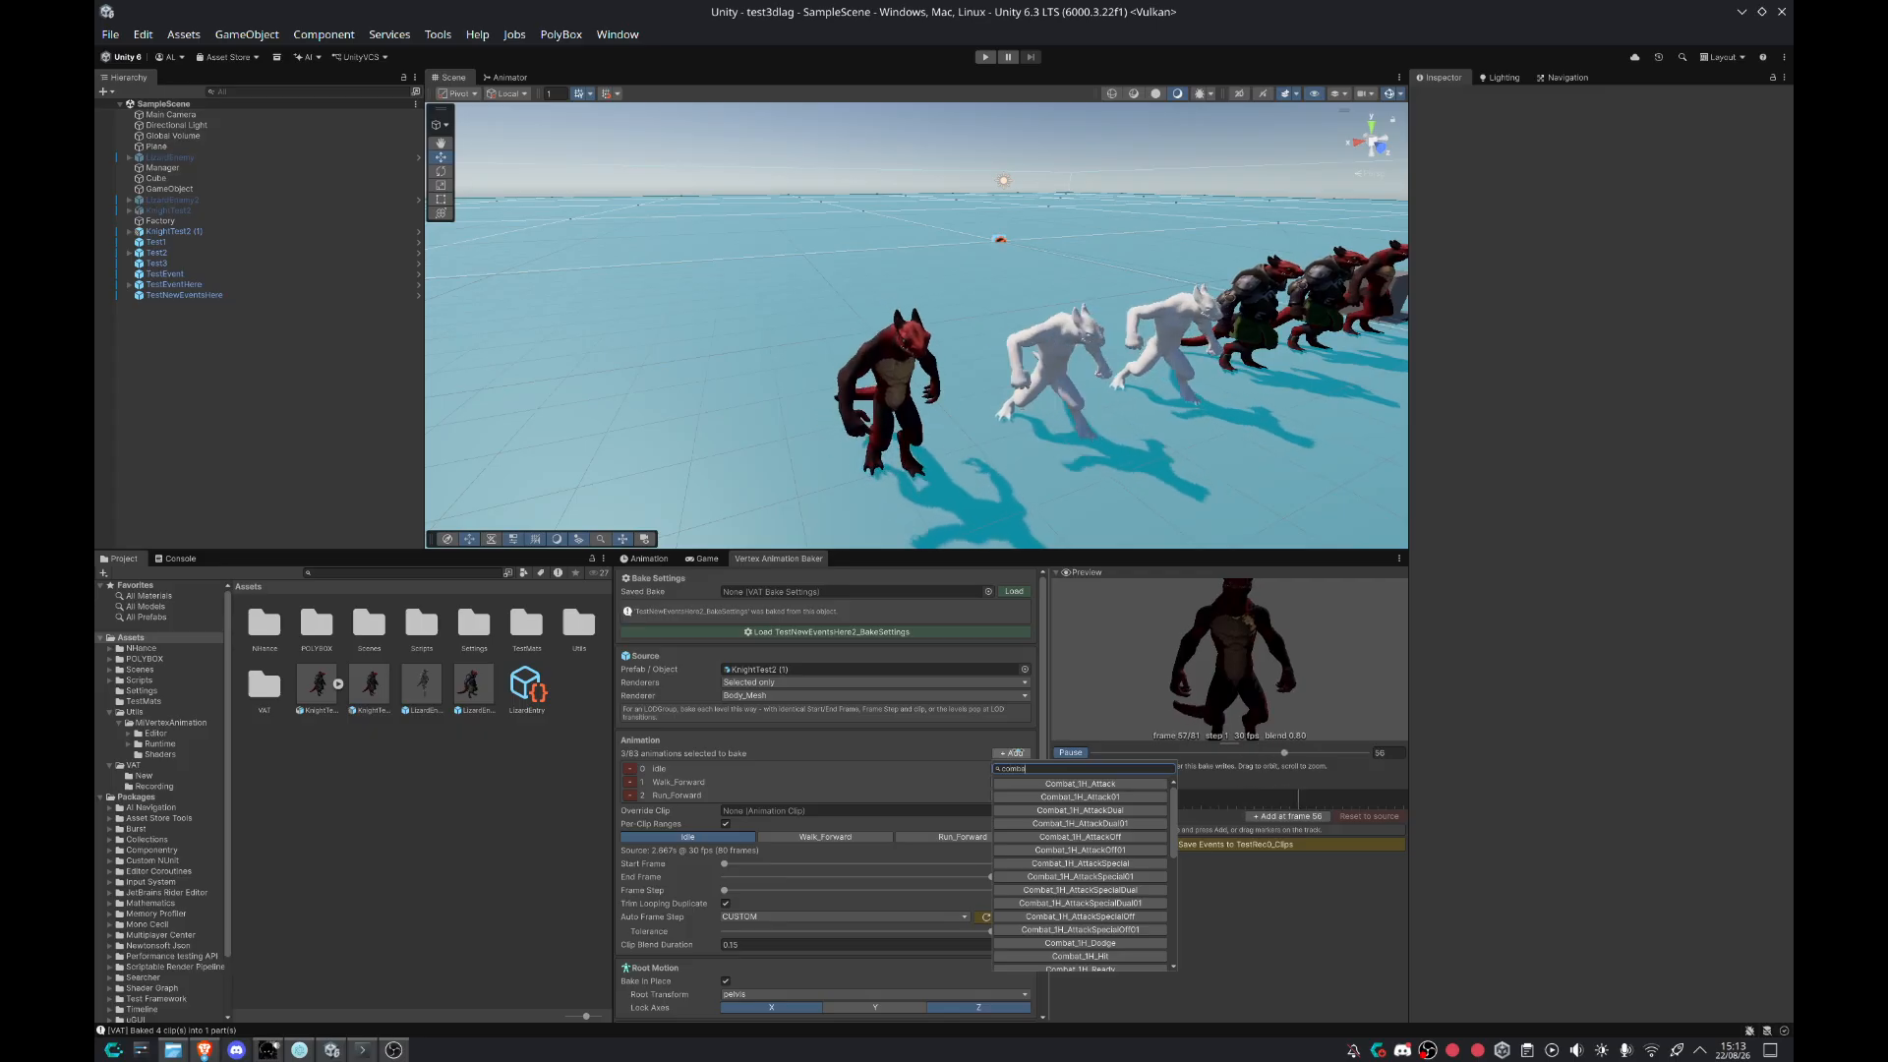
{"action": "type", "text": "mba"}
{"action": "key", "text": "Return"}
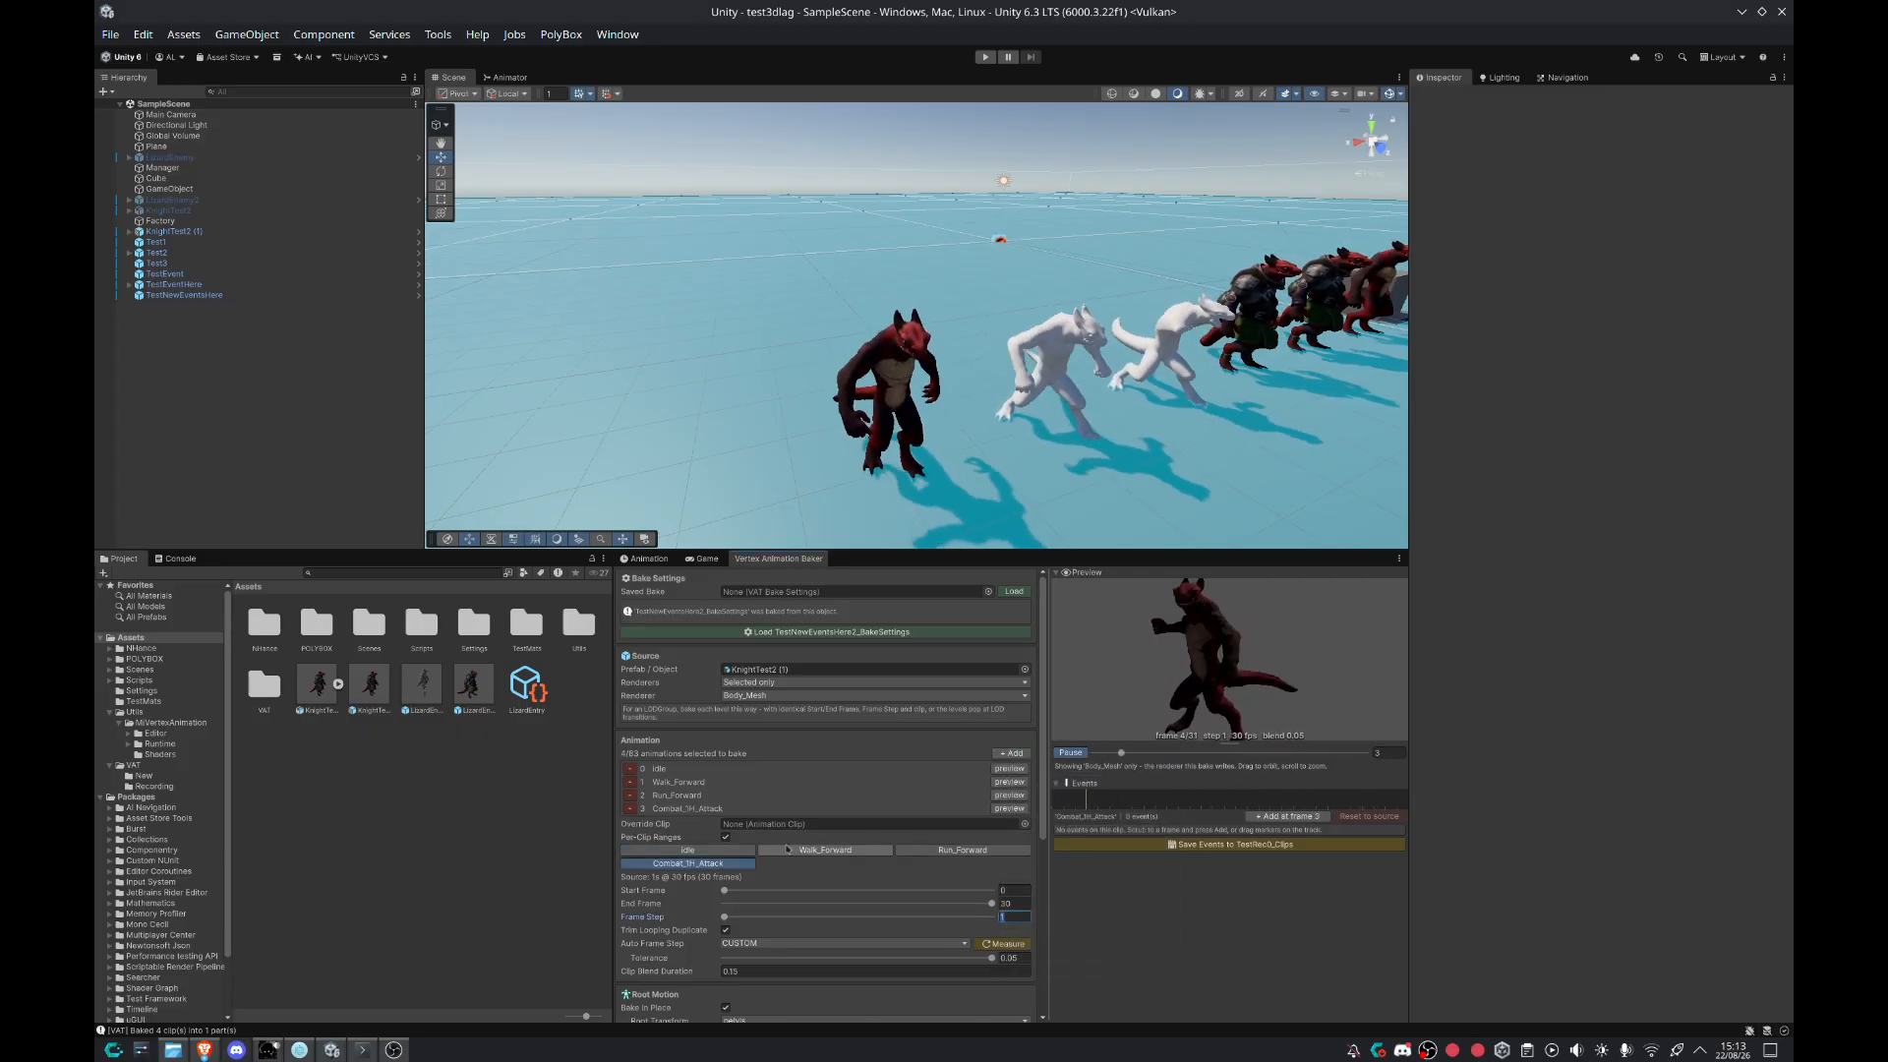
Step: Check the frame range and frame step of the Run_Forward, Combat_1H_Attack and Idle clips
{"action": "left_click", "coordinate": [973, 852]}
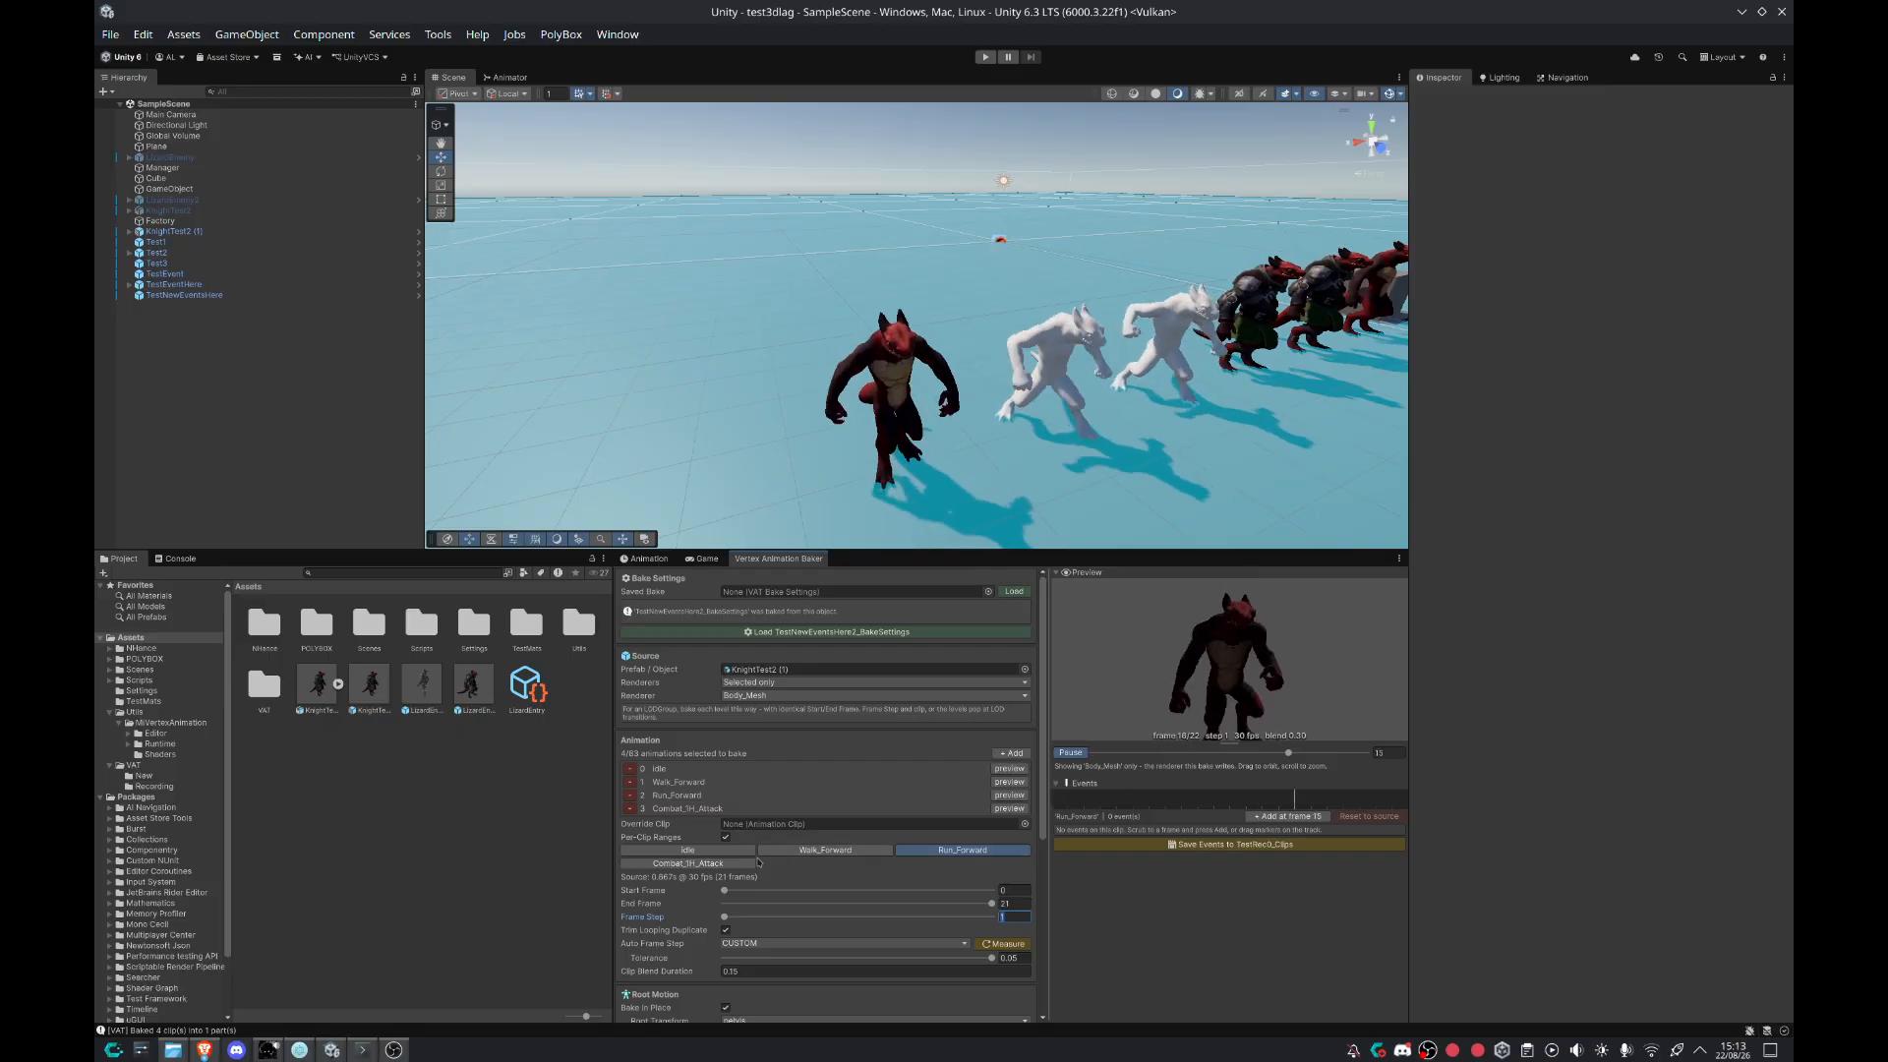
{"action": "left_click", "coordinate": [688, 863]}
{"action": "scroll", "coordinate": [989, 846], "scroll_direction": "down", "scroll_amount": 3}
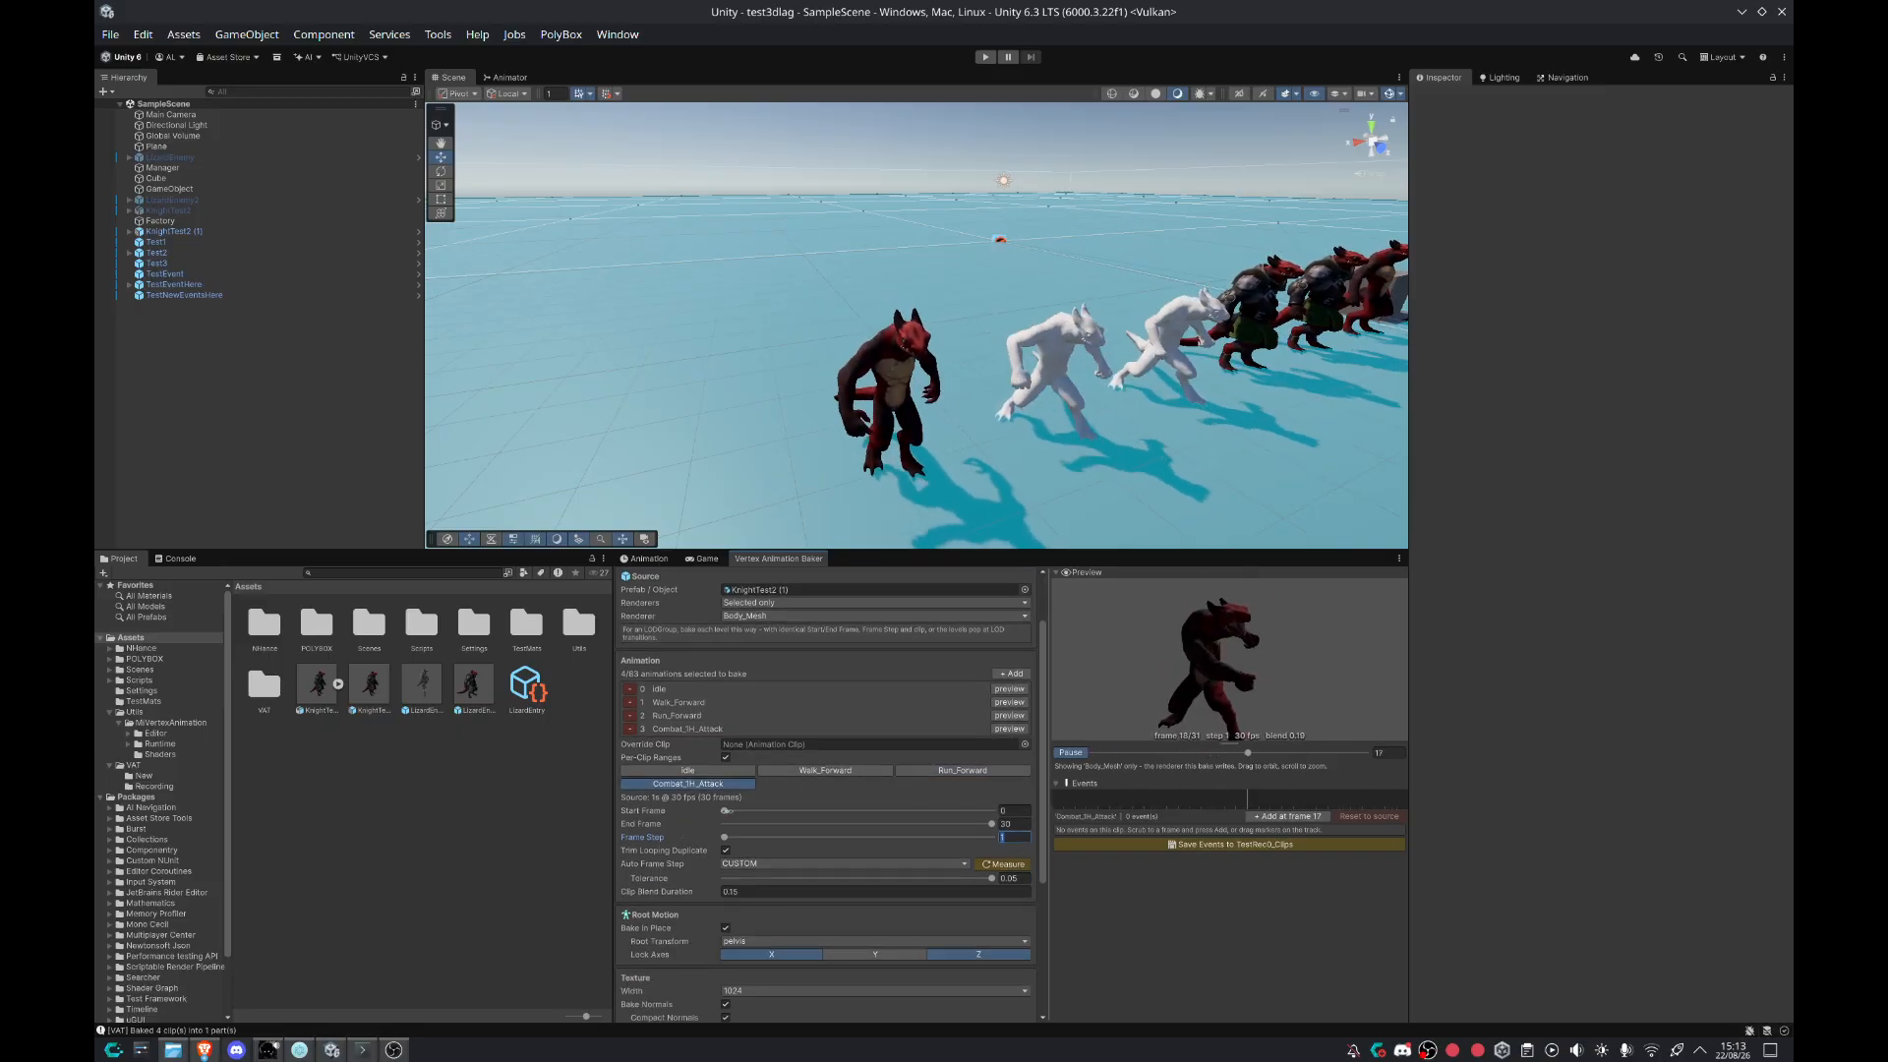
{"action": "left_click", "coordinate": [687, 769]}
{"action": "scroll", "coordinate": [702, 787], "scroll_direction": "down", "scroll_amount": 5}
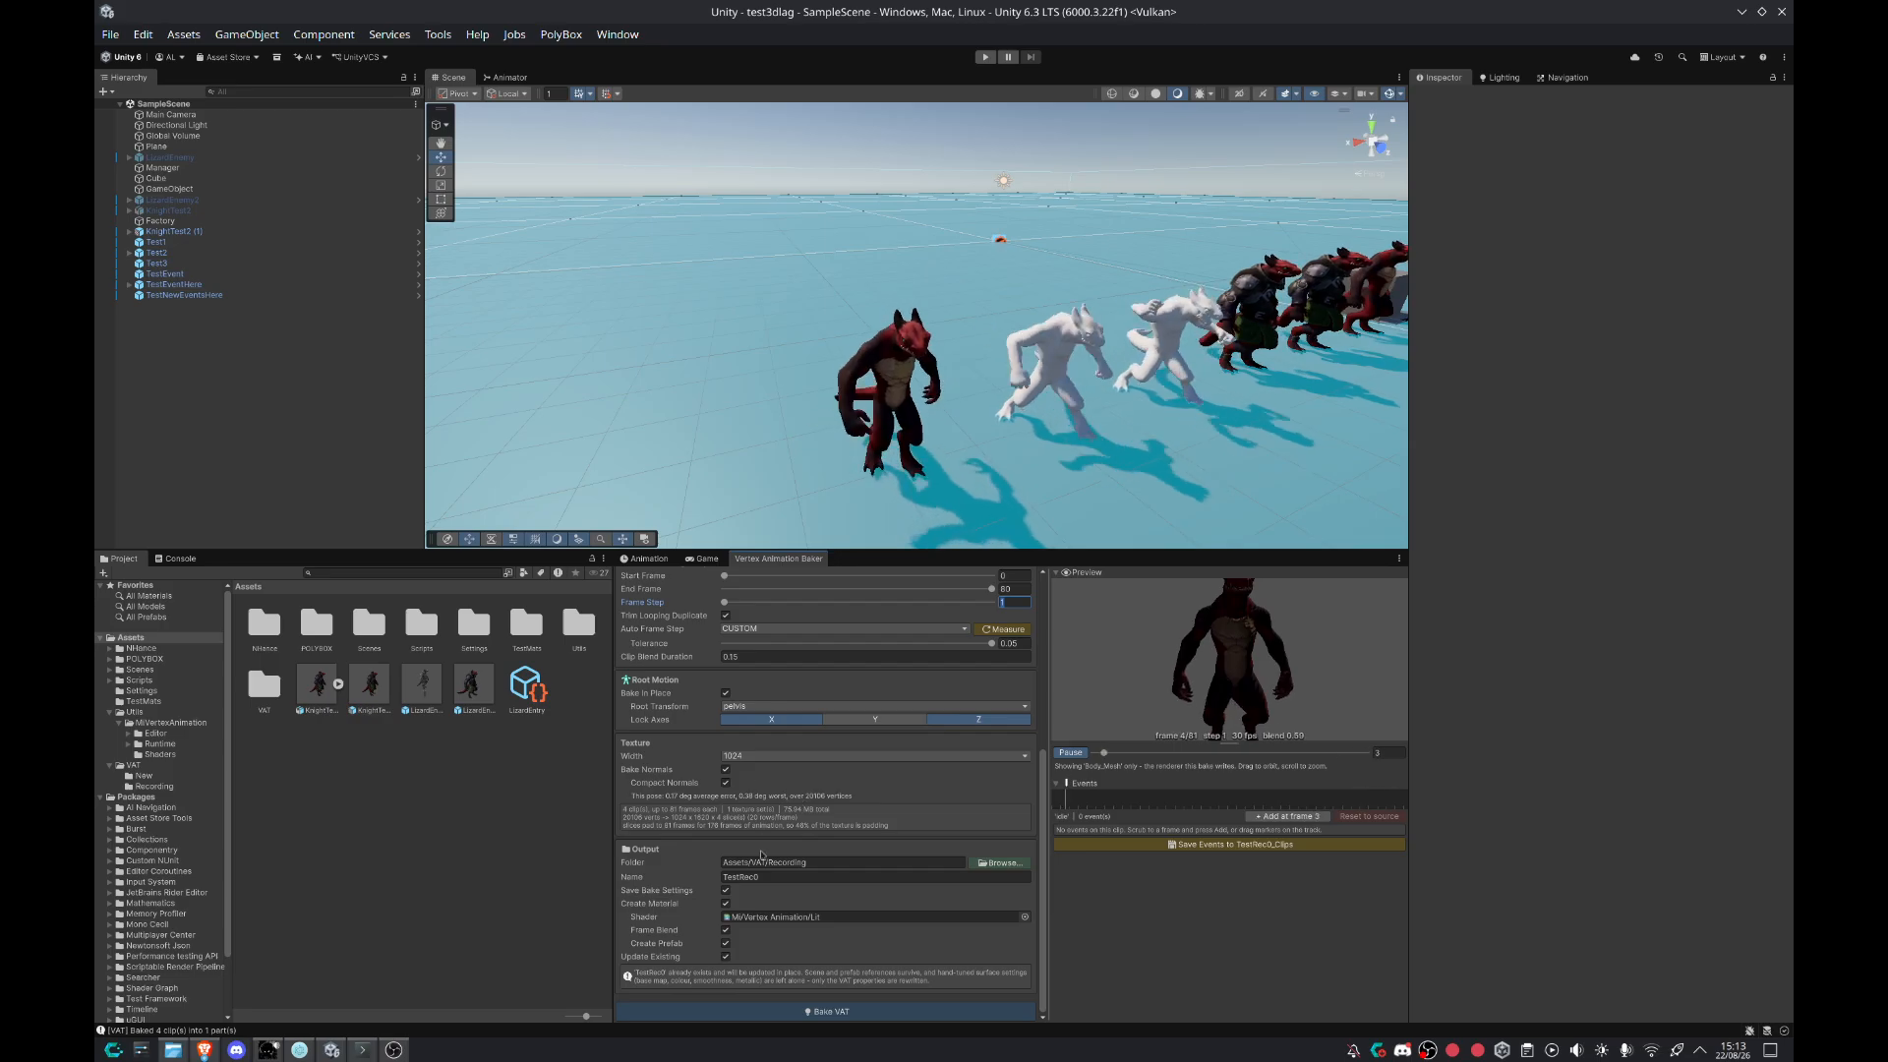
Step: Show the Recording folder contents and rename the bake output to TestRec1
{"action": "left_click", "coordinate": [158, 788]}
{"action": "left_click", "coordinate": [856, 878]}
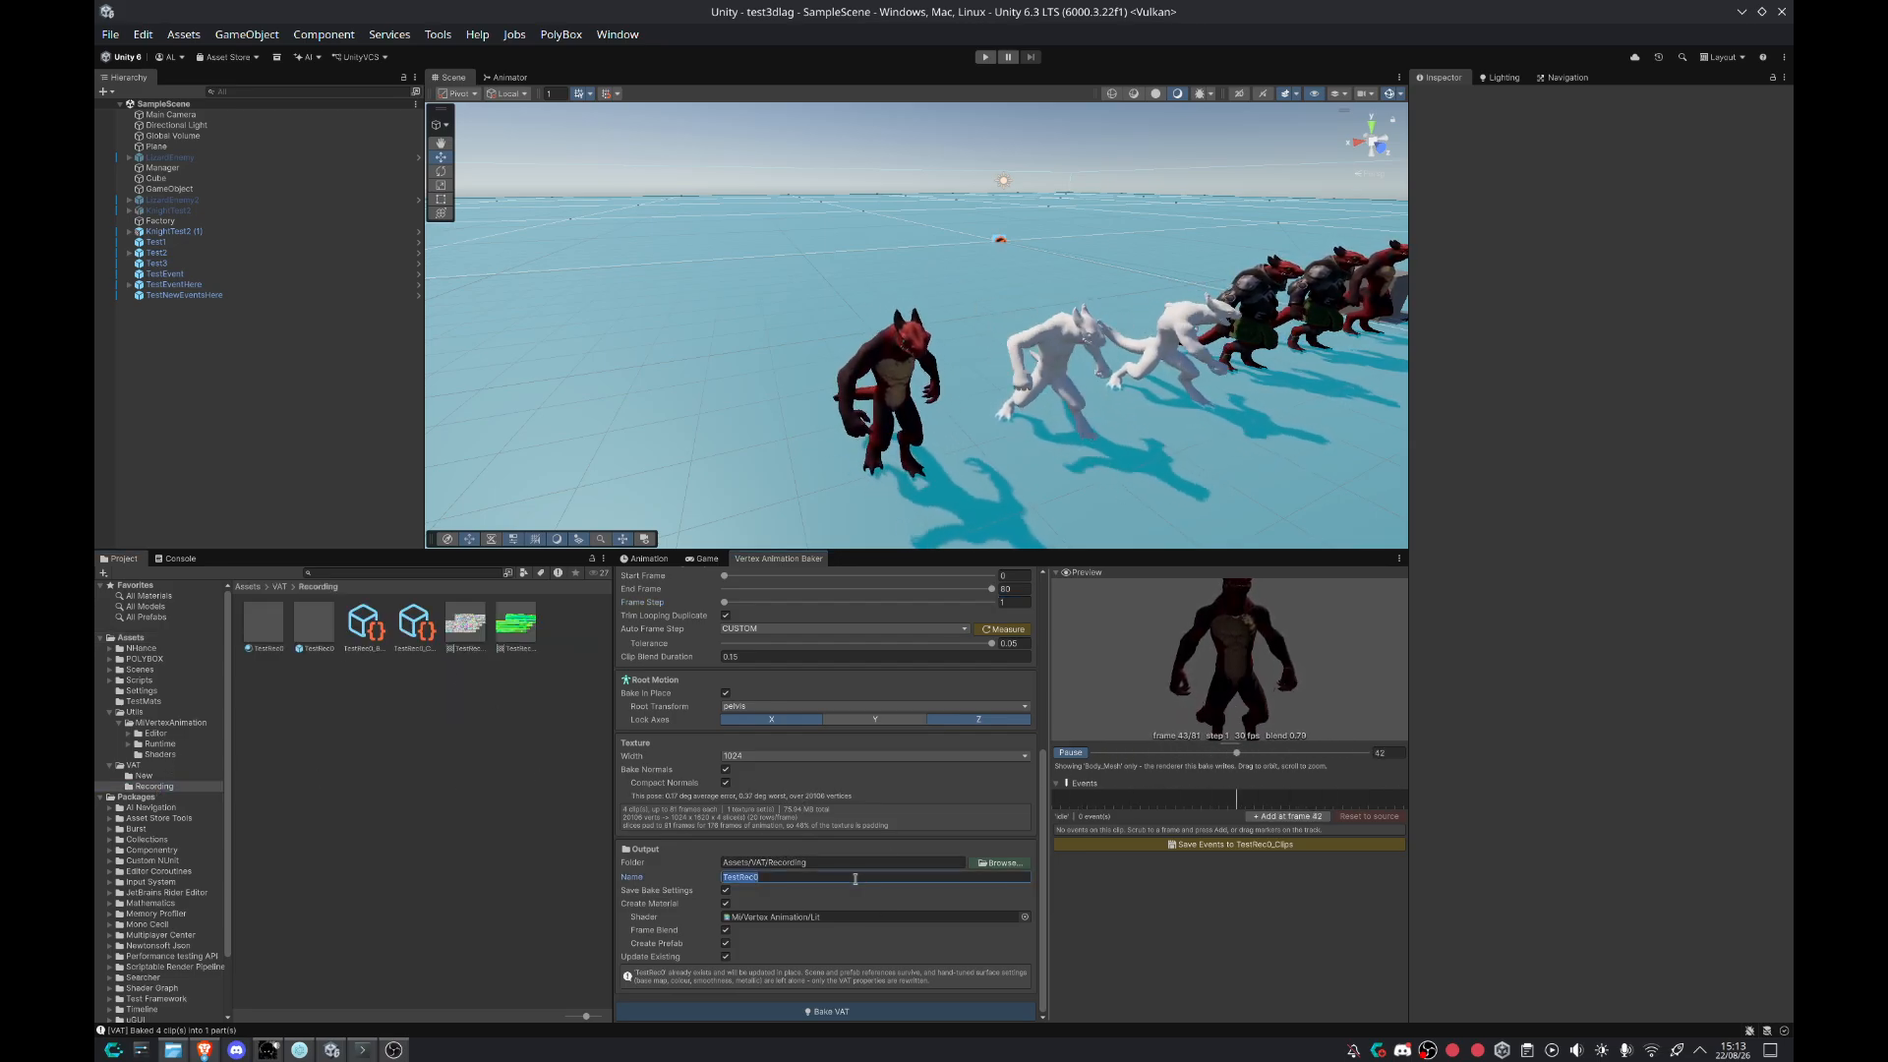
{"action": "key", "text": "BackSpace"}
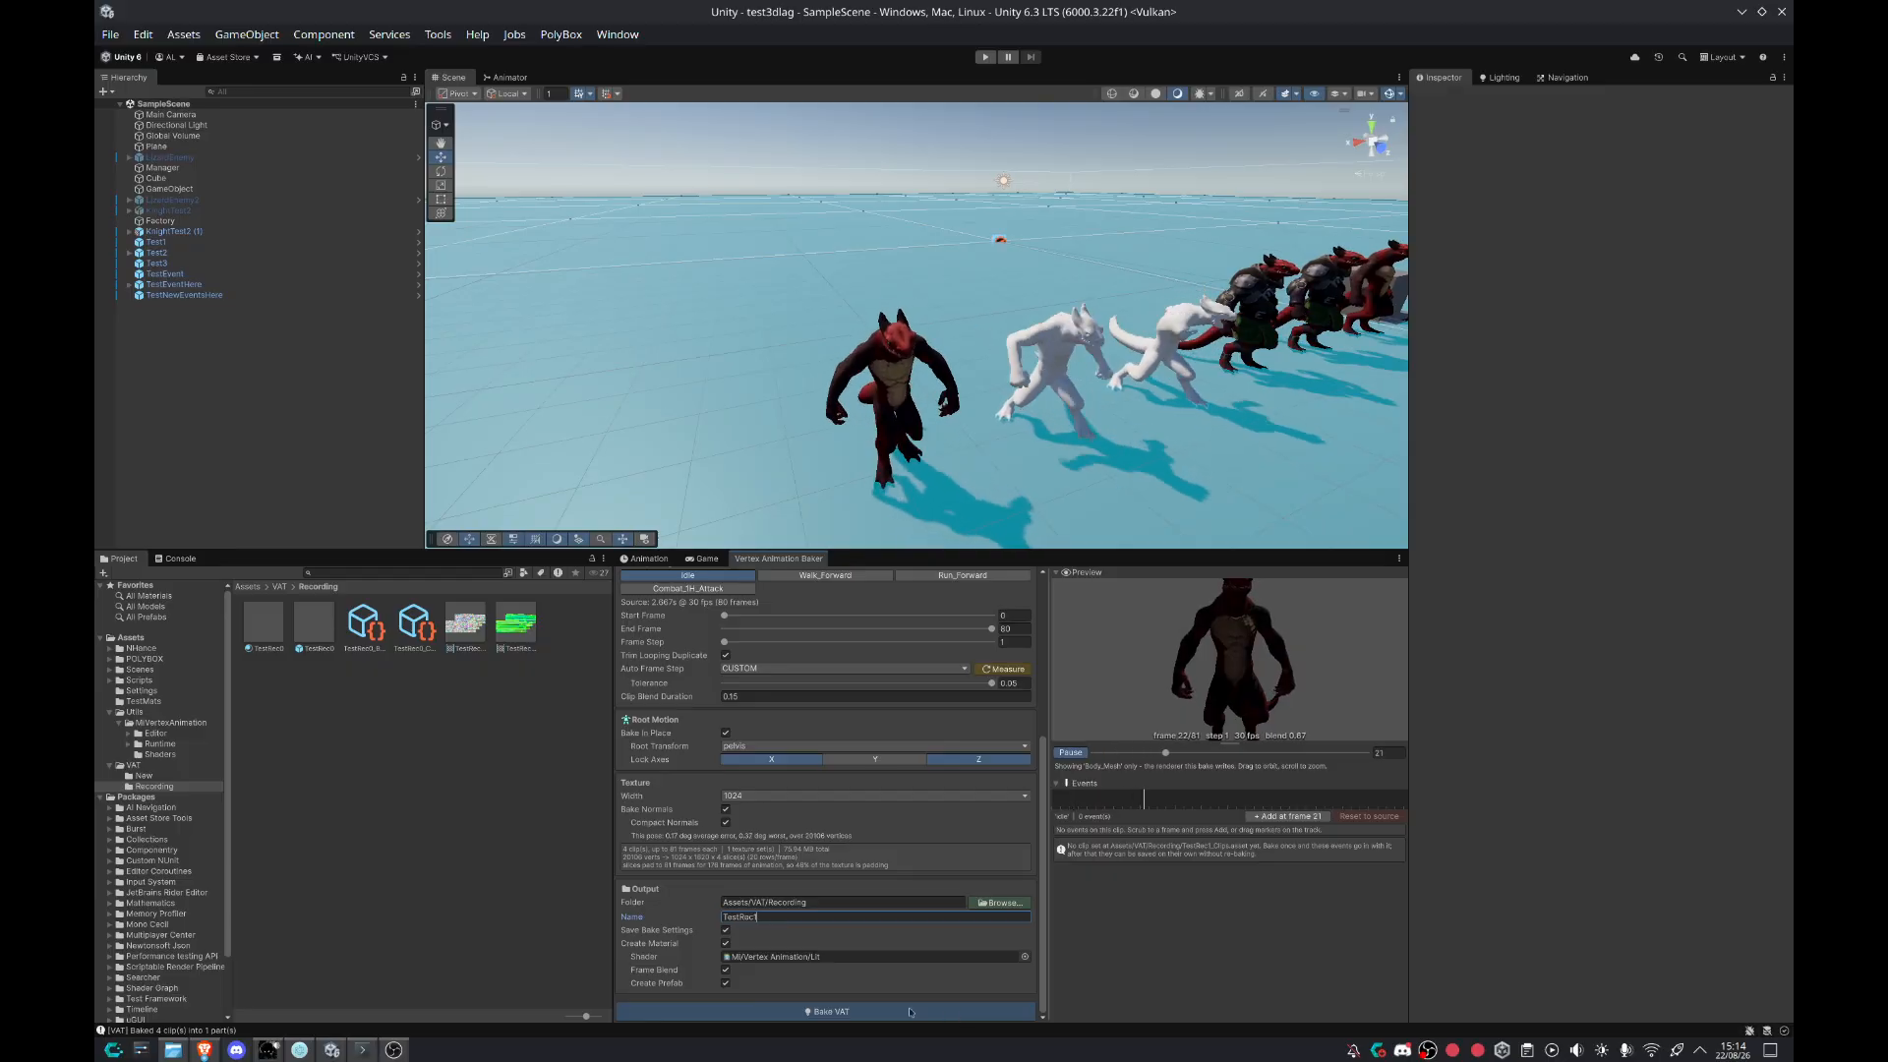
Step: Review the clip settings, turn off Compact Normals, and bake the unoptimised VAT as TestRec1
{"action": "scroll", "coordinate": [821, 941], "scroll_direction": "up", "scroll_amount": 3}
{"action": "scroll", "coordinate": [792, 783], "scroll_direction": "up", "scroll_amount": 2}
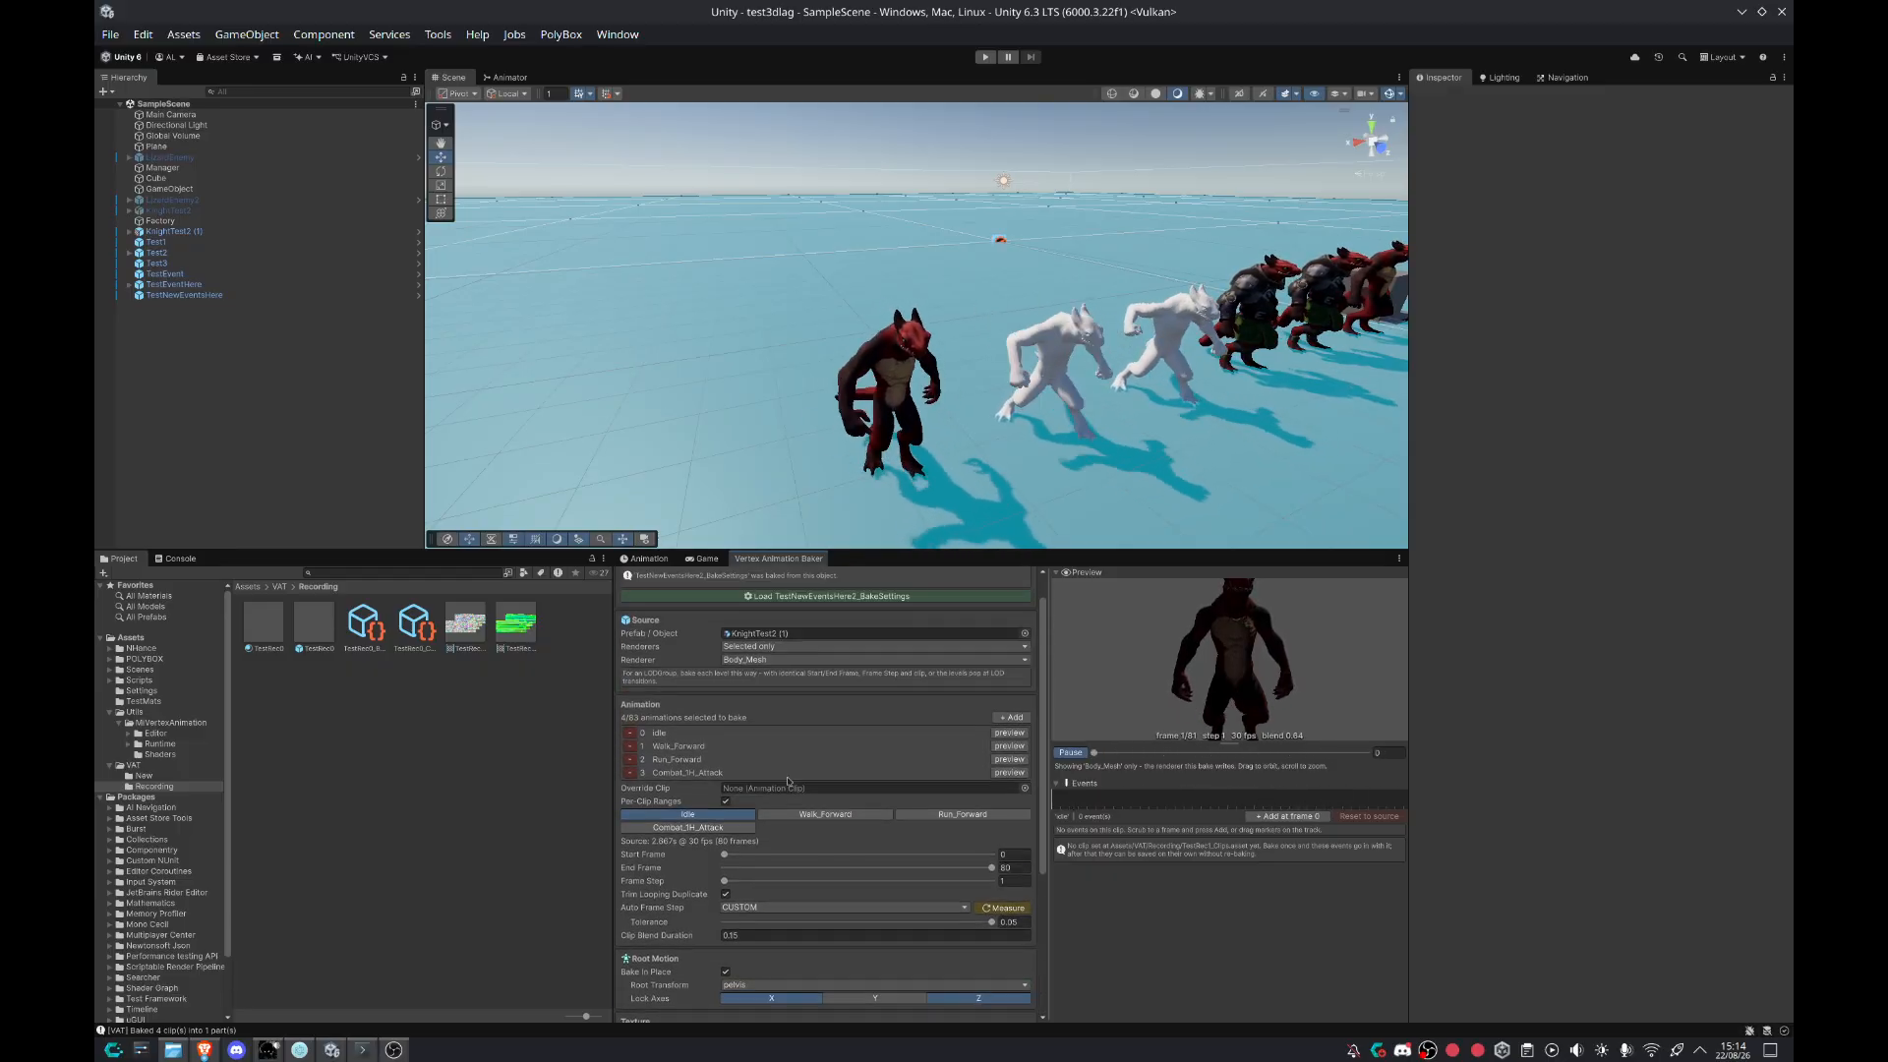
{"action": "scroll", "coordinate": [785, 769], "scroll_direction": "down", "scroll_amount": 1}
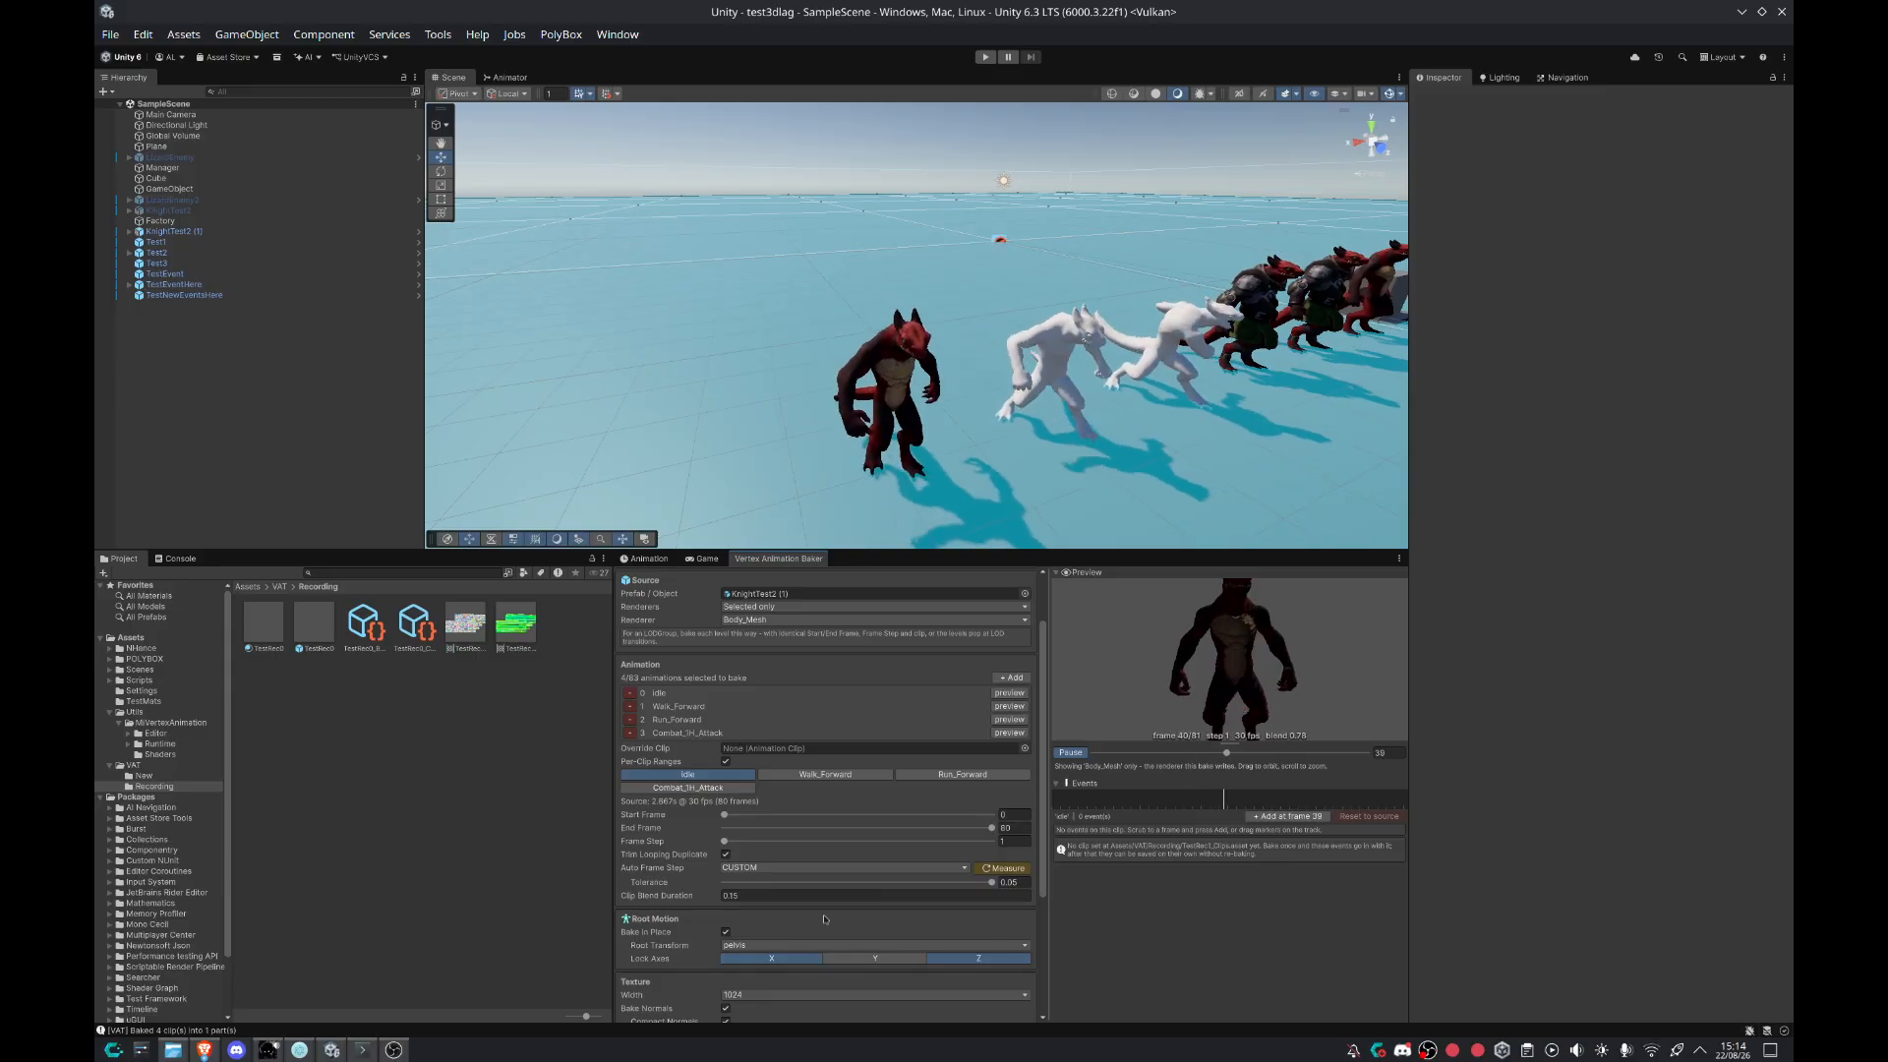
{"action": "scroll", "coordinate": [825, 918], "scroll_direction": "down", "scroll_amount": 5}
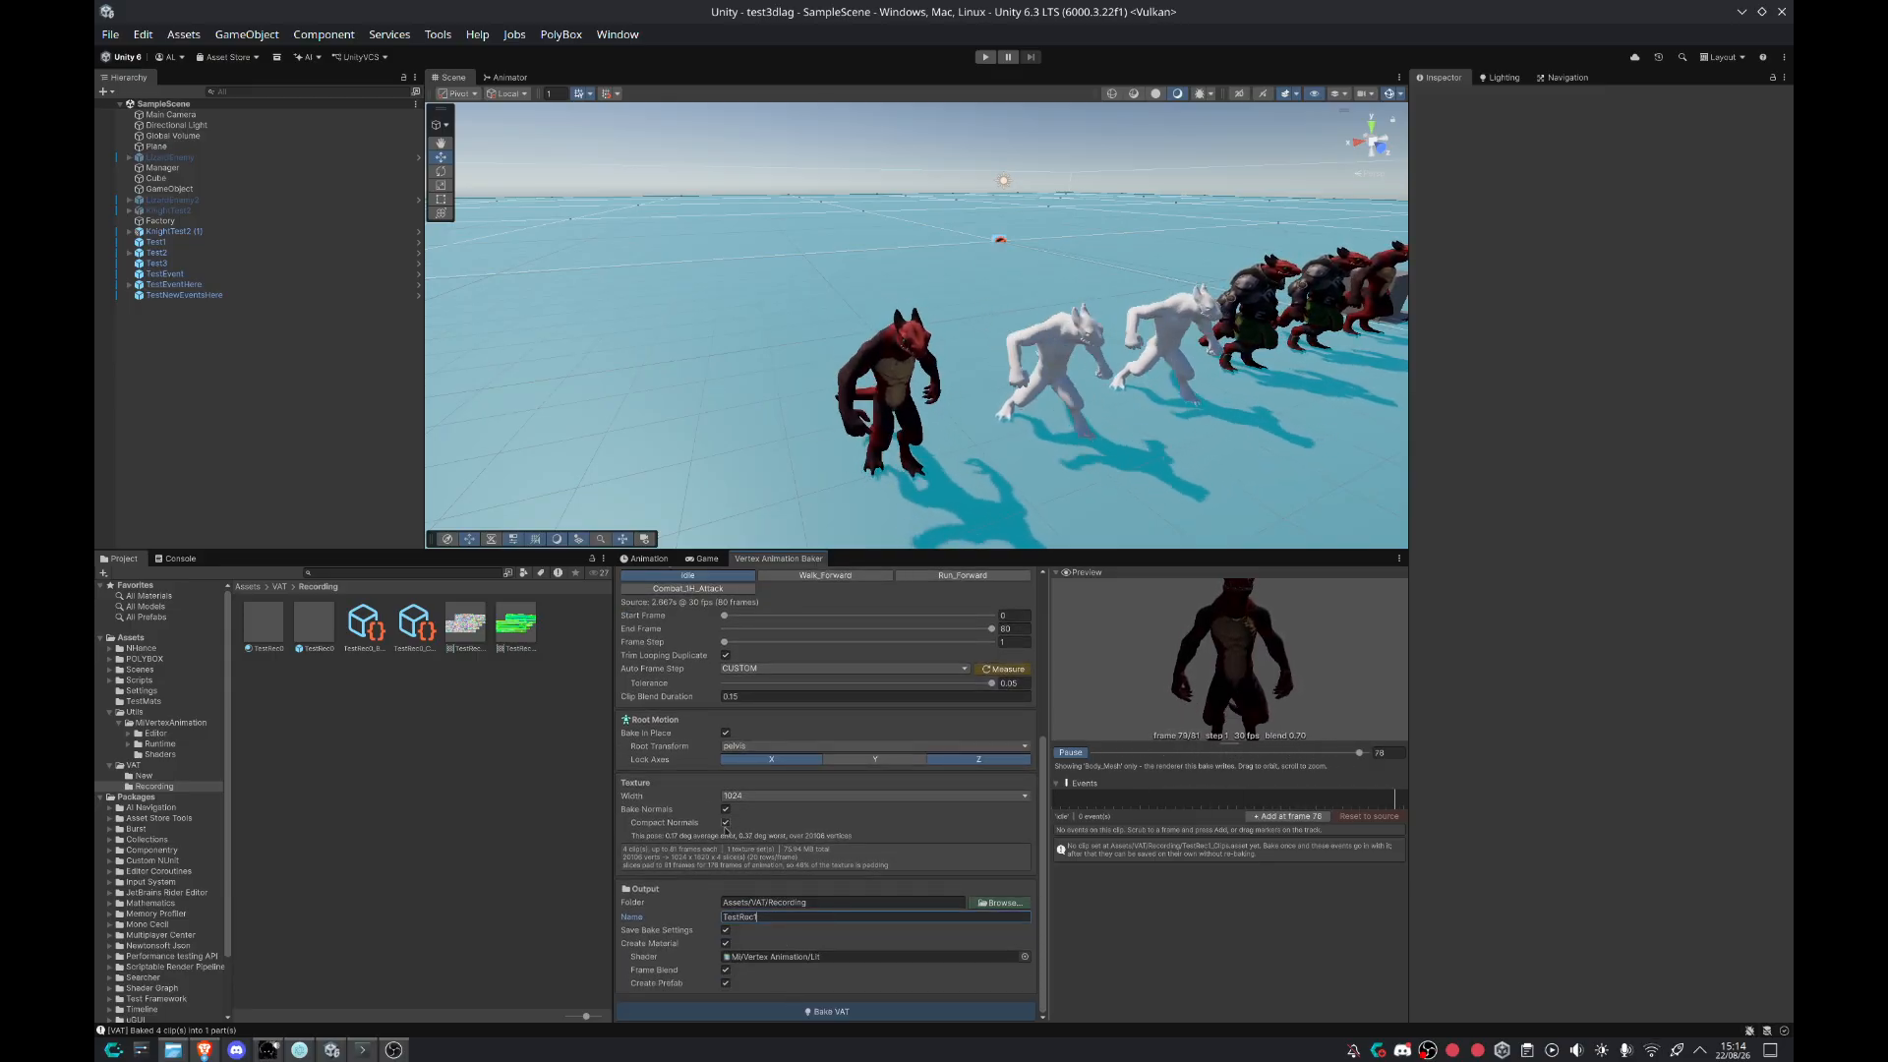
{"action": "left_click", "coordinate": [726, 823]}
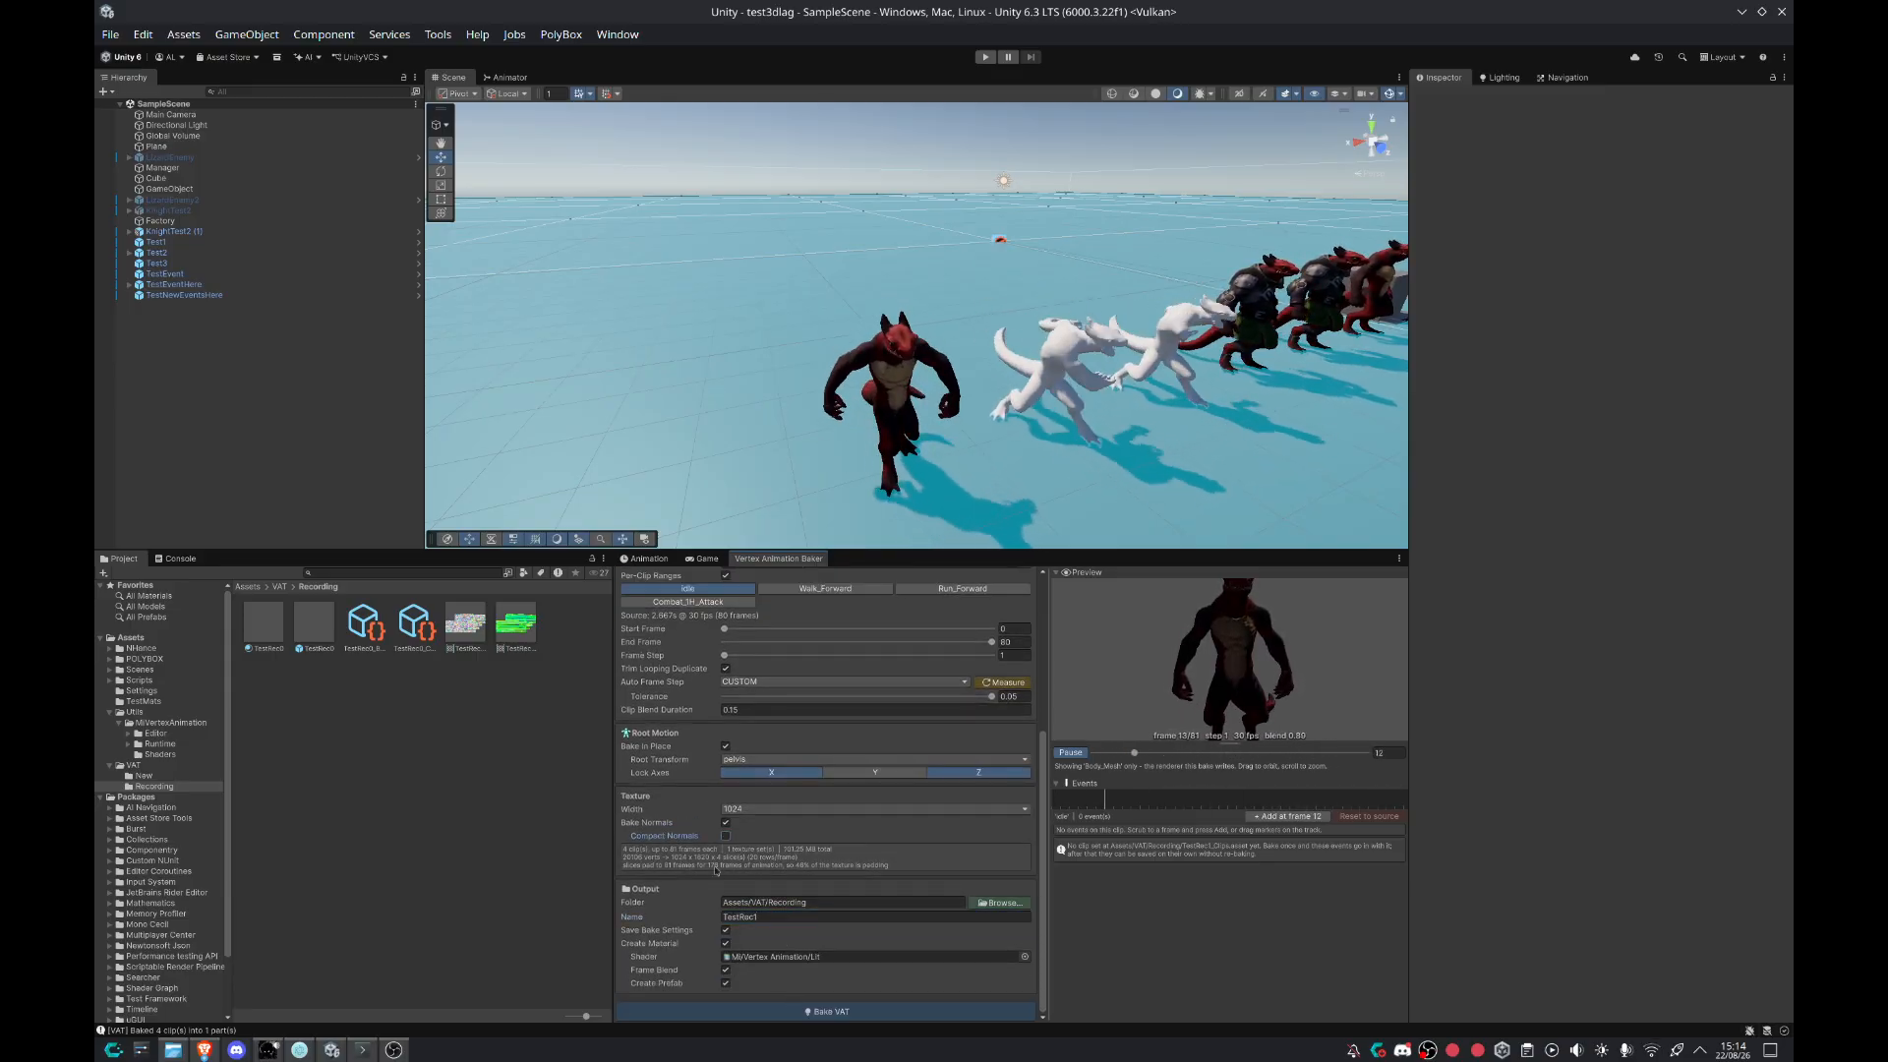
{"action": "left_click", "coordinate": [851, 1013]}
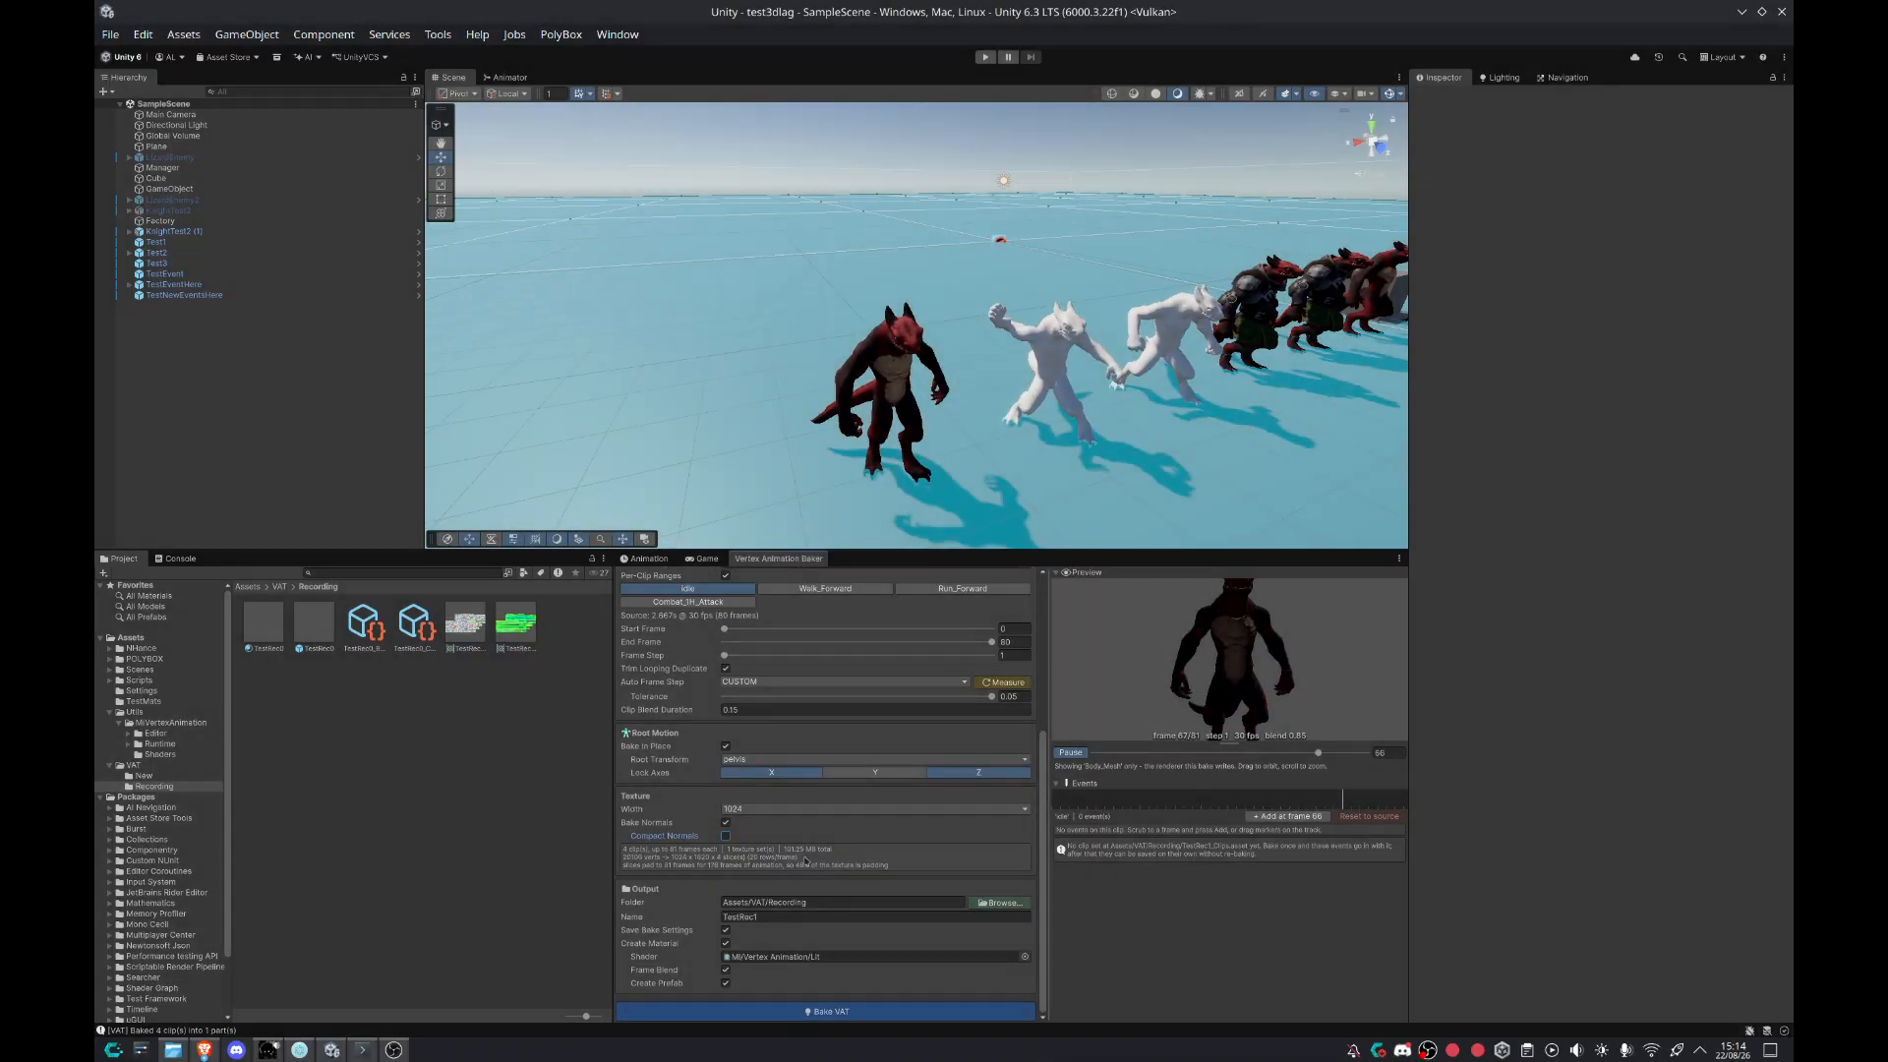
Step: Inspect the TestRec0_Normals and TestRec1_Normals texture arrays to compare the optimised and unoptimised bakes
{"action": "scroll", "coordinate": [838, 893], "scroll_direction": "down", "scroll_amount": 1}
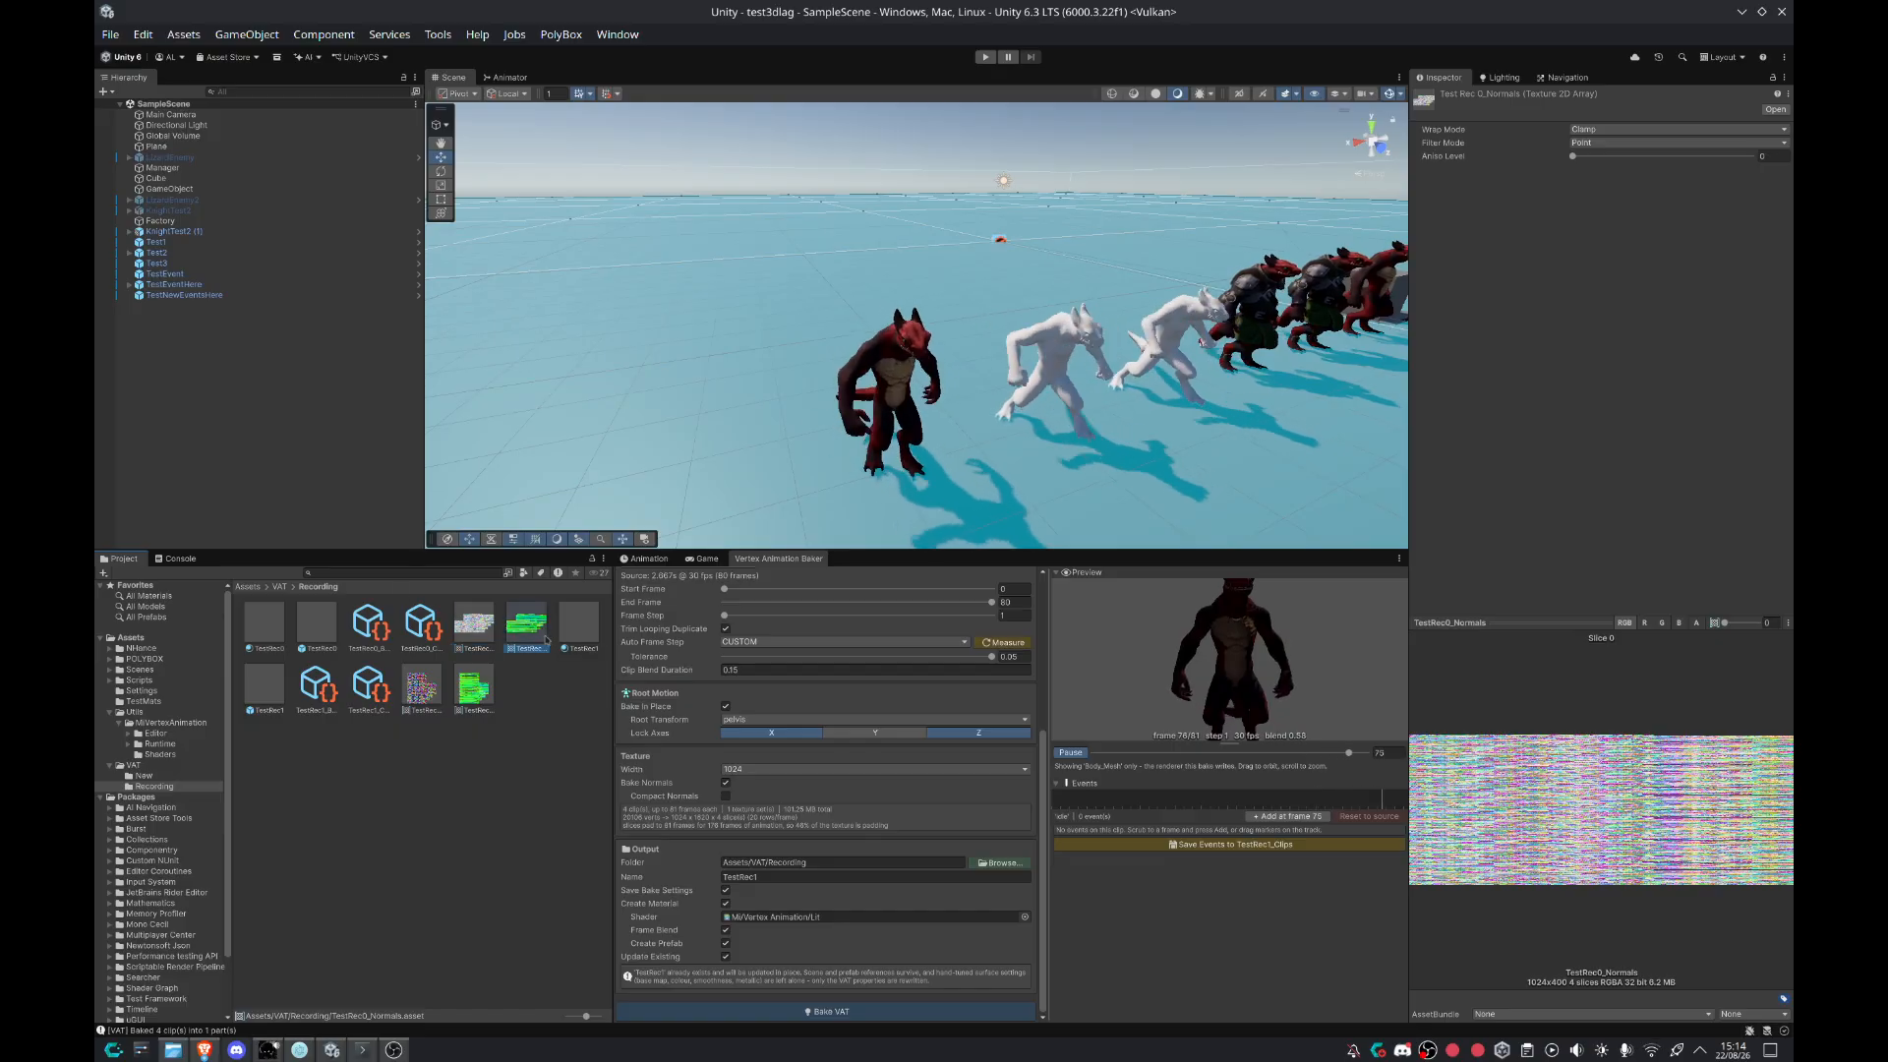
{"action": "left_click", "coordinate": [470, 693]}
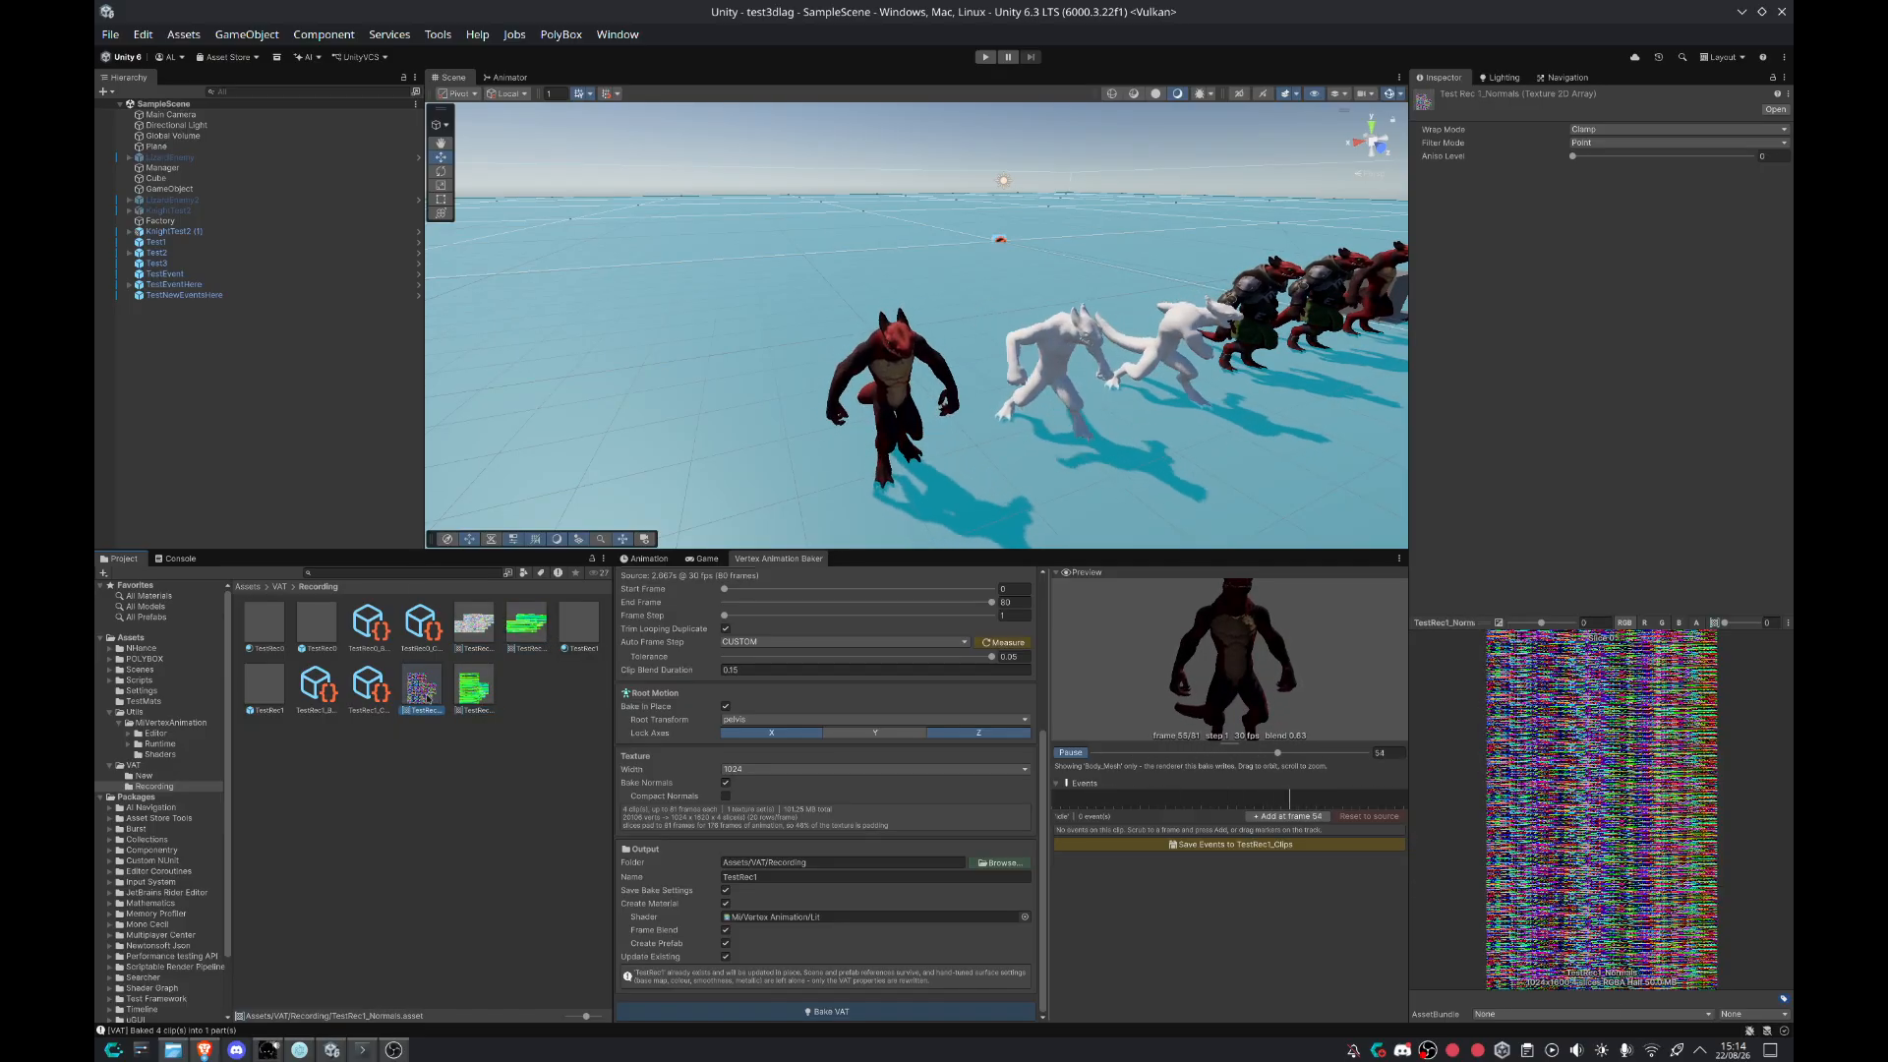
Step: Place the TestRec0 prefab in the scene at position 14, 0, 14 and save the scene
{"action": "left_click", "coordinate": [440, 696]}
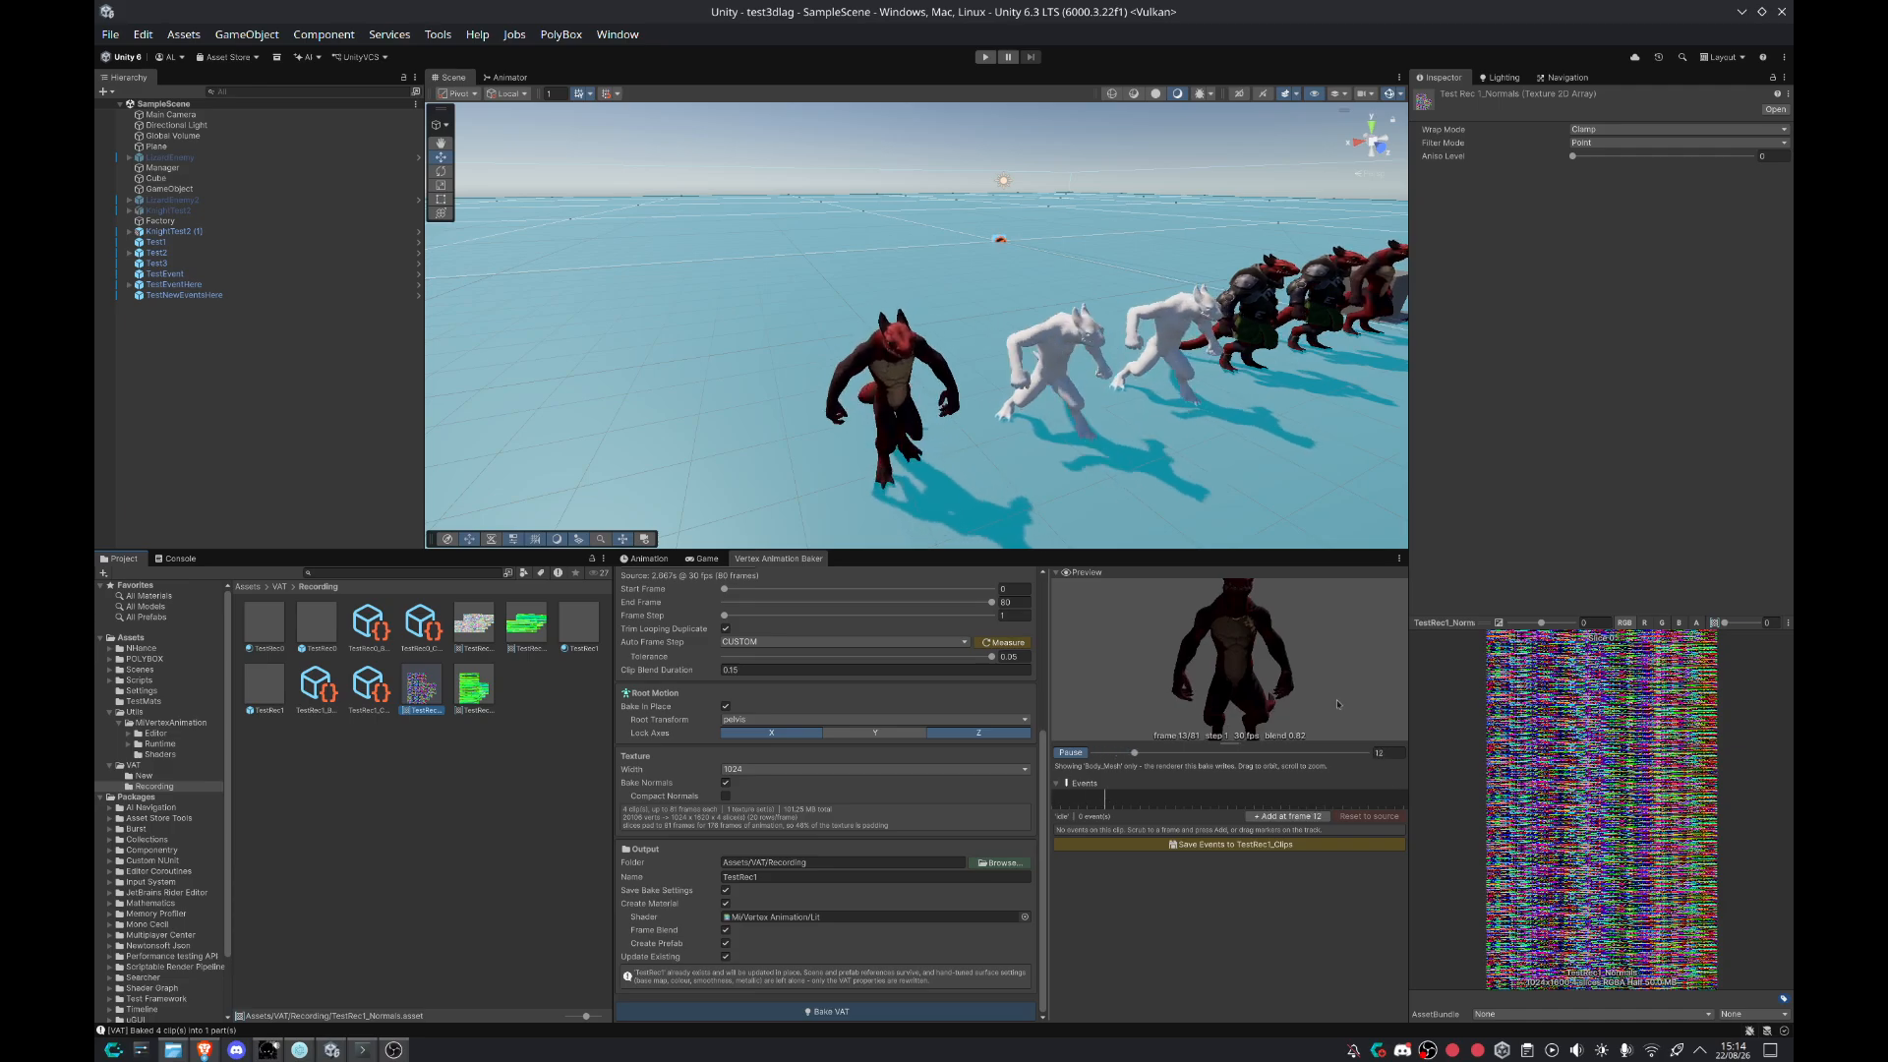
{"action": "left_click", "coordinate": [390, 798]}
{"action": "right_click_drag", "start_coordinate": [753, 370], "coordinate": [753, 369]}
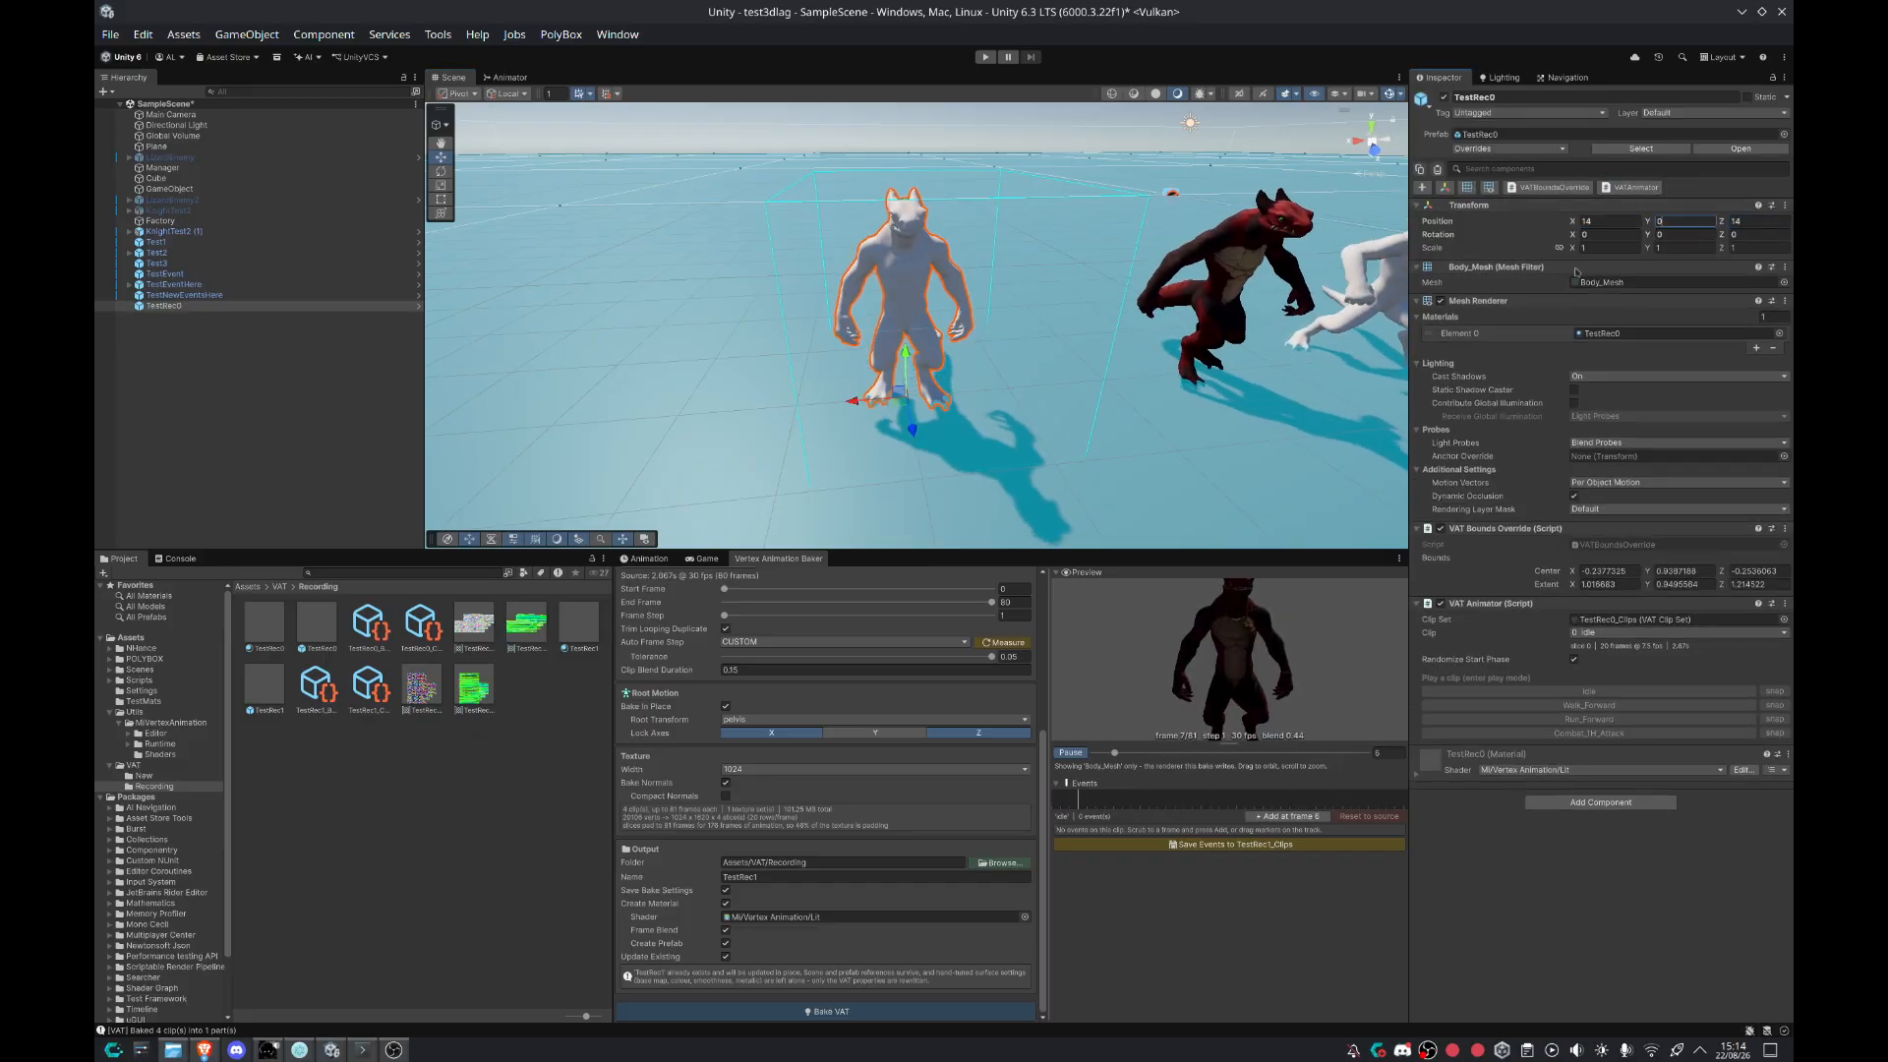
{"action": "key", "text": "ctrl+s"}
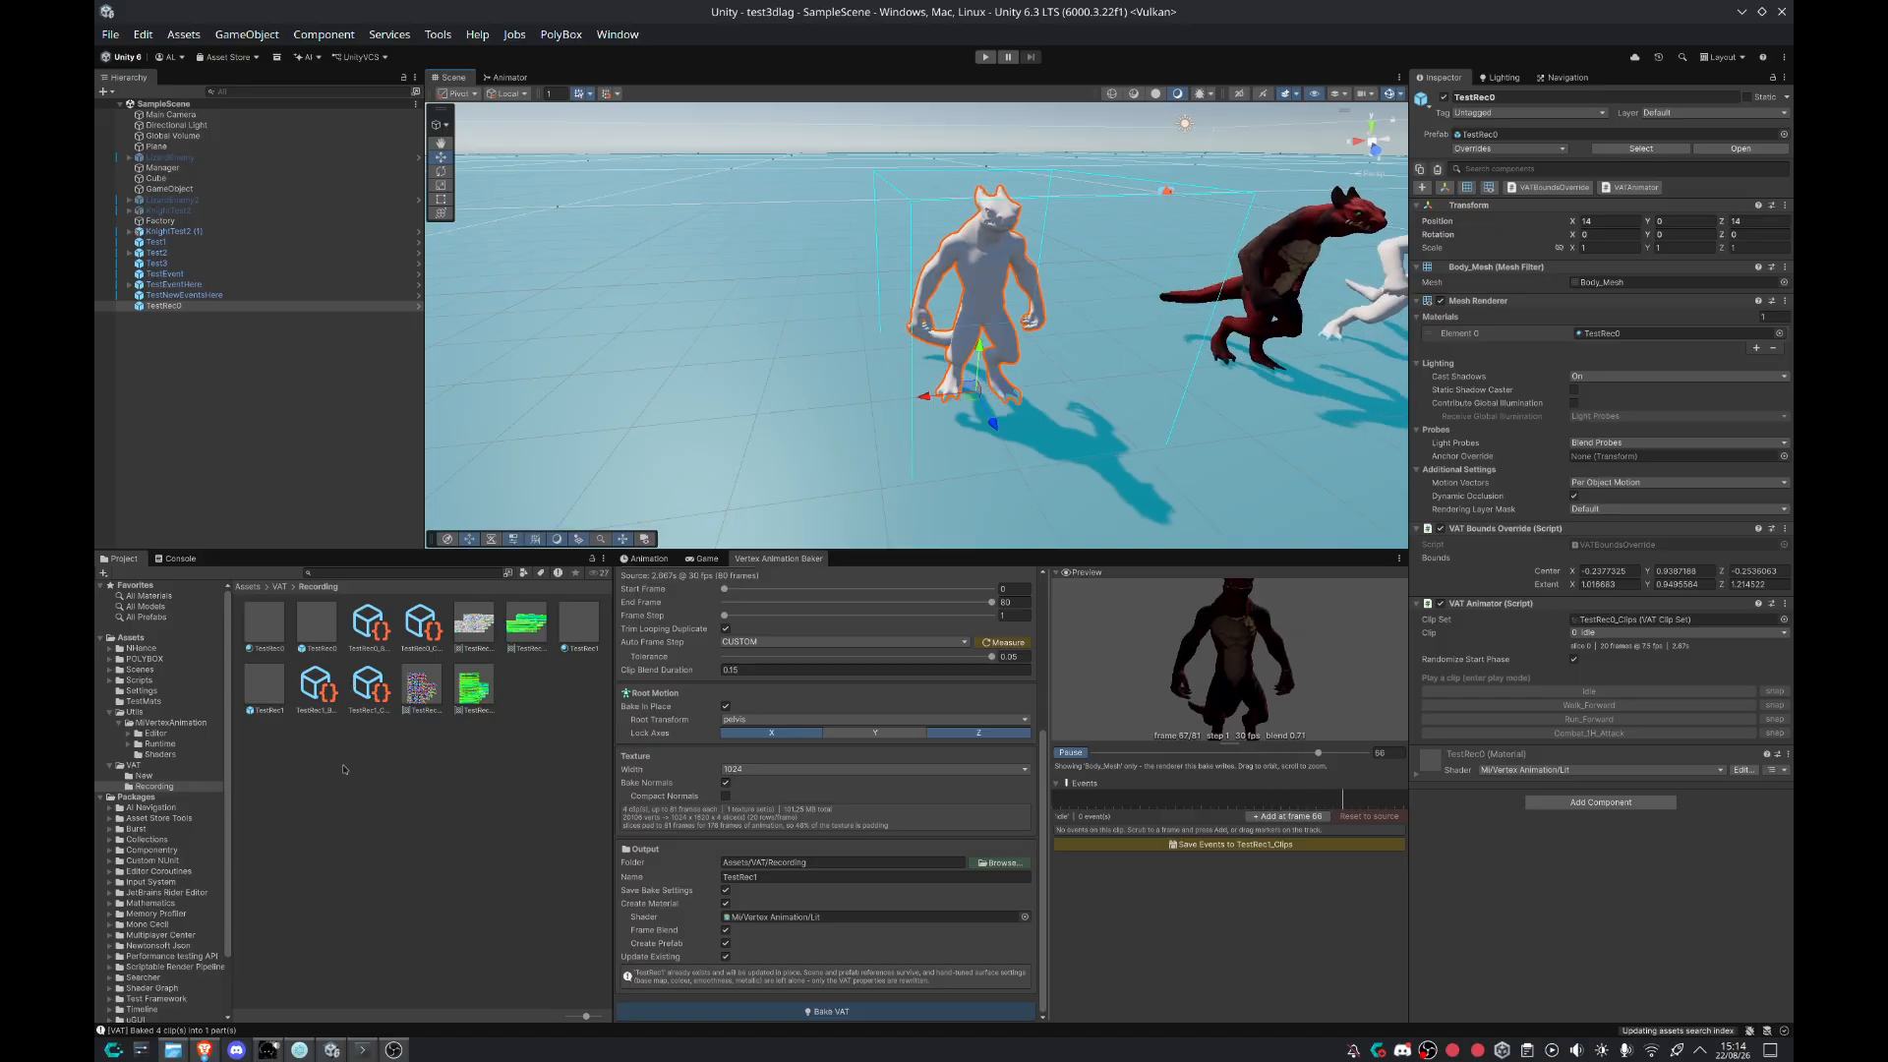
Step: Place the TestRec1 prefab beside TestRec0 in the scene at position 16, 0, 14
{"action": "left_click_drag", "start_coordinate": [872, 441], "coordinate": [757, 423]}
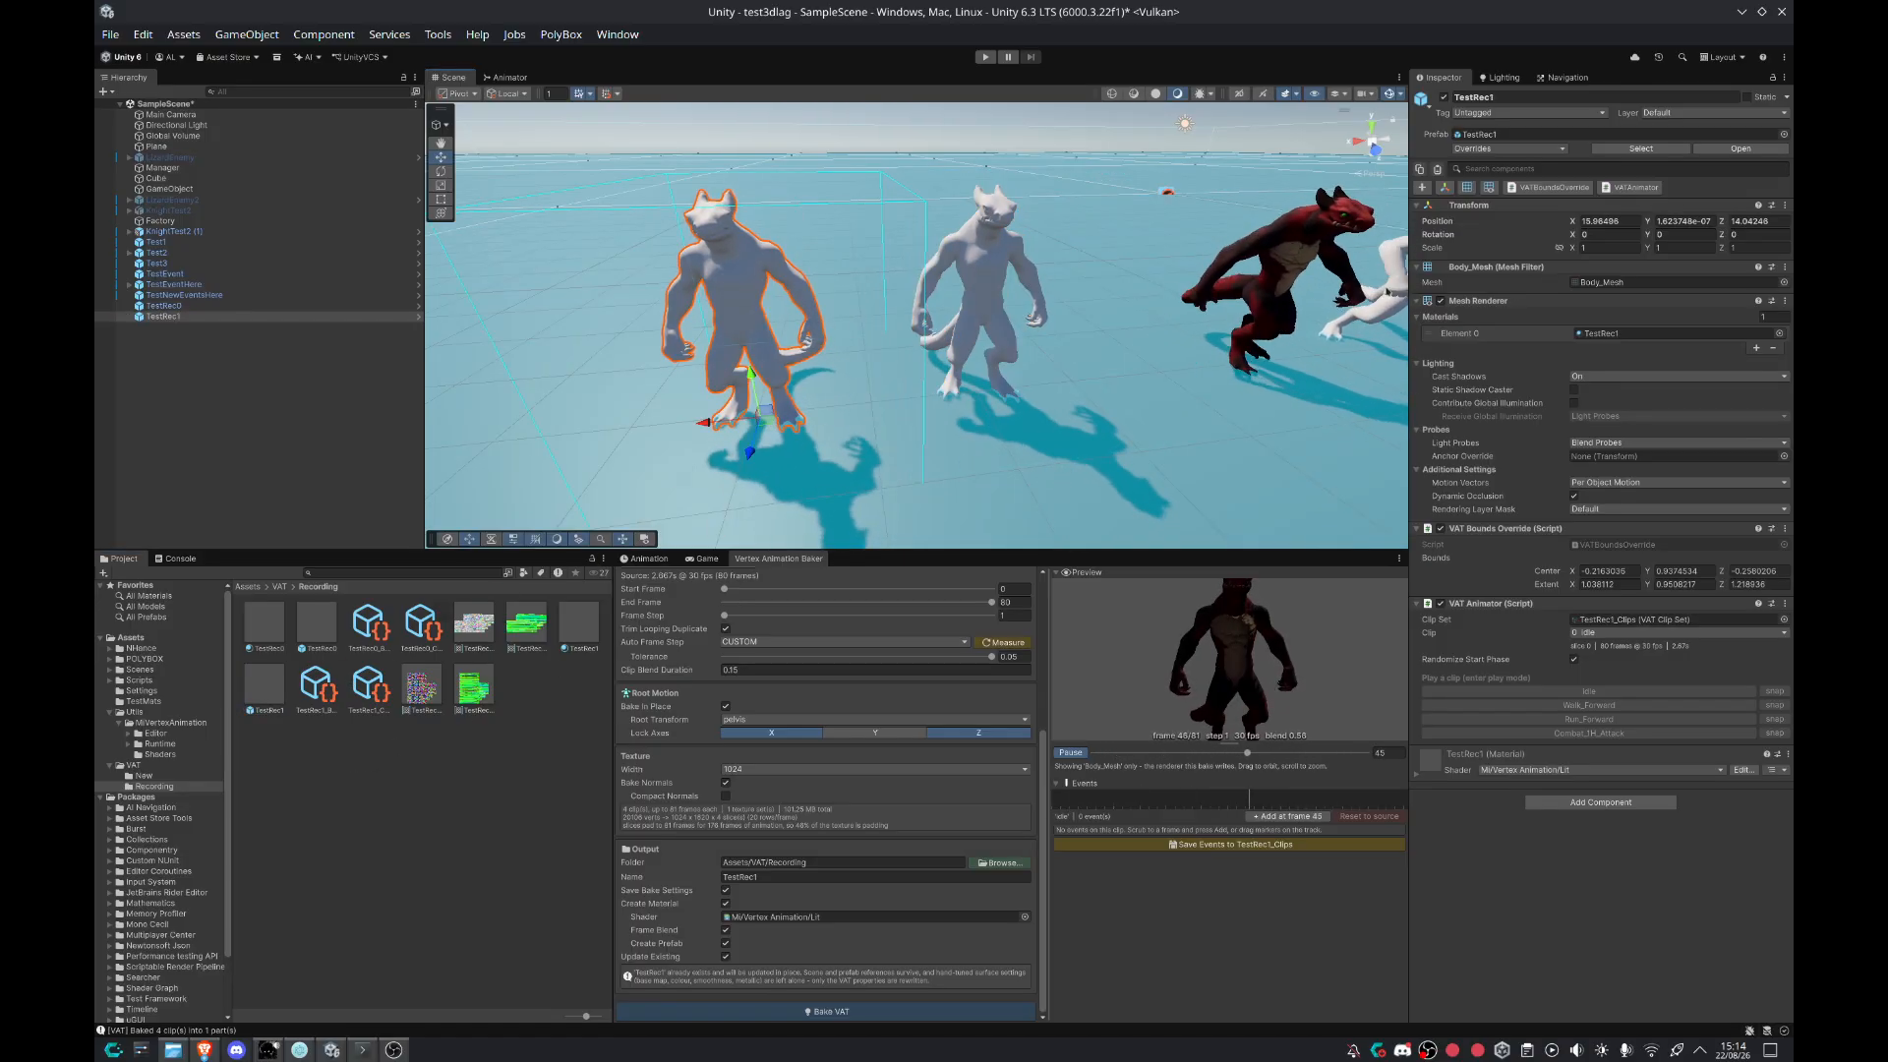
{"action": "left_click", "coordinate": [1605, 221]}
{"action": "type", "text": "18"}
{"action": "left_click", "coordinate": [1763, 220]}
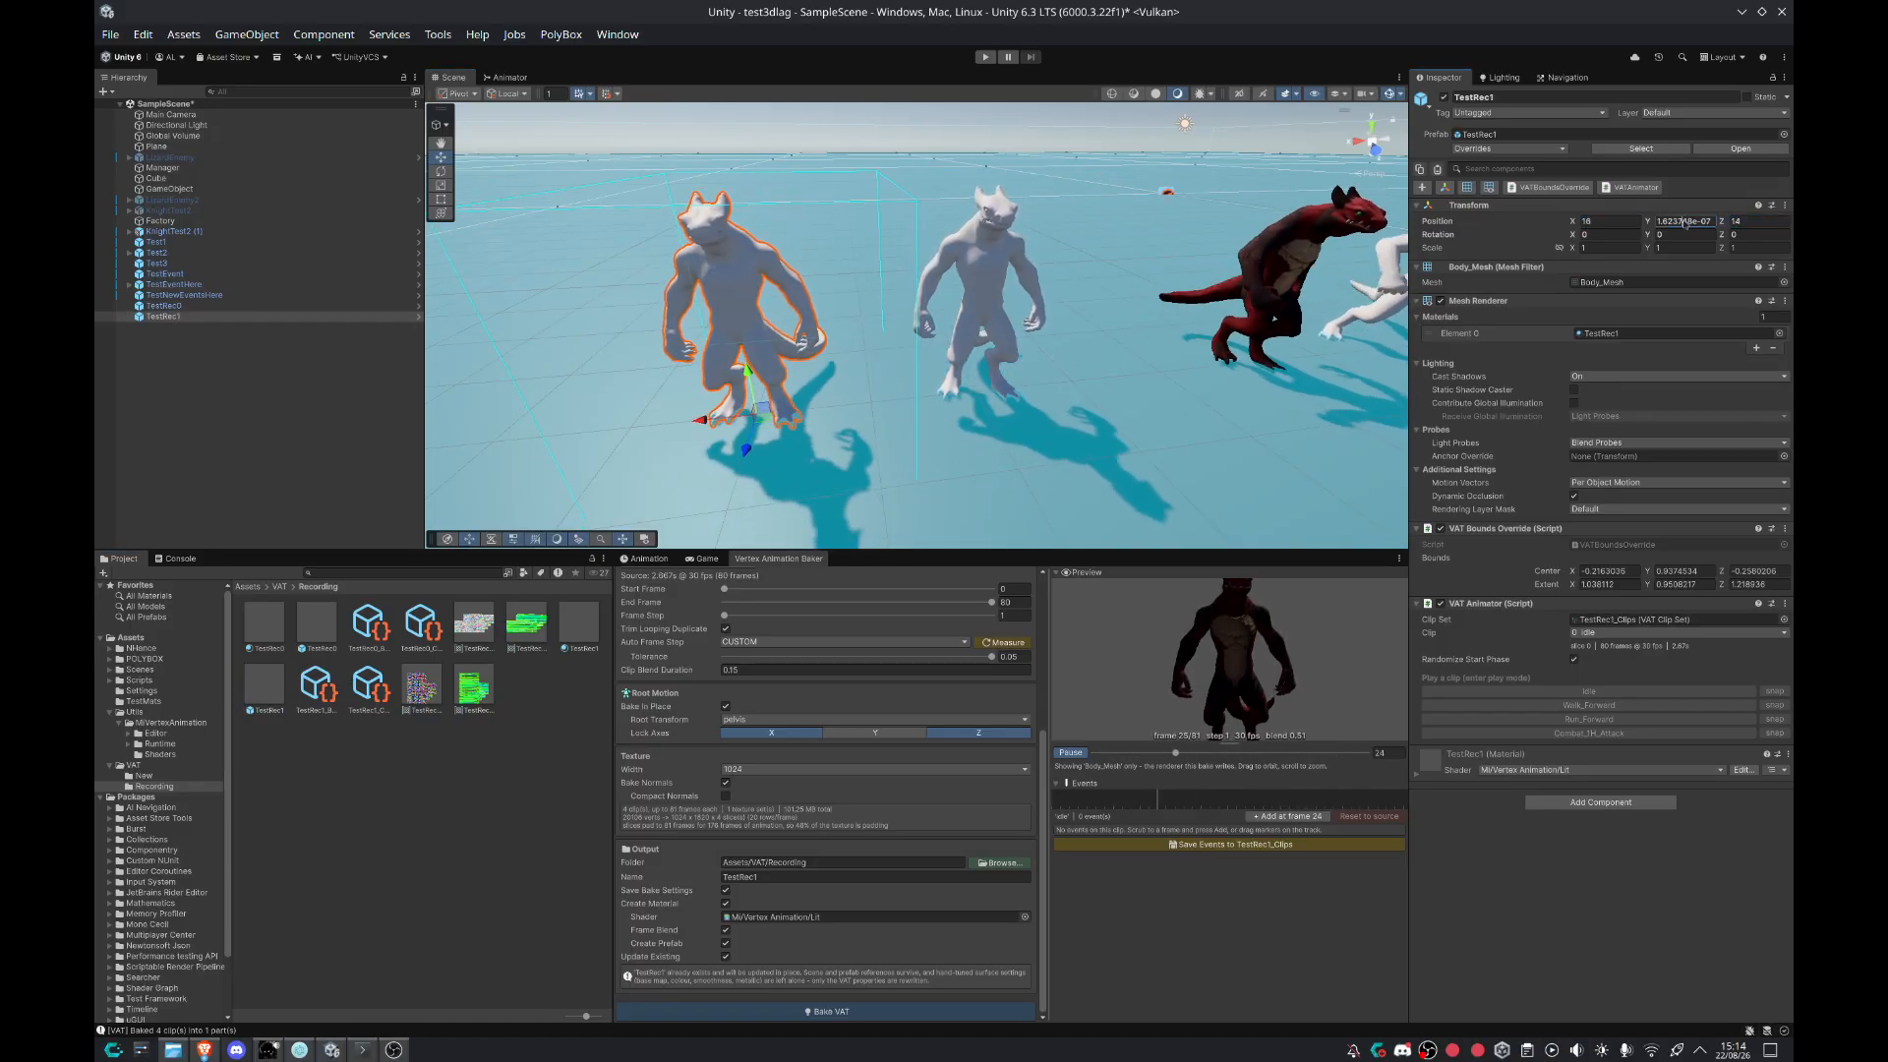
{"action": "mouse_move", "coordinate": [1146, 248]}
{"action": "right_mouse_down"}
{"action": "mouse_move", "coordinate": [1048, 241]}
{"action": "mouse_move", "coordinate": [1057, 271]}
{"action": "mouse_move", "coordinate": [1135, 263]}
{"action": "right_mouse_up"}
{"action": "left_click", "coordinate": [411, 387]}
{"action": "key", "text": "s"}
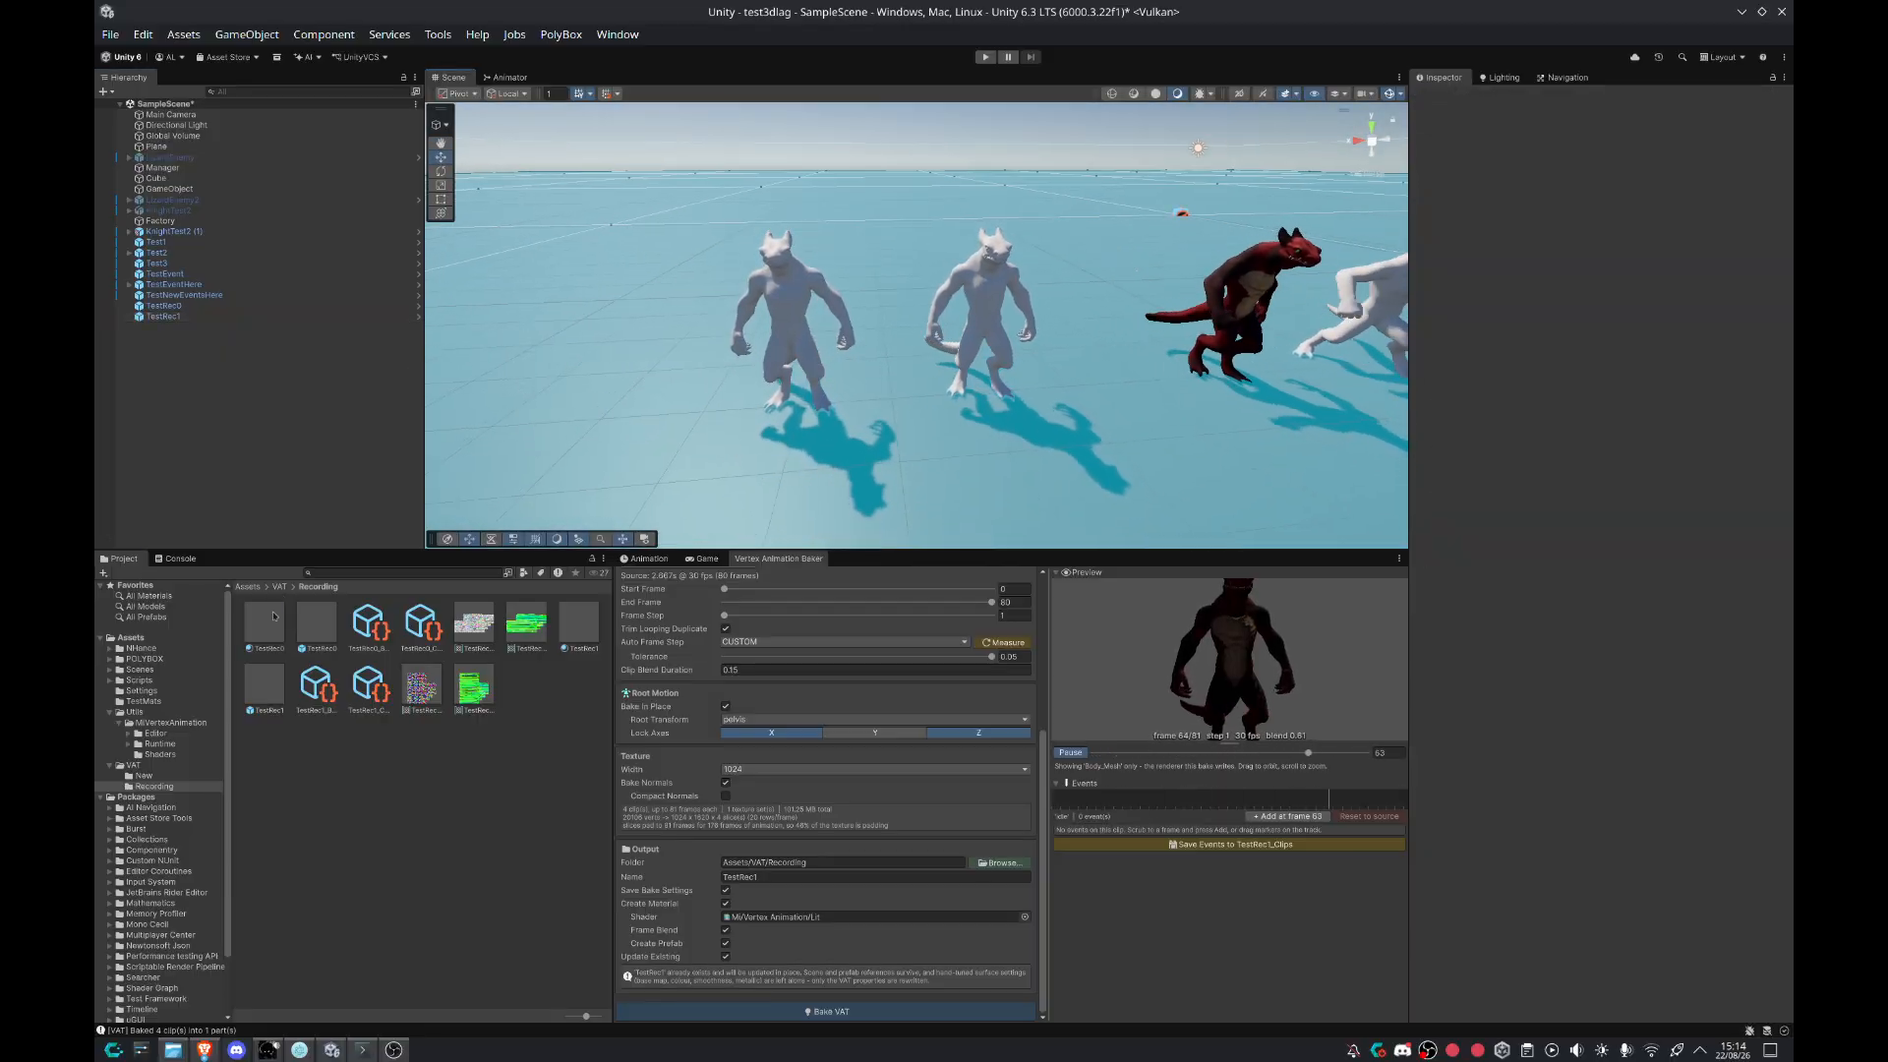
Step: Assign the character's red skin texture as base map on the TestRec0 and TestRec1 materials and view both models up close
{"action": "left_click", "coordinate": [274, 617]}
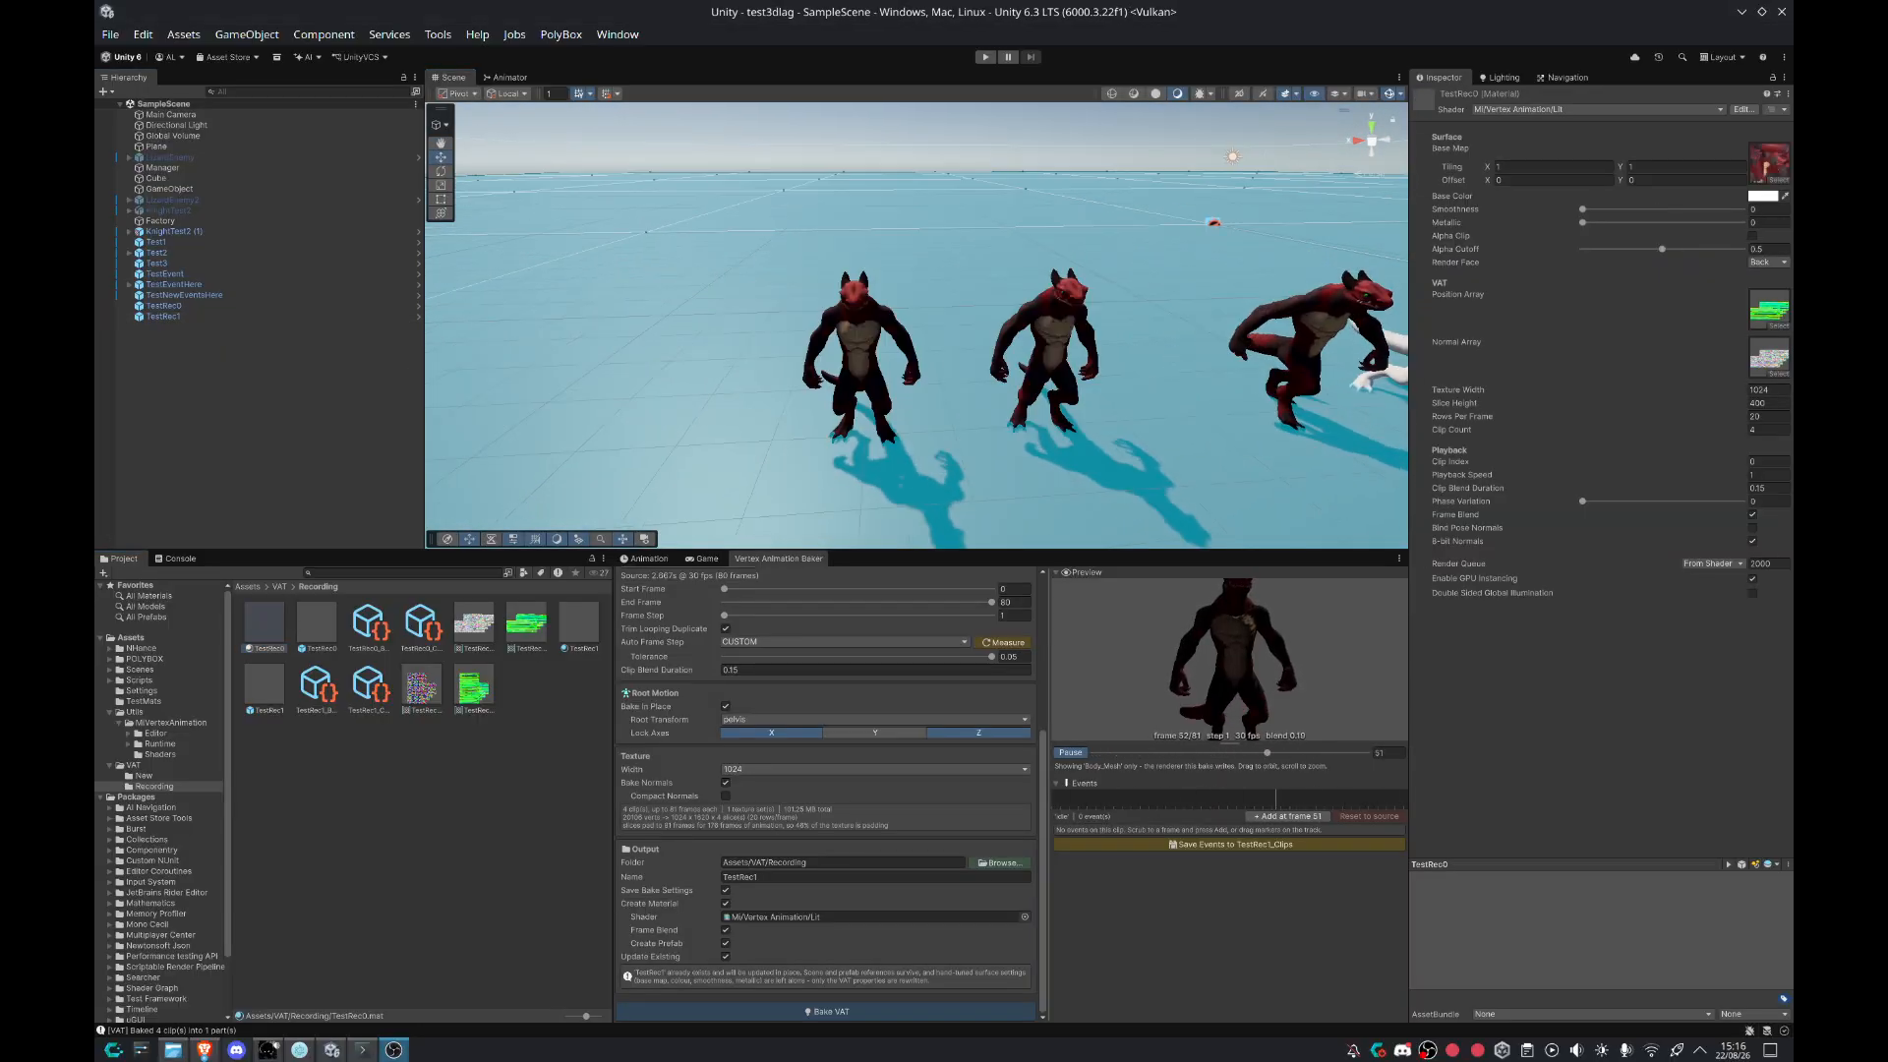
{"action": "key", "text": "w"}
{"action": "right_click_drag", "start_coordinate": [970, 389], "coordinate": [981, 394]}
{"action": "left_click", "coordinate": [981, 393]}
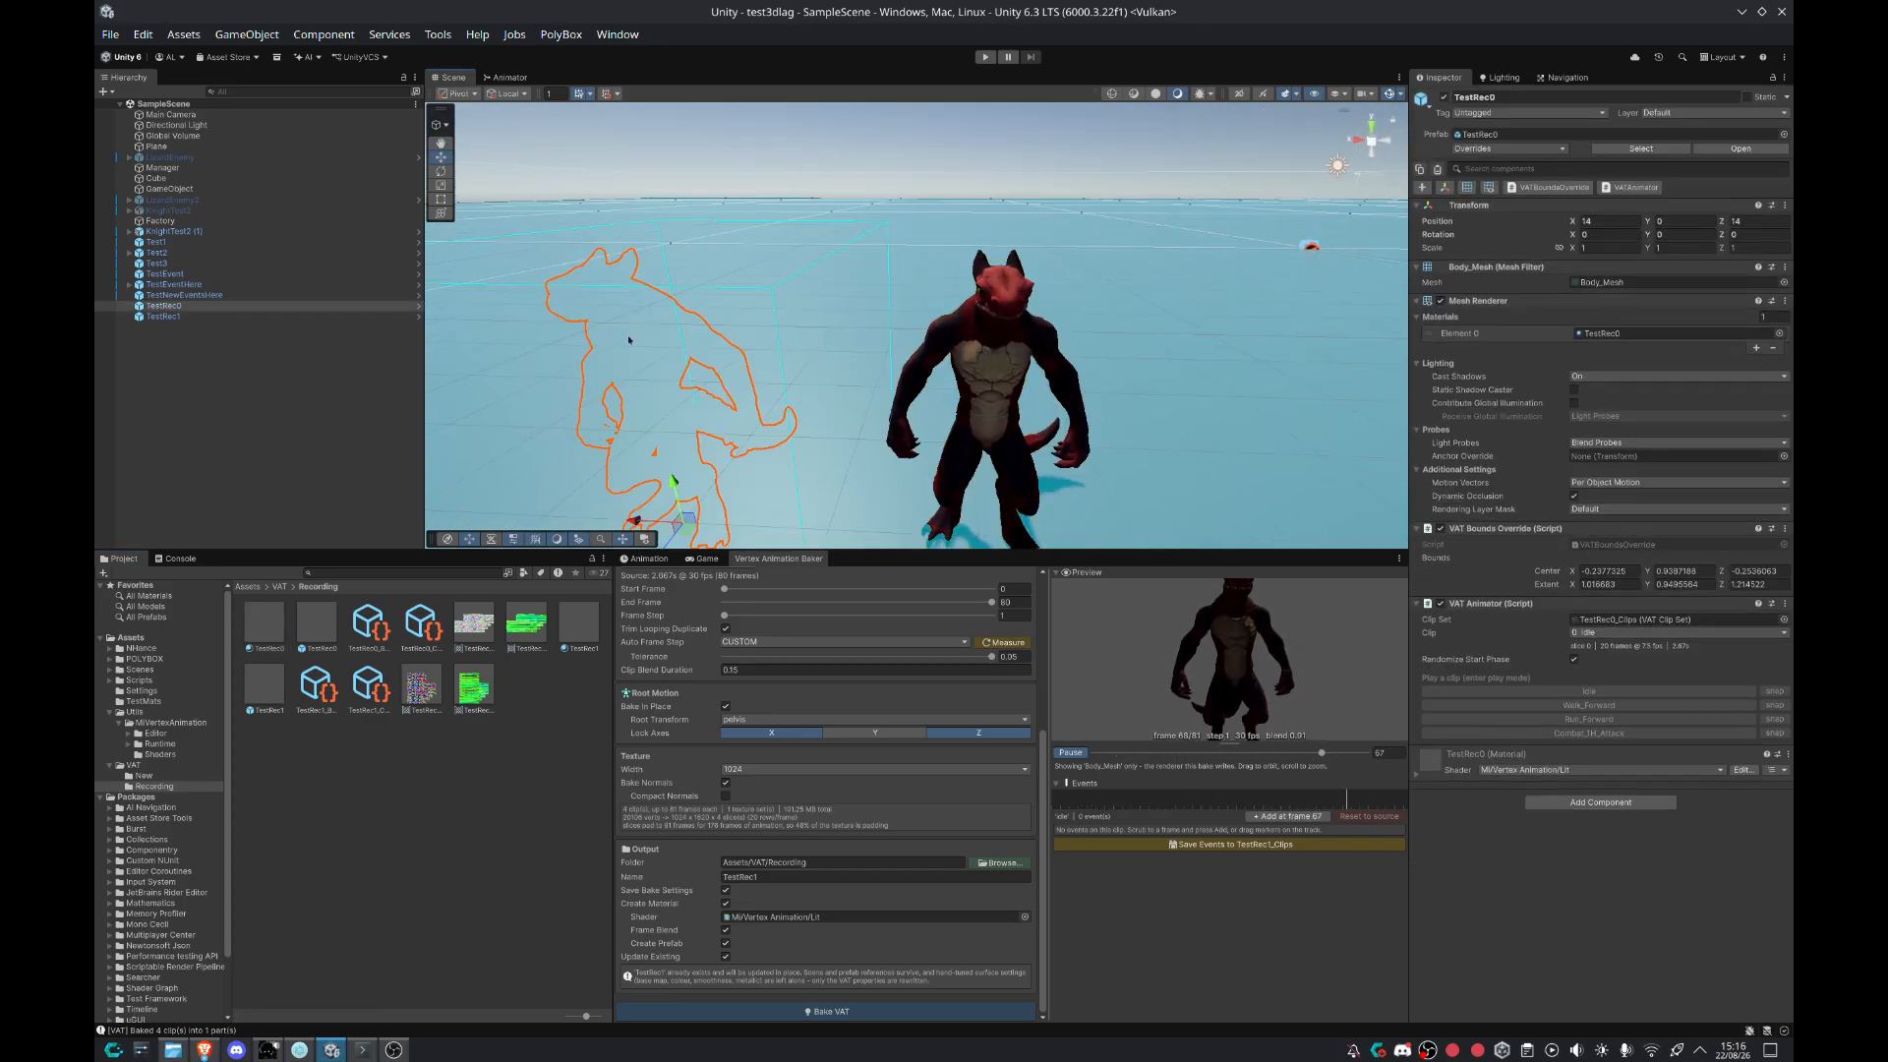
{"action": "left_click", "coordinate": [609, 307]}
{"action": "key", "text": "f"}
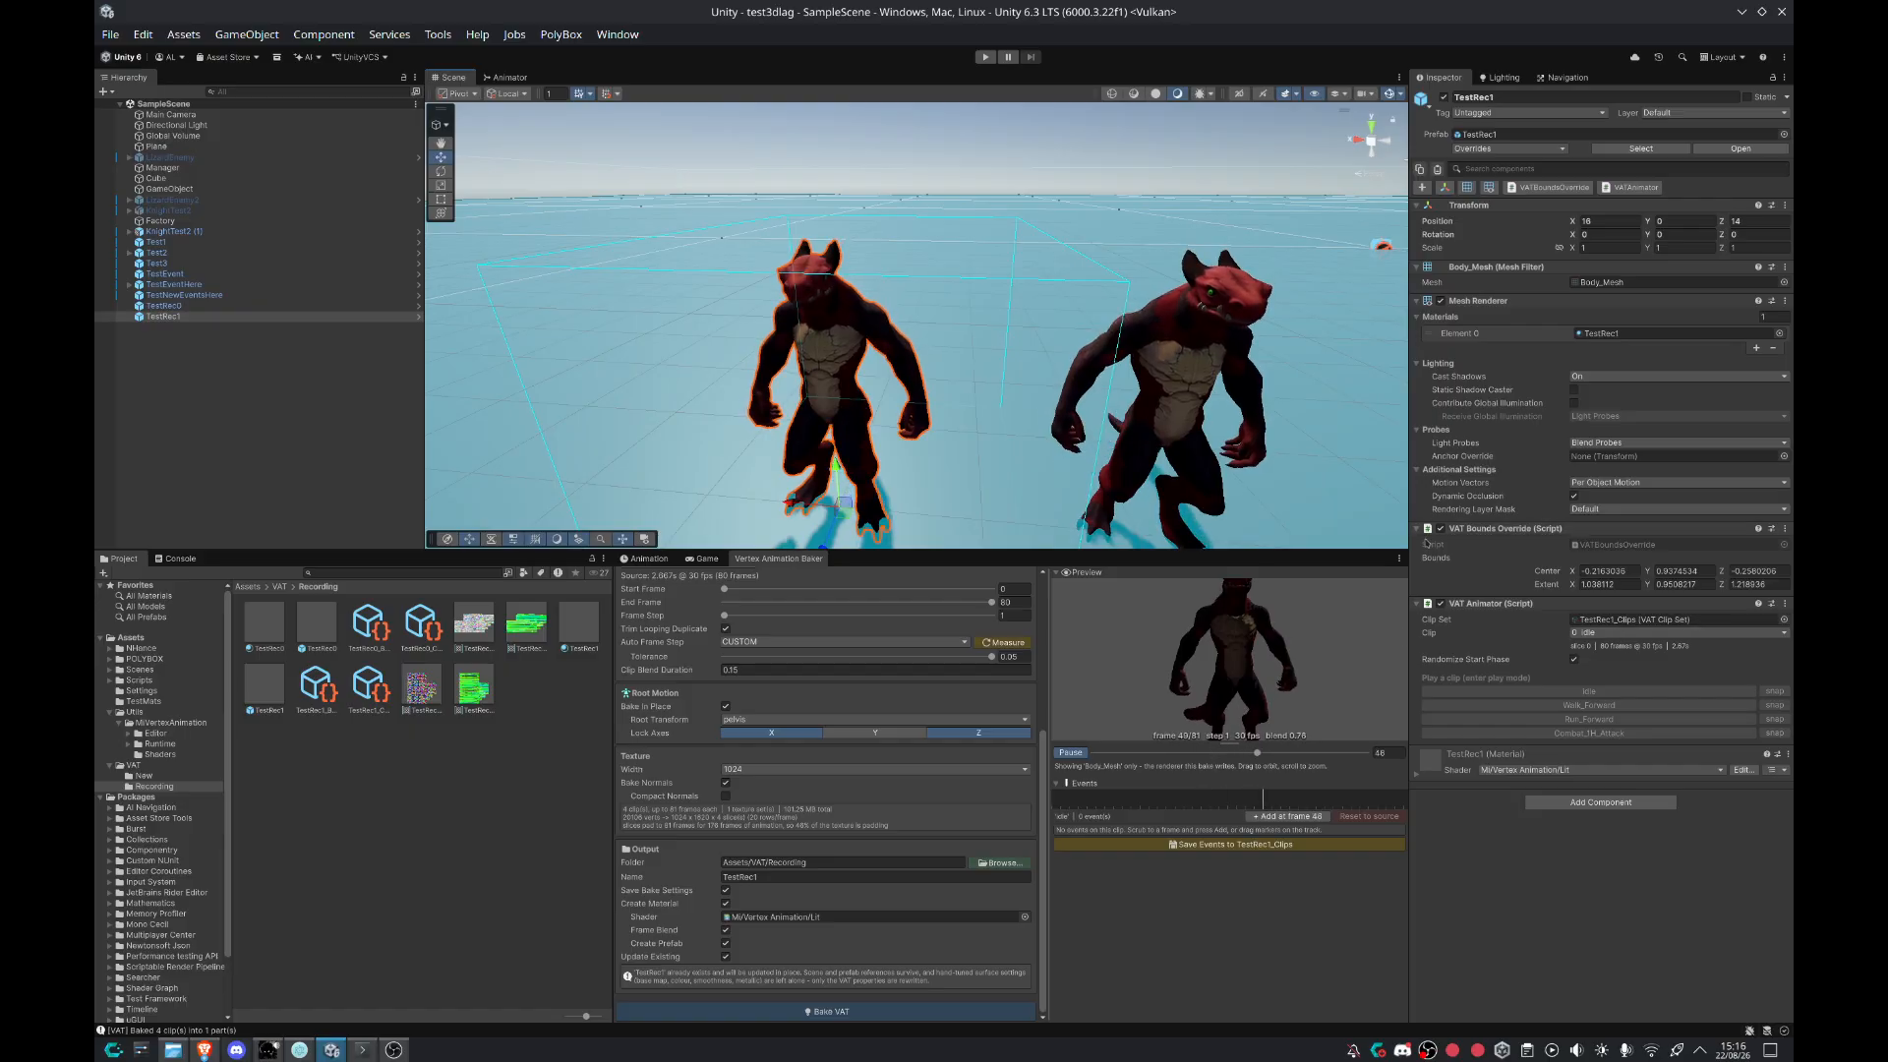
{"action": "left_click", "coordinate": [1607, 632]}
{"action": "left_click", "coordinate": [1621, 680]}
{"action": "key", "text": "ctrl+z"}
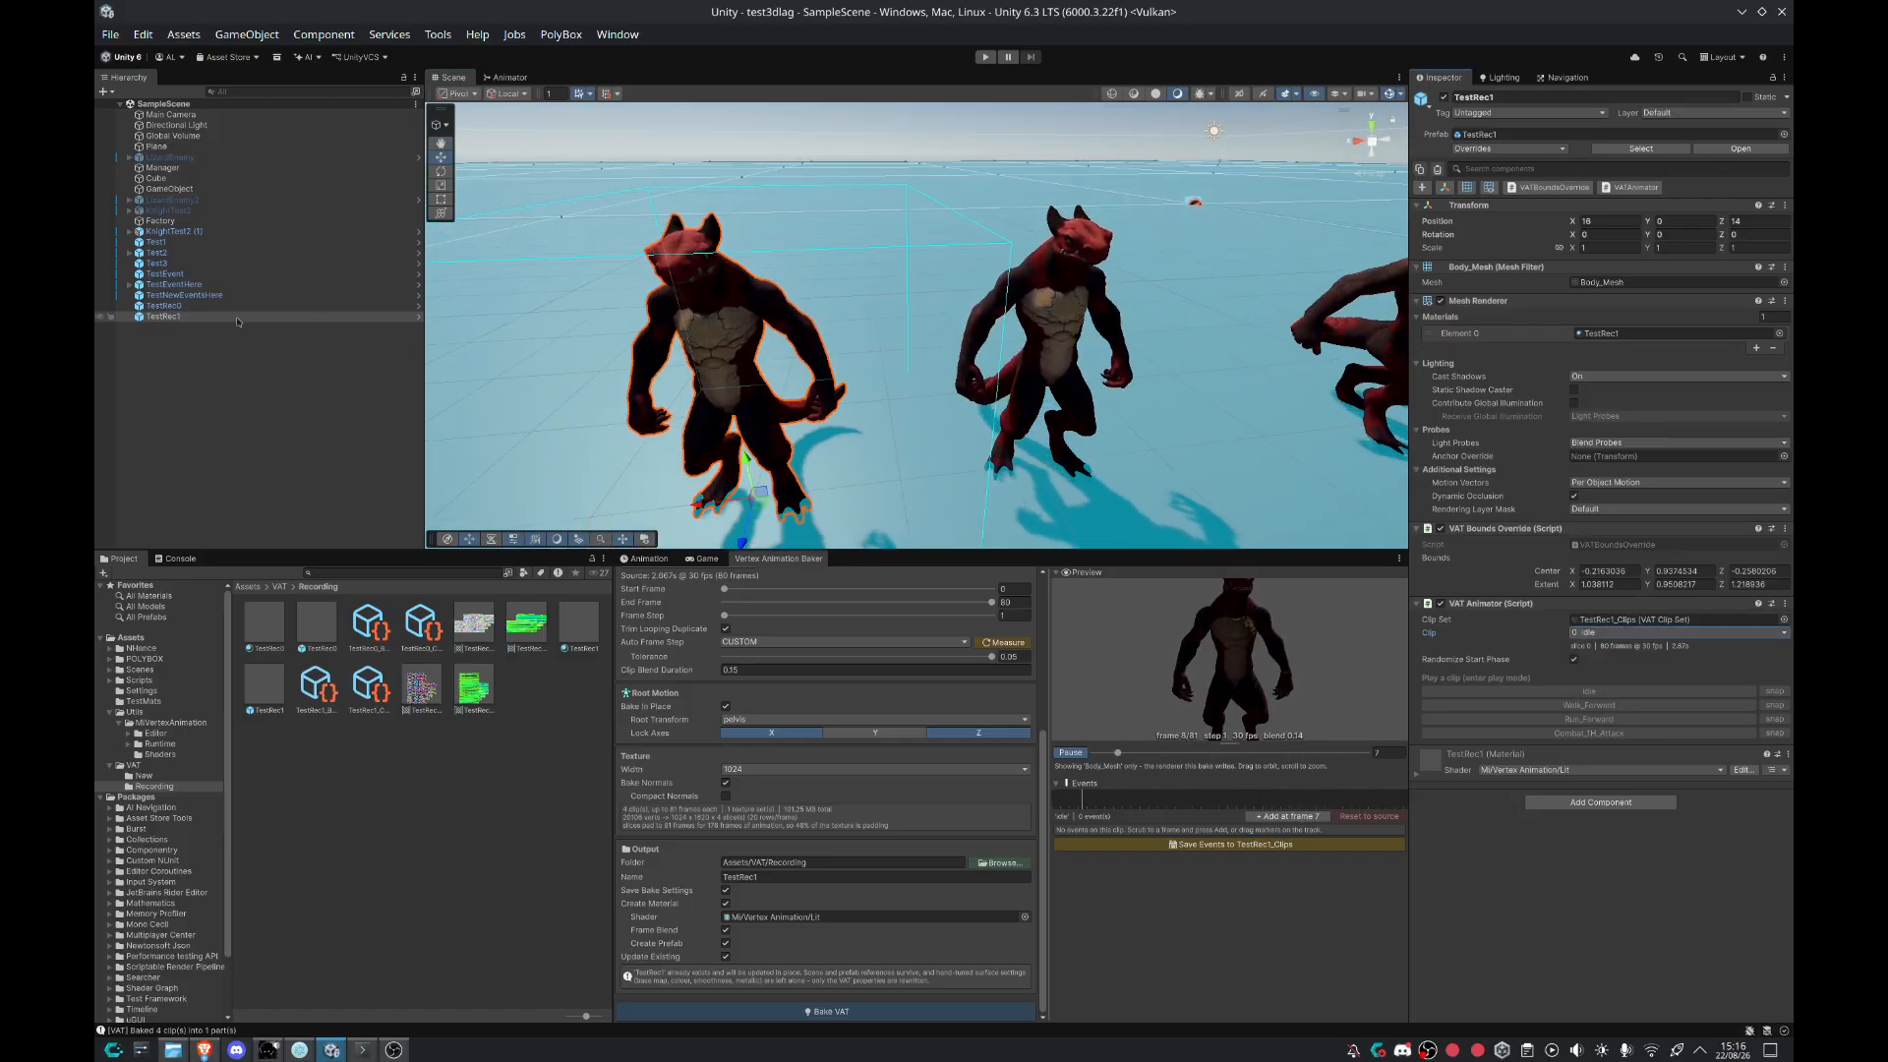
Step: Select TestRec0 and TestRec1 together and set their VAT Animator clip to Walk_Forward
{"action": "left_click", "coordinate": [236, 306], "text": "ctrl"}
{"action": "left_click", "coordinate": [1590, 593]}
{"action": "left_click", "coordinate": [1612, 632]}
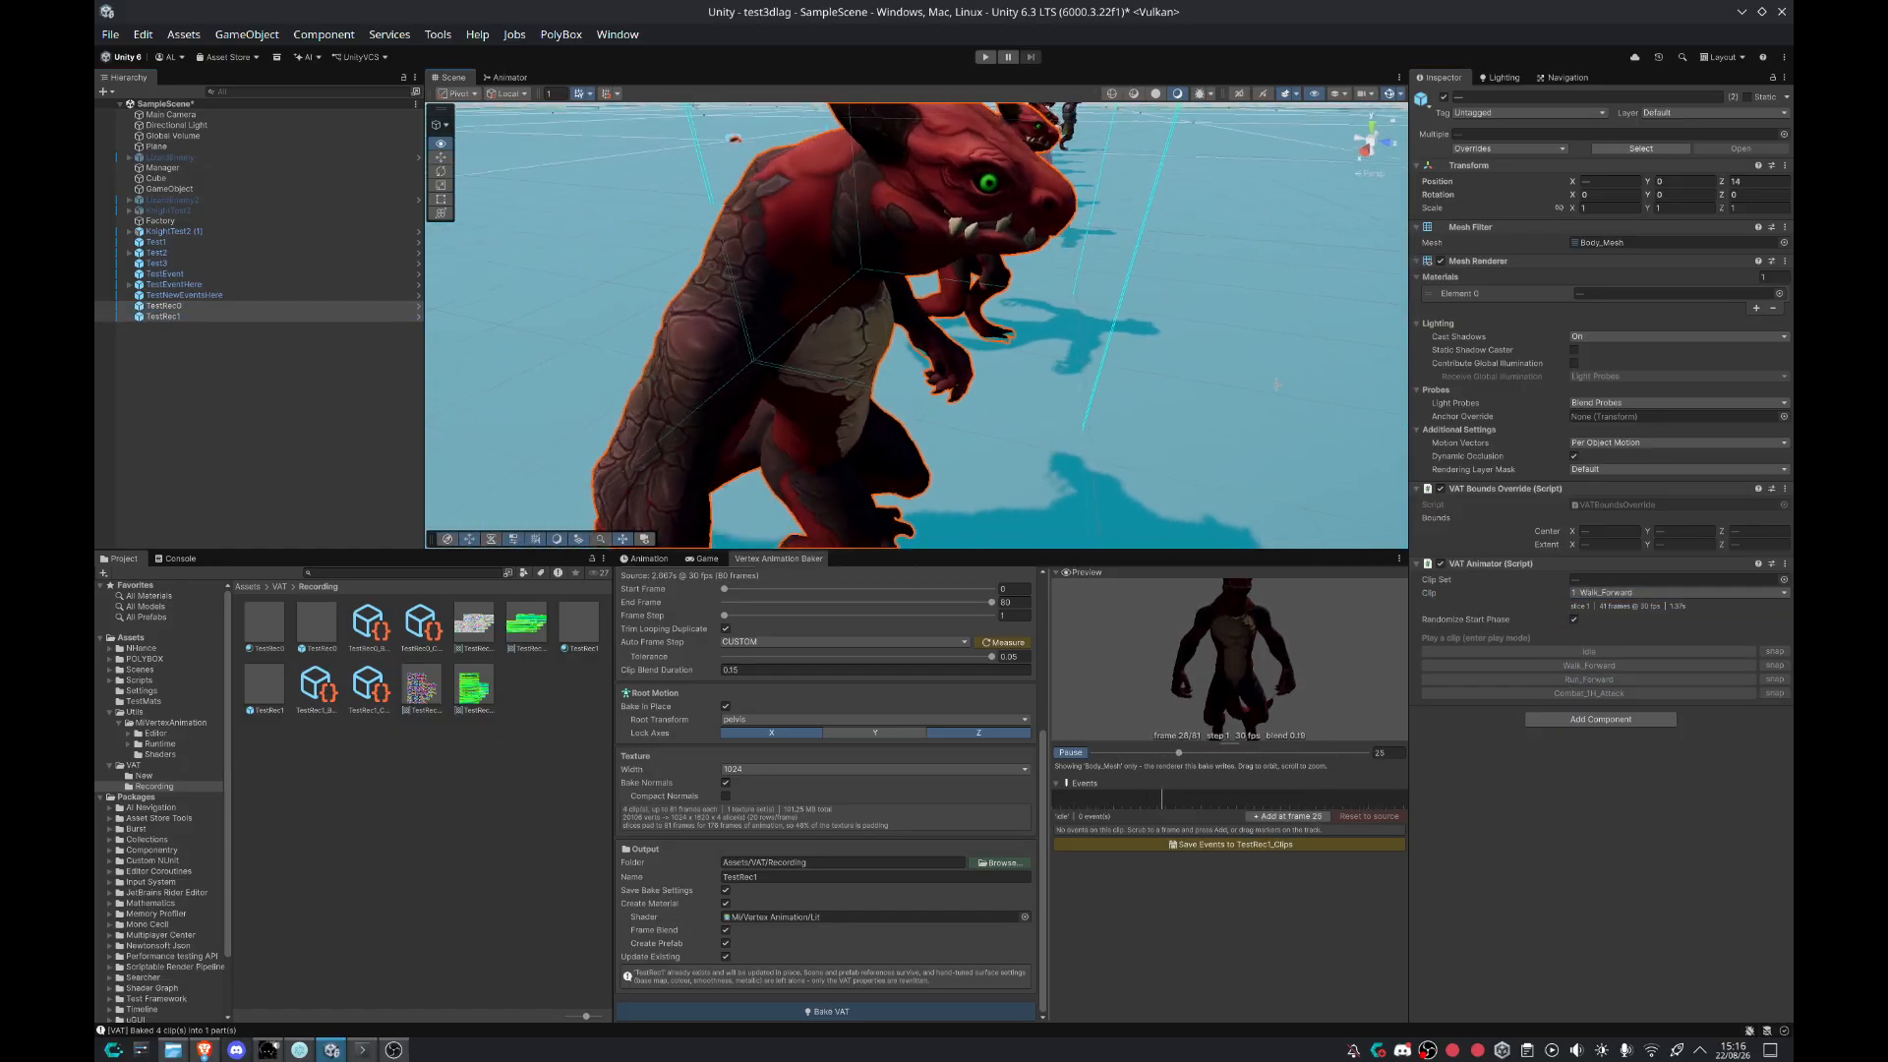
Step: Set the Walk_Forward clip's end frame to 40 in the baker and rebake TestRec1
{"action": "scroll", "coordinate": [992, 668], "scroll_direction": "up", "scroll_amount": 4}
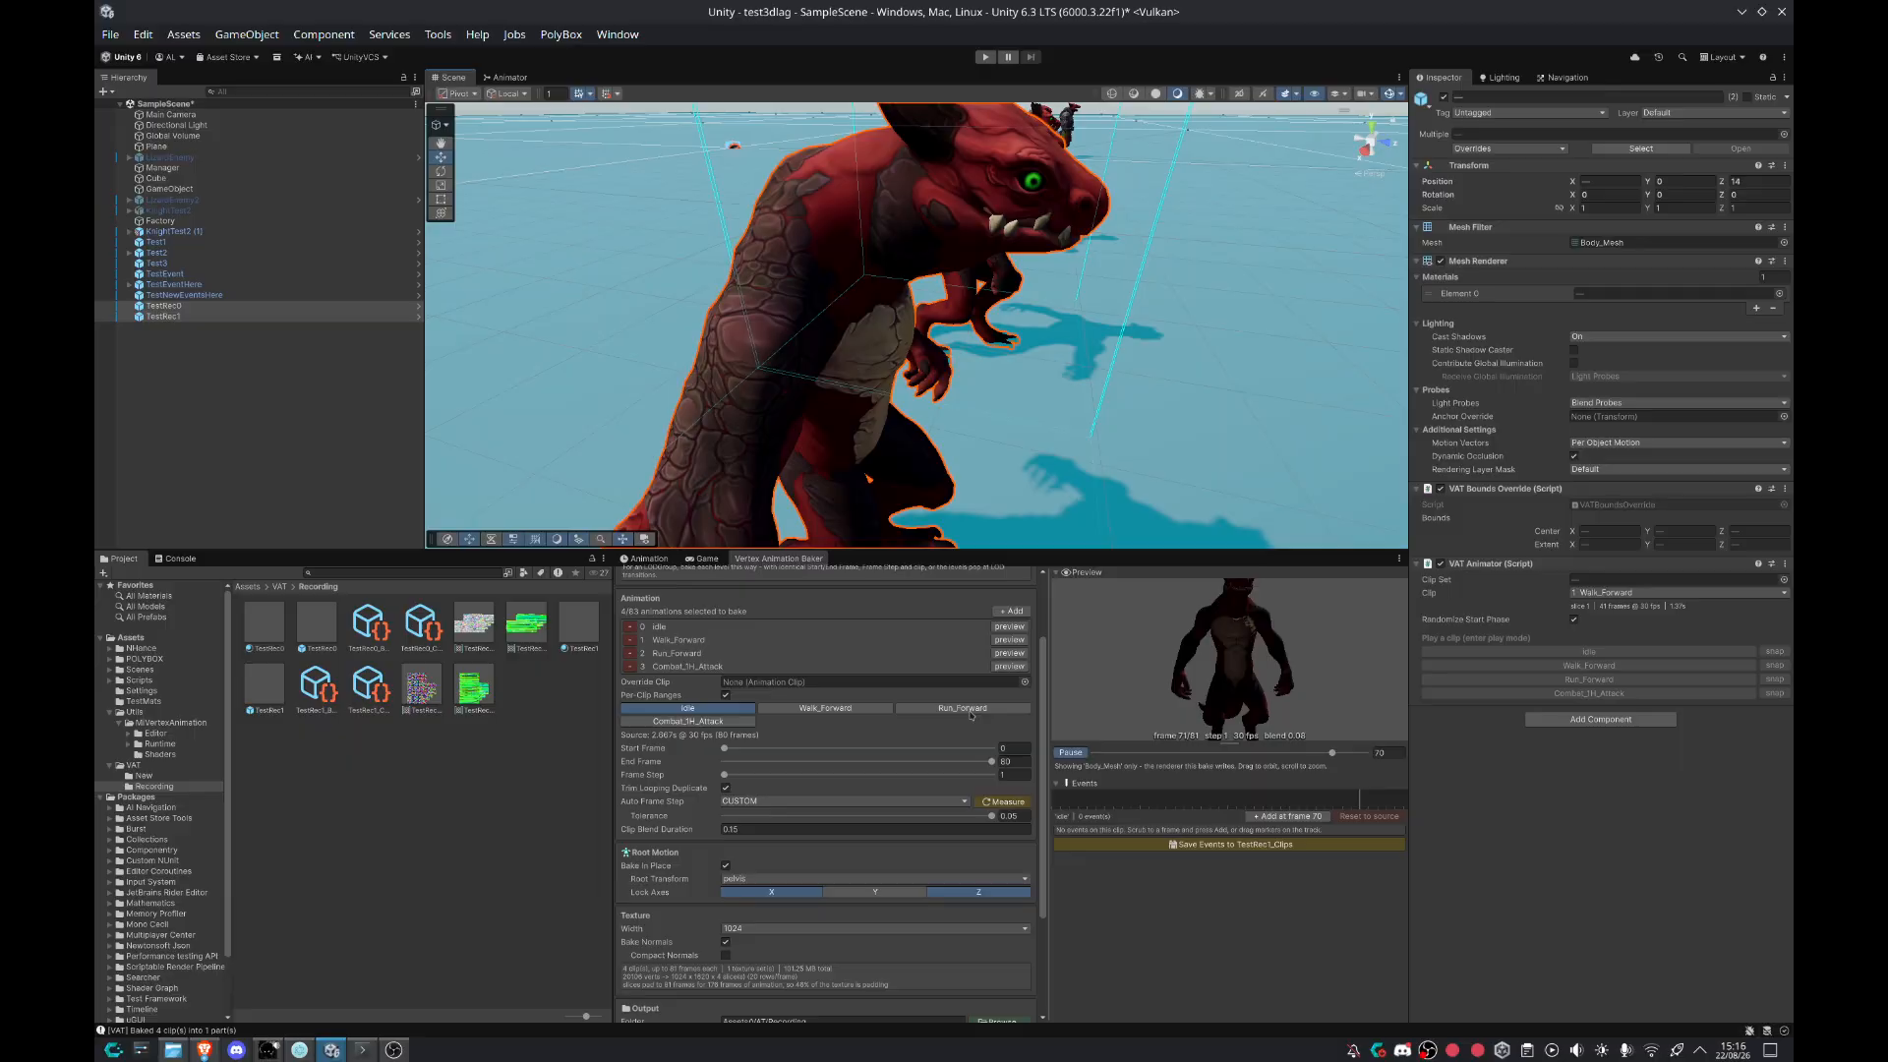
{"action": "left_click", "coordinate": [847, 708]}
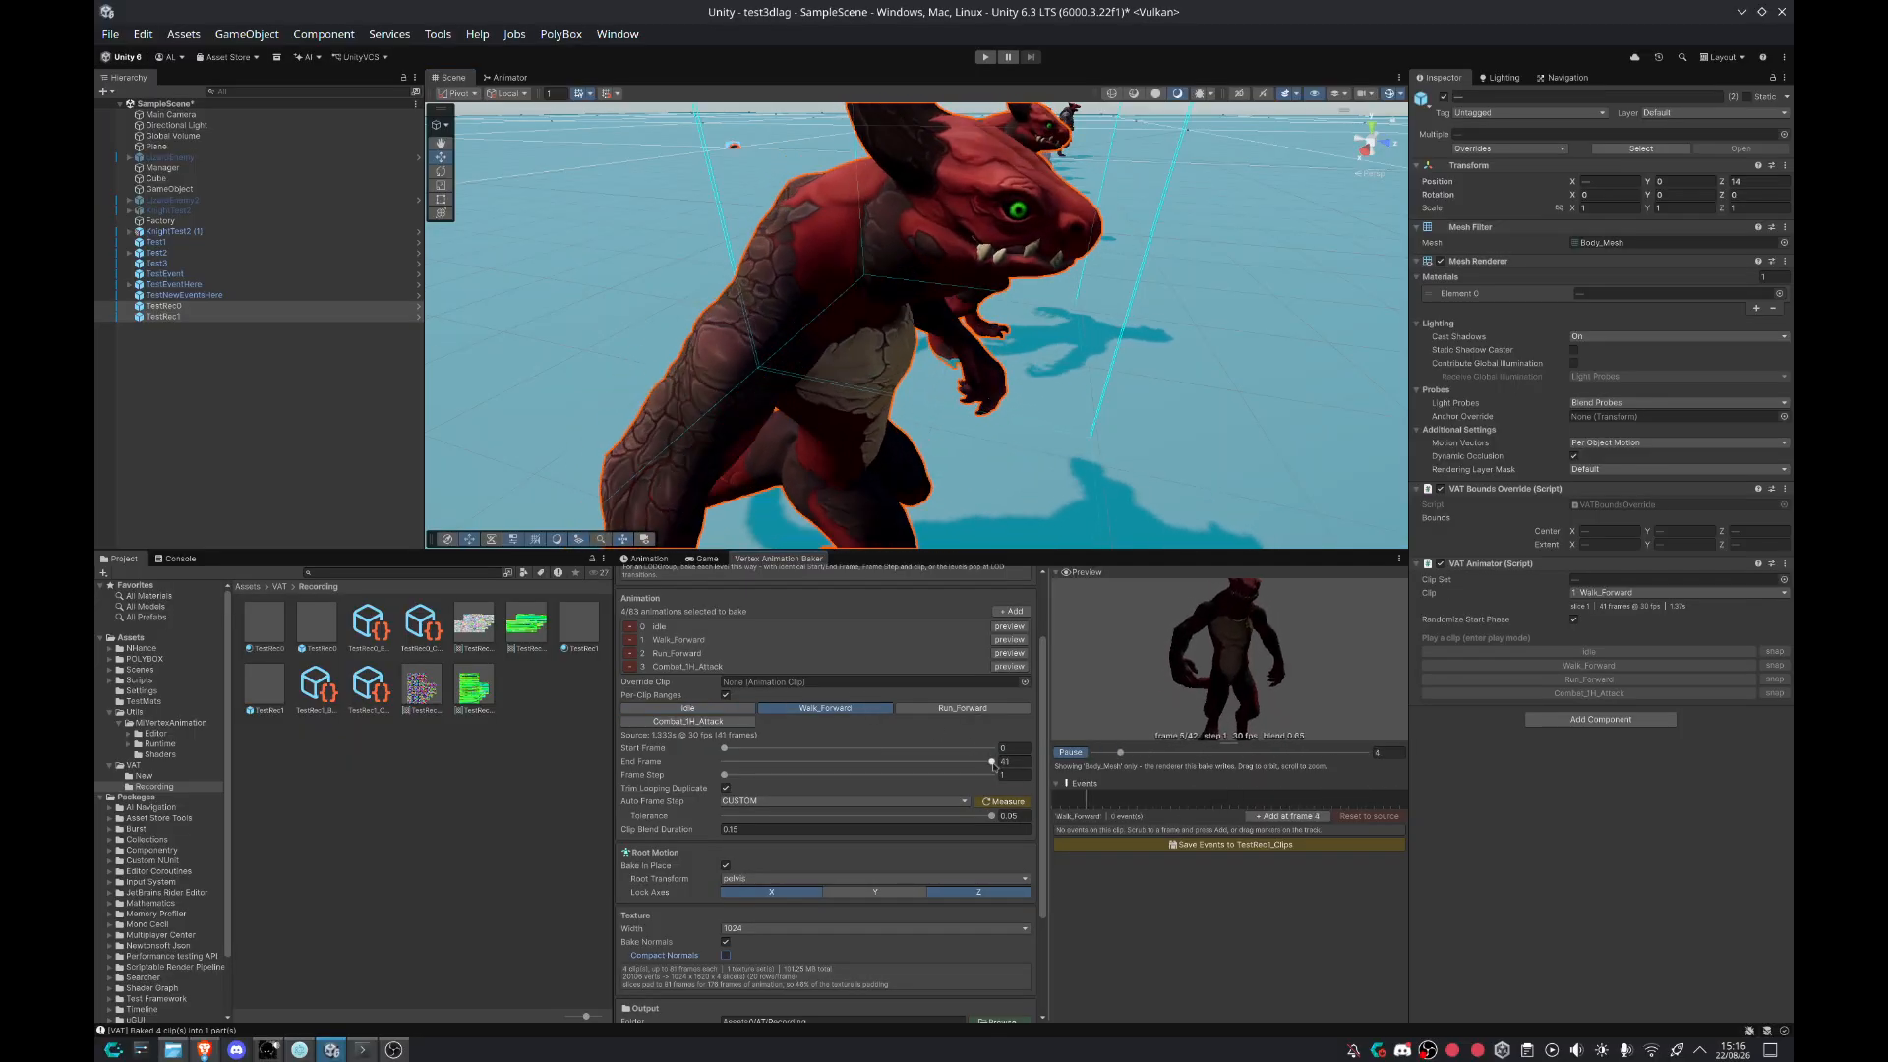
{"action": "left_click_drag", "start_coordinate": [992, 762], "coordinate": [985, 762]}
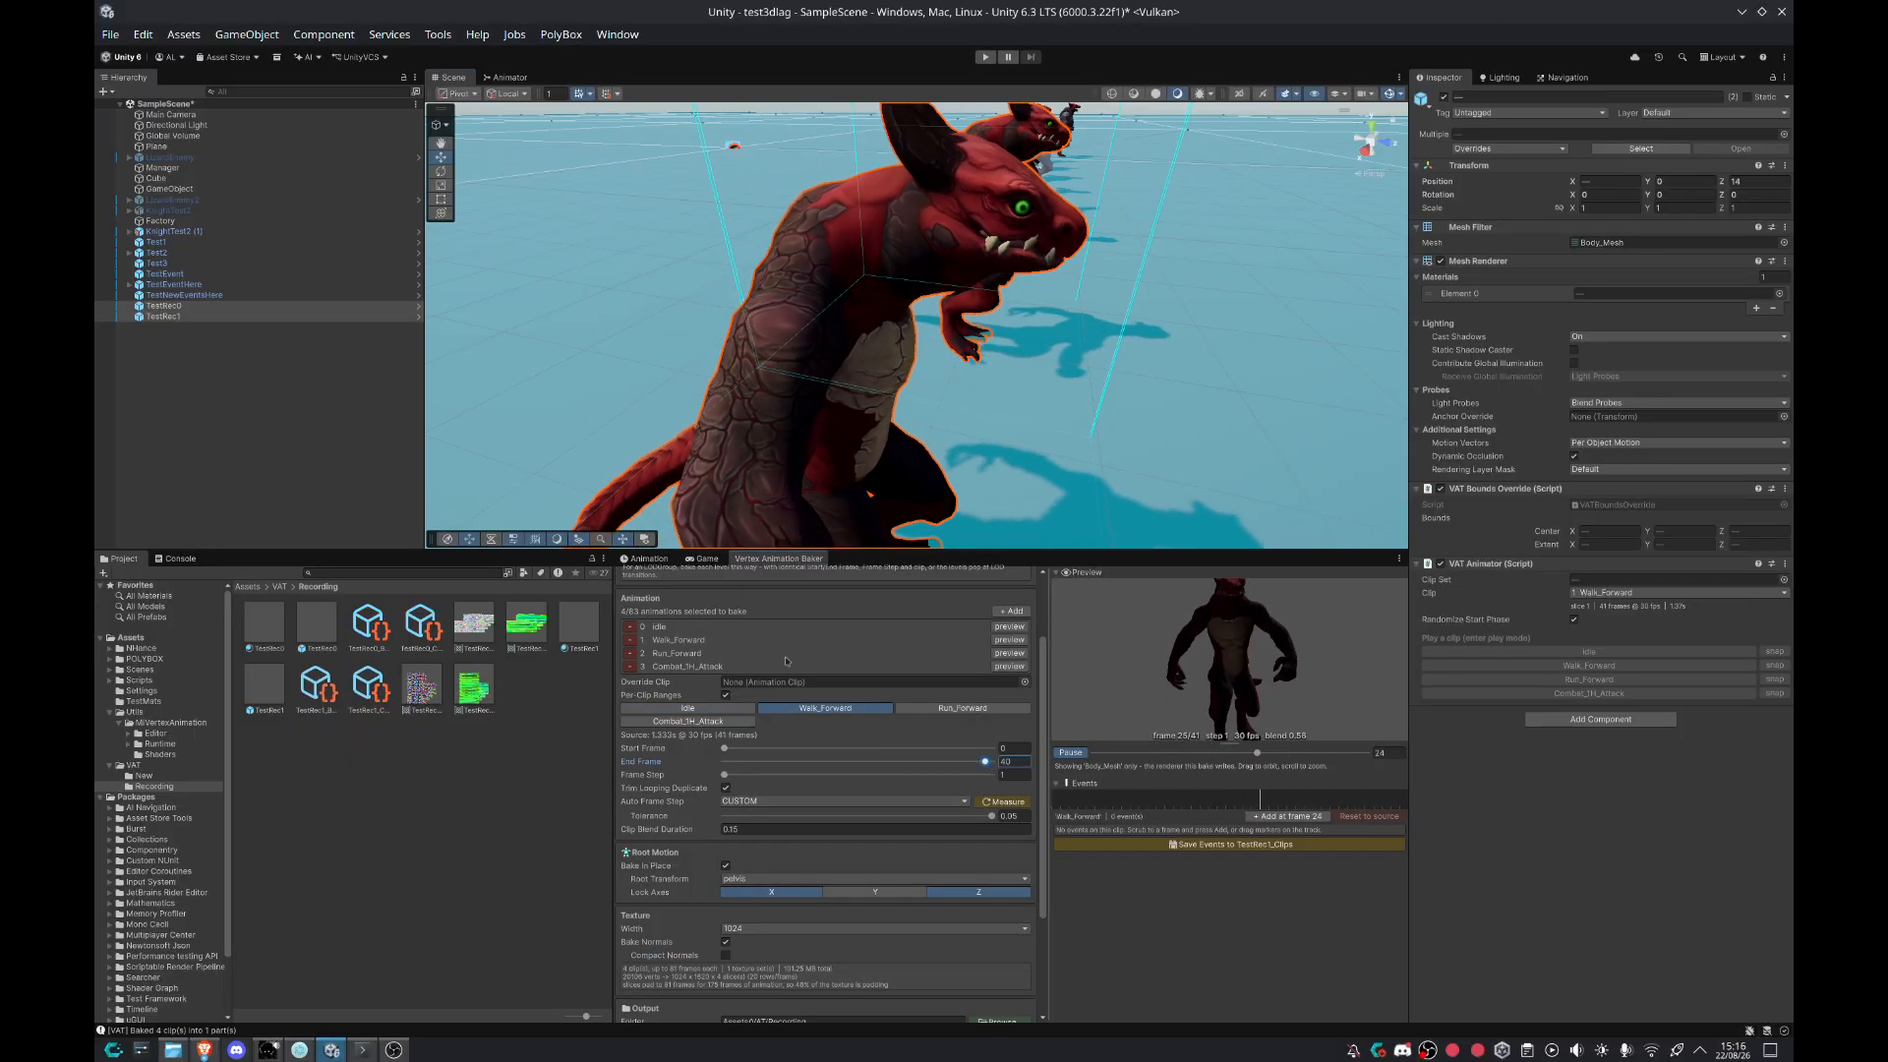
{"action": "scroll", "coordinate": [806, 787], "scroll_direction": "down", "scroll_amount": 4}
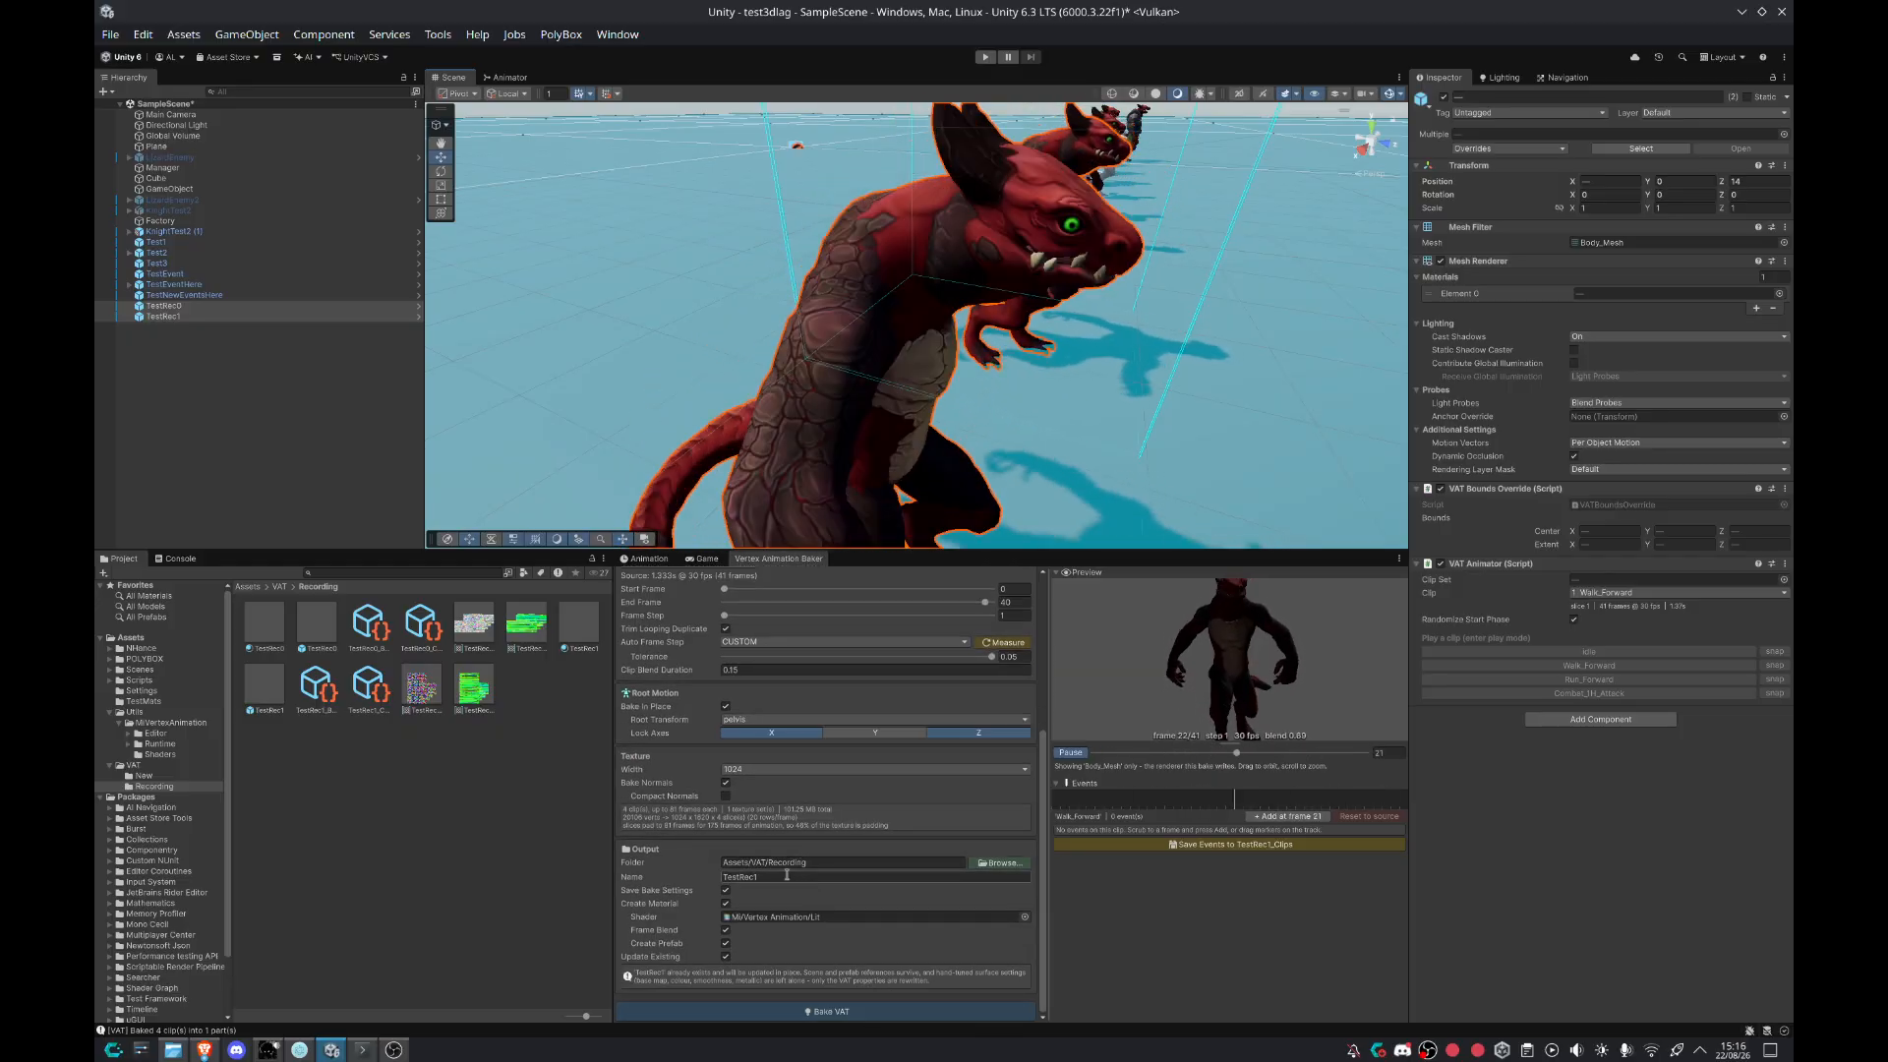
{"action": "left_click", "coordinate": [843, 1013]}
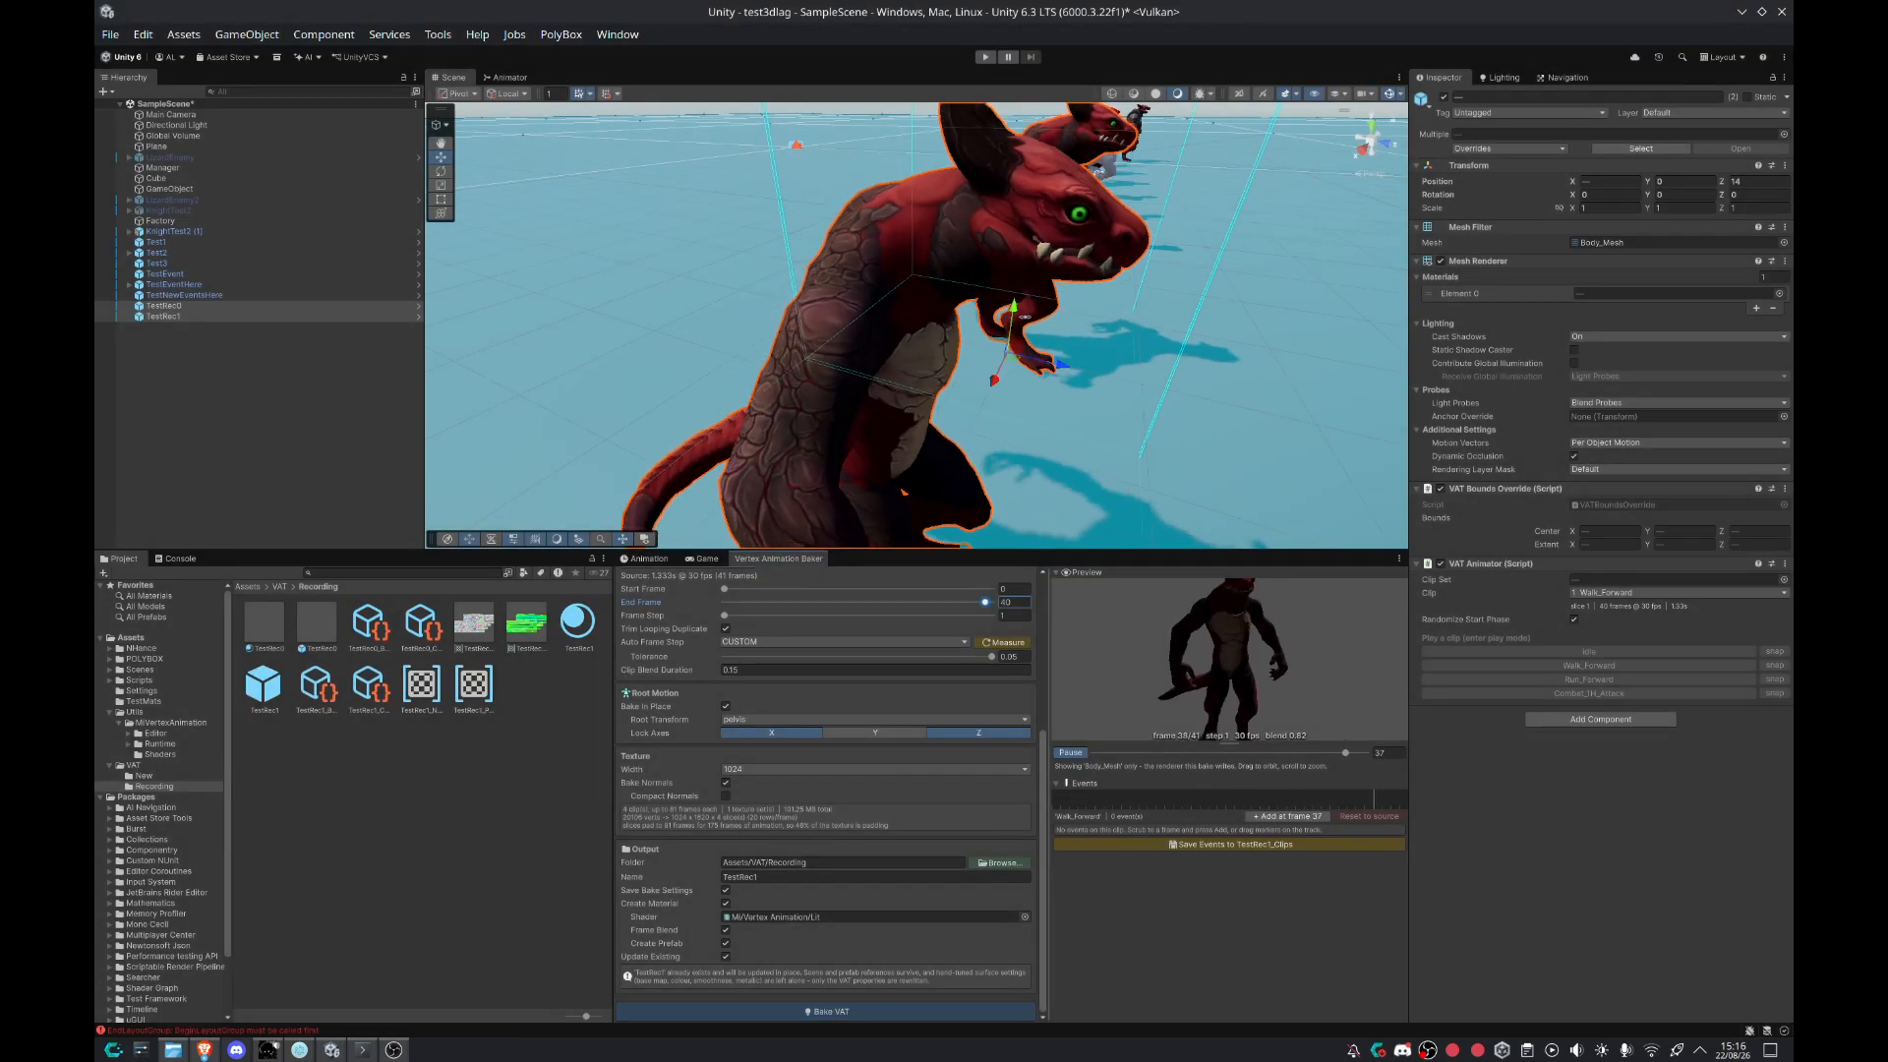
Step: Switch both models to Run_Forward and back to Walk_Forward to compare the rebaked walk loop with the optimised one
{"action": "right_click_drag", "start_coordinate": [966, 225], "coordinate": [841, 222]}
{"action": "key", "text": "d"}
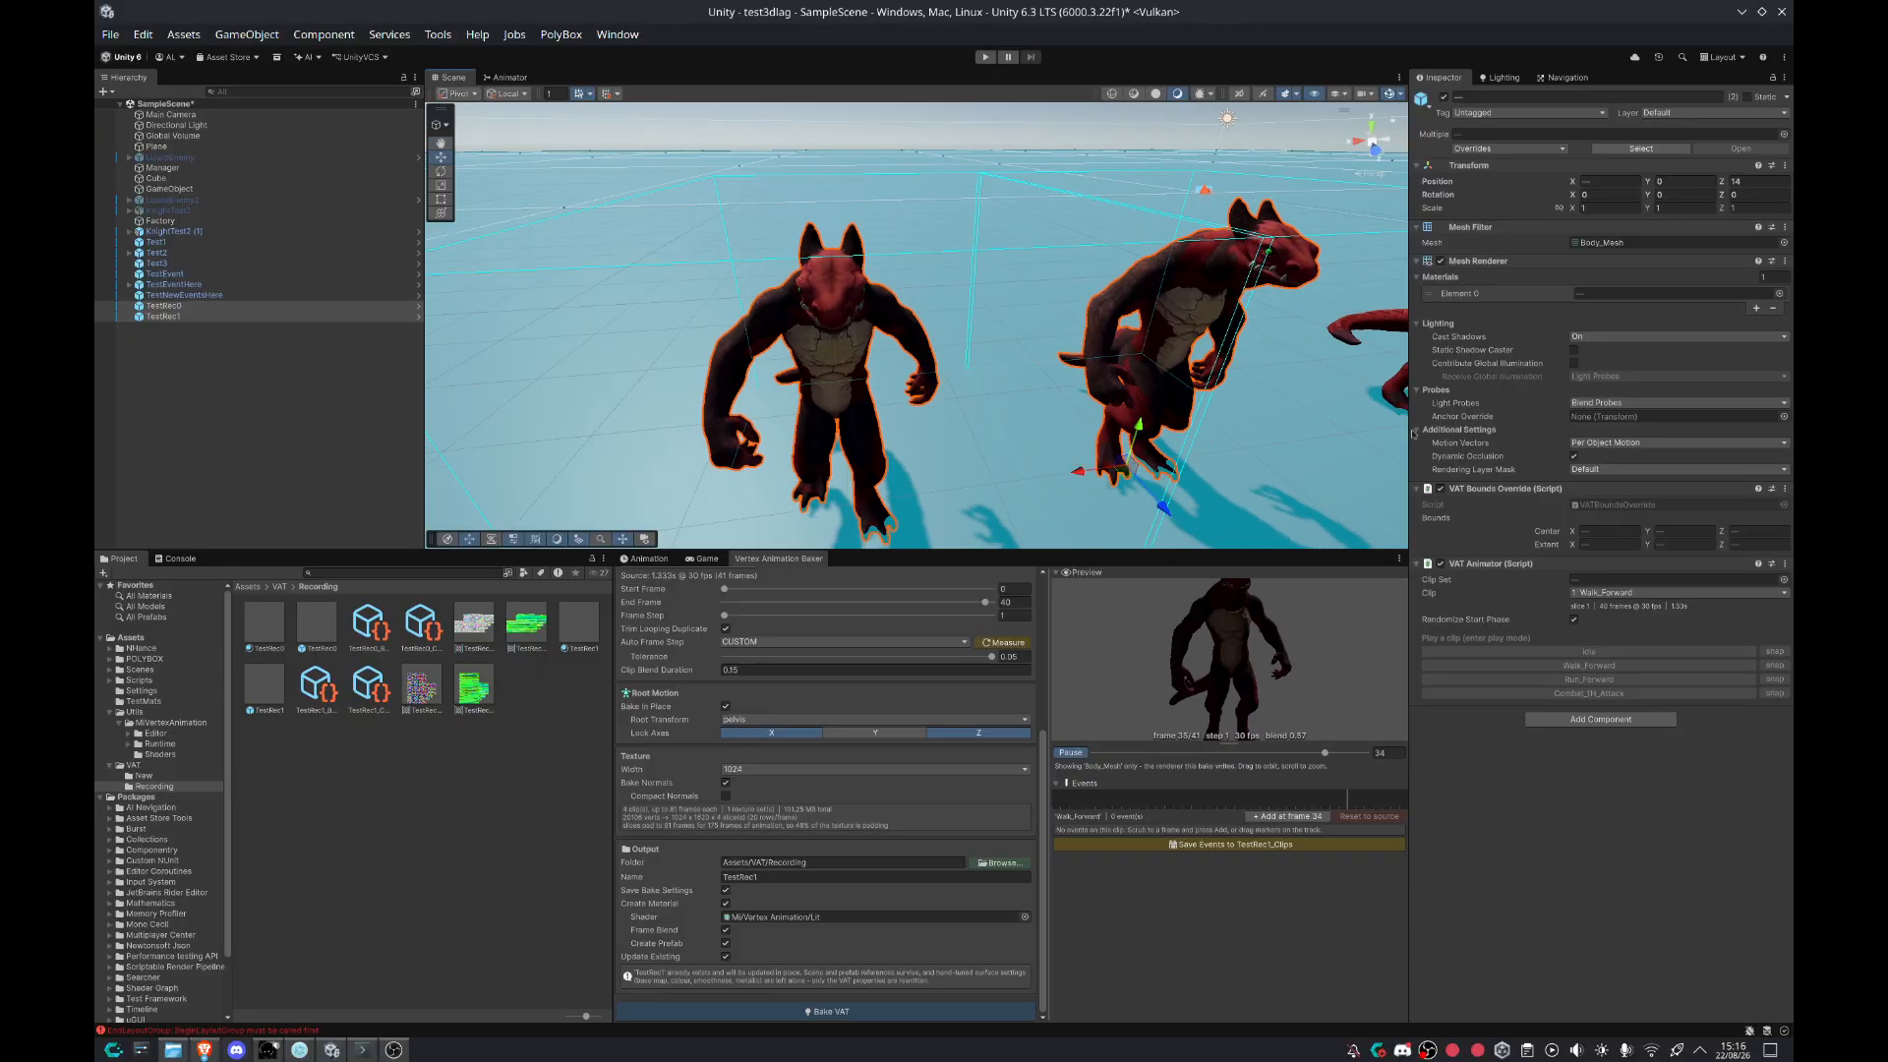
{"action": "left_click", "coordinate": [1652, 593]}
{"action": "left_click", "coordinate": [1613, 654]}
{"action": "left_click", "coordinate": [1622, 593]}
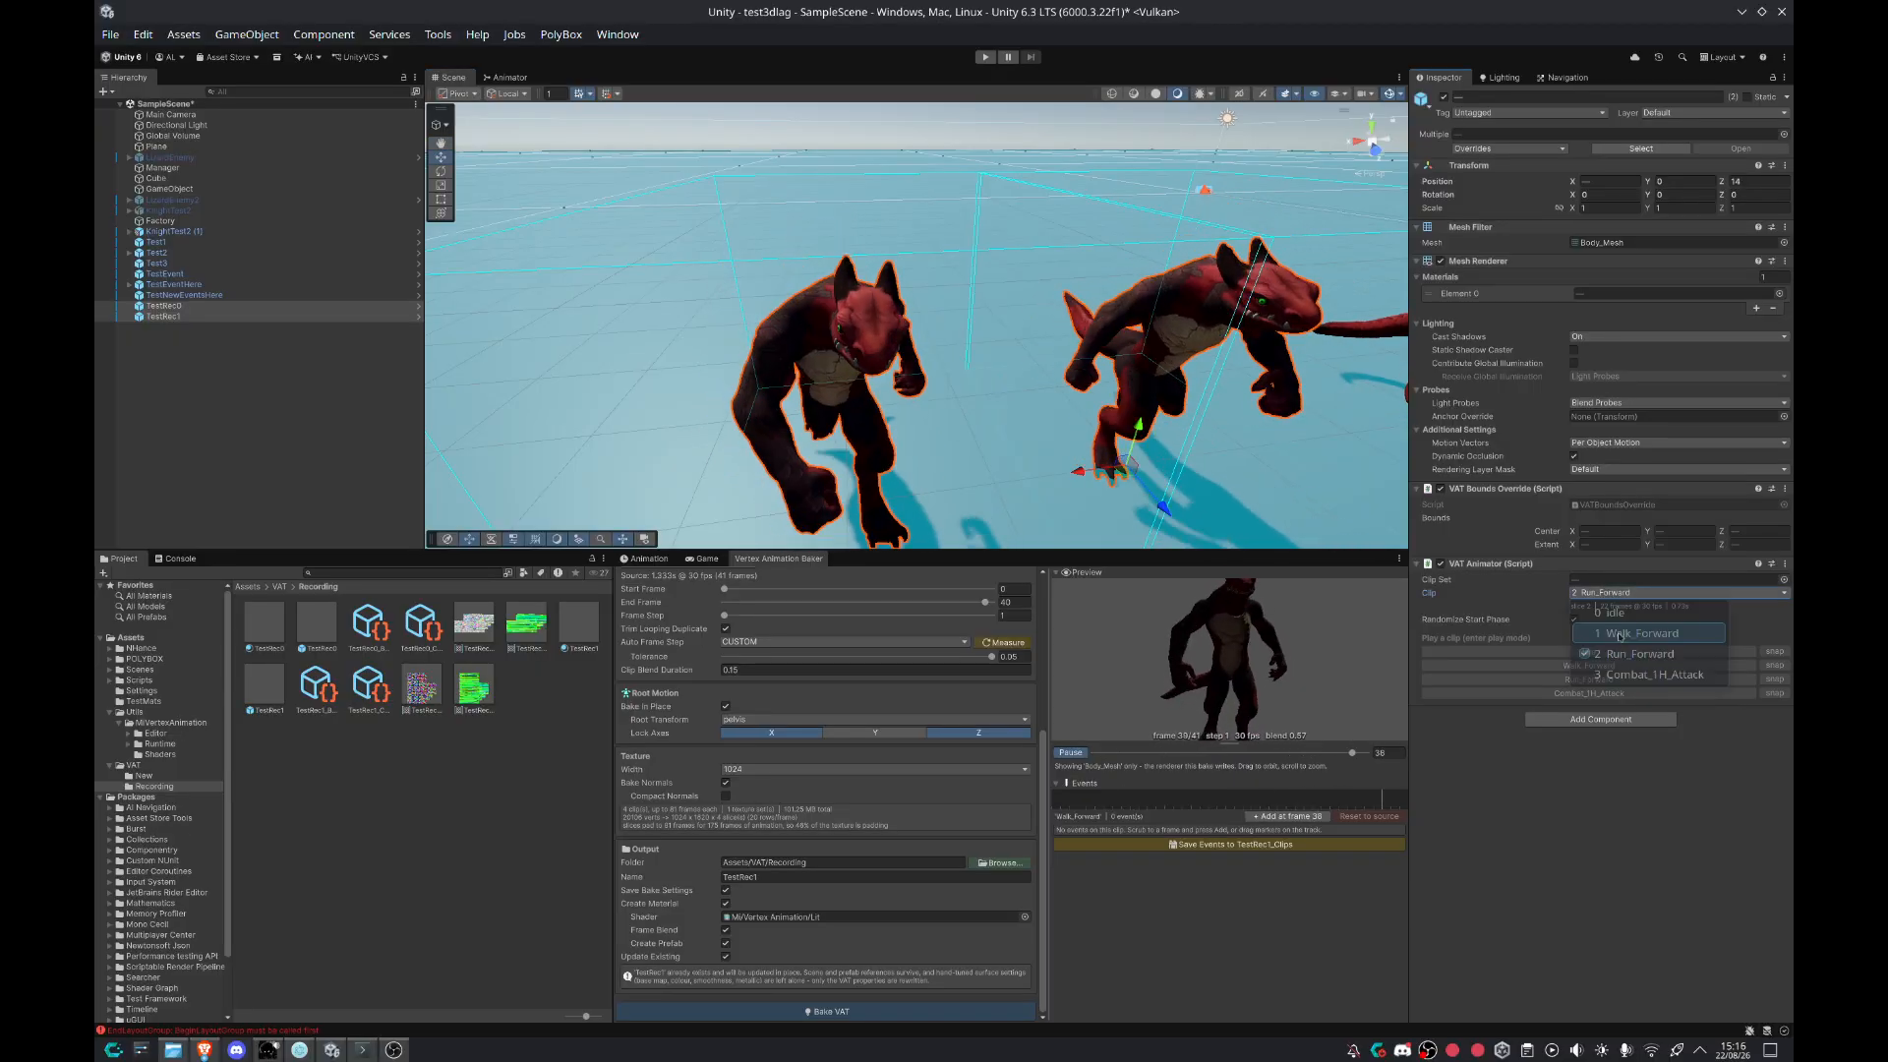
{"action": "left_click", "coordinate": [1622, 633]}
{"action": "key", "text": "s"}
{"action": "right_click_drag", "start_coordinate": [1282, 305], "coordinate": [1286, 293]}
Step: Set both models' clip to Run_Forward and examine the run loop from close by
{"action": "left_click", "coordinate": [1649, 593]}
{"action": "left_click", "coordinate": [1639, 654]}
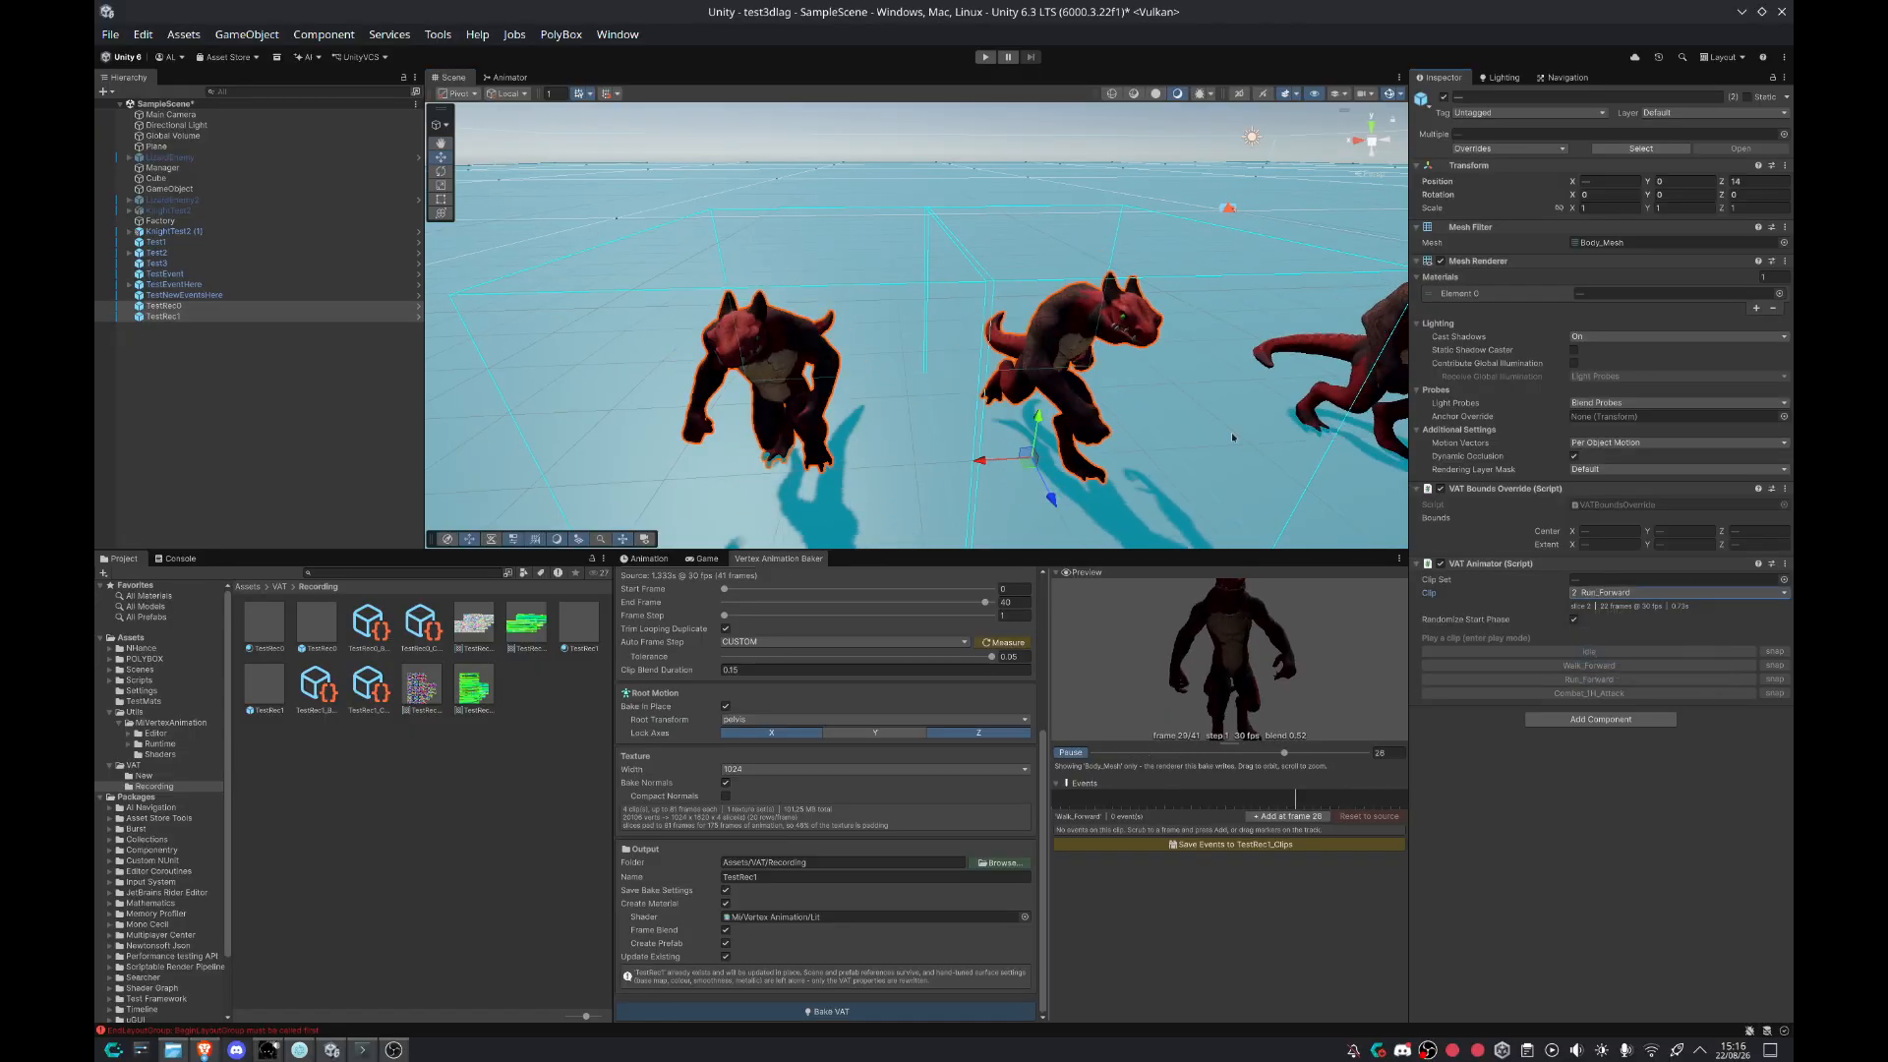
{"action": "right_click_drag", "start_coordinate": [1118, 309], "coordinate": [1160, 313]}
{"action": "key", "text": "a"}
{"action": "key", "text": "w"}
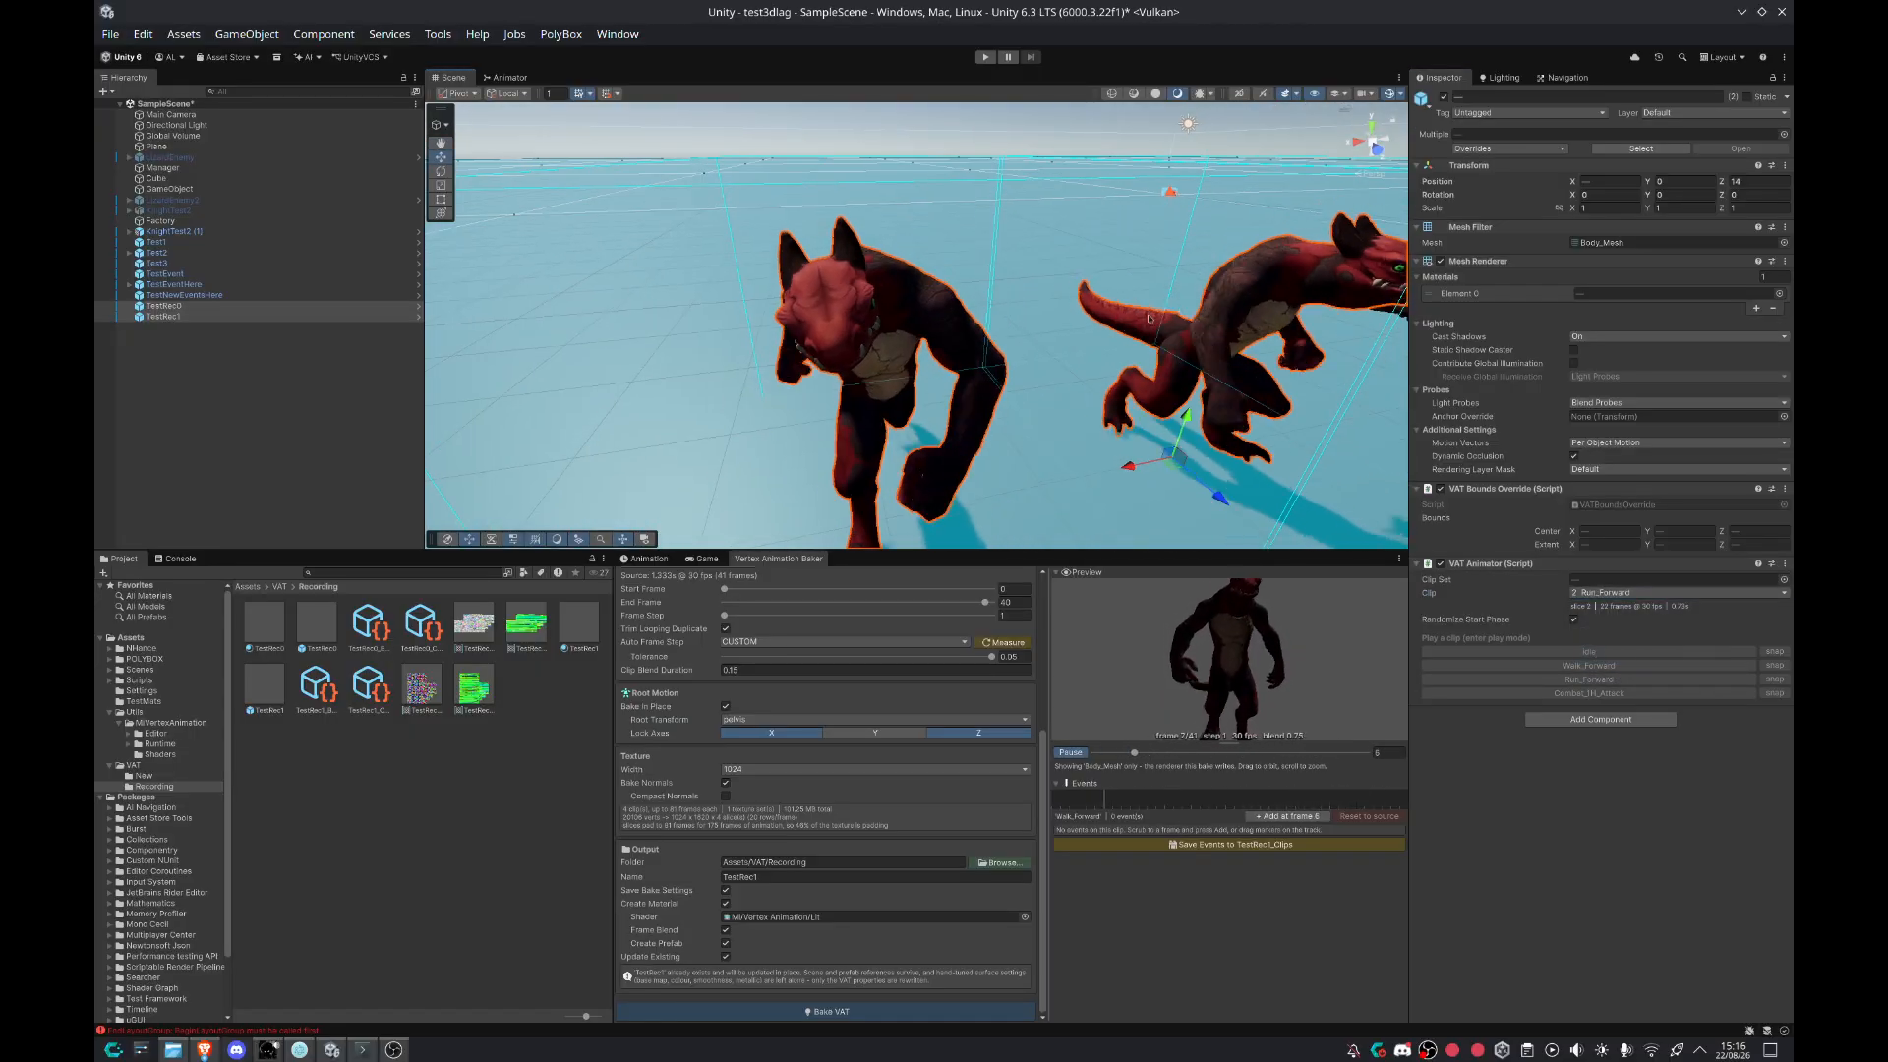
Step: Set the Run_Forward clip's end frame to 20 and frame step to 1, and rebake TestRec1
{"action": "scroll", "coordinate": [879, 698], "scroll_direction": "up", "scroll_amount": 3}
{"action": "left_click", "coordinate": [961, 667]}
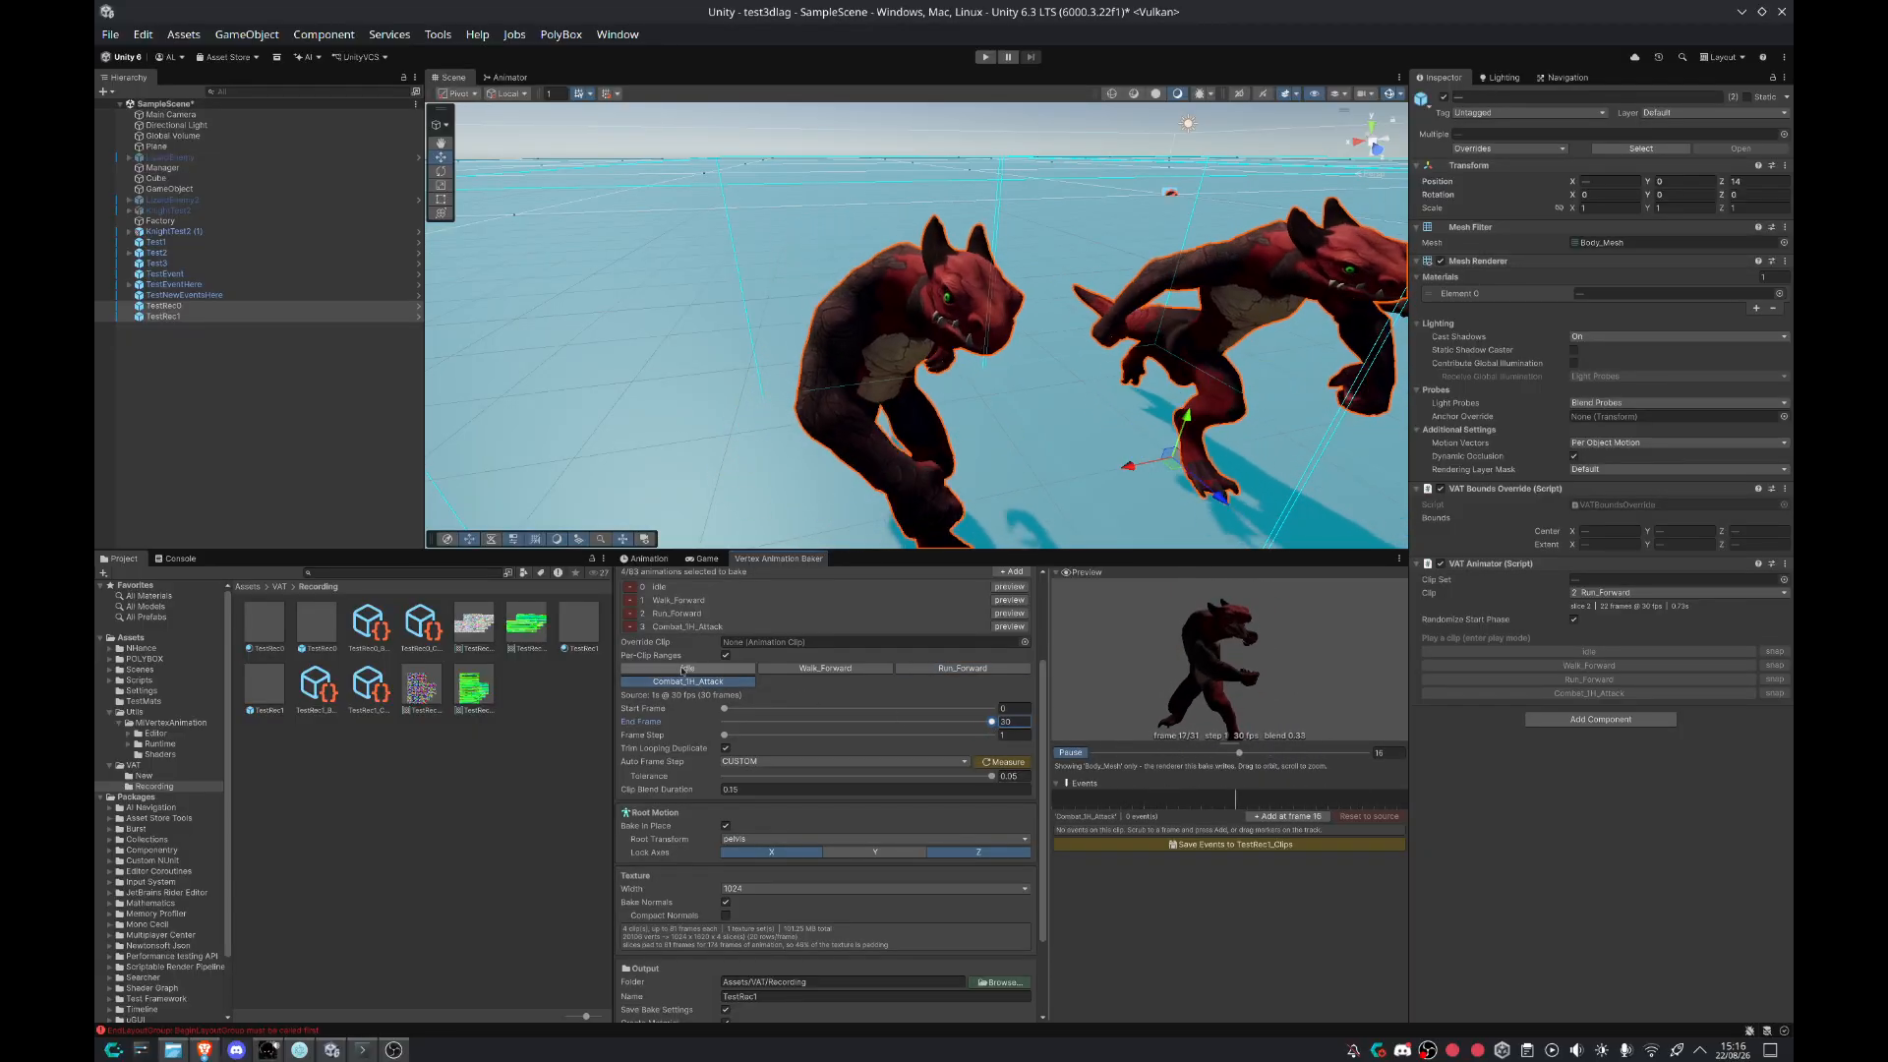
{"action": "scroll", "coordinate": [890, 683], "scroll_direction": "down", "scroll_amount": 3}
{"action": "scroll", "coordinate": [696, 733], "scroll_direction": "up", "scroll_amount": 4}
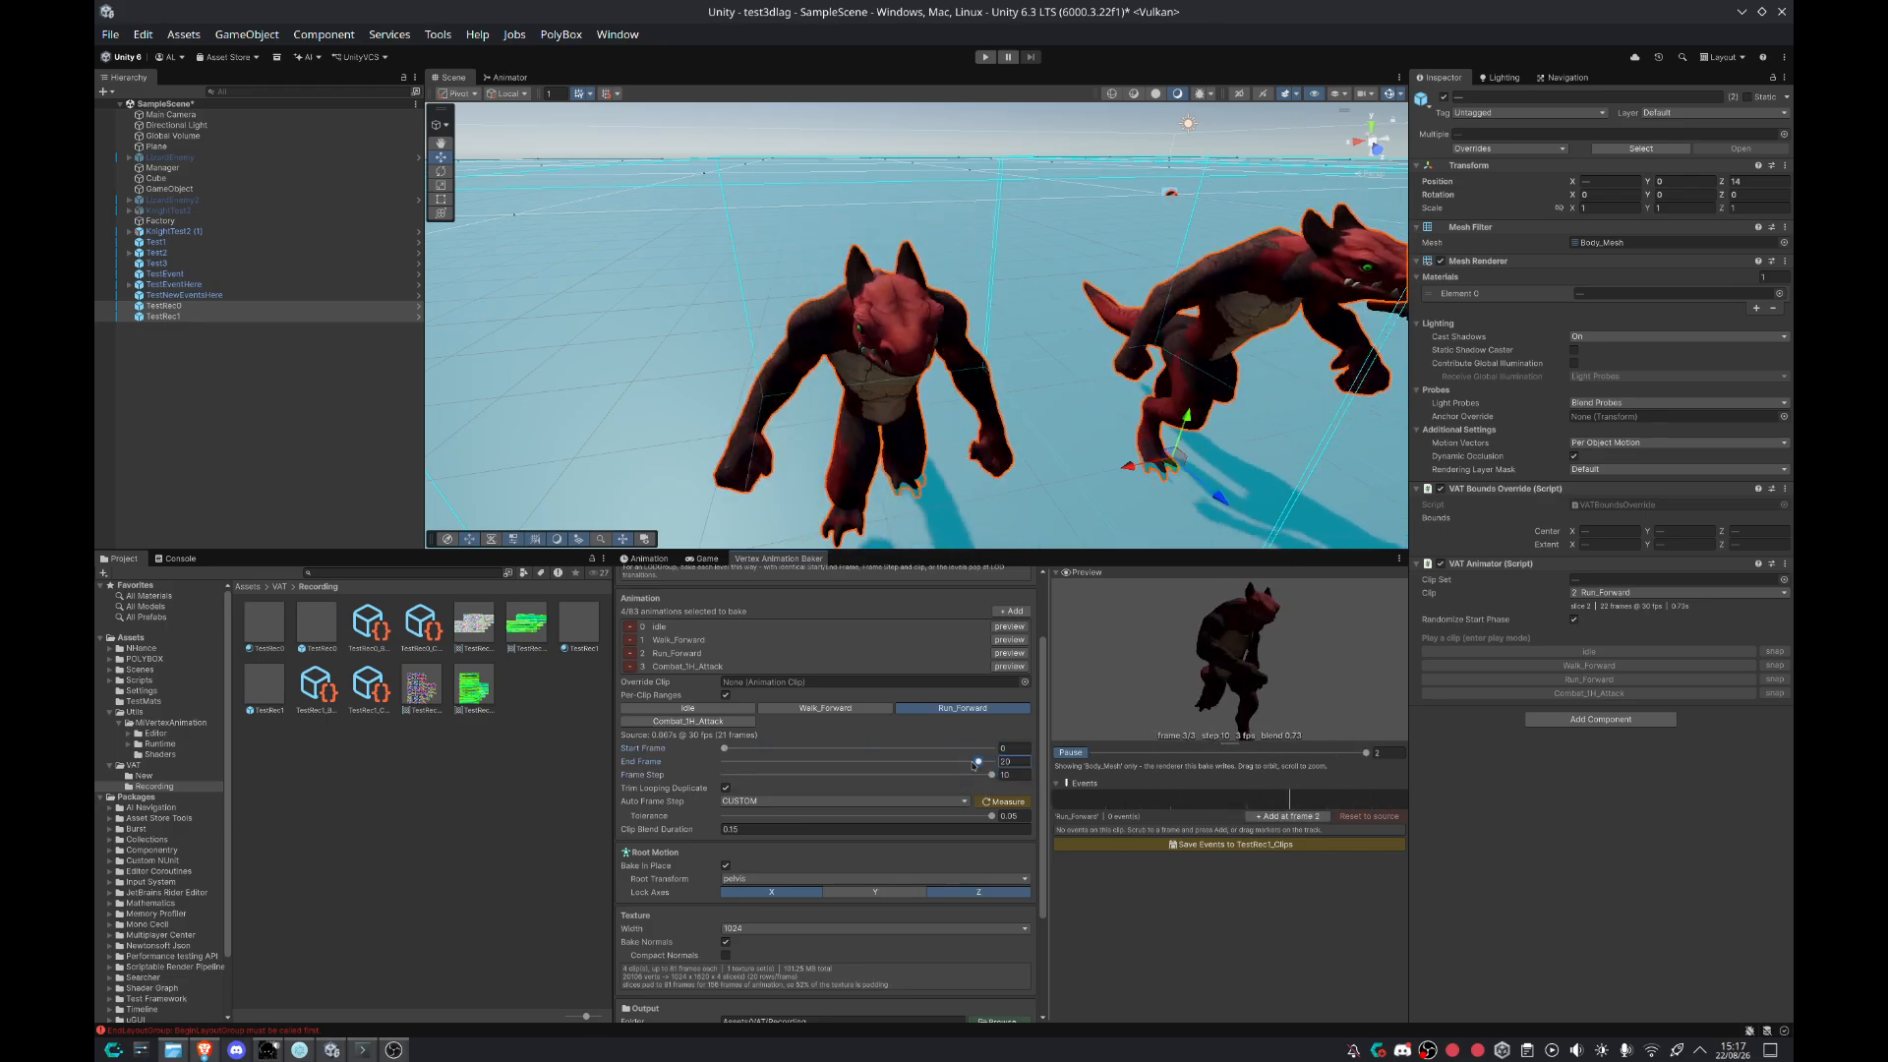
{"action": "left_click_drag", "start_coordinate": [819, 778], "coordinate": [716, 778]}
{"action": "scroll", "coordinate": [762, 801], "scroll_direction": "down", "scroll_amount": 3}
{"action": "left_click", "coordinate": [902, 1011]}
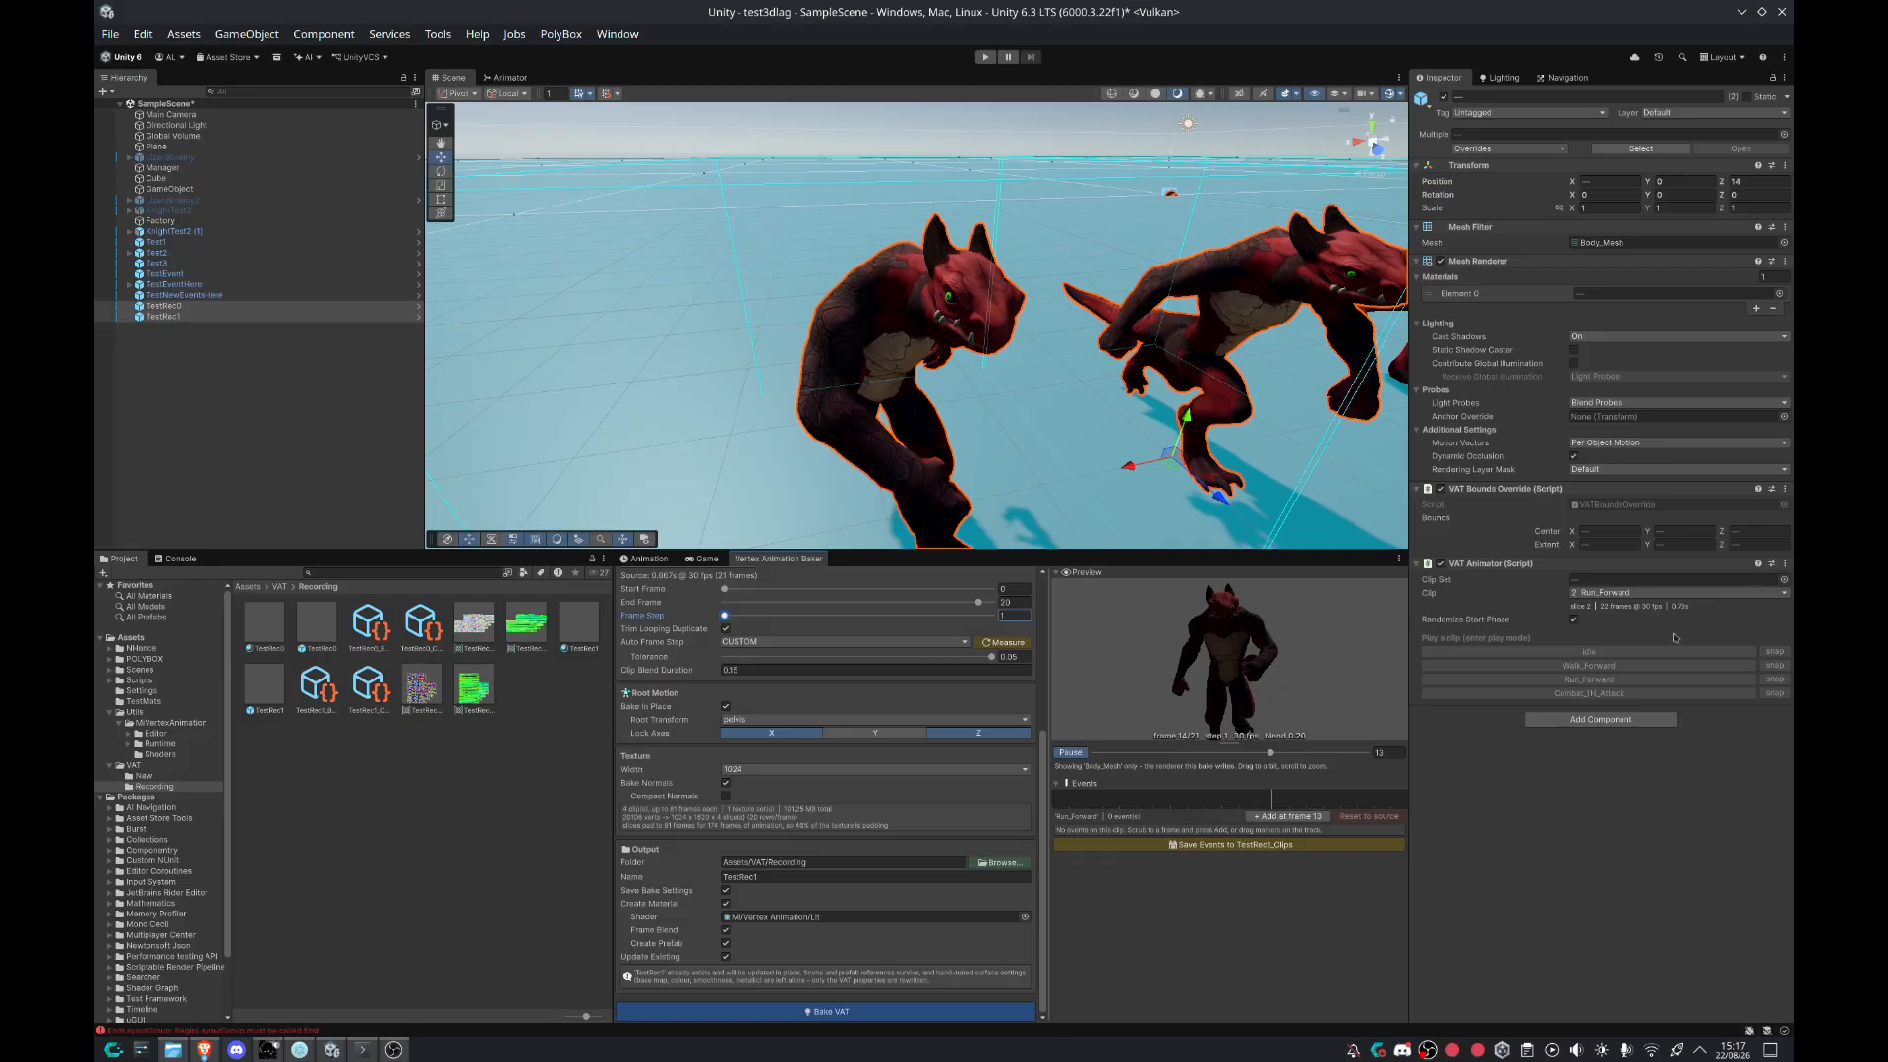
Step: Switch both models to idle and back to Run_Forward, and compare the rebaked run loop from several angles
{"action": "left_click", "coordinate": [1630, 594]}
{"action": "left_click", "coordinate": [1627, 612]}
{"action": "left_click", "coordinate": [1627, 593]}
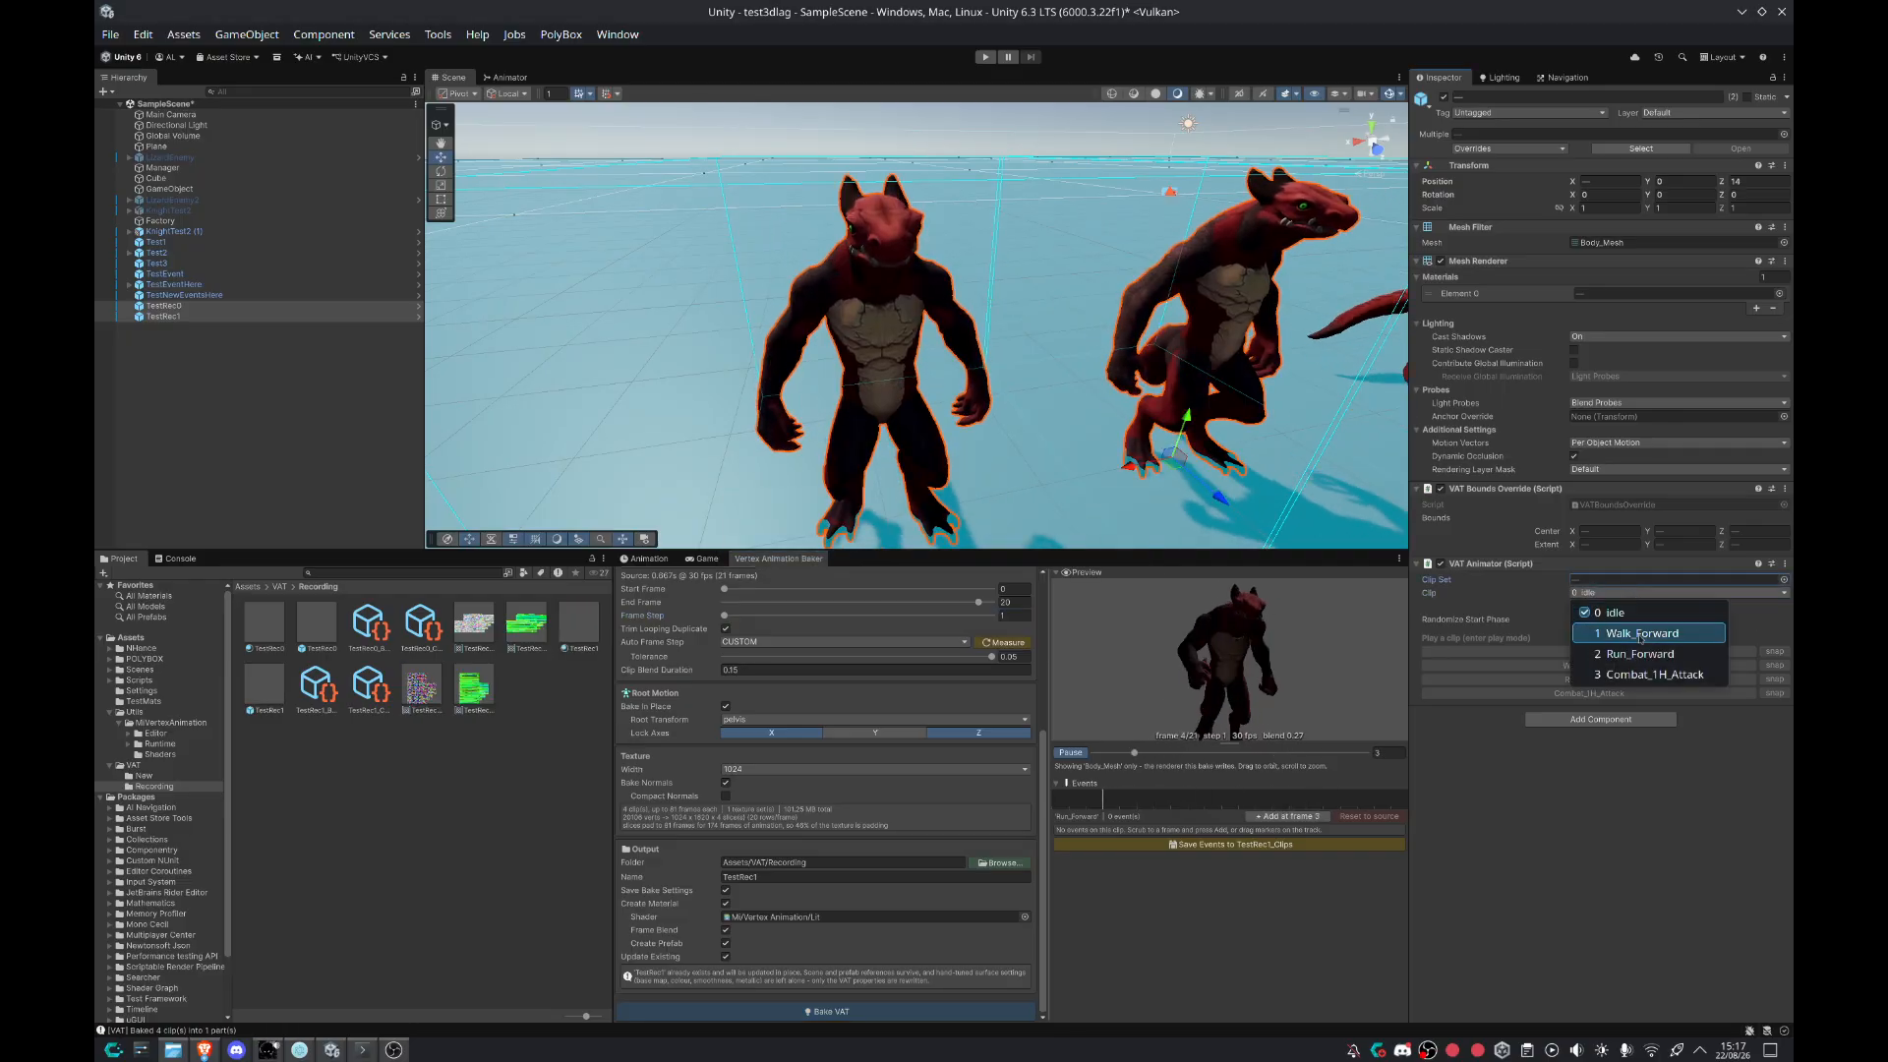
{"action": "left_click", "coordinate": [1627, 653]}
{"action": "key", "text": "s"}
{"action": "right_click_drag", "start_coordinate": [992, 370], "coordinate": [898, 299]}
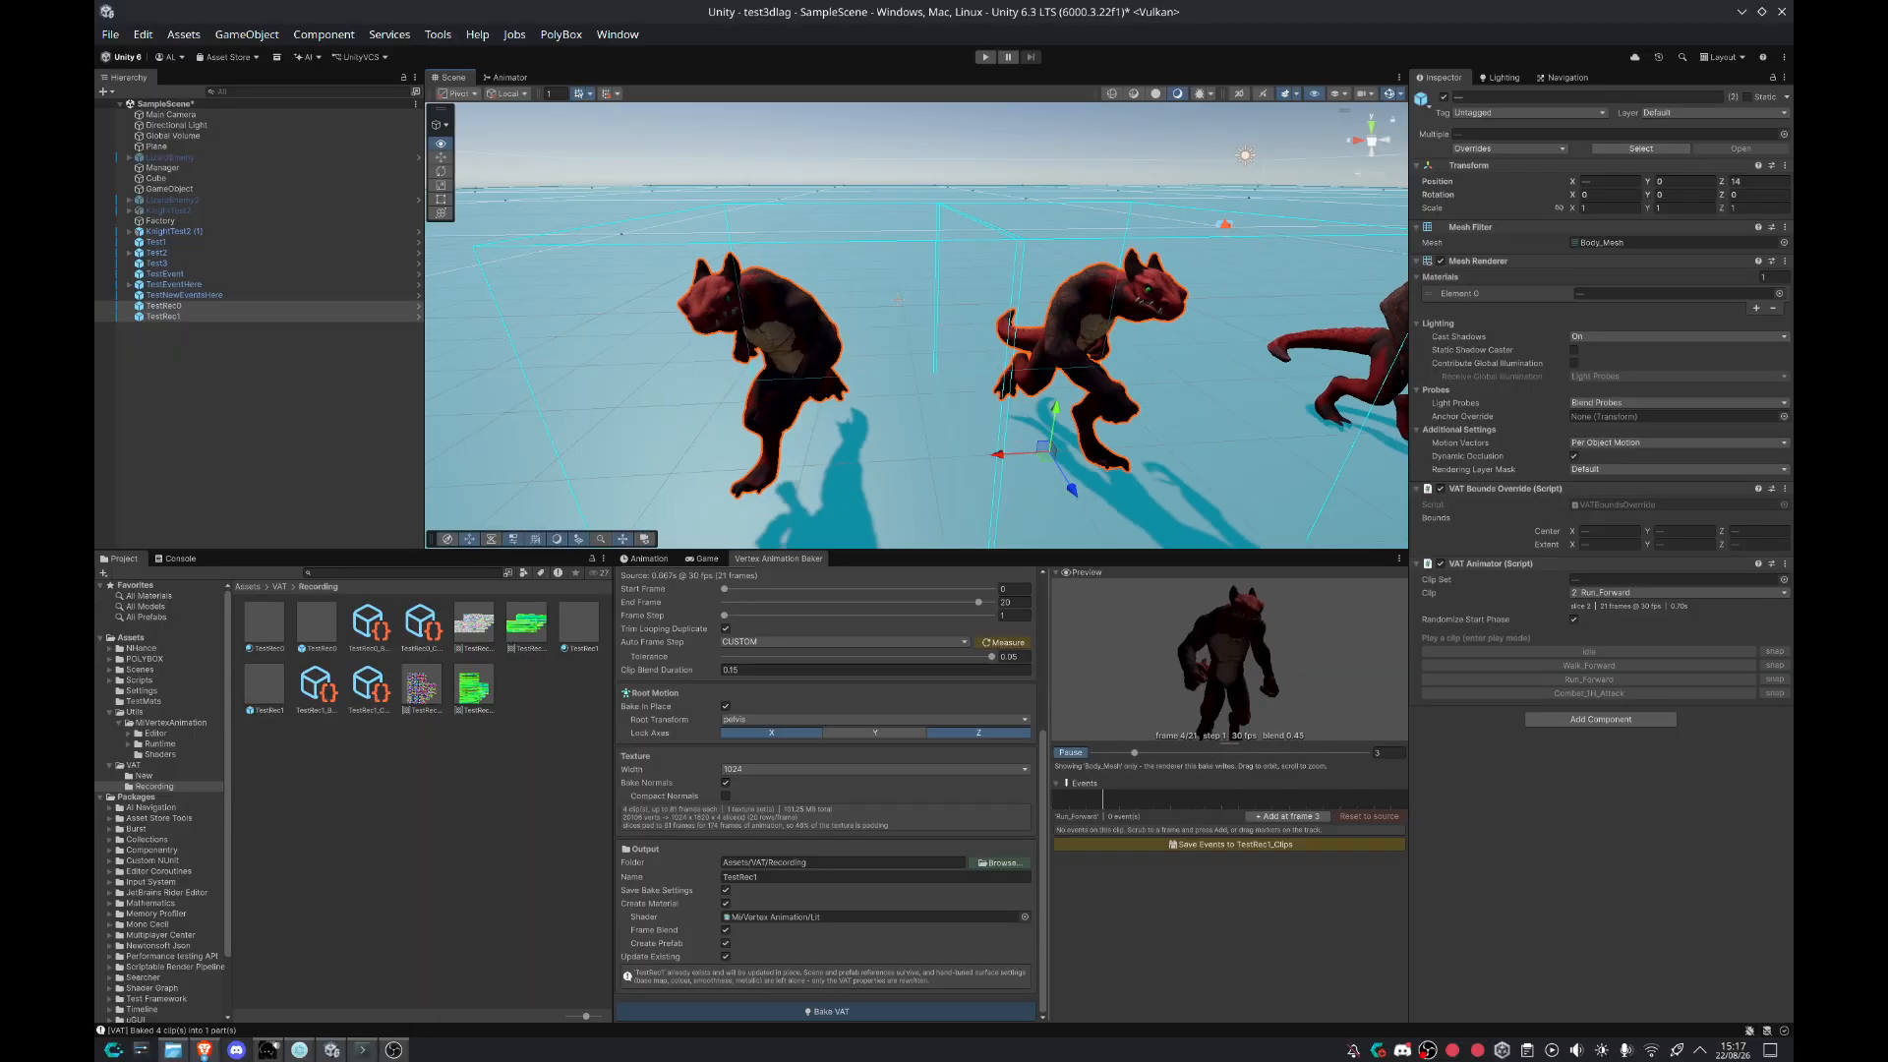
{"action": "key", "text": "w"}
{"action": "key", "text": "a"}
{"action": "right_click_drag", "start_coordinate": [898, 299], "coordinate": [1216, 417]}
{"action": "key", "text": "d"}
Step: Set both models' clip to idle and enter play mode
{"action": "left_click", "coordinate": [1632, 592]}
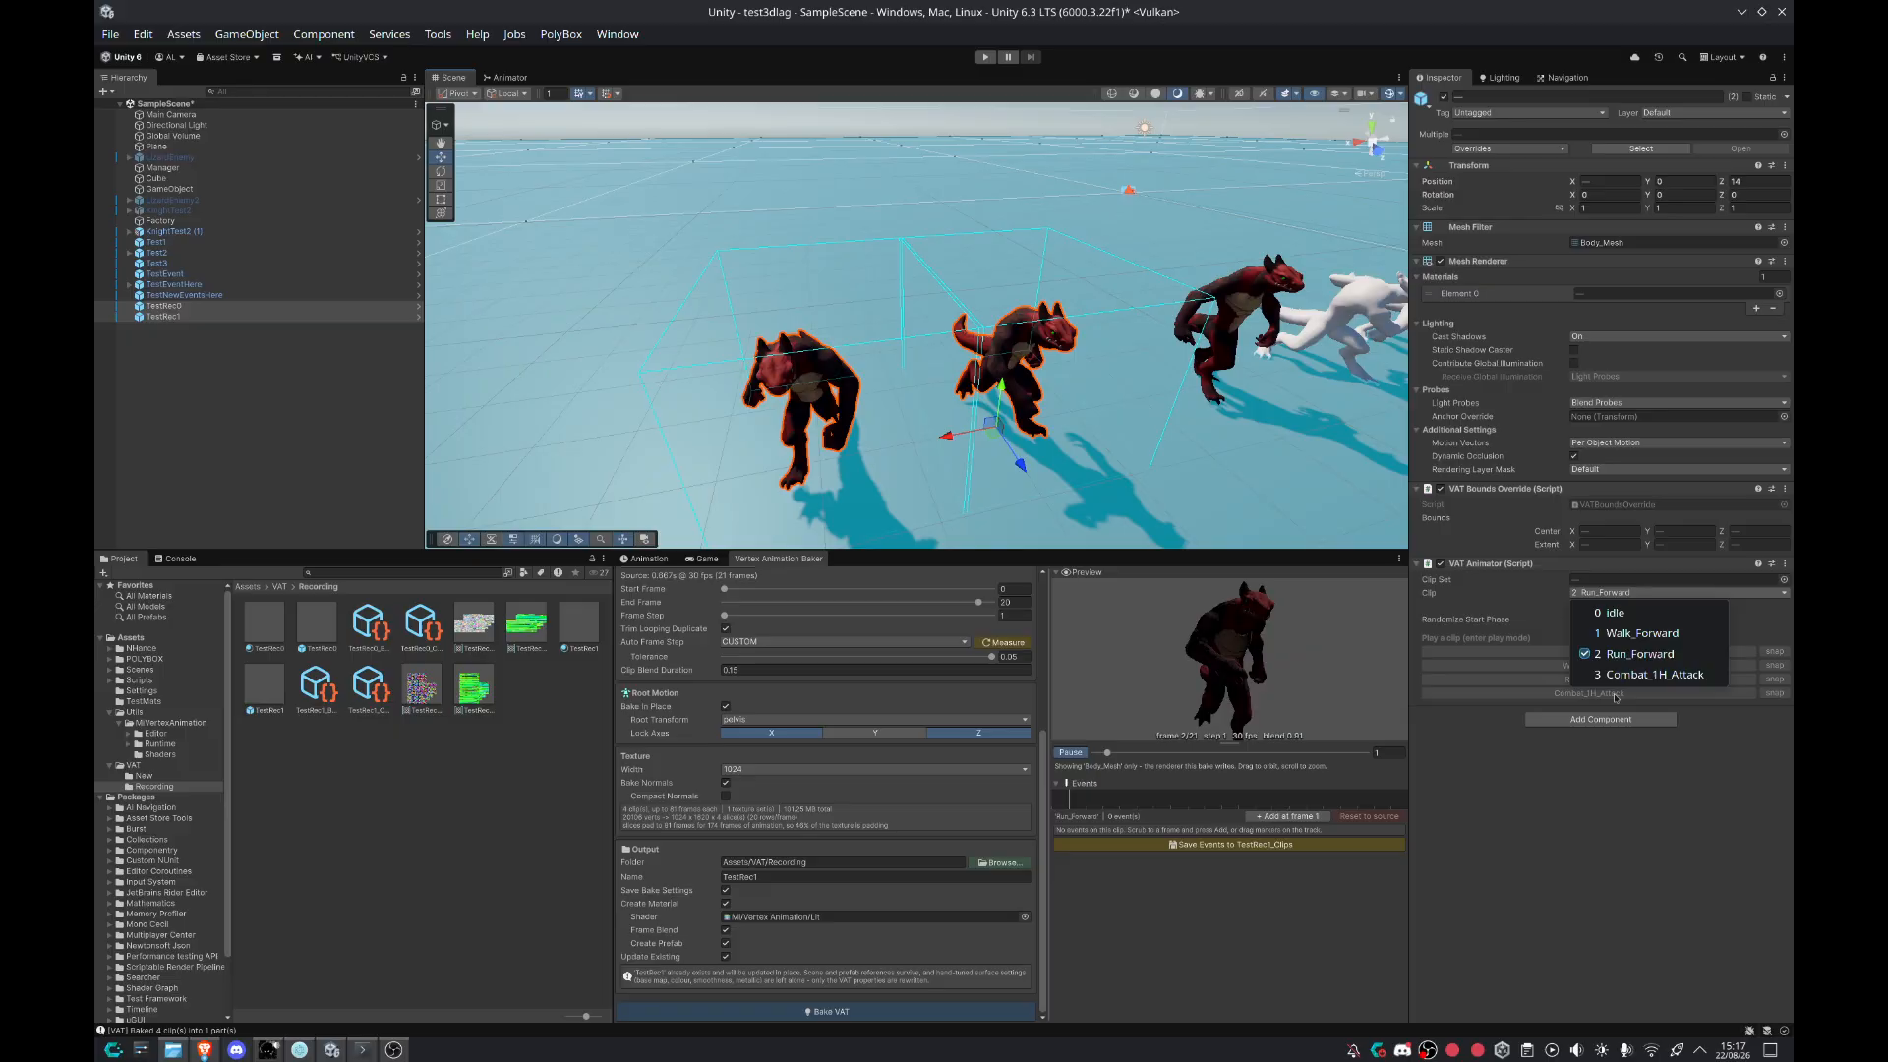
{"action": "left_click", "coordinate": [1620, 613]}
{"action": "left_click", "coordinate": [986, 57]}
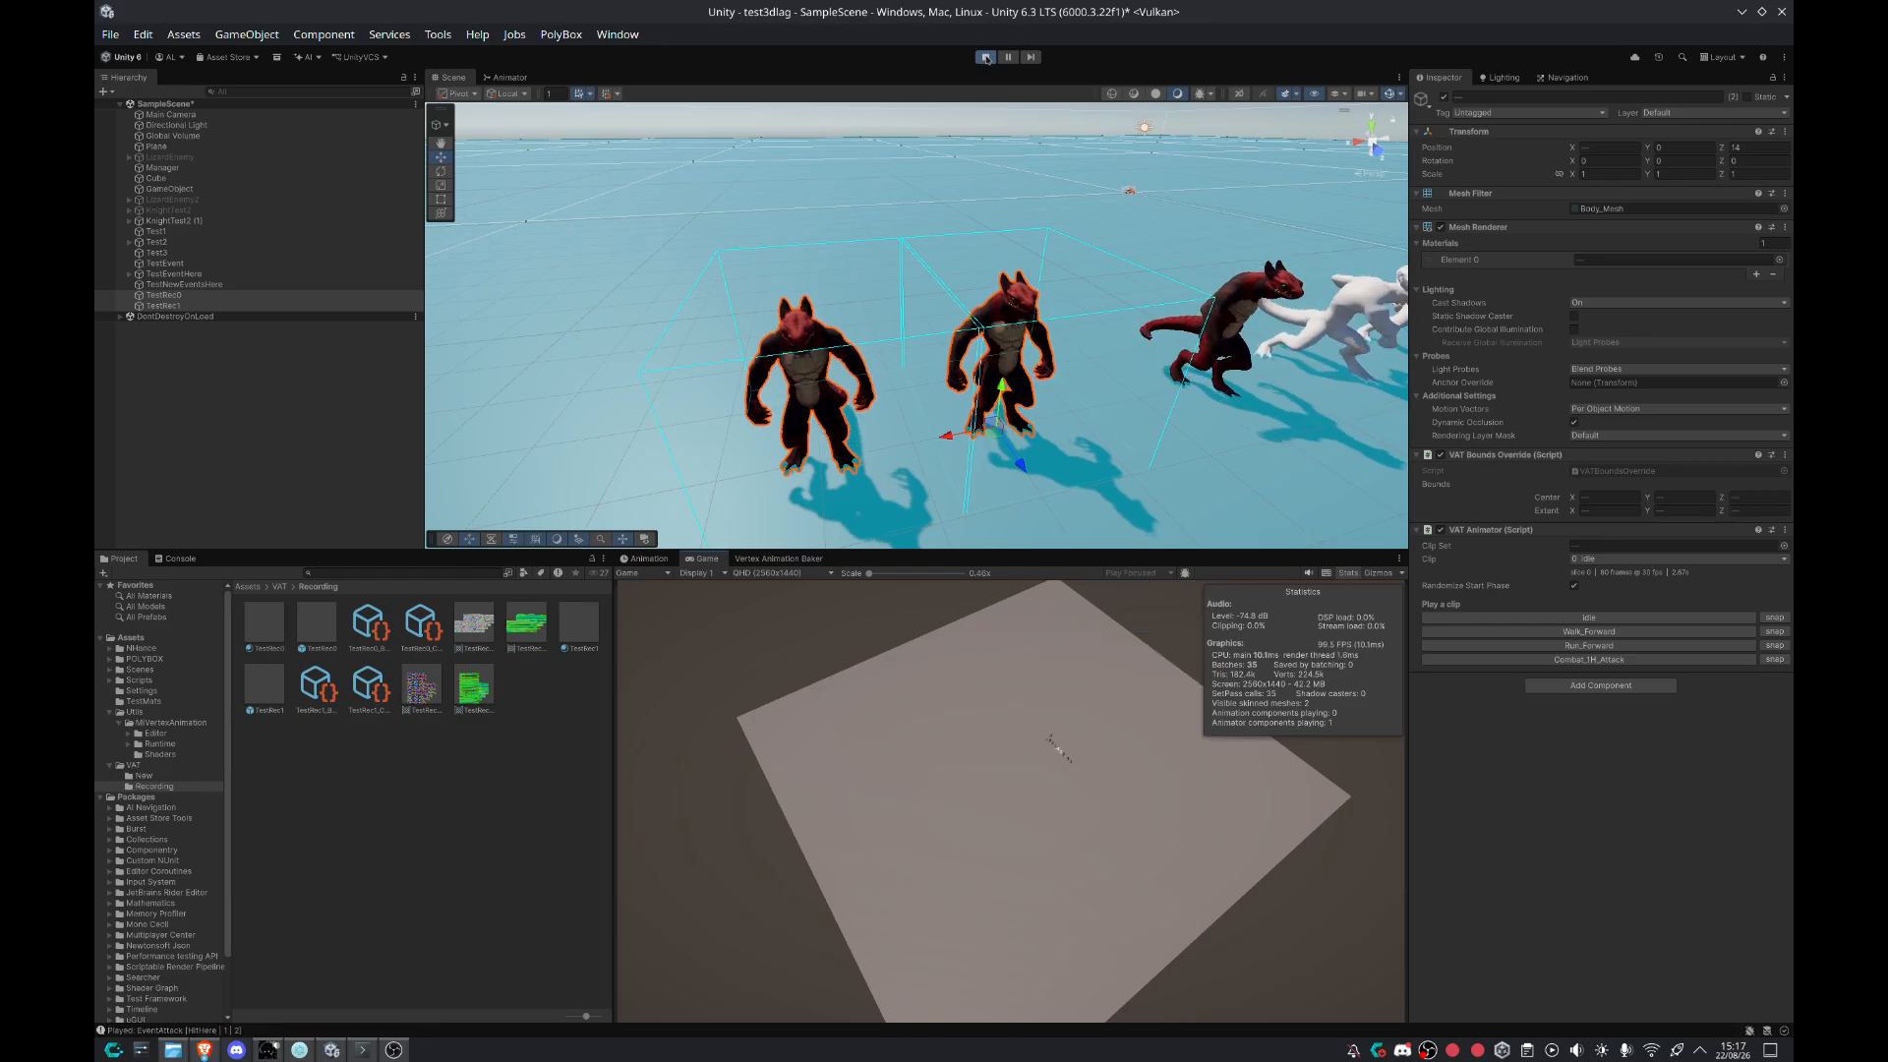
Step: Play the Run_Forward clip on both models in play mode and view them side by side
{"action": "right_click_drag", "start_coordinate": [944, 196], "coordinate": [865, 186]}
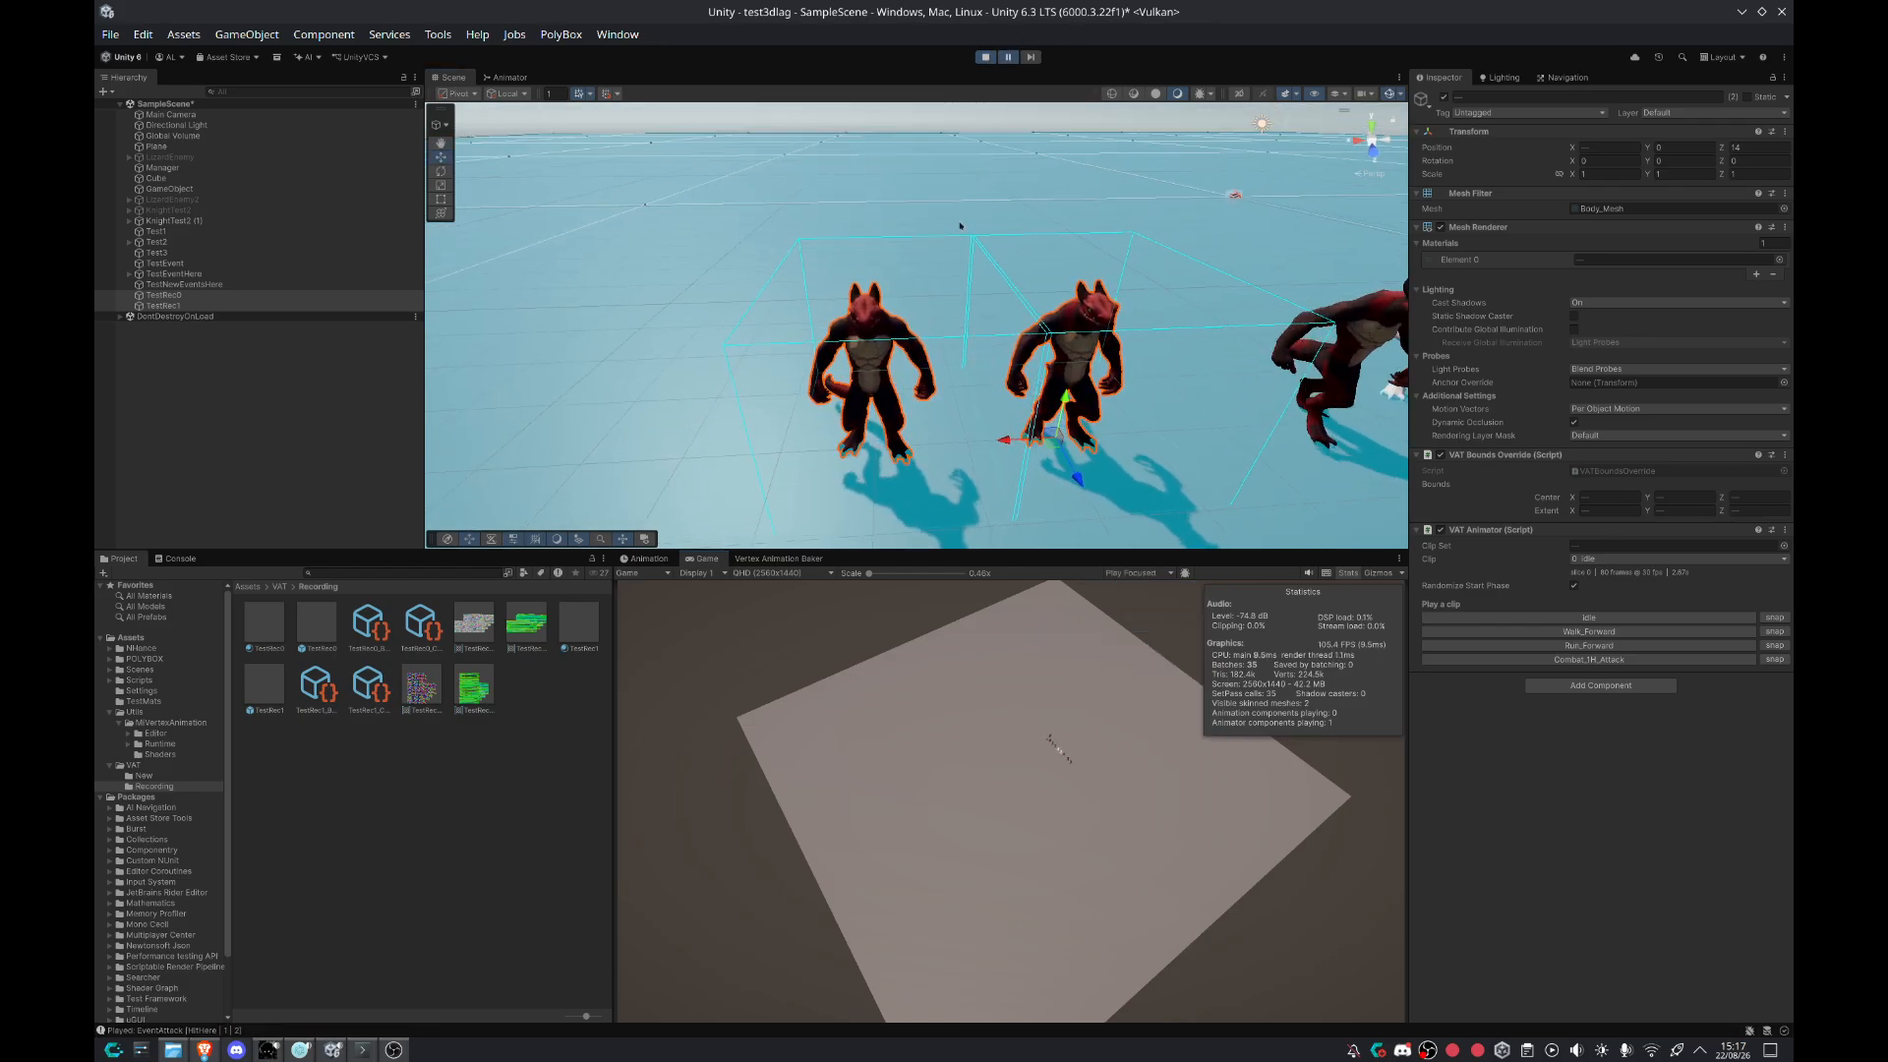
{"action": "key", "text": "a"}
{"action": "right_click_drag", "start_coordinate": [960, 226], "coordinate": [1263, 357]}
{"action": "key", "text": "w"}
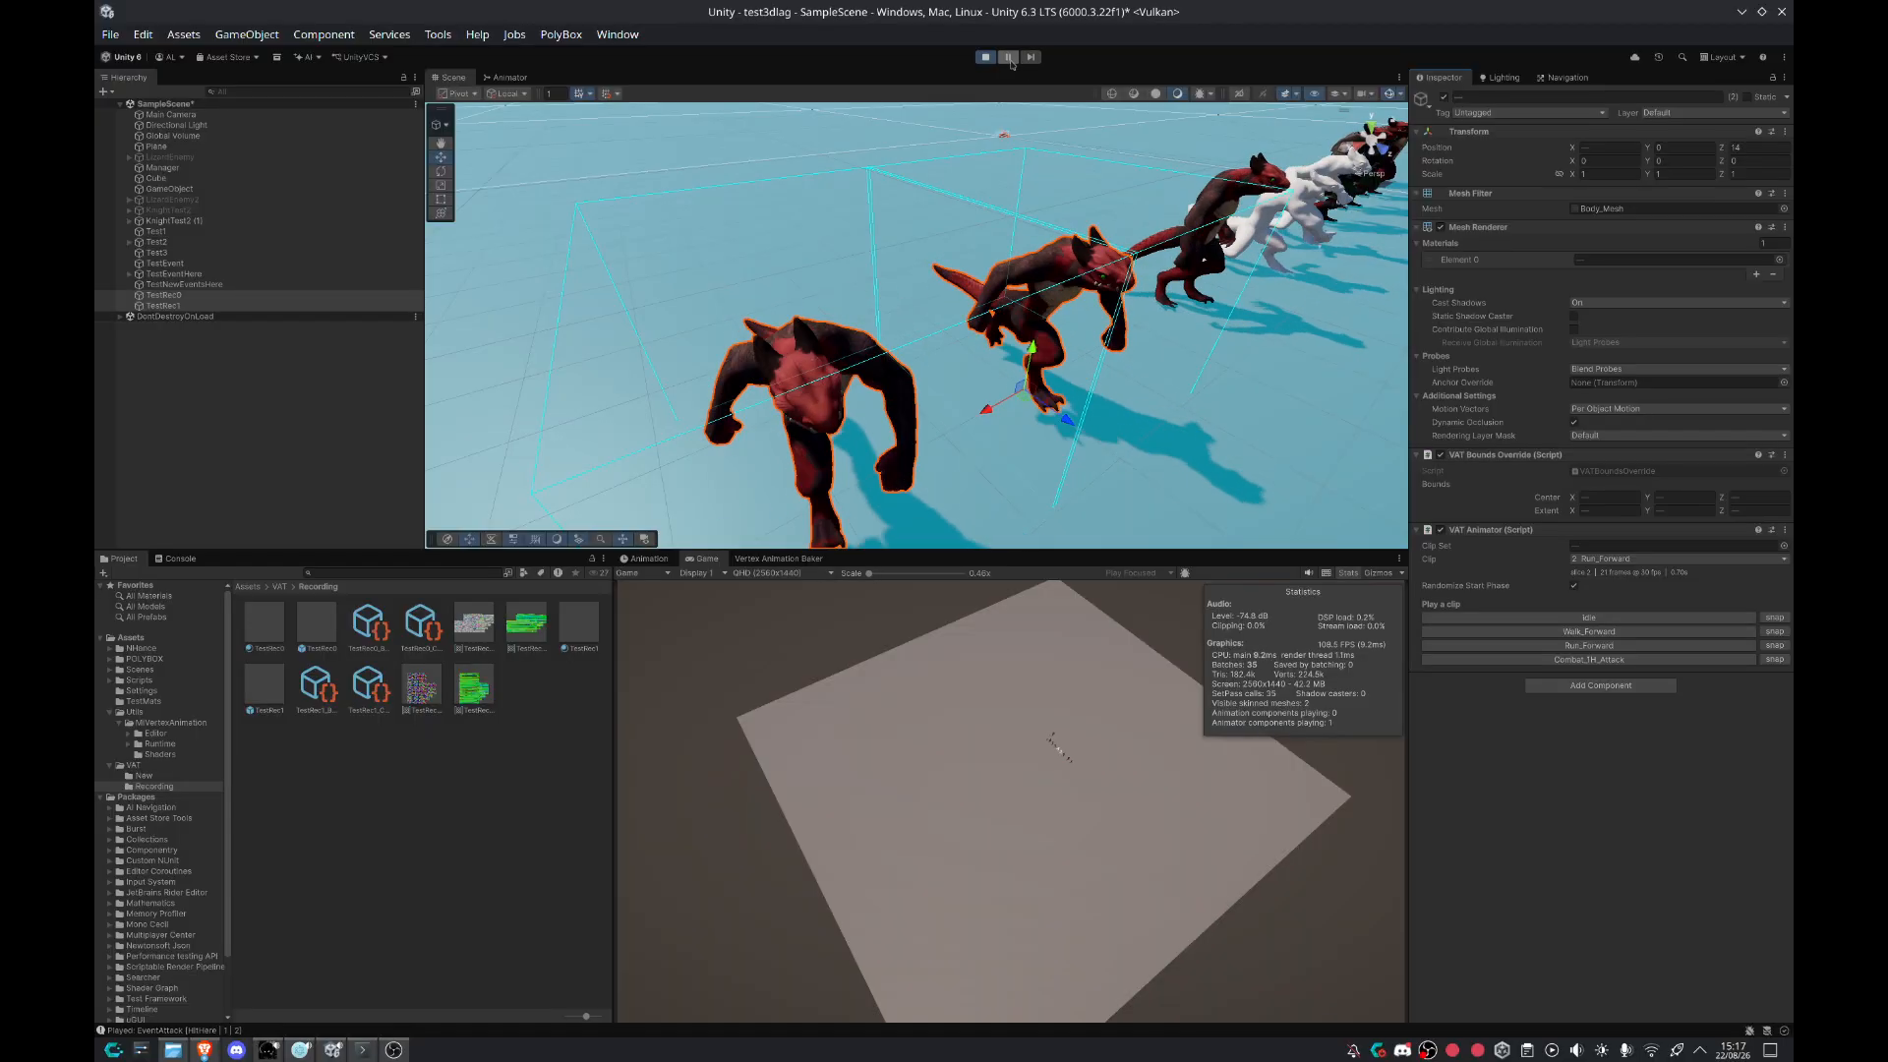
Step: Examine the Run_Forward poses of both models up close and toggle the play-mode pause
{"action": "key", "text": "a"}
{"action": "right_click_drag", "start_coordinate": [1031, 214], "coordinate": [1180, 169]}
{"action": "key", "text": "w"}
{"action": "key", "text": "w"}
{"action": "right_click_drag", "start_coordinate": [983, 192], "coordinate": [942, 240]}
{"action": "key", "text": "a"}
{"action": "key", "text": "s"}
{"action": "key", "text": "d"}
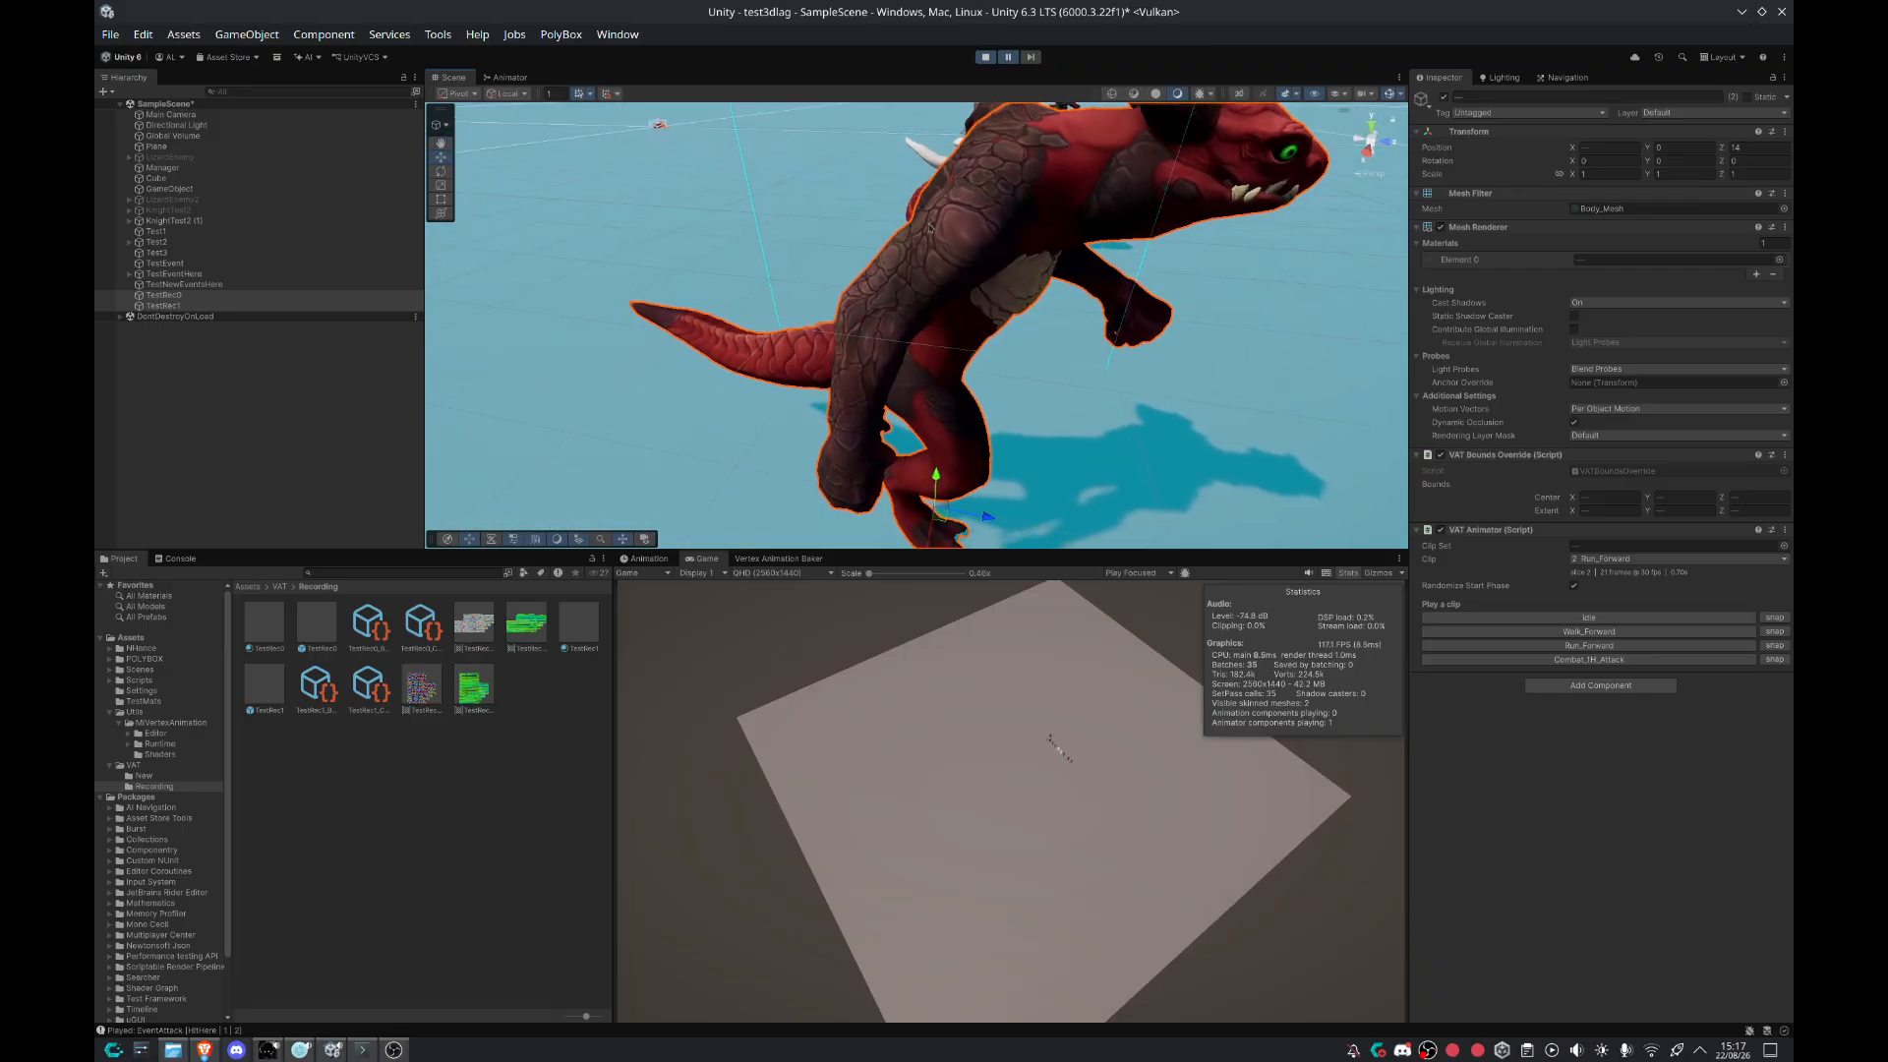
{"action": "left_click", "coordinate": [1007, 57]}
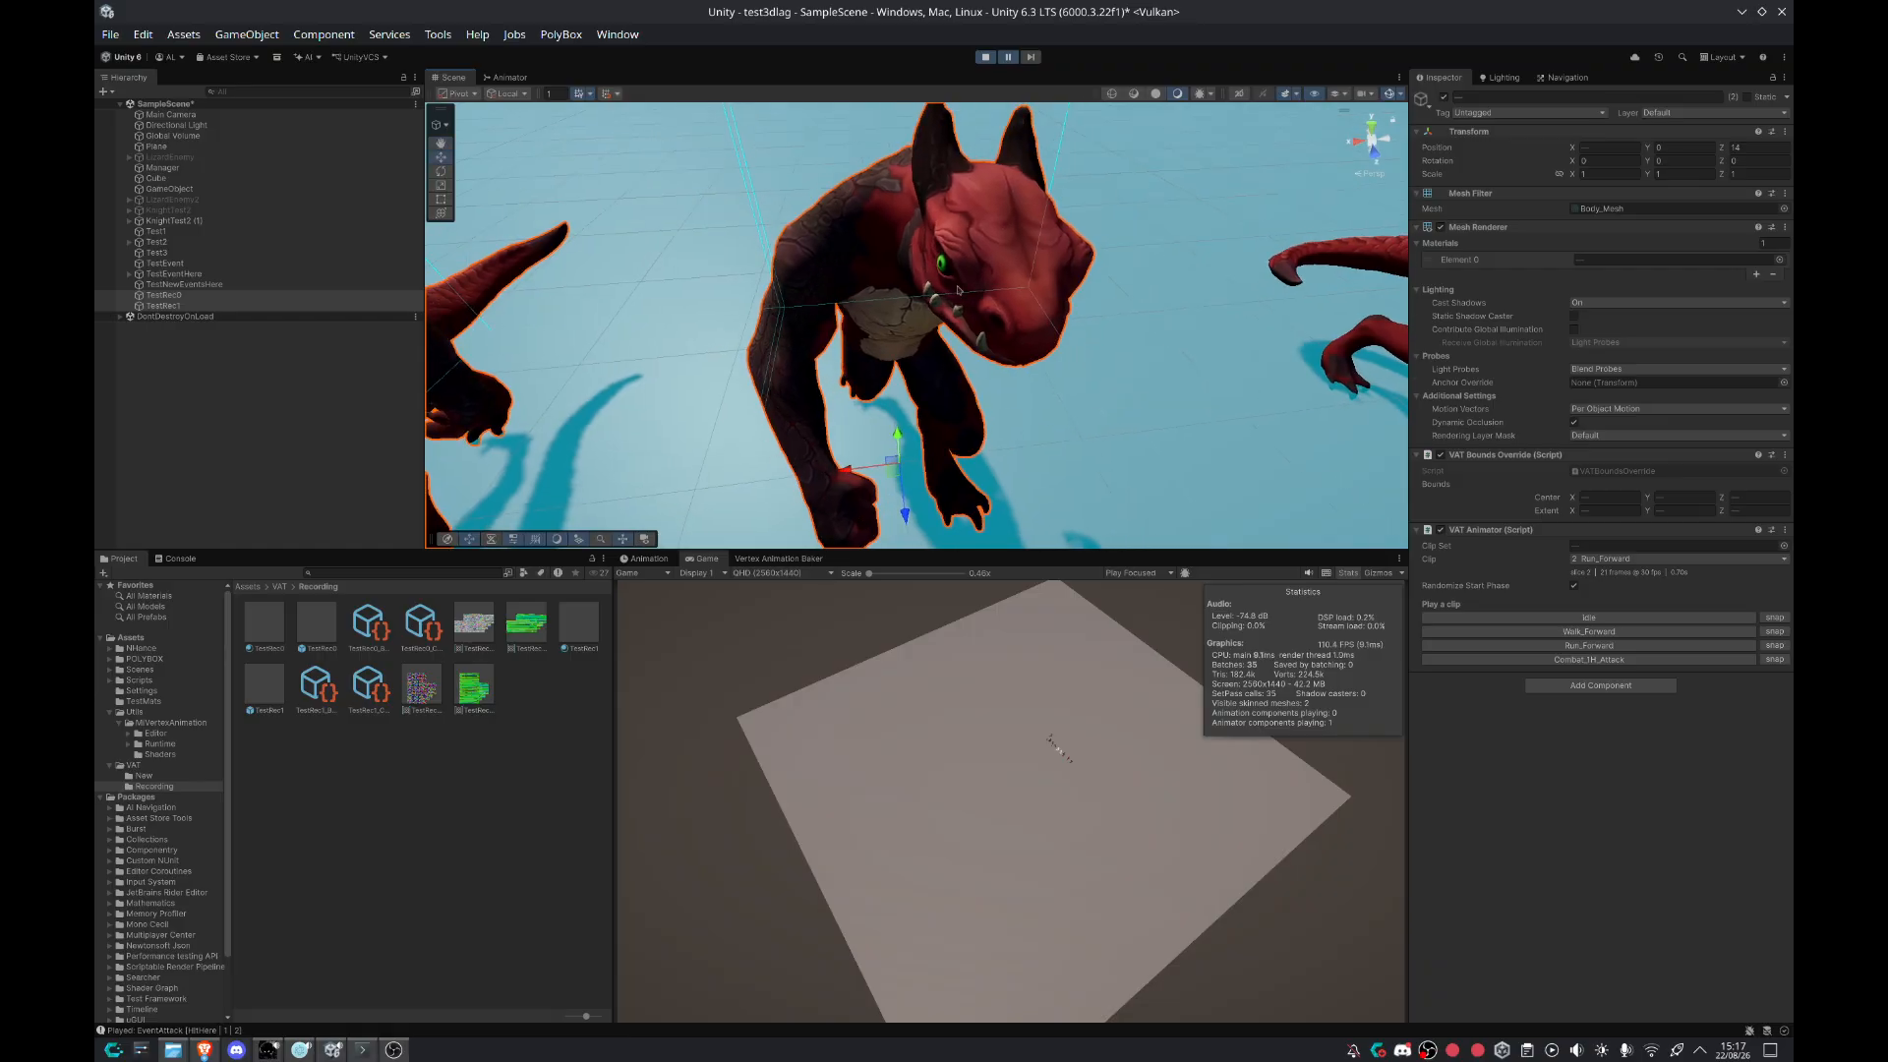
Step: Examine a running model's arm, legs and tail from the side, and bring both models back into view
{"action": "key", "text": "a"}
{"action": "right_click_drag", "start_coordinate": [958, 290], "coordinate": [1226, 346]}
{"action": "key", "text": "w"}
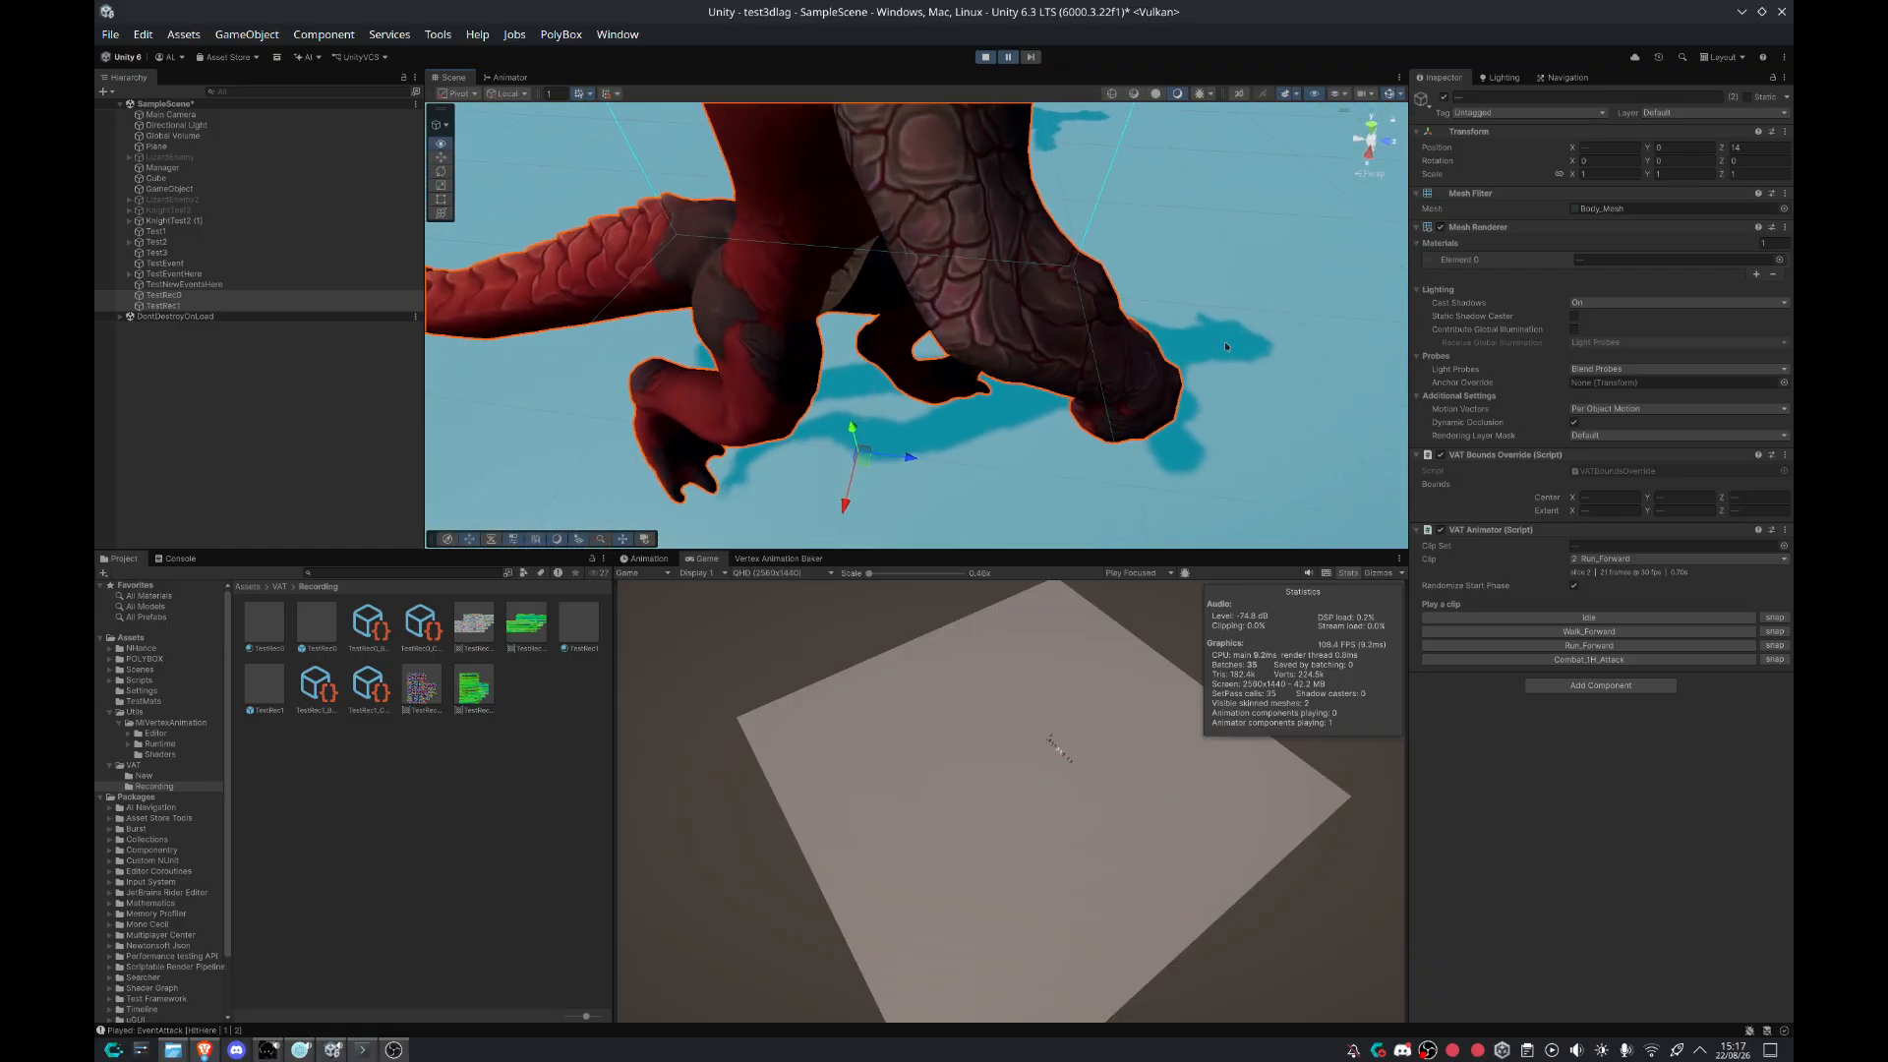
{"action": "left_click_drag", "start_coordinate": [1226, 346], "coordinate": [1296, 244], "text": "alt"}
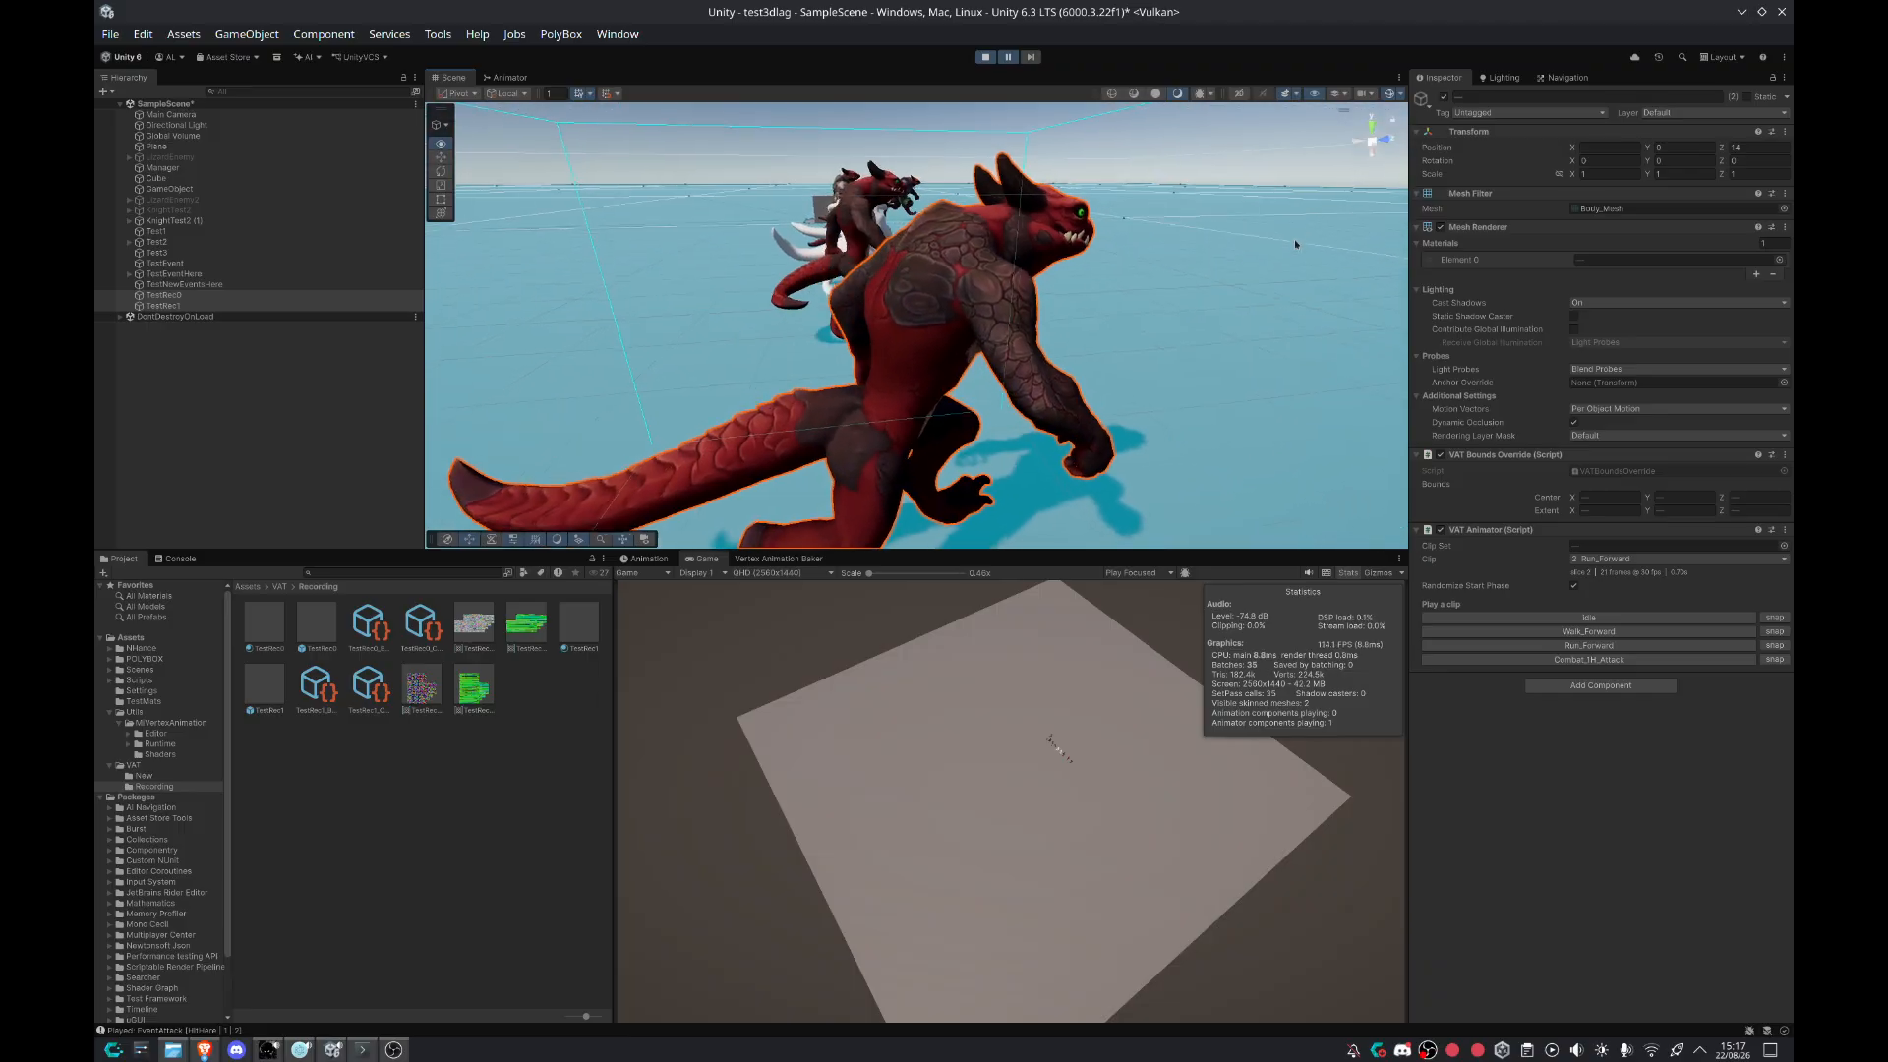
{"action": "right_click_drag", "start_coordinate": [1296, 243], "coordinate": [924, 312]}
{"action": "key", "text": "w"}
{"action": "key", "text": "s"}
Step: Advance the Run_Forward animation six single frames to compare the motion of both models
{"action": "left_click", "coordinate": [1031, 61]}
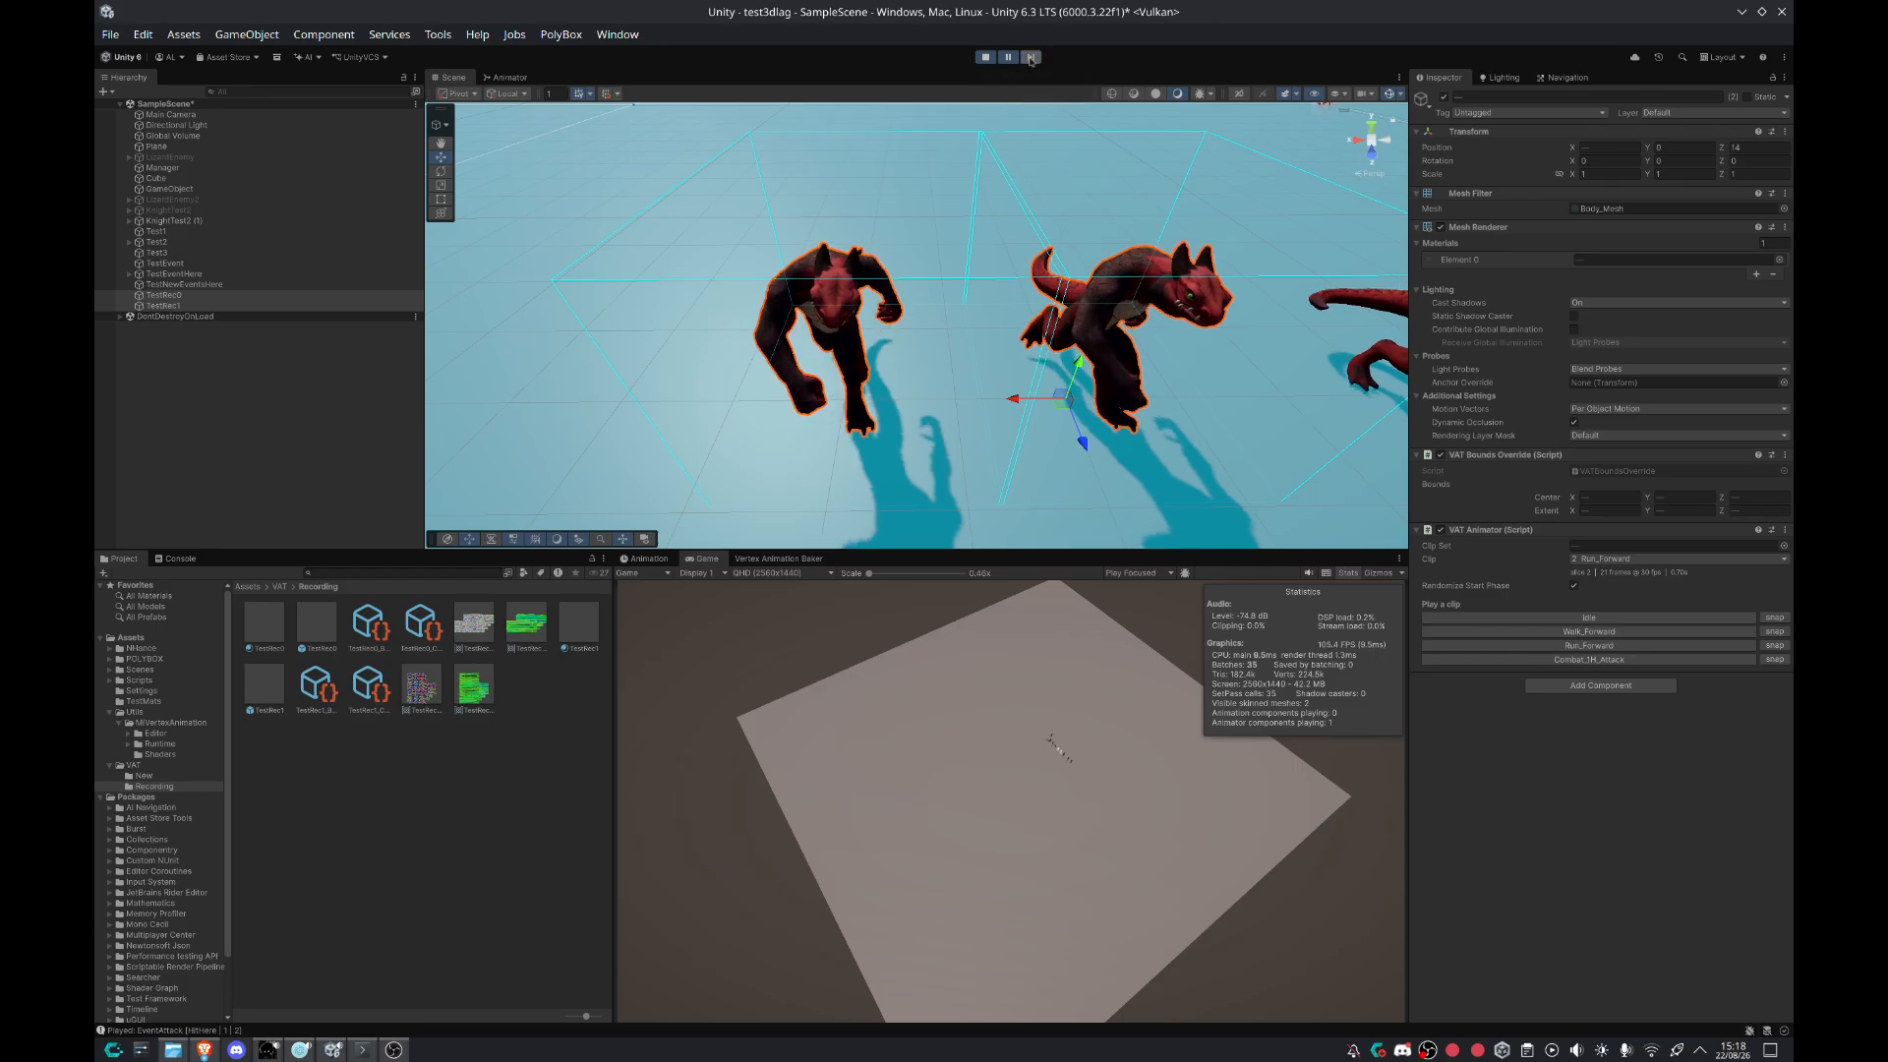
{"action": "left_click", "coordinate": [1032, 60]}
{"action": "left_click", "coordinate": [1031, 60]}
{"action": "left_click", "coordinate": [1032, 60]}
{"action": "left_click", "coordinate": [1033, 60]}
{"action": "left_click", "coordinate": [1032, 59]}
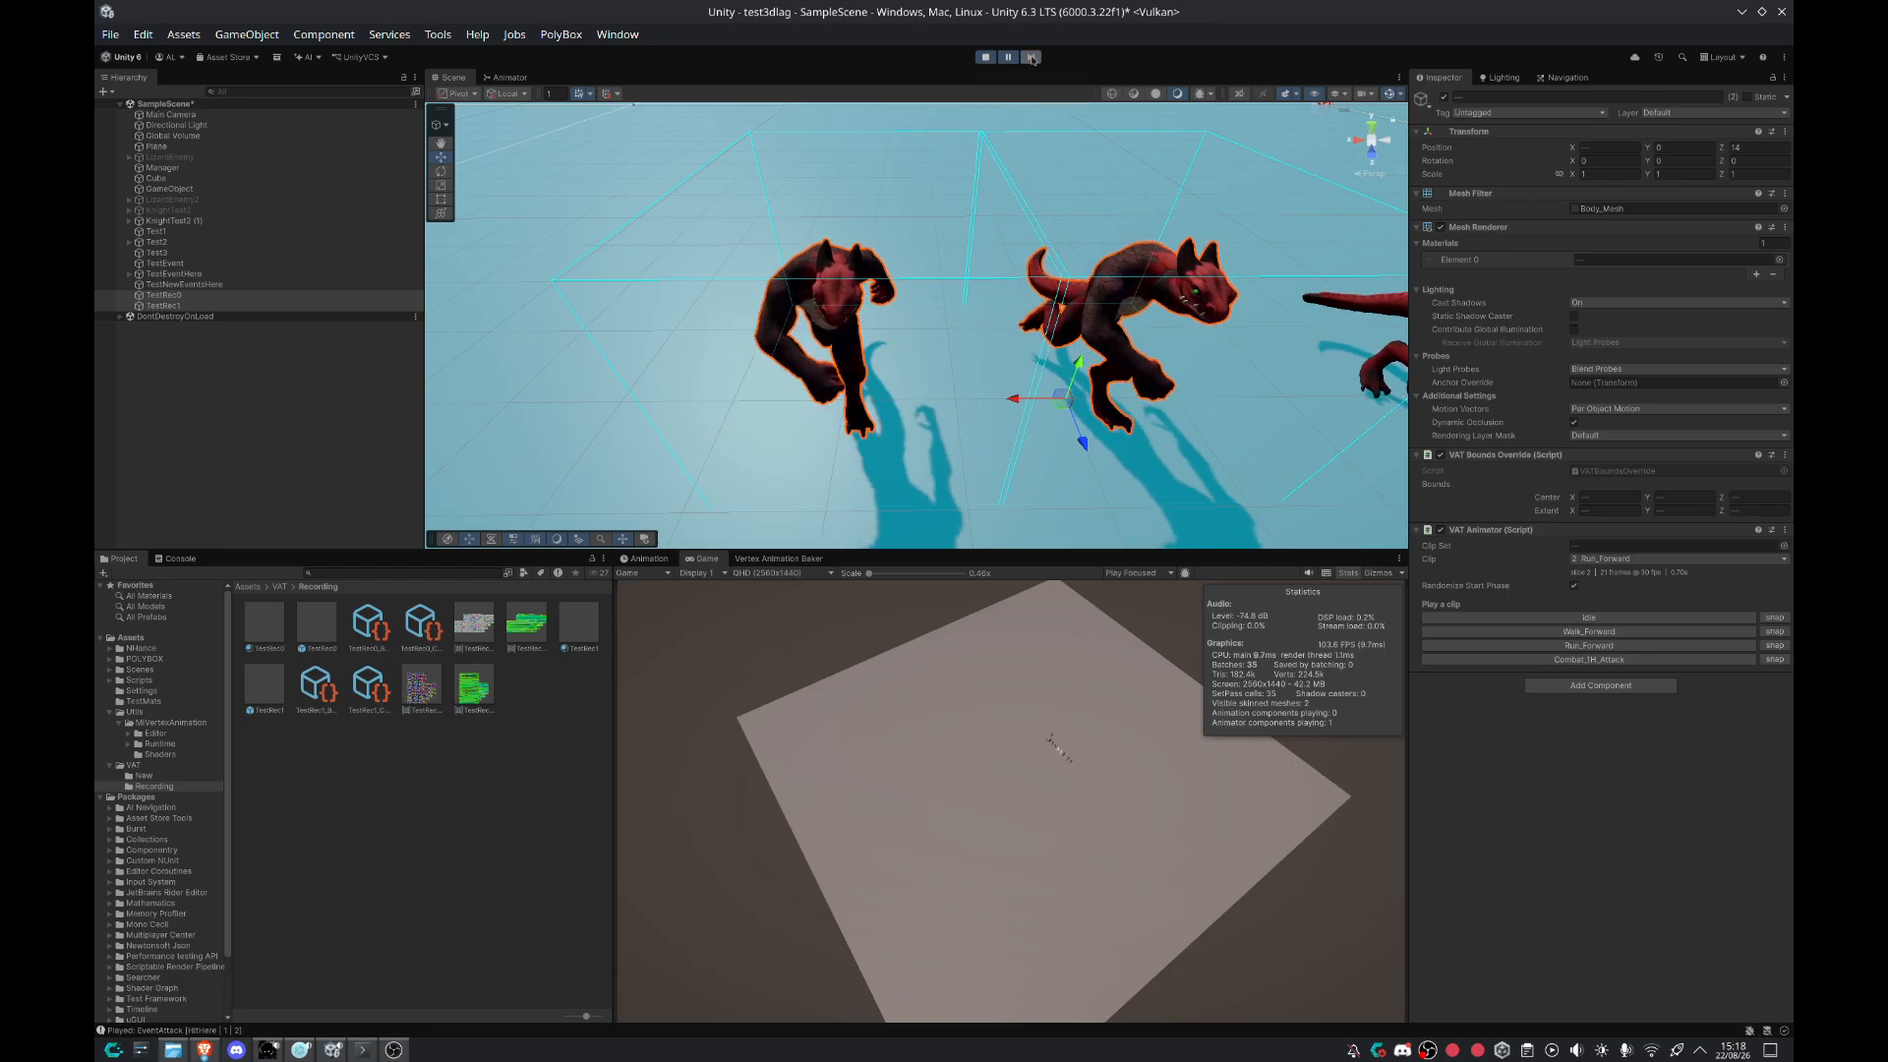
Step: Step the paused Run_Forward animation through eleven more frames, keeping both models in view to compare their poses
{"action": "right_click_drag", "start_coordinate": [1234, 350], "coordinate": [1266, 317]}
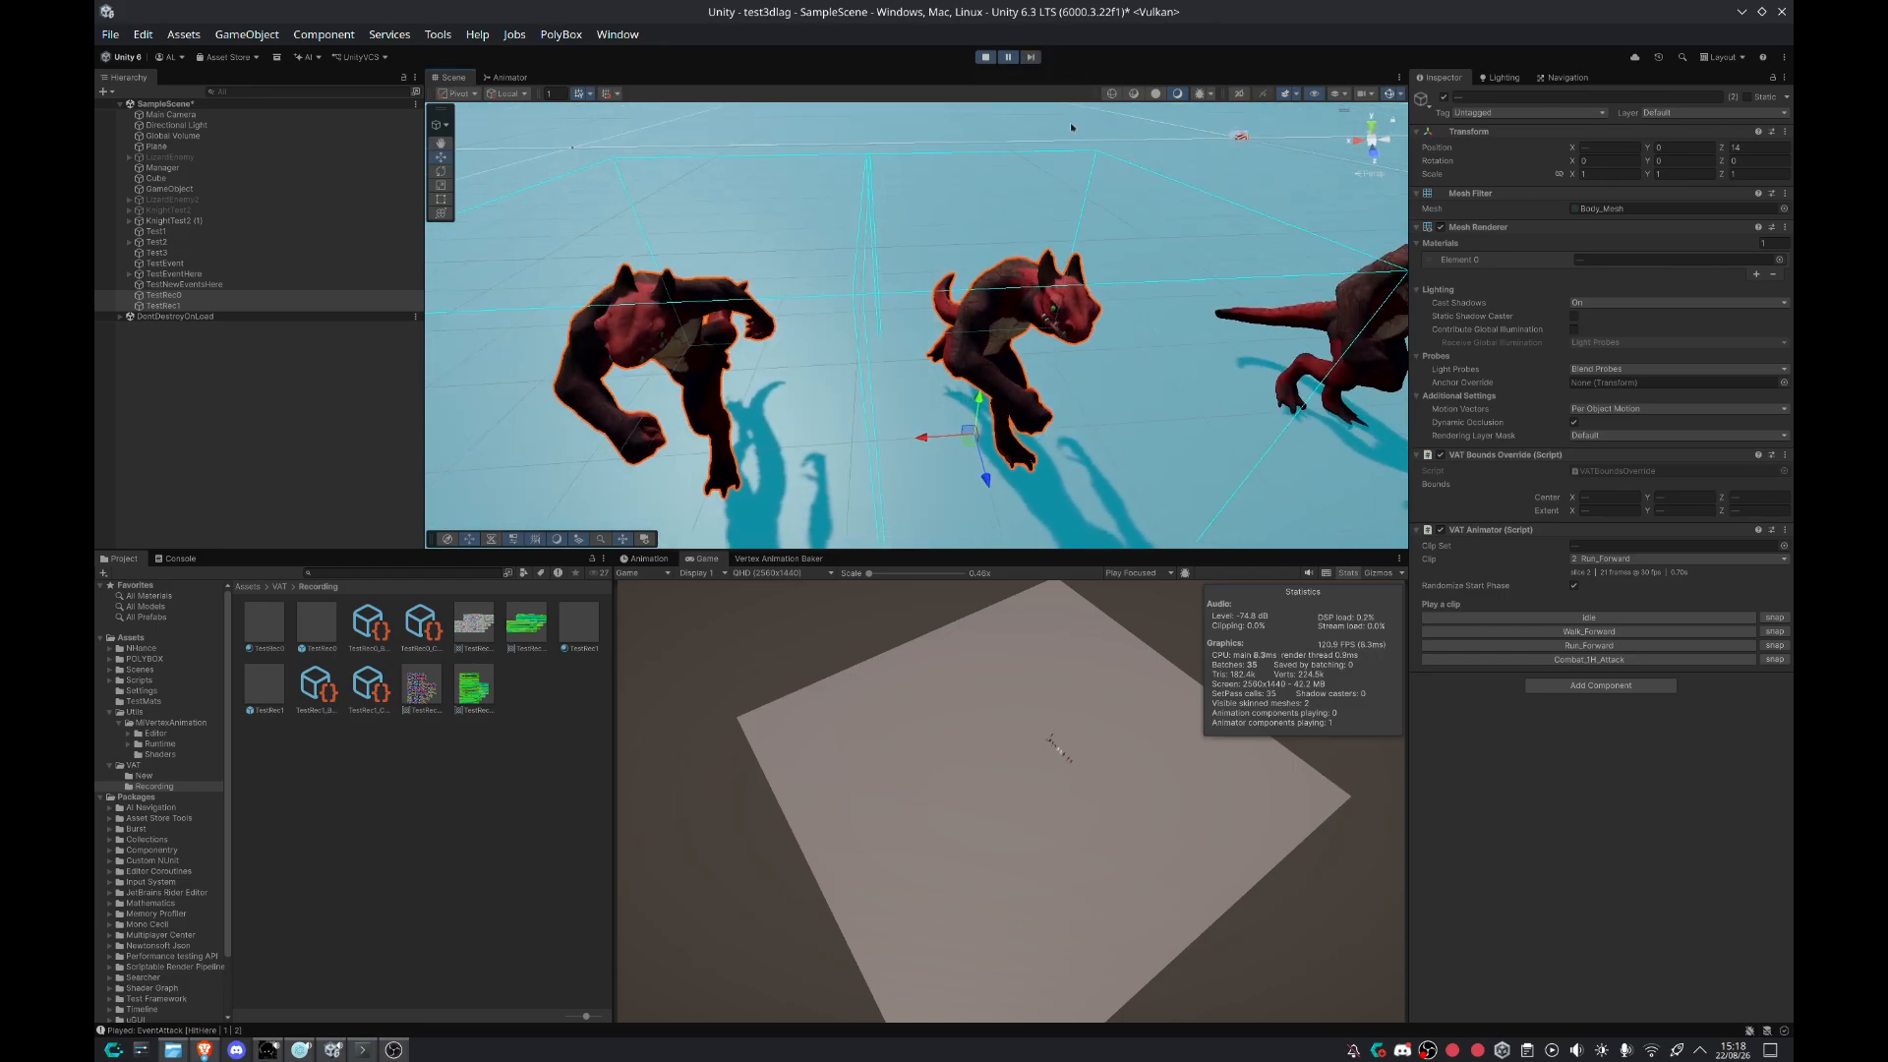
{"action": "left_click", "coordinate": [1032, 60]}
{"action": "left_click", "coordinate": [1032, 60]}
{"action": "left_click", "coordinate": [1033, 60]}
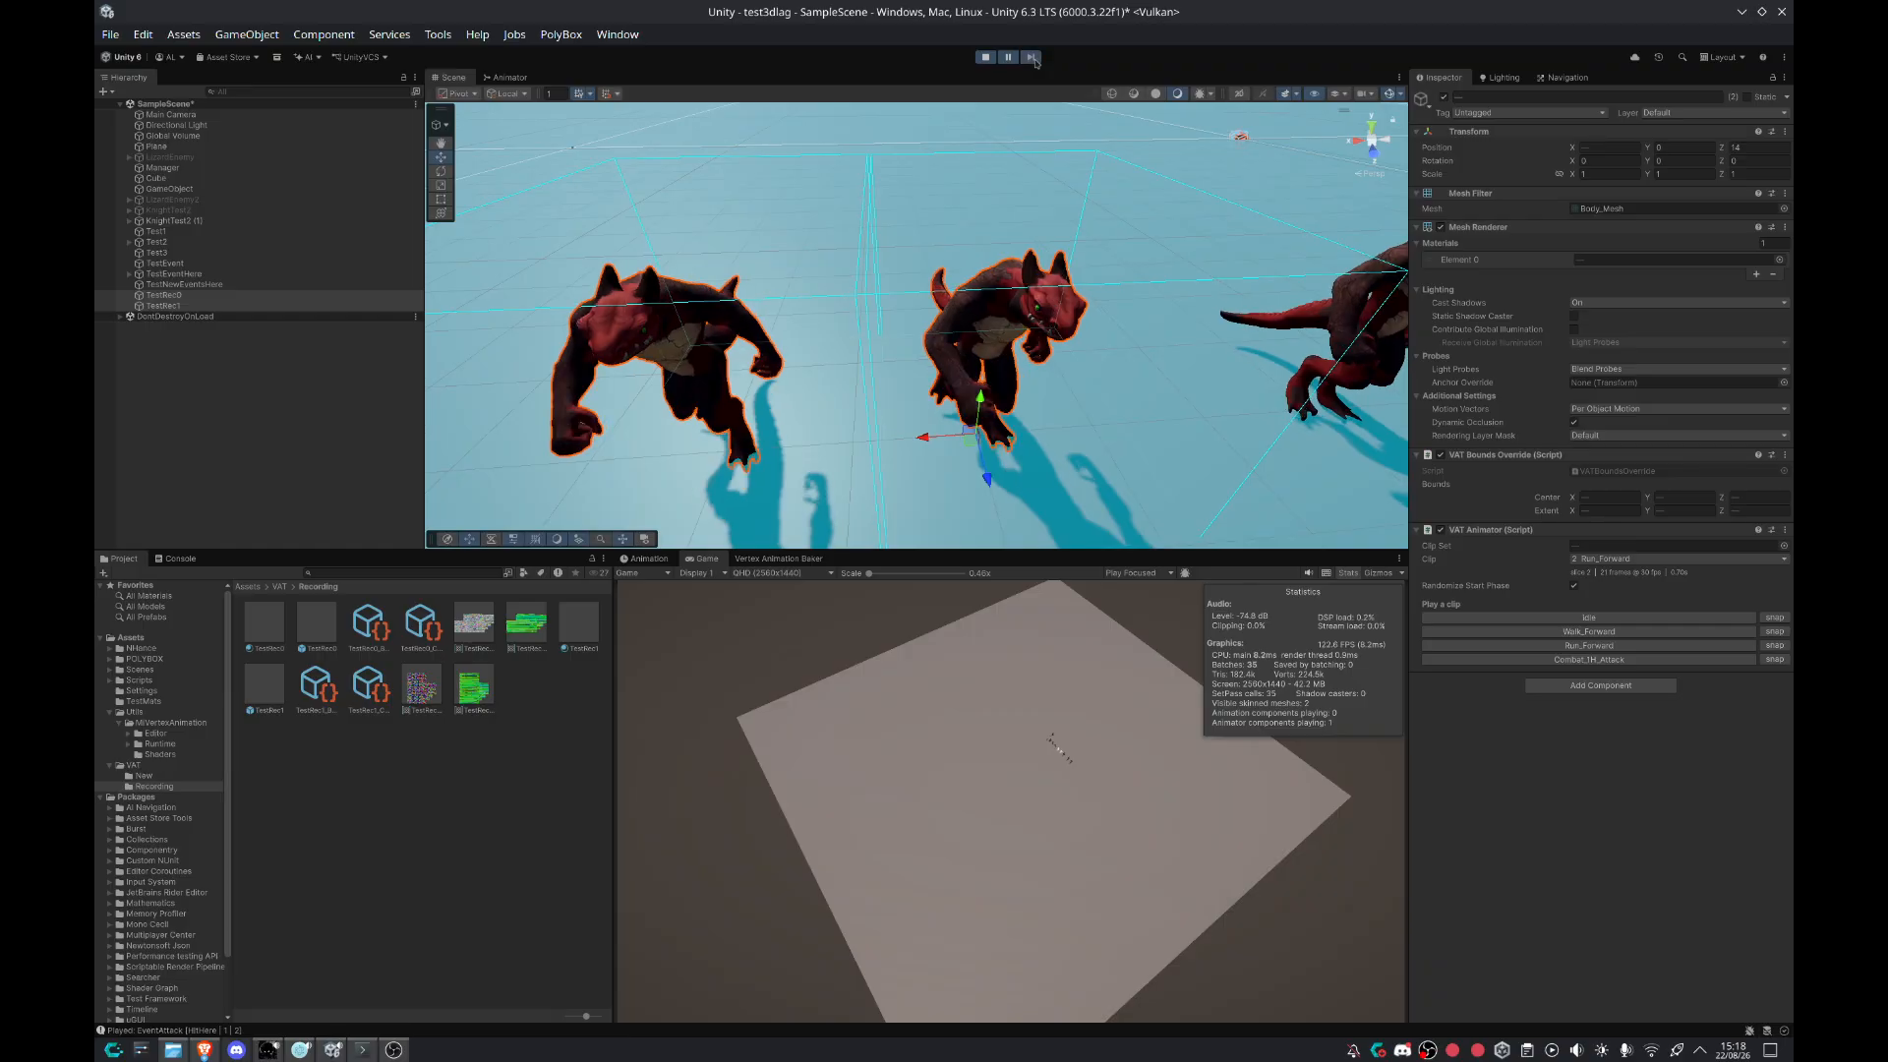
{"action": "left_click", "coordinate": [1033, 60]}
{"action": "left_click", "coordinate": [1032, 60]}
{"action": "left_click", "coordinate": [1032, 60]}
{"action": "left_click", "coordinate": [1032, 60]}
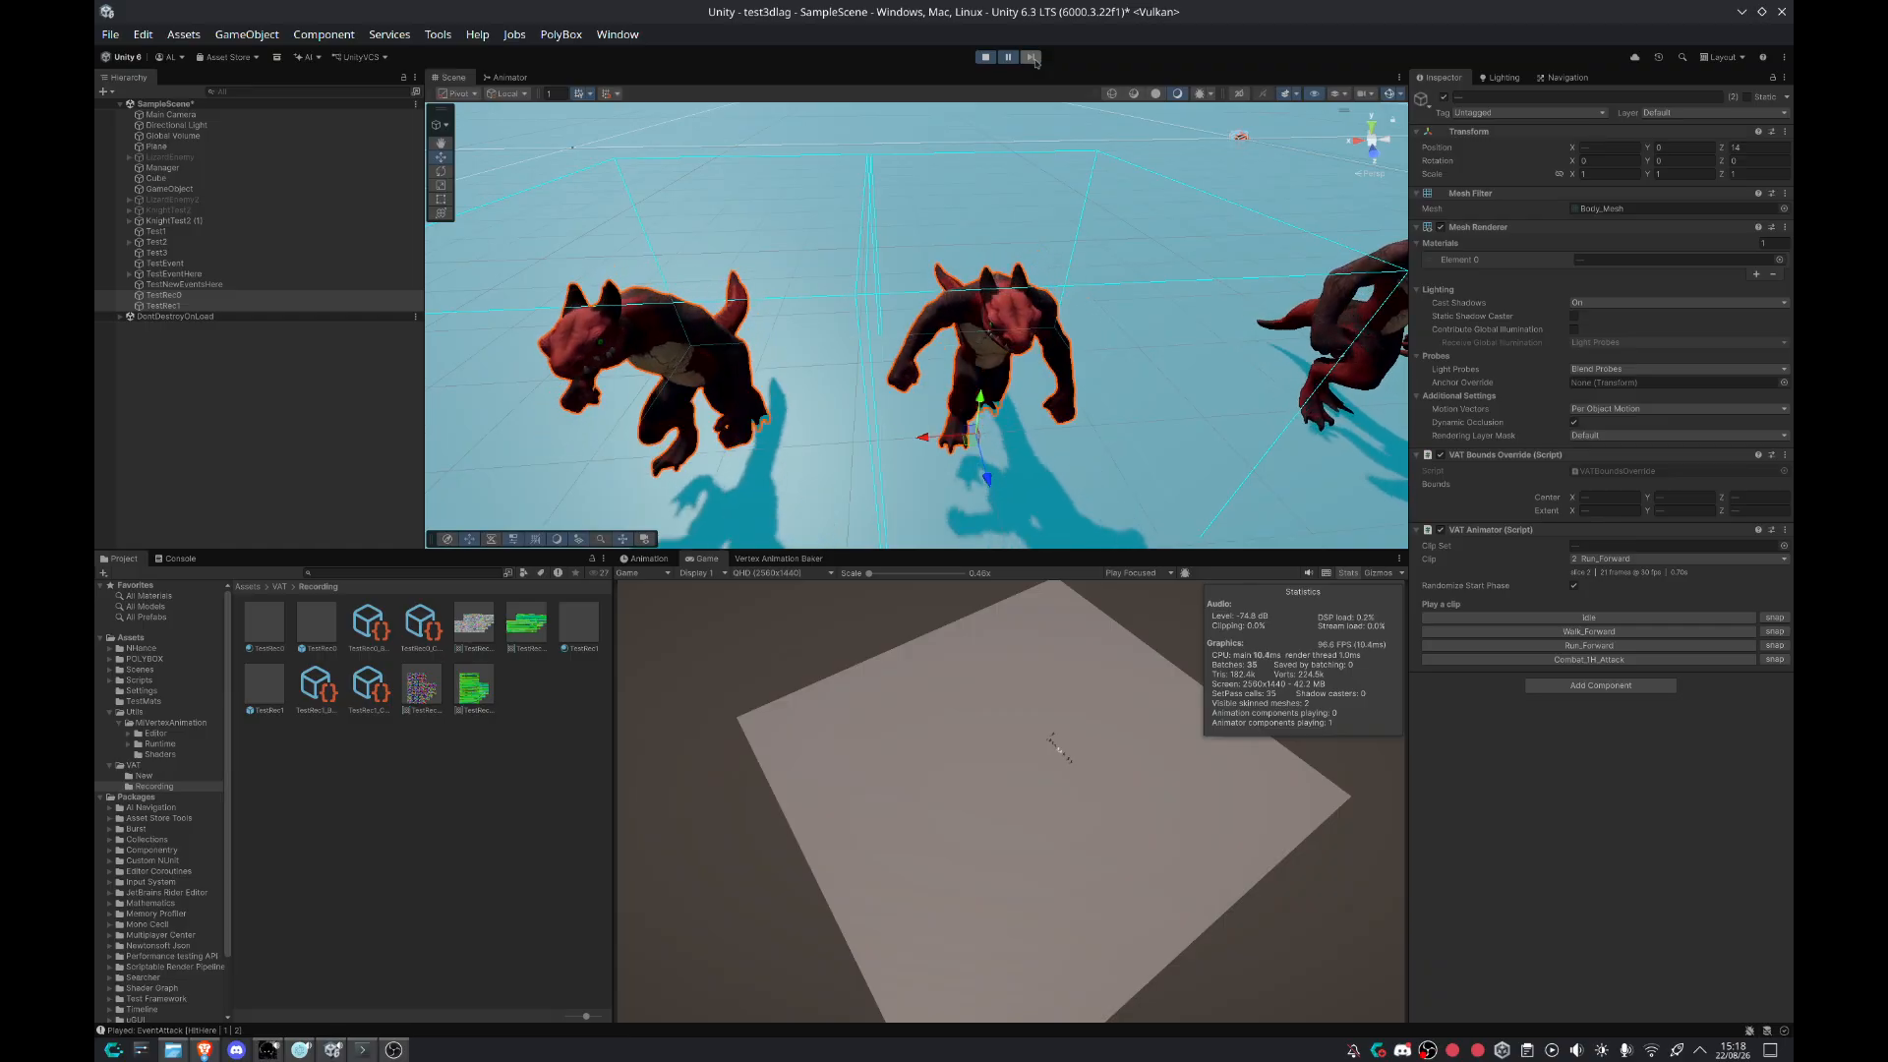
{"action": "left_click", "coordinate": [1033, 60]}
{"action": "left_click", "coordinate": [1033, 59]}
{"action": "left_click", "coordinate": [1032, 60]}
{"action": "left_click", "coordinate": [1032, 60]}
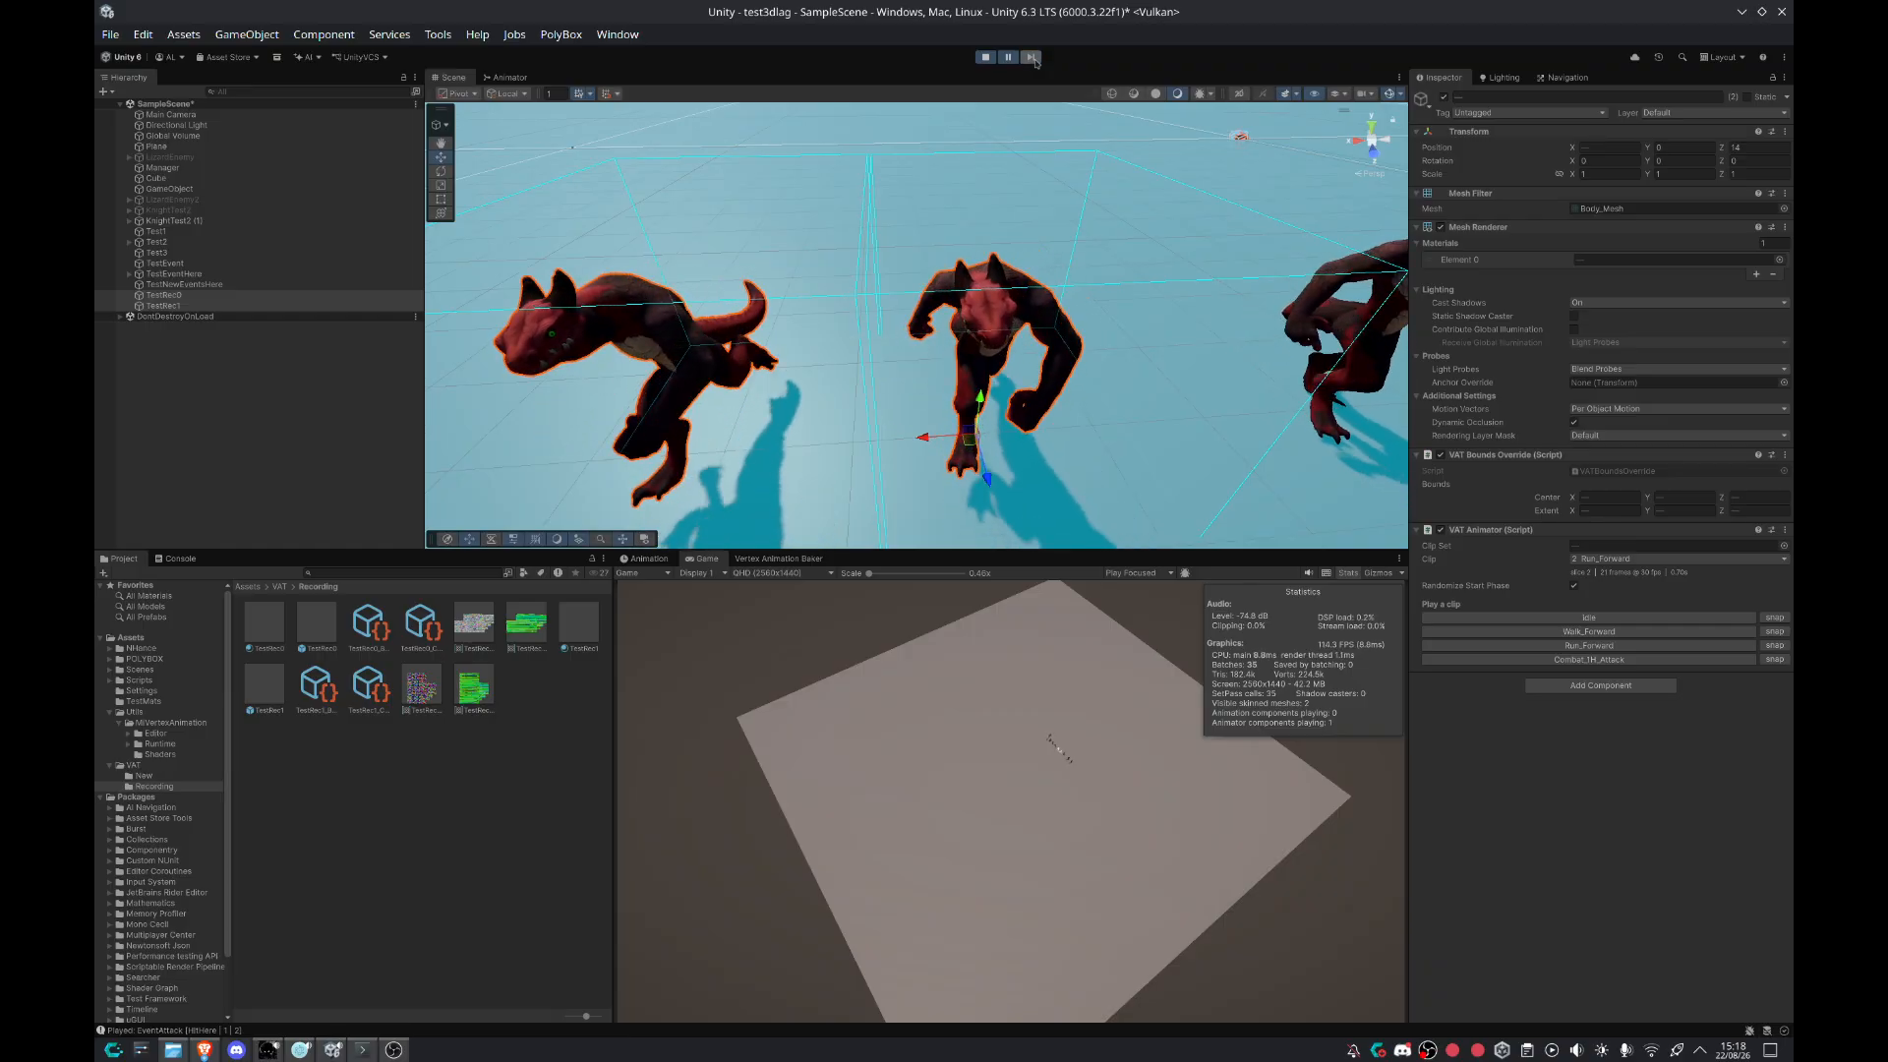
Step: Play the Combat_1H_Attack clip on both models and pause it with one attacking model in view
{"action": "left_click", "coordinate": [1008, 58]}
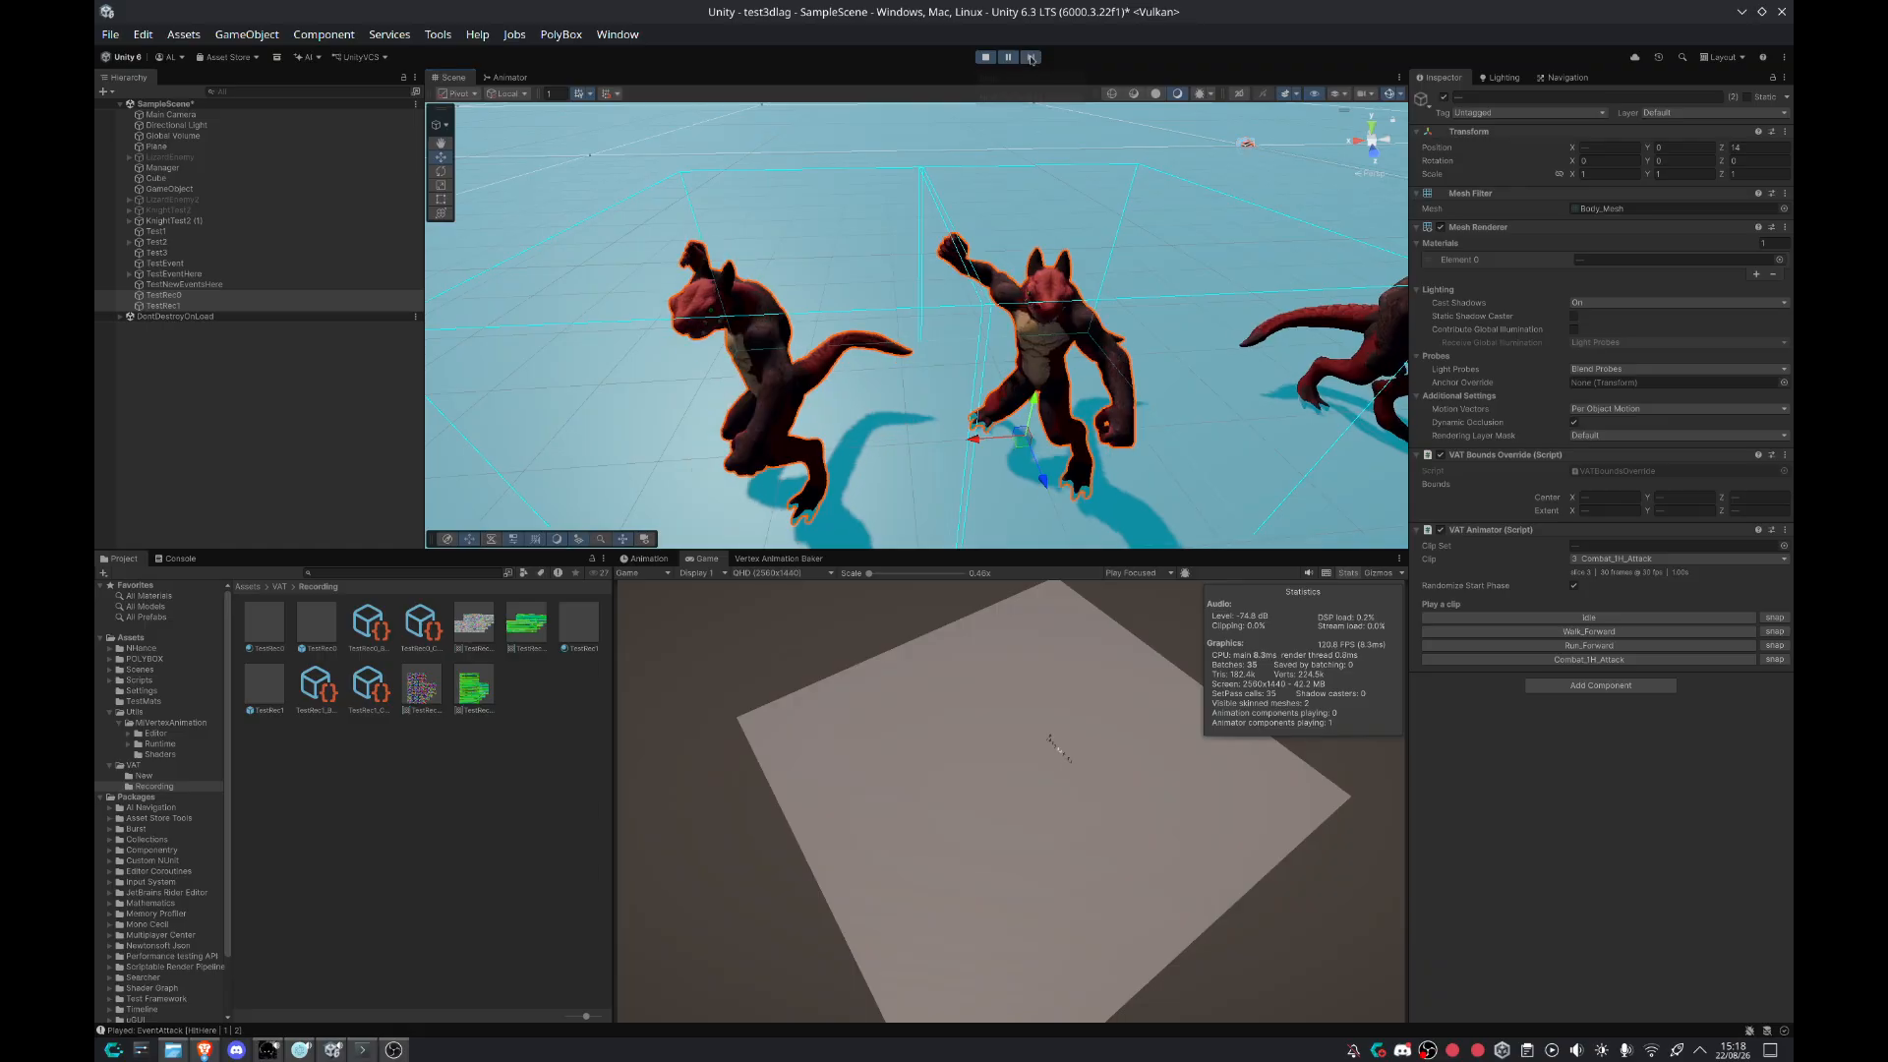
{"action": "right_click_drag", "start_coordinate": [973, 342], "coordinate": [1312, 207]}
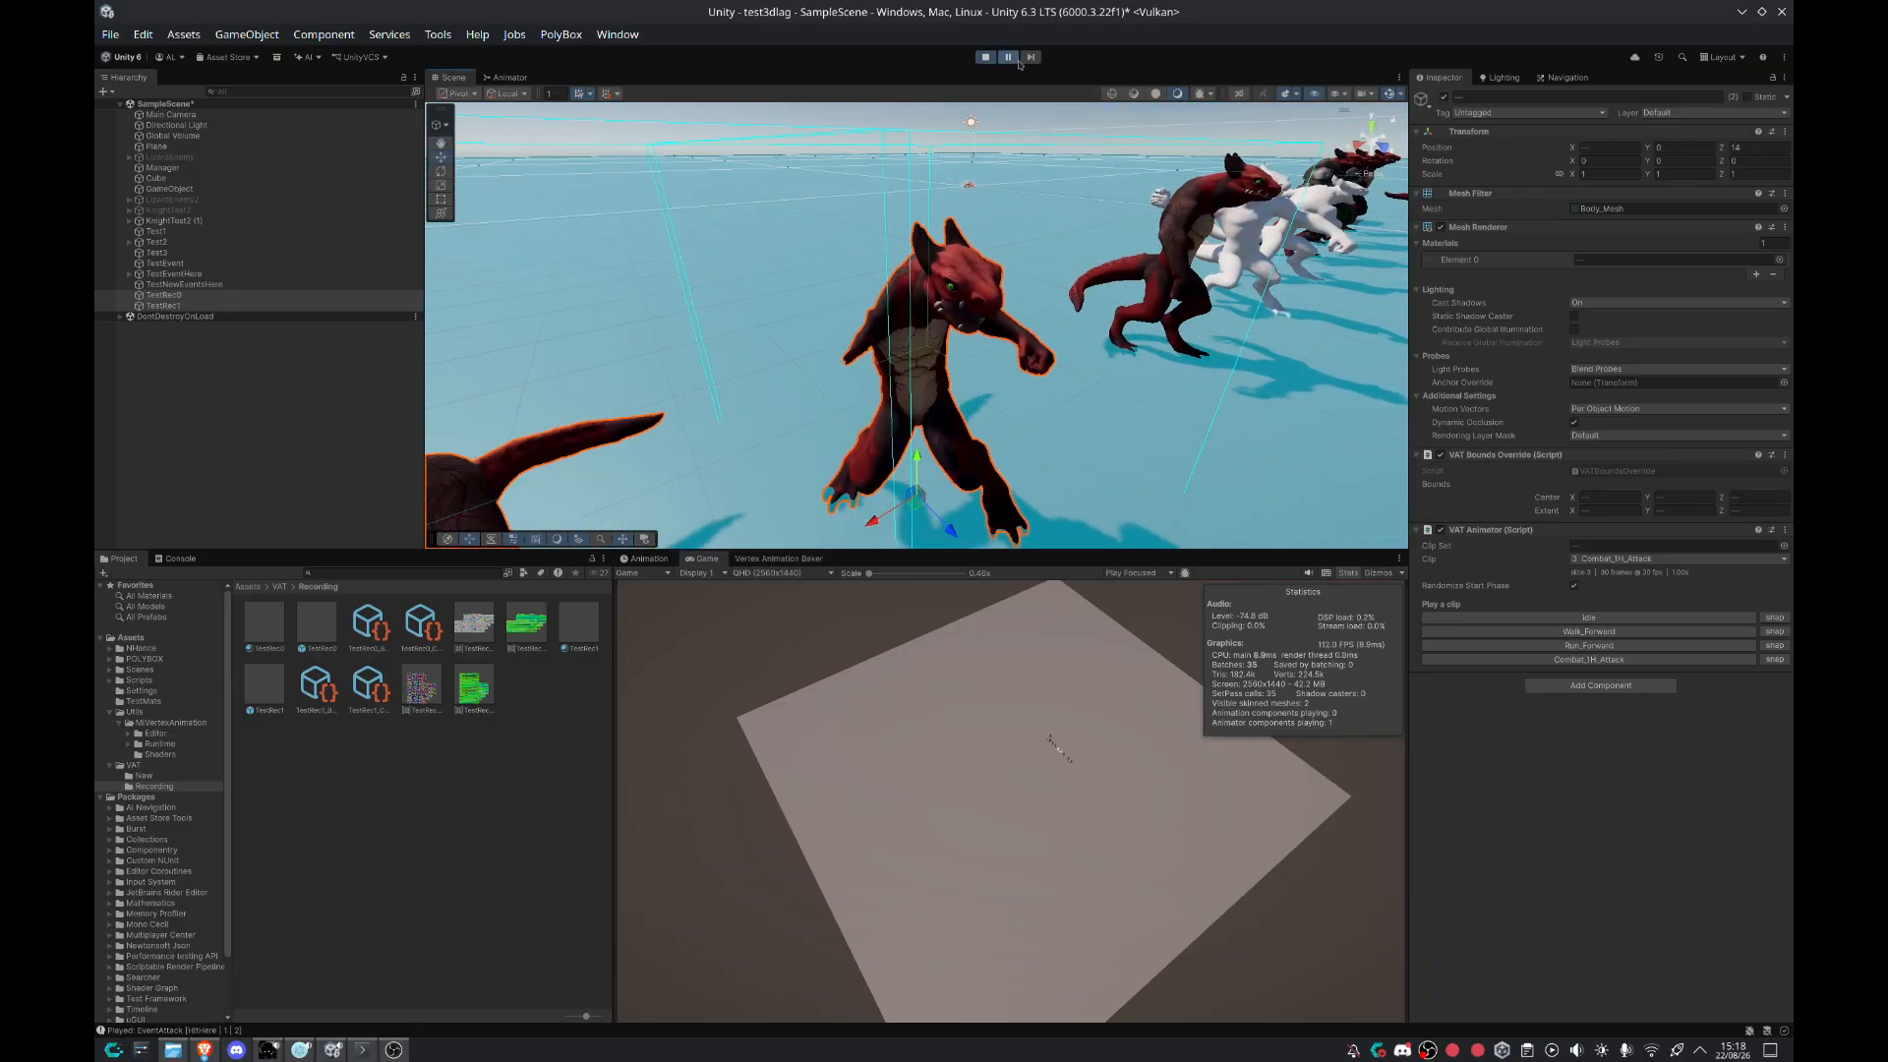
{"action": "left_click_drag", "start_coordinate": [1072, 256], "coordinate": [1011, 240], "text": "alt"}
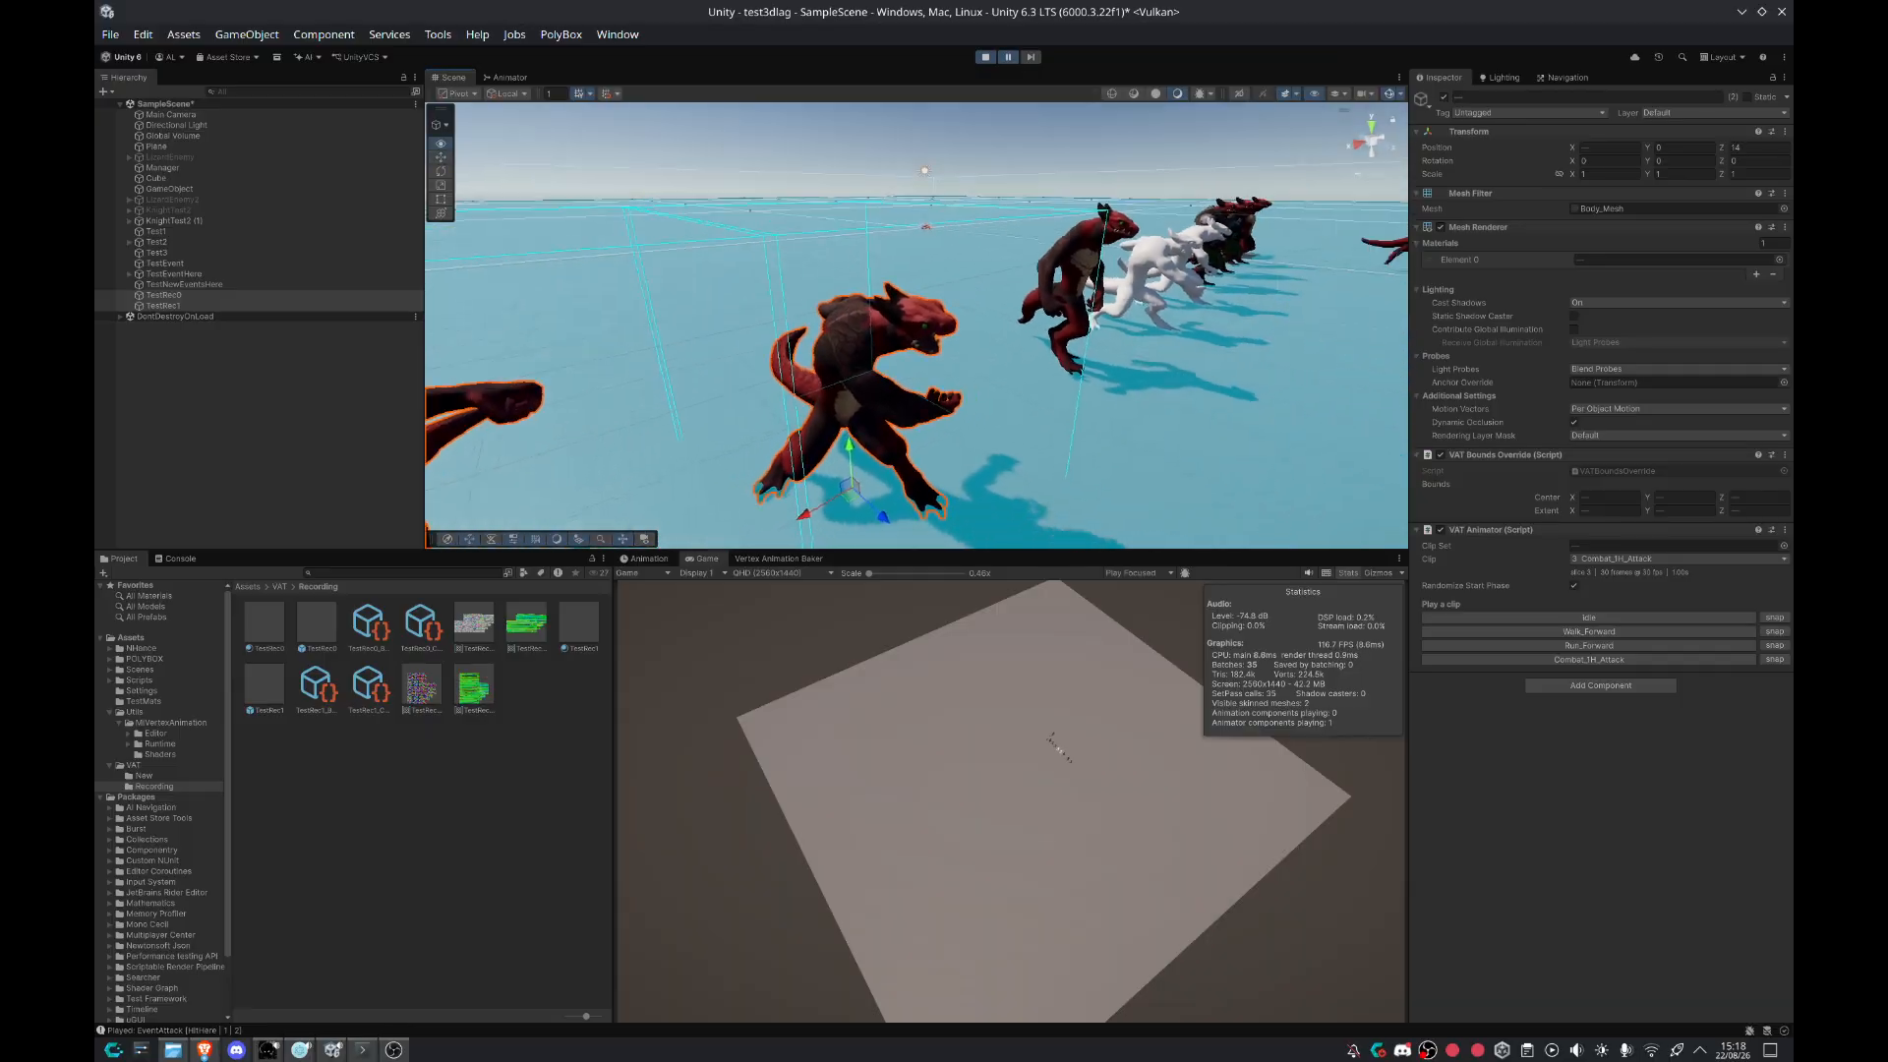
{"action": "left_click", "coordinate": [1009, 57]}
{"action": "left_click", "coordinate": [1016, 61]}
{"action": "left_click", "coordinate": [1016, 61]}
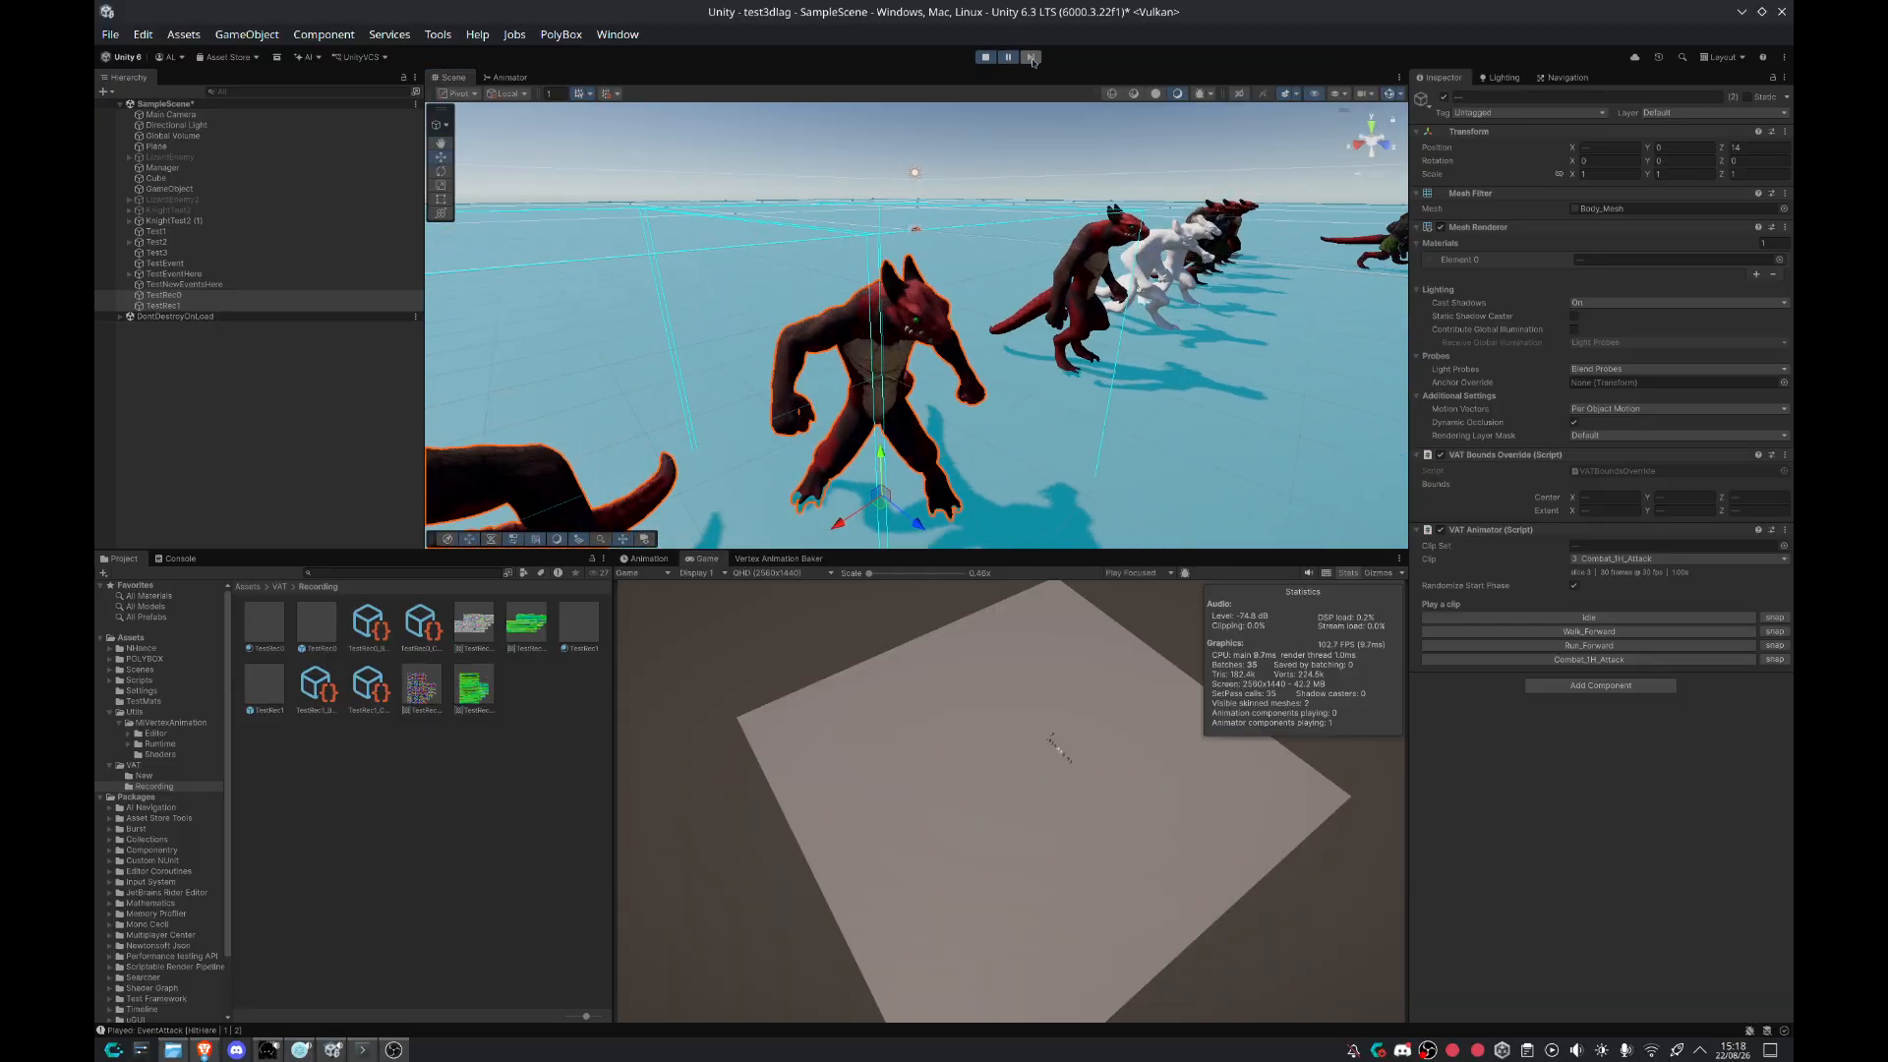
Step: Advance the Combat_1H_Attack animation ten single frames to follow the model's arm swing
{"action": "left_click", "coordinate": [1033, 61]}
{"action": "left_click", "coordinate": [1032, 60]}
{"action": "left_click", "coordinate": [1032, 61]}
{"action": "left_click", "coordinate": [1032, 61]}
{"action": "left_click", "coordinate": [1032, 61]}
{"action": "left_click", "coordinate": [1032, 60]}
{"action": "left_click", "coordinate": [1032, 61]}
{"action": "left_click", "coordinate": [1032, 61]}
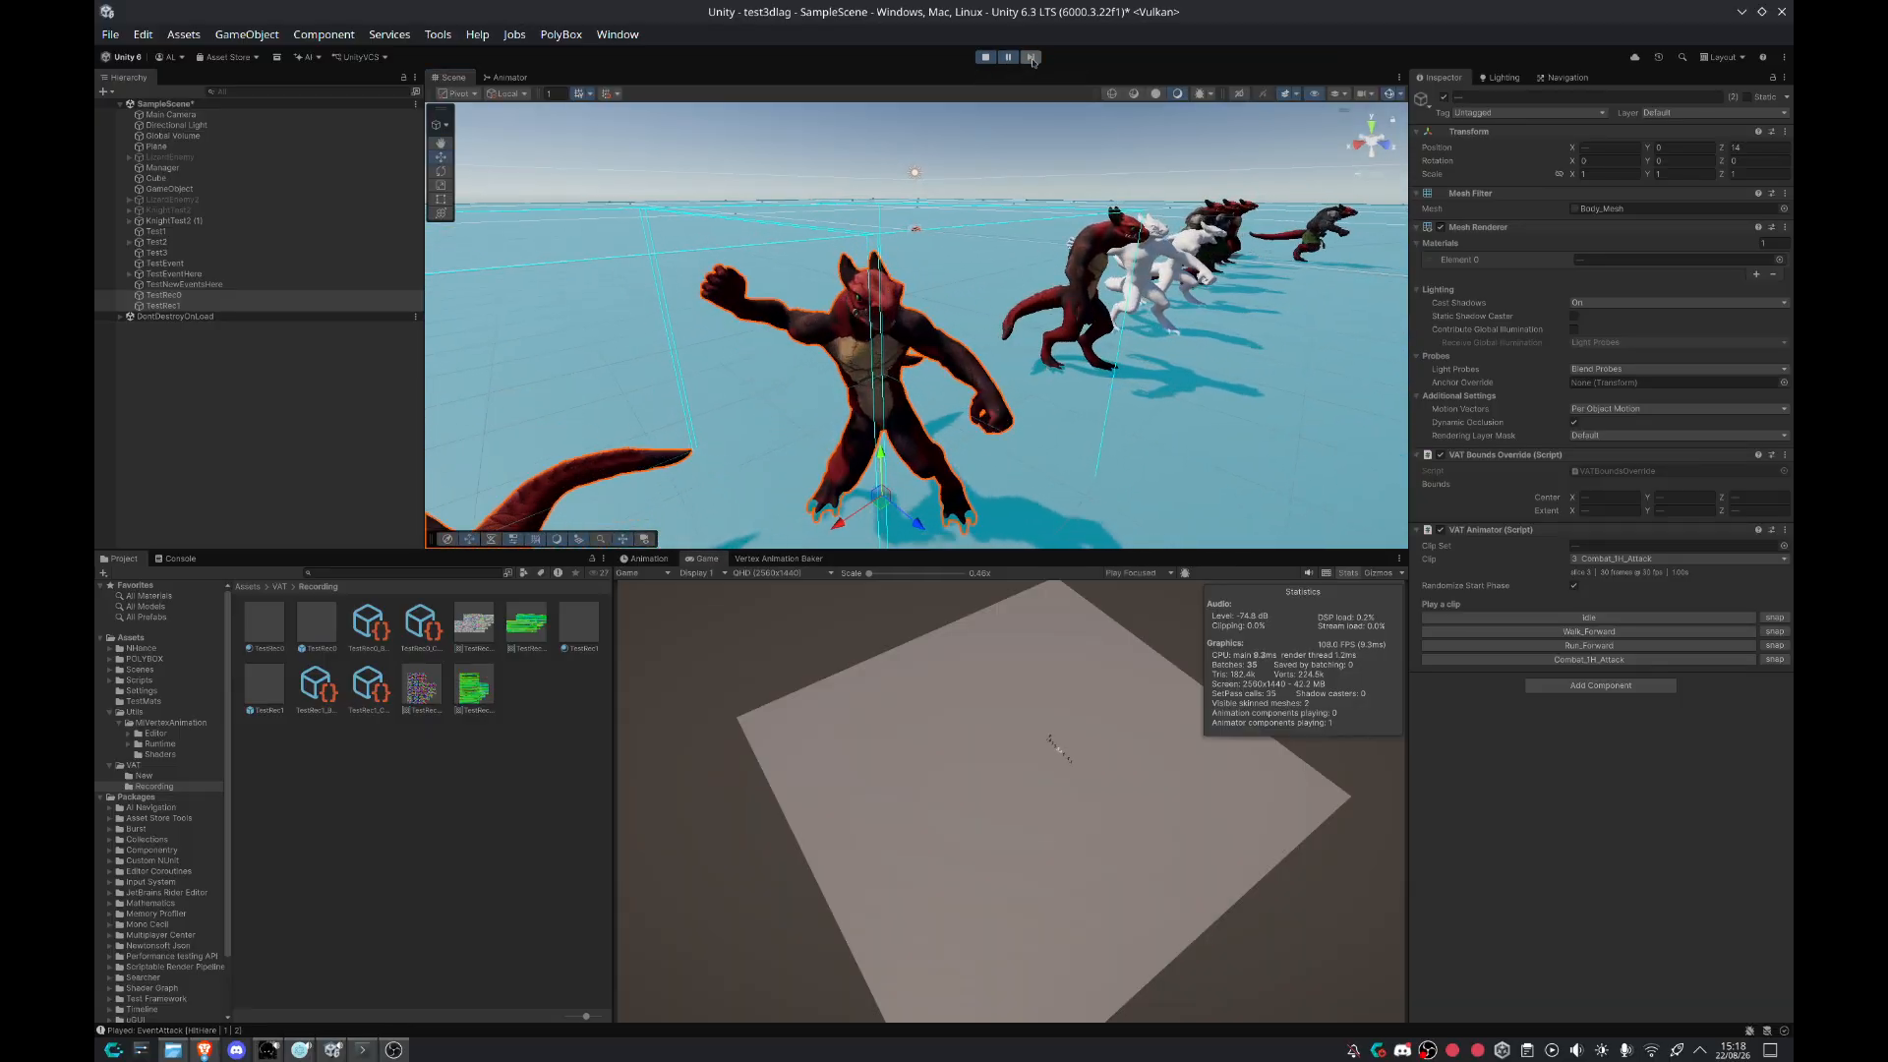
{"action": "left_click", "coordinate": [1033, 61]}
{"action": "left_click", "coordinate": [1033, 61]}
Step: Bring both attacking models into view side by side and advance the attack by one more frame
{"action": "key", "text": "a"}
{"action": "right_click_drag", "start_coordinate": [1028, 129], "coordinate": [828, 362]}
{"action": "left_click", "coordinate": [1027, 61]}
{"action": "key", "text": "d"}
{"action": "key", "text": "a"}
{"action": "key", "text": "s"}
{"action": "key", "text": "d"}
{"action": "key", "text": "s"}
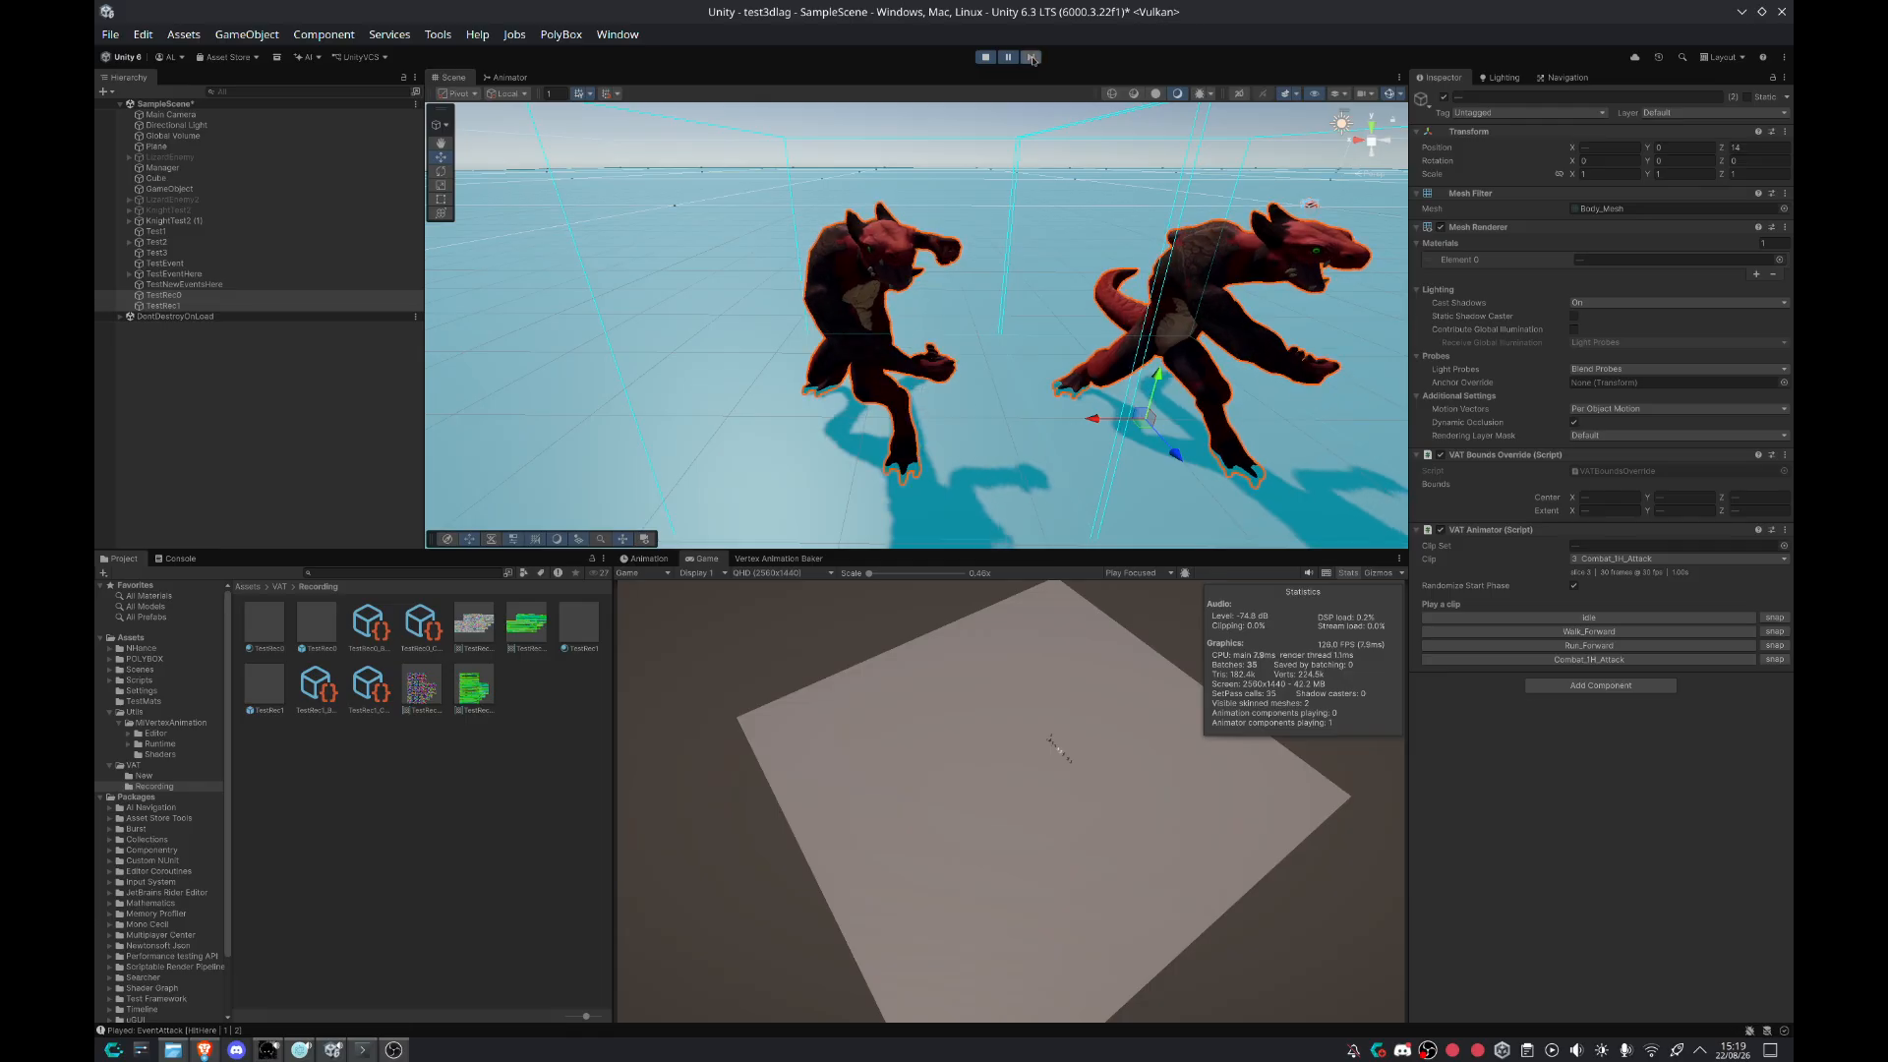
Step: Examine both models' Combat_1H_Attack poses from several sides, moving in close on one of them
{"action": "key", "text": "d"}
{"action": "right_click_drag", "start_coordinate": [993, 236], "coordinate": [865, 187]}
{"action": "key", "text": "w"}
{"action": "key", "text": "s"}
{"action": "key", "text": "w"}
{"action": "key", "text": "a"}
{"action": "key", "text": "s"}
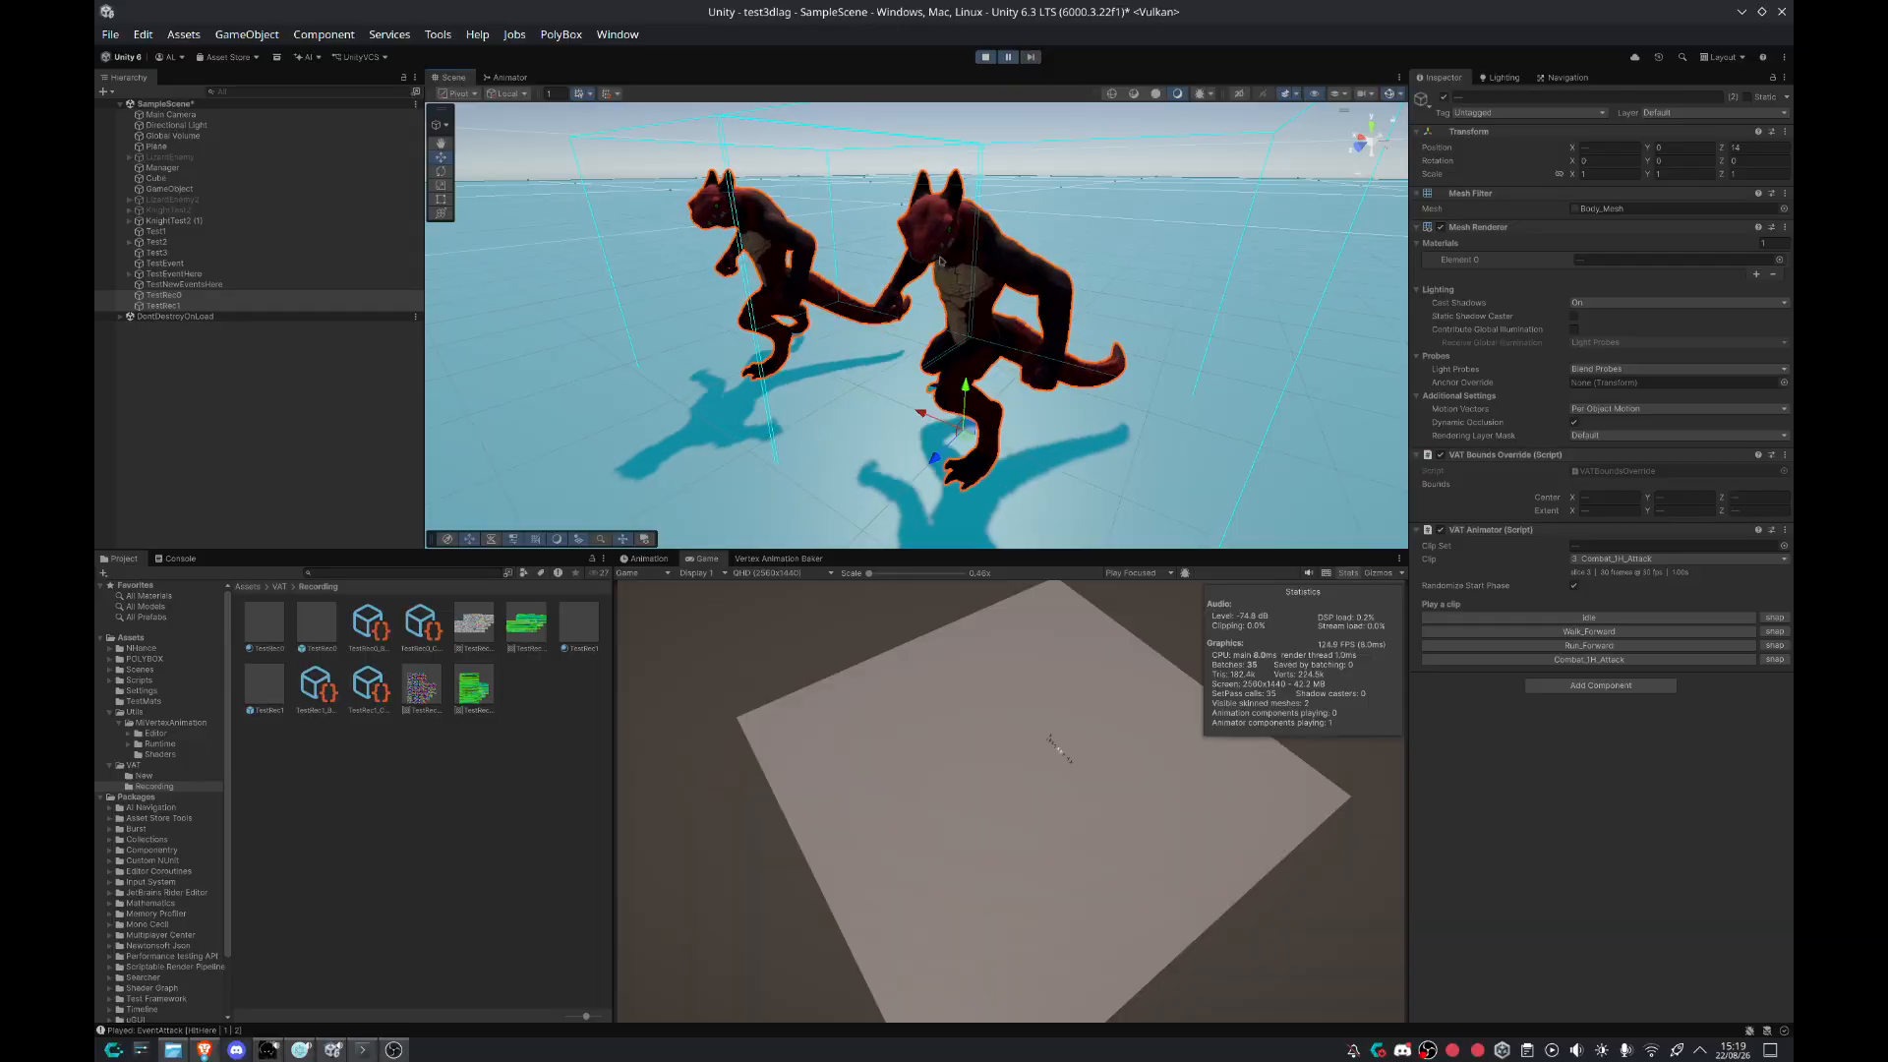
{"action": "key", "text": "w"}
{"action": "right_click_drag", "start_coordinate": [940, 260], "coordinate": [1256, 162]}
{"action": "key", "text": "a"}
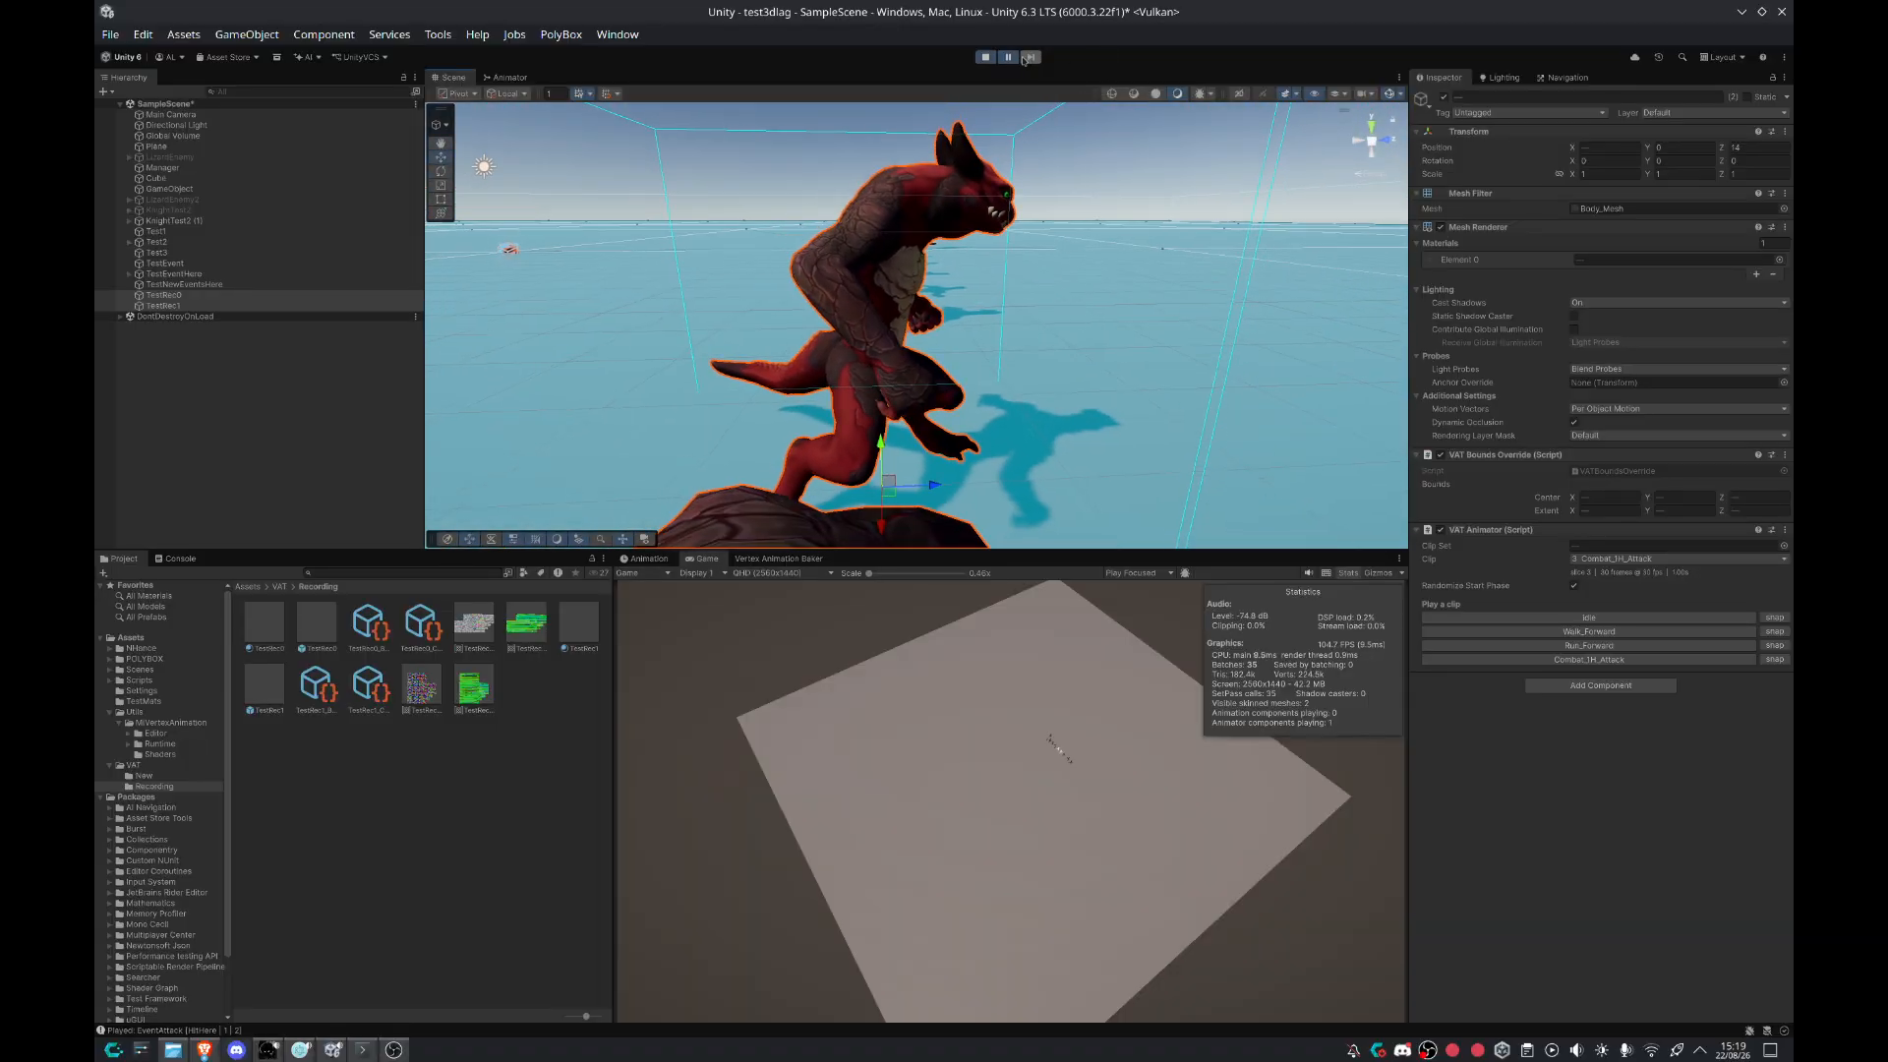
Step: Advance the attack three single frames and view both models from the front at an angle
{"action": "left_click", "coordinate": [1027, 60]}
{"action": "left_click", "coordinate": [1029, 60]}
{"action": "left_click", "coordinate": [1029, 60]}
{"action": "right_click_drag", "start_coordinate": [995, 432], "coordinate": [814, 572]}
{"action": "key", "text": "d"}
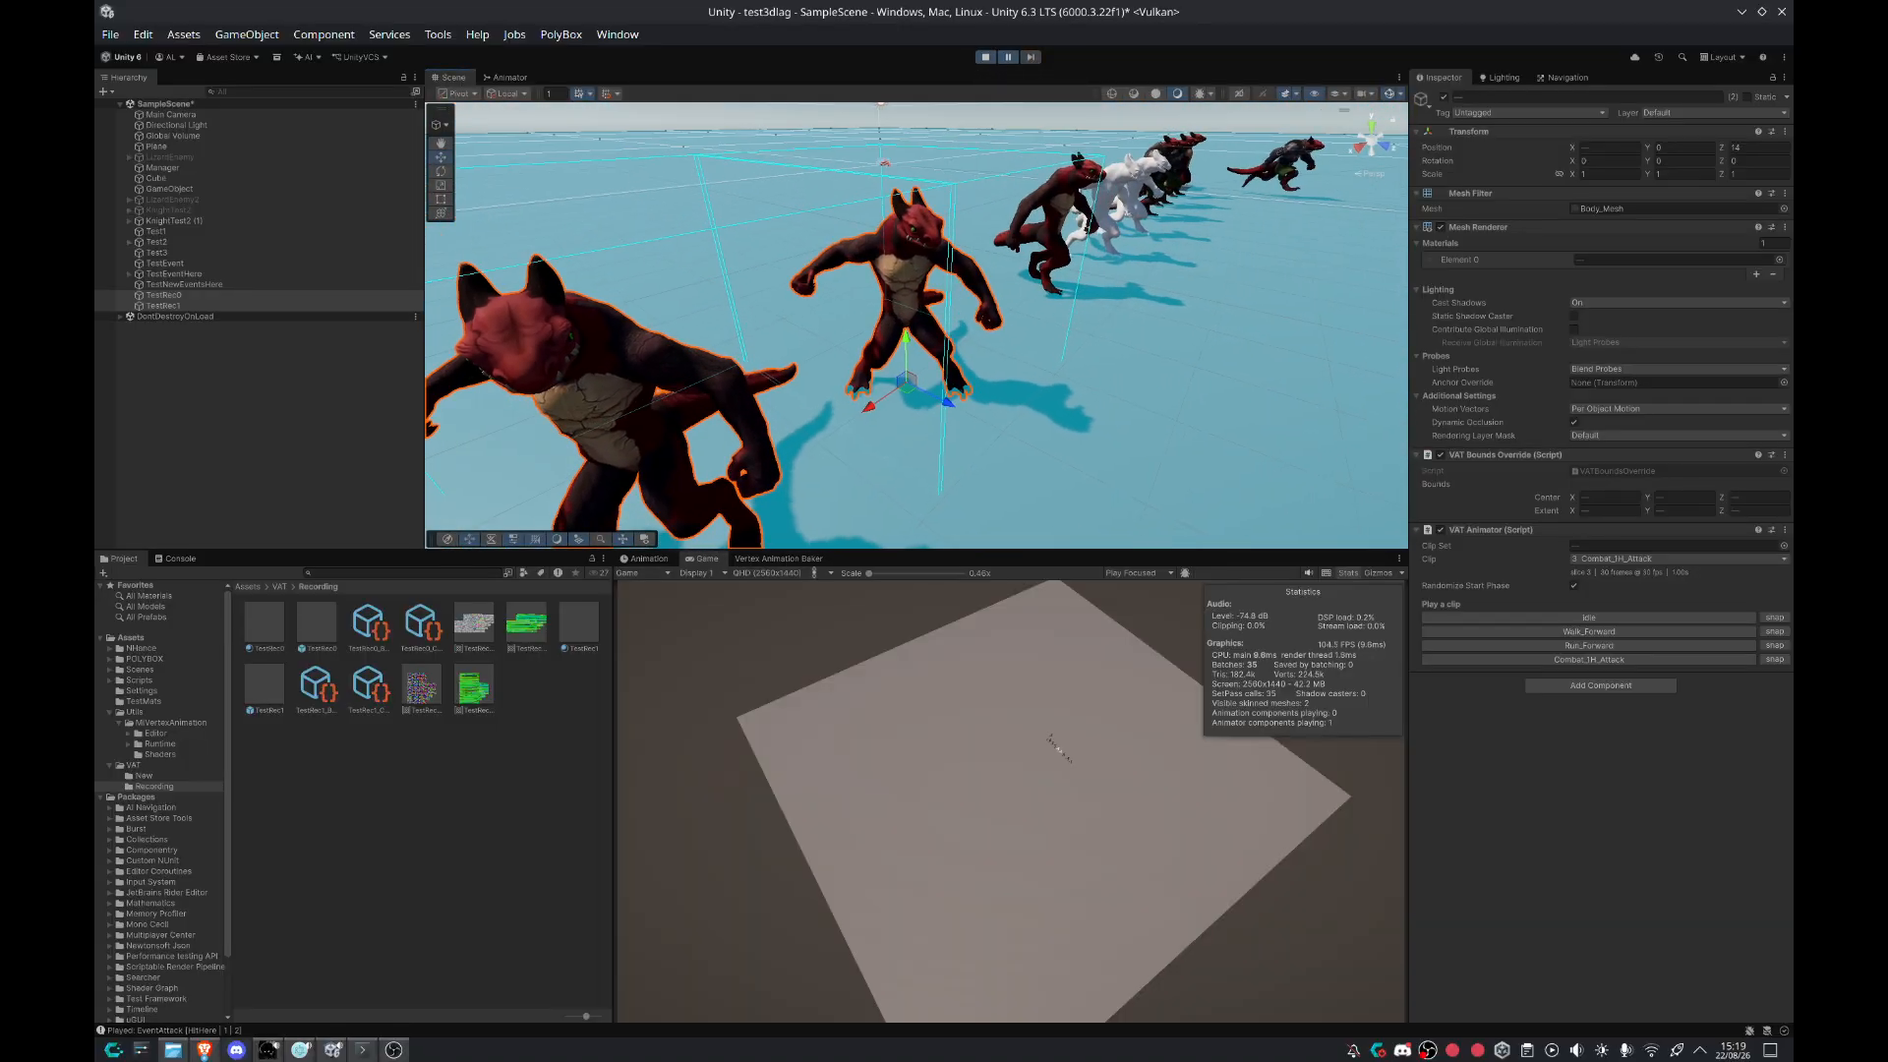
Step: Frame both models in the Scene view and bring up the Vertex Animation Baker with its Run_Forward settings and preview
{"action": "left_click", "coordinate": [655, 560]}
{"action": "right_click_drag", "start_coordinate": [1197, 444], "coordinate": [1121, 364]}
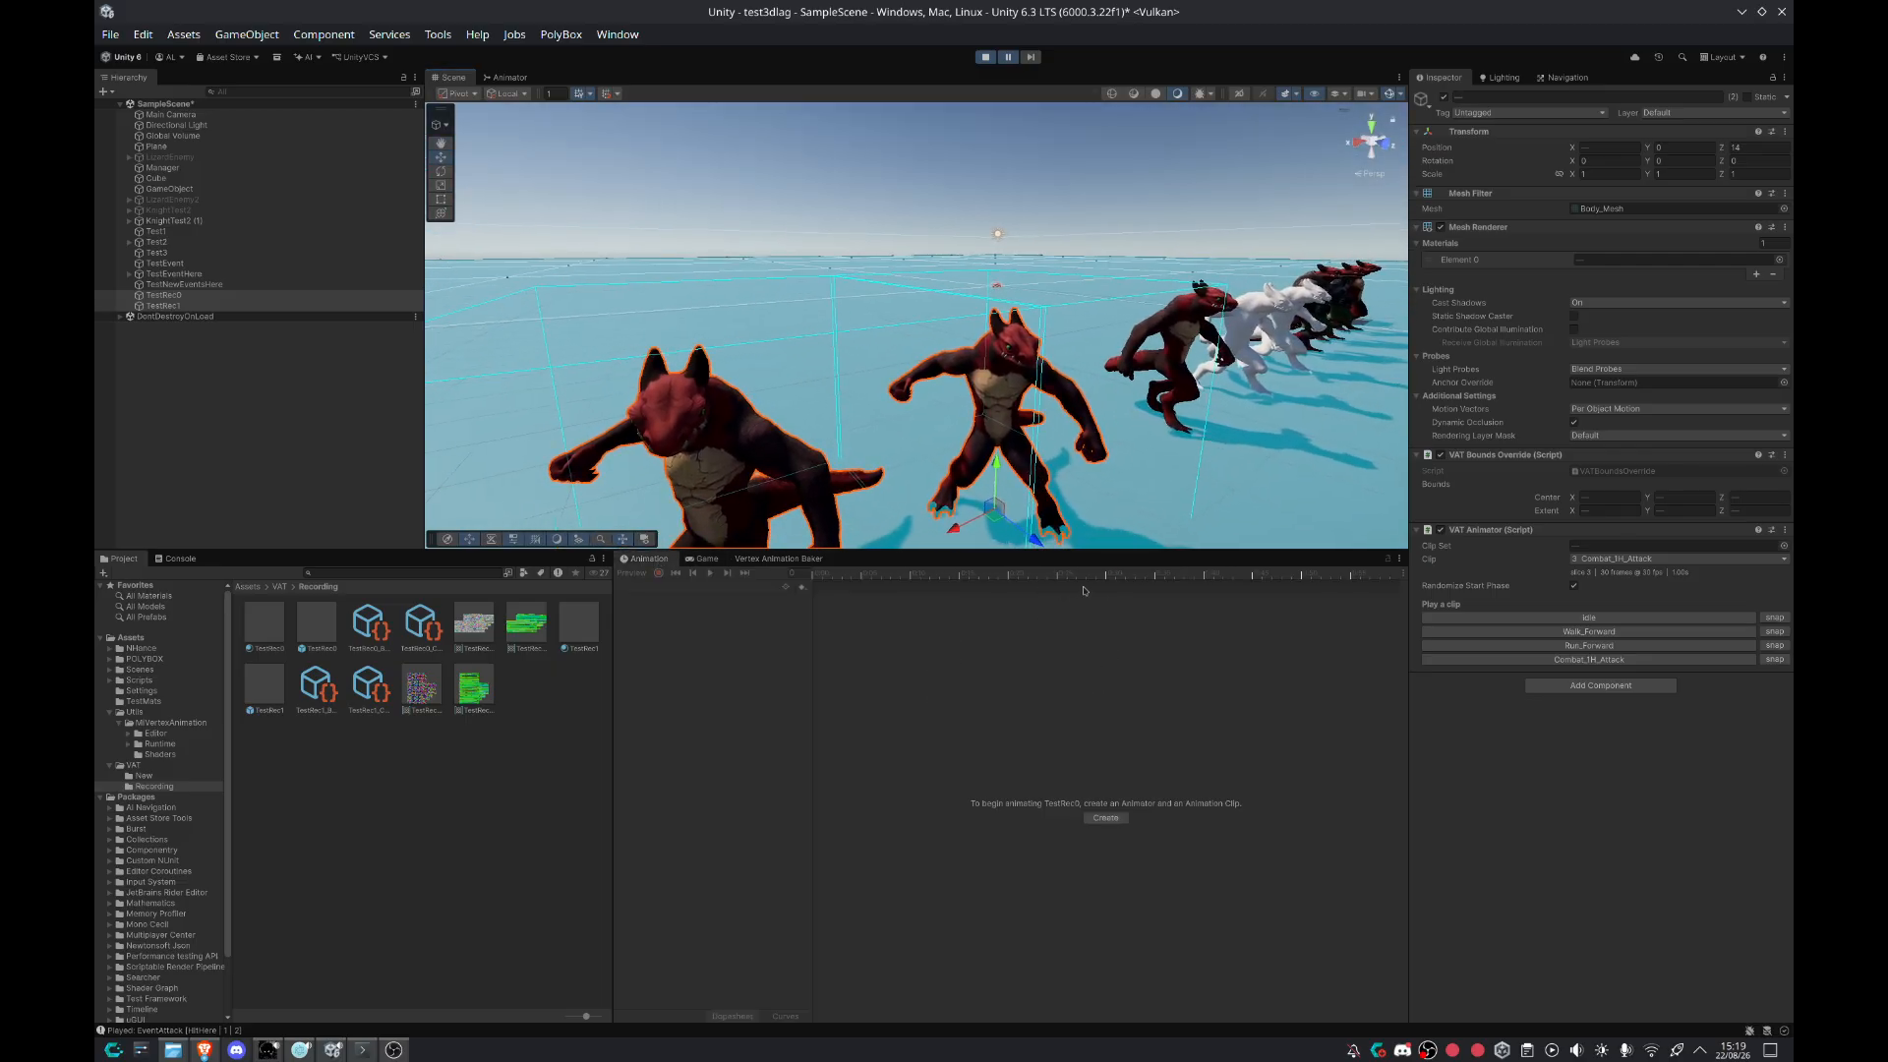
{"action": "key", "text": "f"}
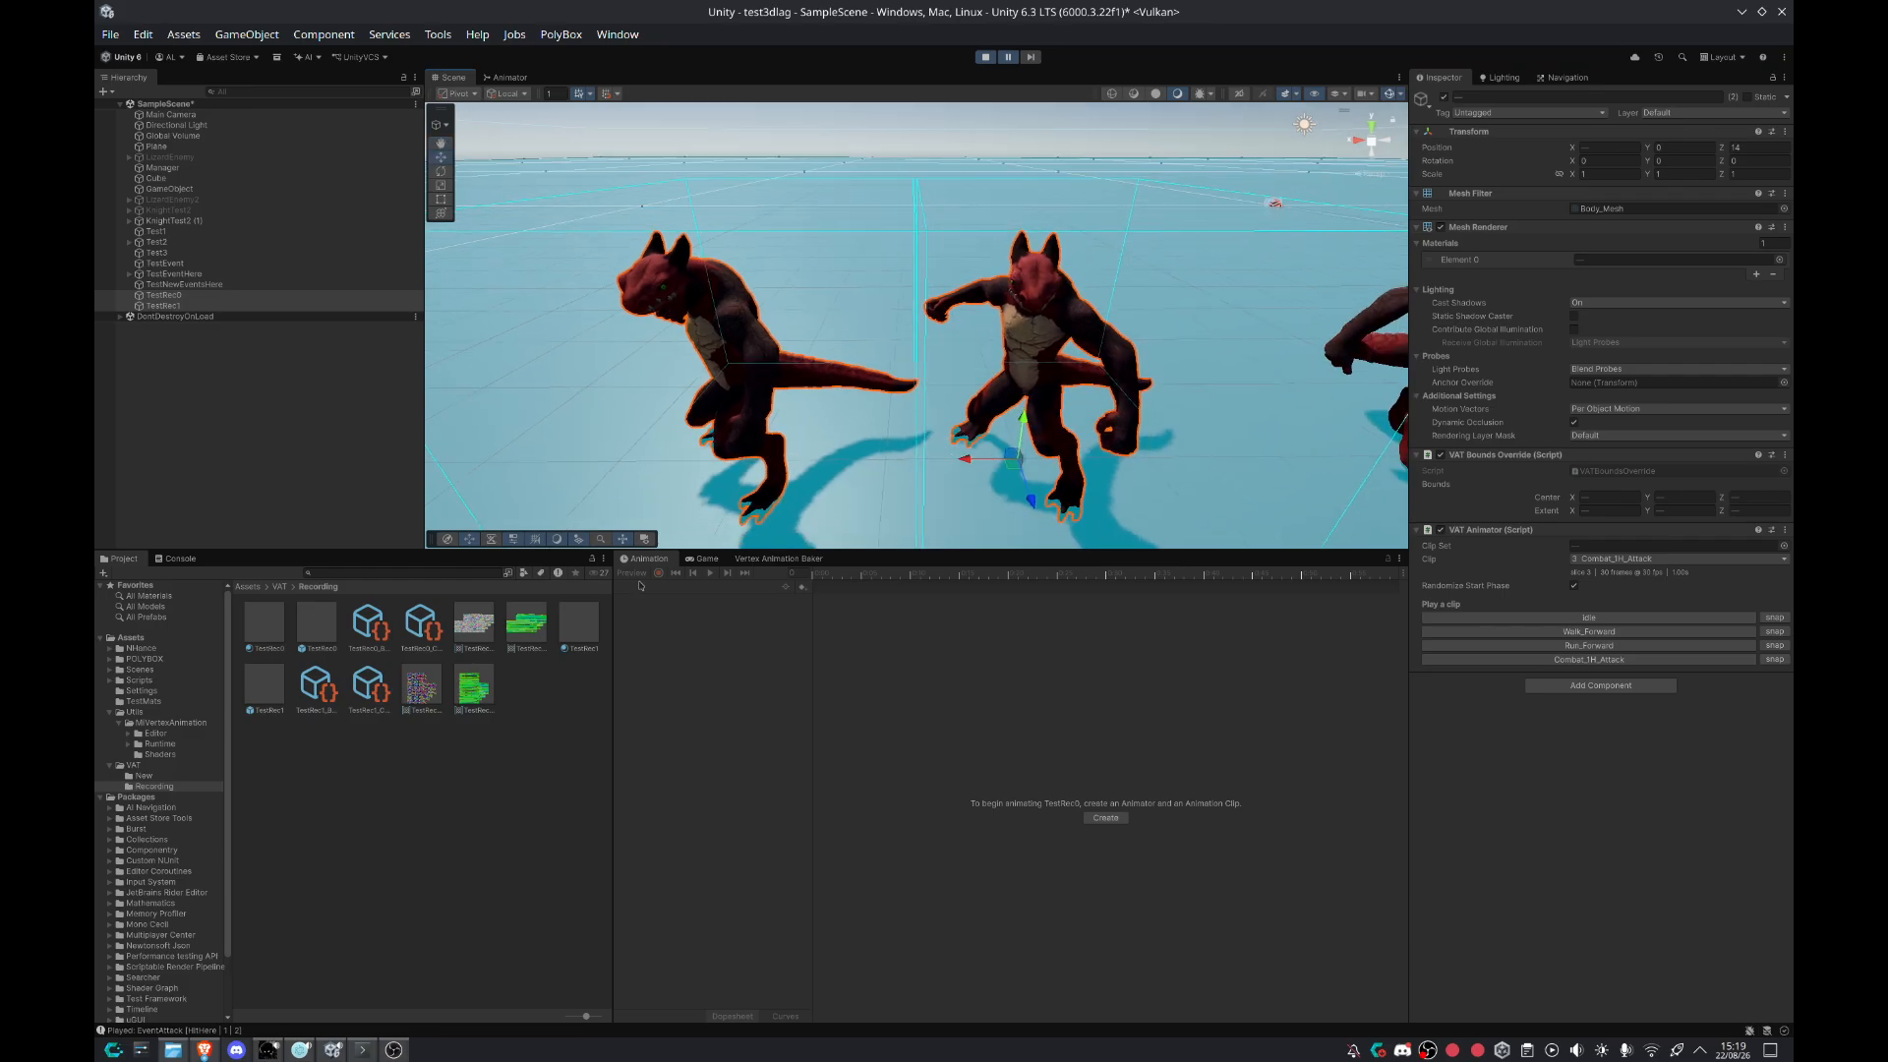
{"action": "left_click", "coordinate": [753, 560]}
{"action": "scroll", "coordinate": [799, 695], "scroll_direction": "up", "scroll_amount": 3}
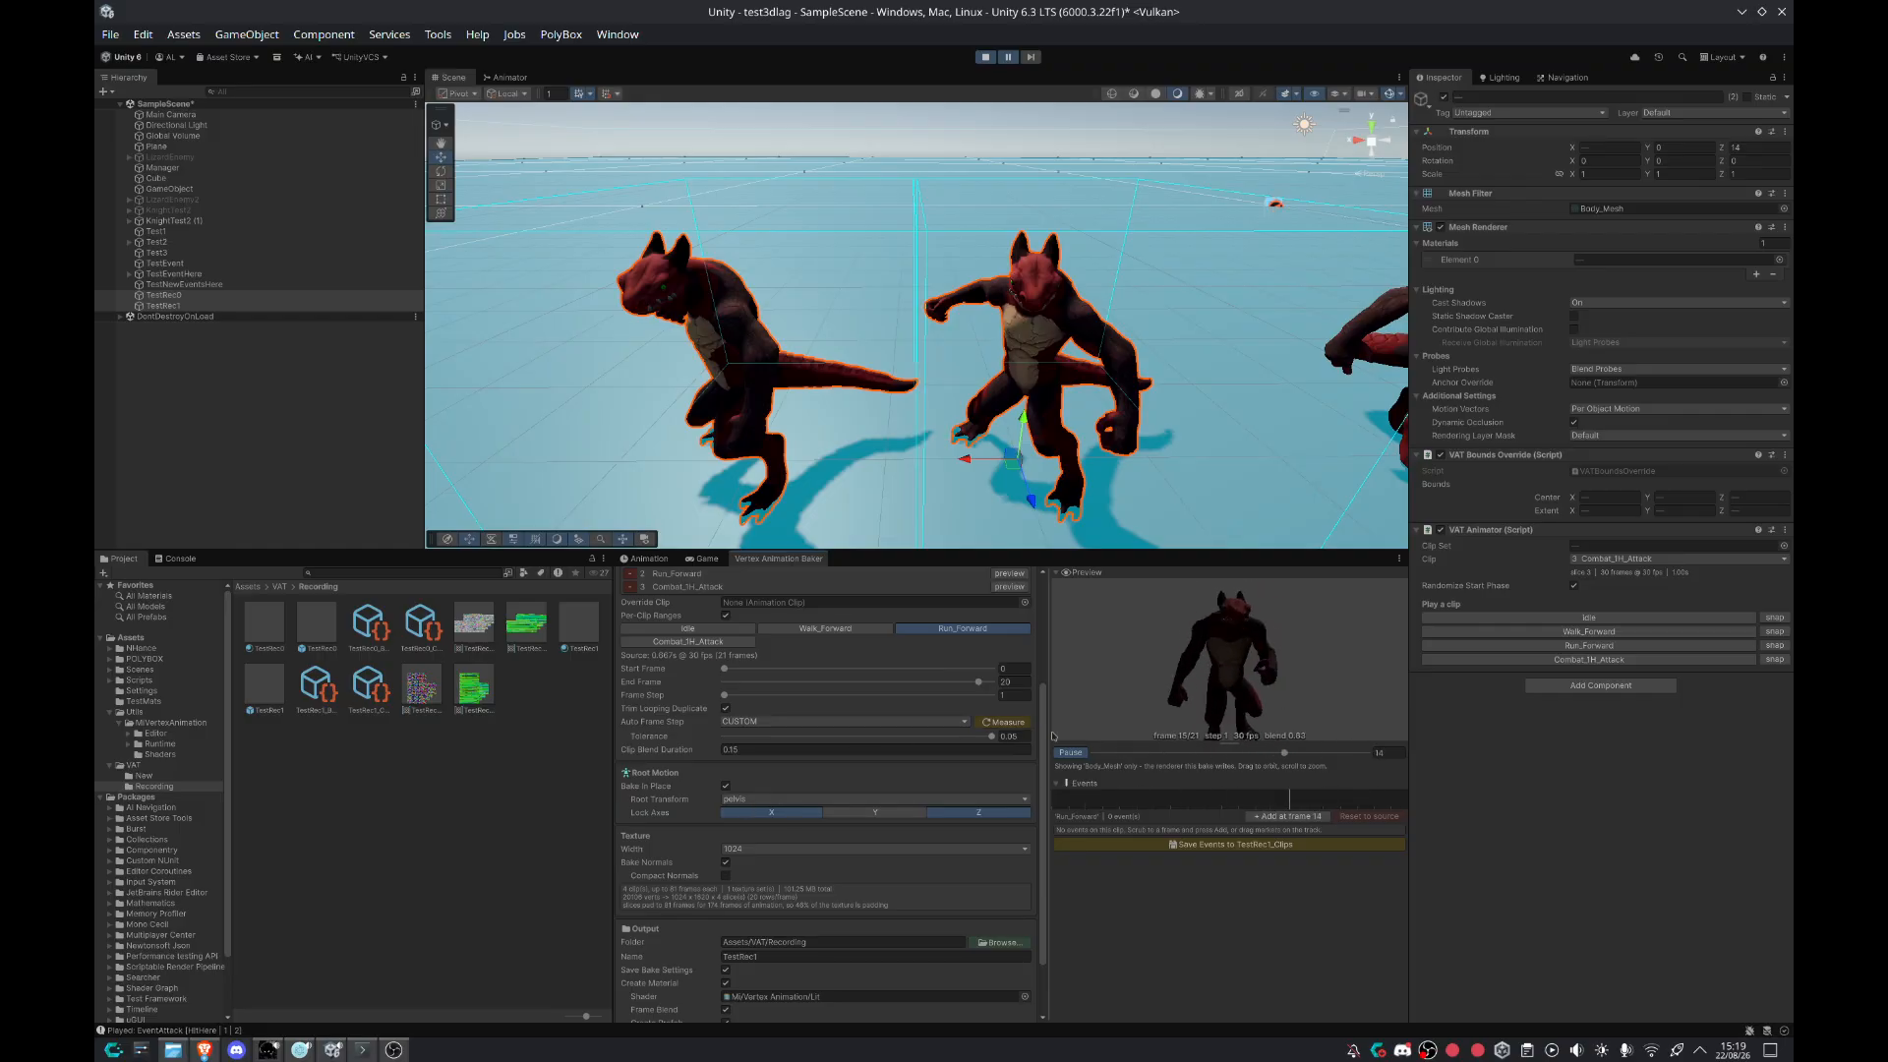
{"action": "key", "text": "s"}
{"action": "right_click_drag", "start_coordinate": [966, 370], "coordinate": [942, 358]}
{"action": "key", "text": "w"}
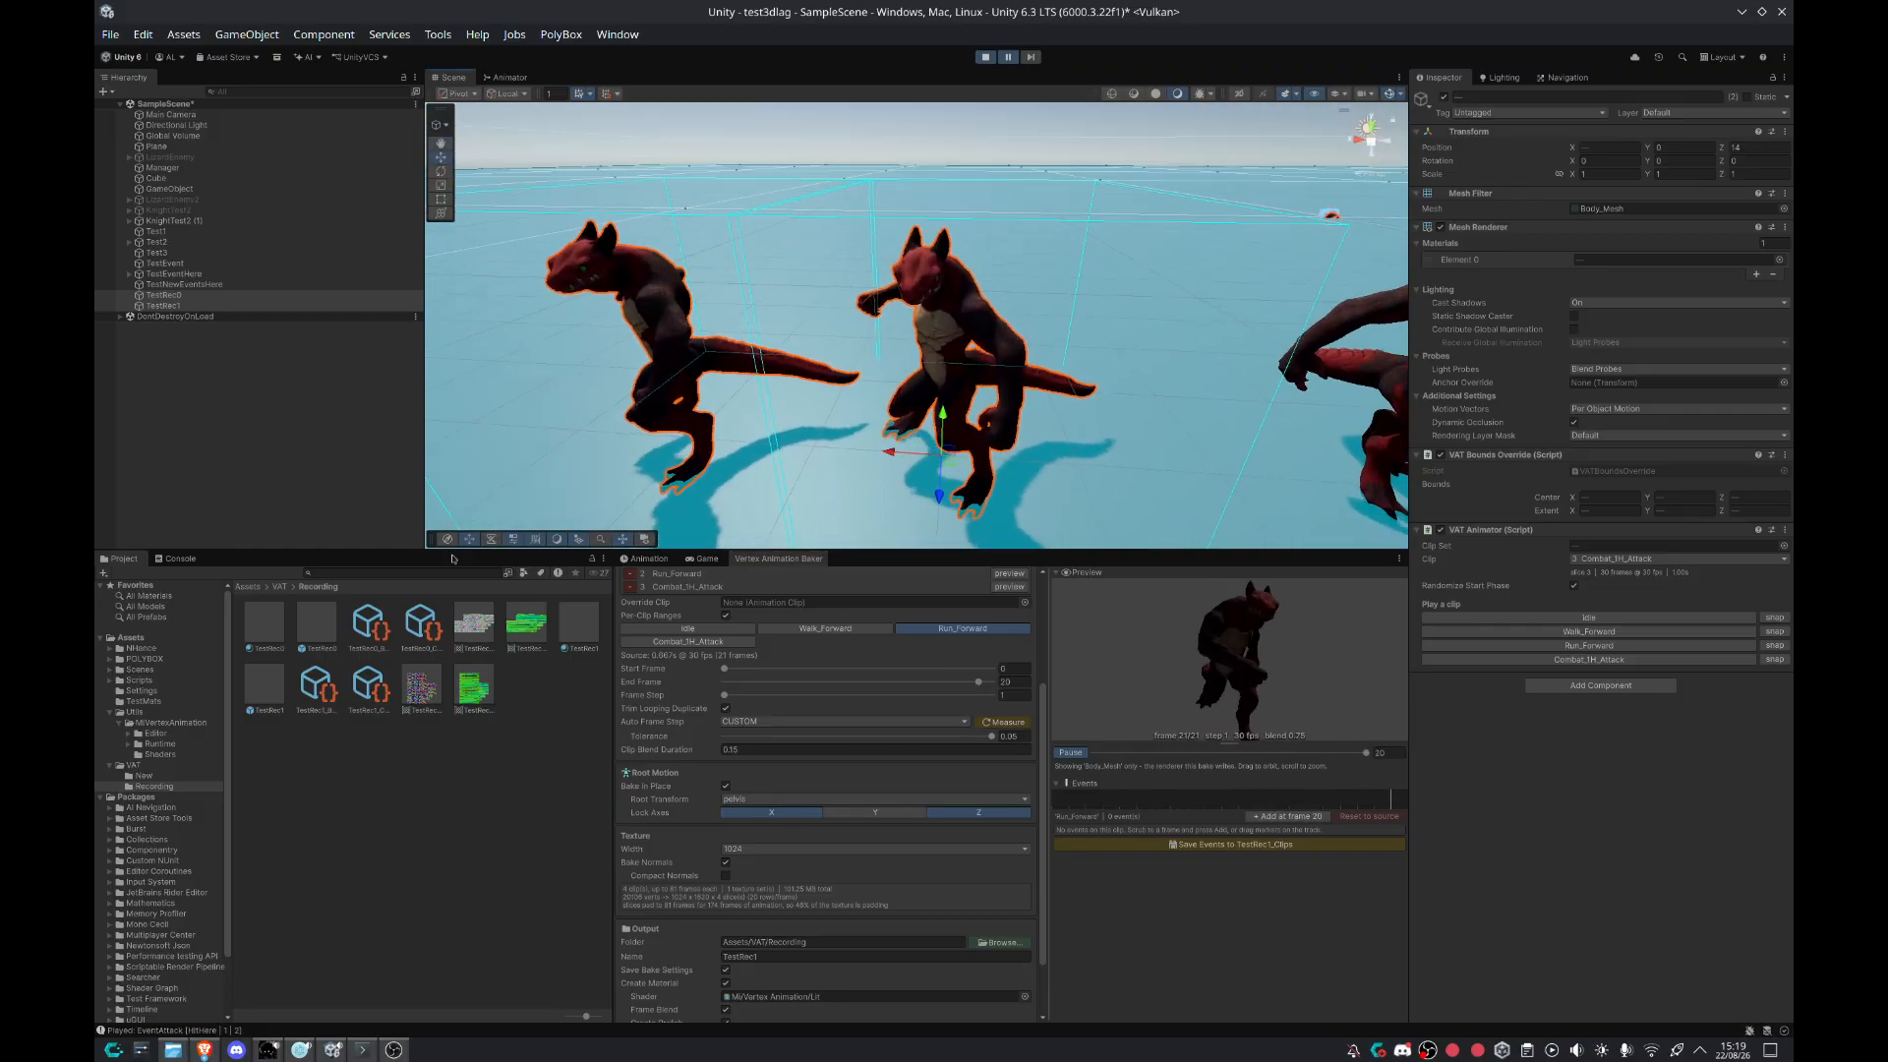
Step: Inspect the TestRec1 positions and normals texture arrays, then clear the selection
{"action": "left_click", "coordinate": [474, 691]}
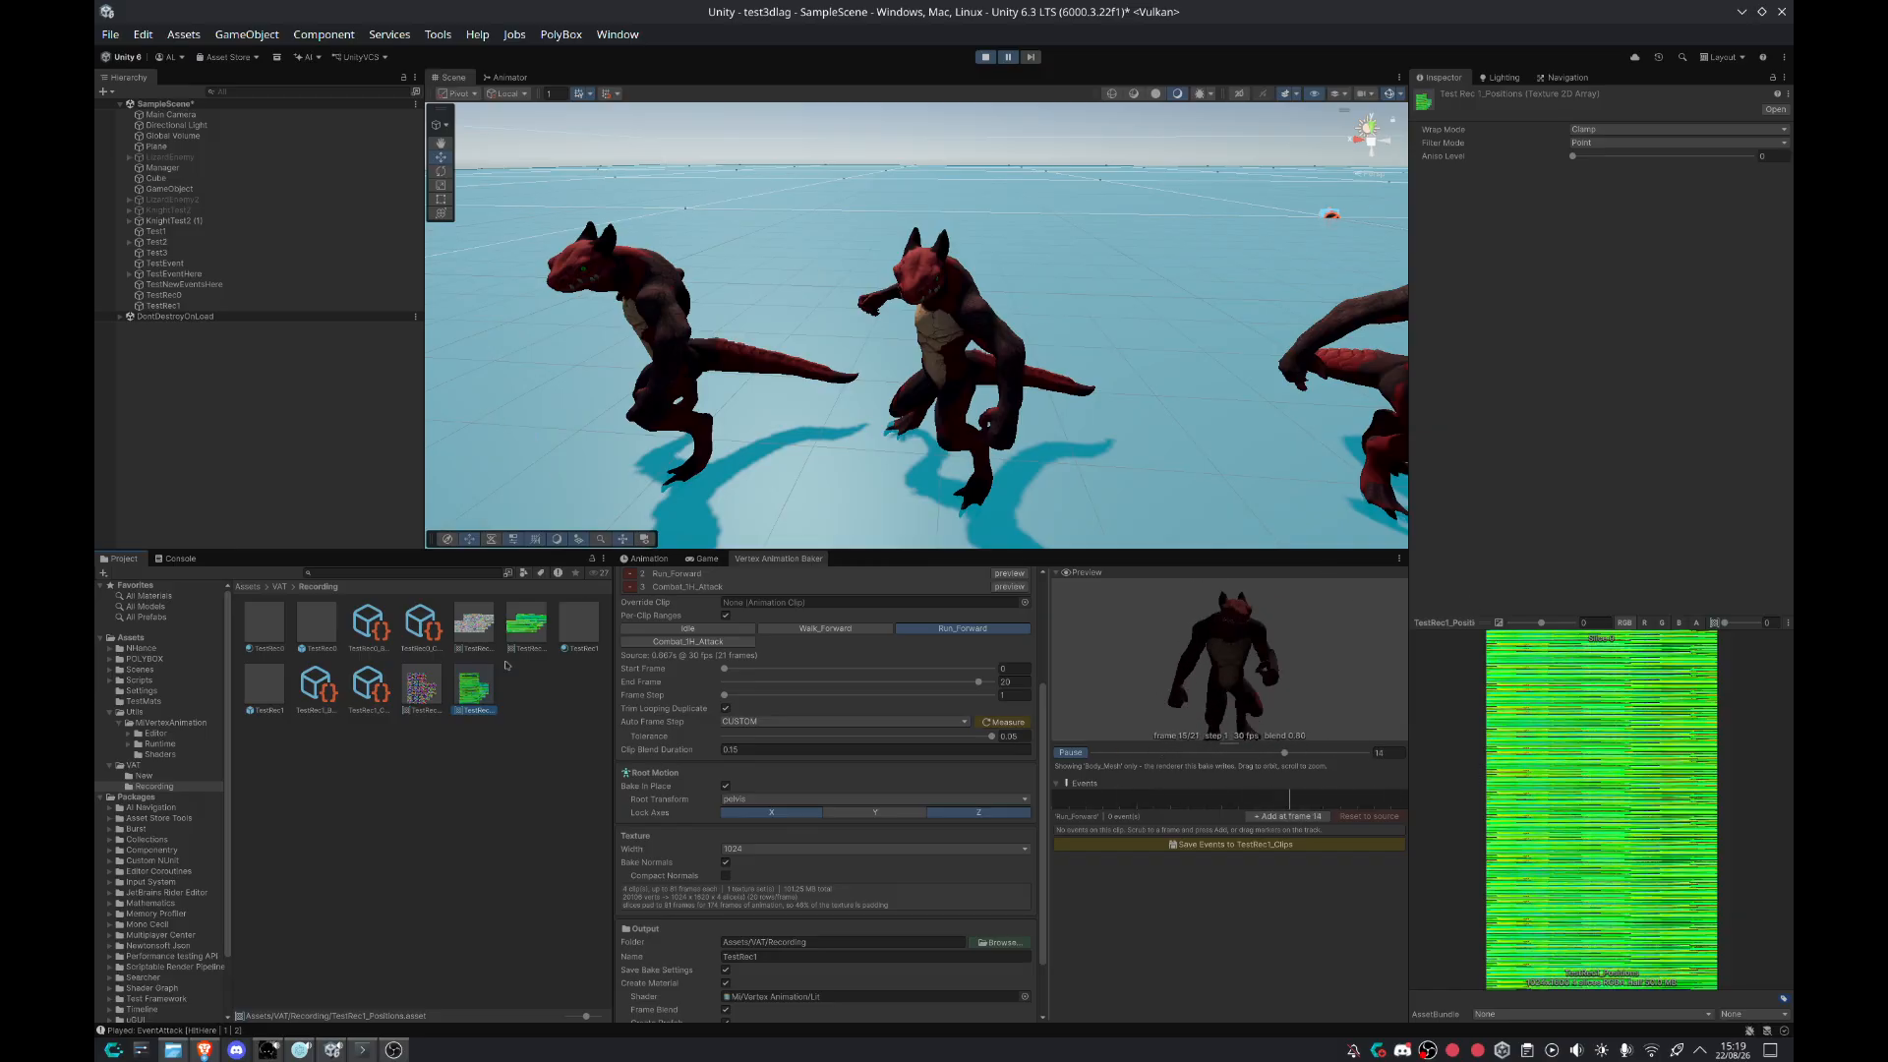
{"action": "left_click", "coordinate": [430, 705]}
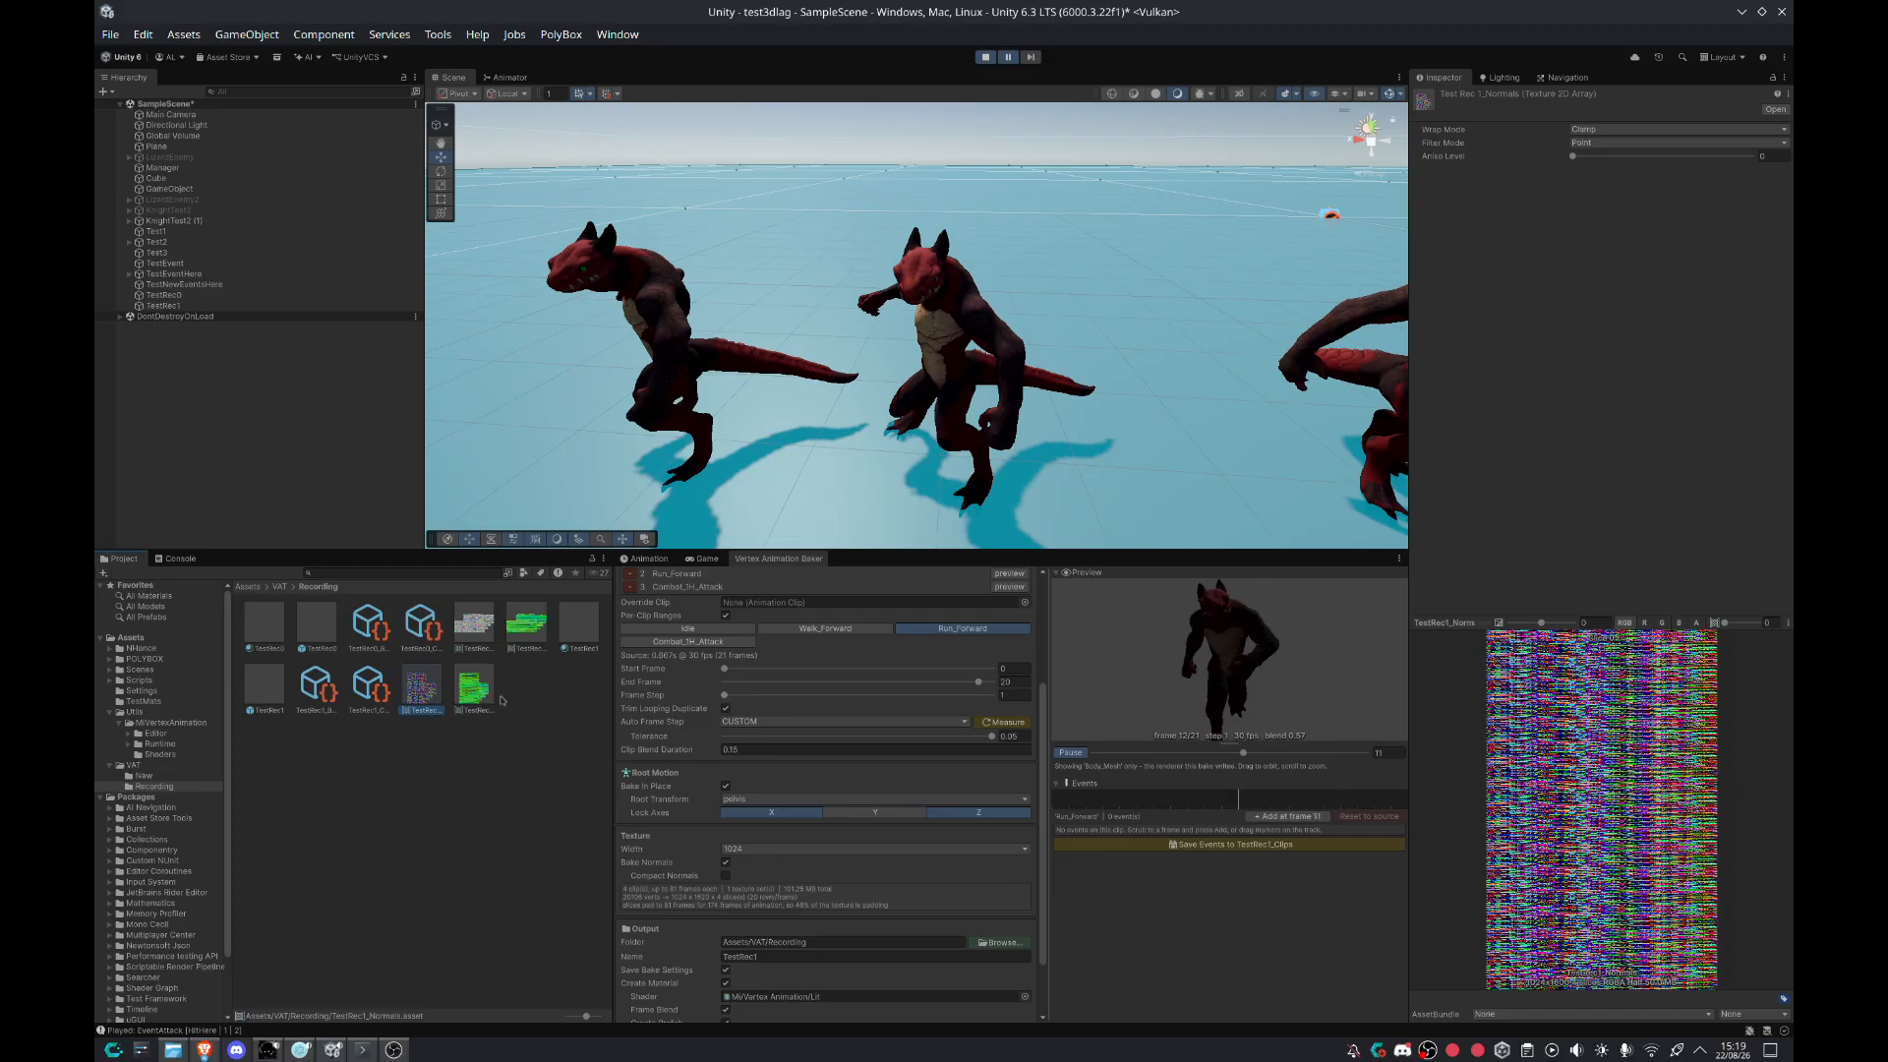
{"action": "left_click", "coordinate": [473, 698]}
{"action": "left_click", "coordinate": [431, 826]}
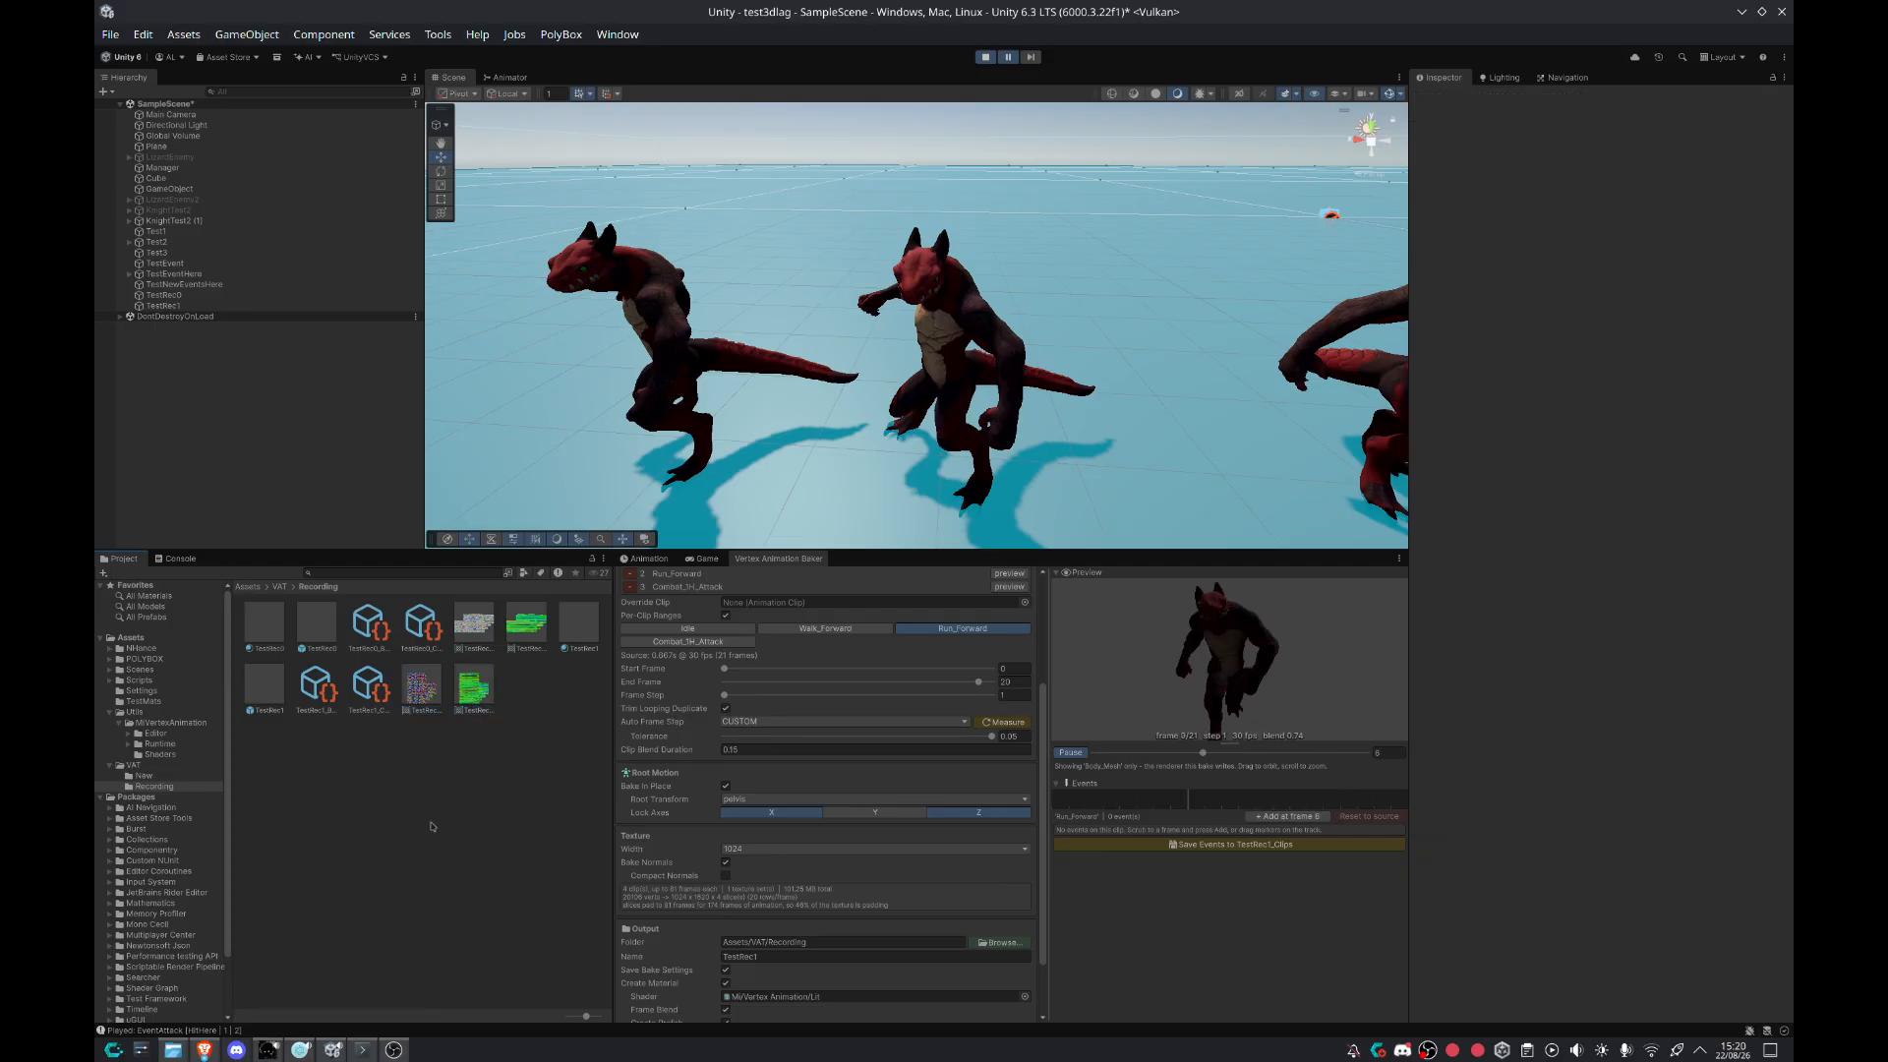
Step: Move in on the unselected models to compare their heads, arms and torsos in the attack pose
{"action": "right_click_drag", "start_coordinate": [905, 355], "coordinate": [954, 330]}
{"action": "key", "text": "w"}
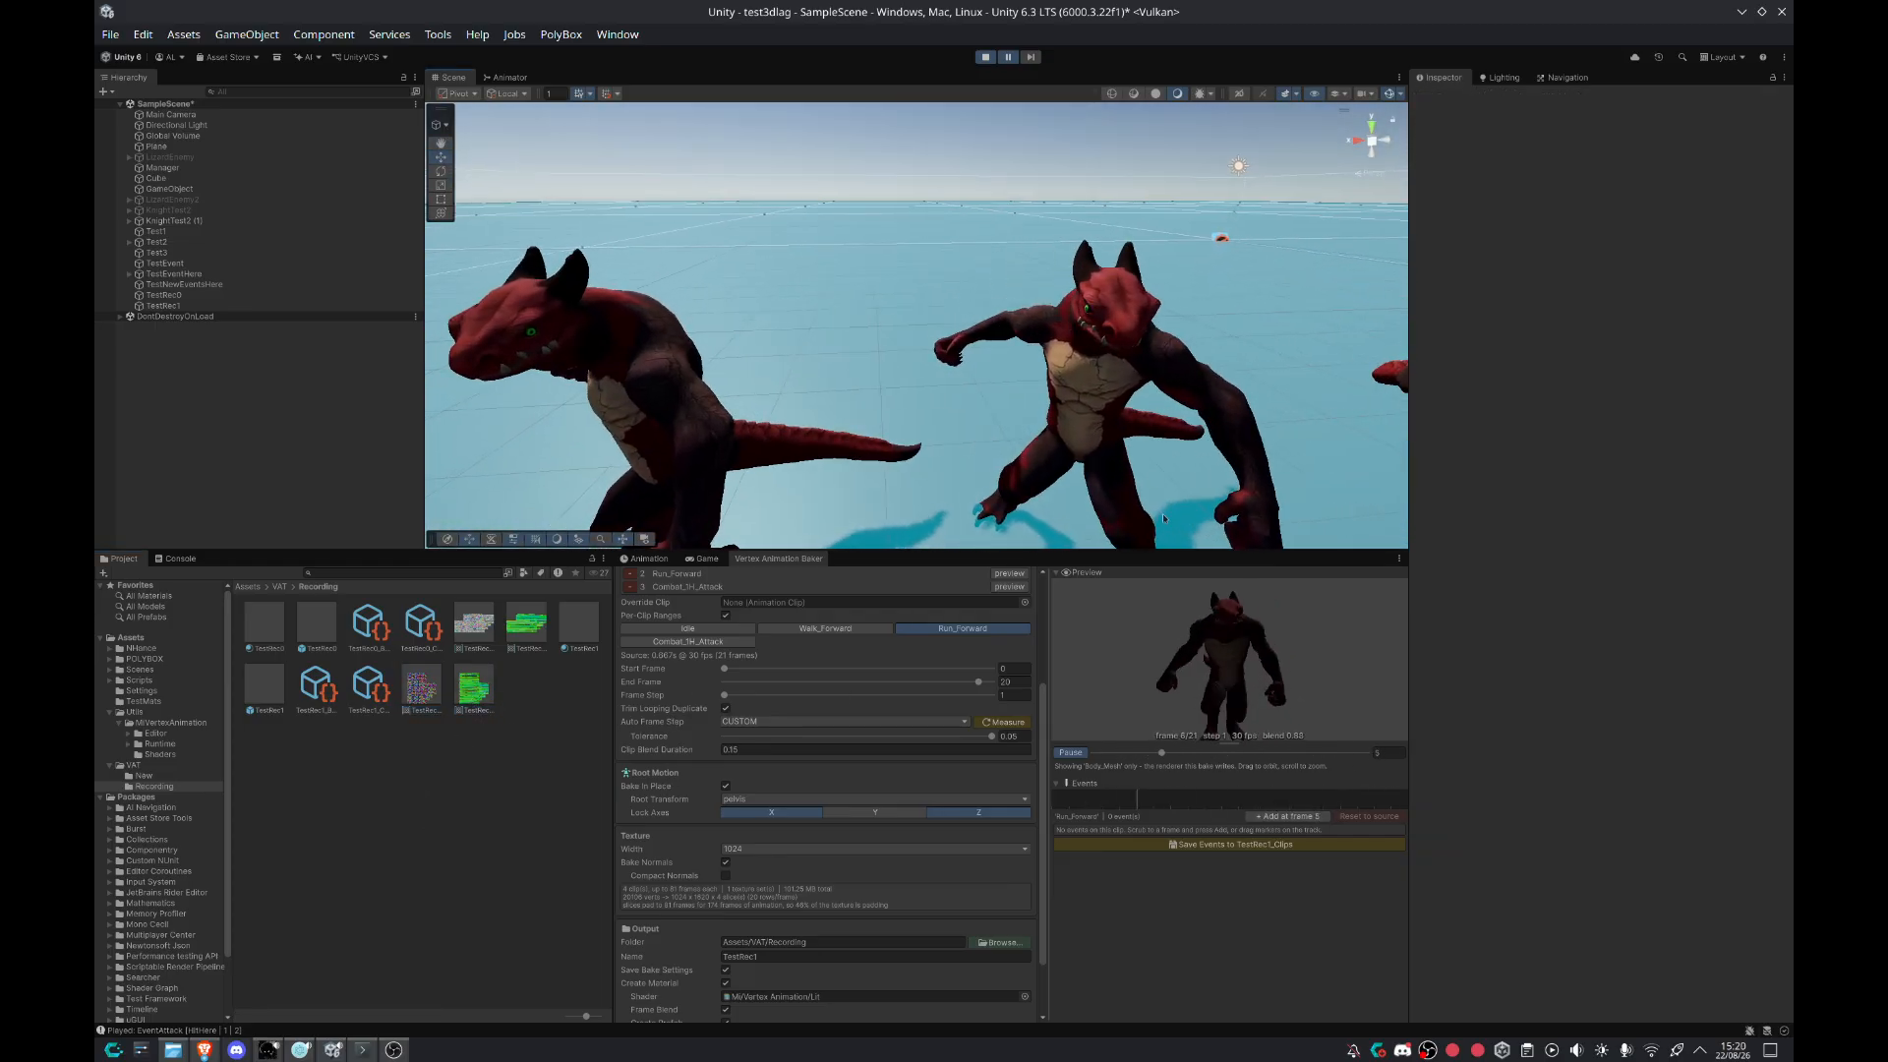
{"action": "key", "text": "w"}
{"action": "mouse_move", "coordinate": [1221, 470]}
{"action": "right_mouse_down"}
{"action": "mouse_move", "coordinate": [1184, 480]}
{"action": "mouse_move", "coordinate": [1219, 483]}
{"action": "right_mouse_up"}
{"action": "key", "text": "s"}
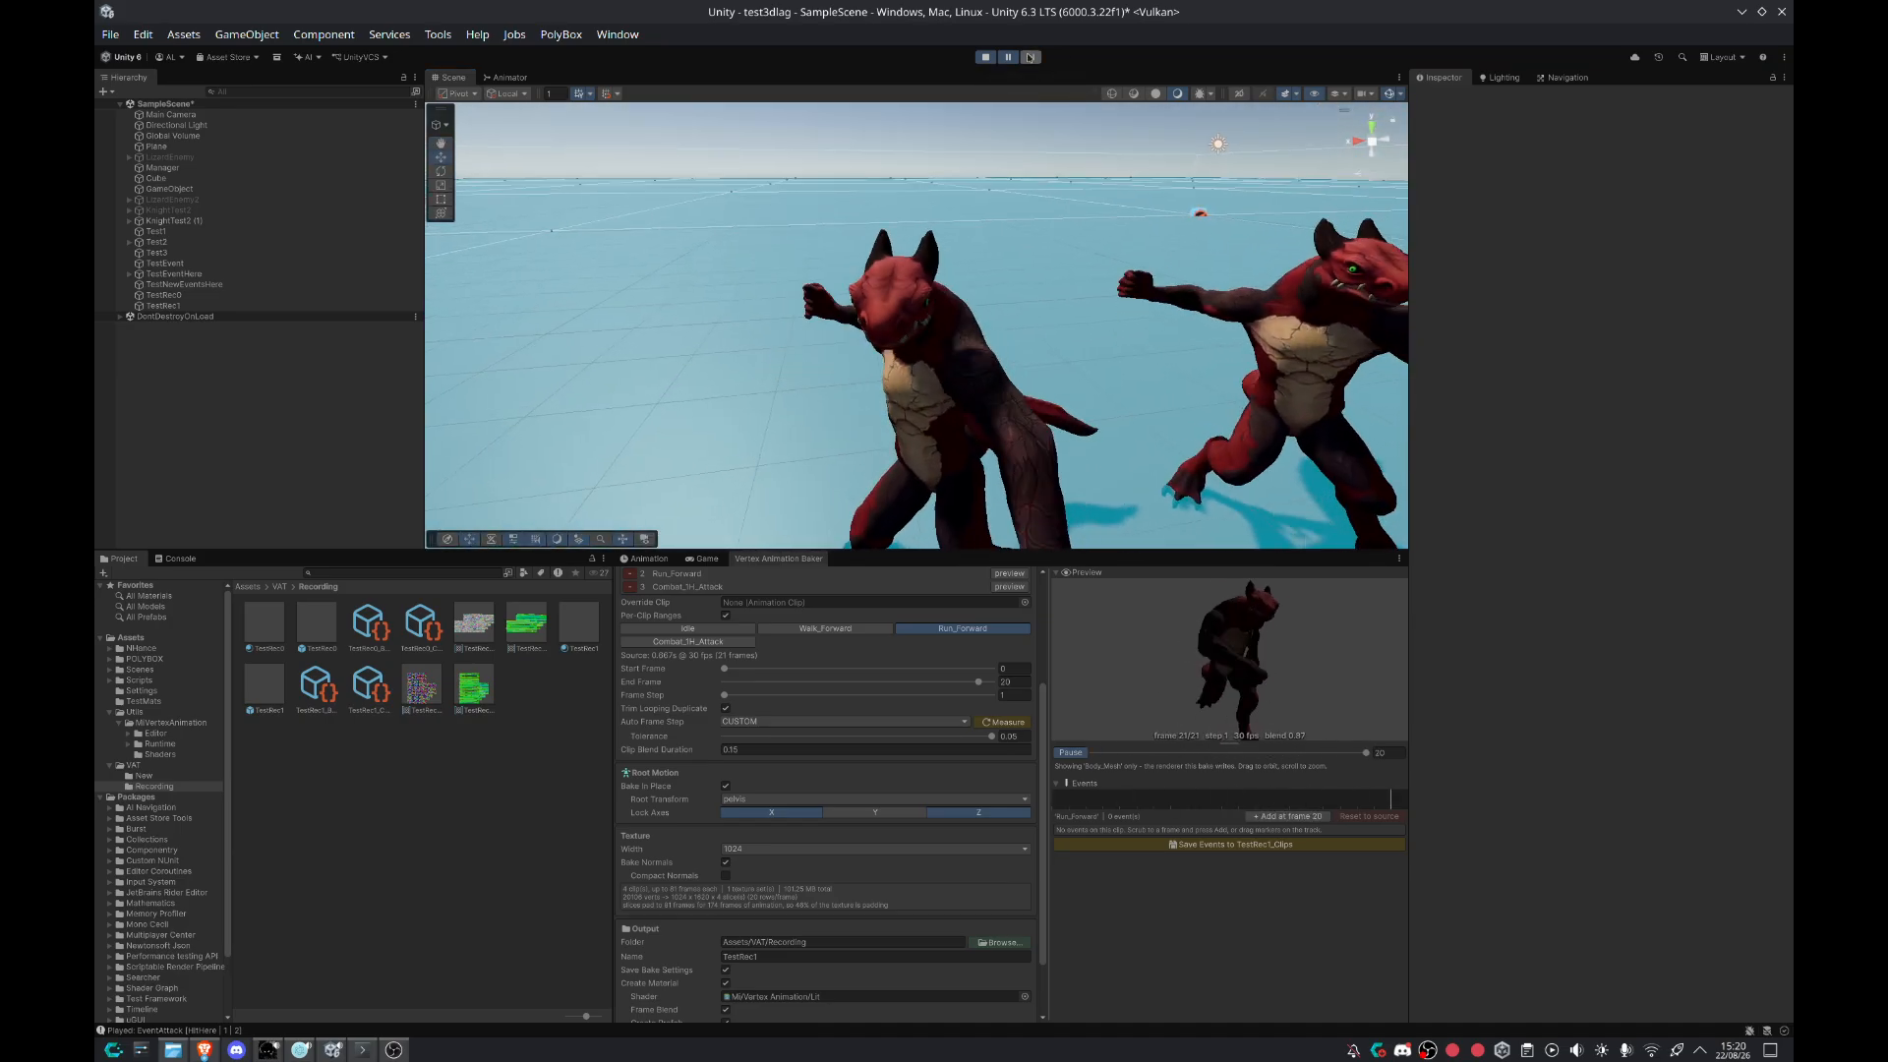
Step: Examine an attacking model's torso and arms up close, and bring both models back into view at a distance
{"action": "key", "text": "a"}
{"action": "right_click_drag", "start_coordinate": [943, 245], "coordinate": [1627, 301]}
{"action": "key", "text": "w"}
{"action": "key", "text": "a"}
{"action": "key", "text": "s"}
{"action": "left_click_drag", "start_coordinate": [1627, 301], "coordinate": [1121, 320]}
{"action": "key", "text": "d"}
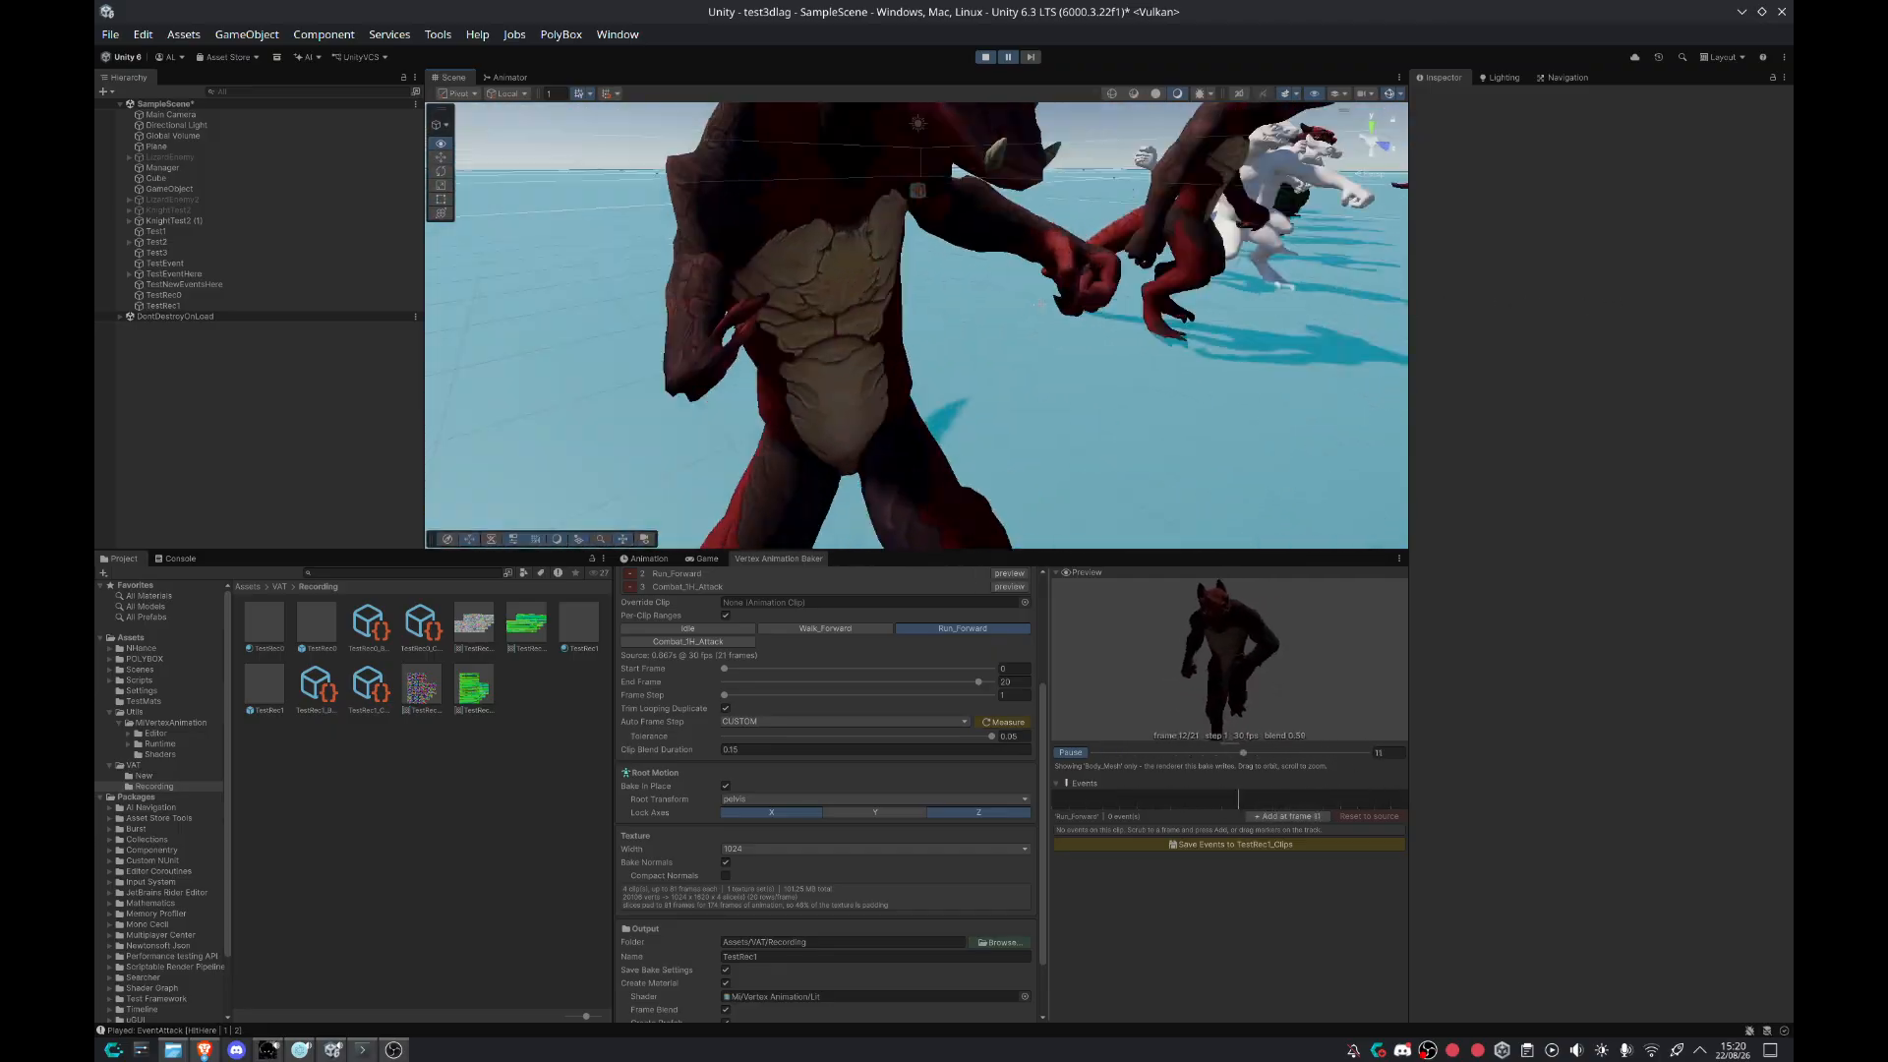
{"action": "key", "text": "s"}
{"action": "right_click_drag", "start_coordinate": [1121, 320], "coordinate": [918, 281]}
{"action": "key", "text": "a"}
{"action": "key", "text": "w"}
{"action": "key", "text": "s"}
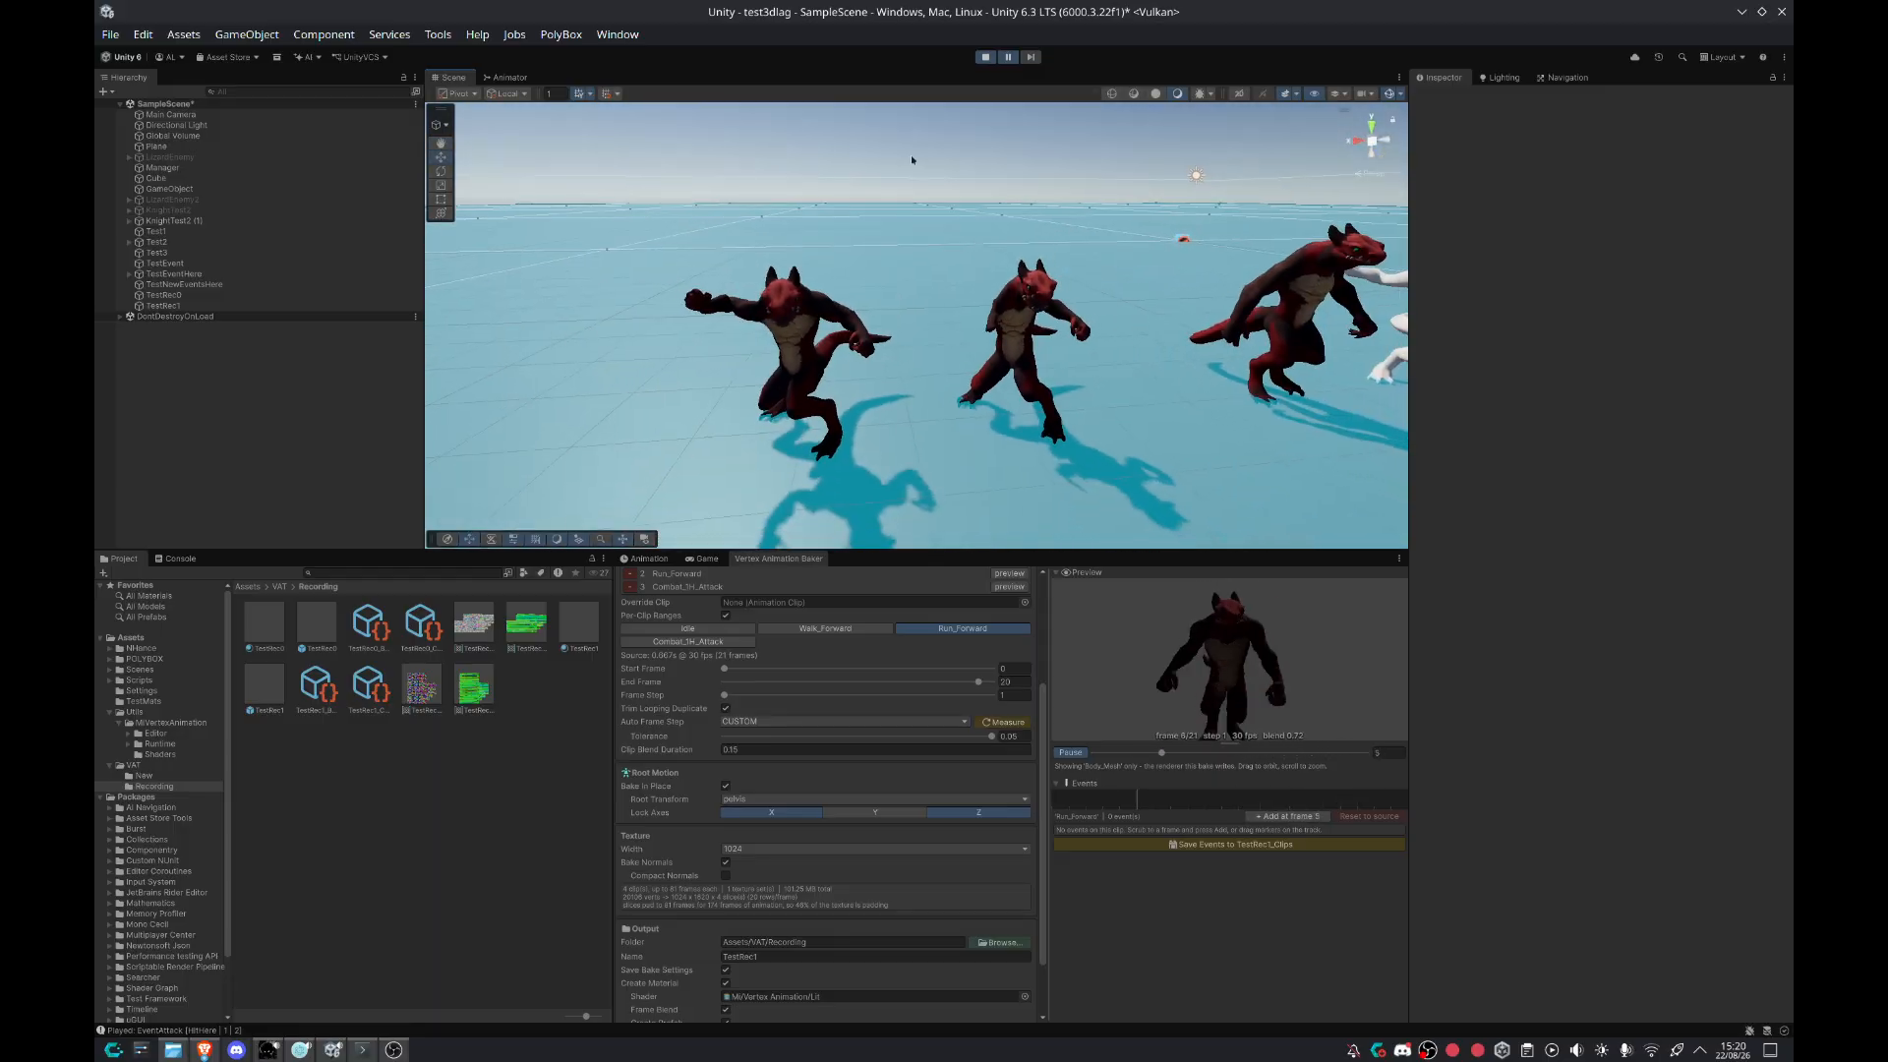
Step: Resume playback, briefly select TestRec0 and TestRec1 together, and exit play mode
{"action": "left_click", "coordinate": [1014, 57]}
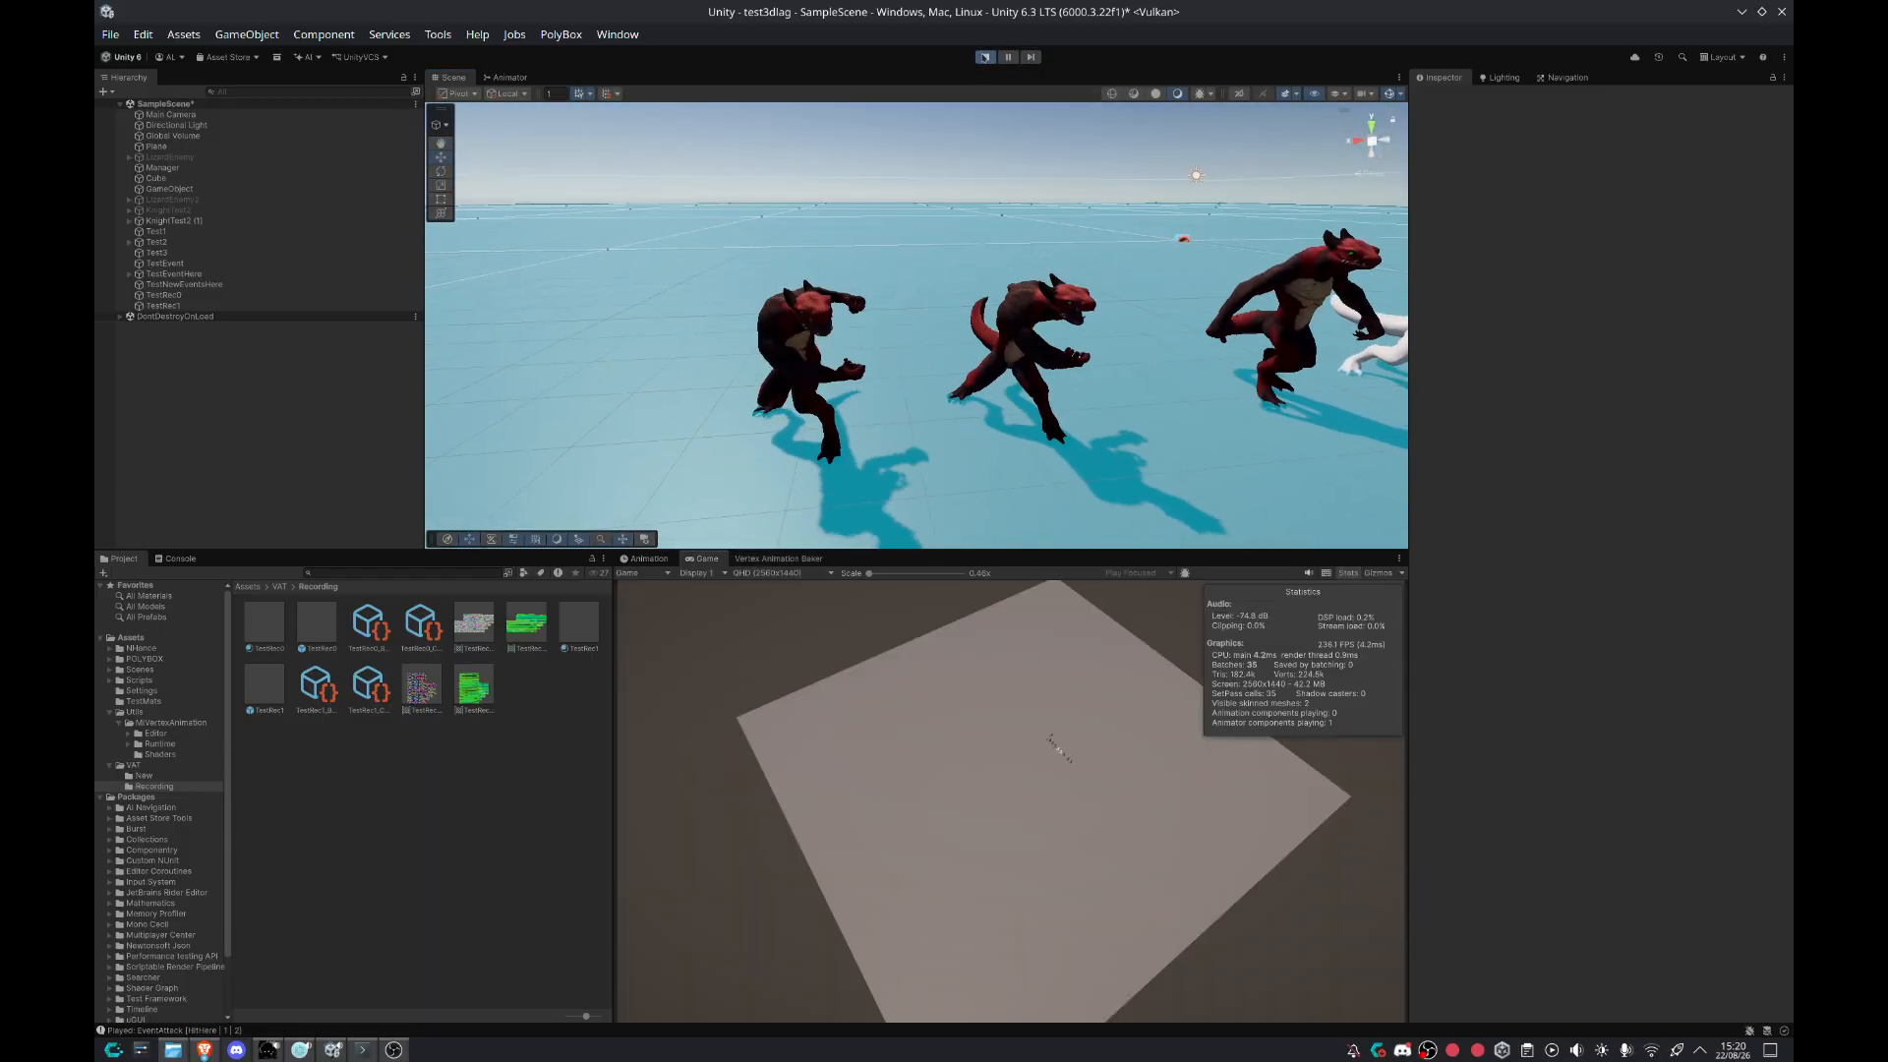
{"action": "left_click", "coordinate": [242, 285]}
{"action": "left_click", "coordinate": [233, 306]}
{"action": "left_click", "coordinate": [233, 297], "text": "shift"}
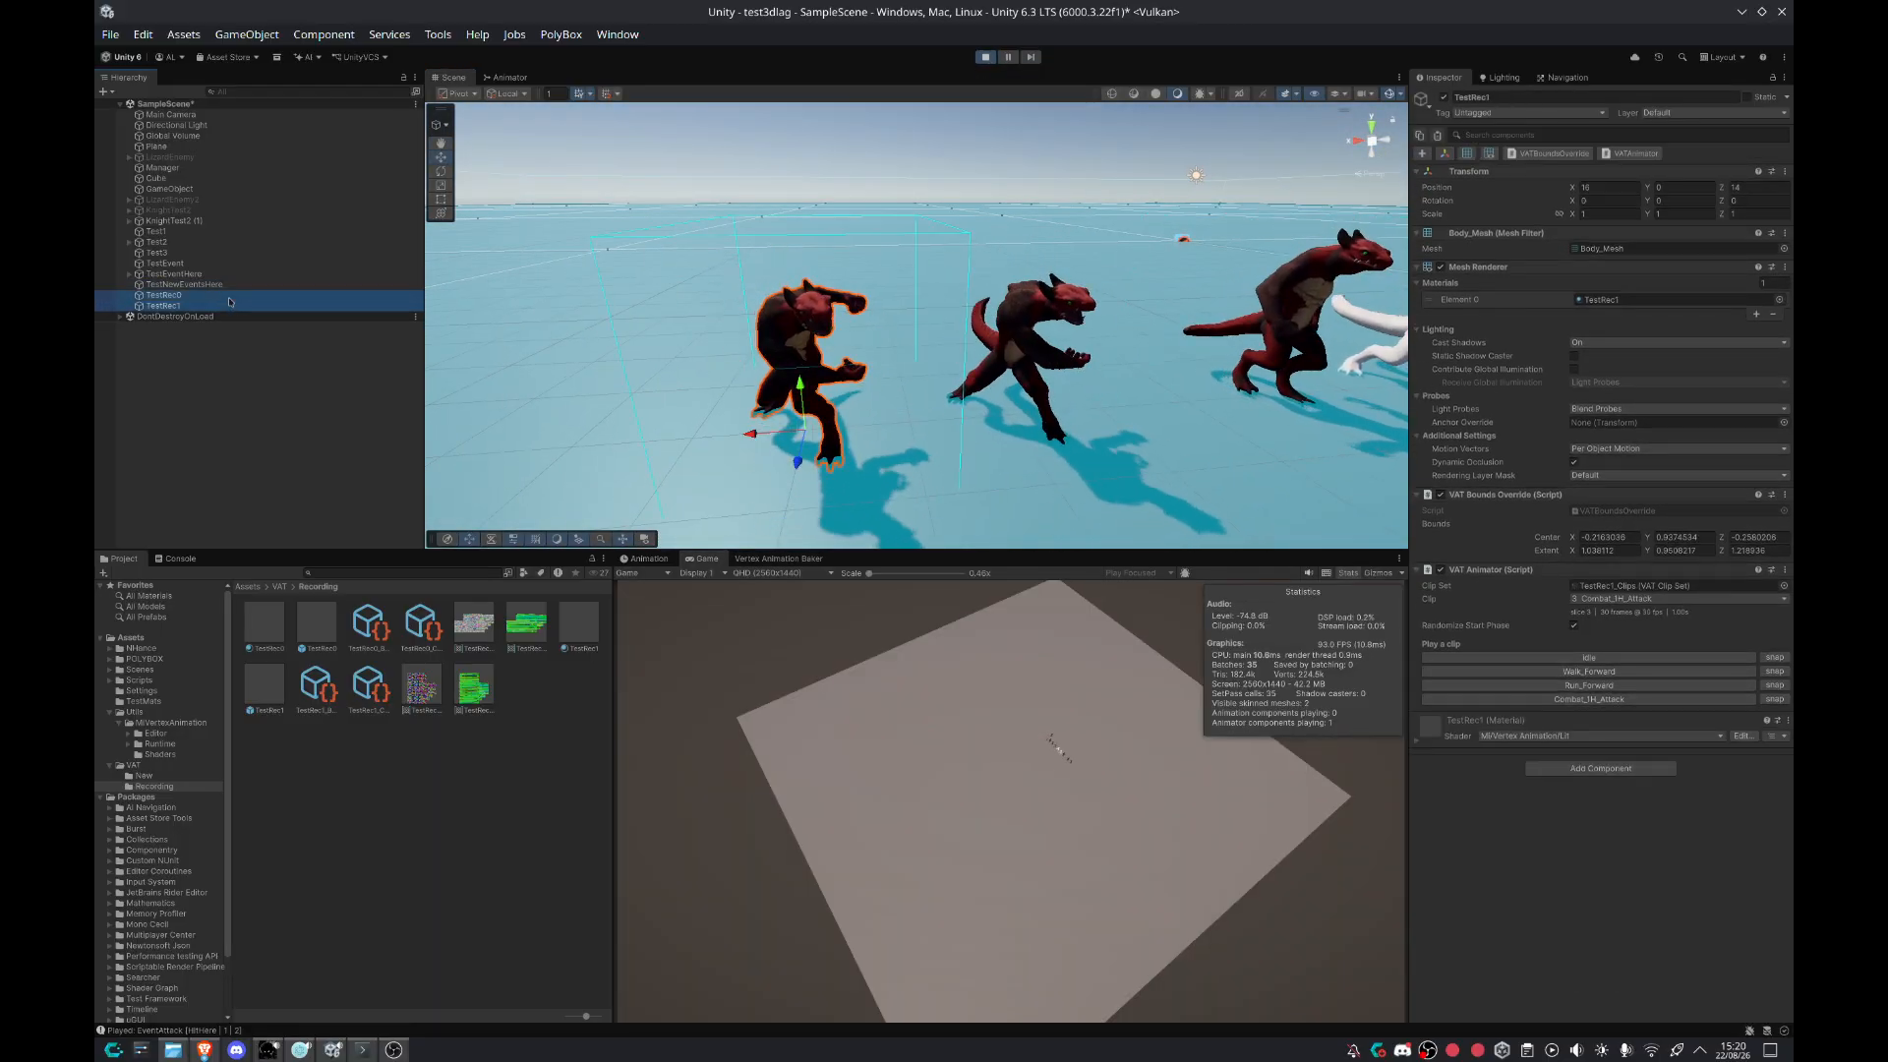
{"action": "left_click", "coordinate": [393, 859]}
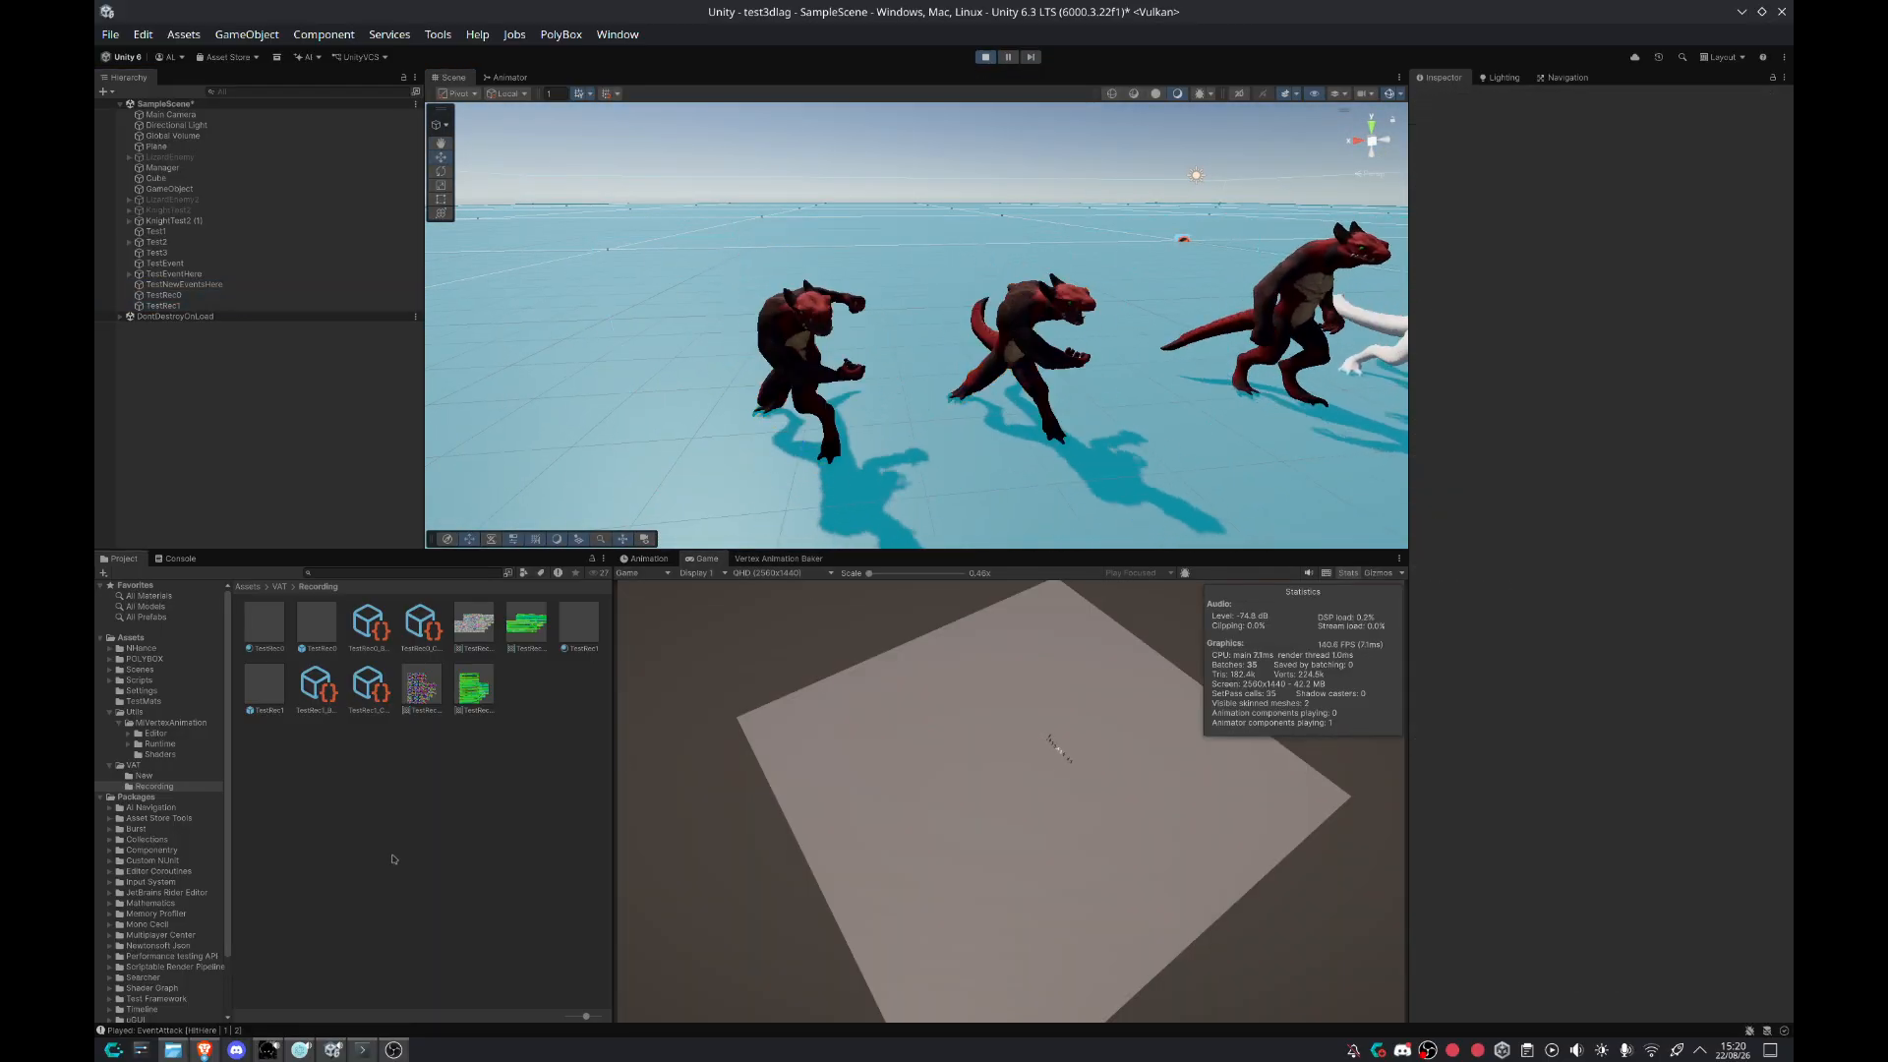
{"action": "left_click", "coordinate": [983, 61]}
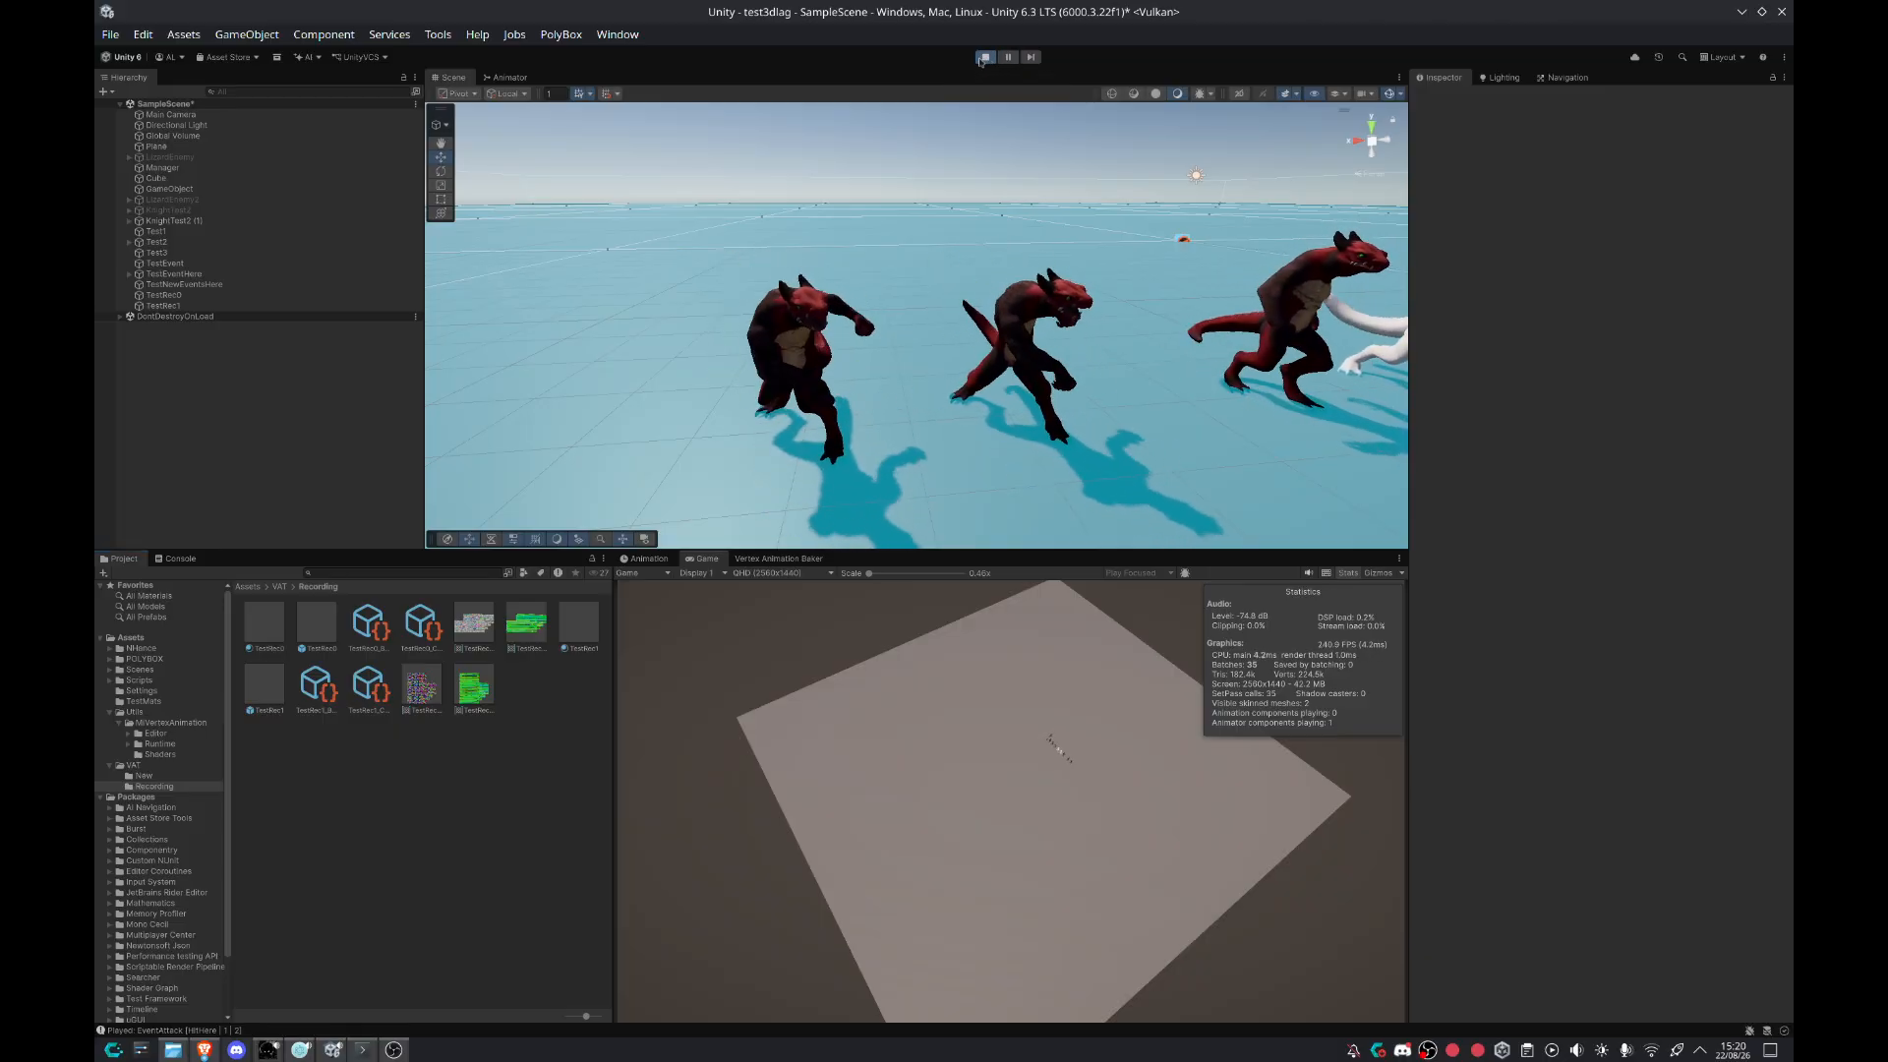
Step: Inspect the TestRec0 and TestRec1 materials and the TestRec1 bake settings asset
{"action": "left_click", "coordinate": [277, 610]}
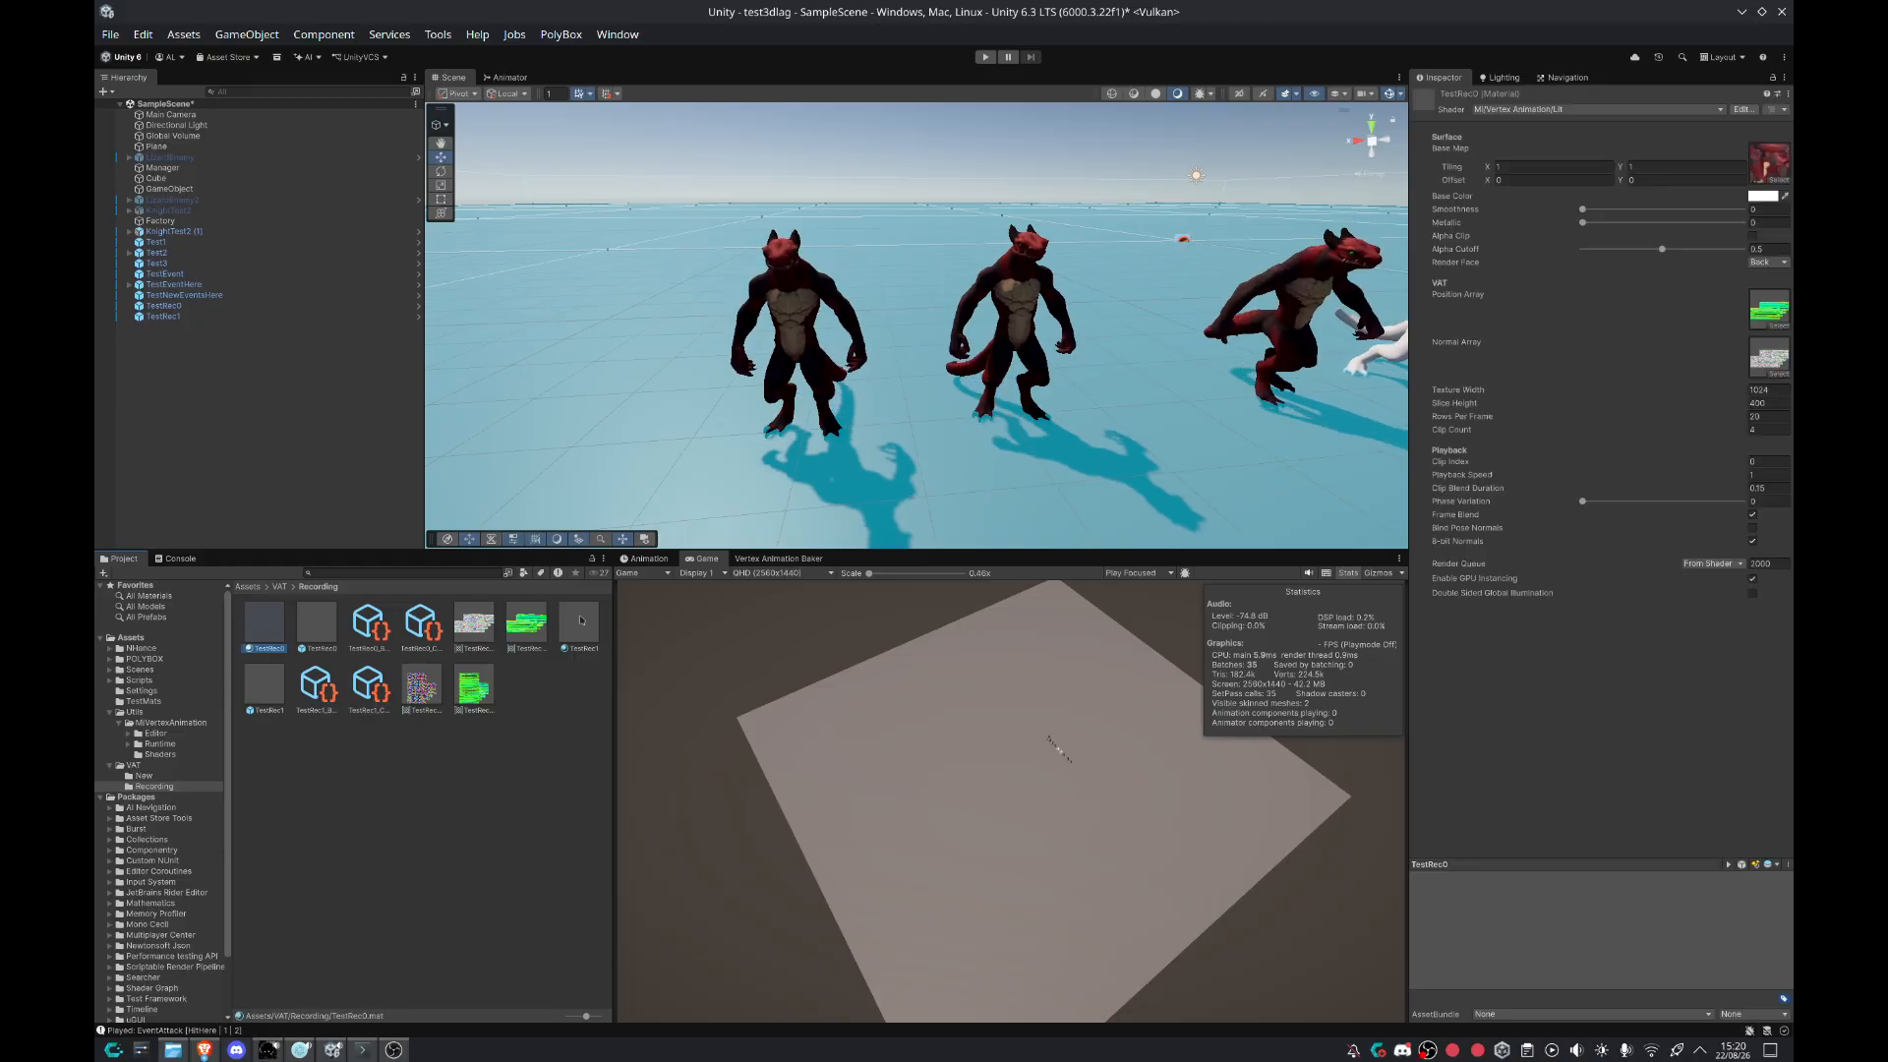
{"action": "left_click", "coordinate": [277, 642]}
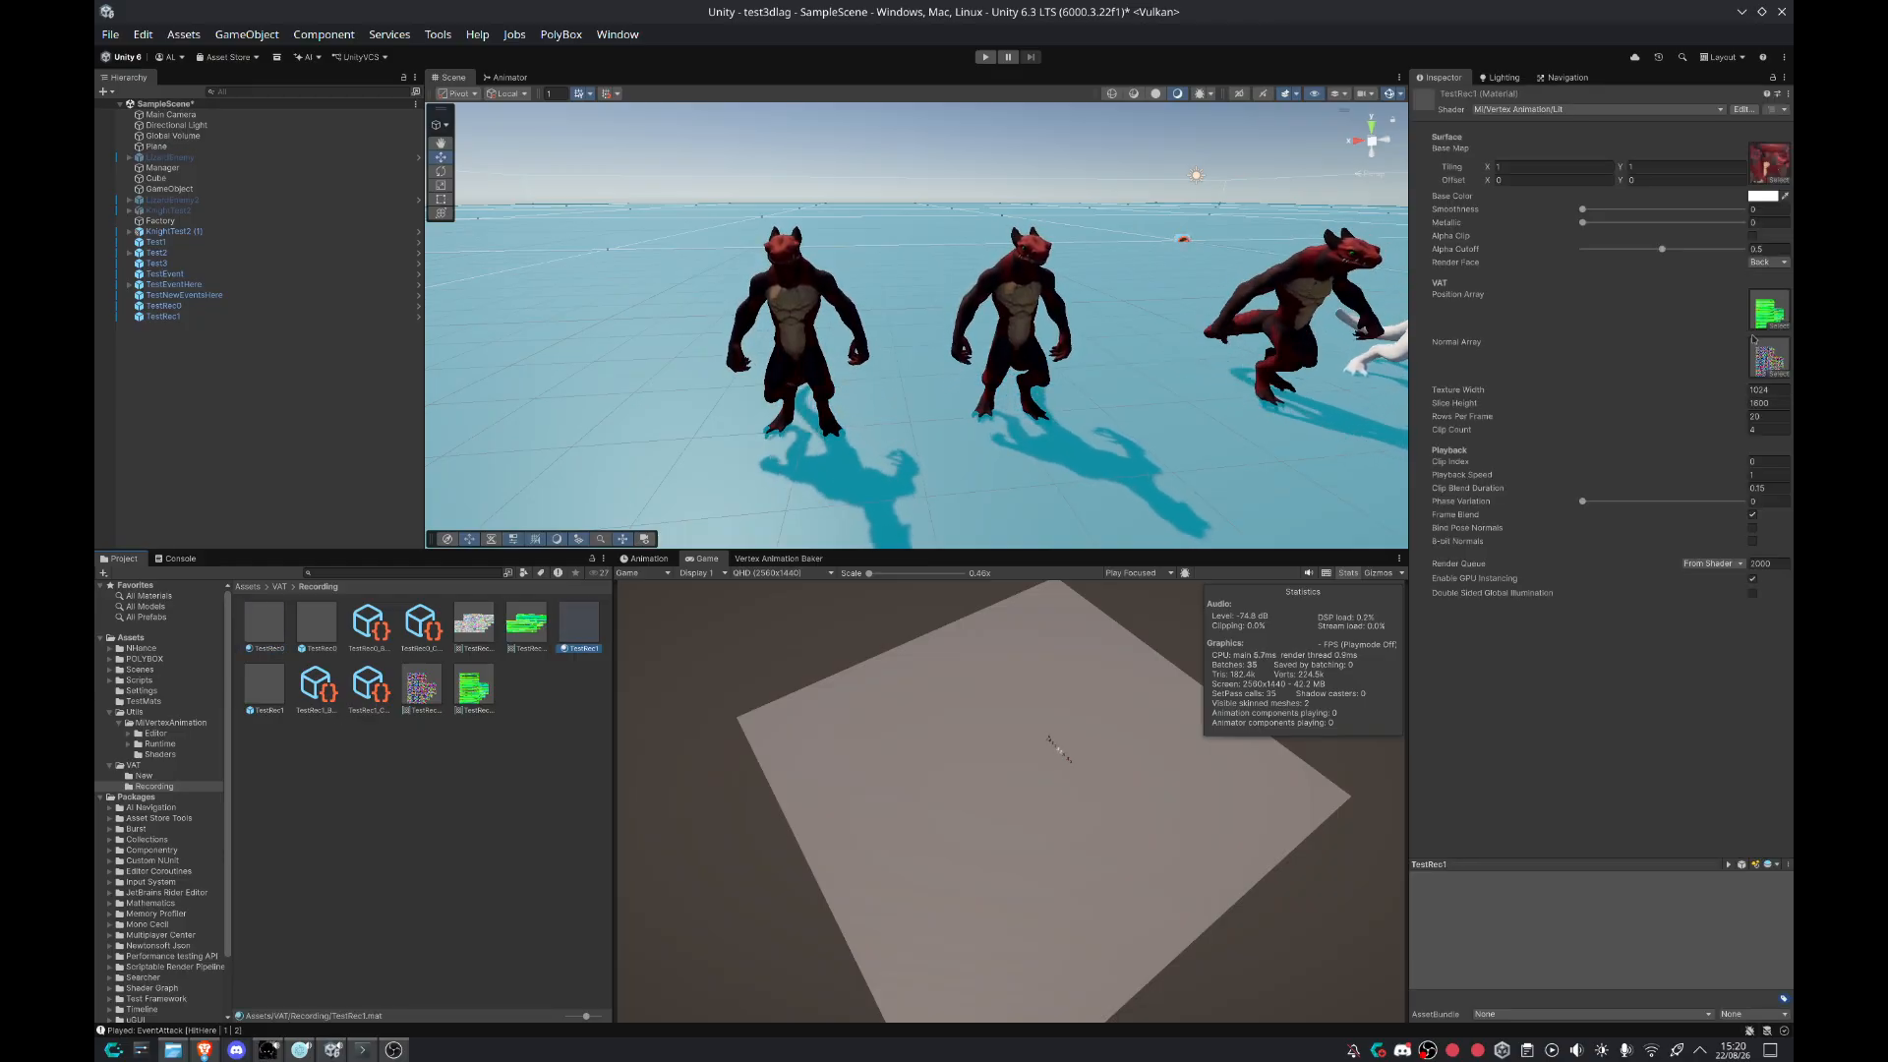
{"action": "left_click", "coordinate": [1755, 364]}
{"action": "left_click", "coordinate": [374, 693]}
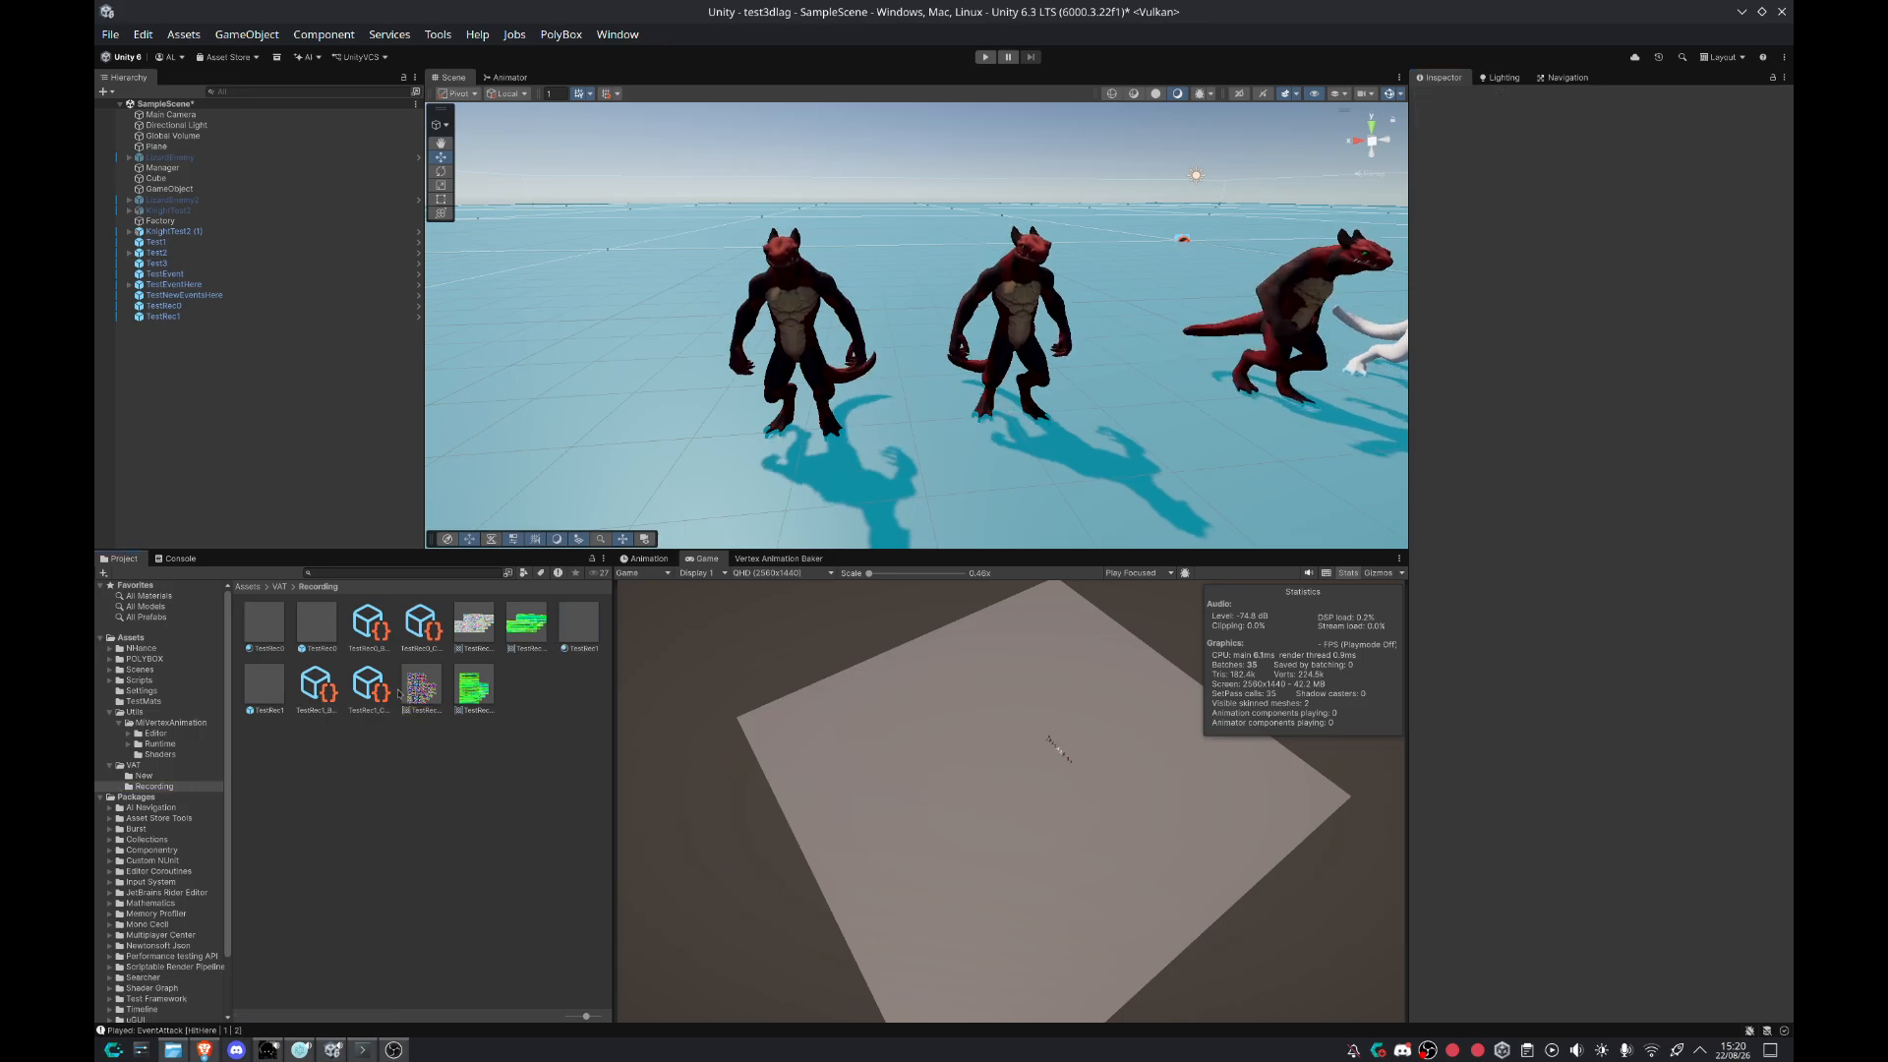
{"action": "left_click", "coordinate": [317, 688]}
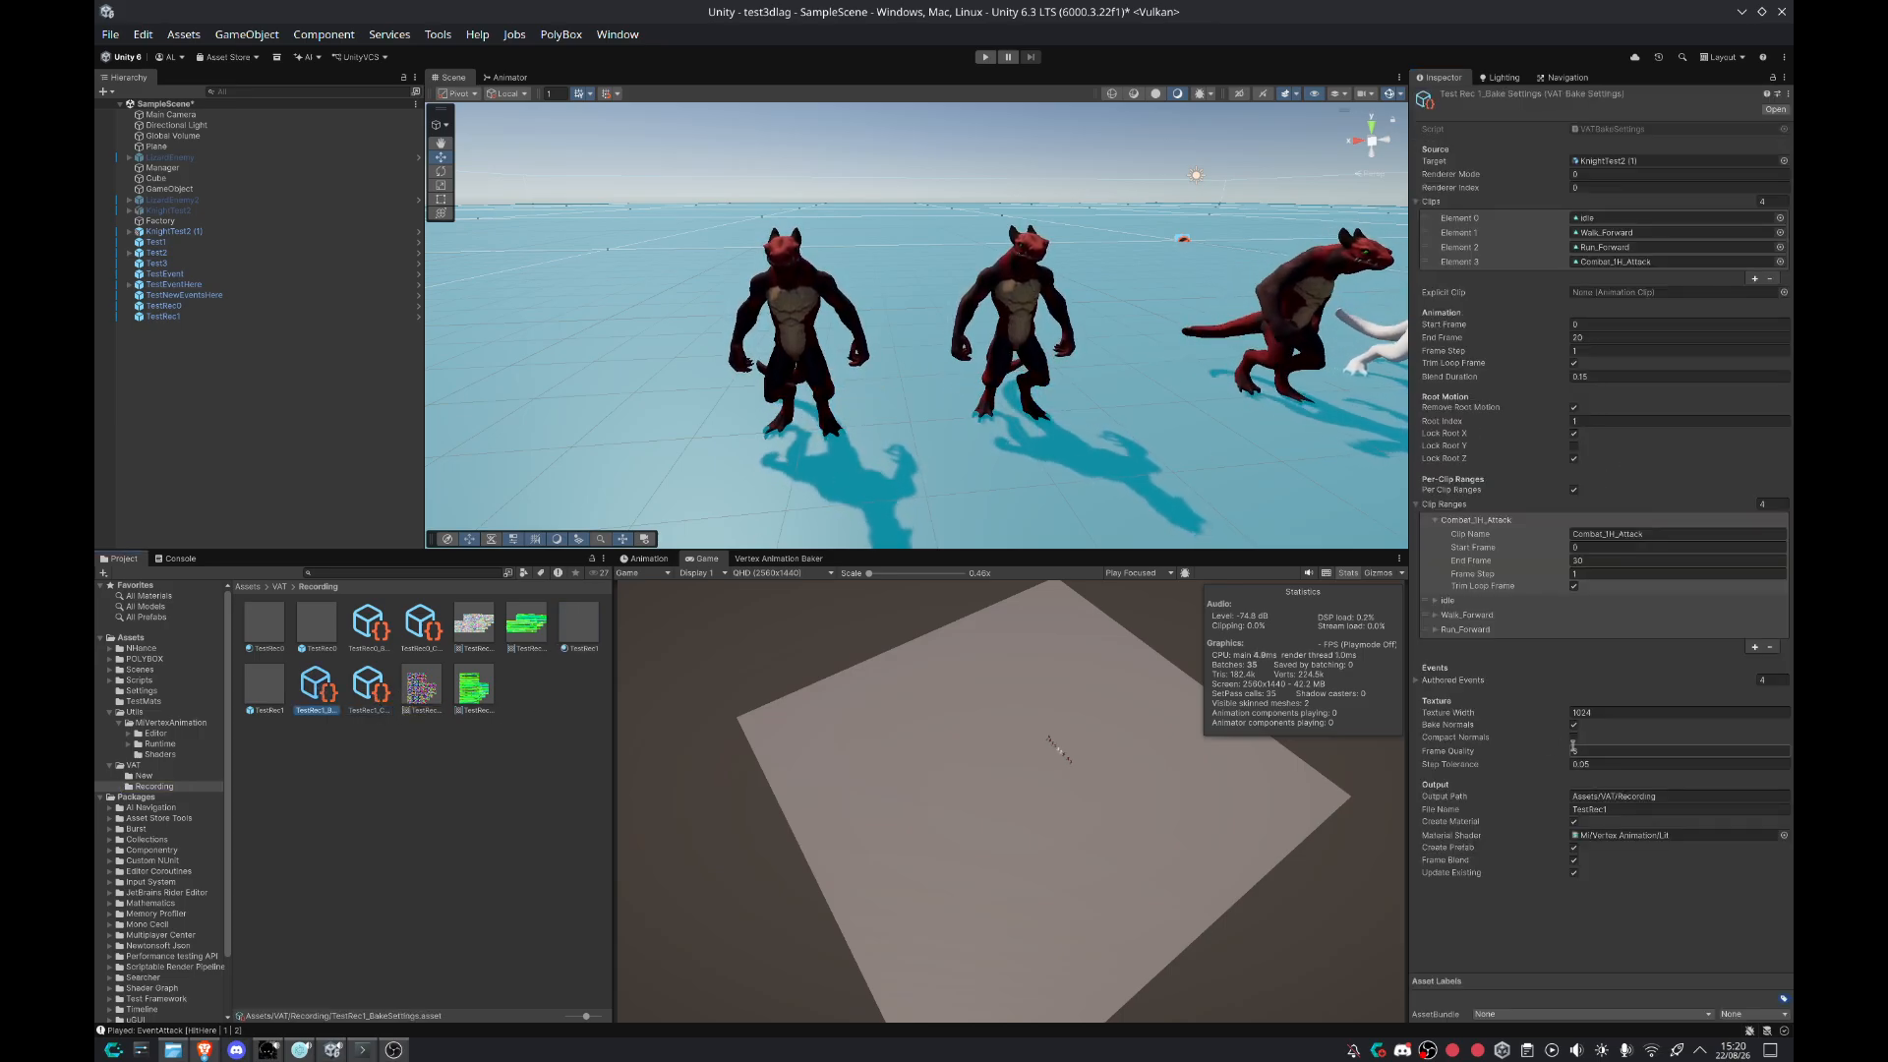
Step: Maximize the Scene view on both TestRec models and hide the gizmos
{"action": "left_click", "coordinate": [530, 786]}
{"action": "key", "text": "w"}
{"action": "mouse_move", "coordinate": [922, 397]}
{"action": "right_mouse_down"}
{"action": "mouse_move", "coordinate": [1017, 384]}
{"action": "mouse_move", "coordinate": [1026, 439]}
{"action": "mouse_move", "coordinate": [1043, 352]}
{"action": "mouse_move", "coordinate": [959, 388]}
{"action": "mouse_move", "coordinate": [910, 383]}
{"action": "right_mouse_up"}
{"action": "key", "text": "a"}
{"action": "key", "text": "s"}
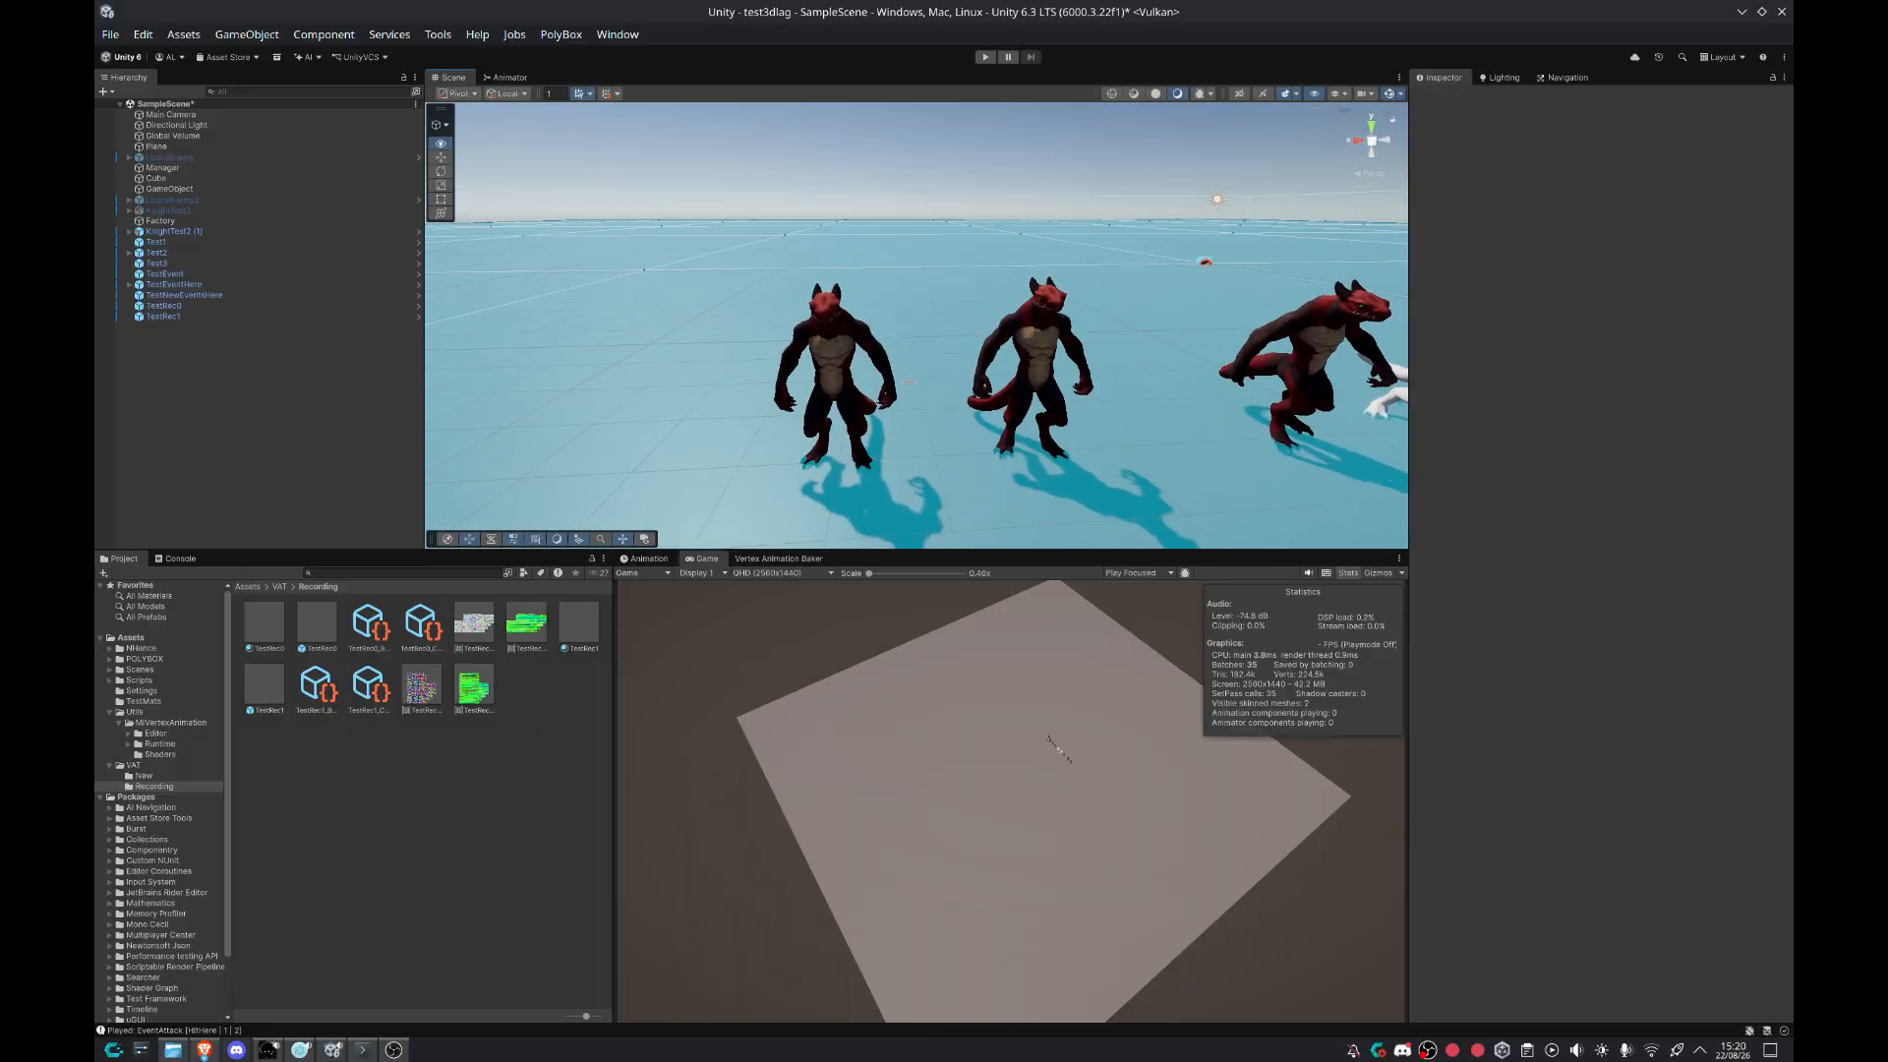
{"action": "key", "text": "shift+space"}
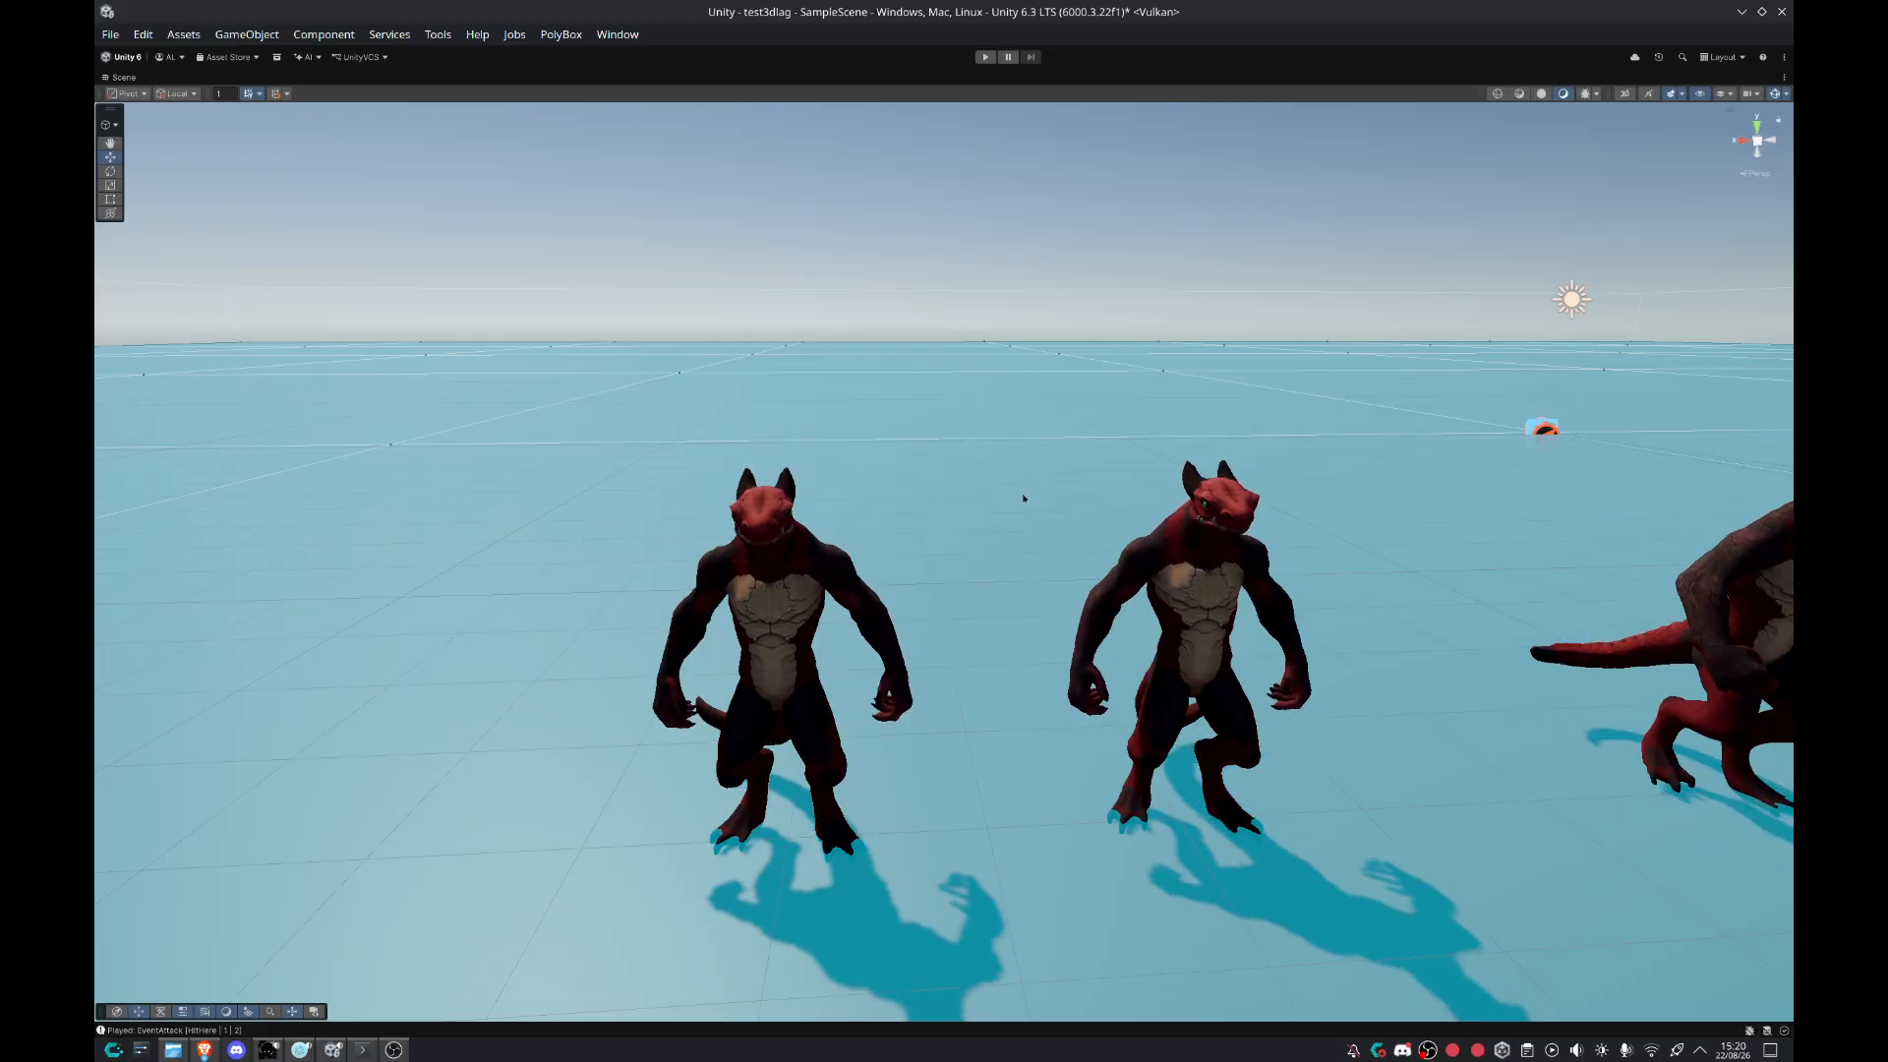
{"action": "key", "text": "w"}
{"action": "right_click_drag", "start_coordinate": [1024, 498], "coordinate": [1116, 519]}
{"action": "left_click", "coordinate": [1776, 96]}
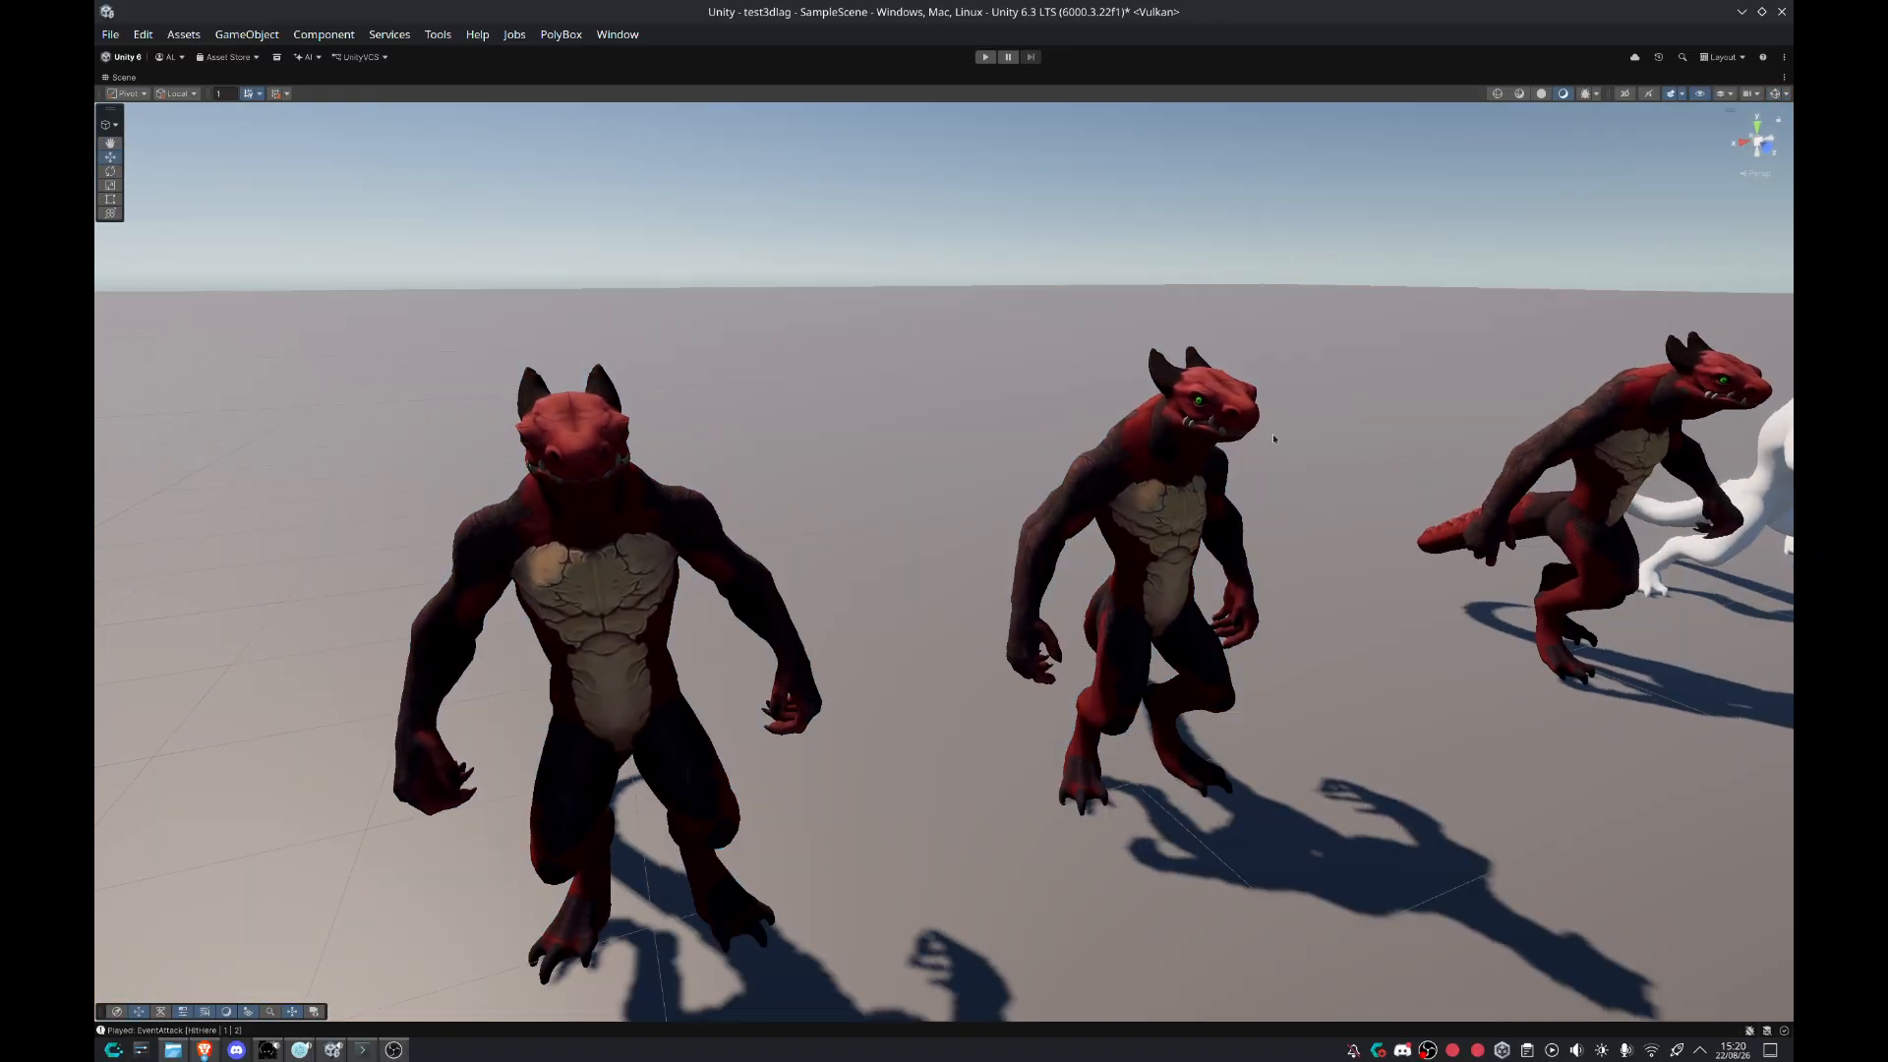
Step: Examine the two TestRec models up close from the front and from behind
{"action": "key", "text": "w"}
{"action": "right_click_drag", "start_coordinate": [1272, 434], "coordinate": [1310, 518]}
{"action": "key", "text": "s"}
{"action": "key", "text": "s"}
{"action": "key", "text": "w"}
{"action": "key", "text": "a"}
{"action": "key", "text": "s"}
{"action": "key", "text": "w"}
{"action": "key", "text": "s"}
{"action": "key", "text": "w"}
{"action": "key", "text": "s"}
{"action": "key", "text": "d"}
{"action": "key", "text": "a"}
{"action": "key", "text": "s"}
{"action": "key", "text": "w"}
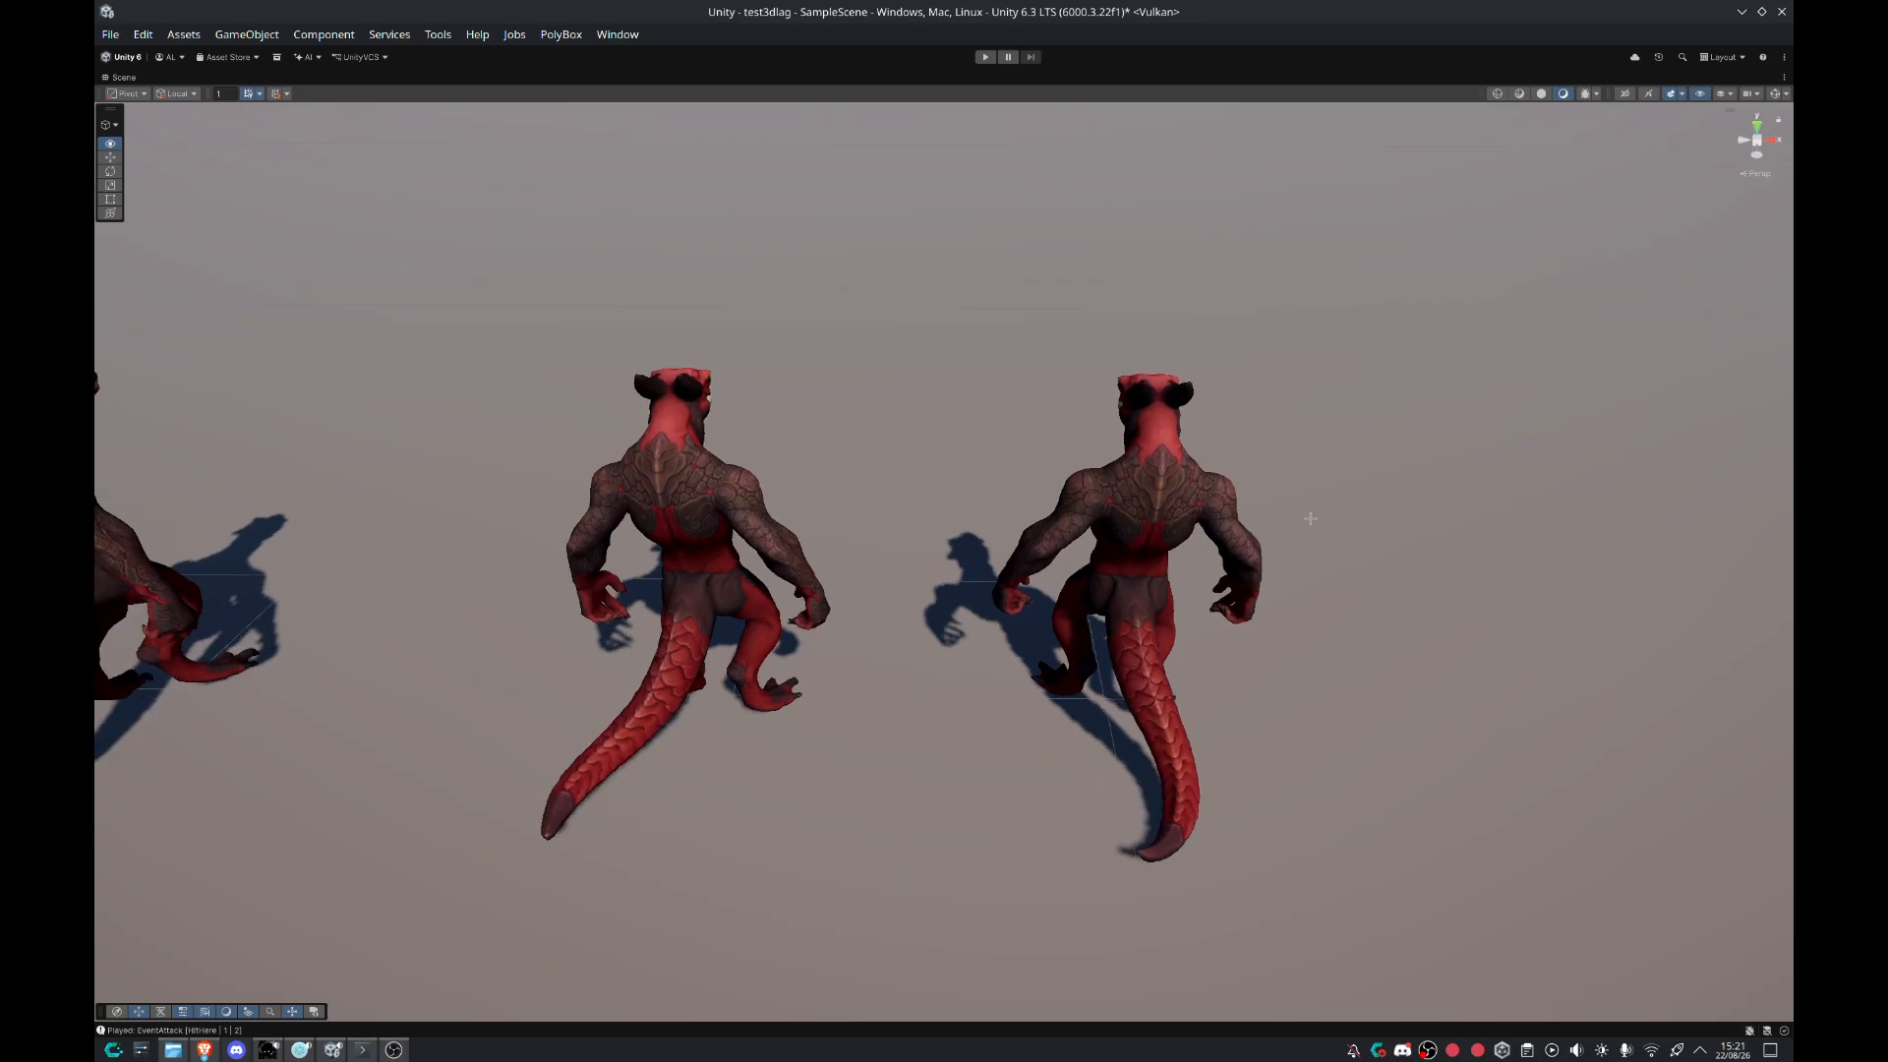
Step: Compare the two TestRec models from the front at a distance in the maximized Scene view
{"action": "key", "text": "w"}
{"action": "key", "text": "d"}
{"action": "right_click_drag", "start_coordinate": [1310, 518], "coordinate": [590, 484]}
{"action": "key", "text": "a"}
{"action": "key", "text": "w"}
{"action": "key", "text": "s"}
{"action": "key", "text": "d"}
{"action": "key", "text": "s"}
{"action": "key", "text": "d"}
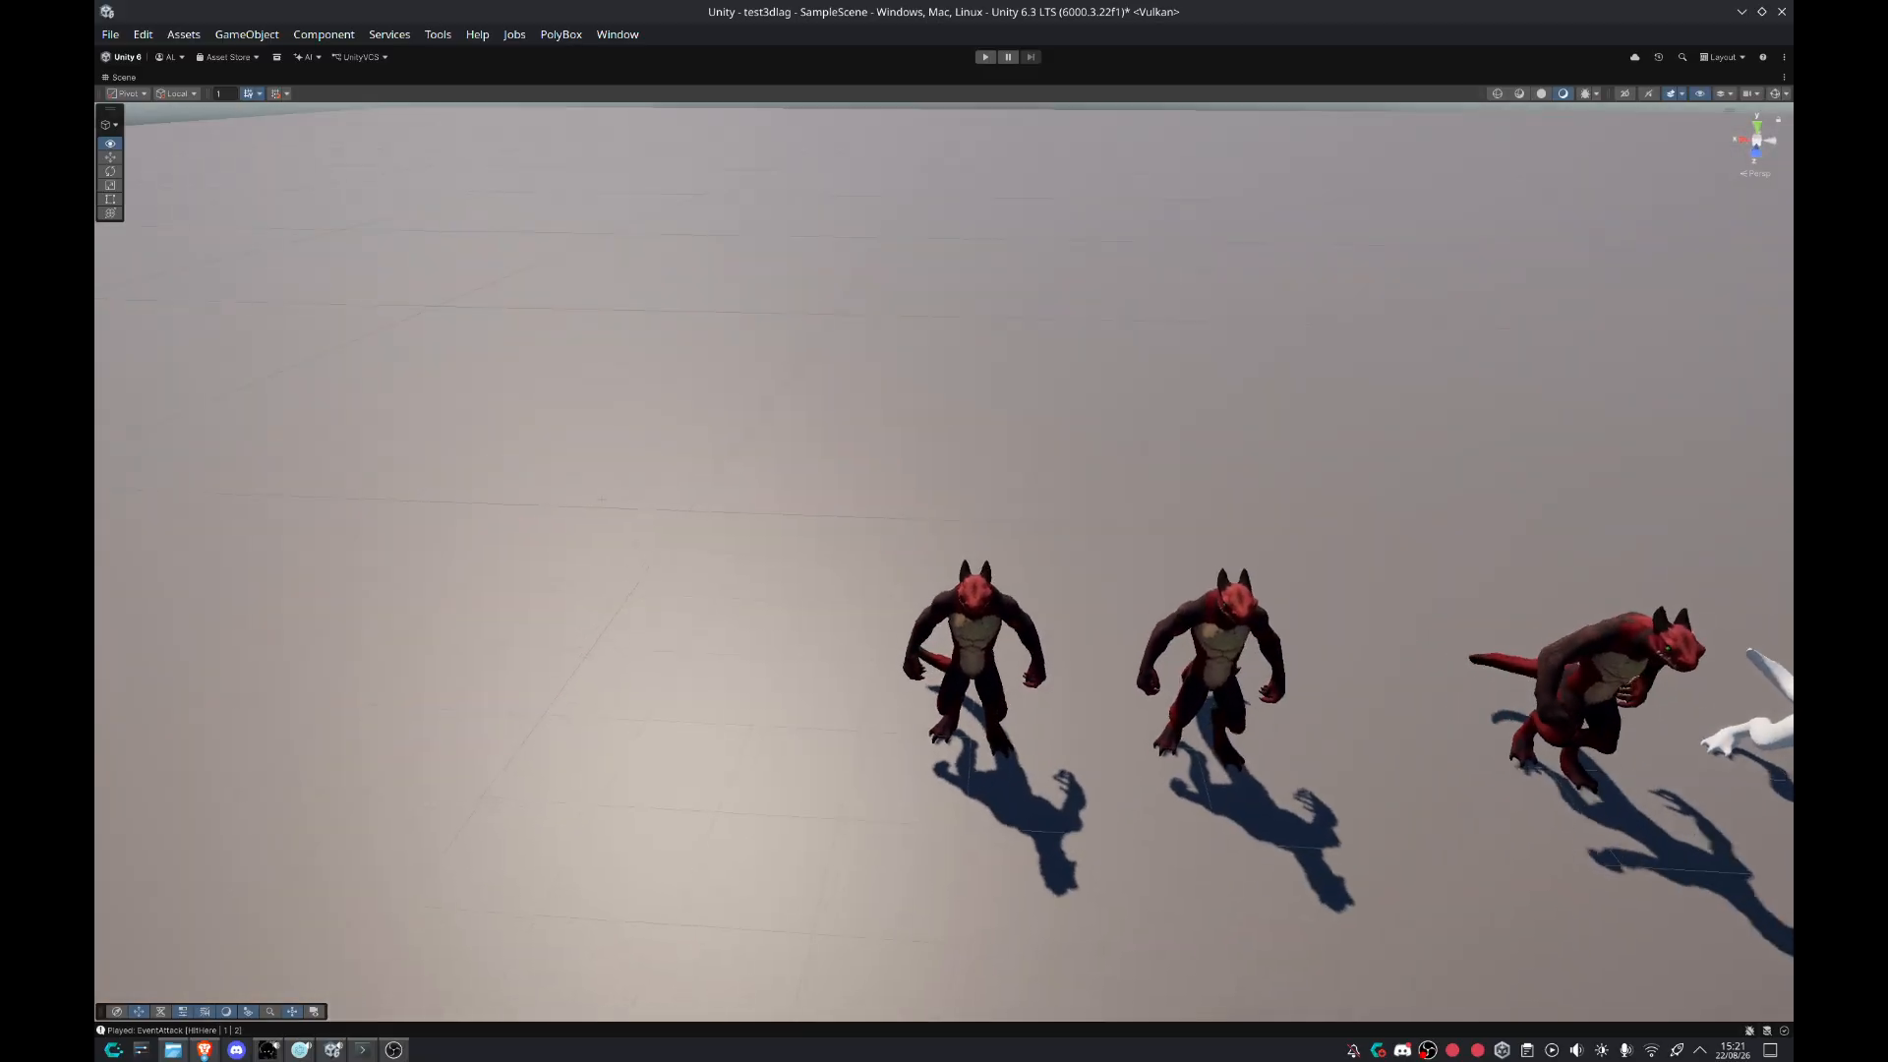
{"action": "double_click", "coordinate": [124, 78]}
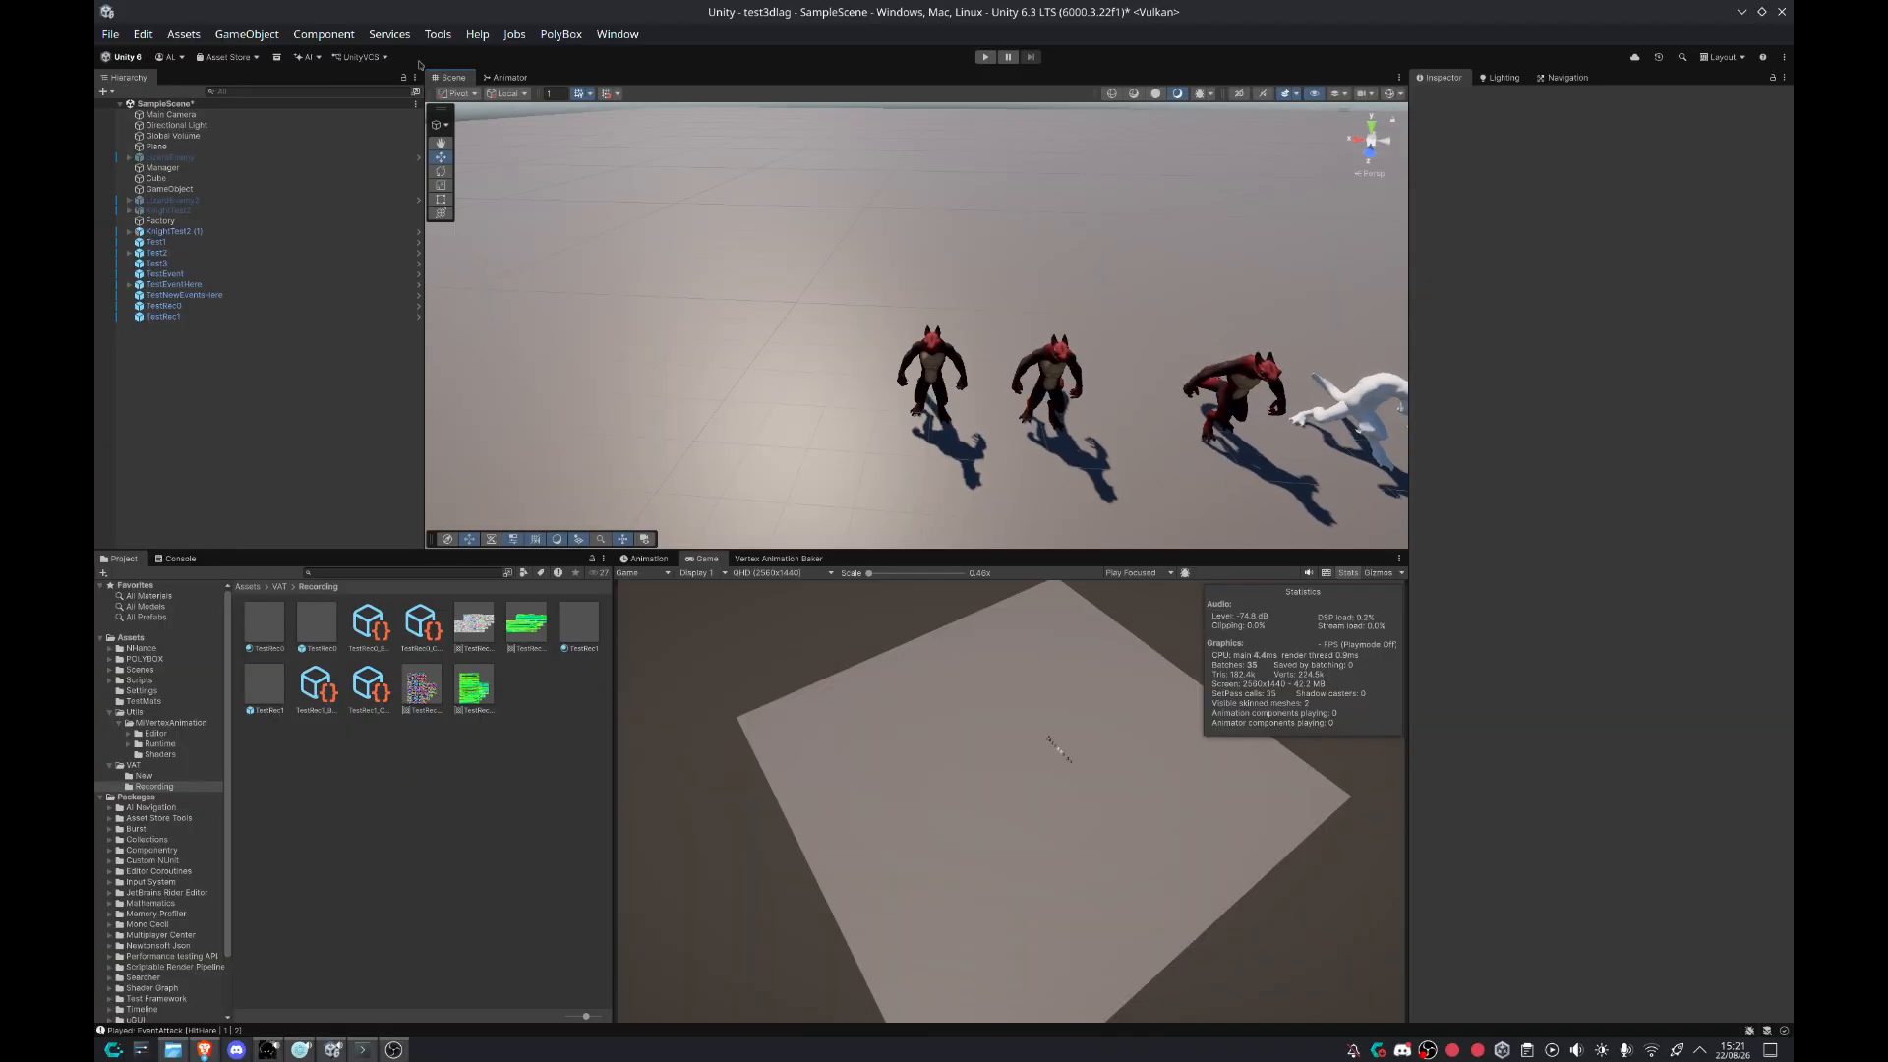
{"action": "double_click", "coordinate": [453, 79]}
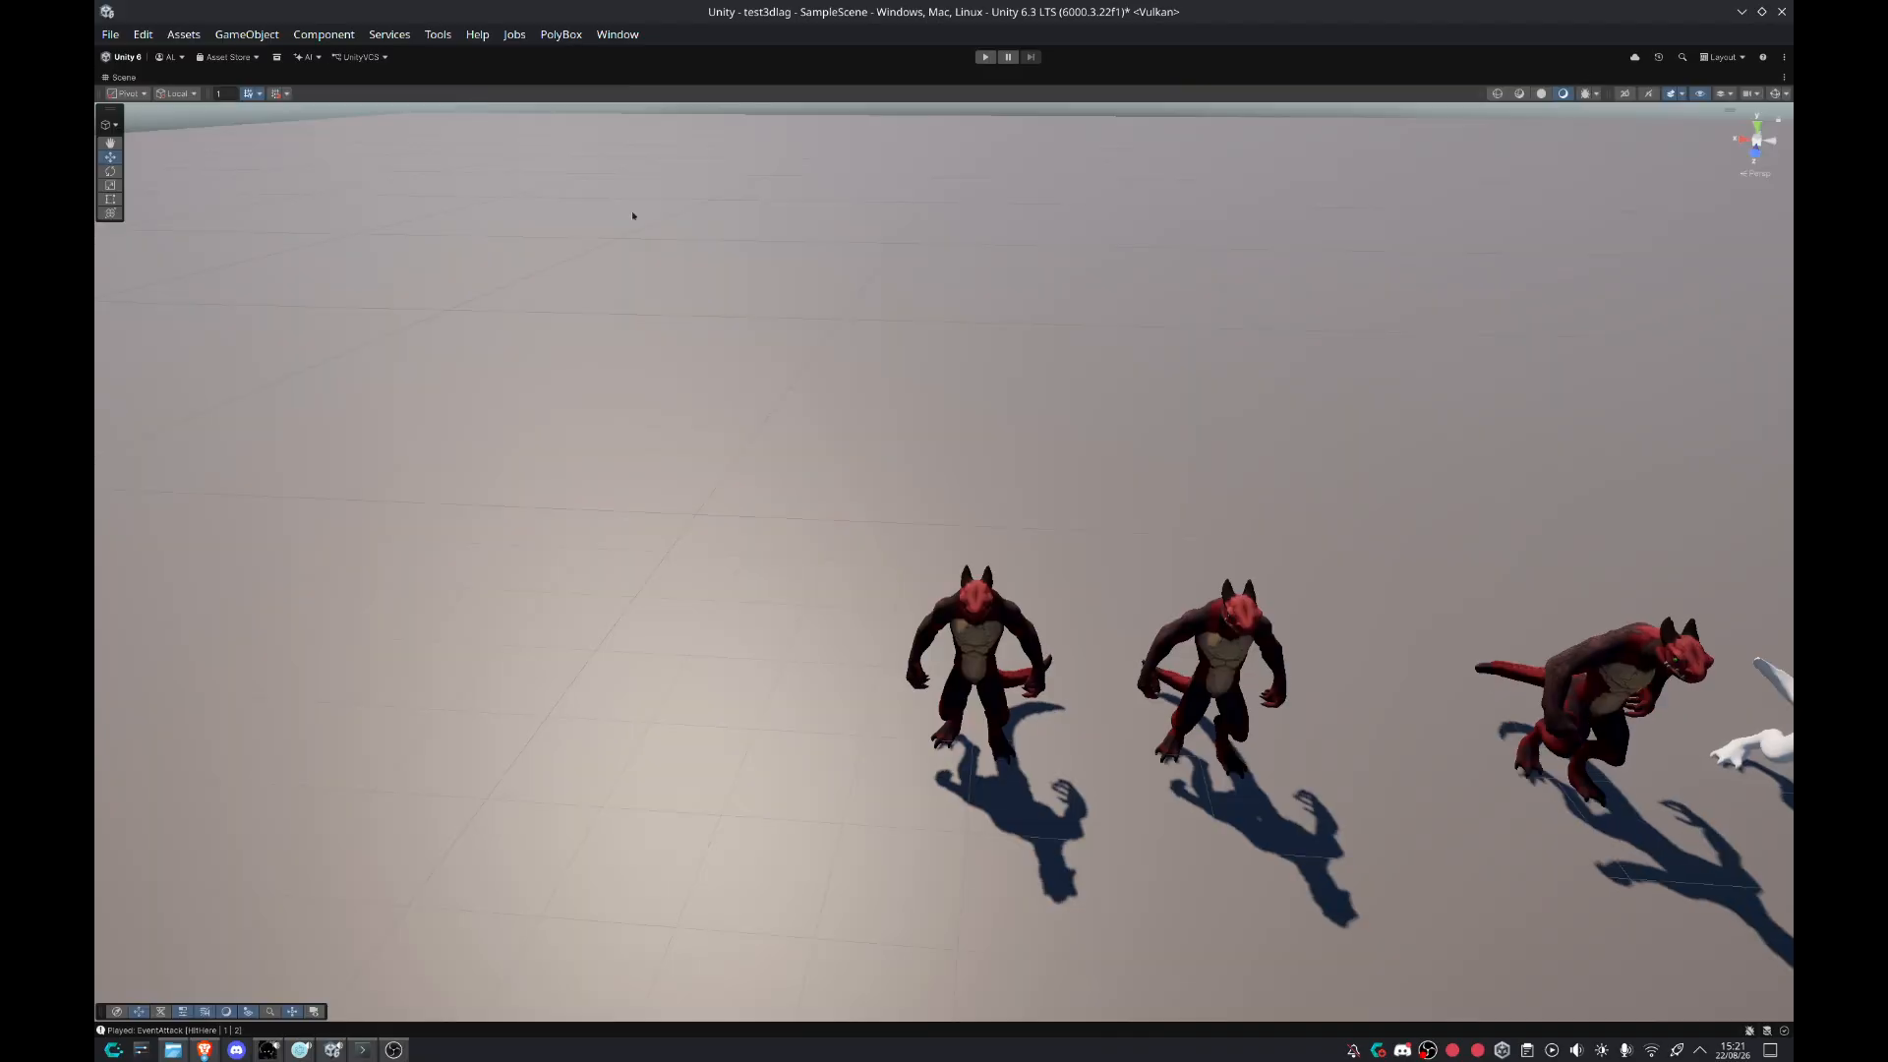
Step: Examine the whole row of character models from above and behind
{"action": "key", "text": "a"}
{"action": "right_click_drag", "start_coordinate": [635, 213], "coordinate": [1180, 324]}
{"action": "key", "text": "d"}
{"action": "mouse_move", "coordinate": [1064, 462]}
{"action": "right_mouse_down"}
{"action": "mouse_move", "coordinate": [1053, 428]}
{"action": "mouse_move", "coordinate": [1045, 442]}
{"action": "right_mouse_up"}
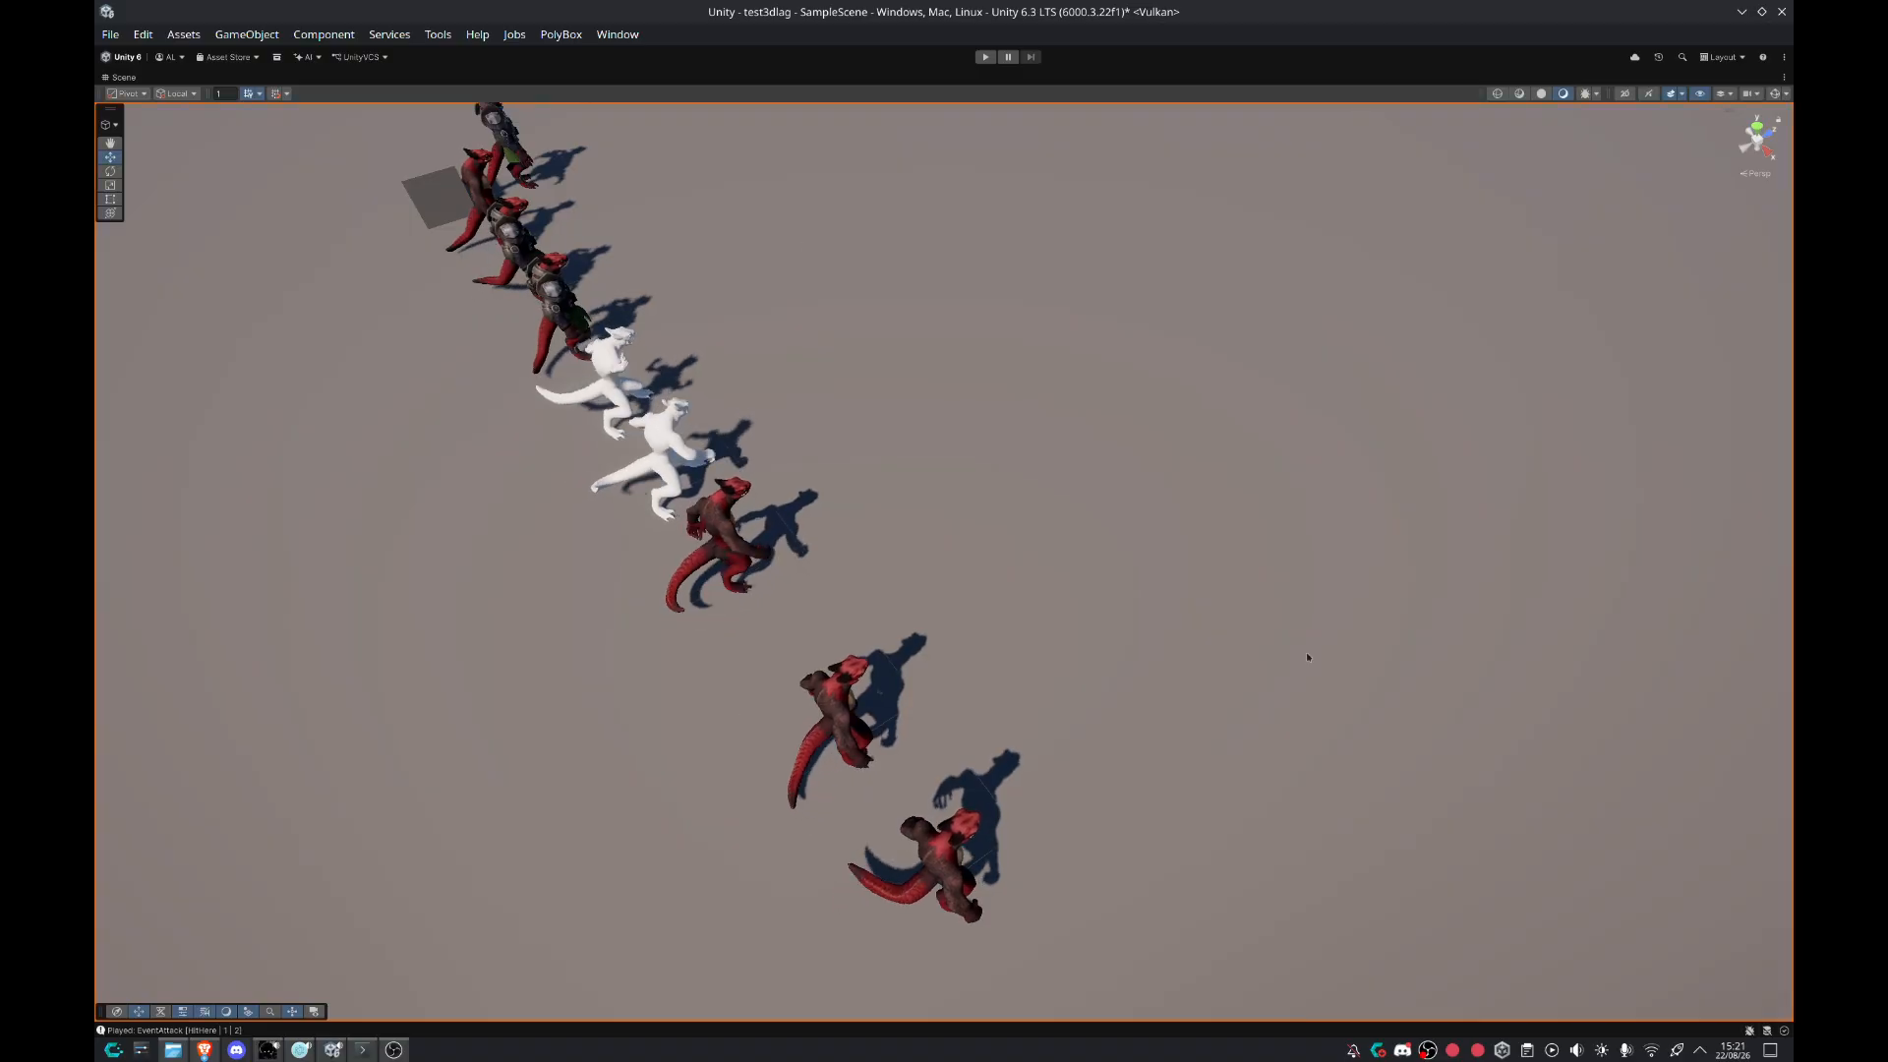
{"action": "right_click_drag", "start_coordinate": [1095, 379], "coordinate": [1116, 358]}
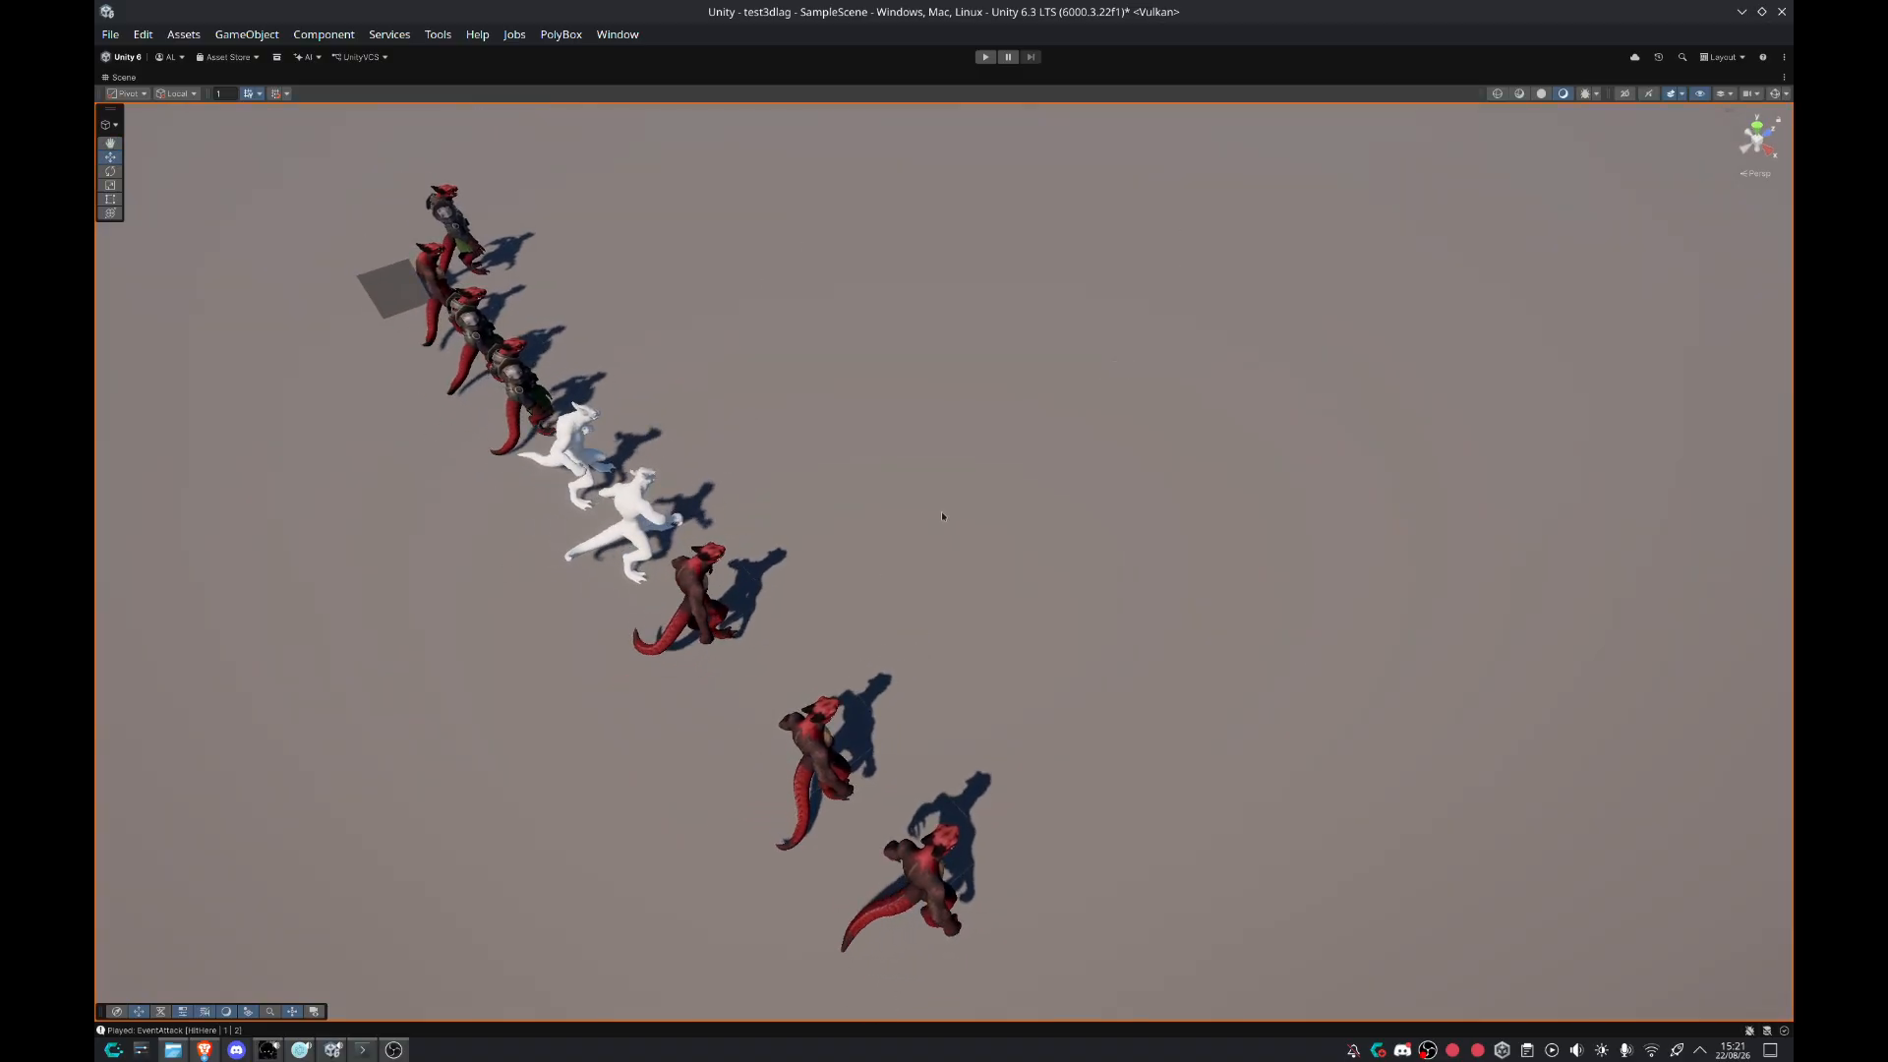
{"action": "right_click_drag", "start_coordinate": [941, 512], "coordinate": [929, 527]}
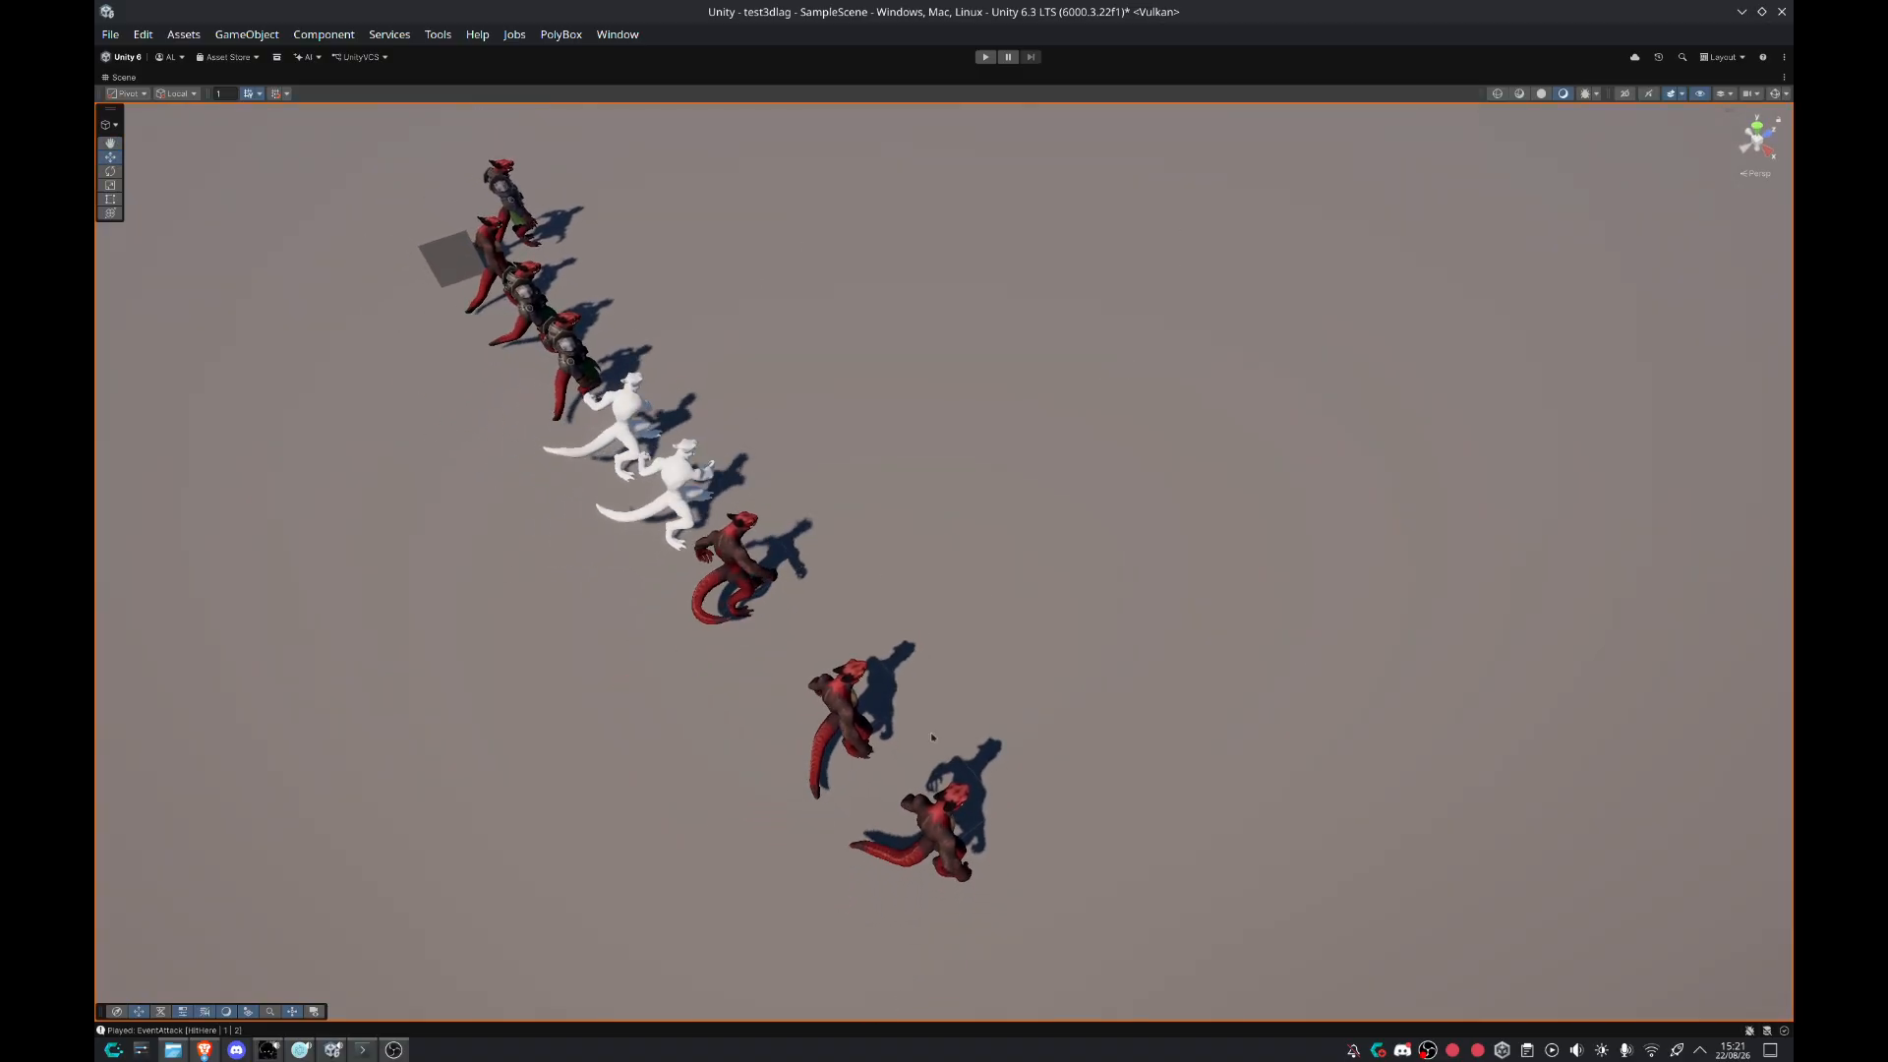
Step: Restore the full editor layout, and activate the LizardEnemy2 object and frame it in the Scene view
{"action": "double_click", "coordinate": [119, 79]}
{"action": "right_click_drag", "start_coordinate": [644, 418], "coordinate": [333, 362]}
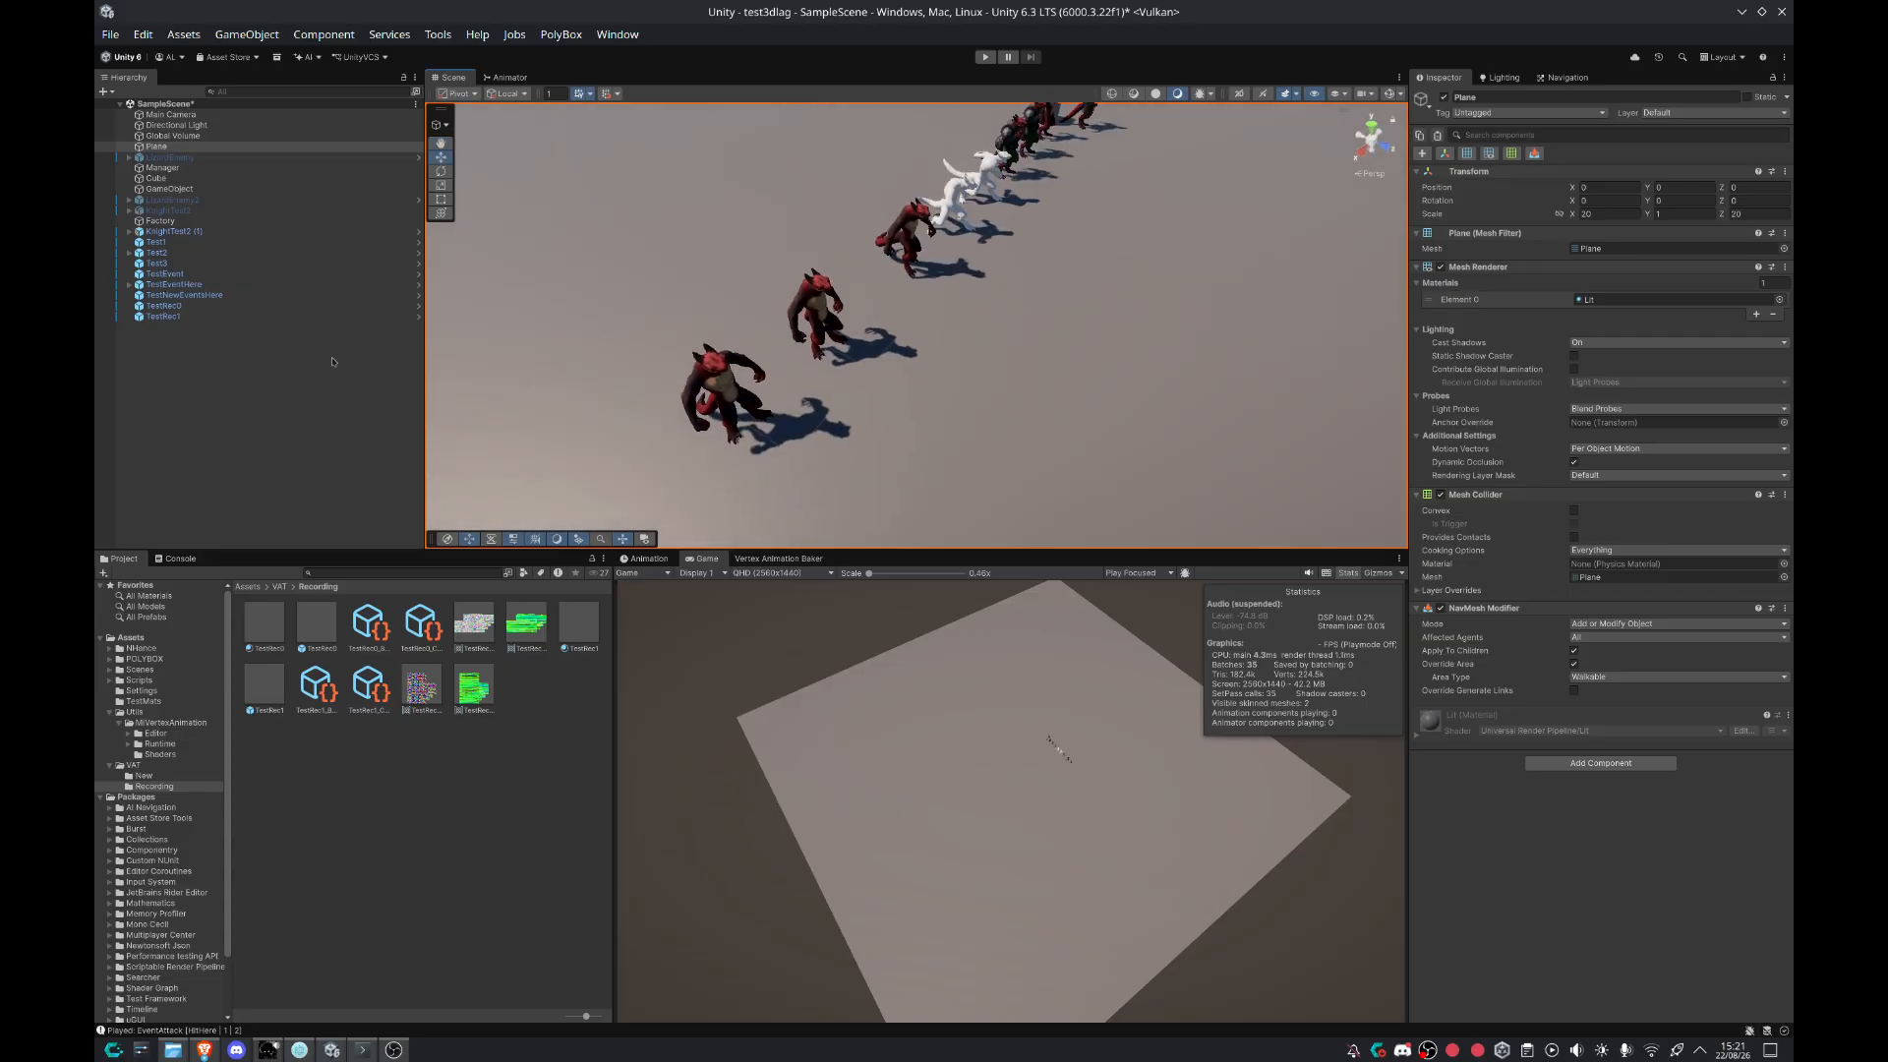
{"action": "left_click", "coordinate": [184, 306]}
{"action": "right_click_drag", "start_coordinate": [1061, 320], "coordinate": [1027, 165]}
{"action": "left_click", "coordinate": [202, 200]}
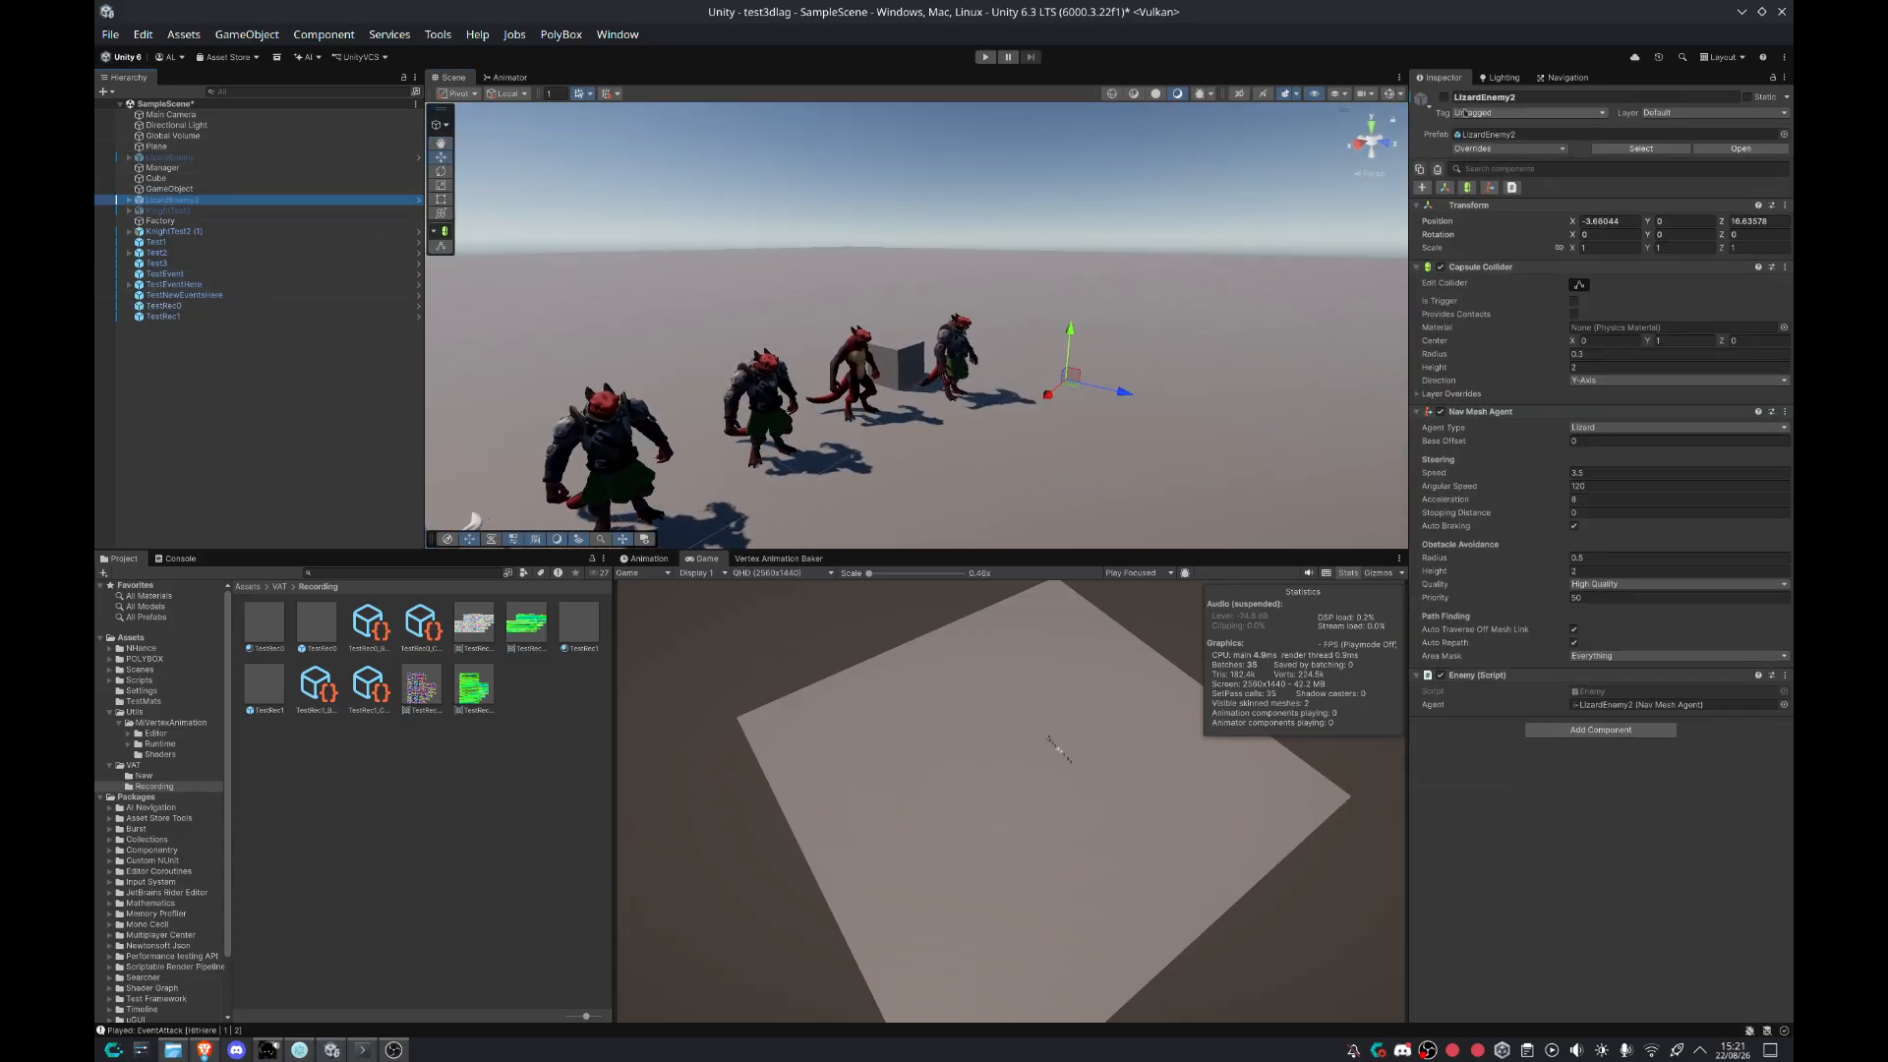
{"action": "key", "text": "f"}
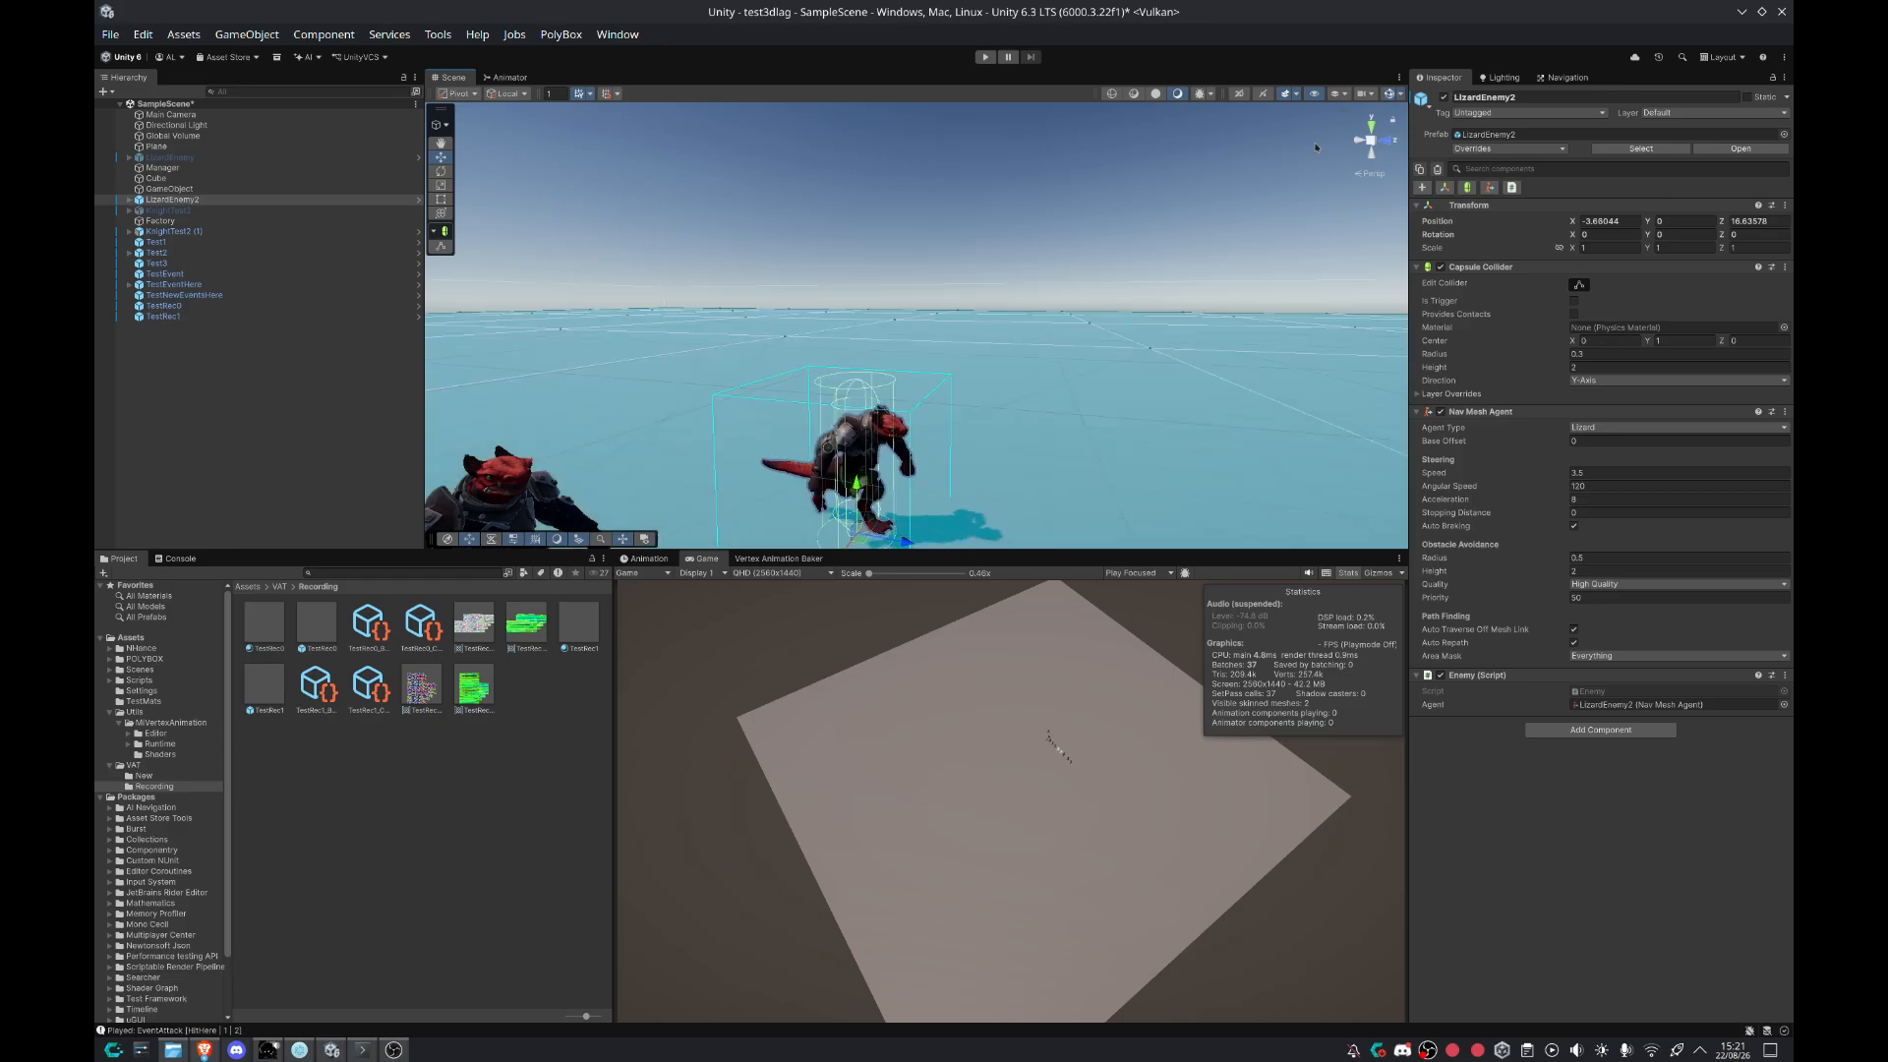
Step: Bring the whole row of models into view from the front and hide the gizmos
{"action": "right_click_drag", "start_coordinate": [1020, 348], "coordinate": [983, 285]}
{"action": "key", "text": "w"}
{"action": "key", "text": "d"}
{"action": "key", "text": "s"}
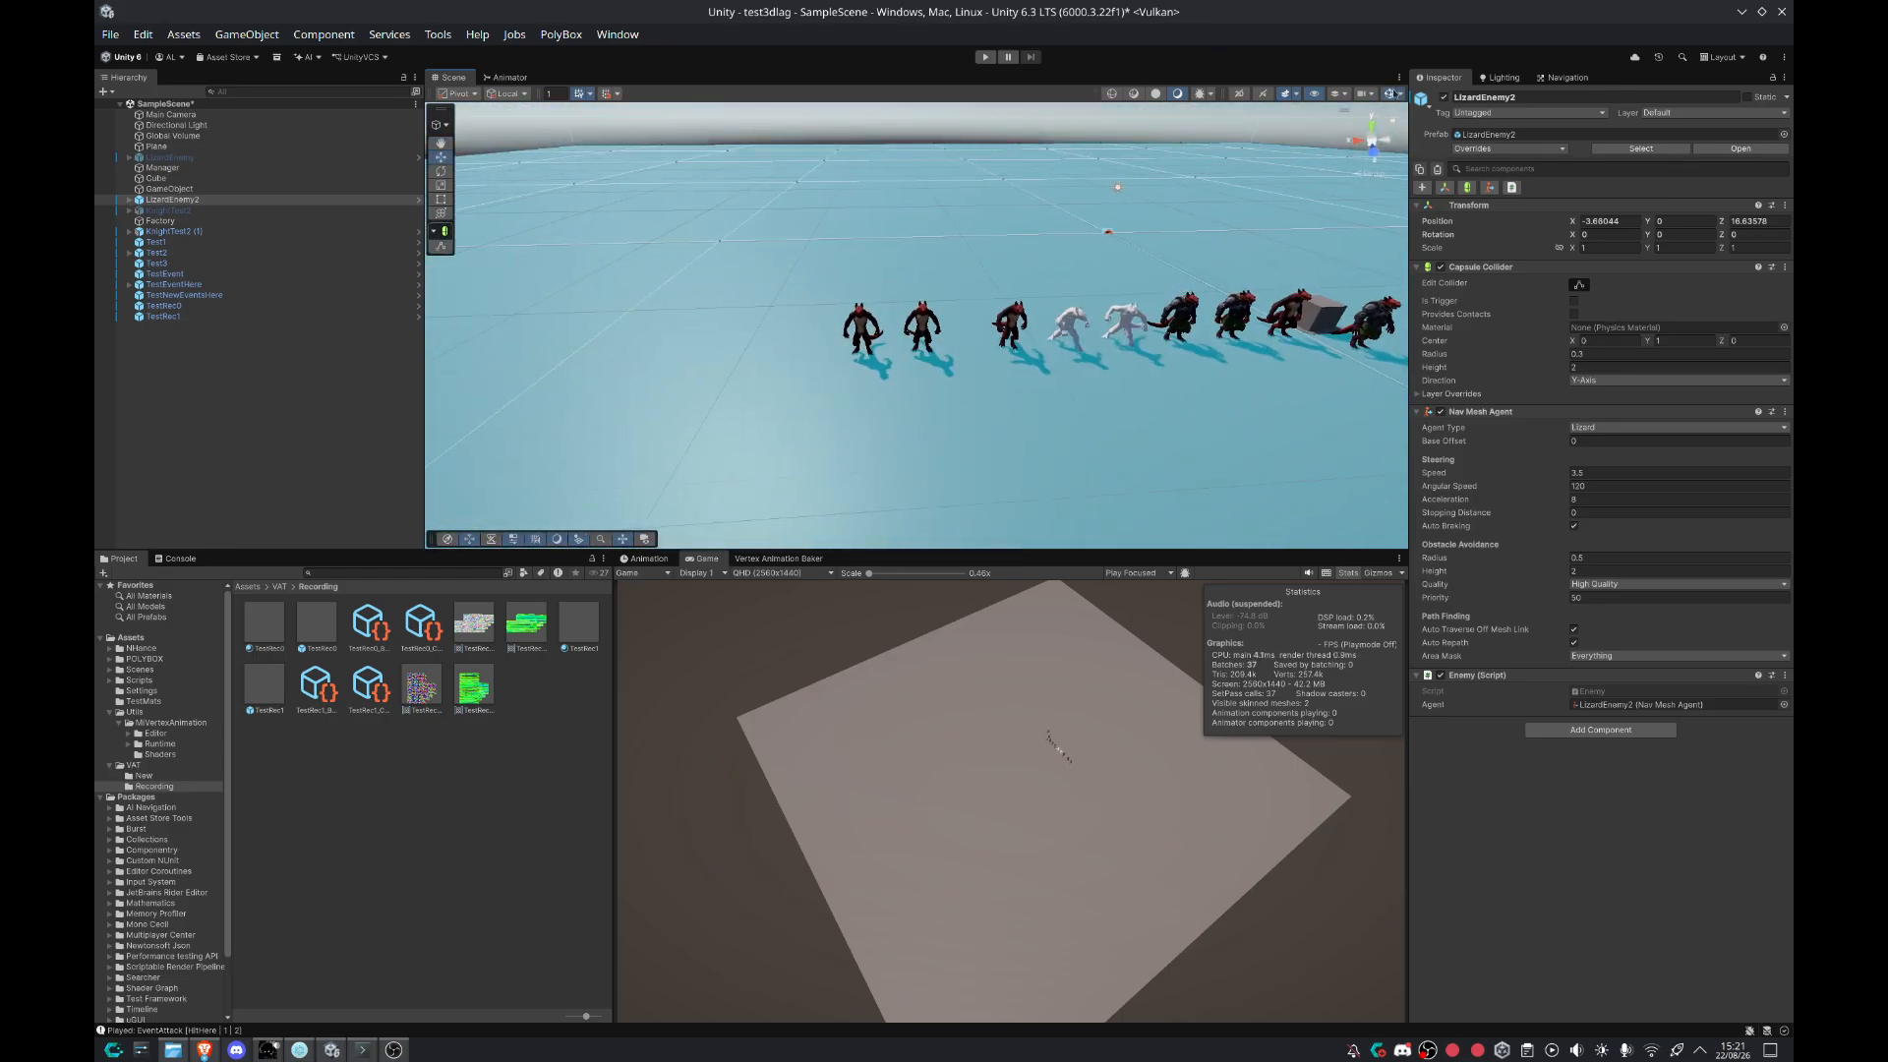
{"action": "left_click", "coordinate": [1388, 94]}
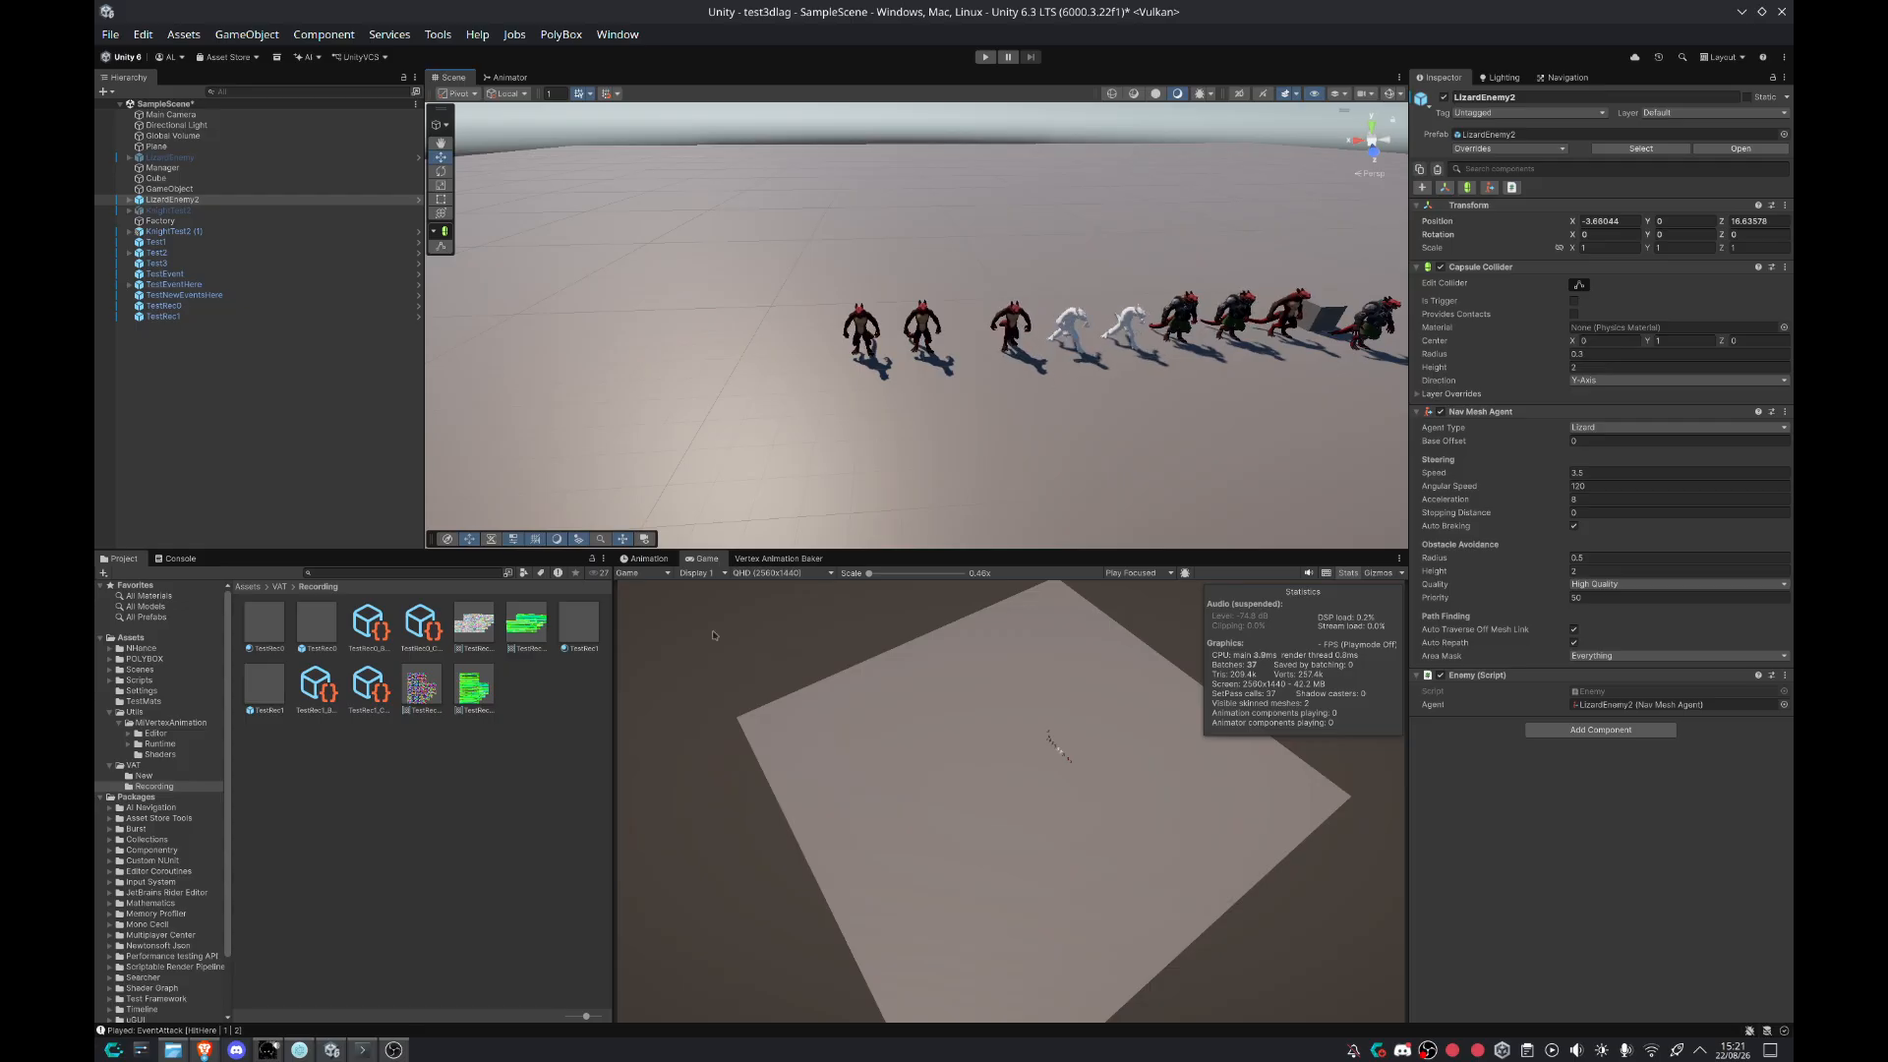
Step: Load TestRec0_BakeSettings in the Vertex Animation Baker and review its animation, root motion and texture settings
{"action": "left_click", "coordinate": [781, 559]}
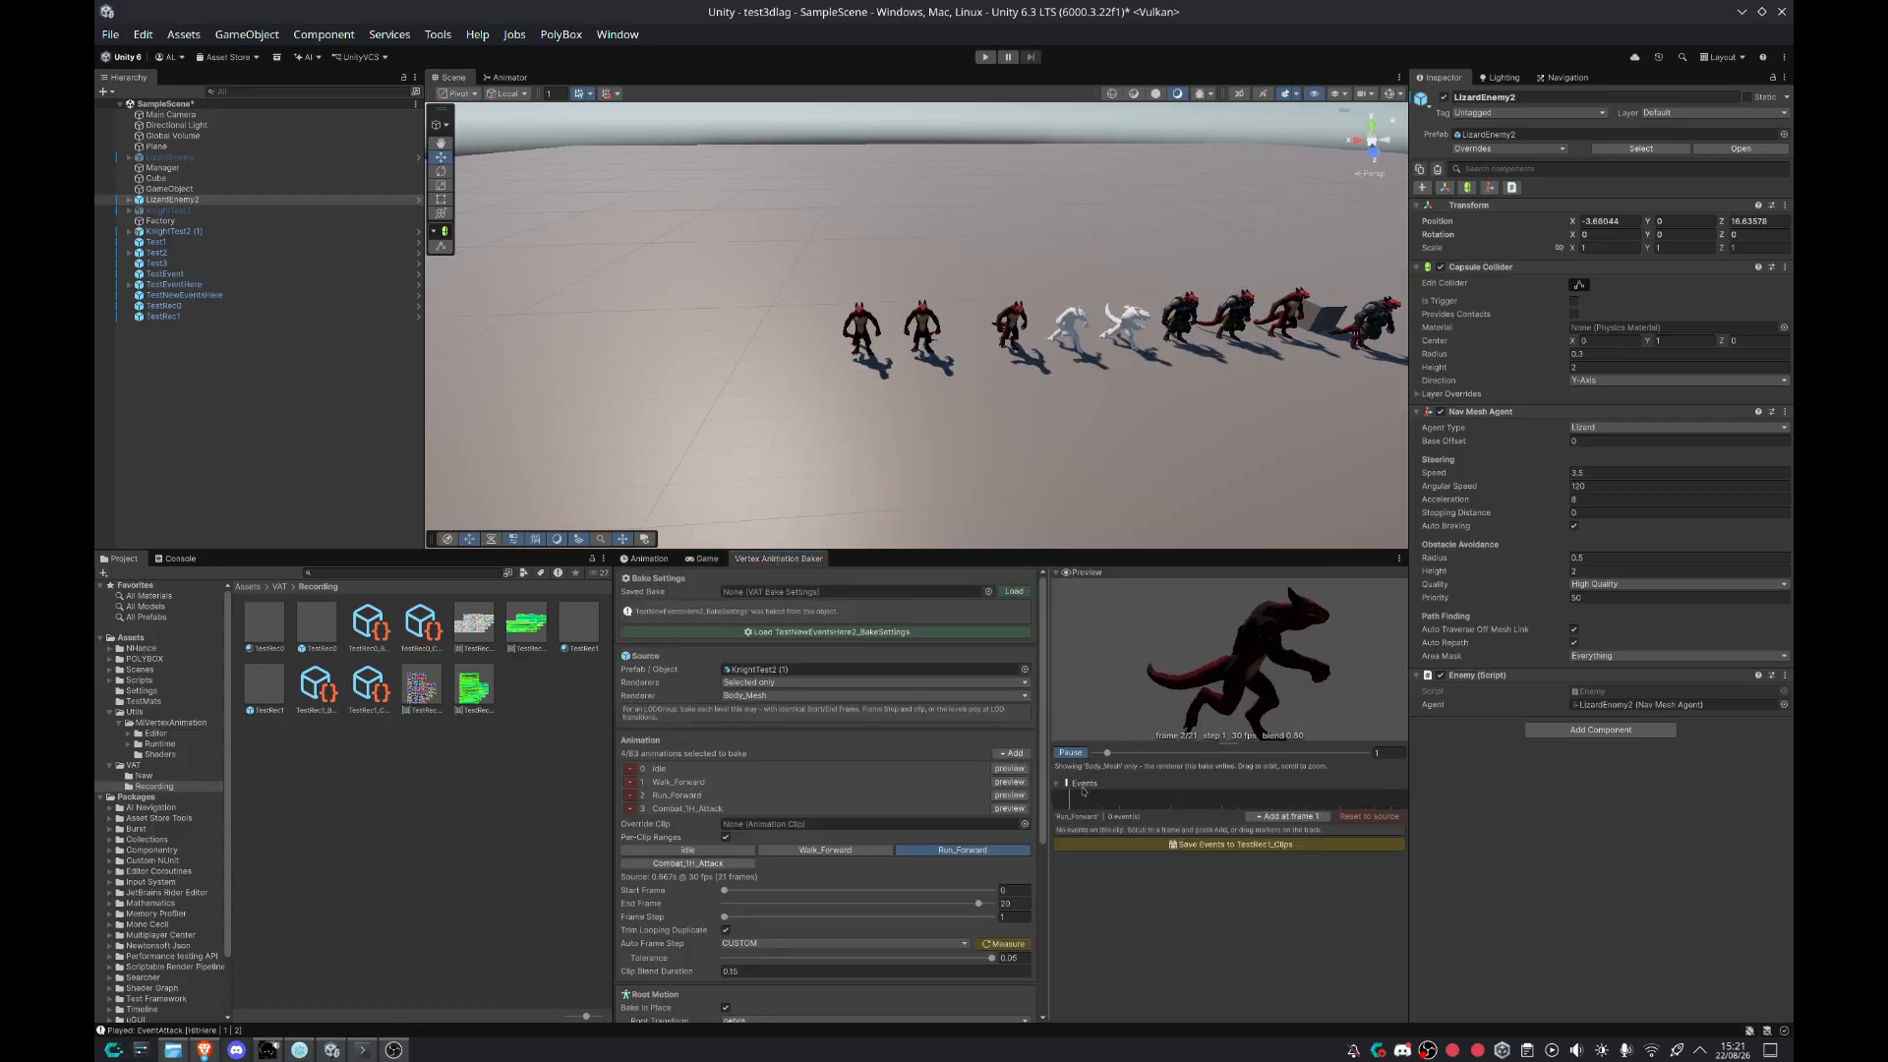
{"action": "key", "text": "w"}
{"action": "right_click_drag", "start_coordinate": [1093, 394], "coordinate": [1204, 336]}
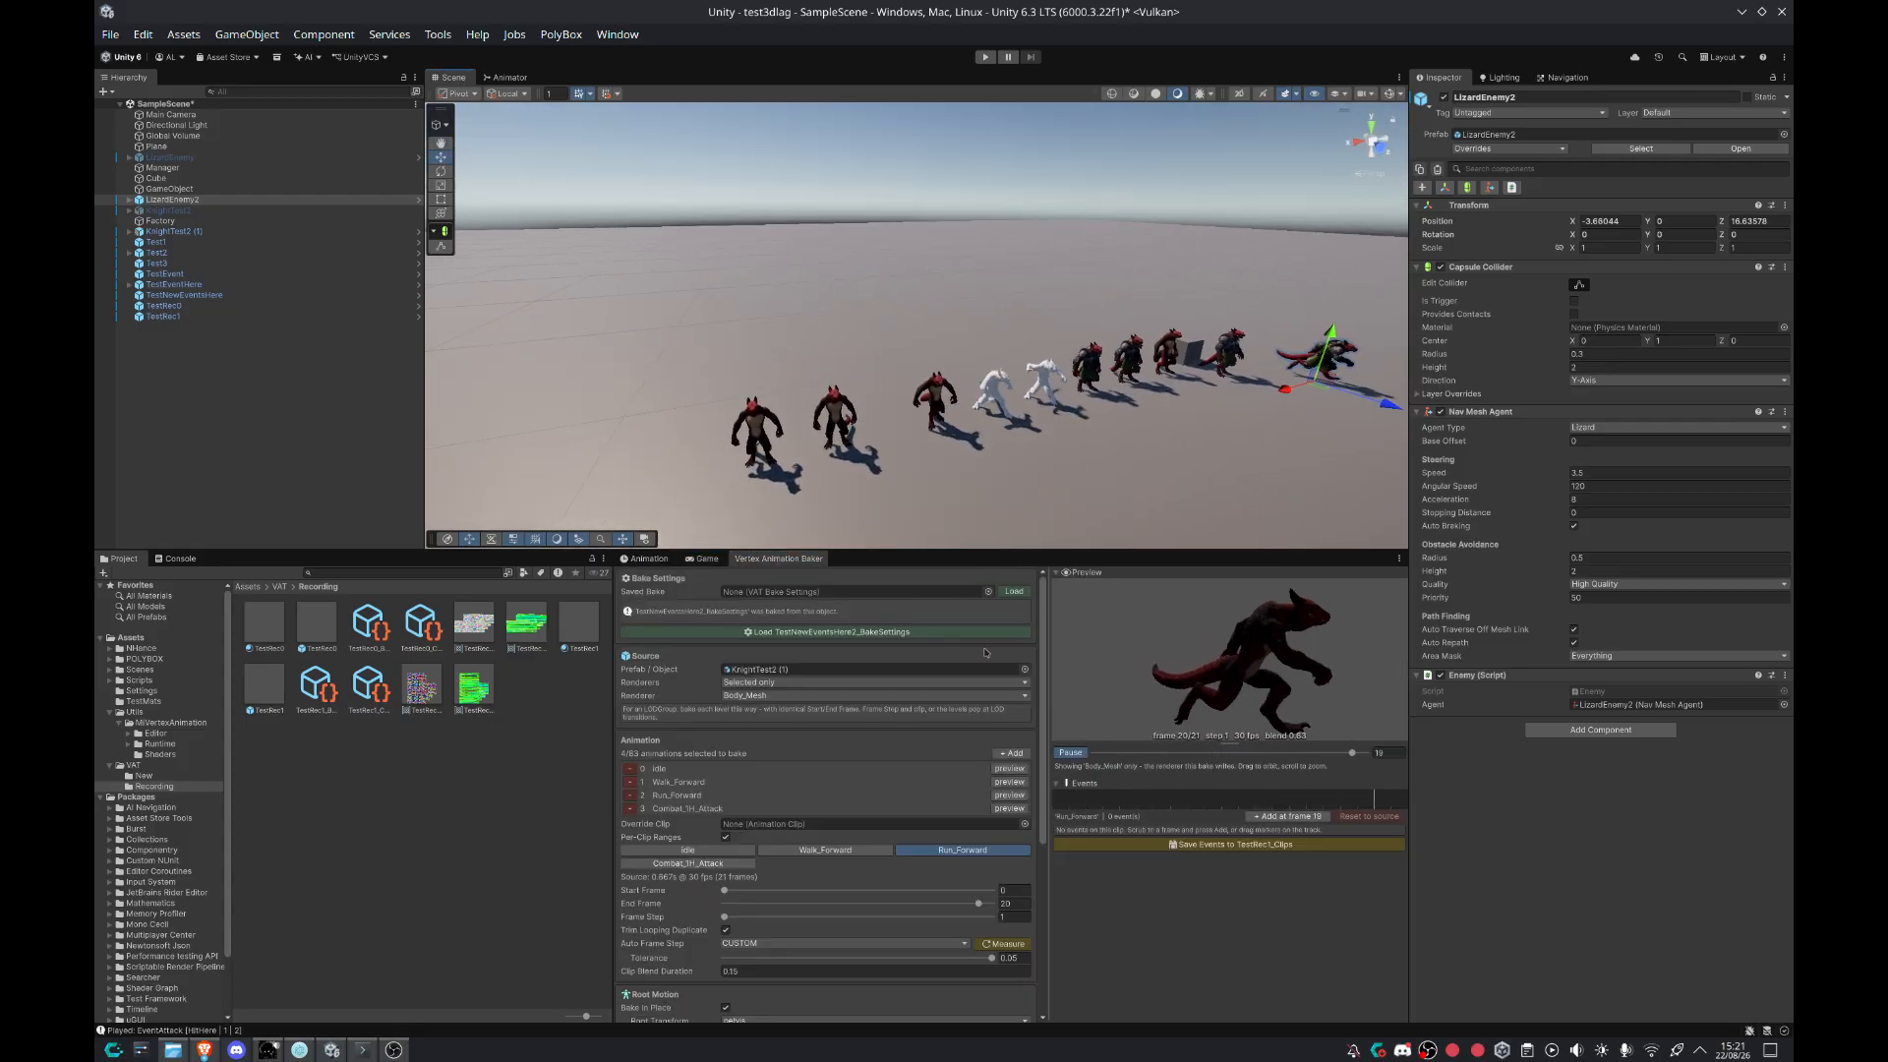
{"action": "left_click", "coordinate": [1013, 593]}
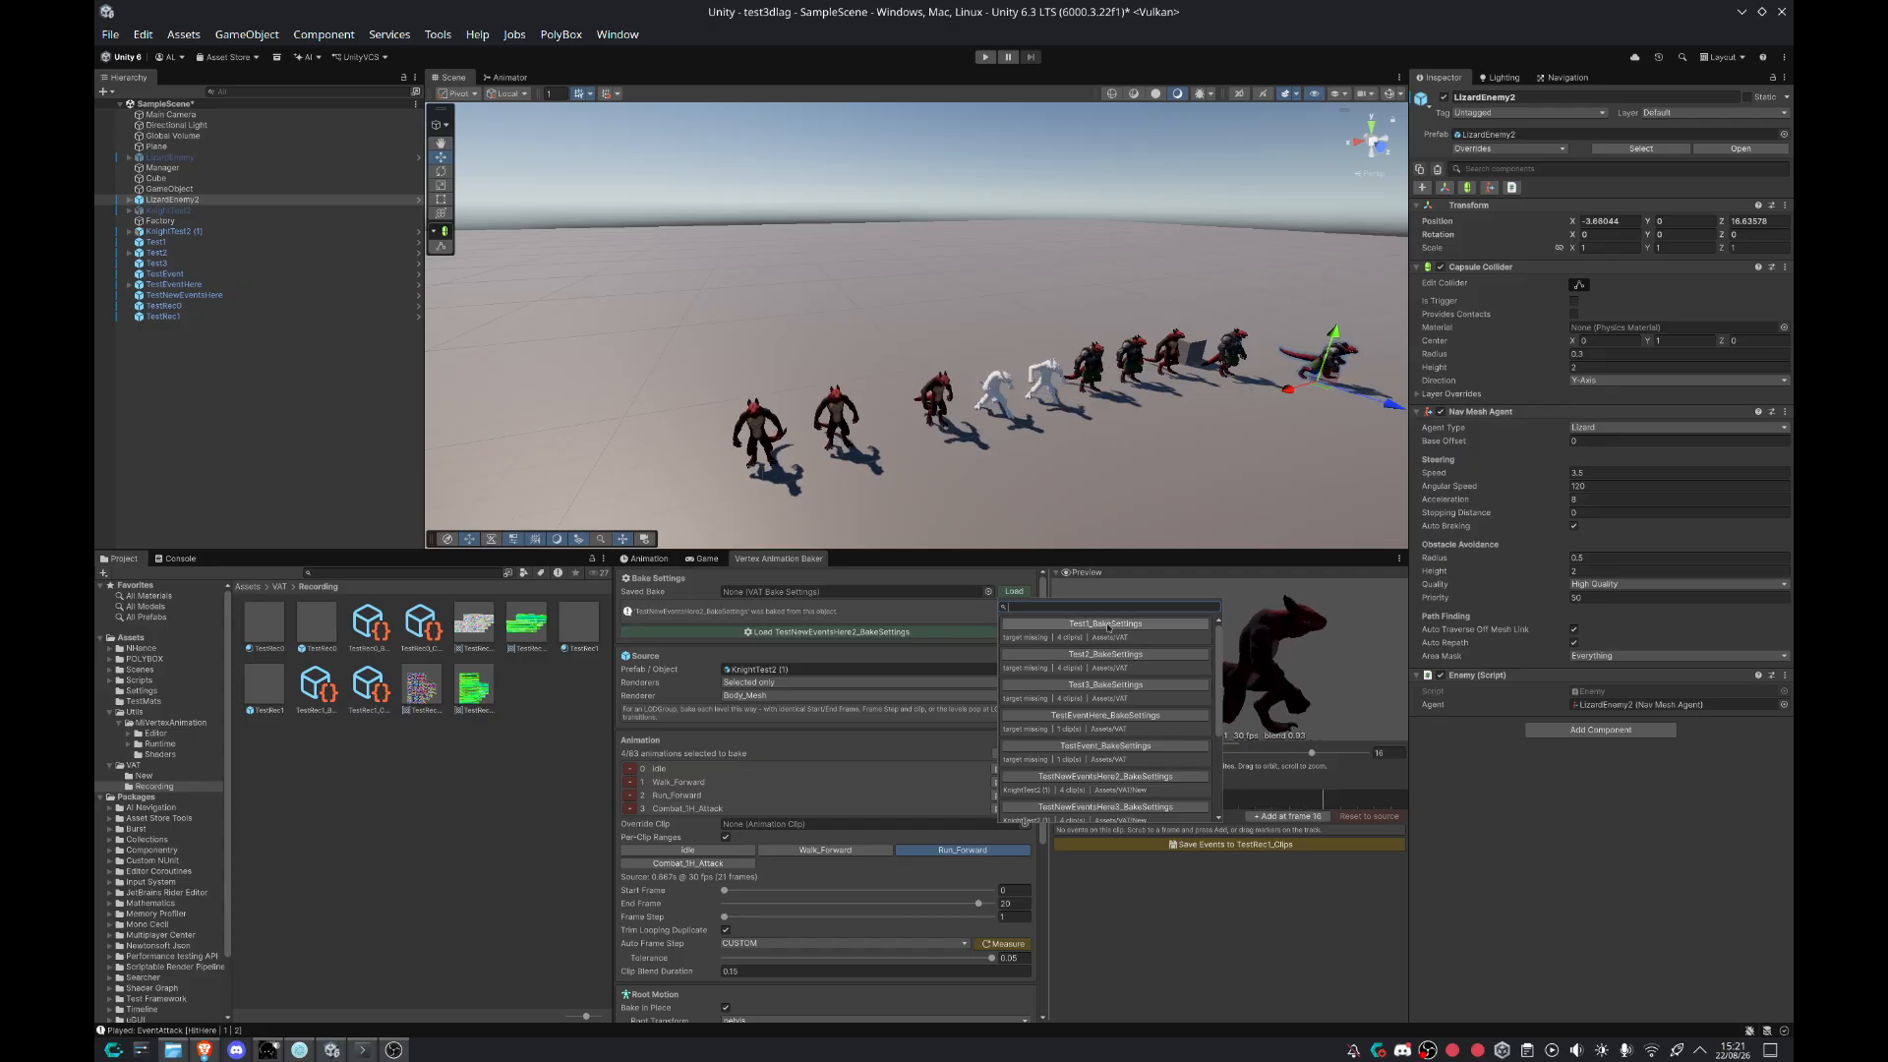
{"action": "scroll", "coordinate": [1120, 806], "scroll_direction": "down", "scroll_amount": 3}
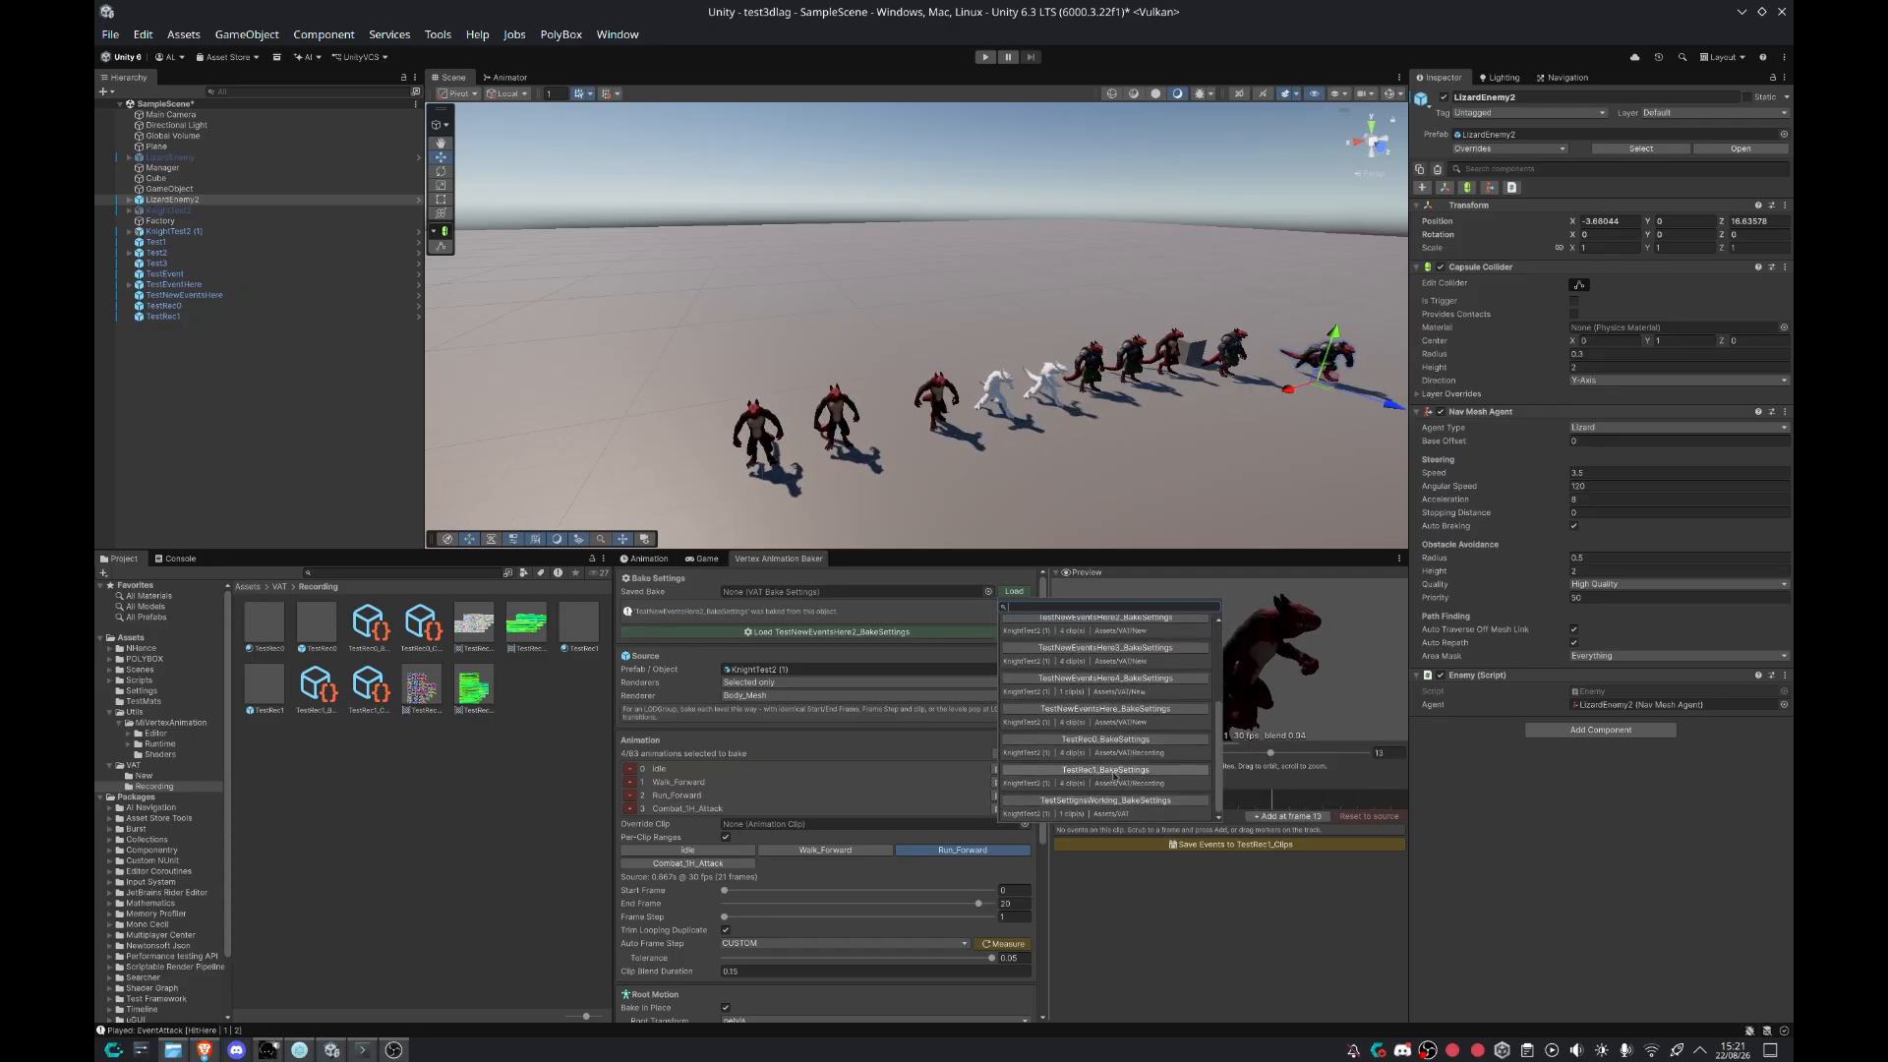
{"action": "left_click", "coordinate": [1108, 740]}
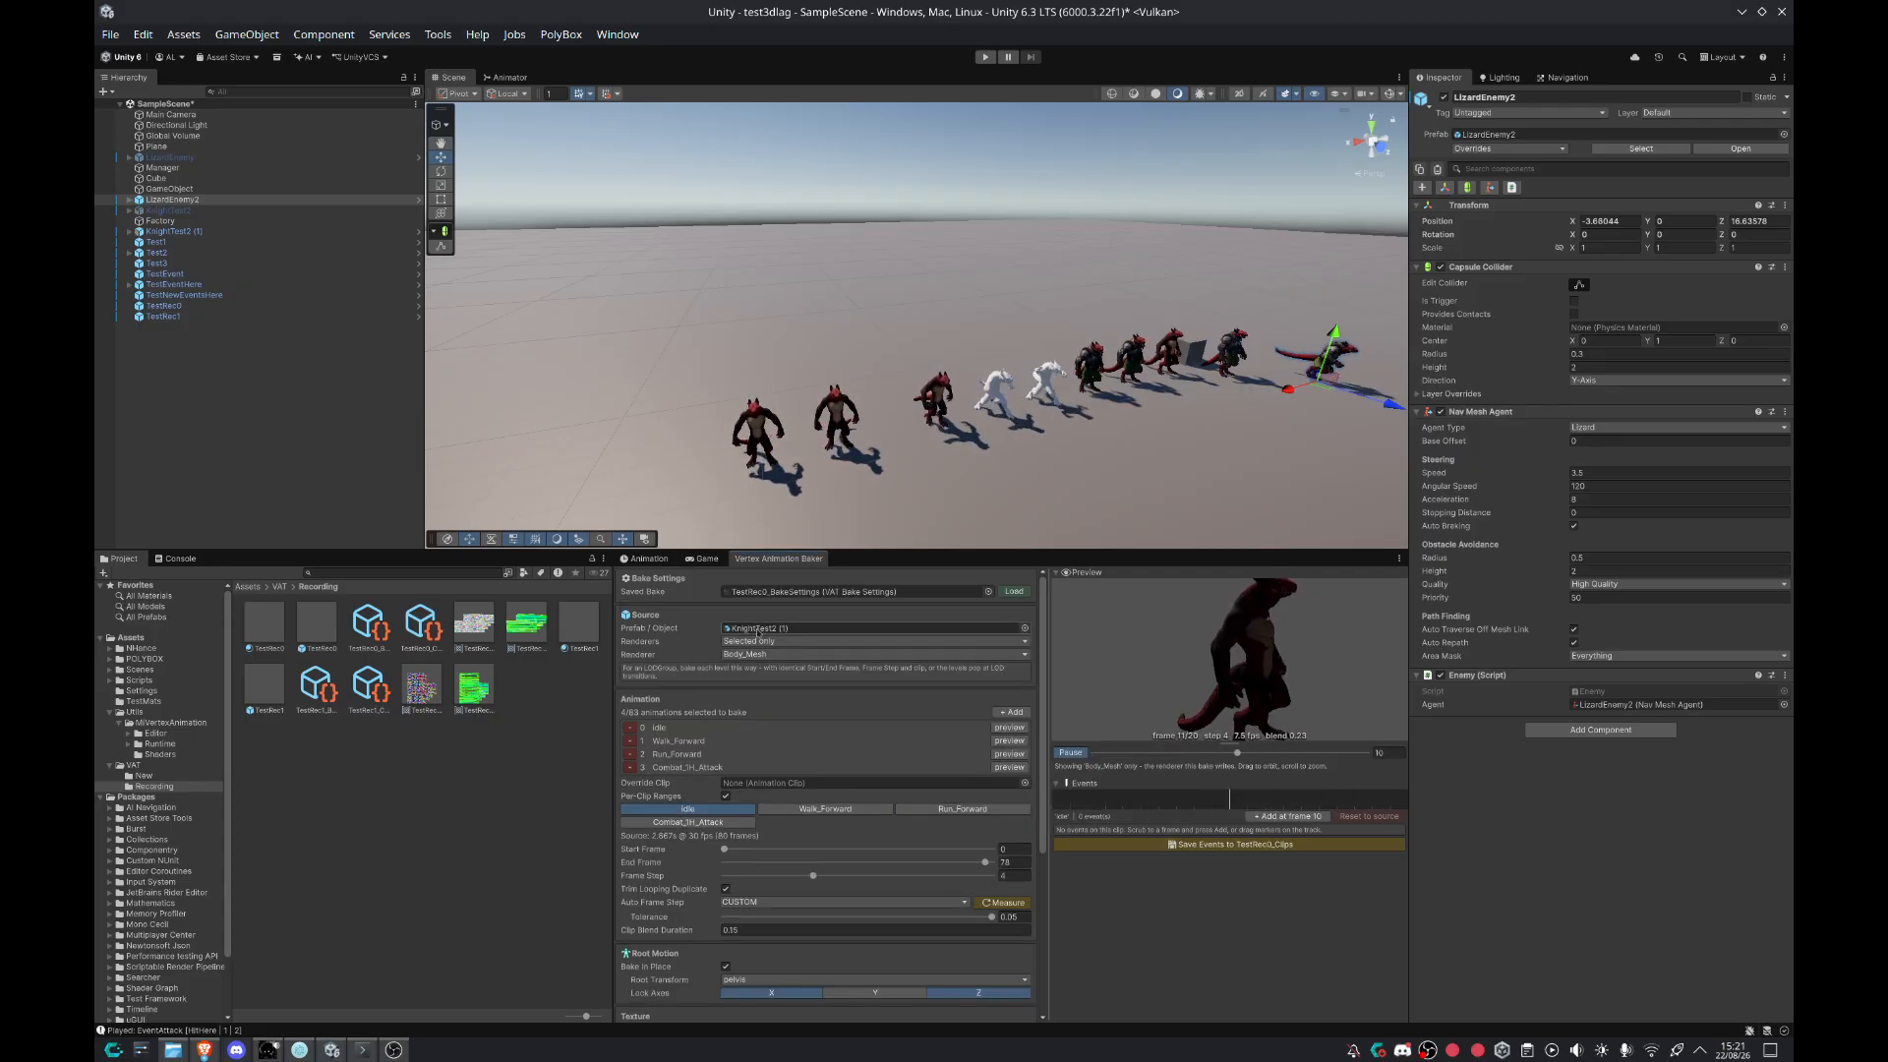
{"action": "scroll", "coordinate": [724, 887], "scroll_direction": "down", "scroll_amount": 3}
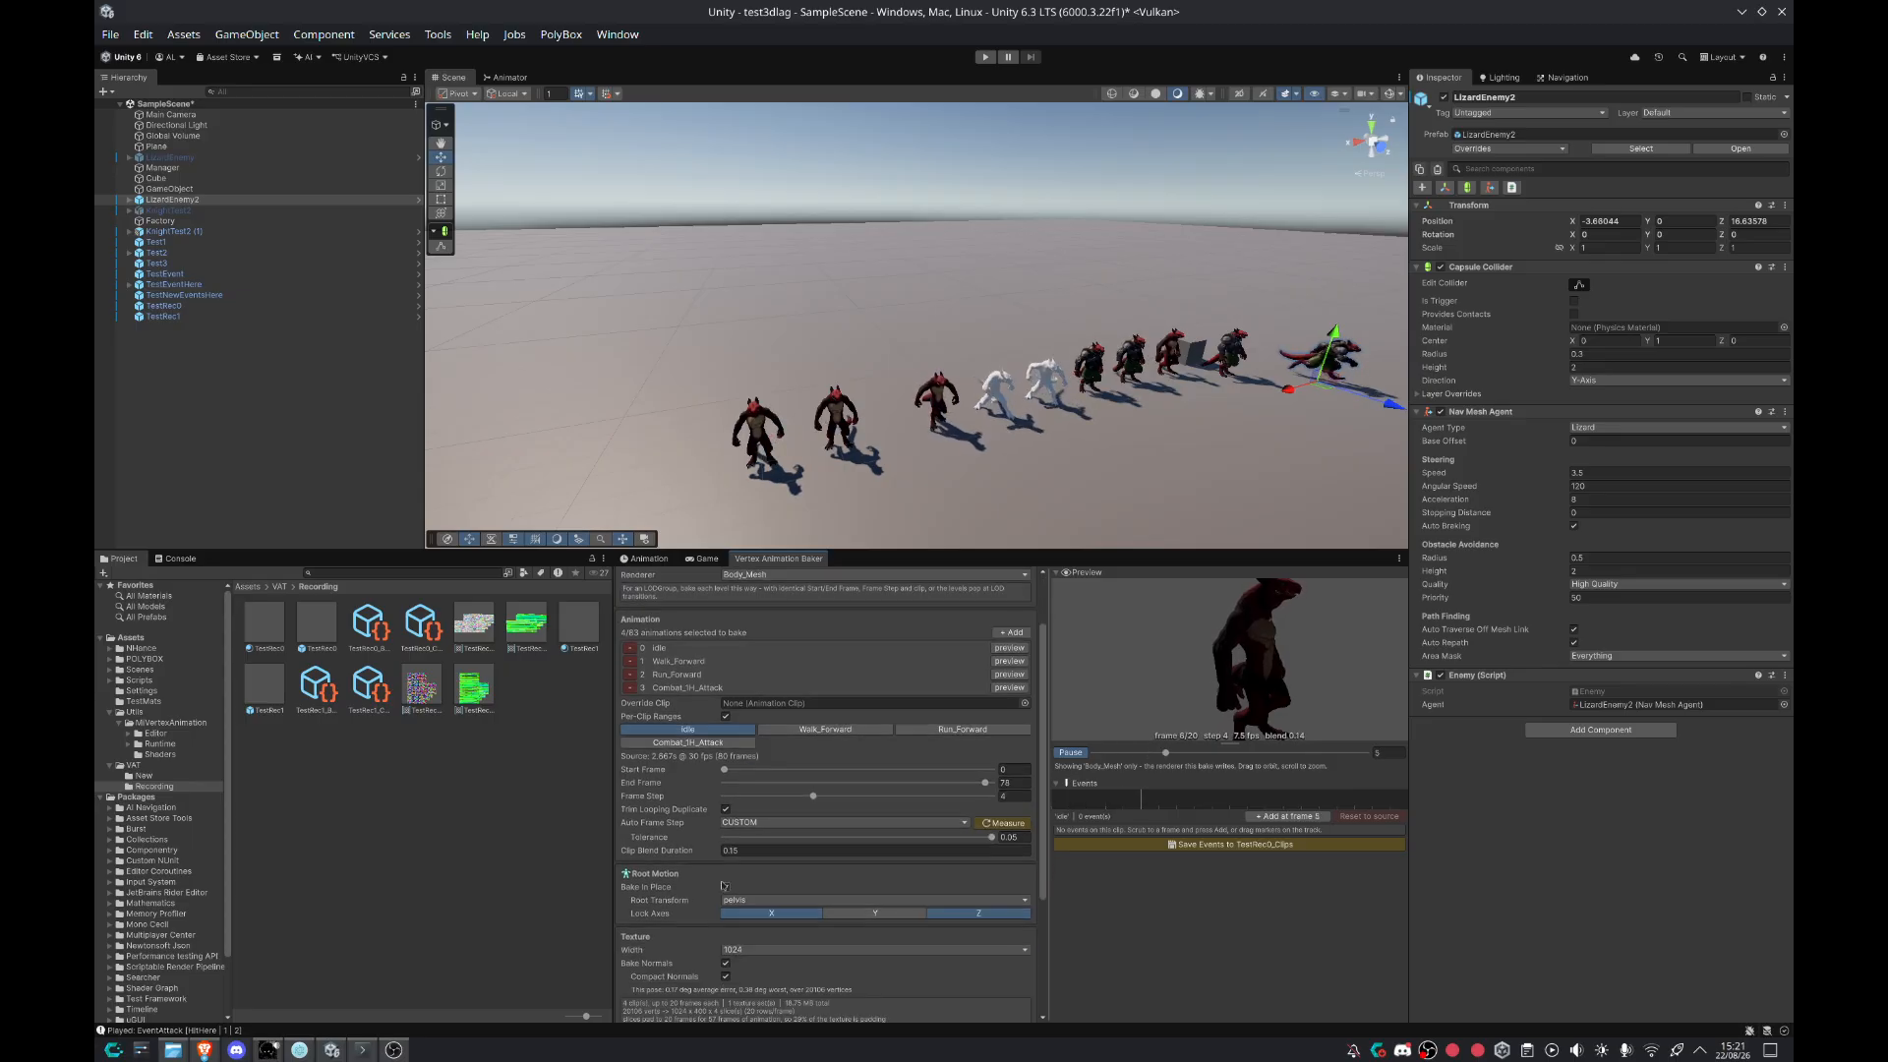
{"action": "scroll", "coordinate": [986, 619], "scroll_direction": "up", "scroll_amount": 3}
Step: Load TestRec1_BakeSettings in the Vertex Animation Baker and review its frame, texture and output settings
{"action": "left_click", "coordinate": [1014, 592]}
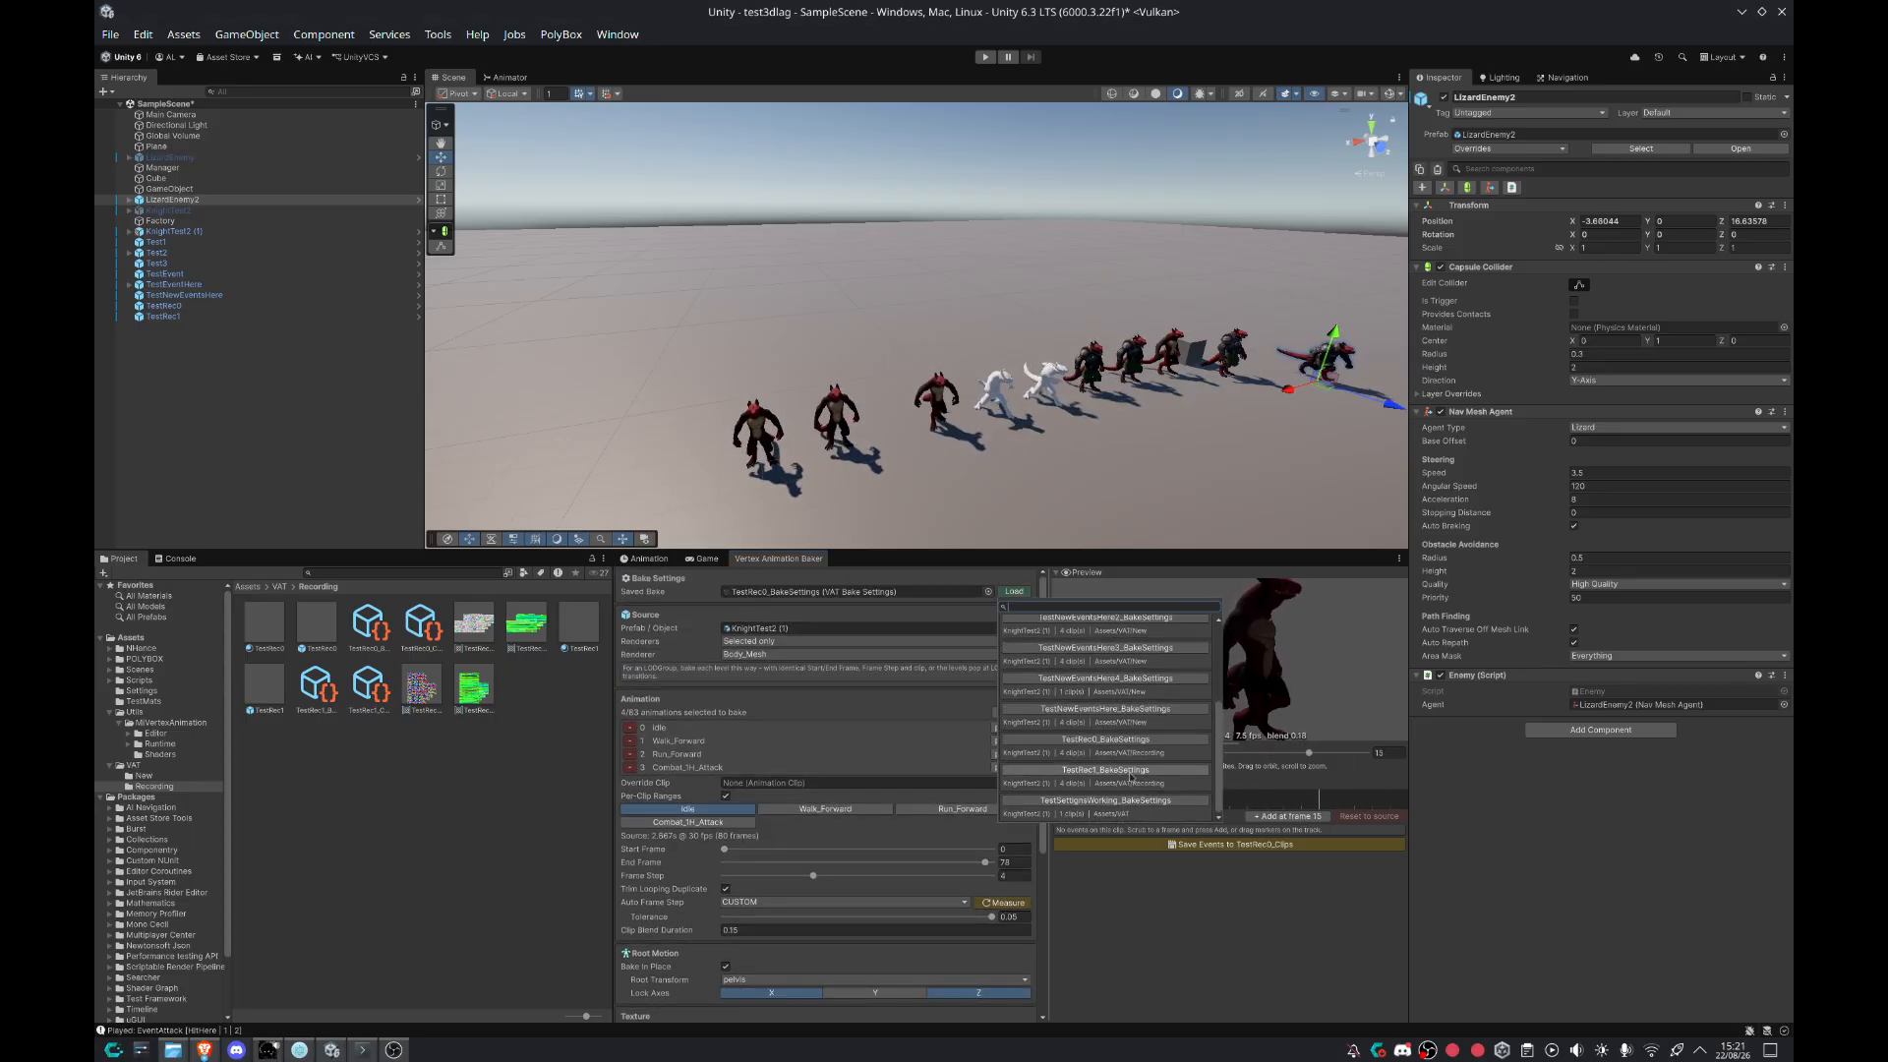
{"action": "left_click", "coordinate": [1131, 772]}
{"action": "scroll", "coordinate": [771, 804], "scroll_direction": "down", "scroll_amount": 4}
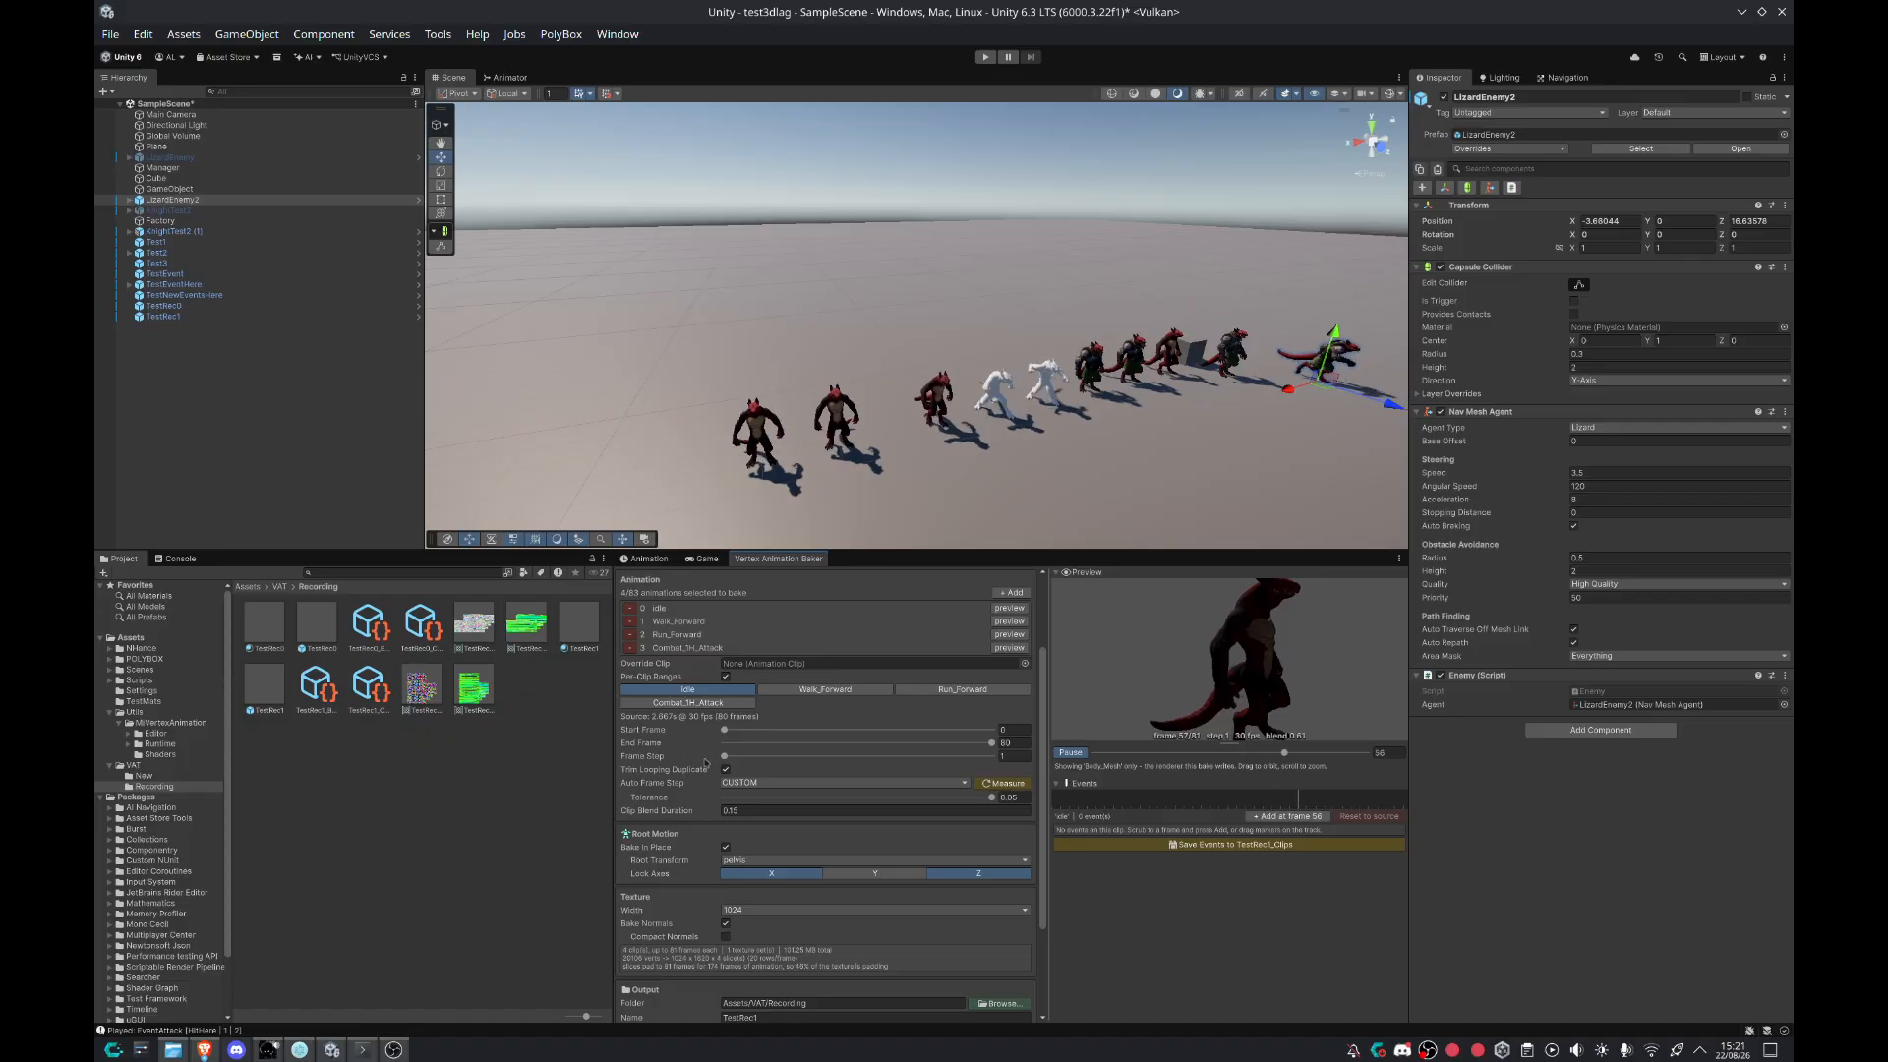
{"action": "scroll", "coordinate": [715, 836], "scroll_direction": "down", "scroll_amount": 5}
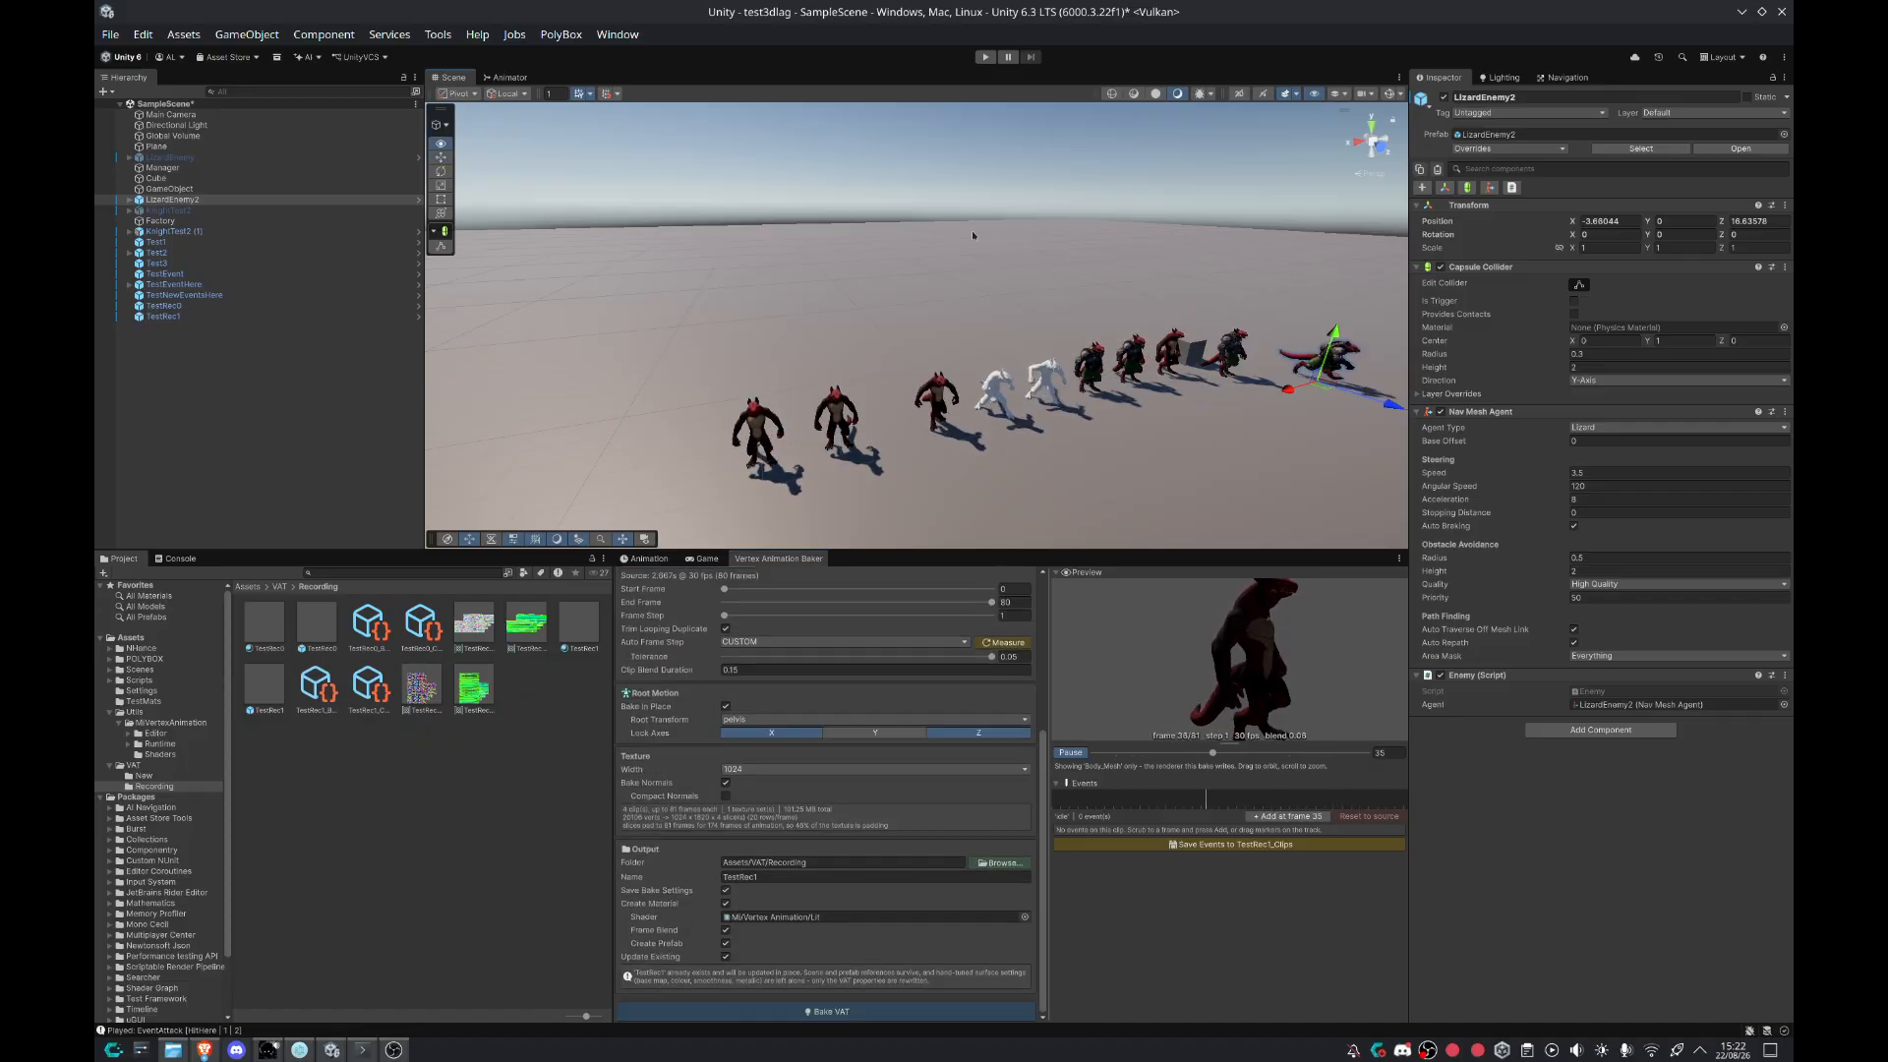
Step: Inspect the TestRec1 bake settings asset from the Recording folder alongside the row of models
{"action": "left_click", "coordinate": [315, 686]}
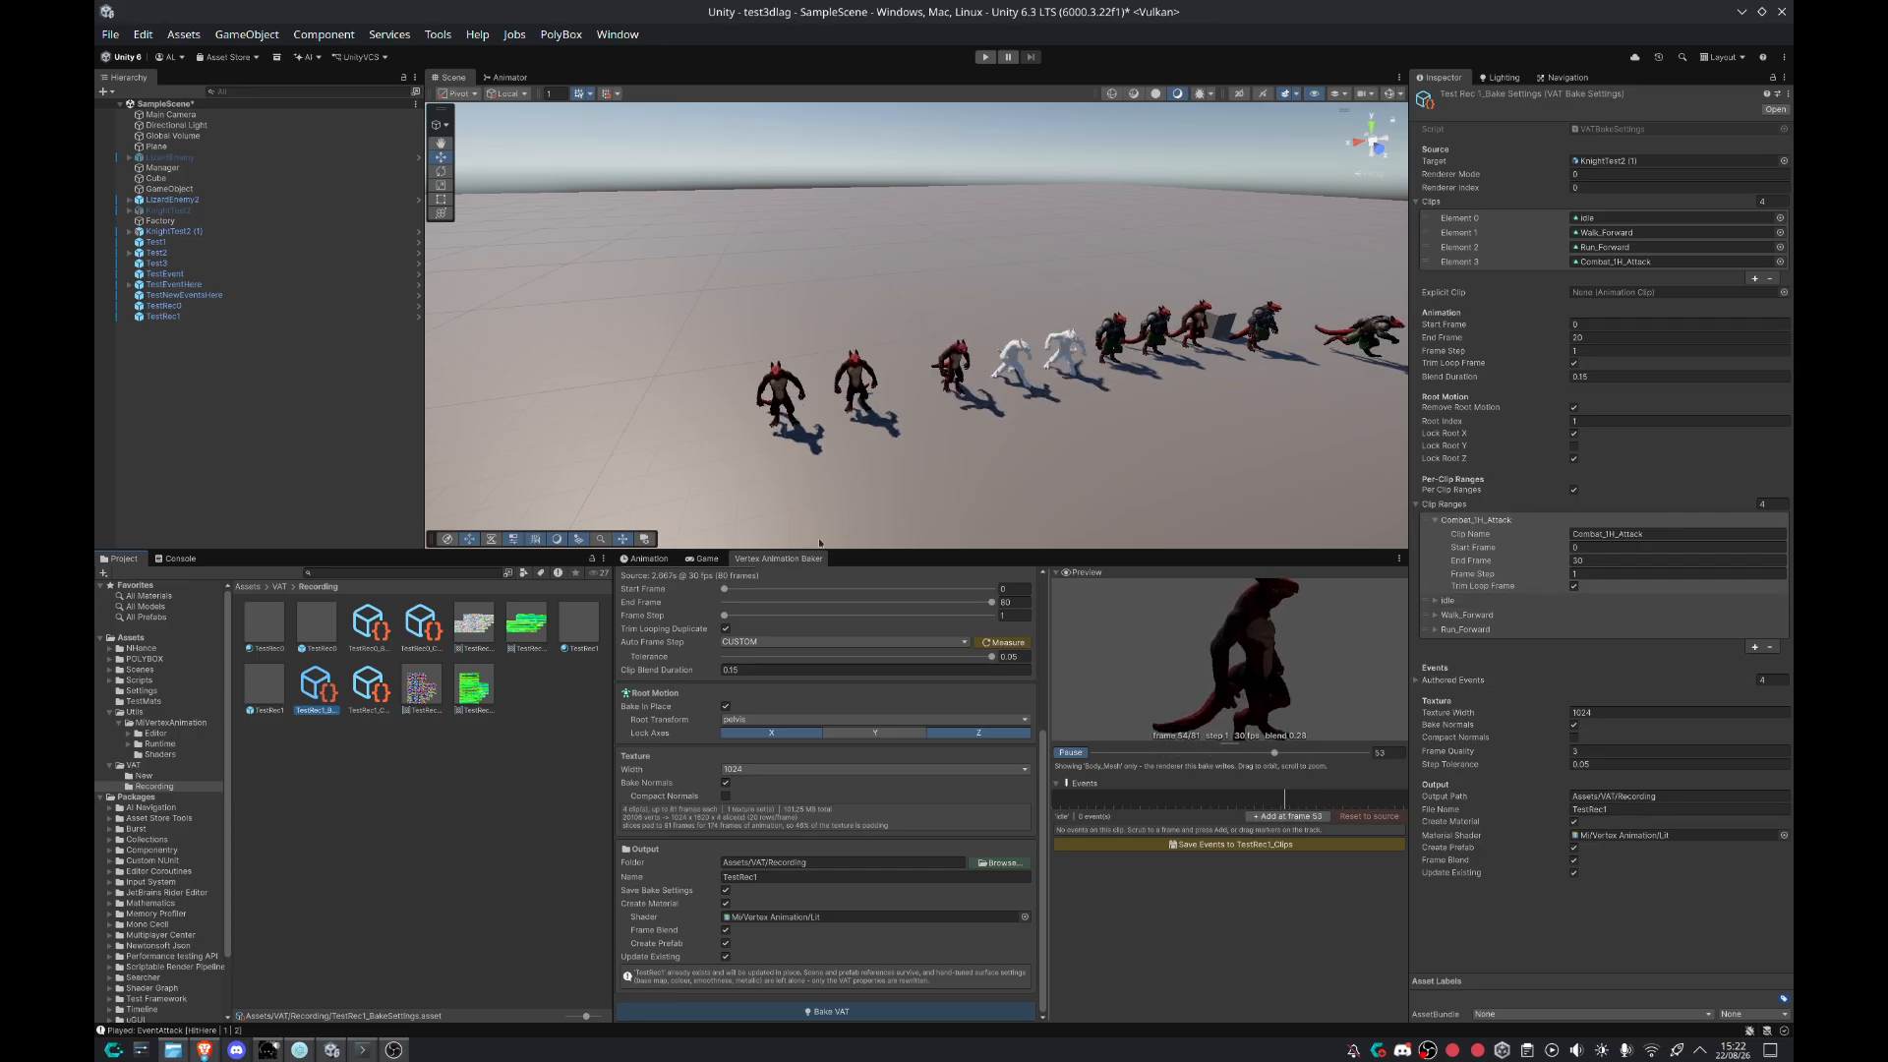
{"action": "scroll", "coordinate": [644, 698], "scroll_direction": "up", "scroll_amount": 5}
{"action": "right_click_drag", "start_coordinate": [853, 280], "coordinate": [902, 235]}
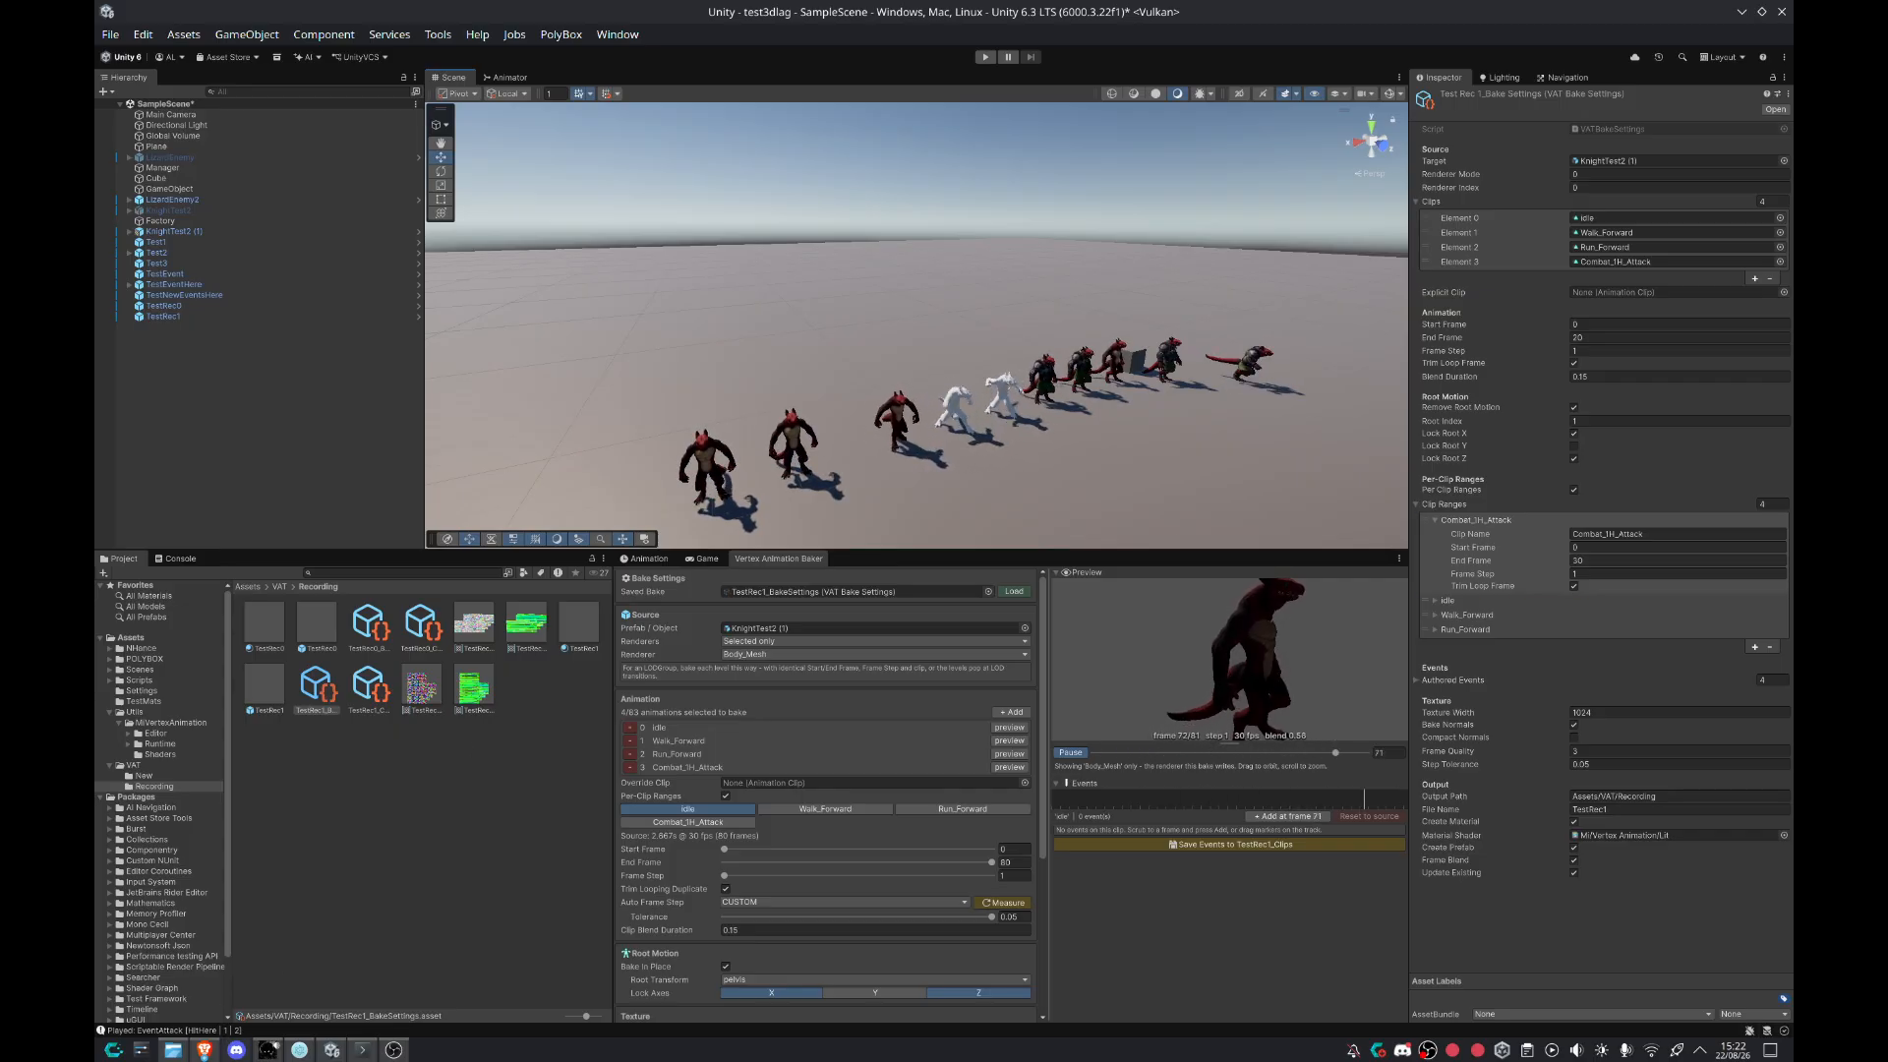
{"action": "left_click_drag", "start_coordinate": [1878, 300], "coordinate": [998, 165]}
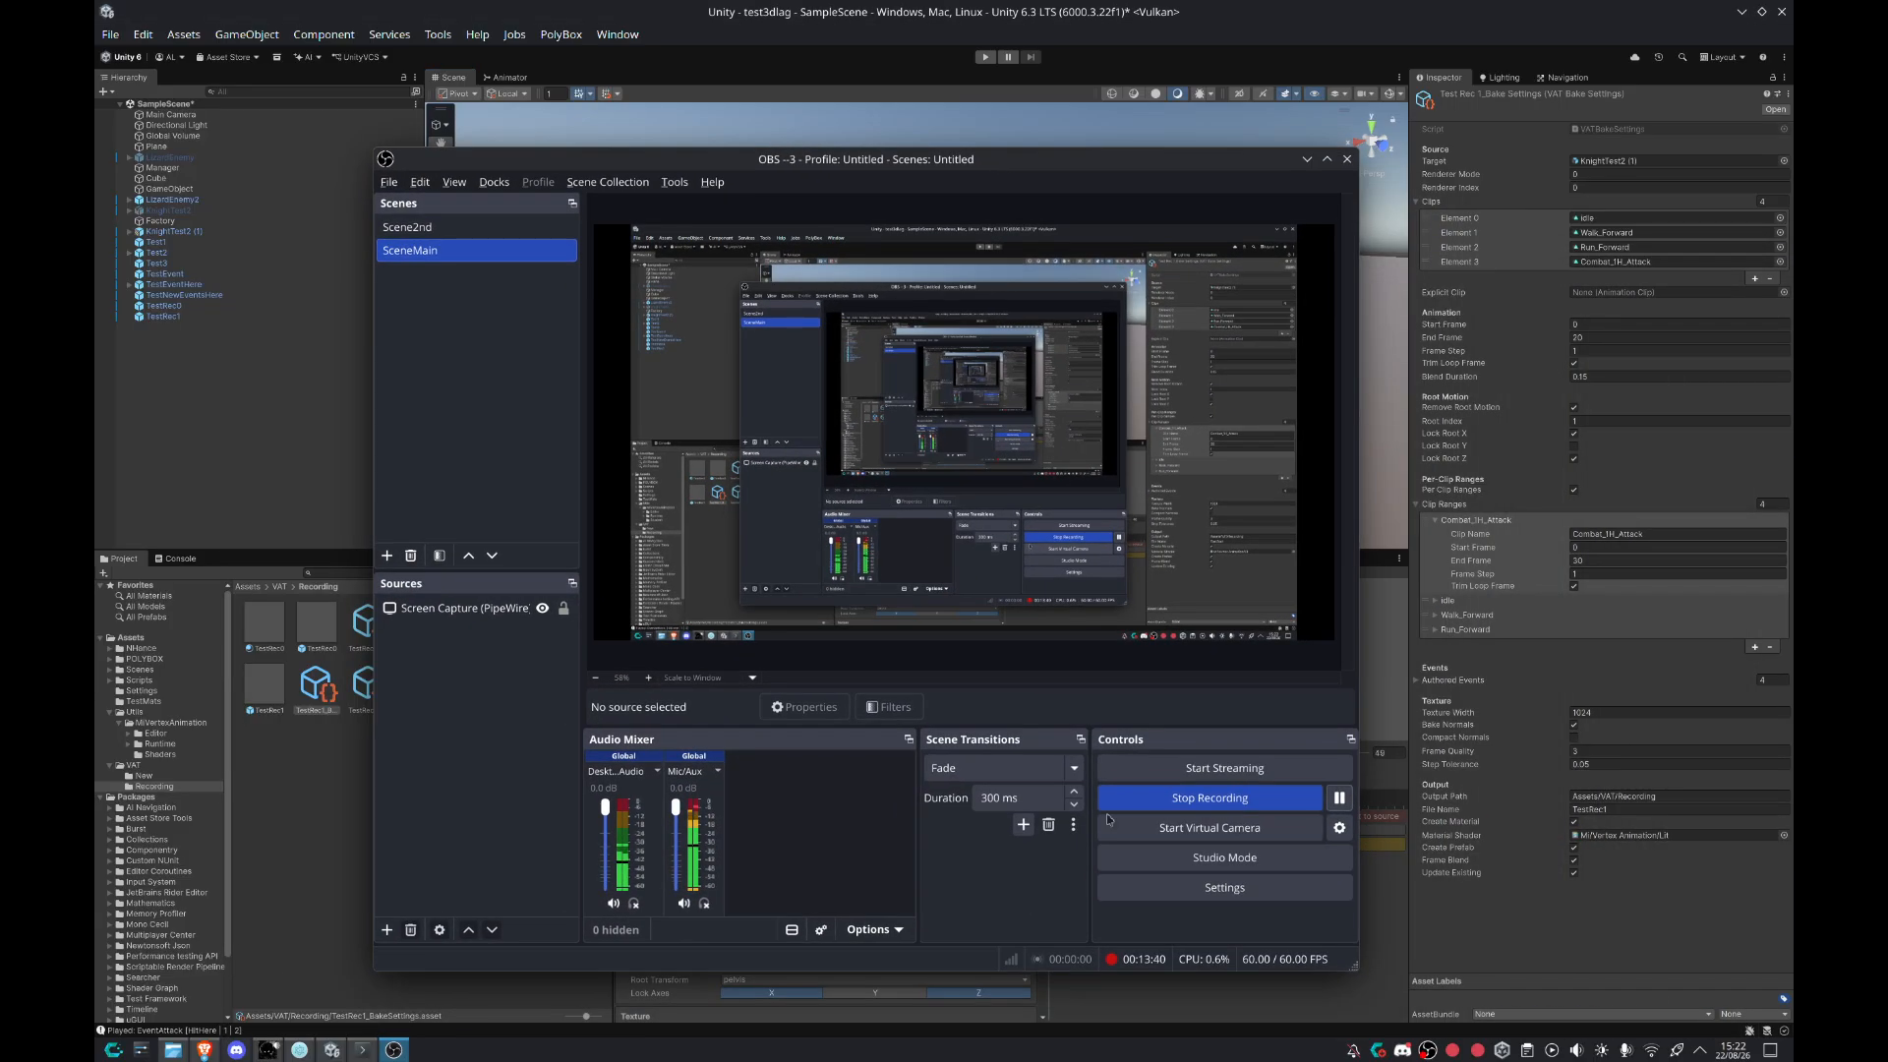